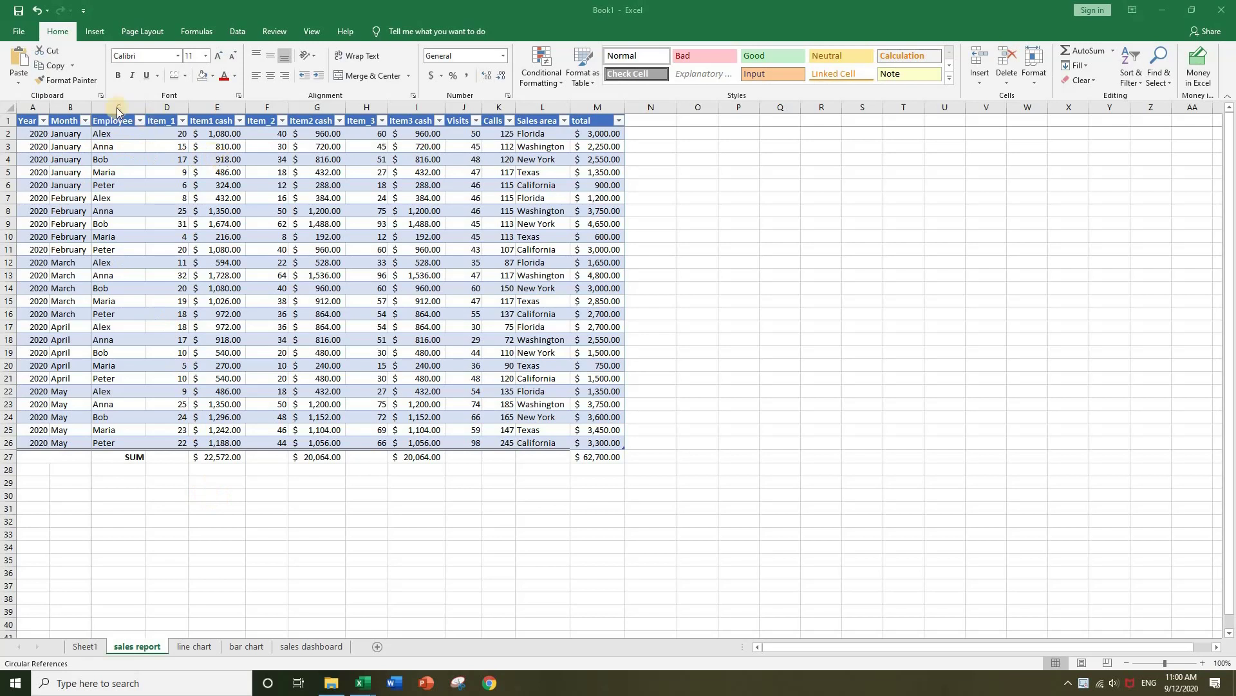
Step: Review the columns of the sales report table, and open the sales dashboard sheet
drag(33, 101, 592, 150)
click(593, 150)
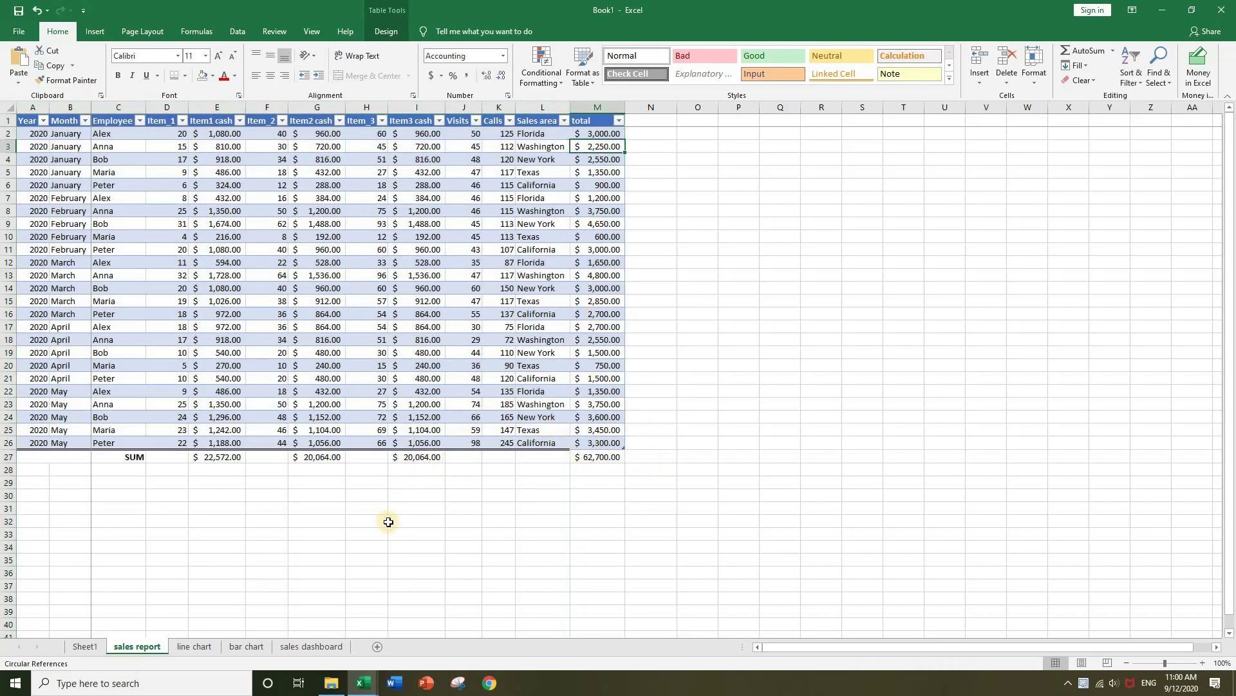
click(311, 645)
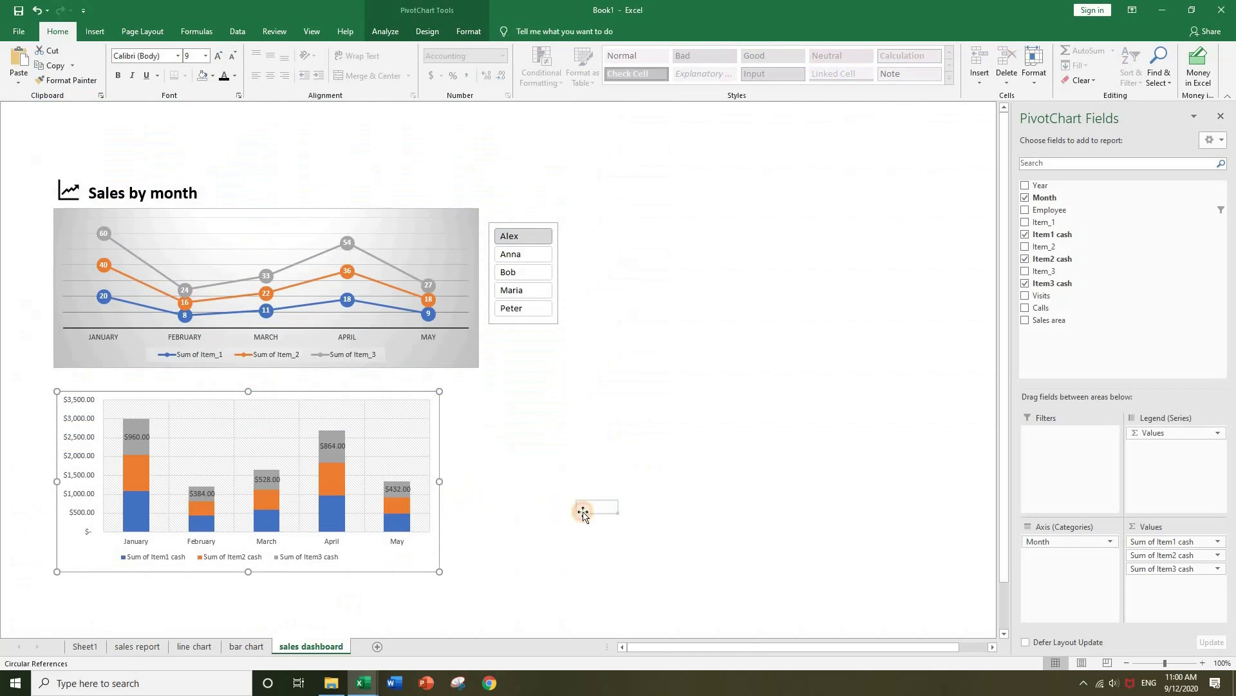
click(583, 511)
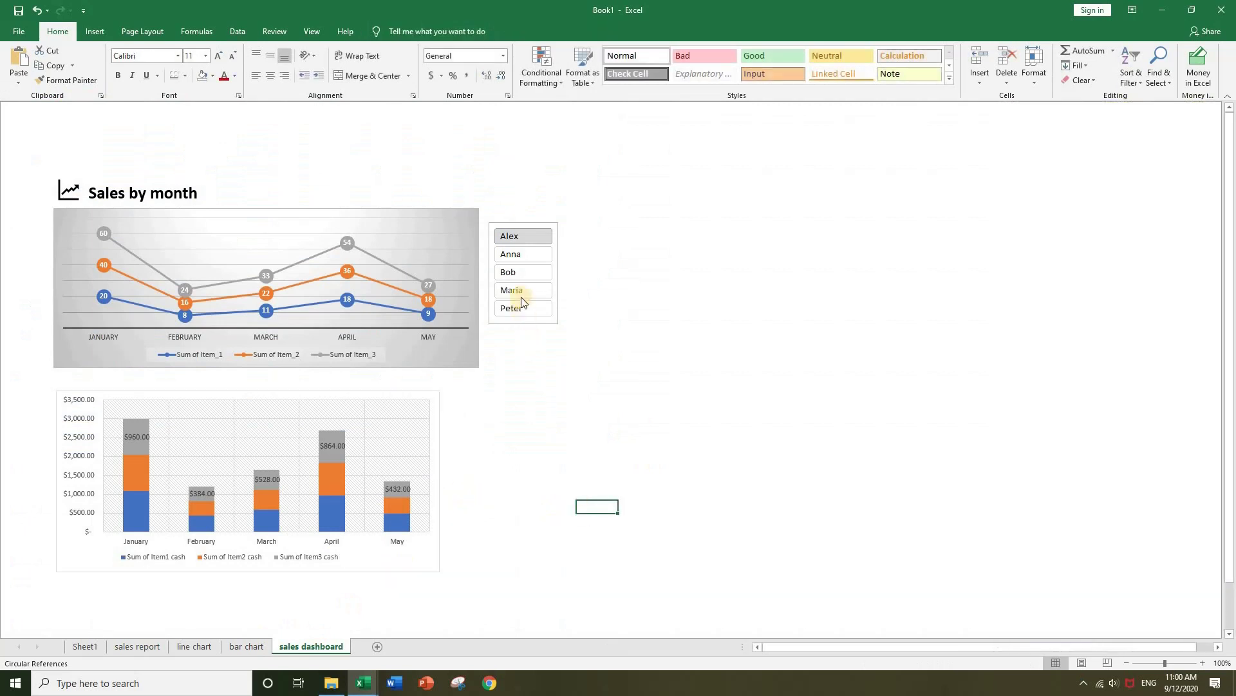
Step: Filter the dashboard charts with the employee slicer, trying single employees and ending with the last three selected together
click(523, 255)
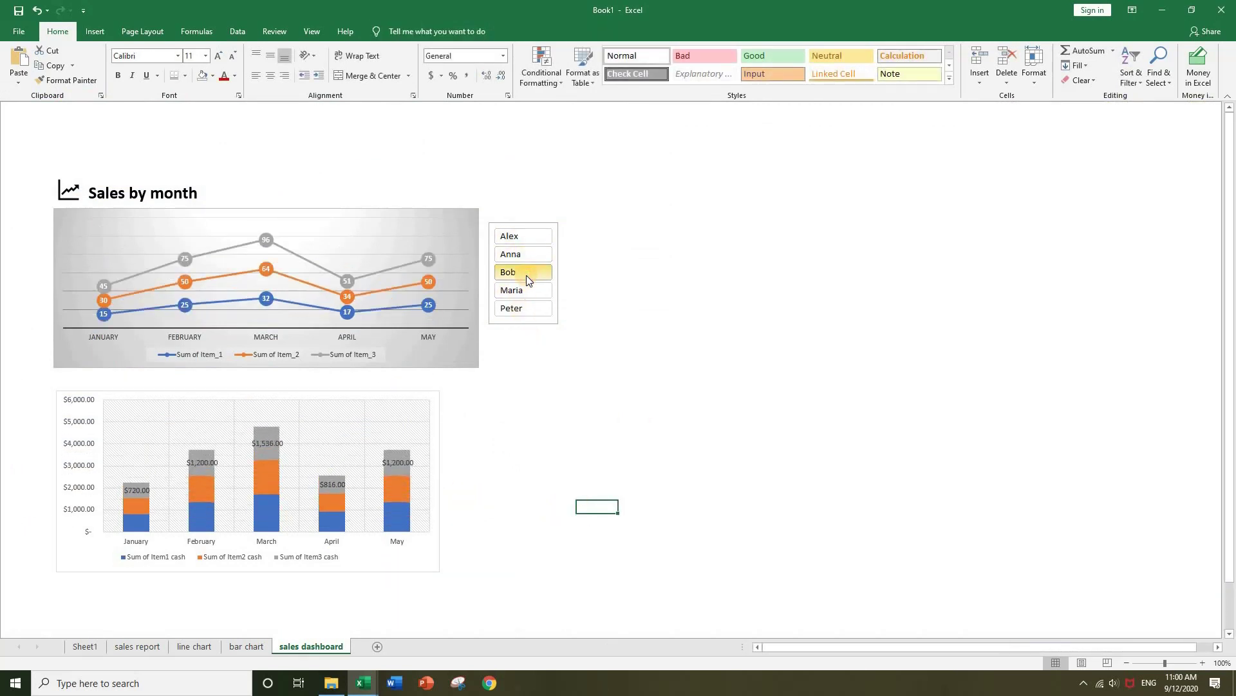
click(527, 276)
click(523, 310)
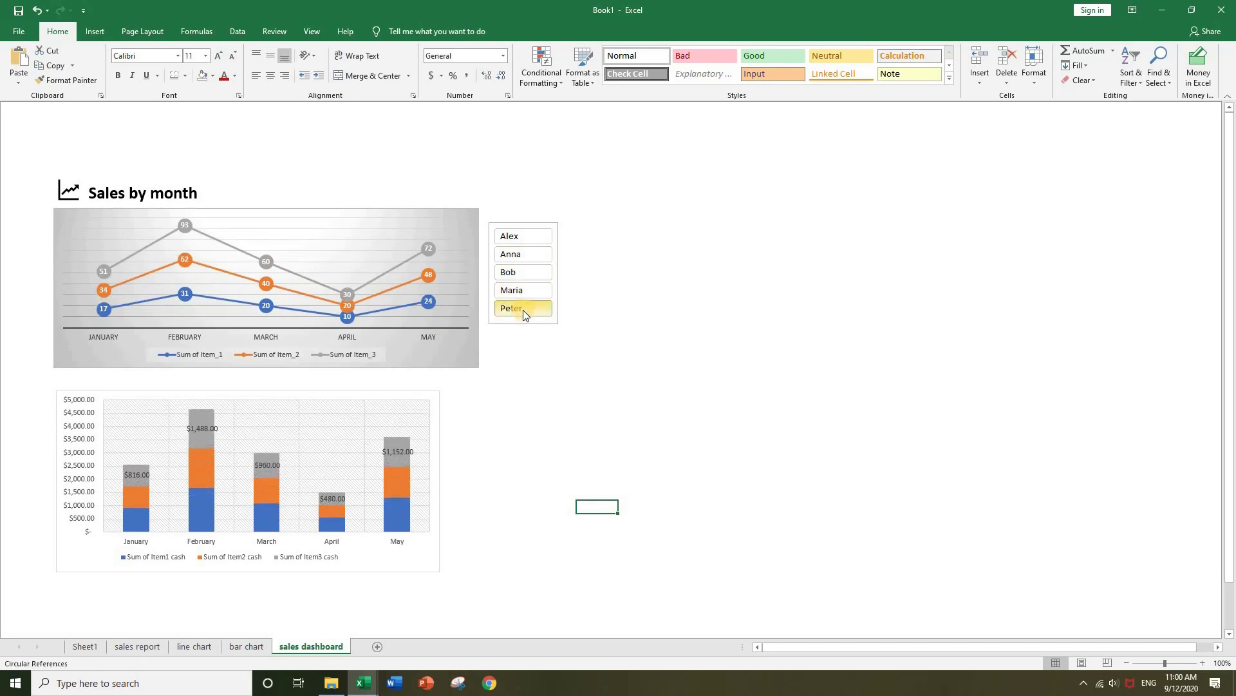
ctrl+click(528, 292)
ctrl+click(528, 277)
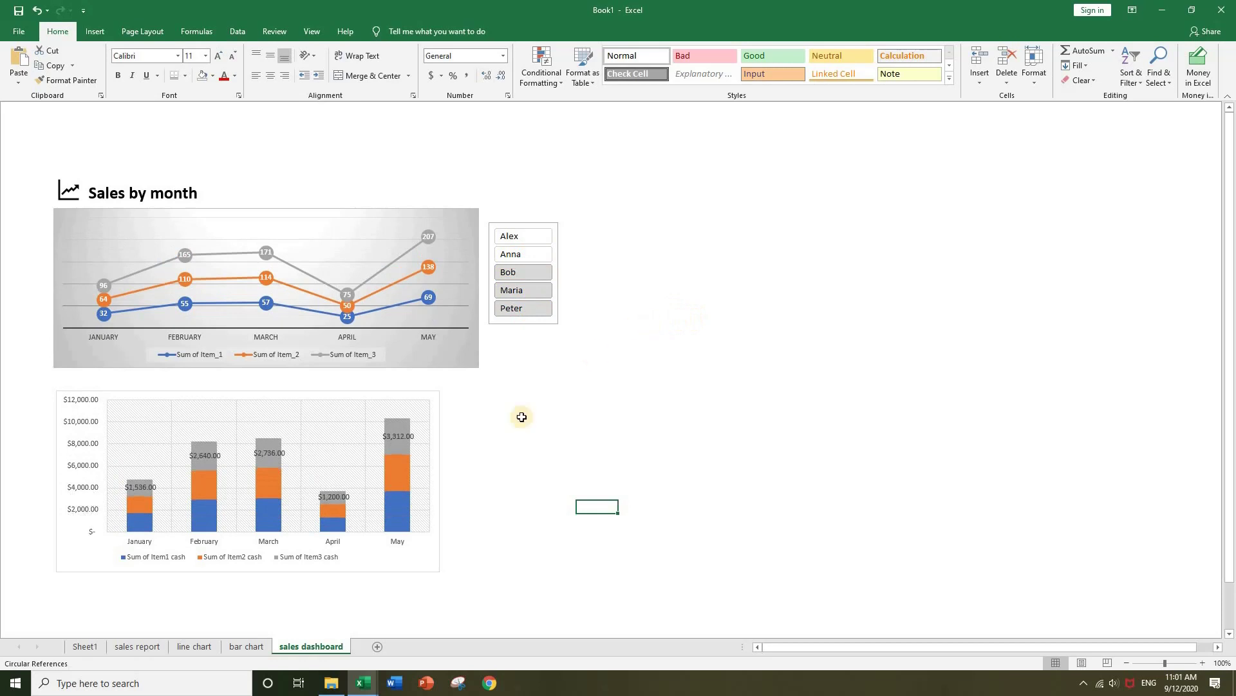
Step: Enter the header "Employee" in cell A1 of Sheet1
click(85, 646)
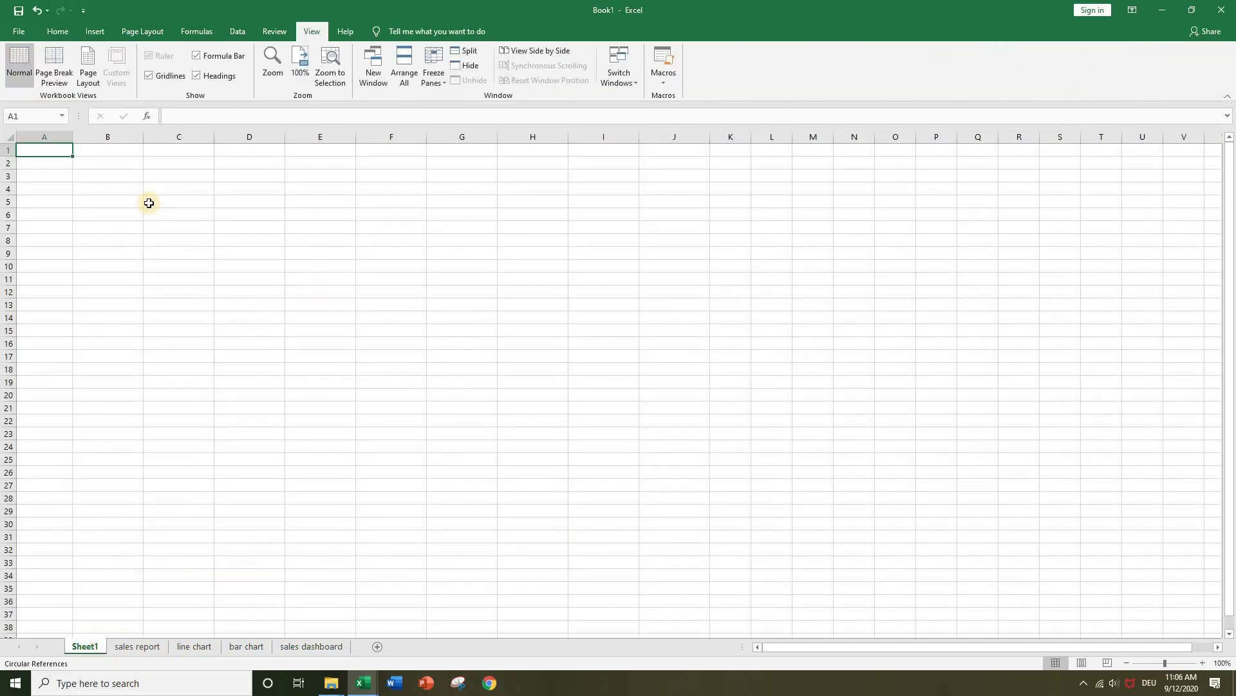
key(Caps_Lock)
text(E)
key(Caps_Lock)
text(m)
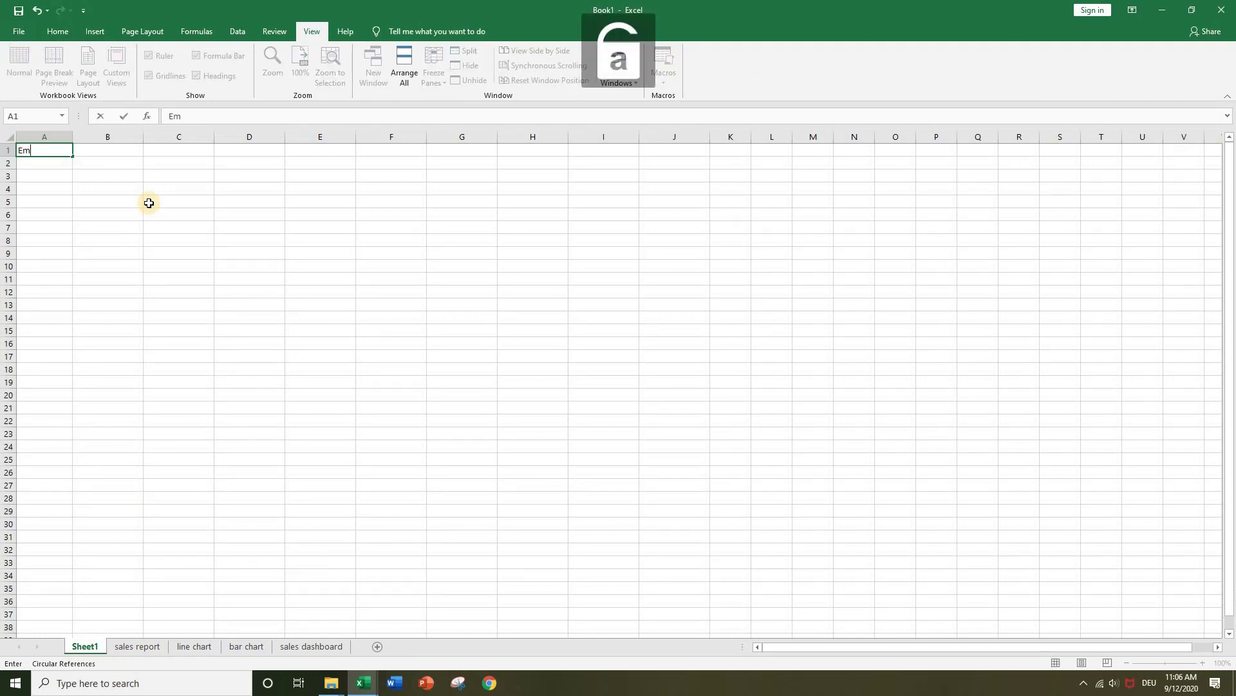
text(ployee)
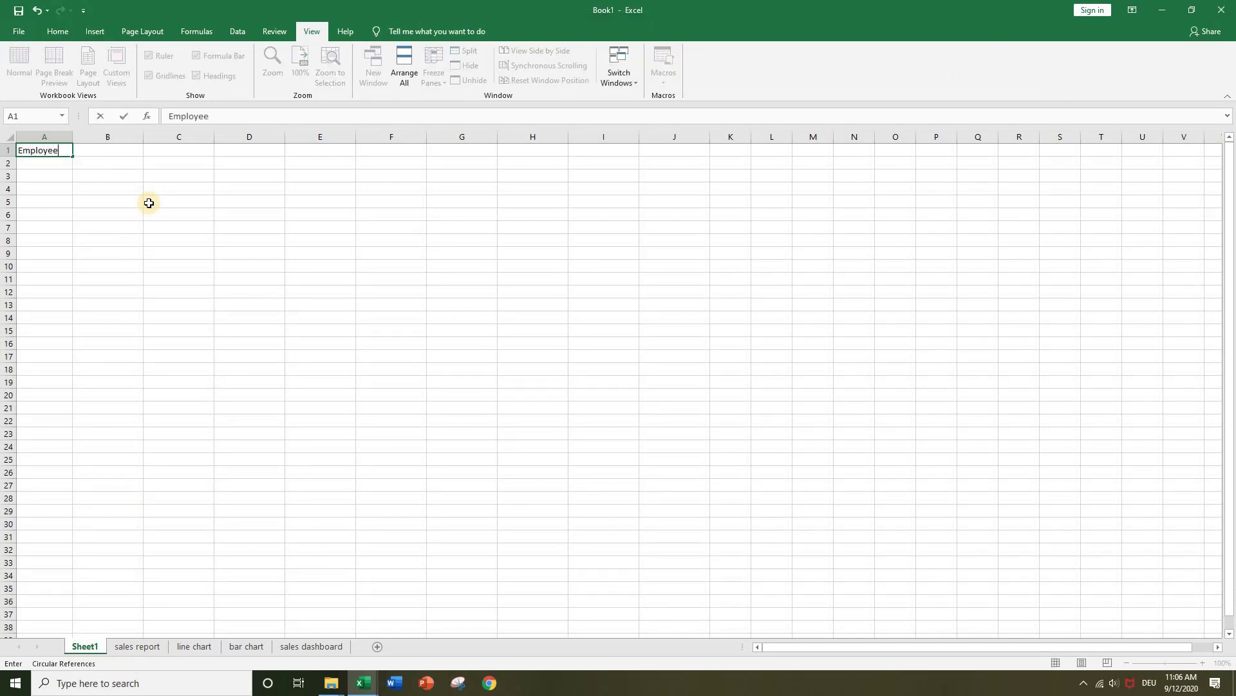
key(Return)
Step: Enter the header "Year" in cell B1
key(Up)
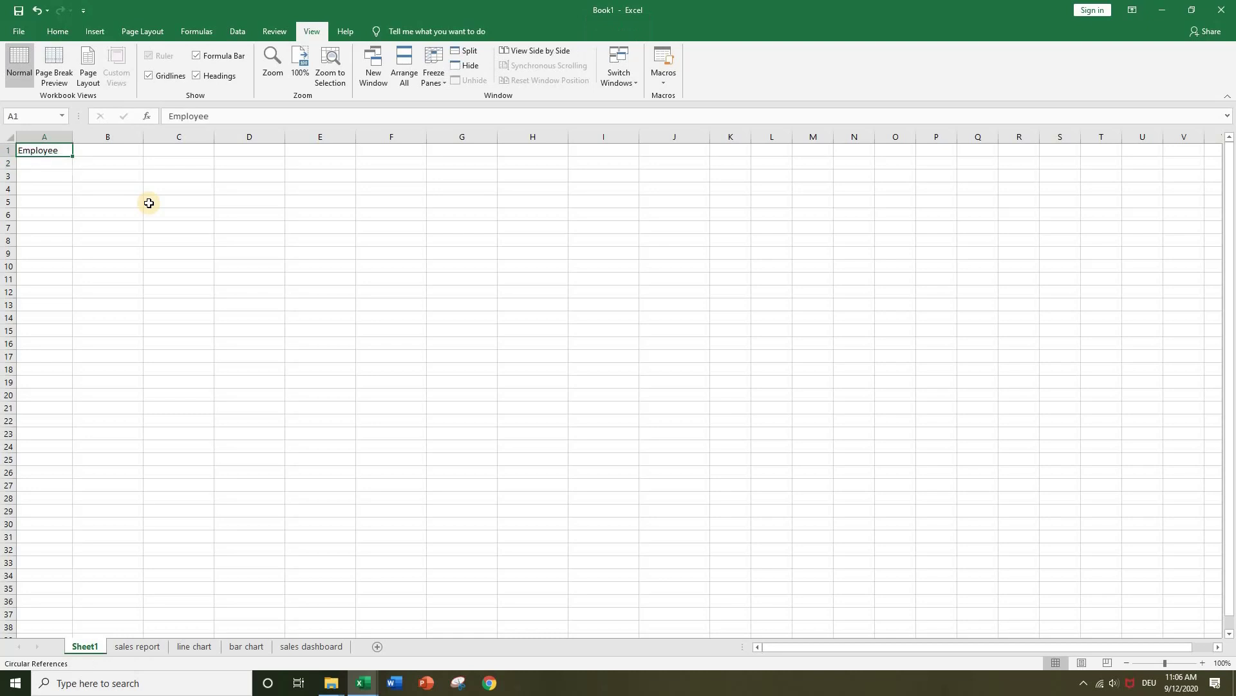
key(Right)
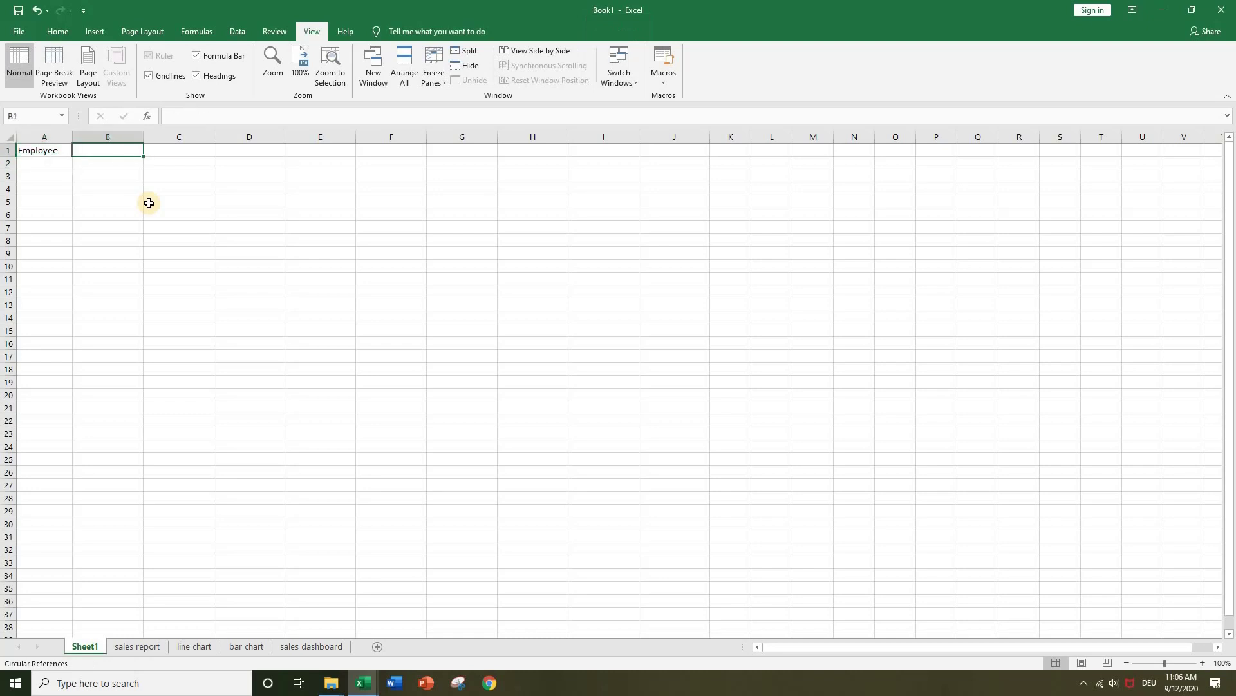
key(Caps_Lock)
text(Y)
key(Caps_Lock)
text(ear)
key(Return)
Step: Enter the header "Month" in cell C1
key(Up)
key(Right)
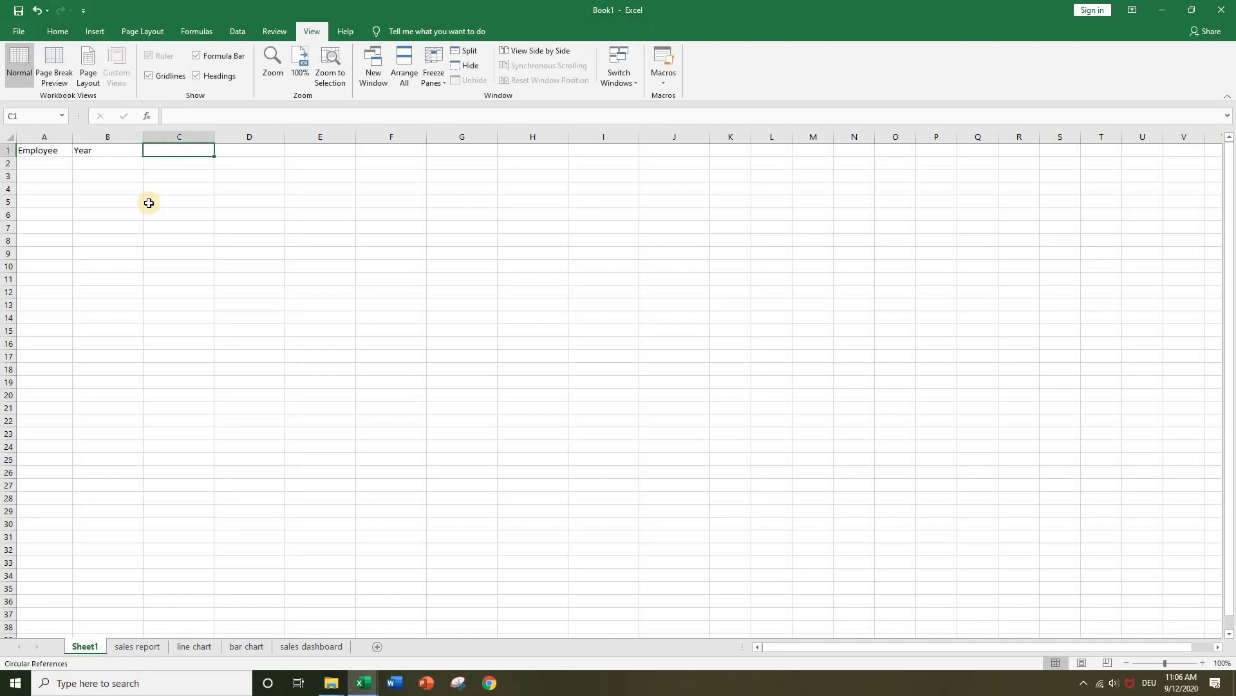
key(Caps_Lock)
text(M)
key(Caps_Lock)
text(onth)
key(Return)
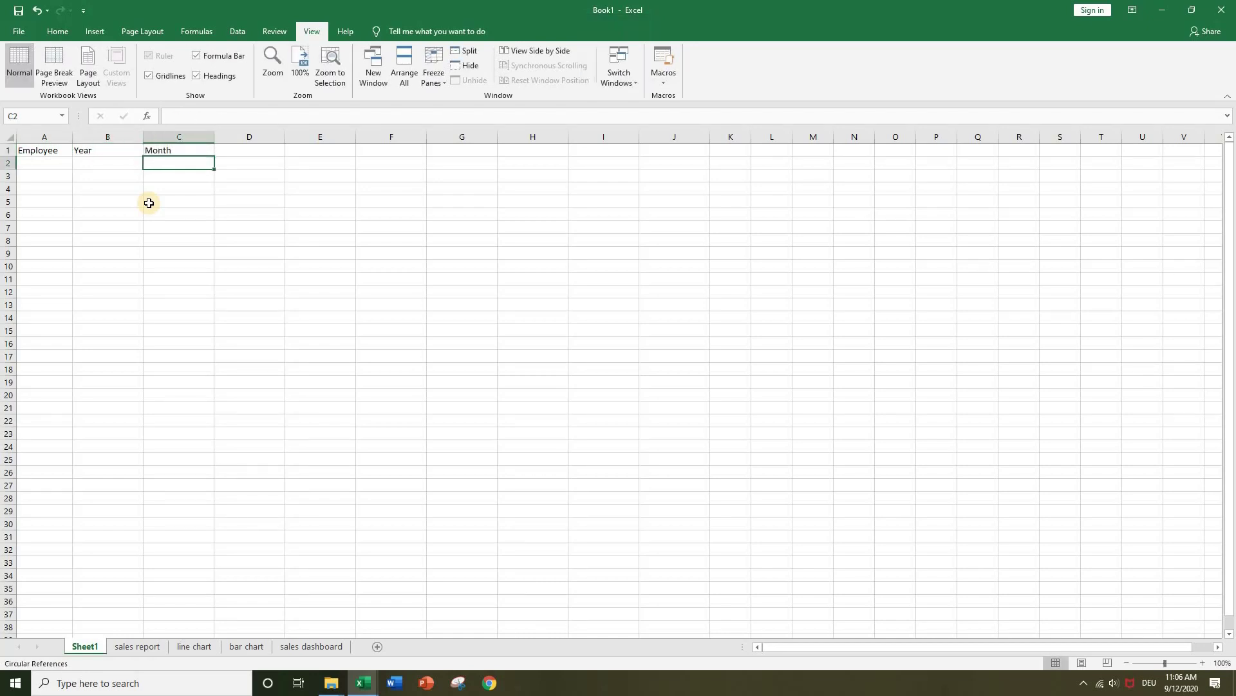
Step: Enter the header "Sales Item1" in cell D1
key(Up)
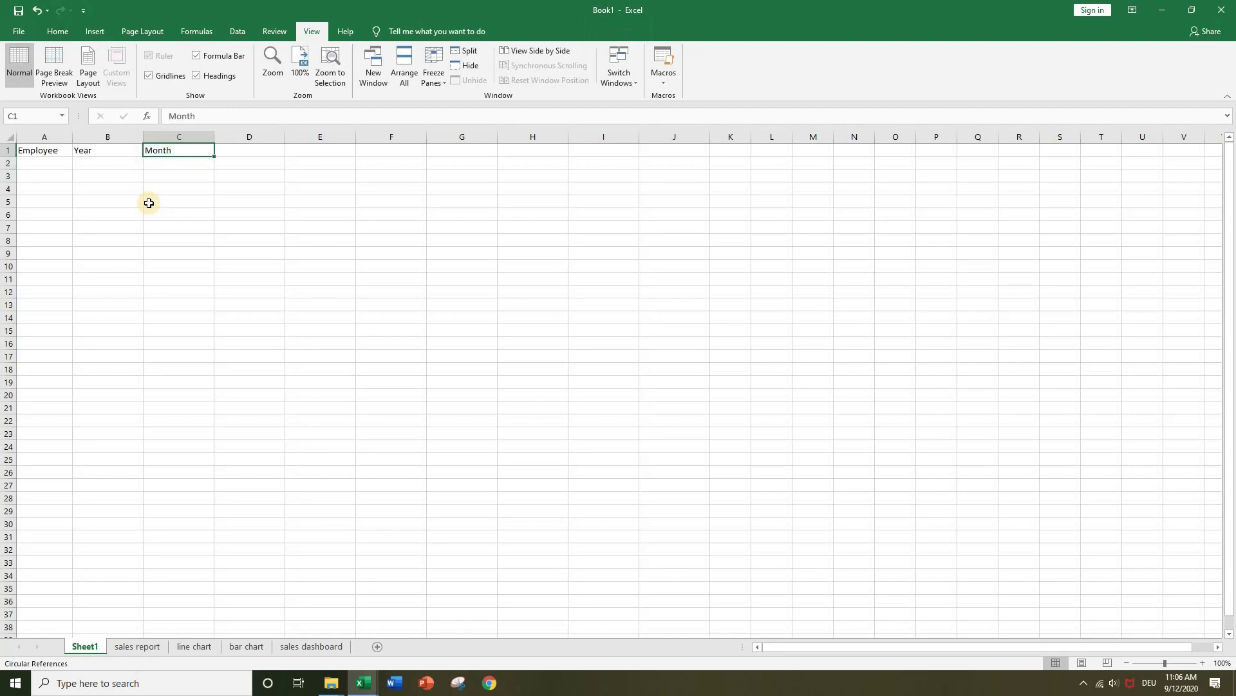
key(Right)
key(Caps_Lock)
text(S)
key(Caps_Lock)
text(ales)
key(Caps_Lock)
text(I)
key(Caps_Lock)
text(tem)
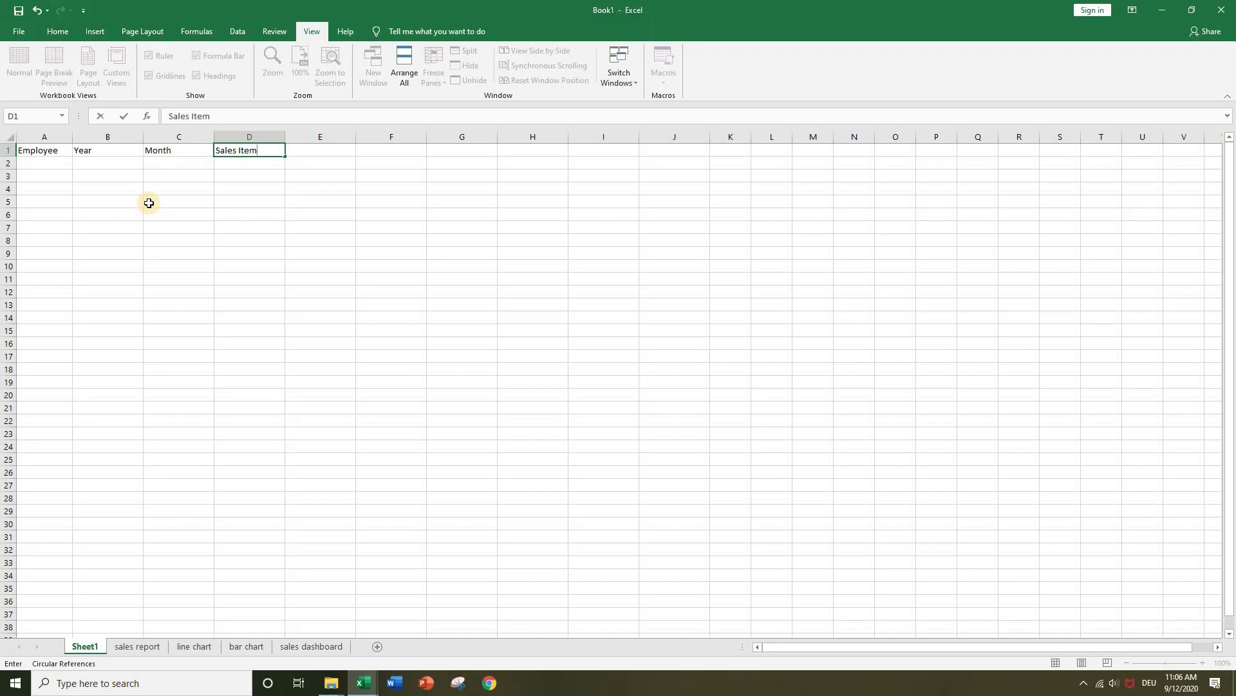
text(1)
key(Return)
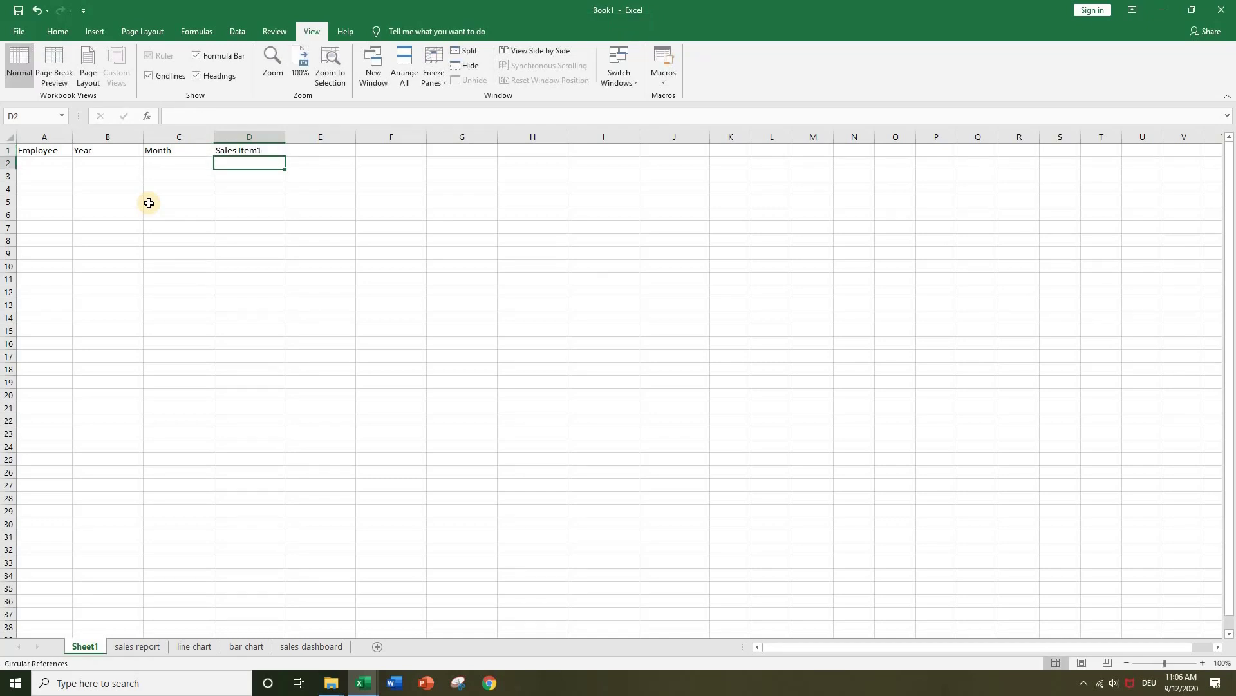
Step: Enter the header "Sales Item2" in cell E1
key(Up)
key(Right)
key(Caps_Lock)
text(S)
key(Caps_Lock)
text(ales)
key(Caps_Lock)
text(I)
key(Caps_Lock)
text(tem2)
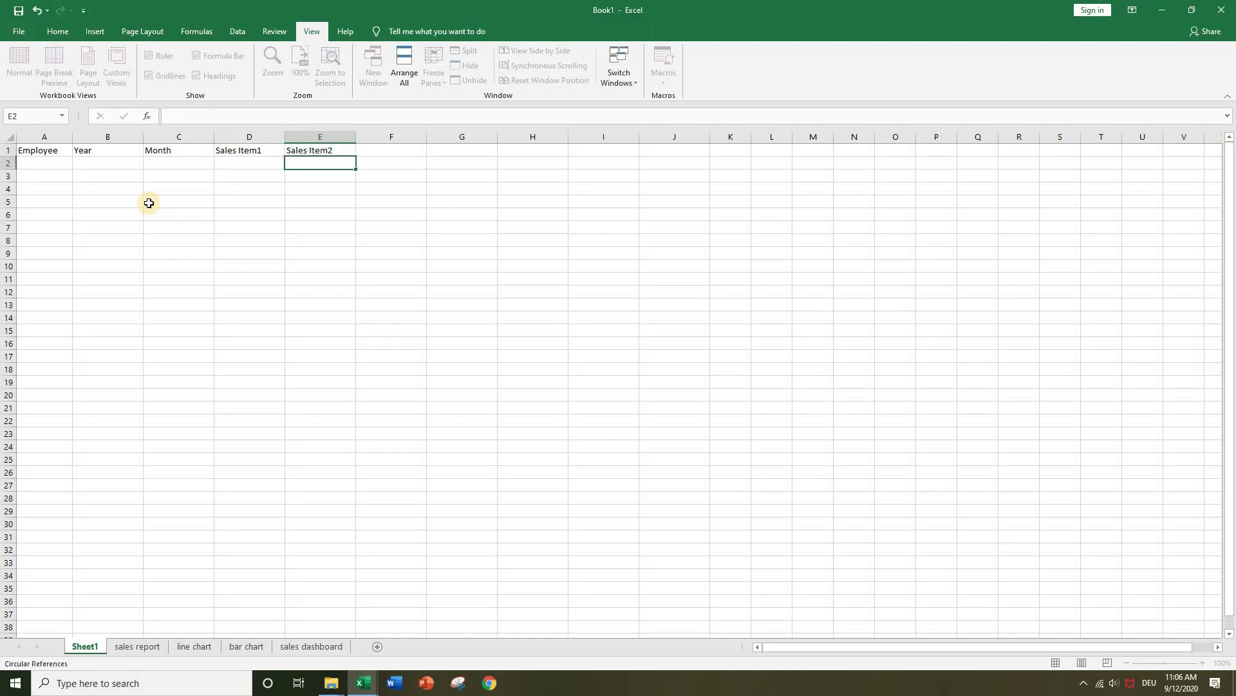
key(Return)
Step: Enter the header "Sales Item3" in cell F1
key(Up)
key(Right)
key(Caps_Lock)
text(S)
key(Caps_Lock)
text(ales)
key(Caps_Lock)
text(I)
key(Caps_Lock)
text(tem3)
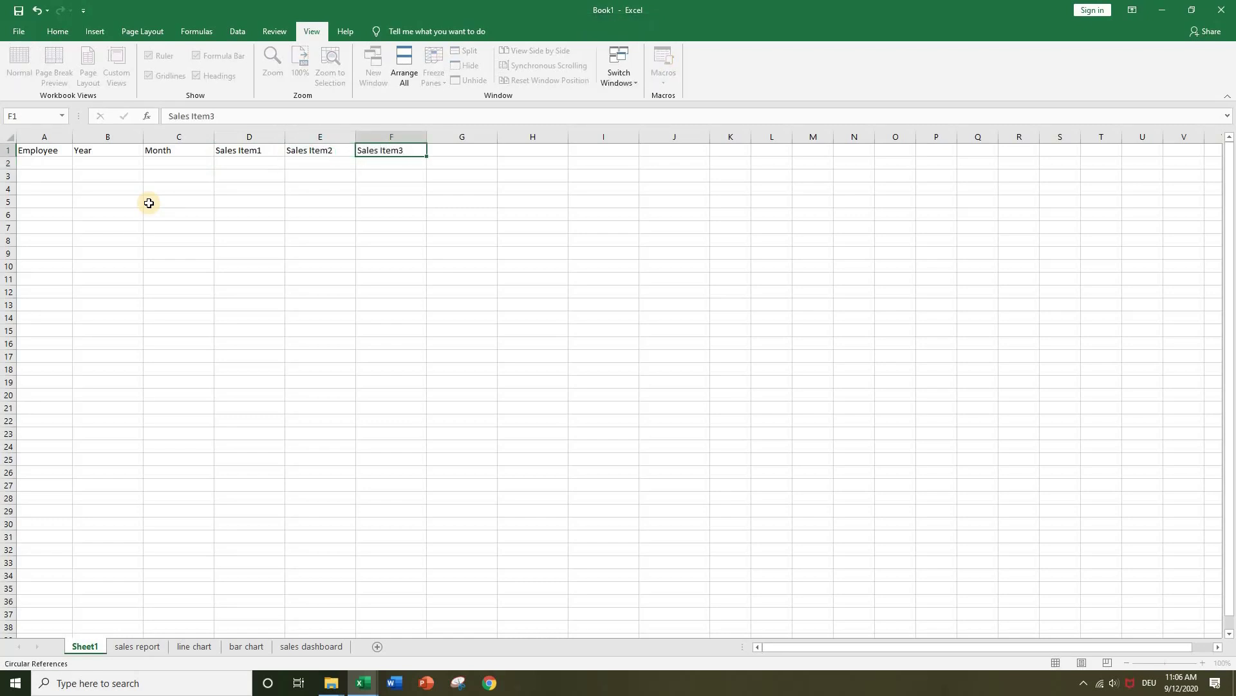
key(Return)
Step: Enter the header "Sales area" in cell G1
key(Up)
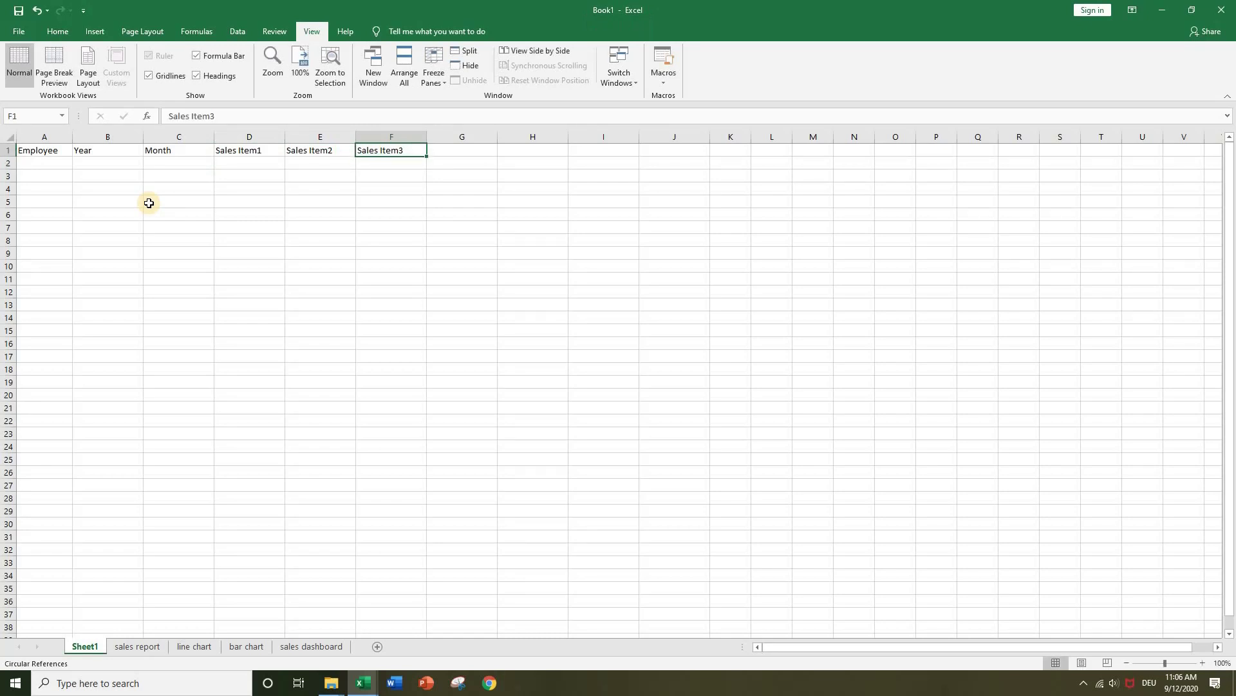
key(Right)
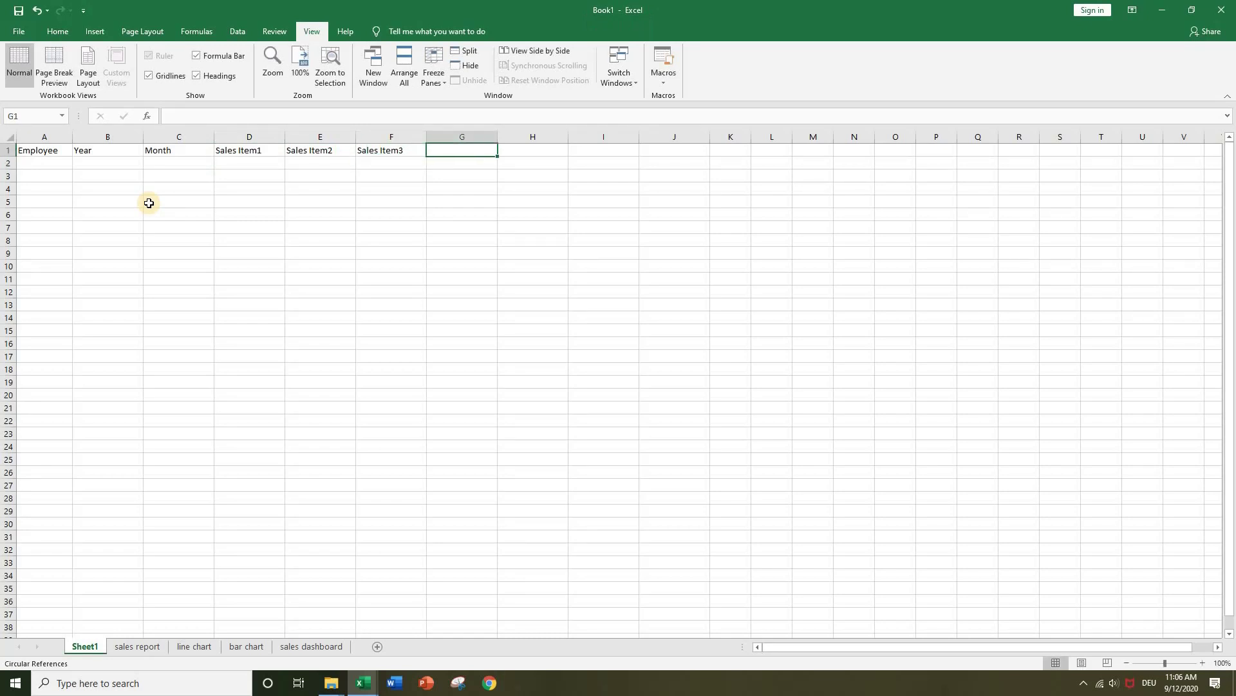
key(Caps_Lock)
text(S)
key(Caps_Lock)
text(ales area)
key(Return)
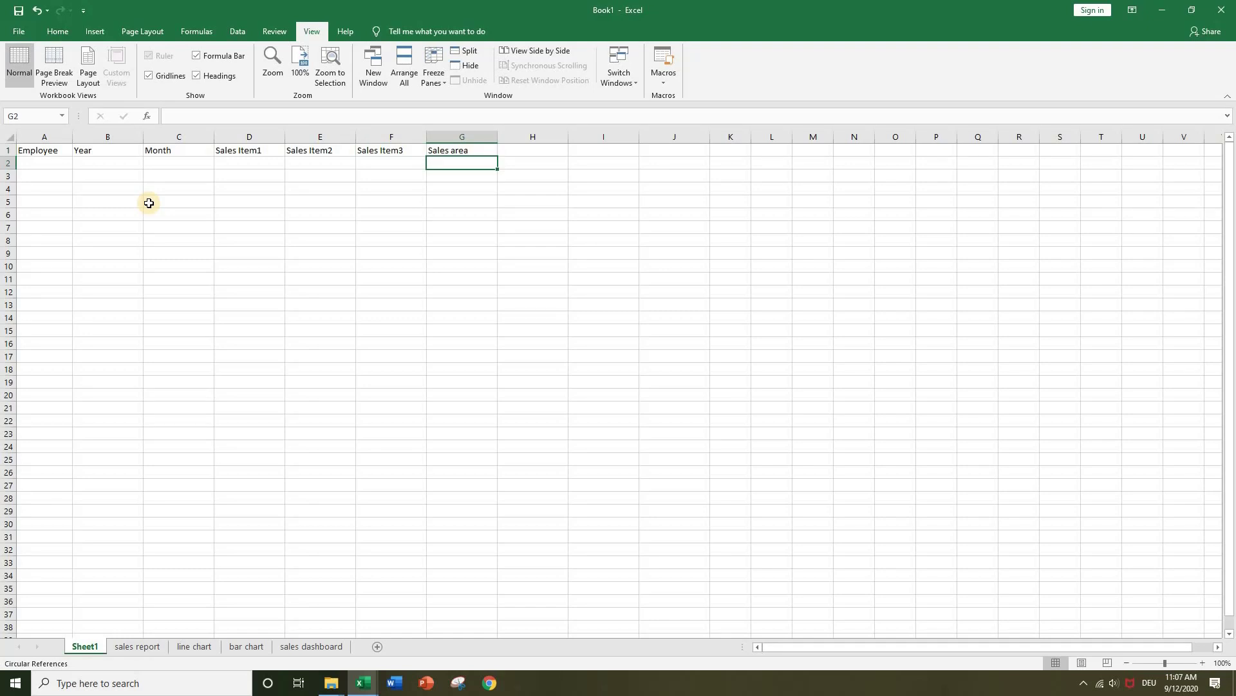
Step: Enter the first names of three employees in cells A2 to A4 under the Employee header
click(149, 202)
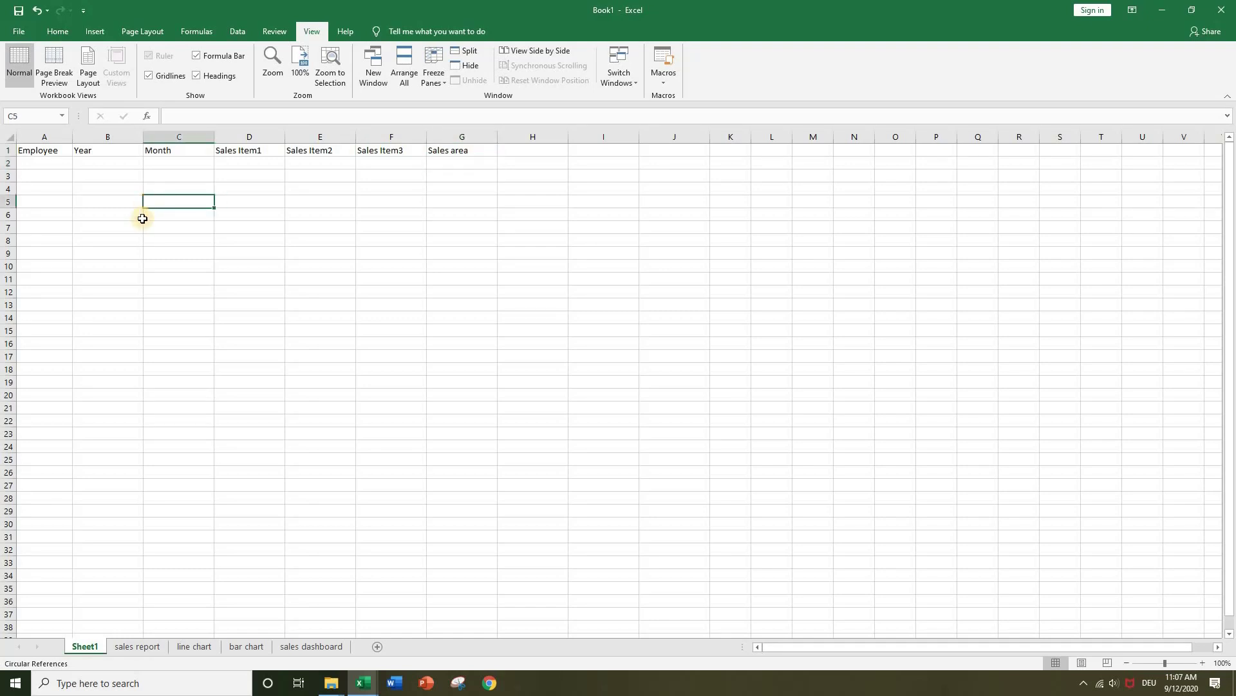
click(50, 166)
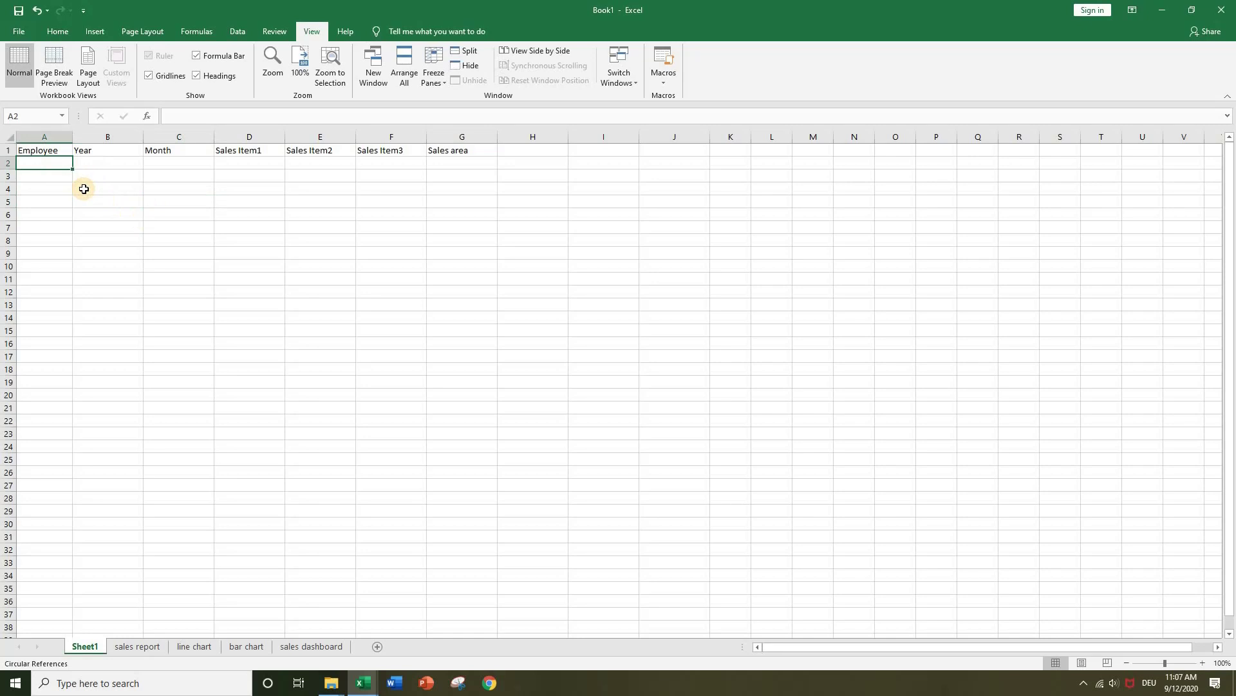
text(Alex)
key(Return)
text(Anna)
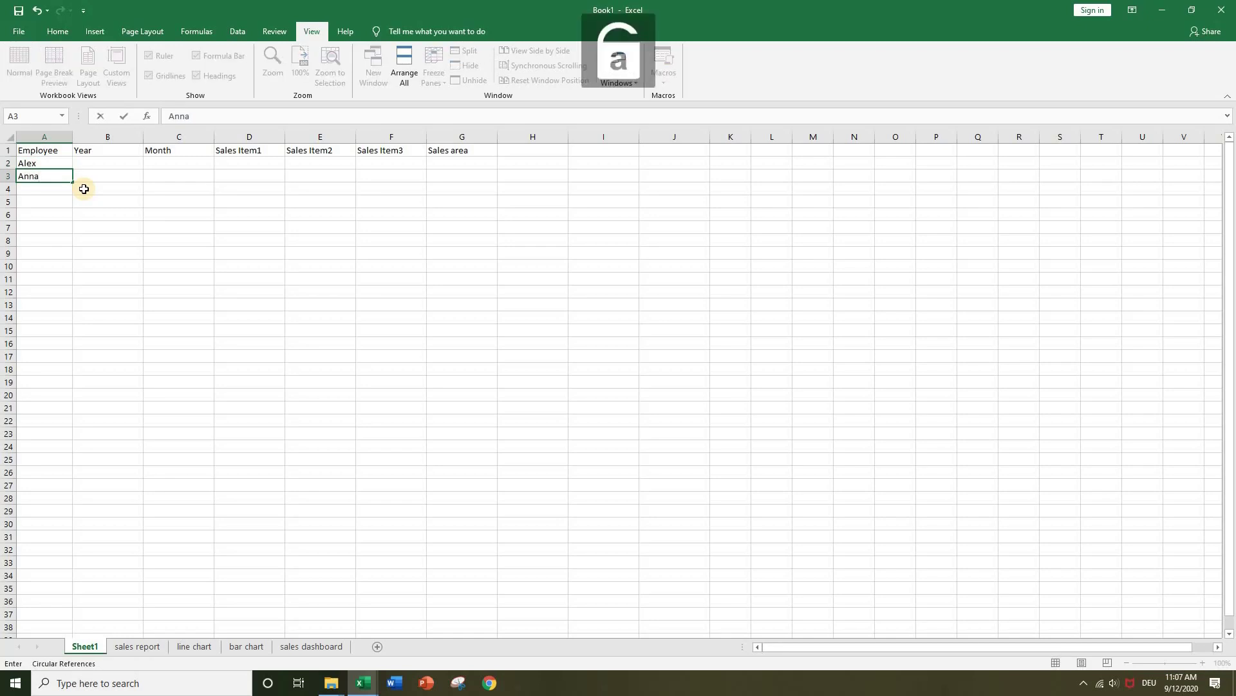
key(Return)
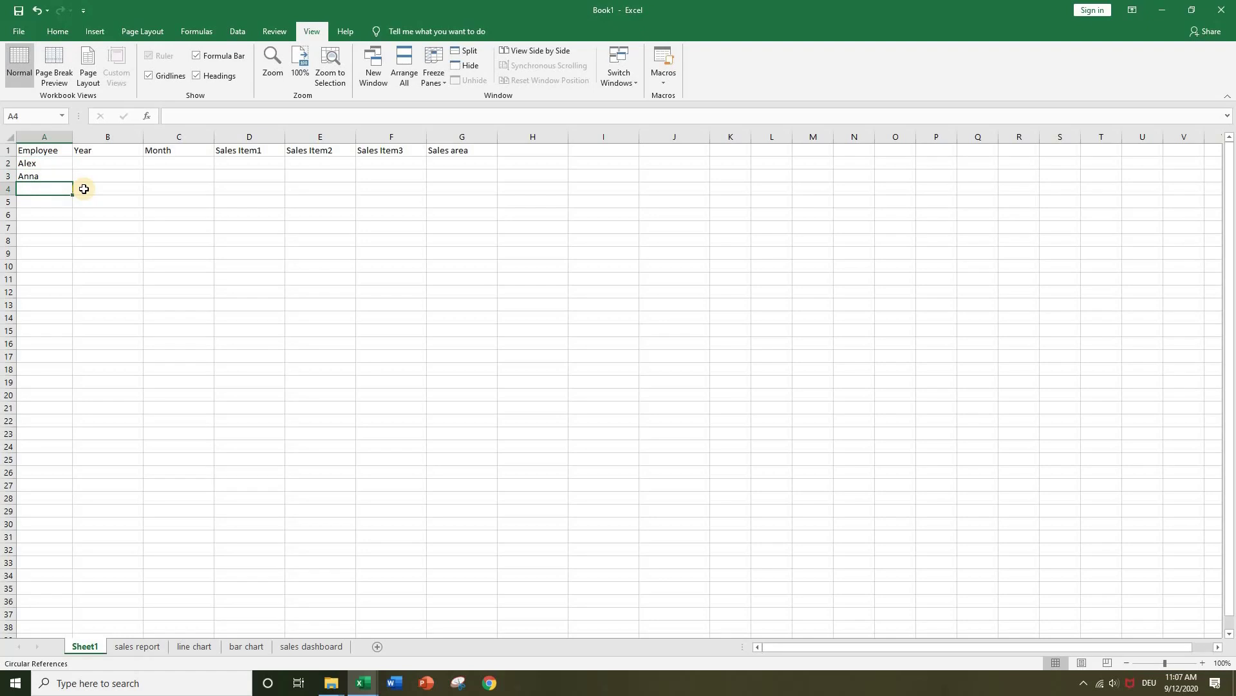
text(Bob)
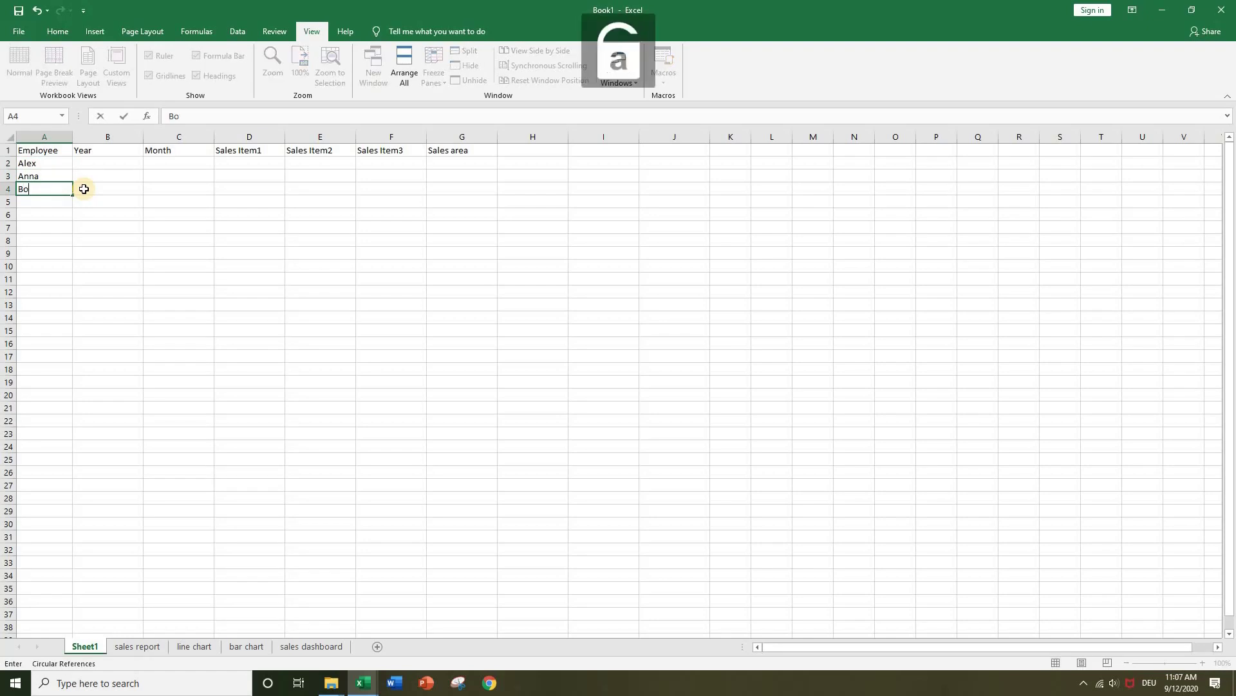
click(83, 189)
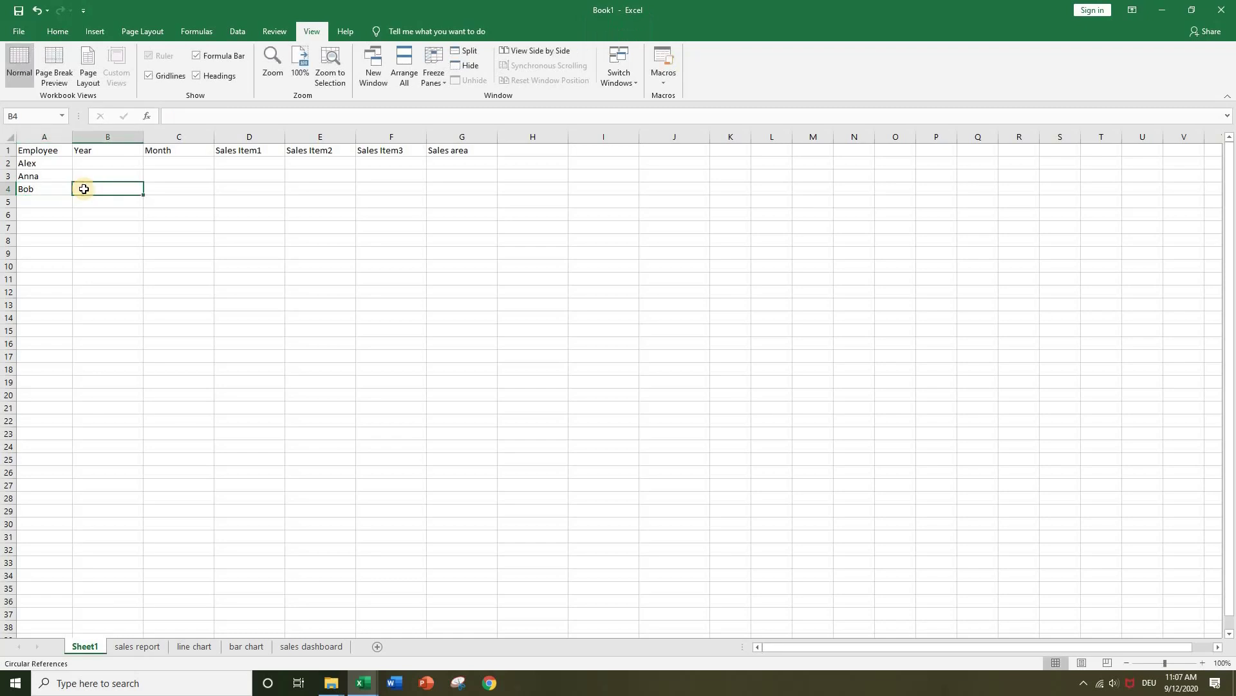
Step: Add the first names of two more employees in cells A5 and A6
key(Return)
key(Caps_Lock)
text(Marc)
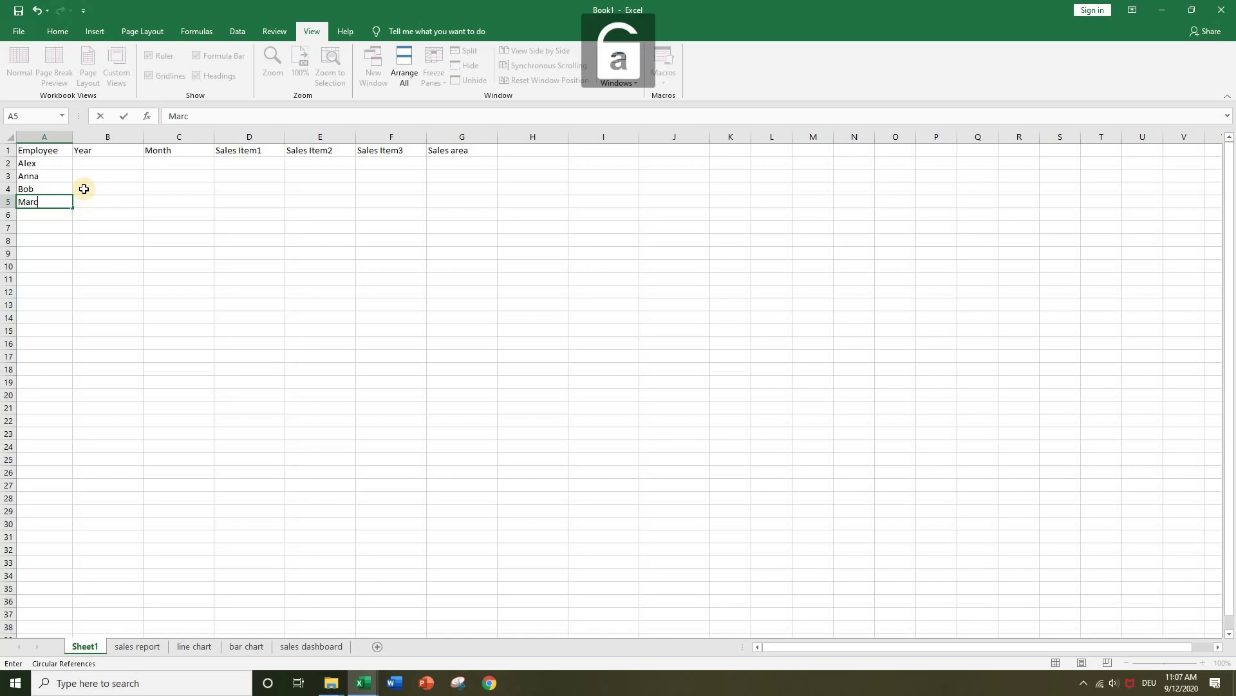
key(Tab)
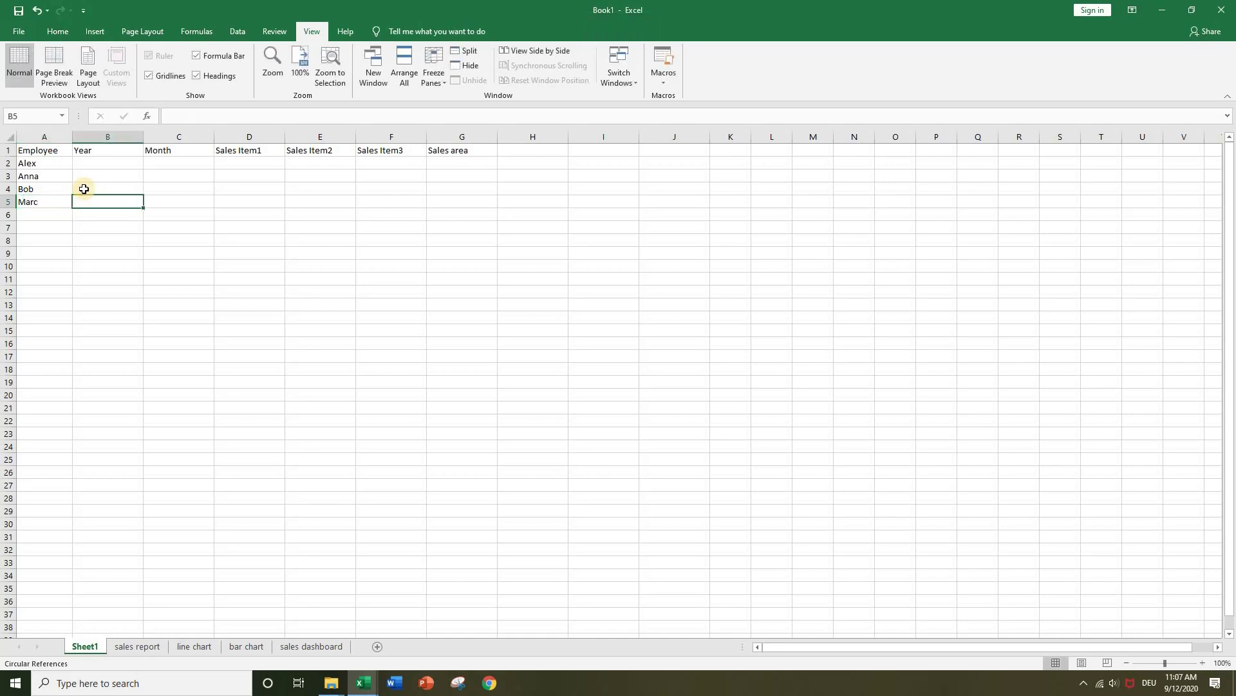
key(Return)
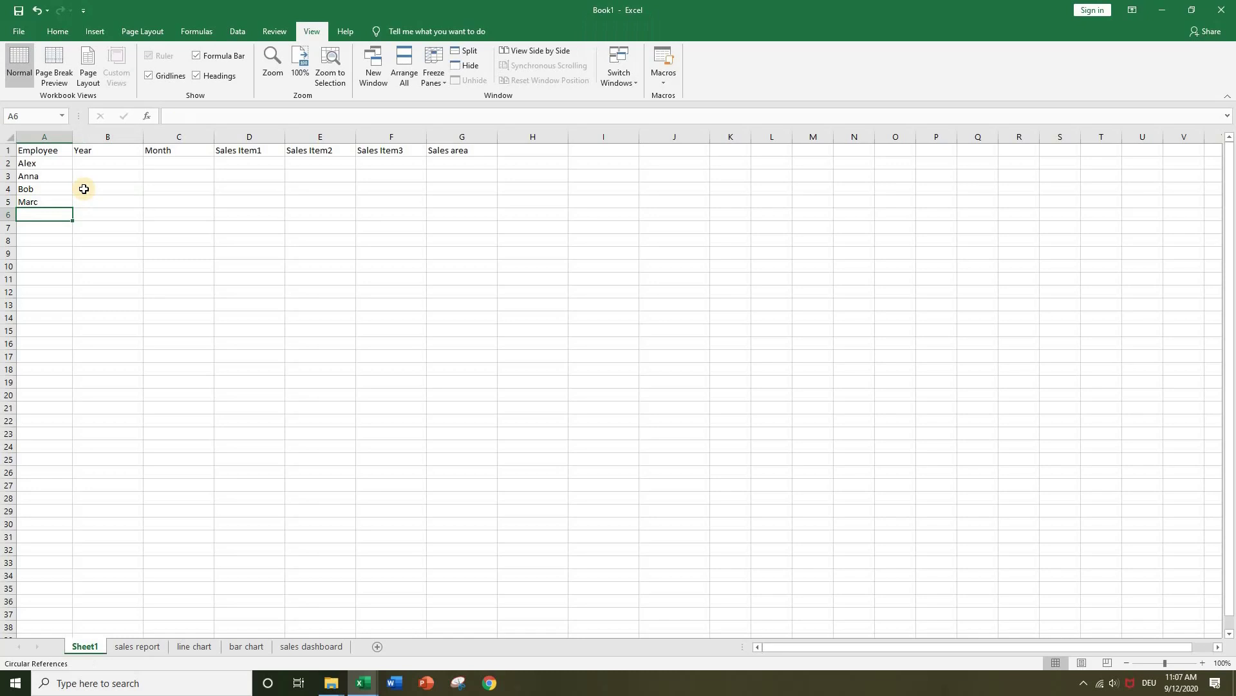
key(Caps_Lock)
text(Leon)
key(Return)
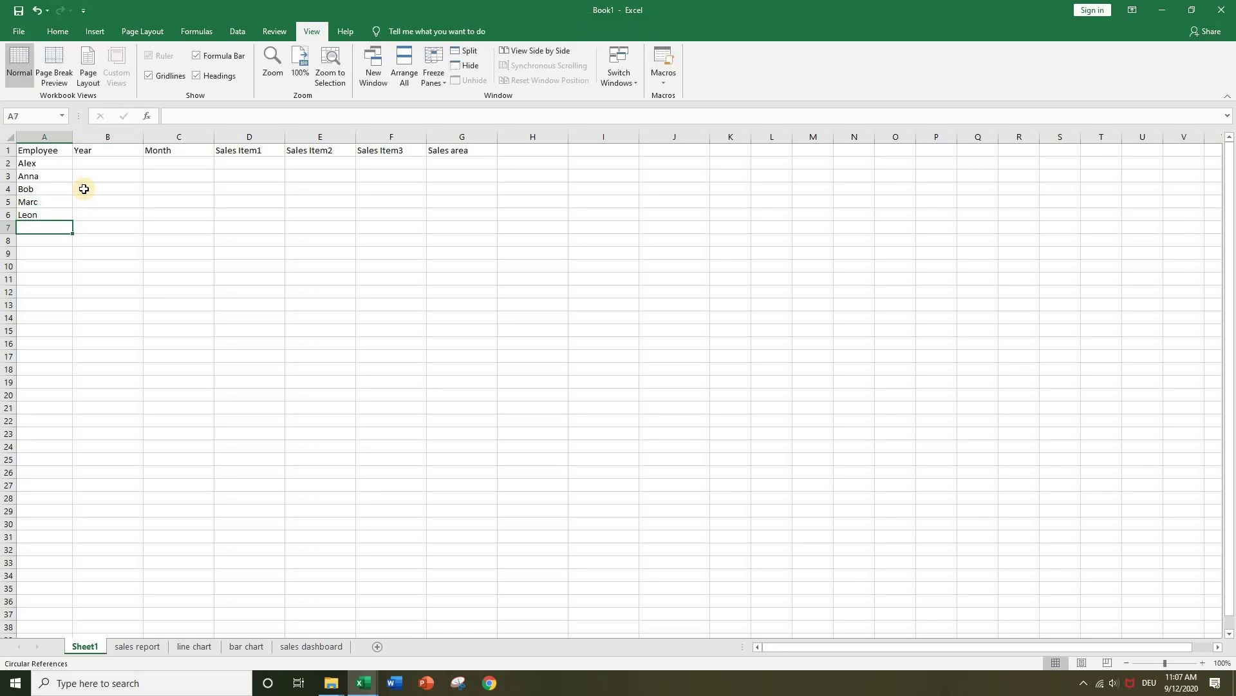
key(Up)
key(Up)
key(Up)
key(Up)
key(Up)
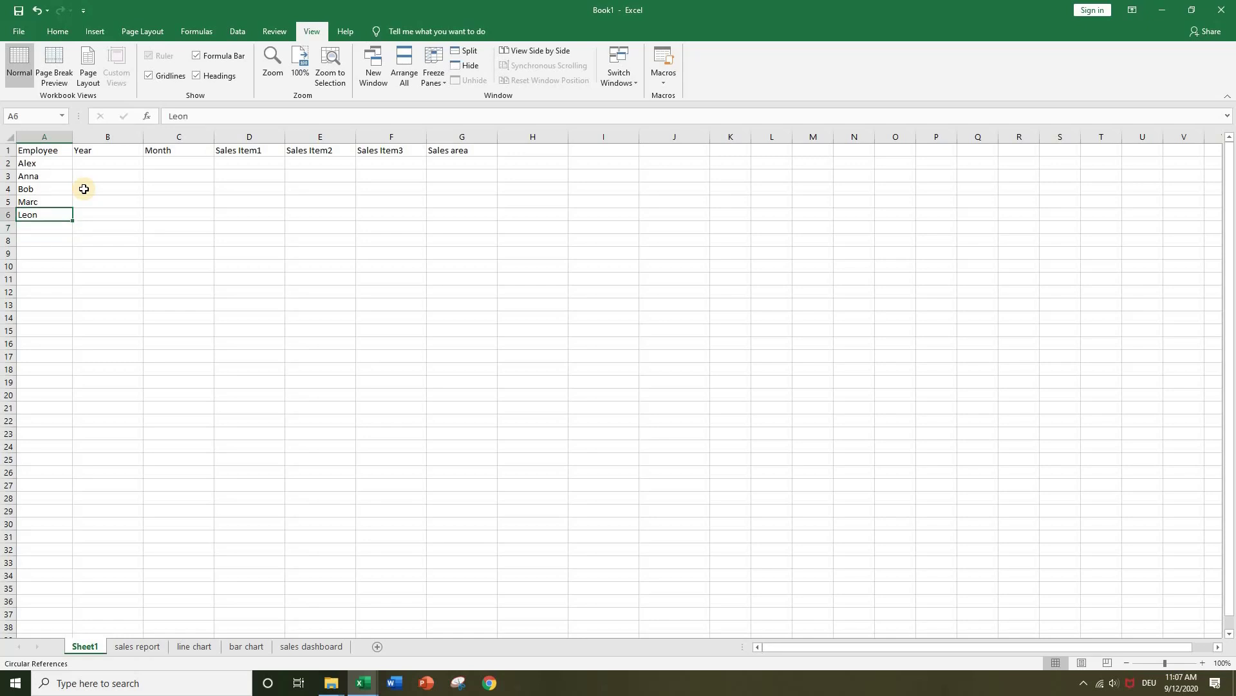
key(Right)
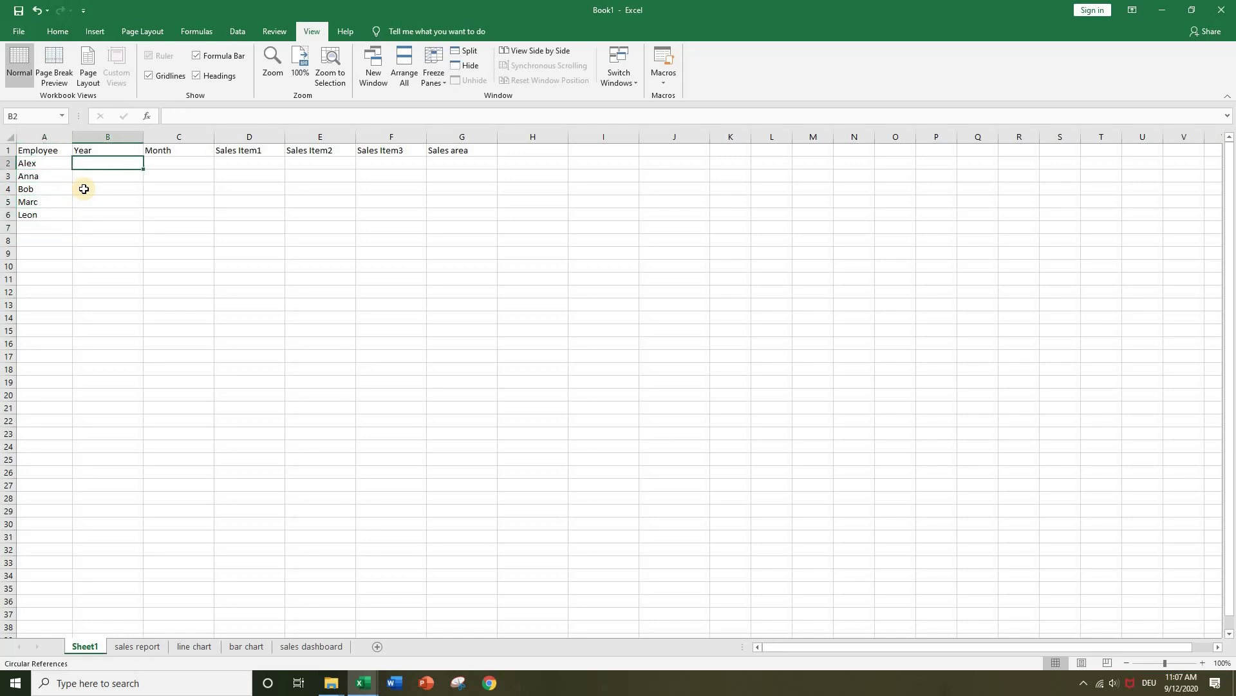
Step: Copy the five employee names in A2:A6 and paste them directly below, starting at cell A7
drag(58, 163, 61, 218)
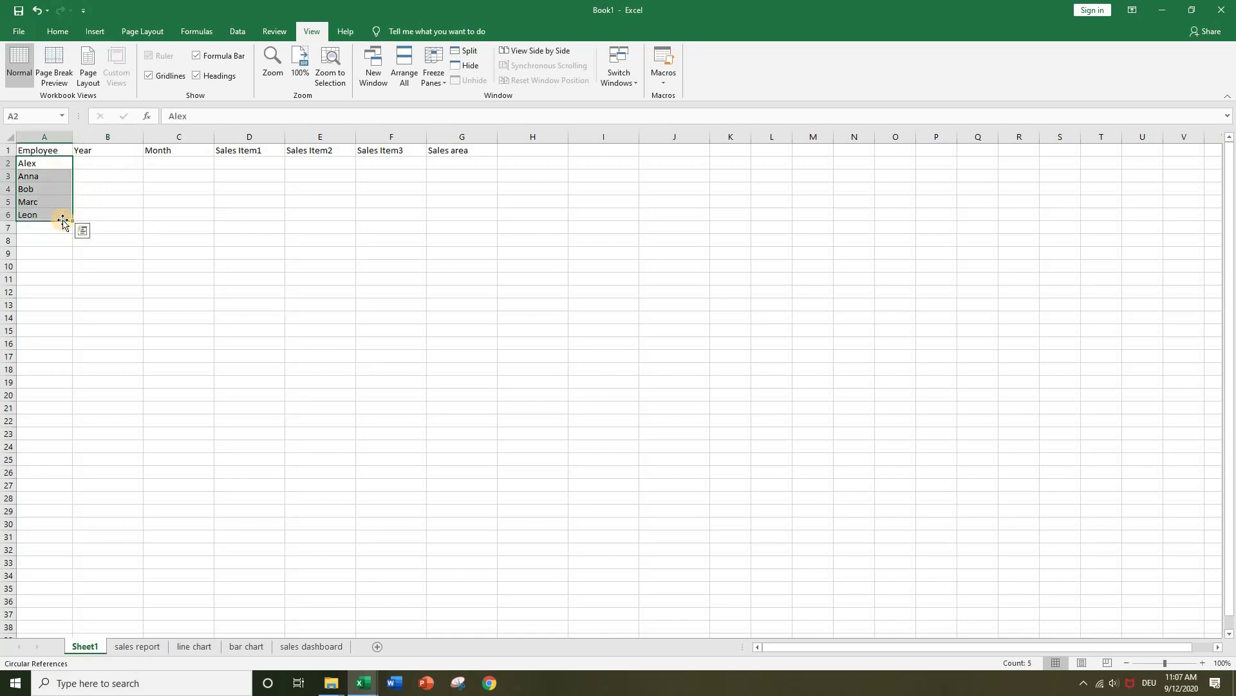
key(ctrl+c)
click(54, 231)
key(ctrl+v)
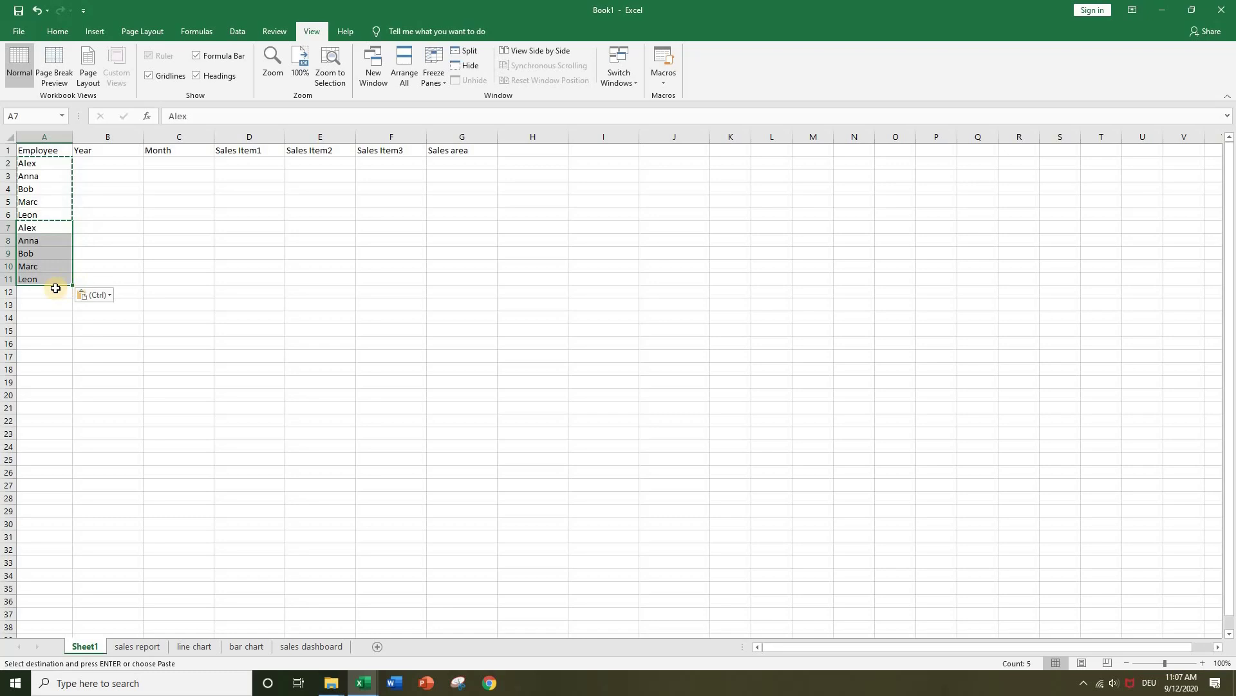
Step: Paste the copied five employee names three more times in the Employee column, starting at cells A12, A17 and A22
click(53, 292)
key(ctrl+v)
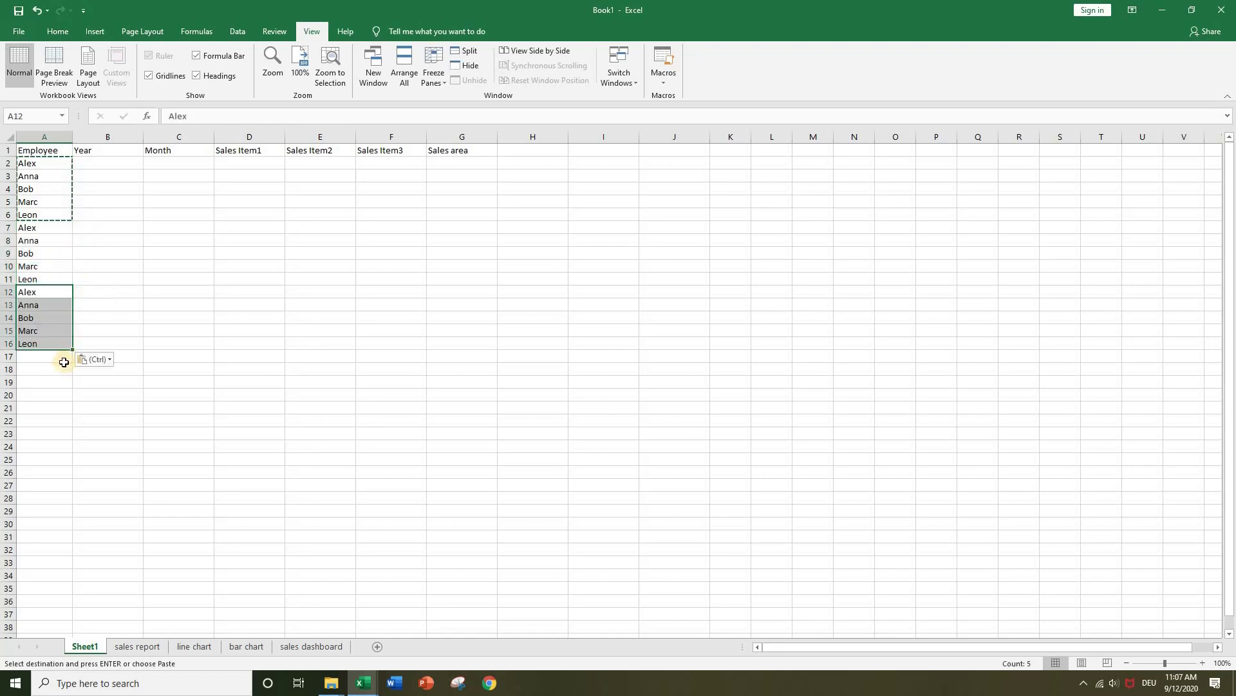
click(56, 356)
key(ctrl+v)
click(51, 421)
key(ctrl+v)
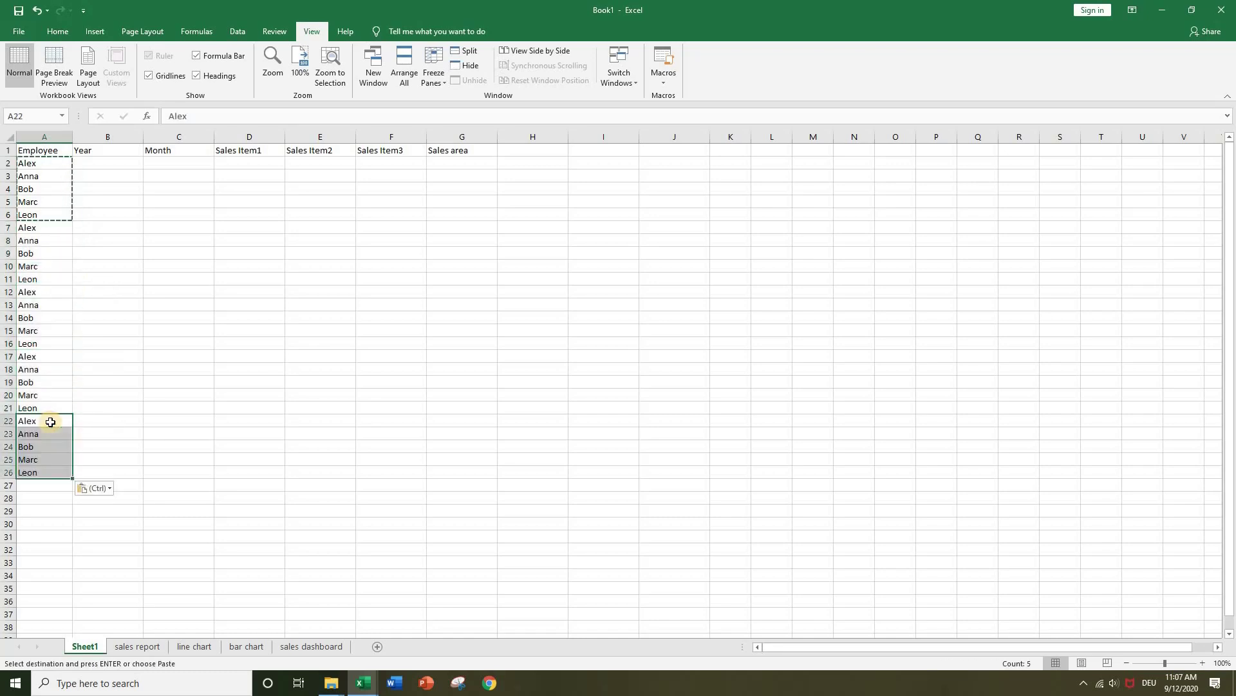
click(82, 283)
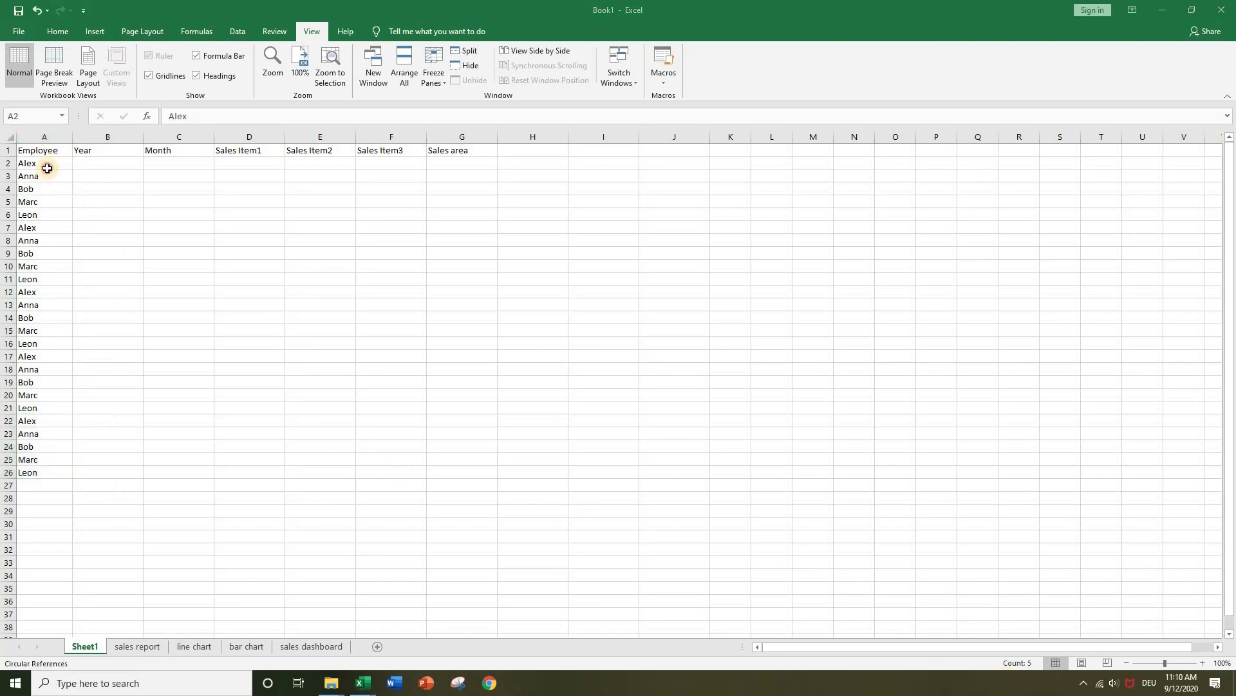
Step: Enter the year 2020 in cell B2 and copy it down through B3:B26
drag(51, 164, 54, 214)
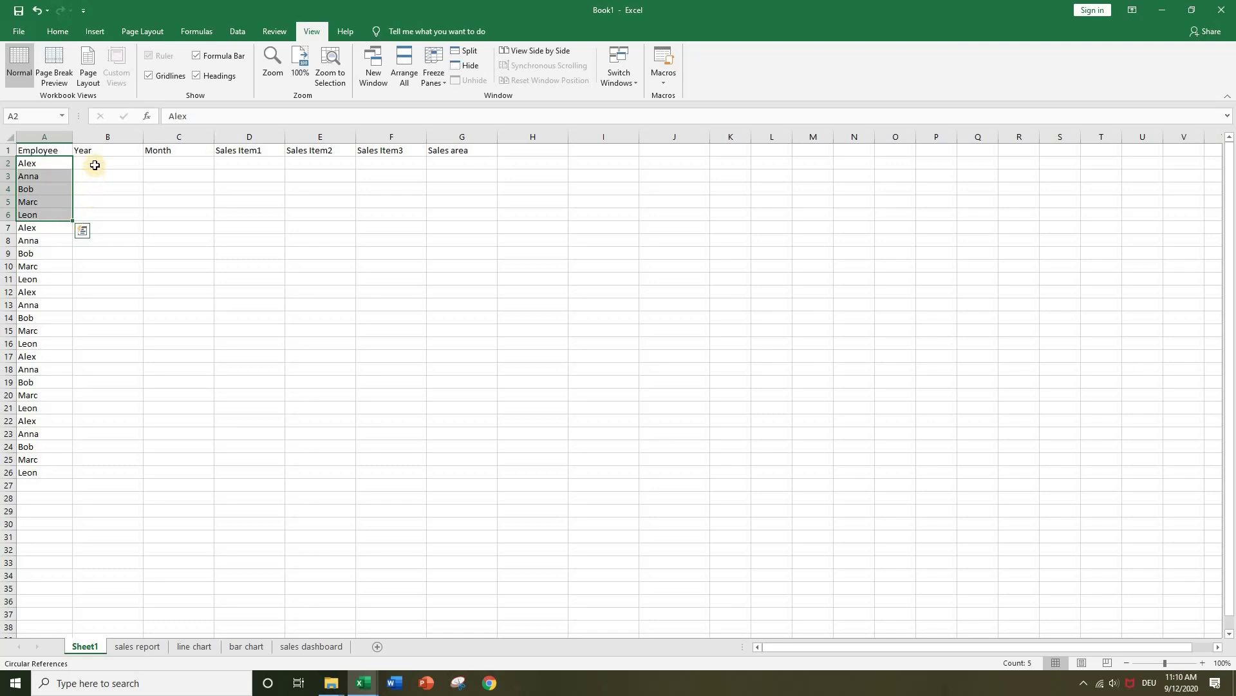
key(Right)
text(2020)
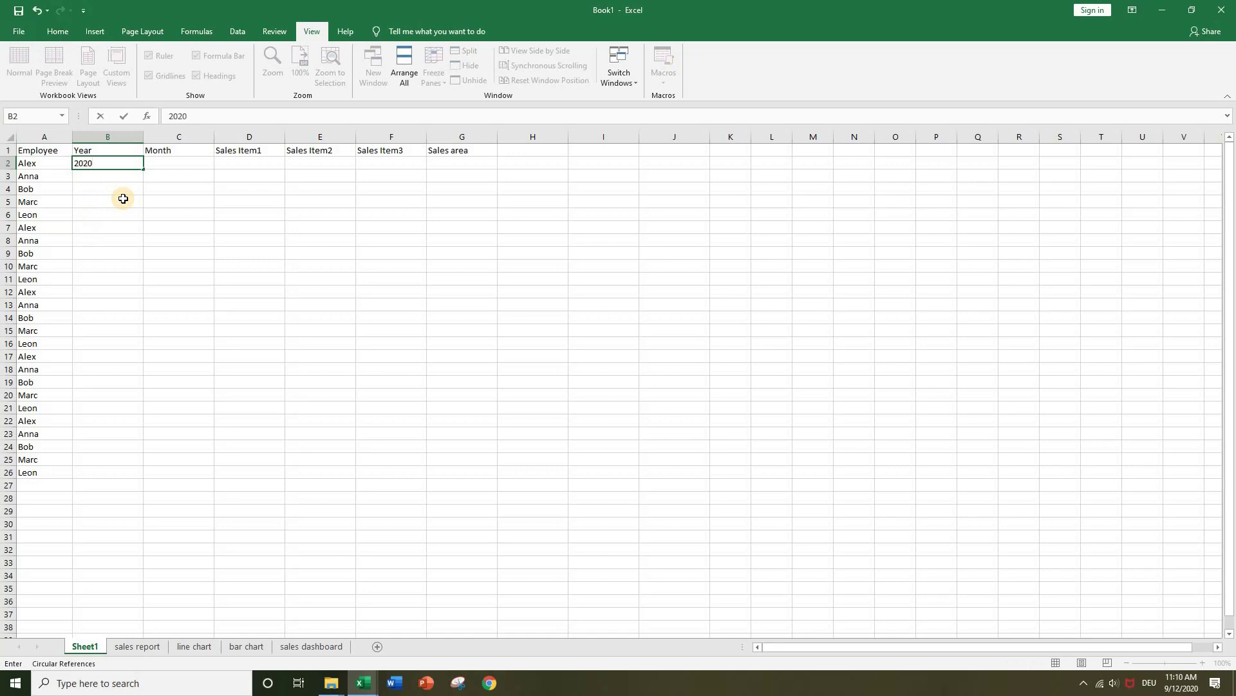
key(ctrl+Return)
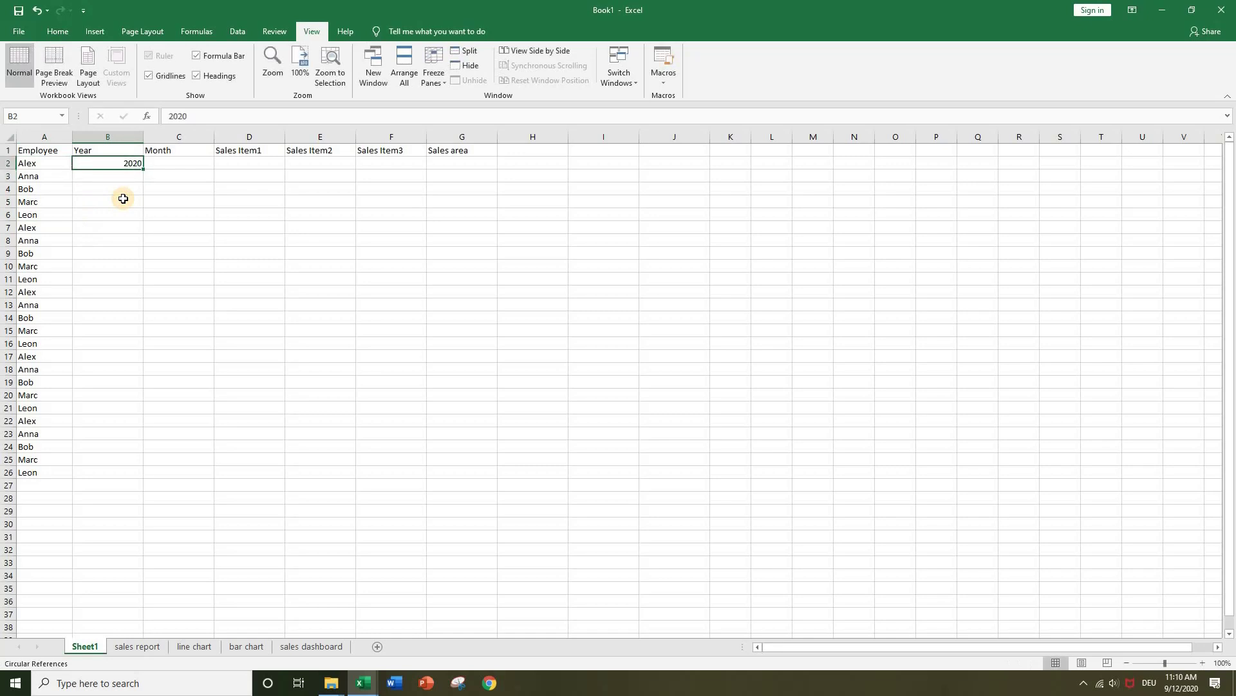
key(ctrl+c)
drag(124, 179, 120, 466)
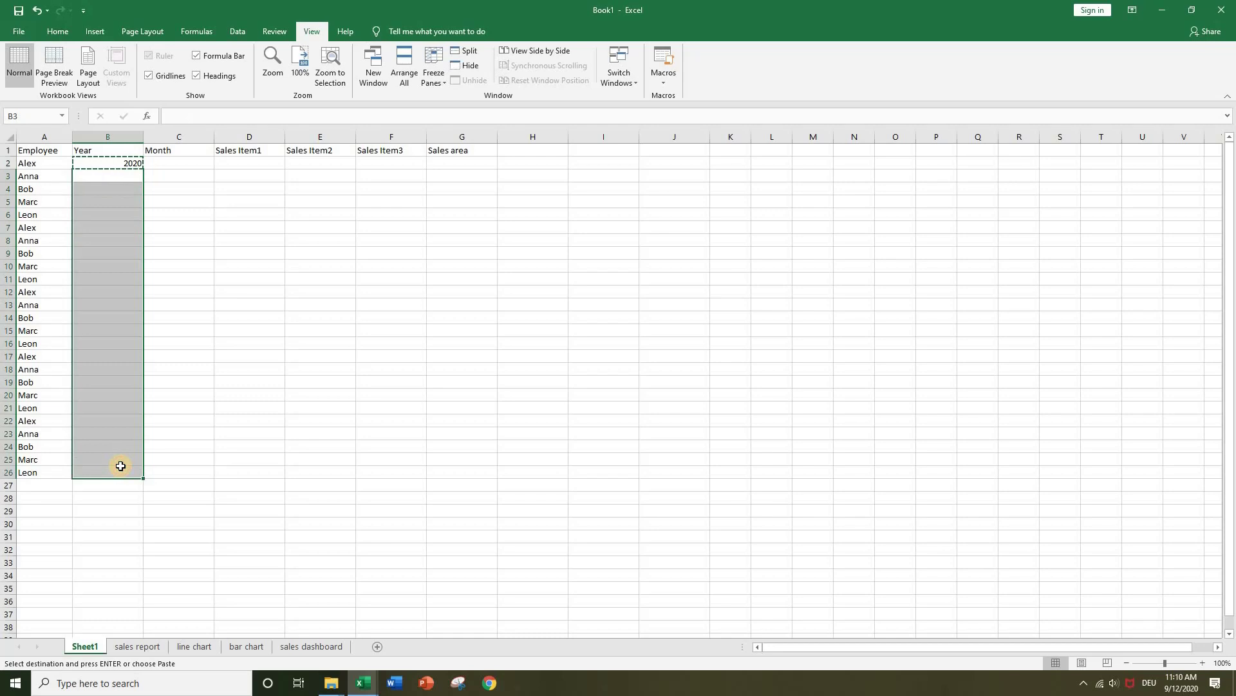
key(ctrl+v)
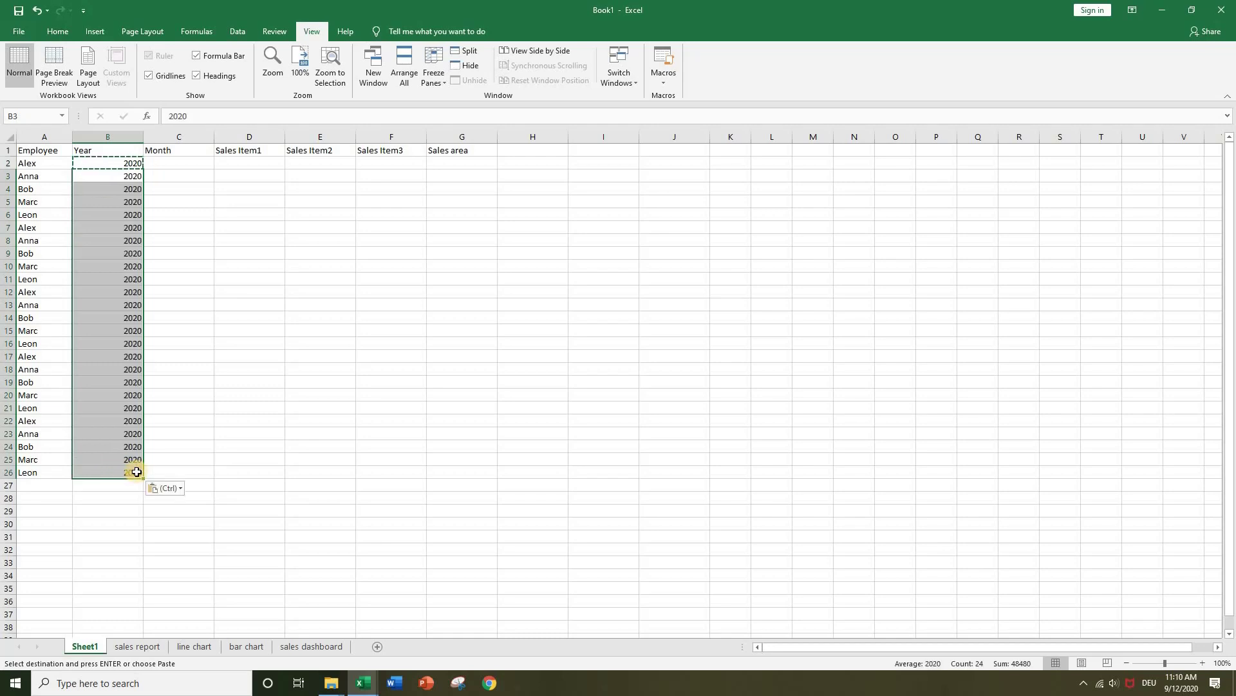
click(172, 407)
key(Escape)
Step: Enter January in cell C2 and fill the month series down to May in cell C6
click(195, 162)
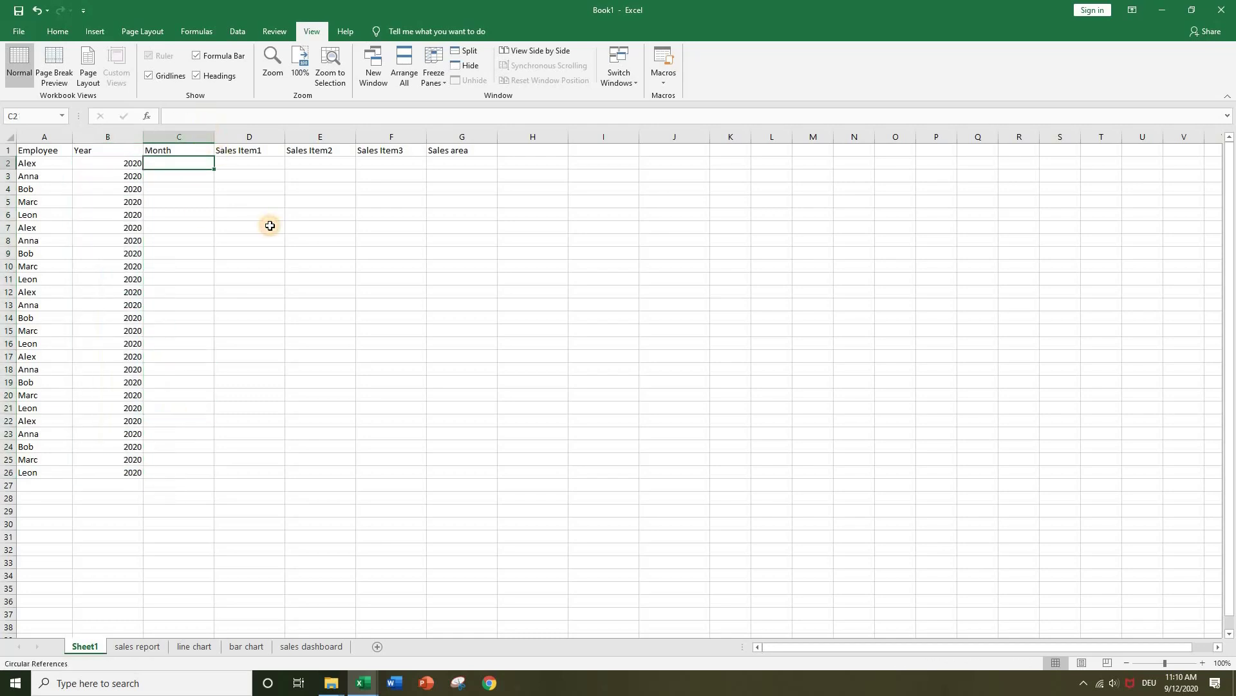
text(January)
key(Return)
key(Up)
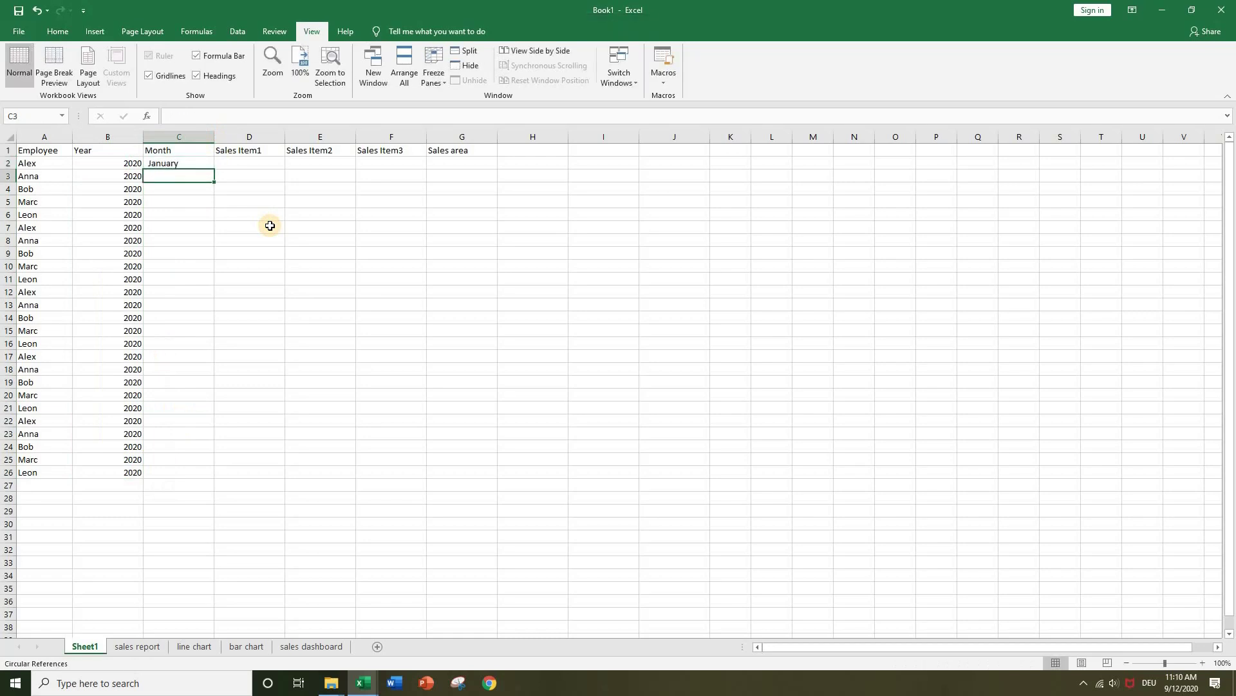
drag(213, 169, 208, 221)
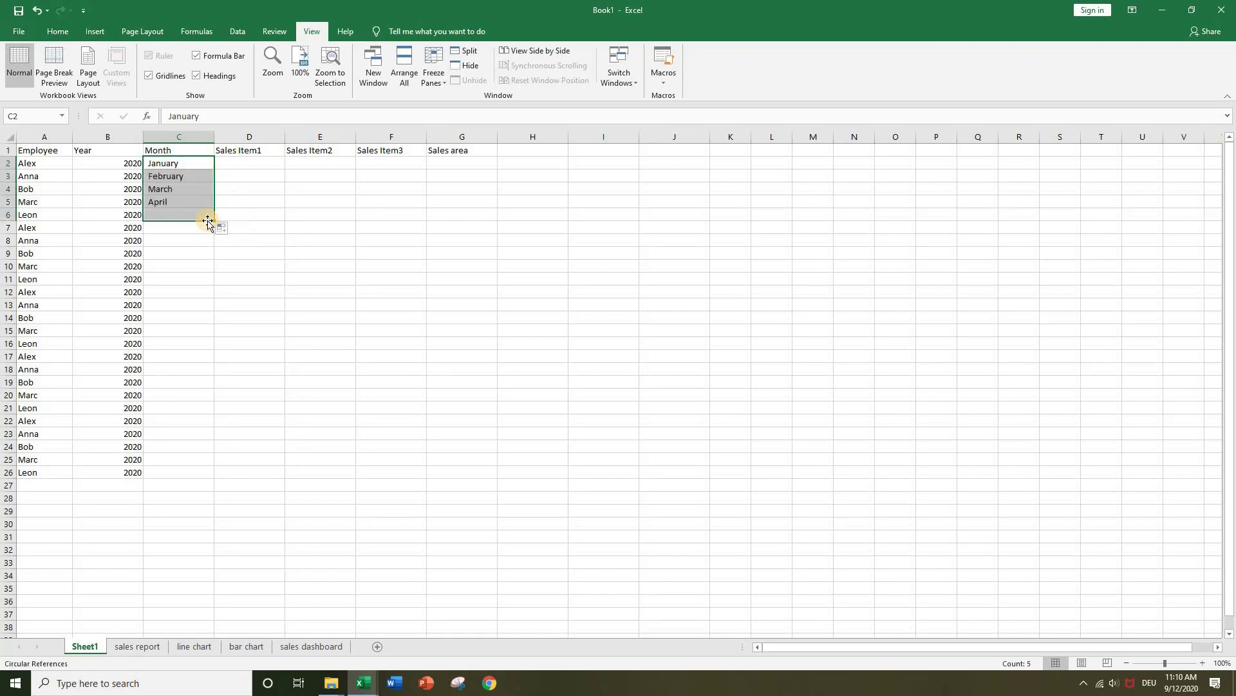
Step: Copy the months in C2:C6 and paste them four times below, starting at cells C7, C12, C17 and C22
key(ctrl+c)
click(205, 229)
key(ctrl+v)
click(181, 291)
key(ctrl+v)
click(183, 357)
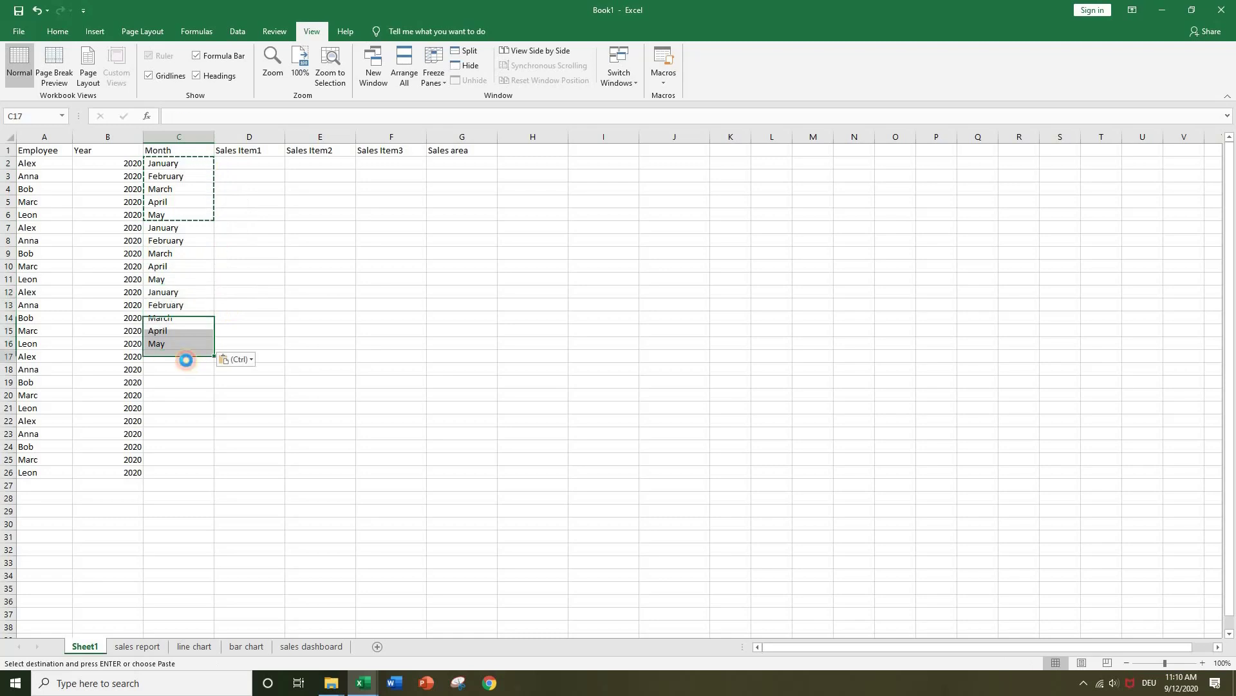
key(ctrl+v)
click(175, 425)
key(ctrl+v)
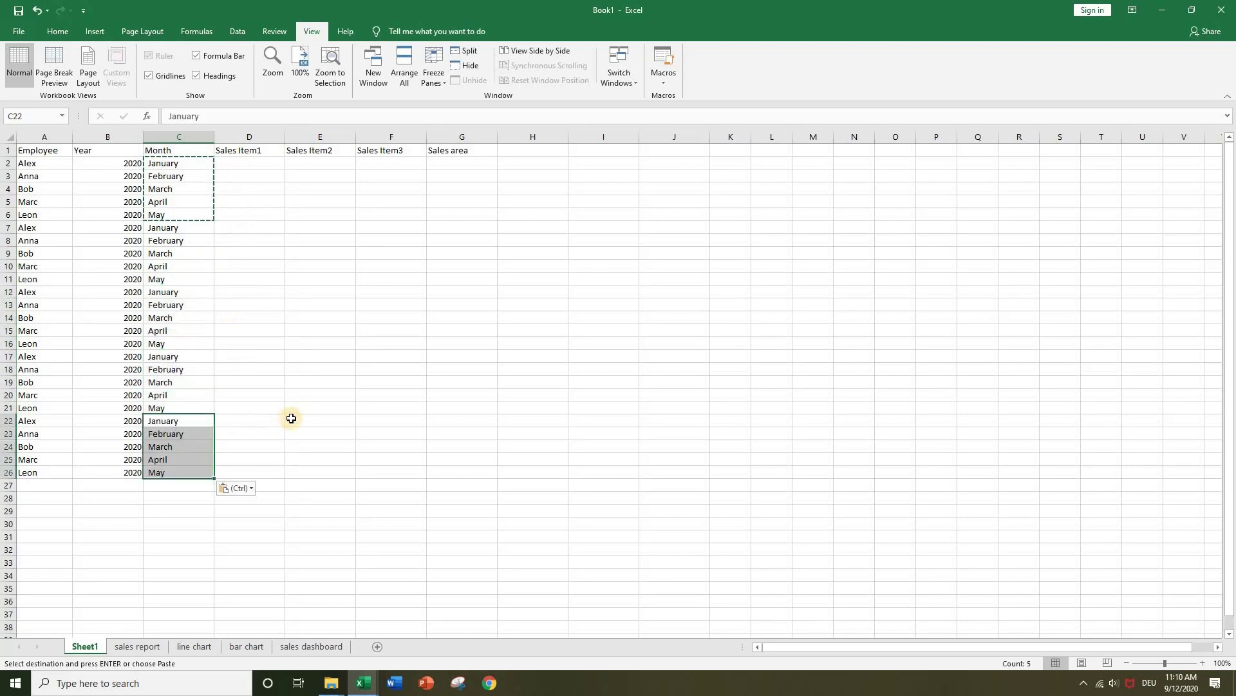
key(Escape)
click(279, 370)
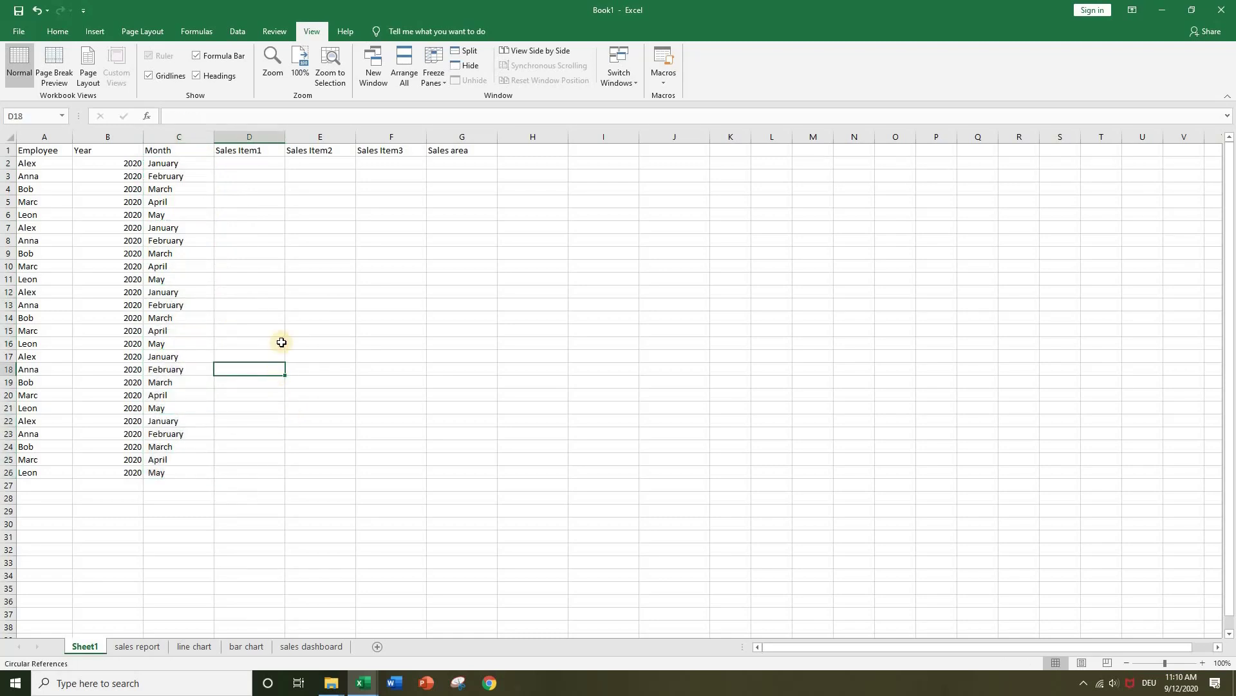
Step: Enter the Sales Item1 values 32, 45, 35, 41 and 44 in cells D2 to D6
click(262, 165)
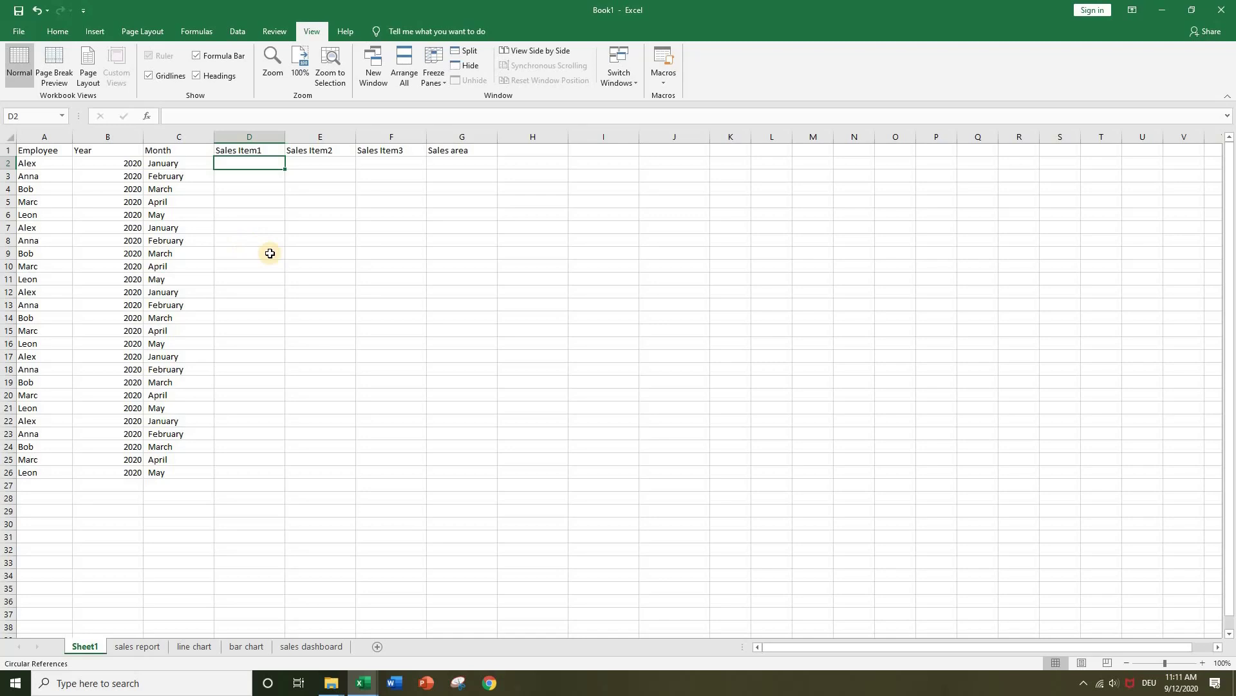
text(32)
key(Return)
text(45)
key(Return)
text(35)
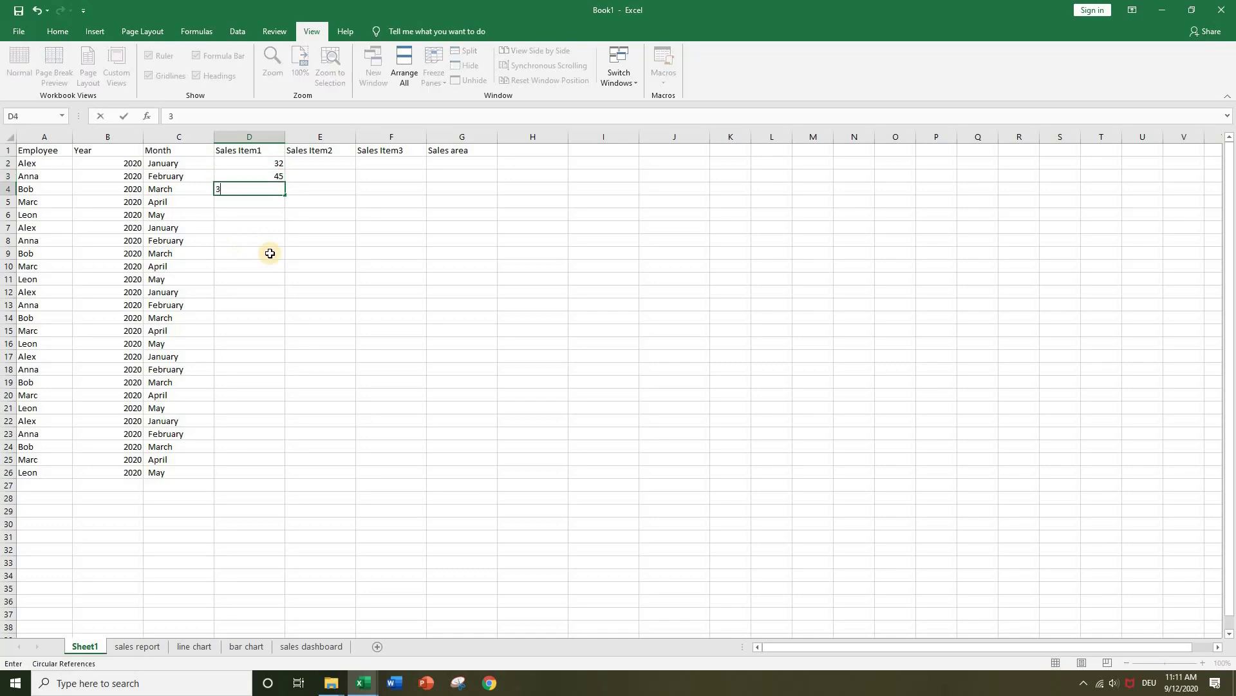
key(Return)
text(41)
key(Return)
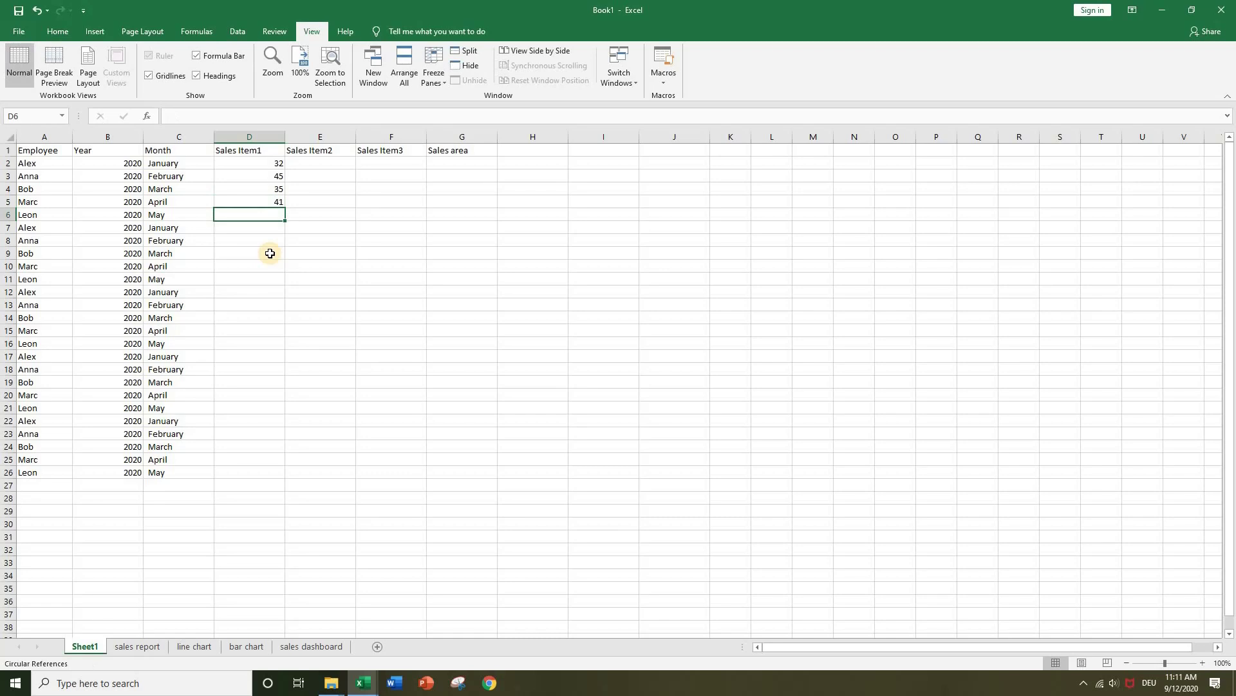
text(44)
key(Return)
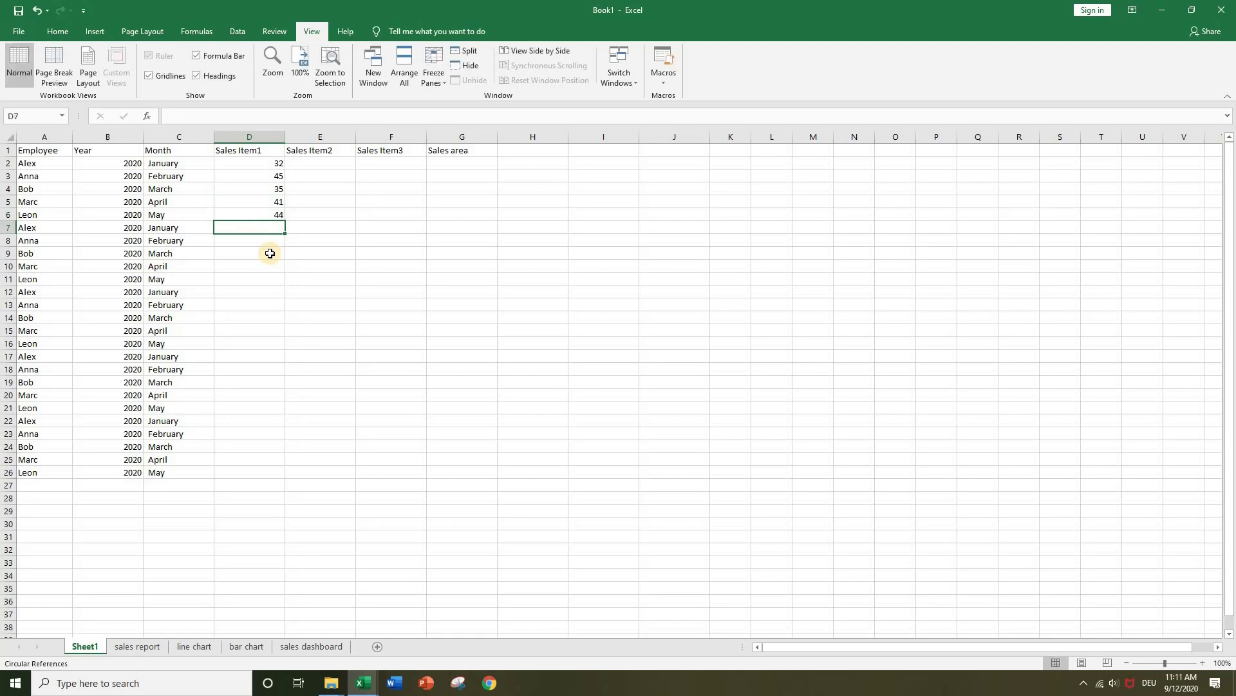
Step: Enter the Sales Item1 values 35, 36, 25, 14 and 52 in cells D7 to D11
text(35)
key(Return)
text(36)
key(Return)
text(25)
key(Return)
text(14)
key(Return)
text(52)
key(Return)
Step: Enter the Sales Item1 values 54, 36, 45, 44 and 65 in cells D12 to D16
text(54)
key(Return)
text(36)
key(Return)
text(45)
key(Return)
text(44)
key(Return)
text(65)
key(Return)
Step: Enter the Sales Item1 values 44, 57, 69, 65 and 36 in cells D17 to D21
text(44)
key(Return)
text(57)
key(Return)
text(69)
key(Return)
text(65)
key(Return)
text(36)
key(Return)
Step: Enter the Sales Item1 values 52, 45, 45, 56 and 45 in cells D22 to D26
text(52)
key(Return)
text(45)
key(Return)
text(45)
key(Return)
text(56)
key(Return)
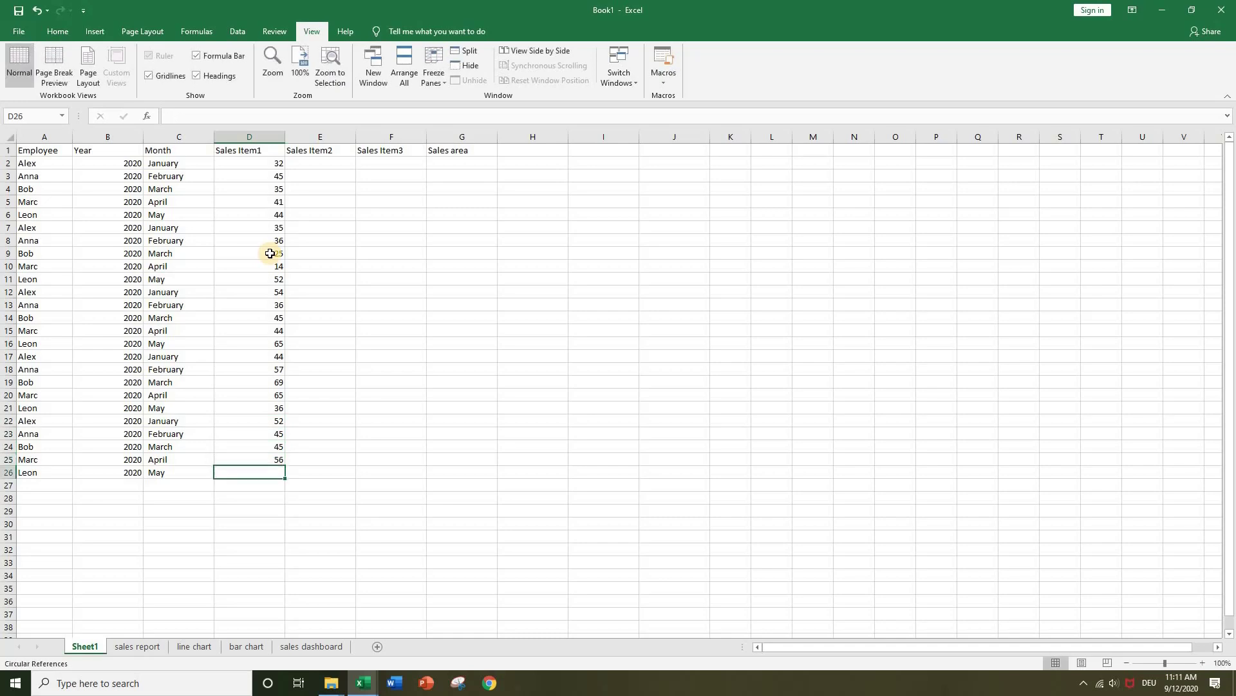
text(45)
key(Return)
click(327, 230)
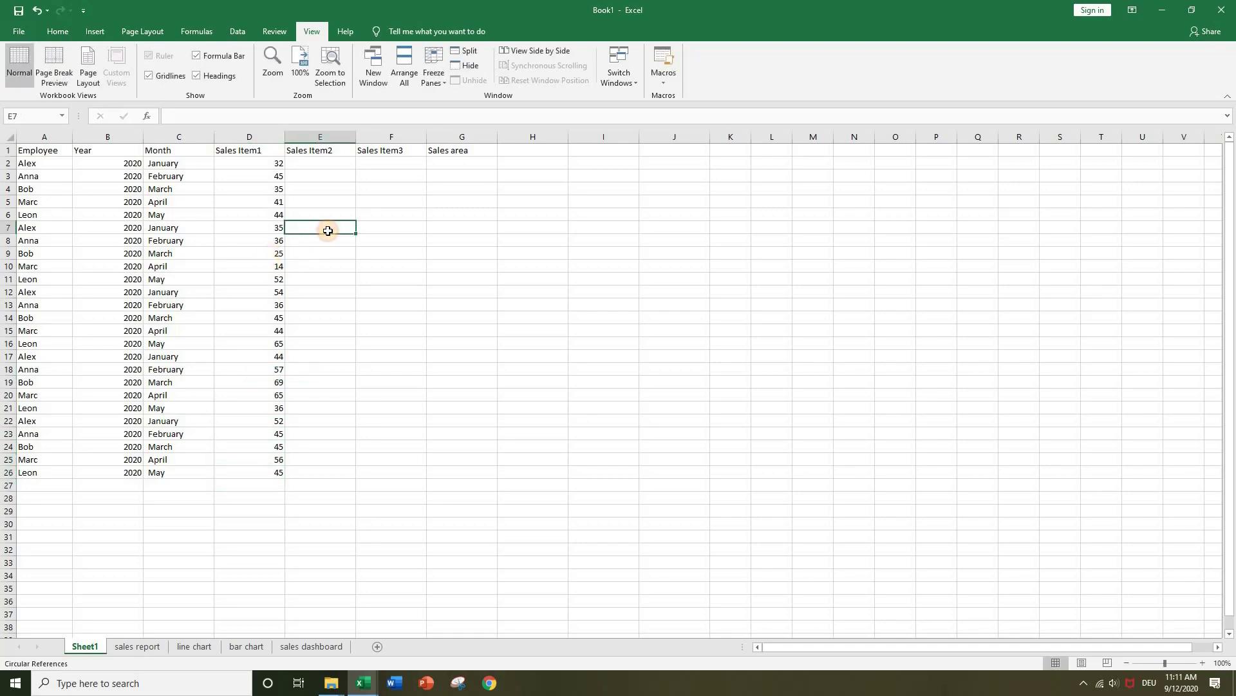
click(282, 166)
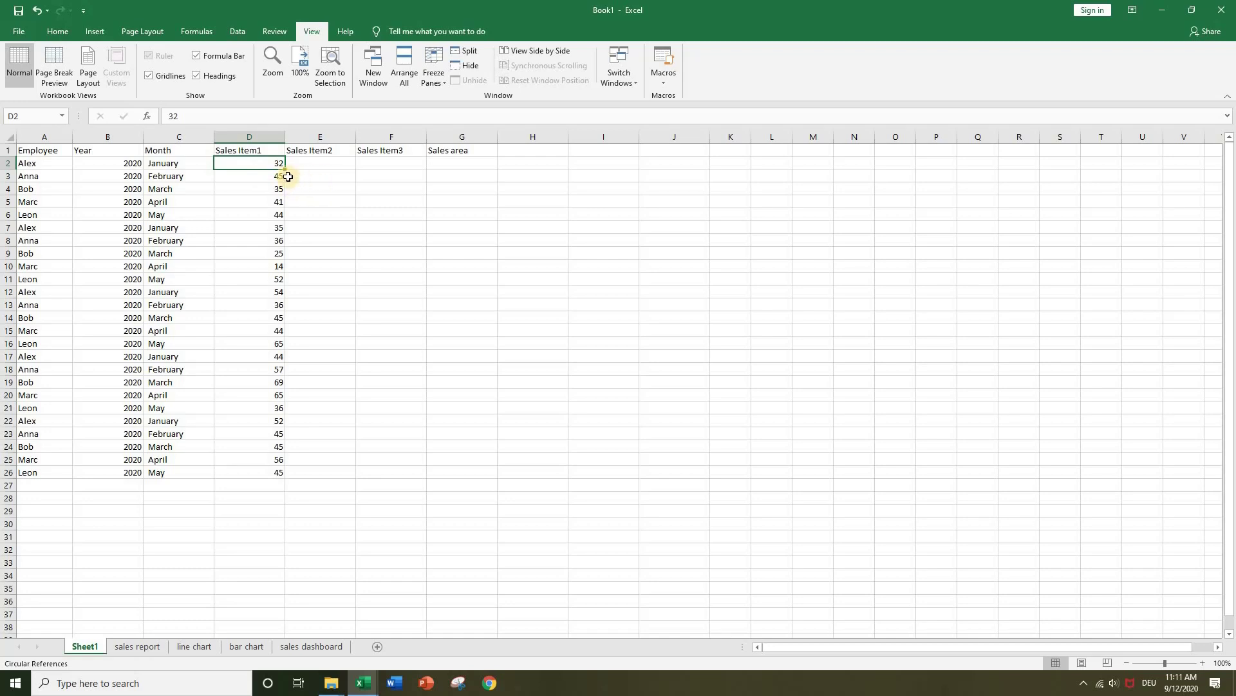
click(441, 354)
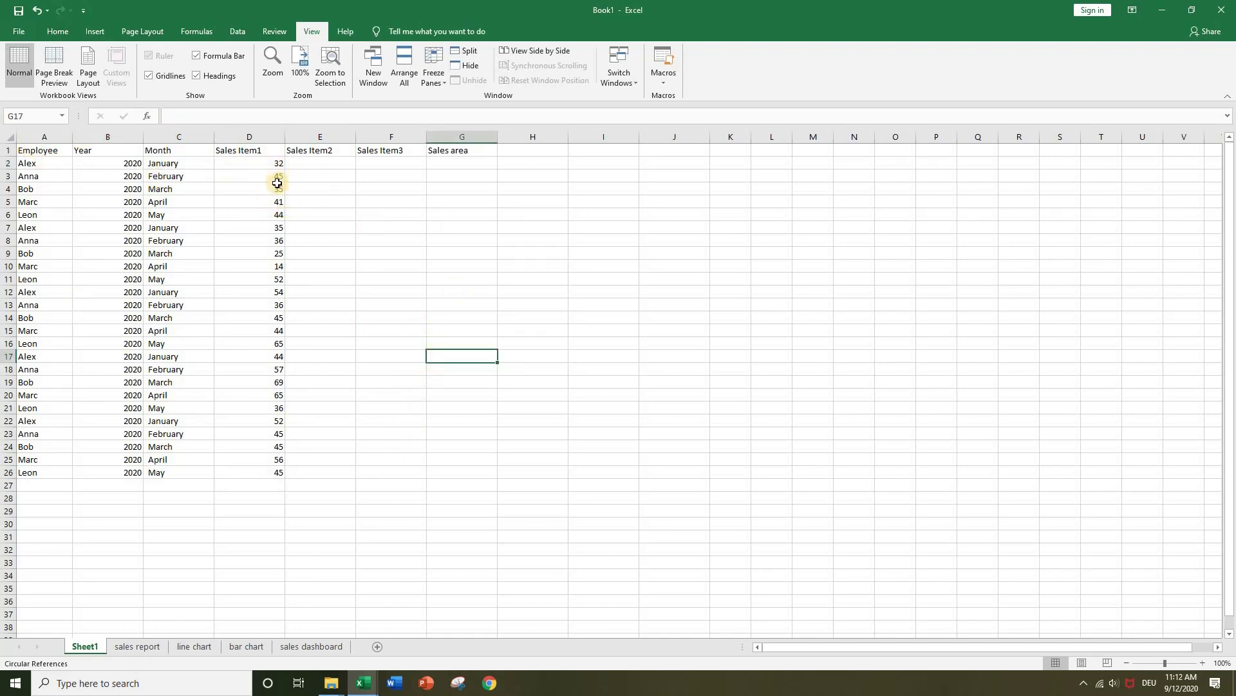
Step: Format the range A1:G26 as a table with headers, using a dark blue table style with a black header row
drag(49, 152, 463, 475)
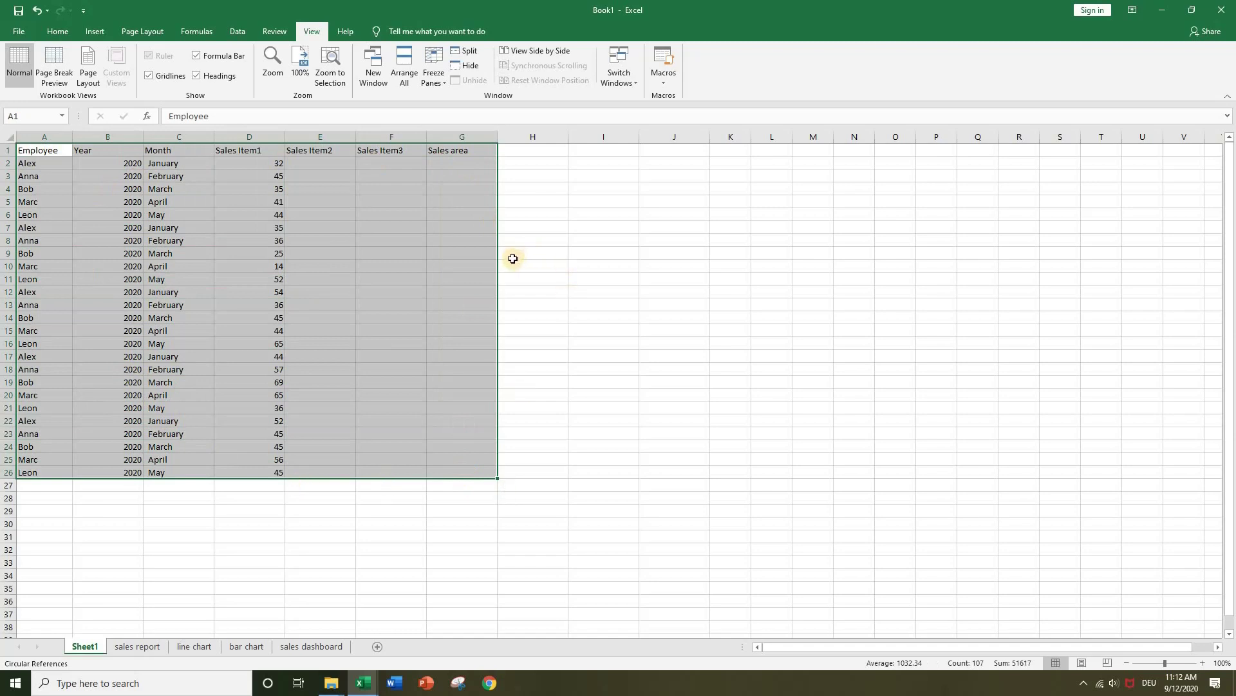
click(65, 31)
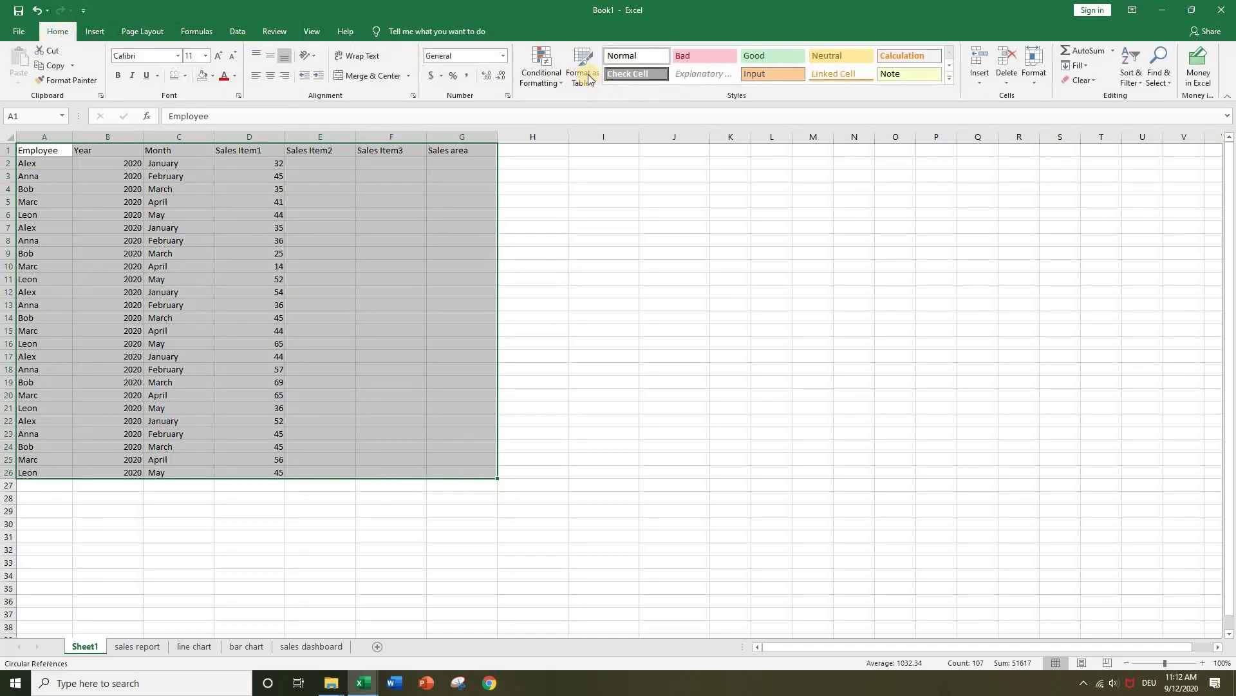
click(589, 83)
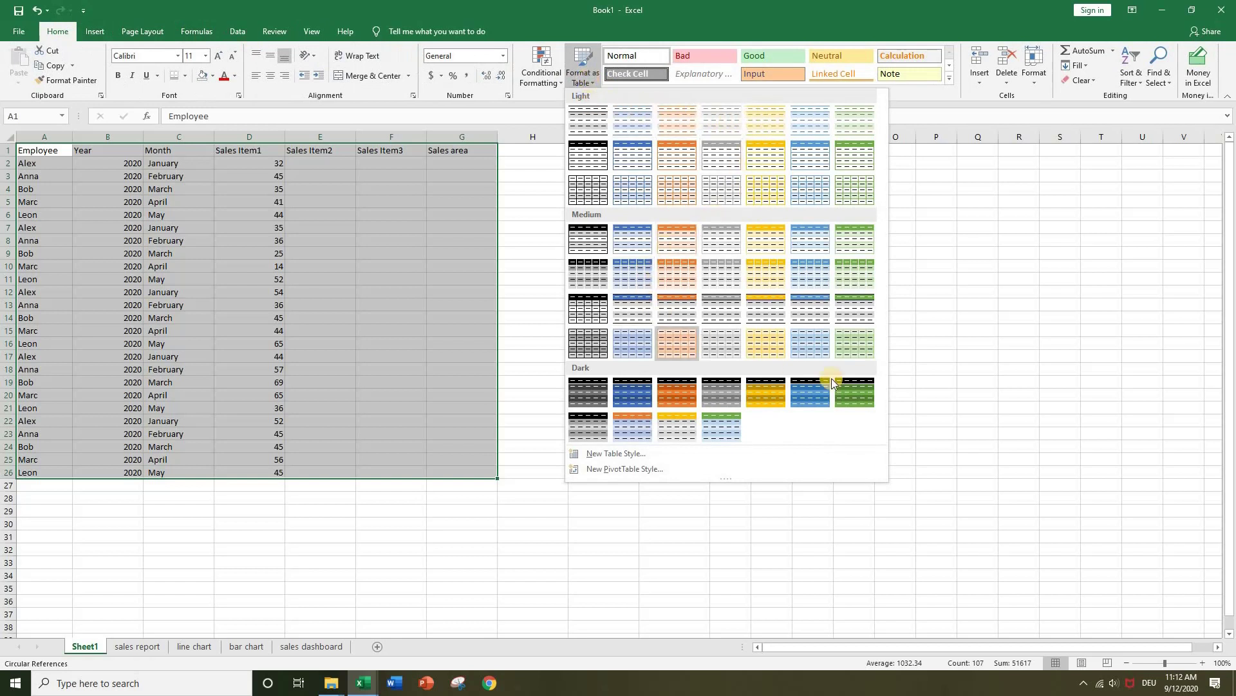
click(813, 389)
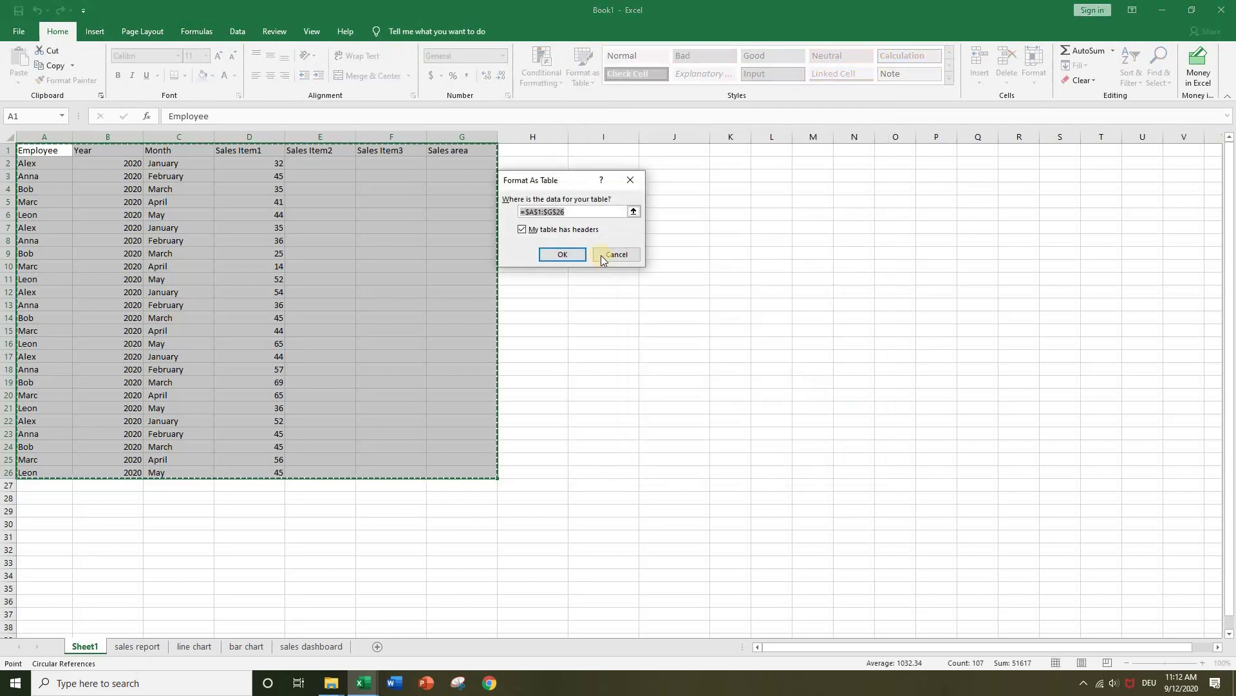
click(582, 254)
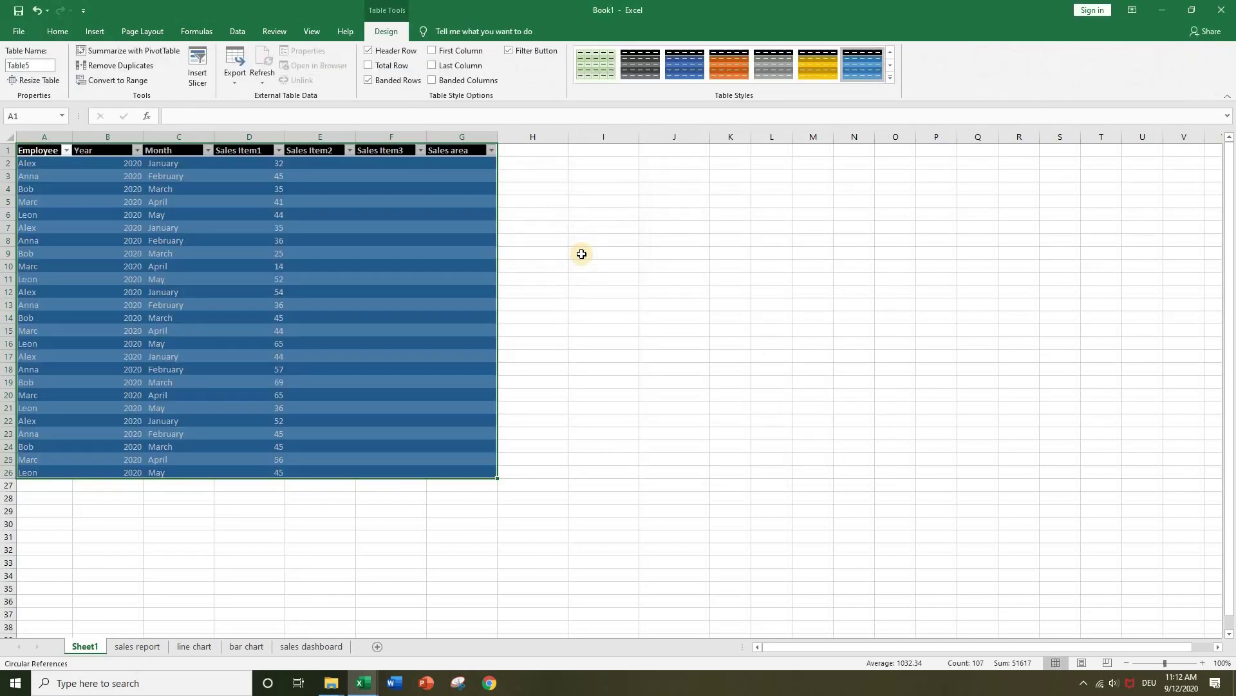
Step: Change the table's style to Blue, Table Style Medium 20
click(890, 80)
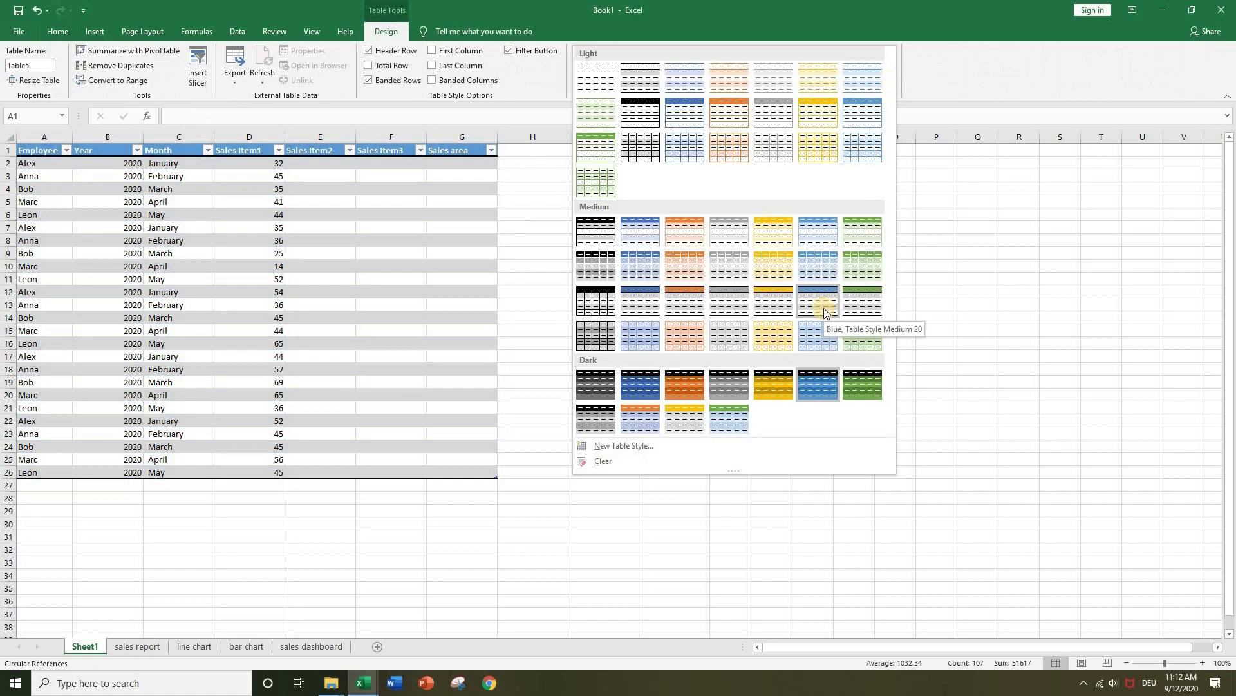
click(825, 308)
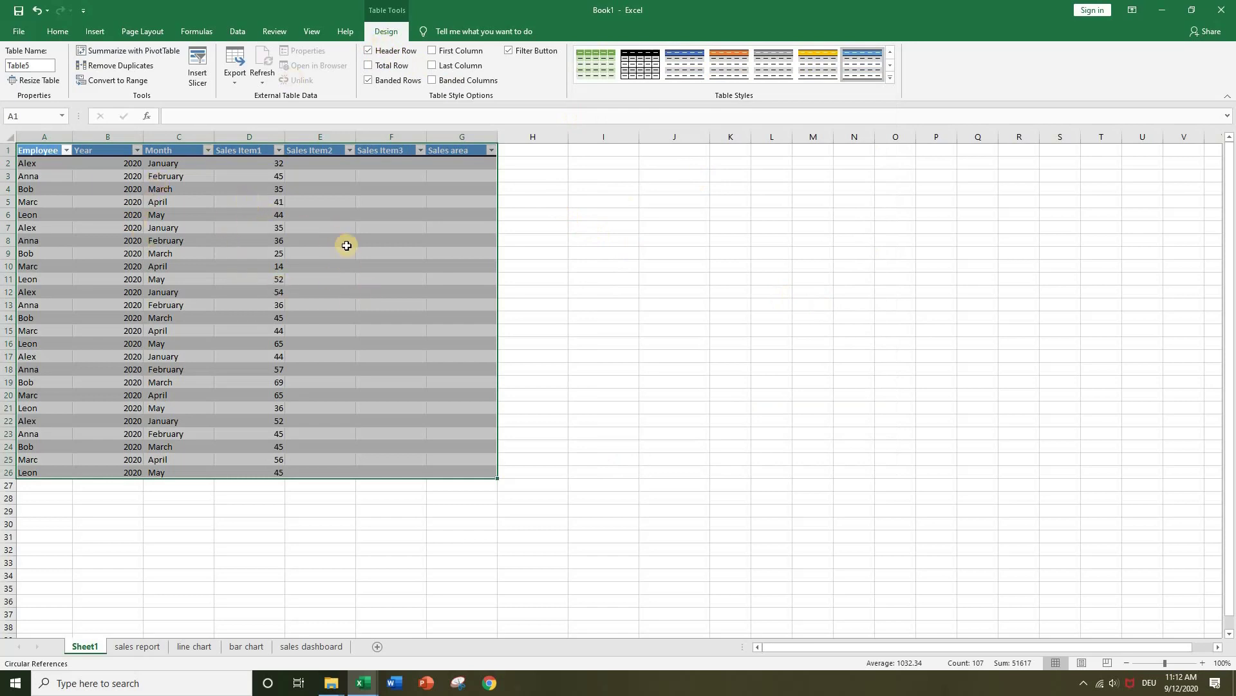
click(540, 251)
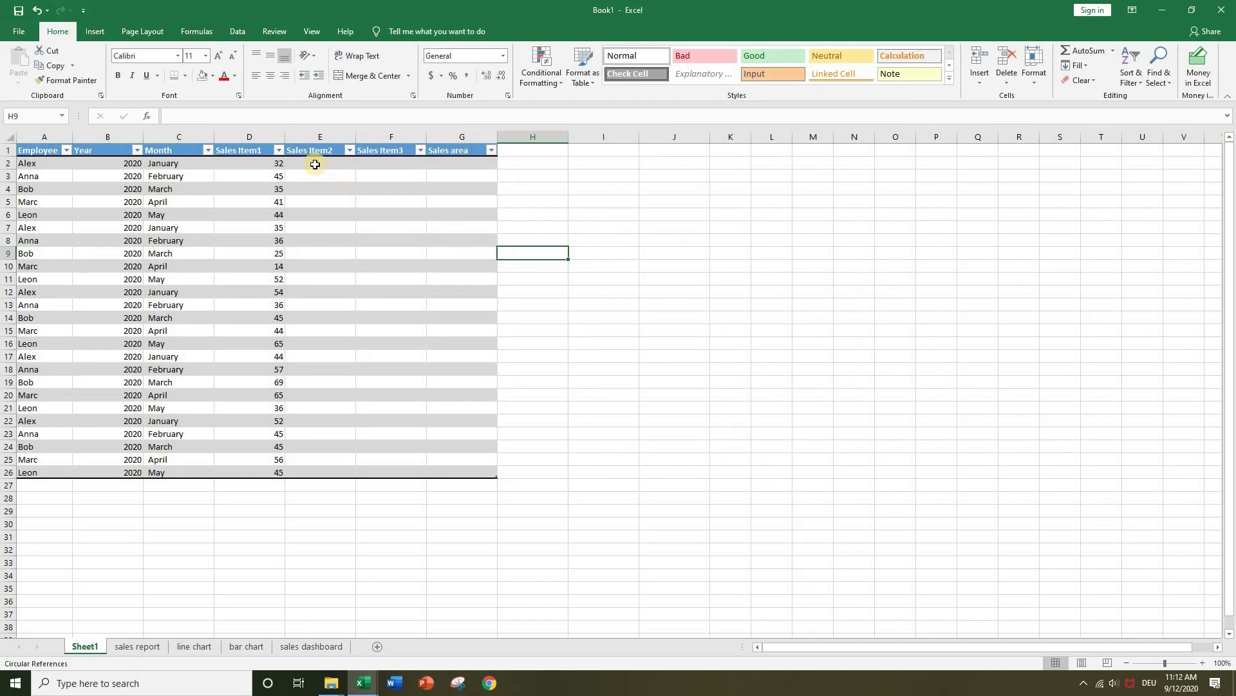
Step: Fill the Sales Item2 column from cell E2 with the formula =[@[Sales Item1]]*1.5
click(316, 165)
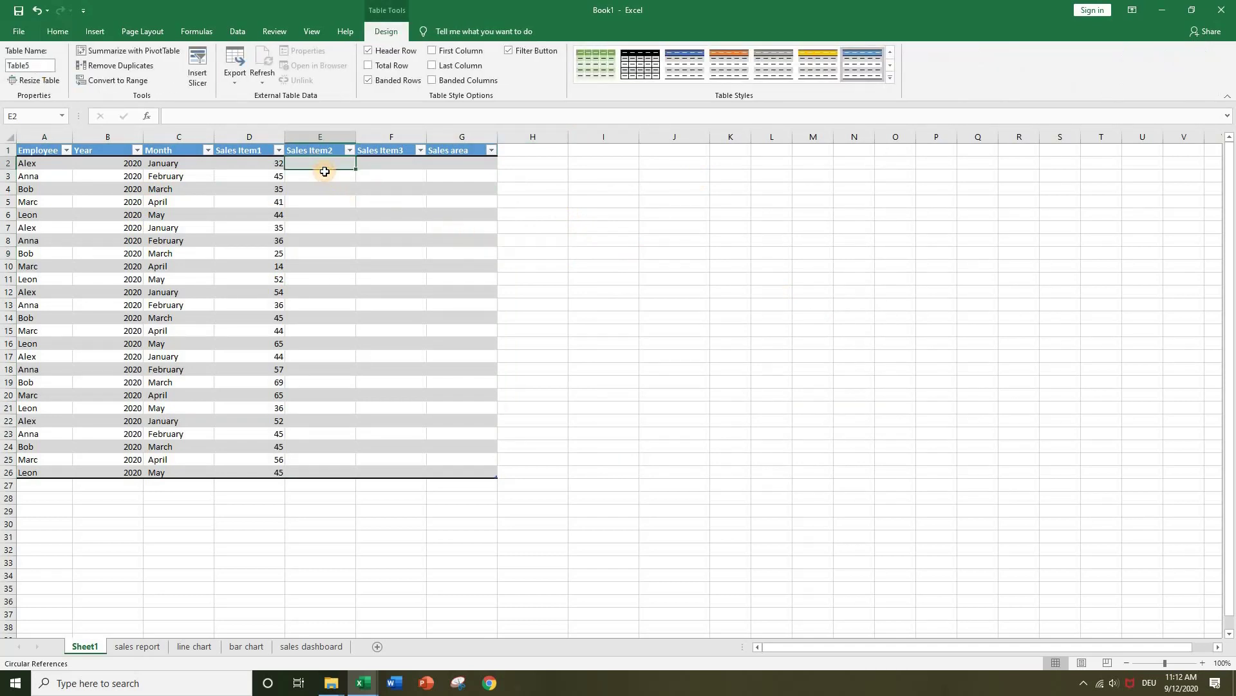
text(=)
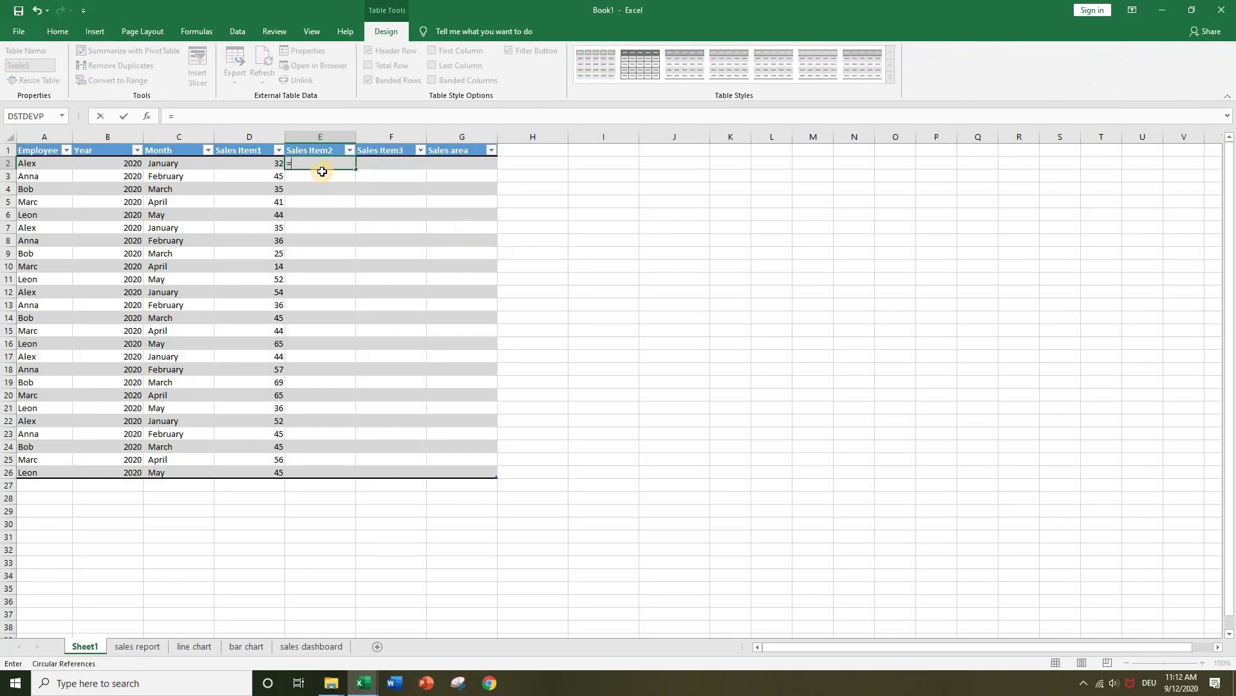
click(253, 162)
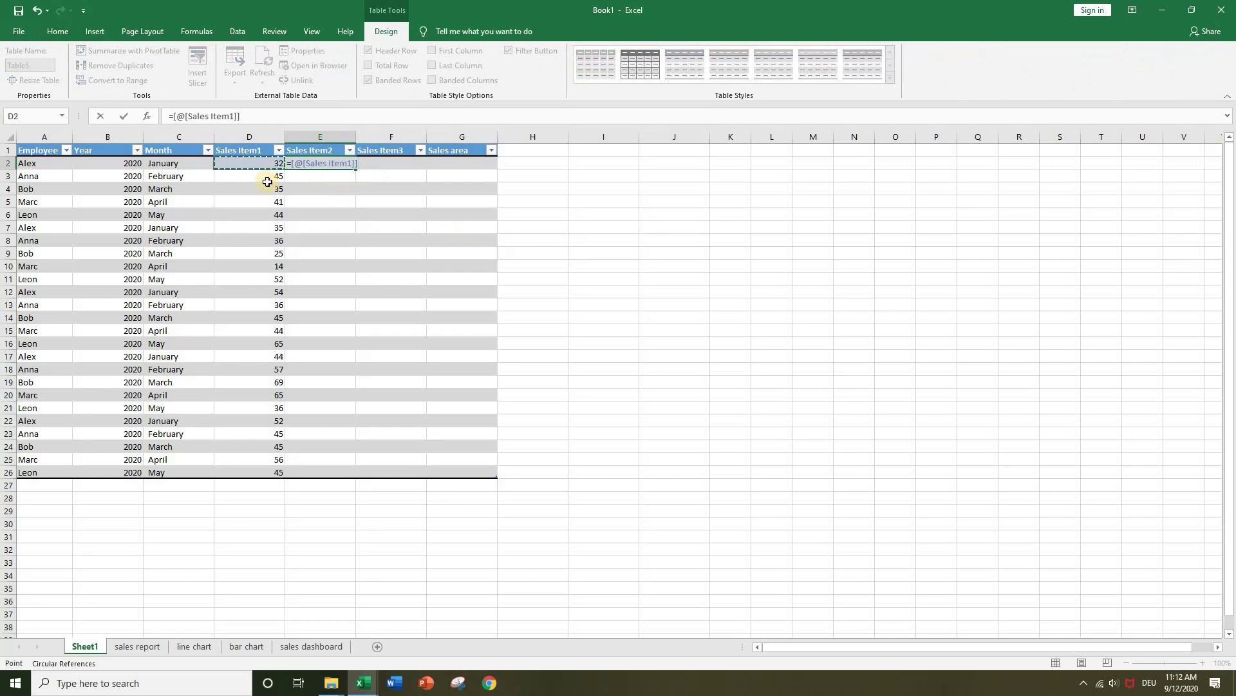
click(174, 118)
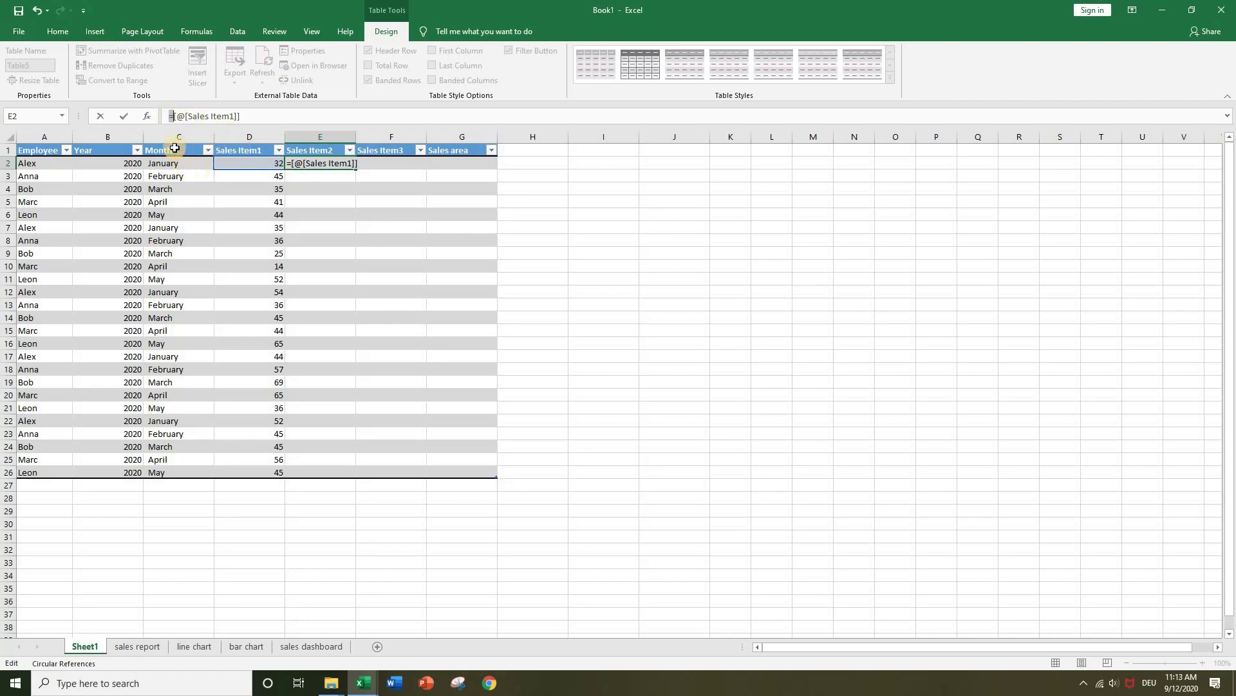
drag(178, 117, 238, 117)
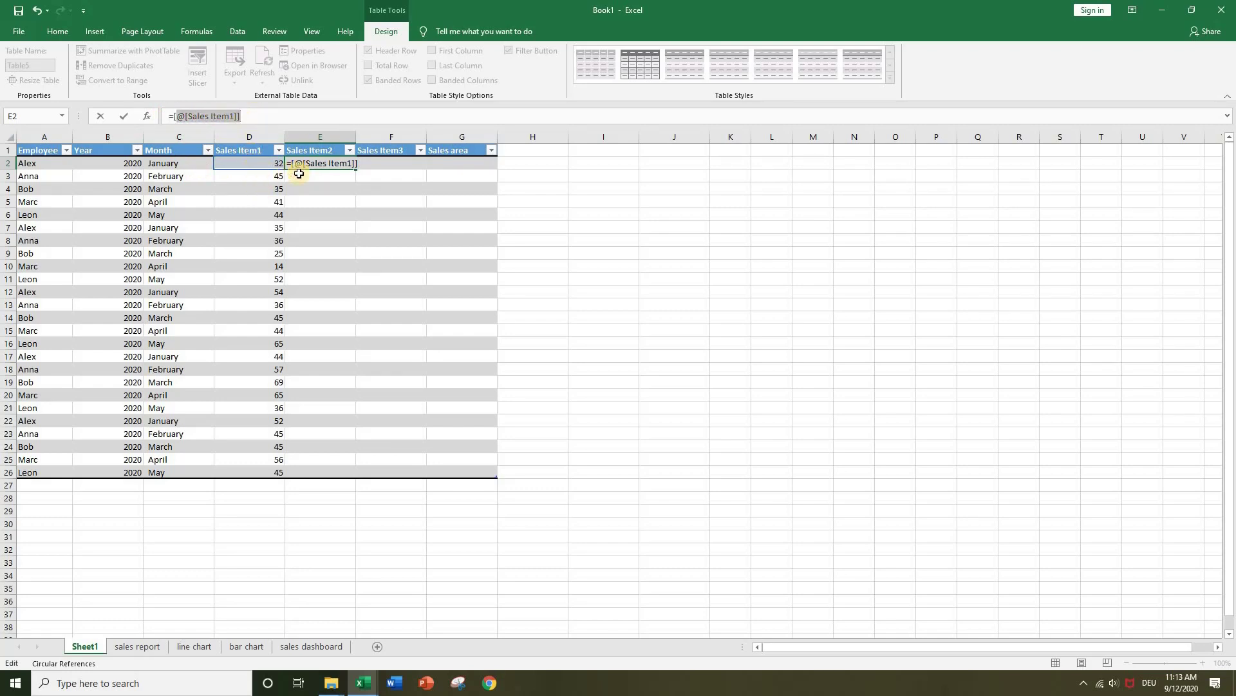
click(270, 118)
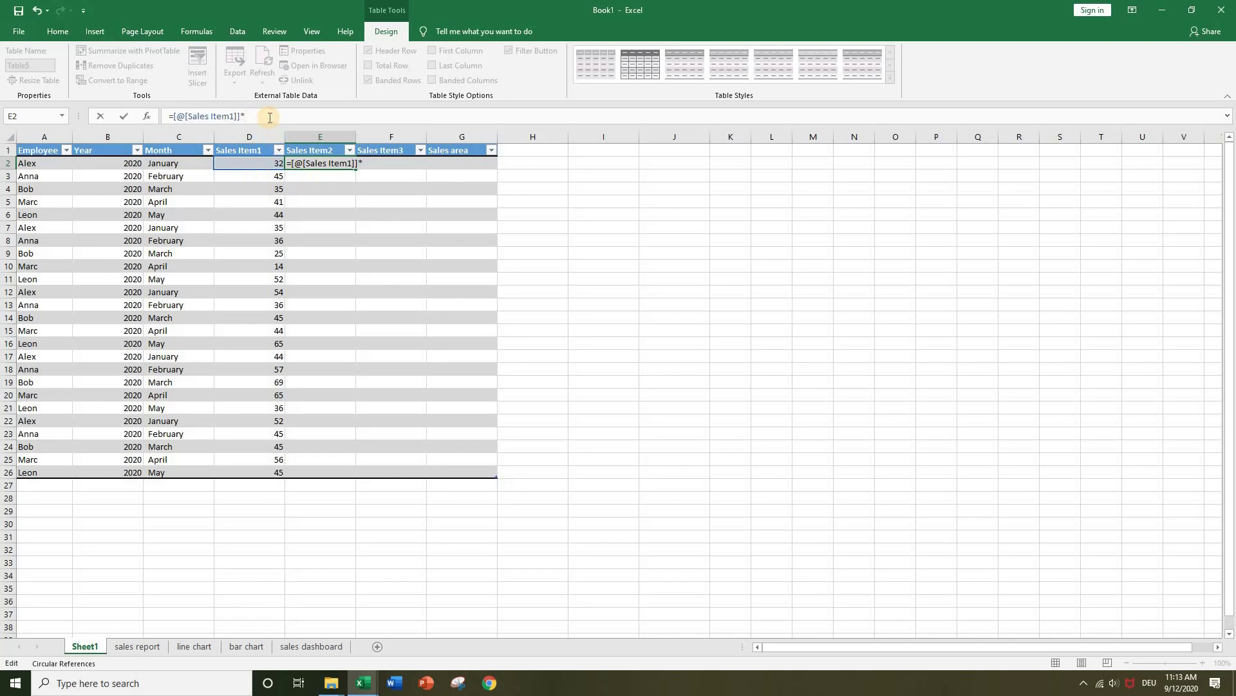
text(*1.5)
key(Return)
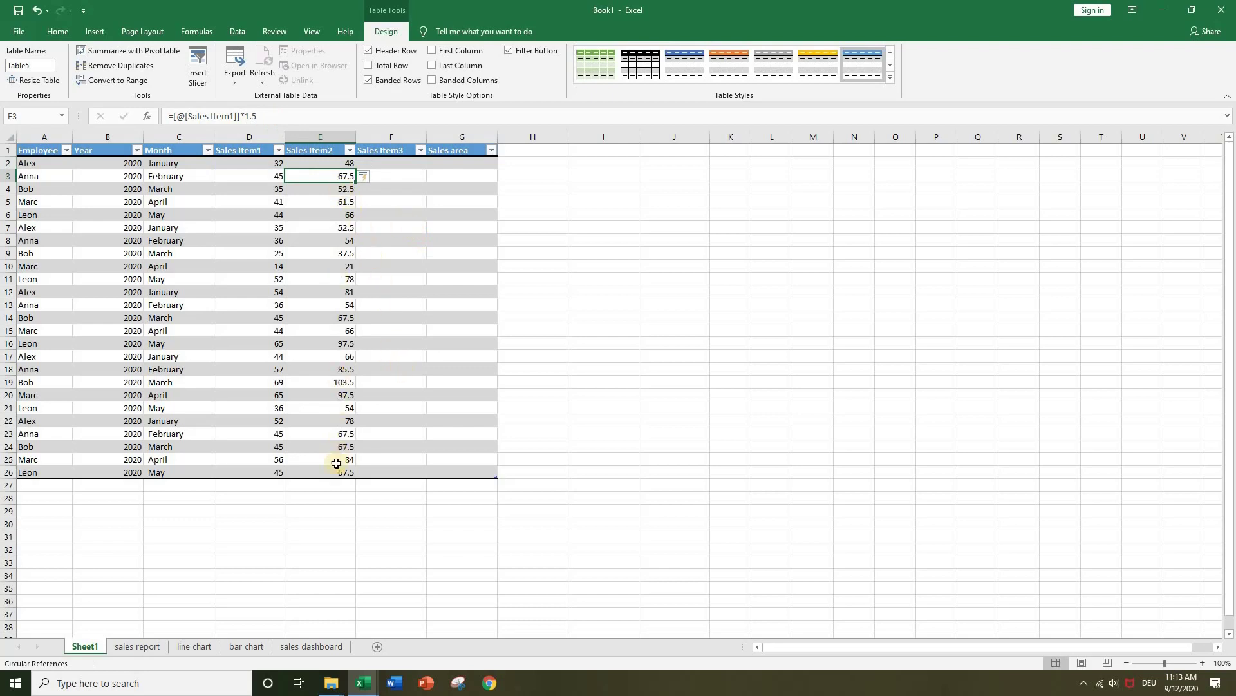
Step: Wrap the Sales Item2 formula in ROUNDDOWN with 0 digits, giving =ROUNDDOWN([@[Sales Item1]]*1.5,0)
drag(332, 189, 349, 473)
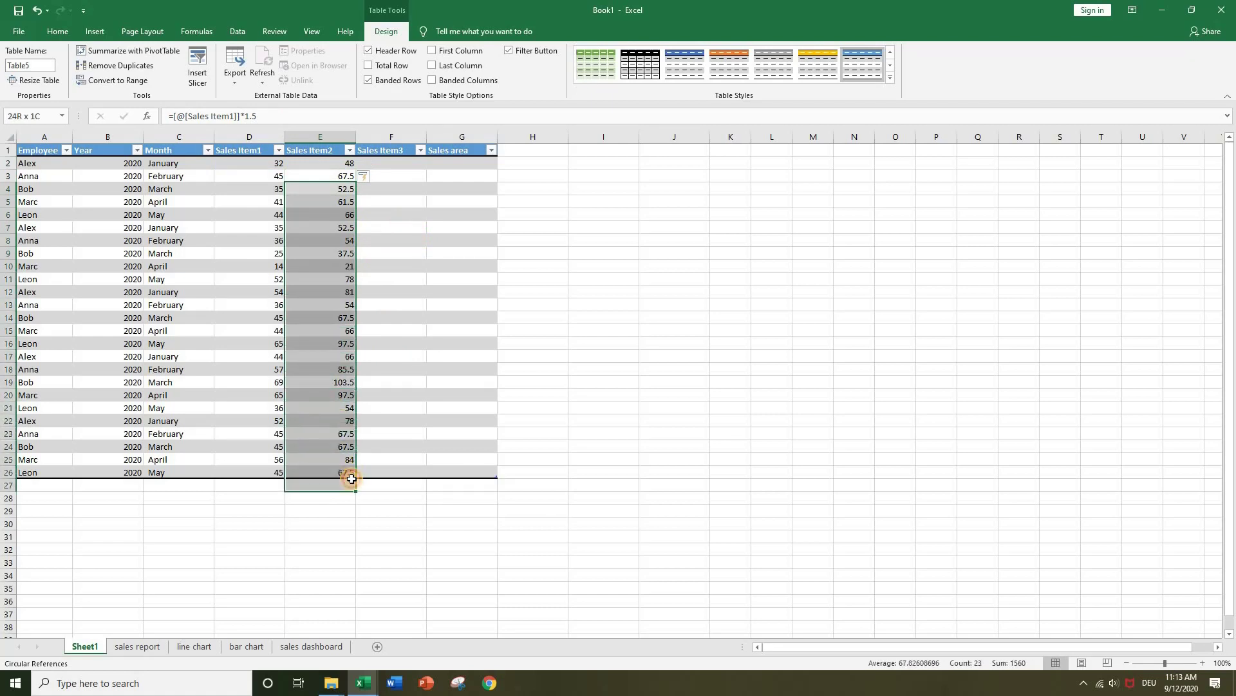
click(345, 175)
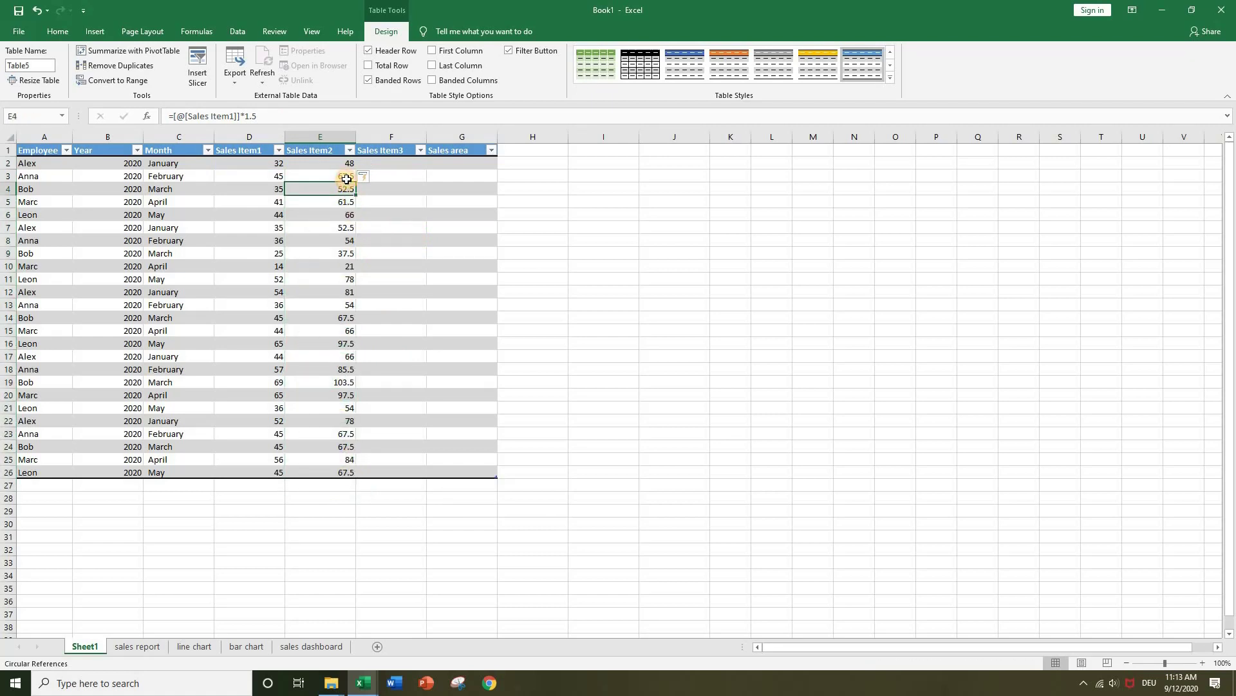
click(327, 162)
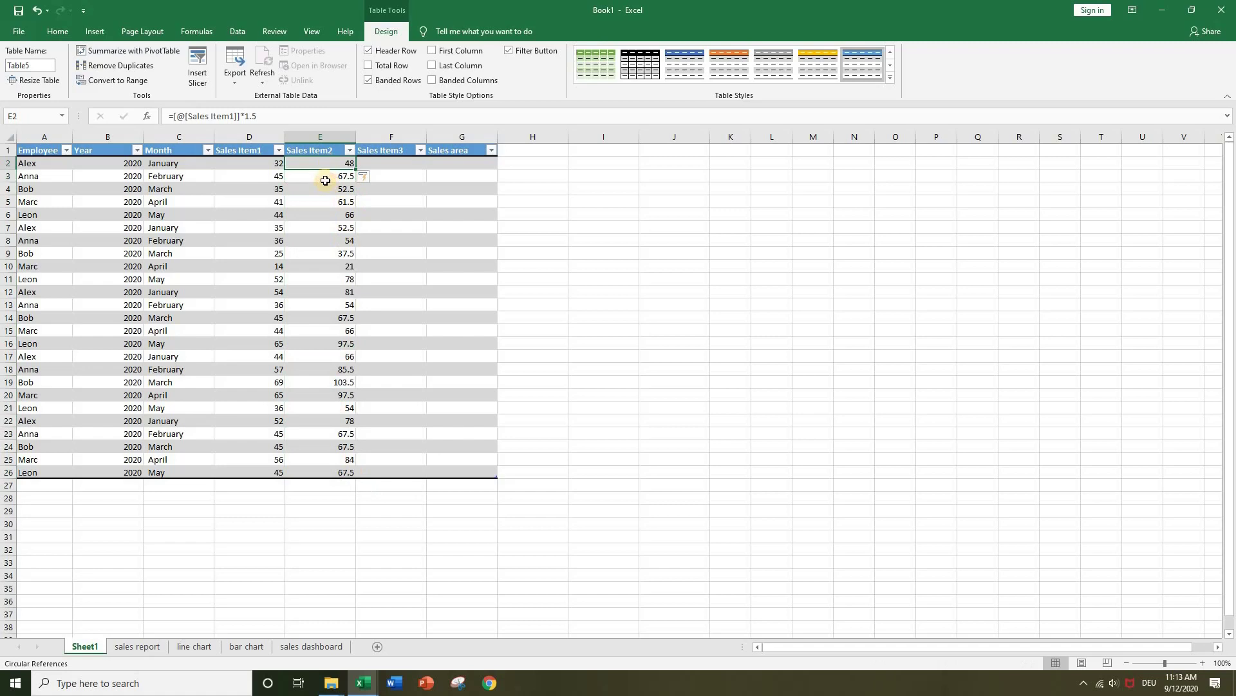
click(174, 116)
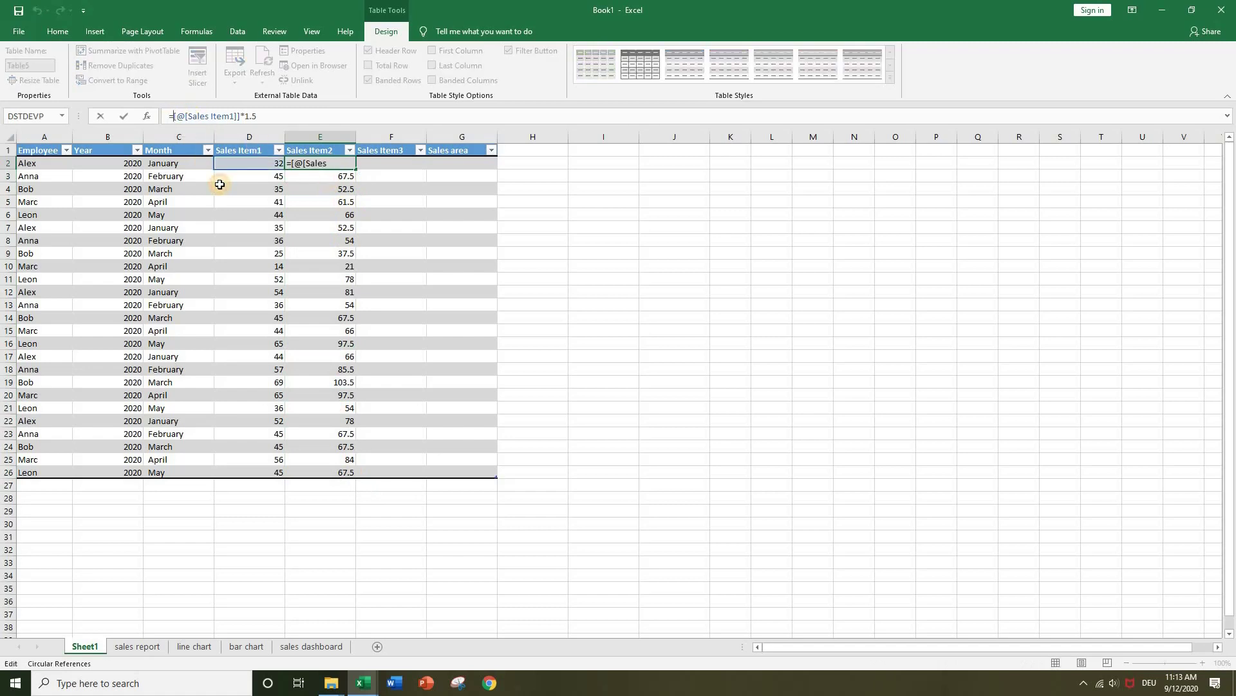
text(round)
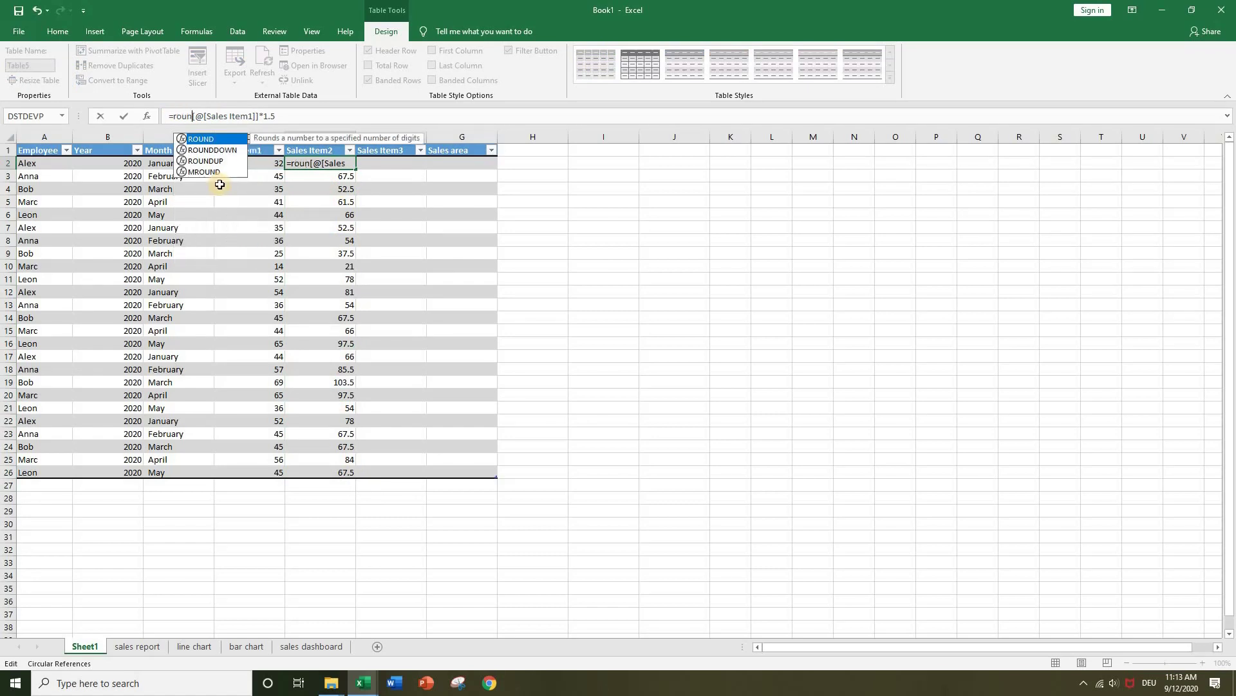
click(230, 150)
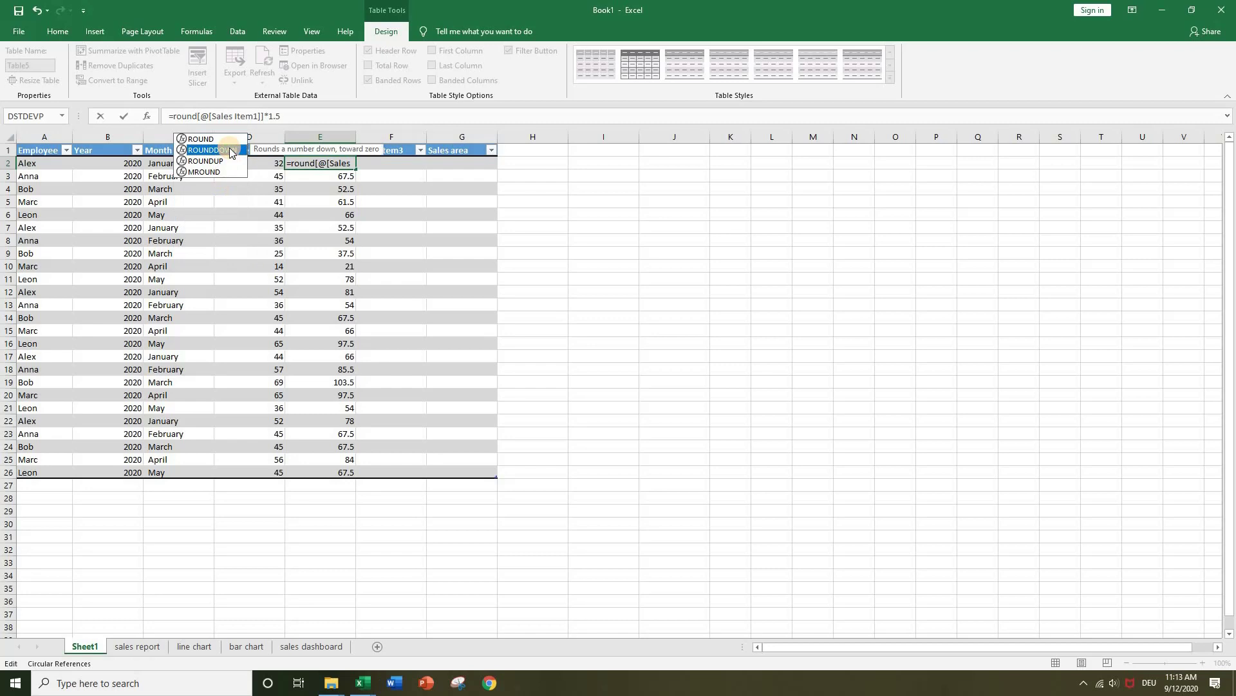
double_click(230, 150)
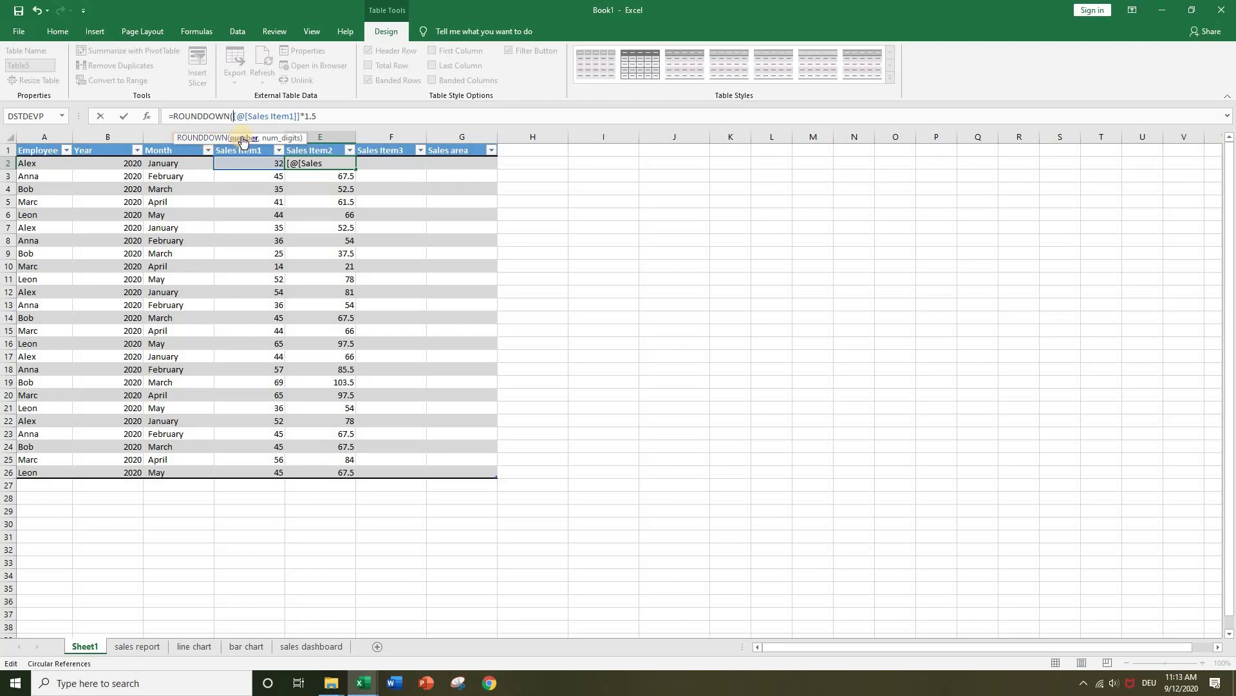
click(331, 119)
text(,)
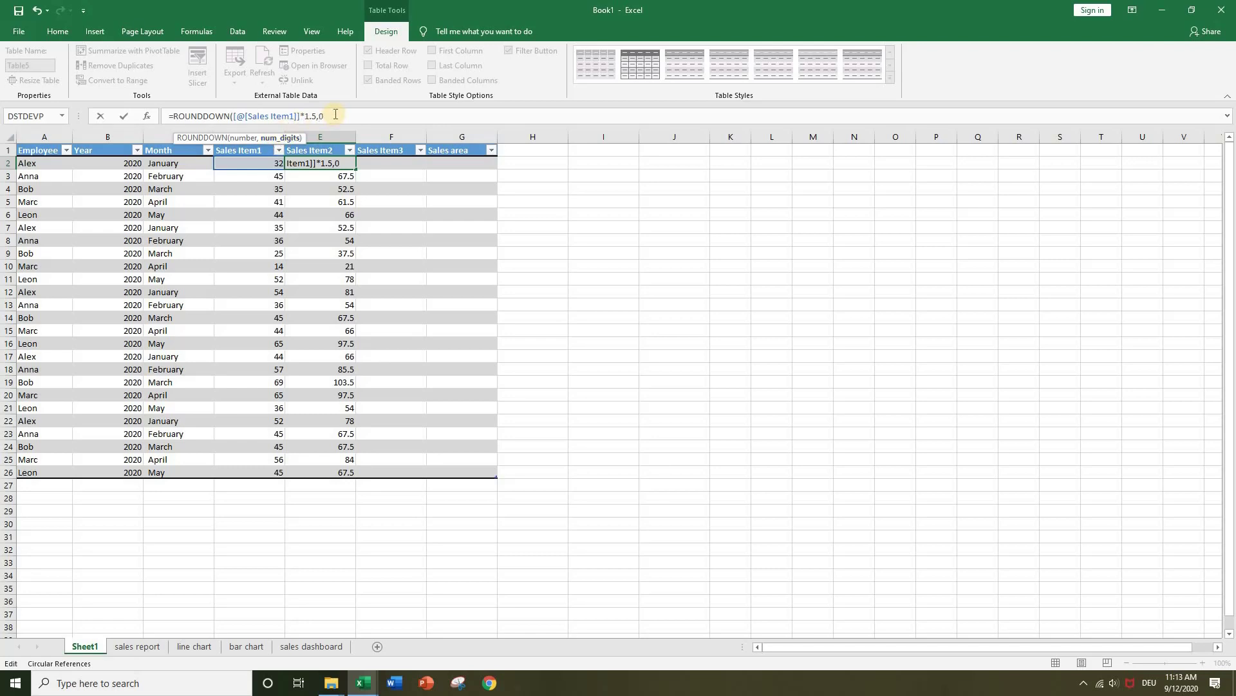
text(0))
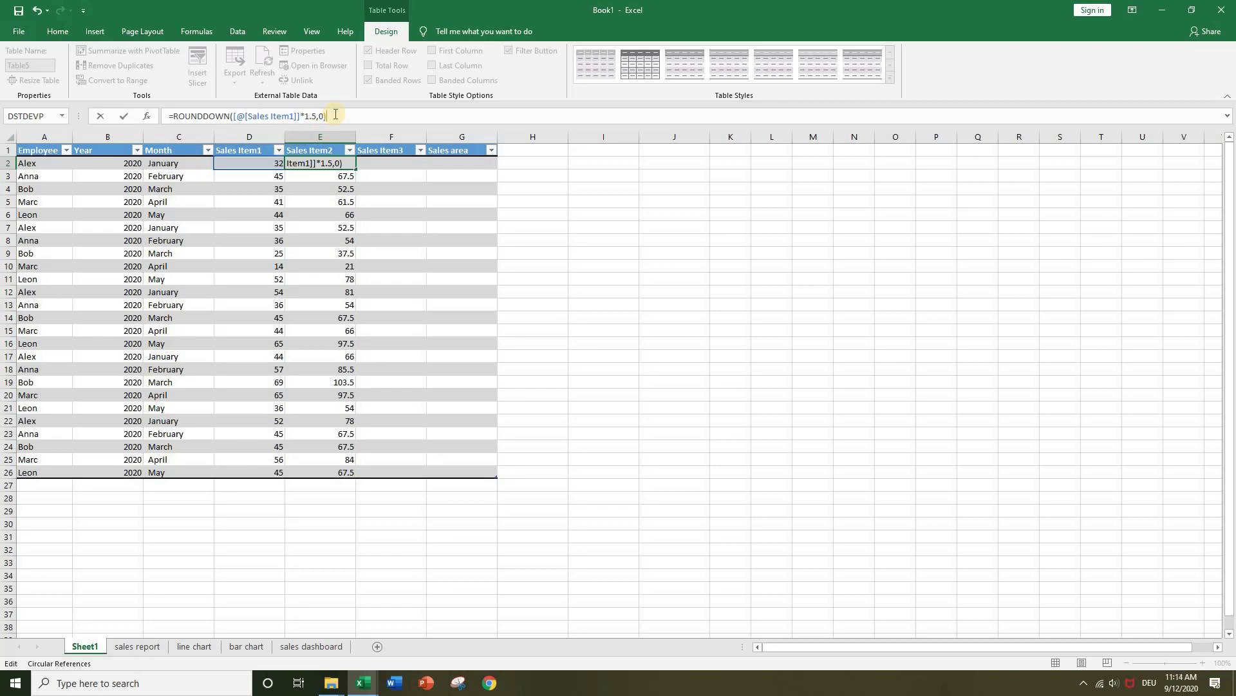
key(Return)
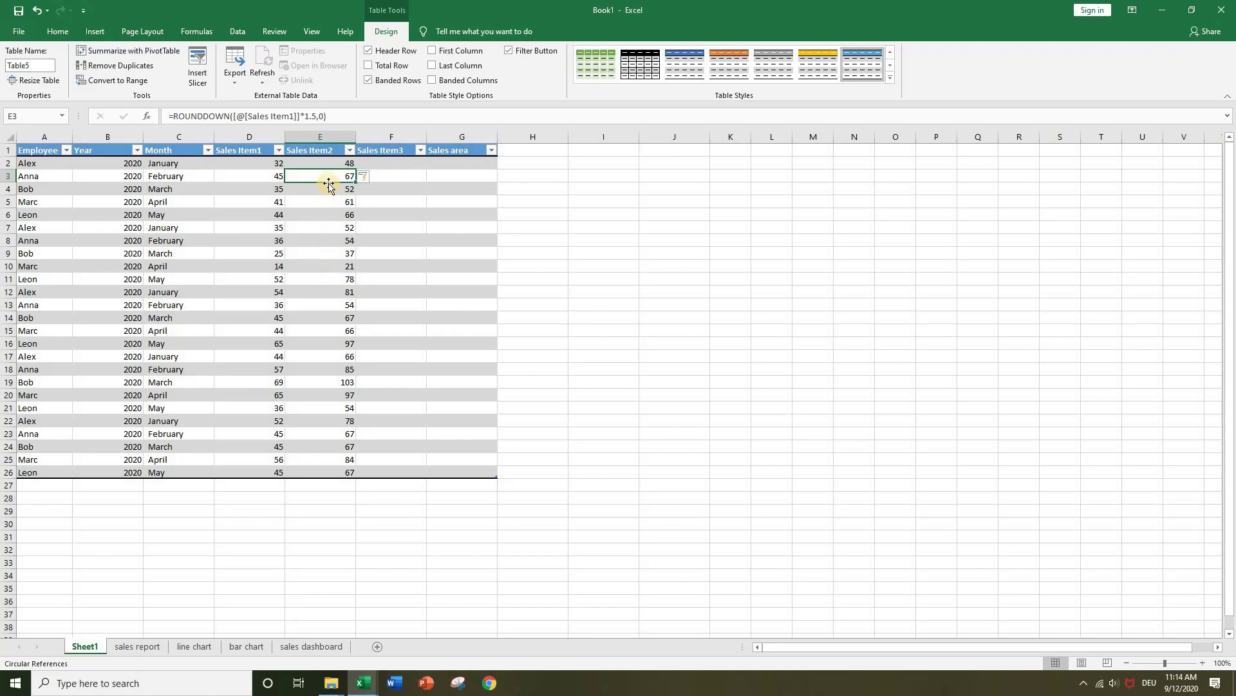
Step: Fill the Sales Item3 column from cell F2 with the formula =[@[Sales Item2]]*2
click(401, 165)
text(=)
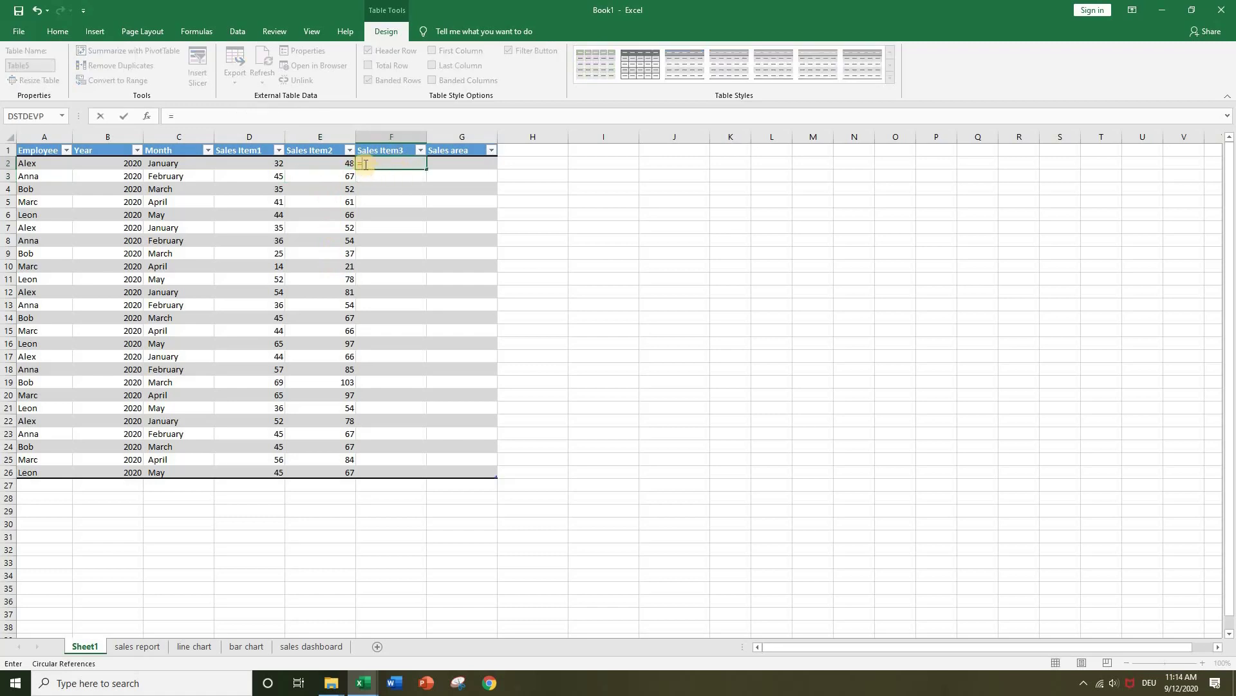
click(330, 163)
text(*)
key(Return)
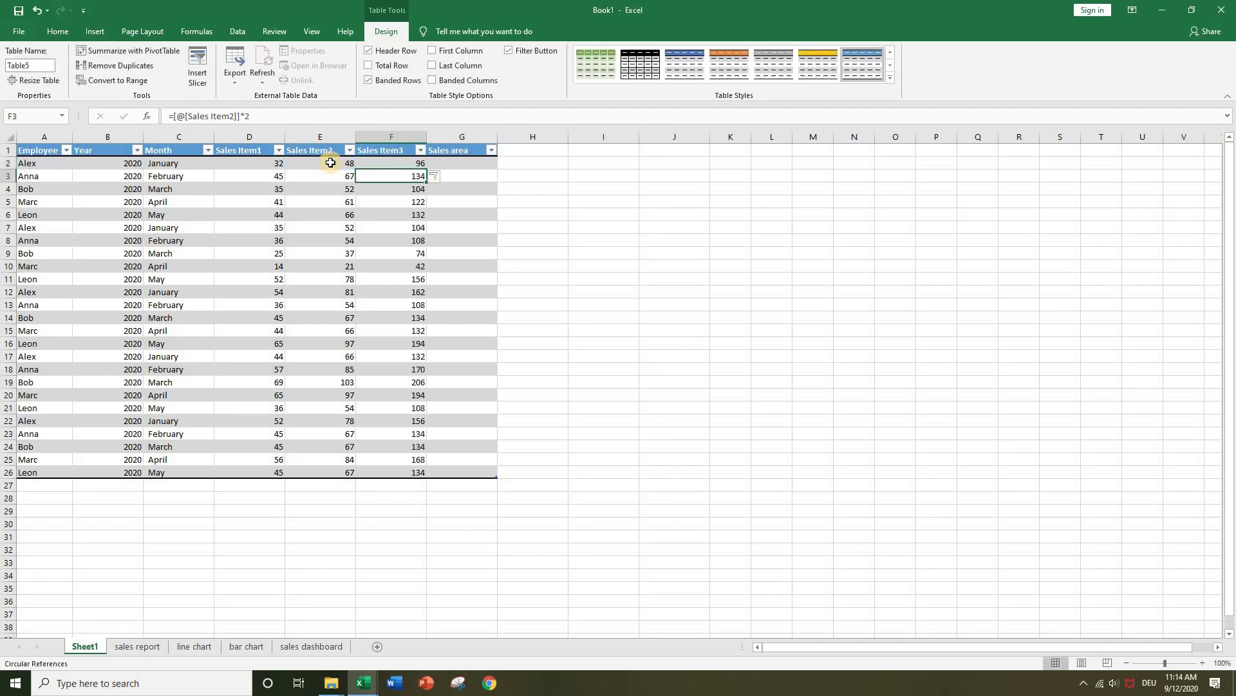
click(601, 253)
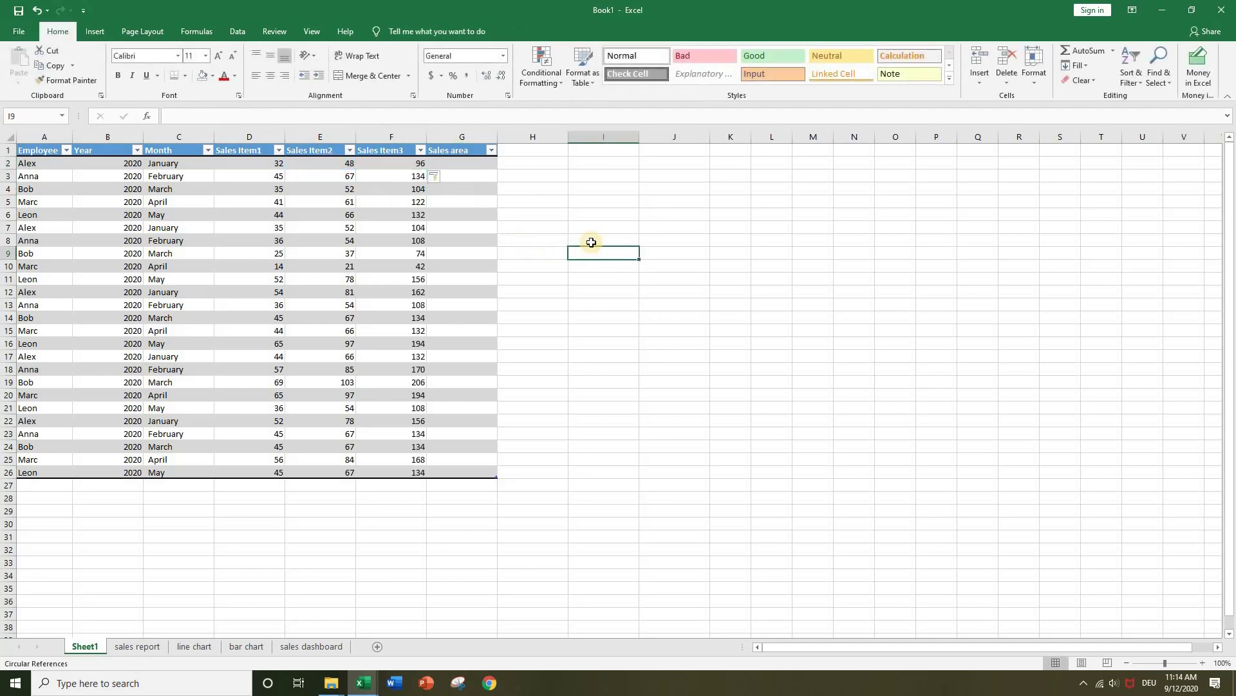
click(551, 214)
Step: Filter the Employee column to show only the two employees with the January and May rows
click(476, 165)
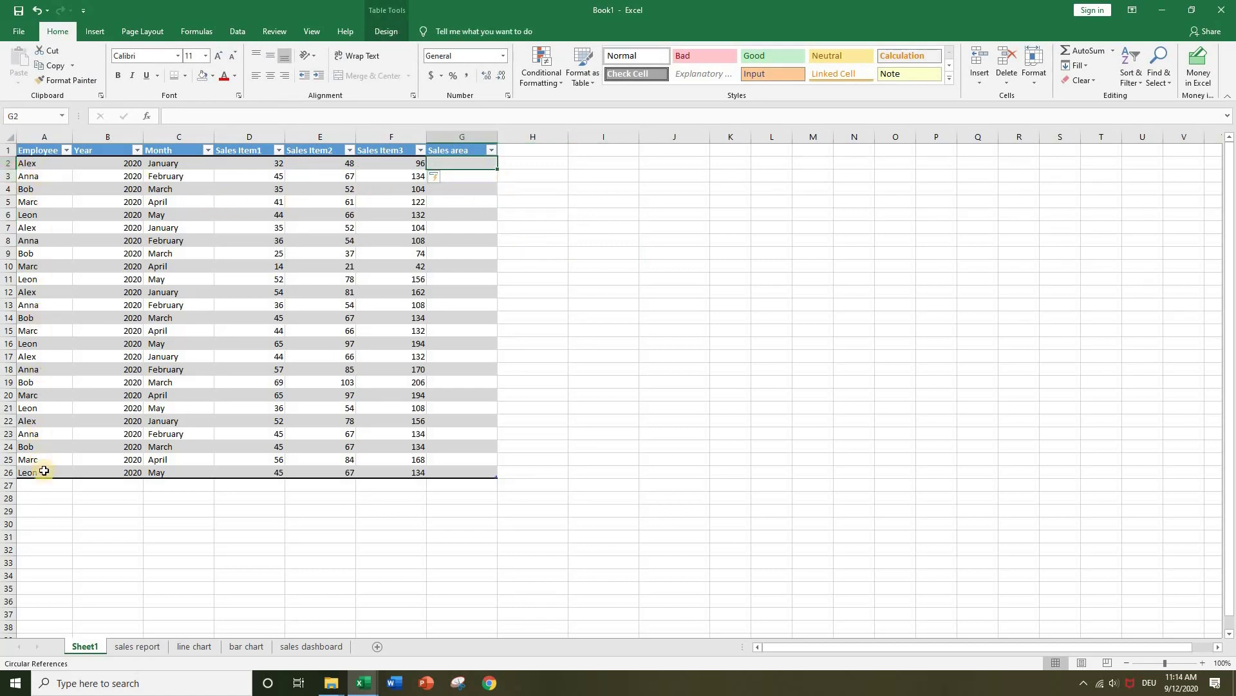
click(66, 152)
click(56, 292)
click(52, 303)
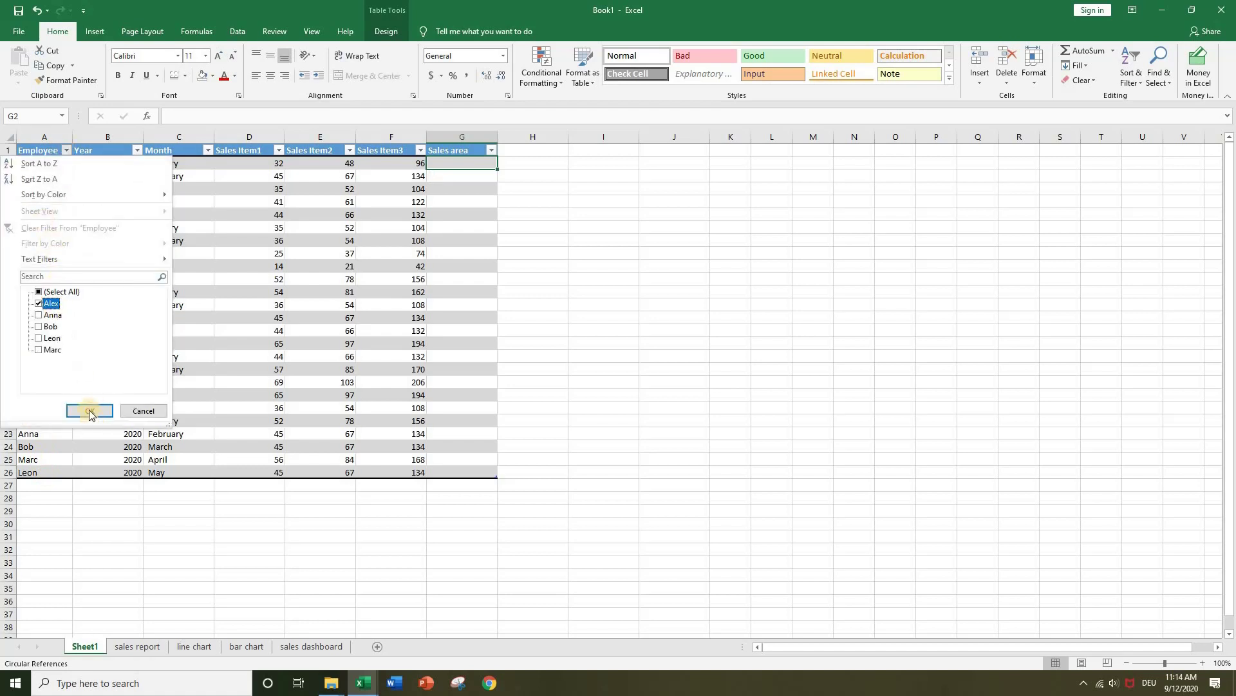
click(90, 411)
click(65, 152)
click(54, 338)
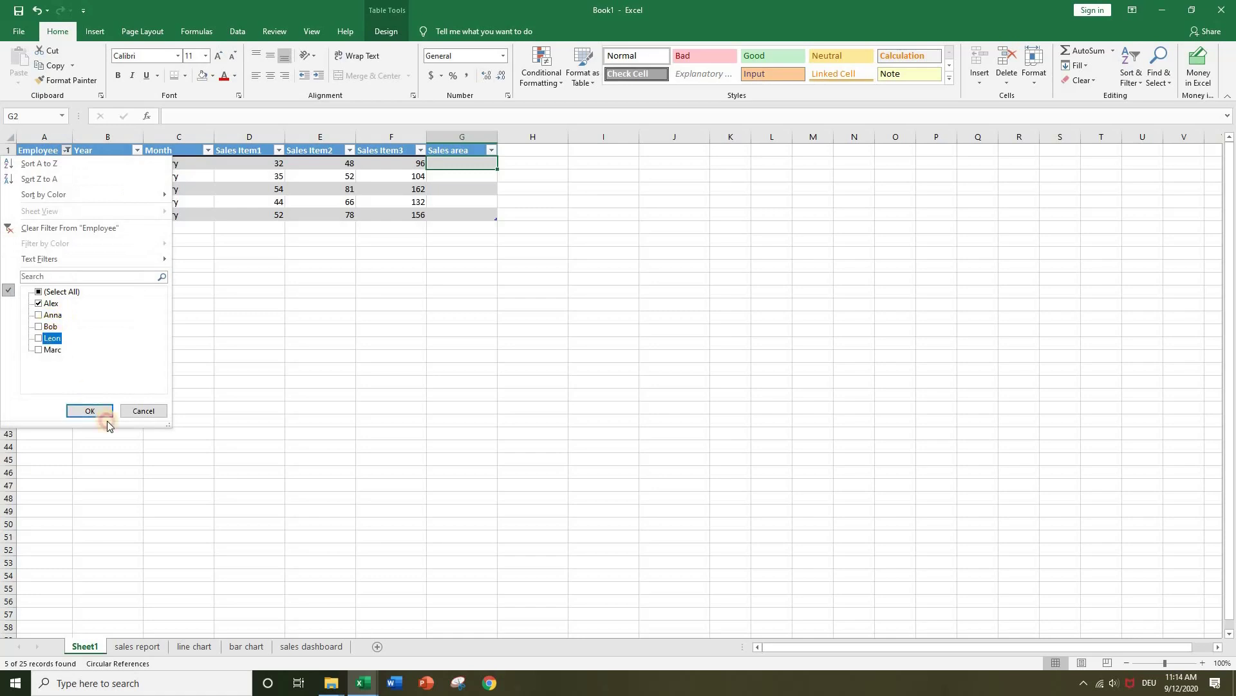
click(90, 411)
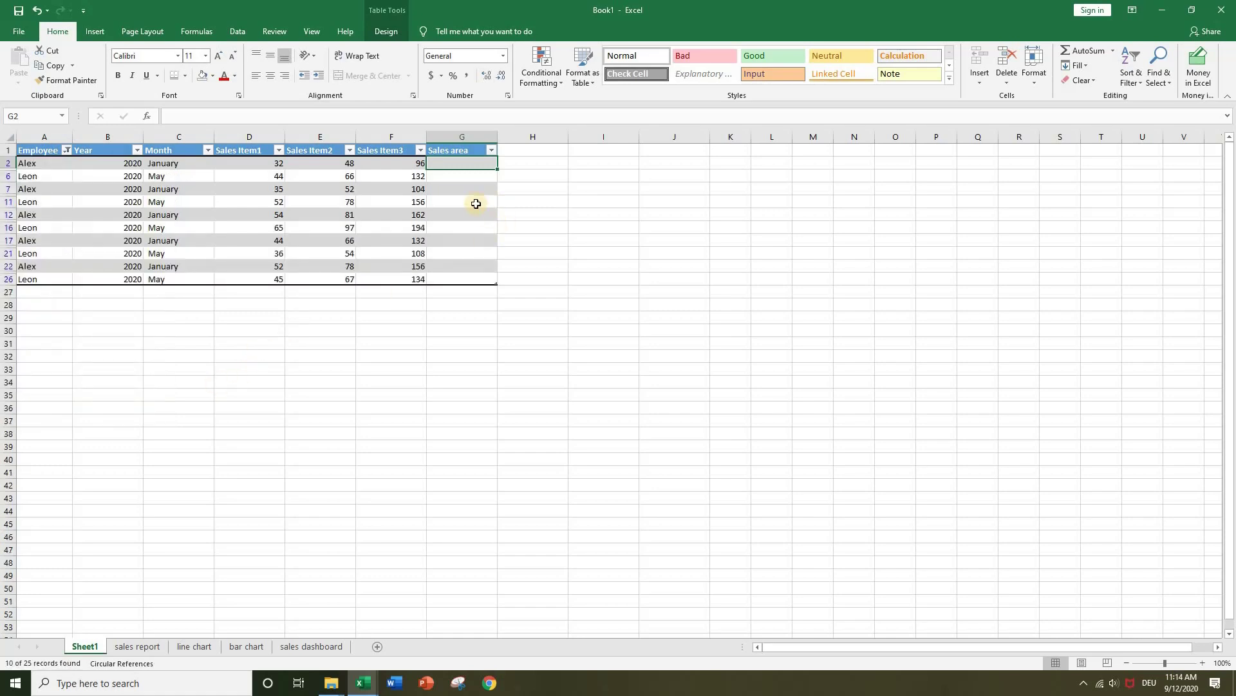
Step: Enter Florida as the sales area in cell G2 and fill it down the filtered rows to G26
click(463, 169)
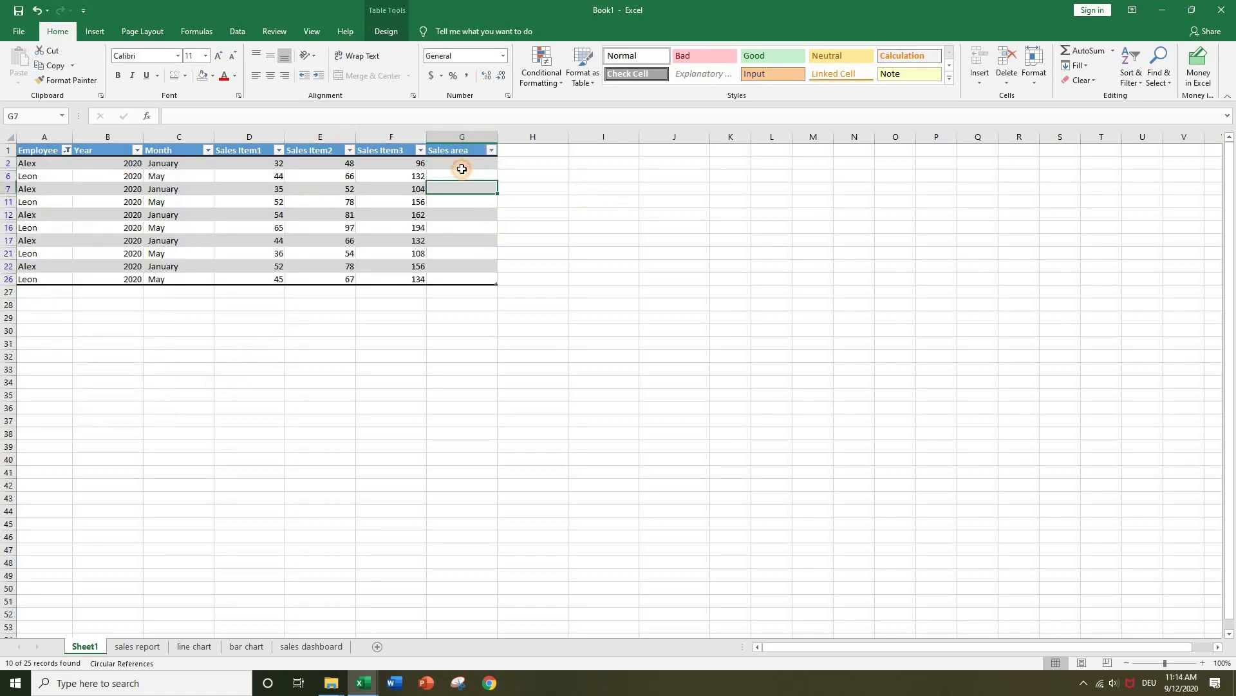
key(Caps_Lock)
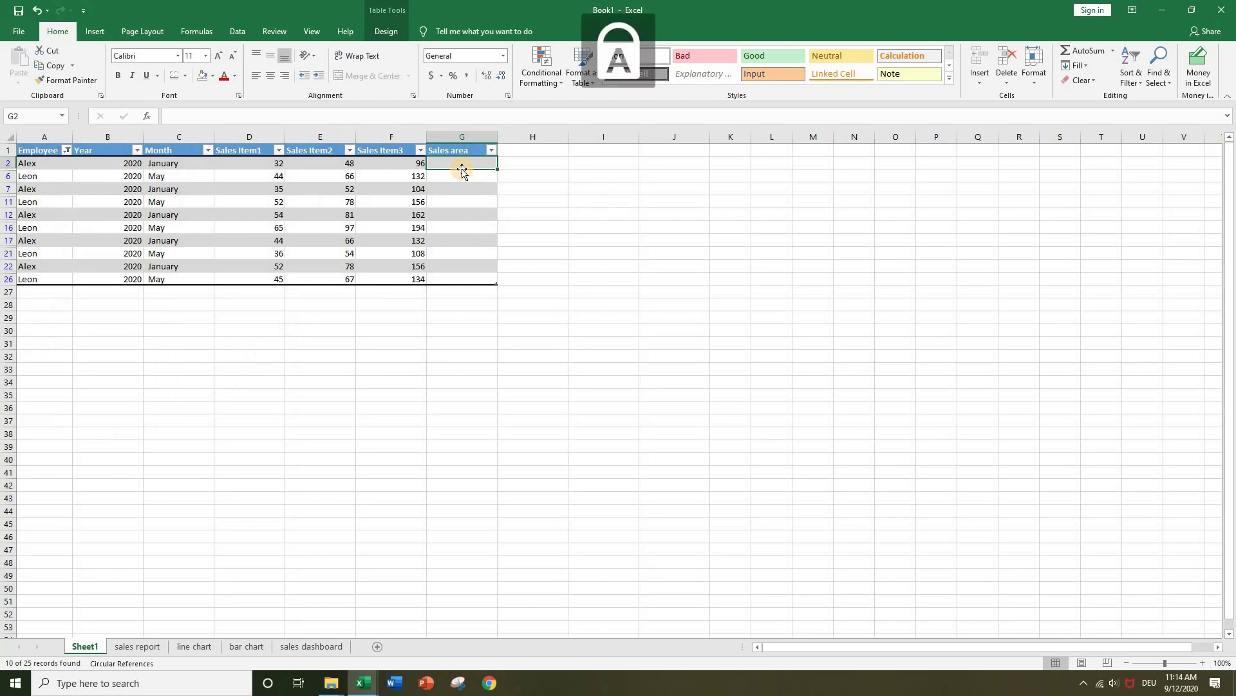
text(F)
key(Caps_Lock)
text(l)
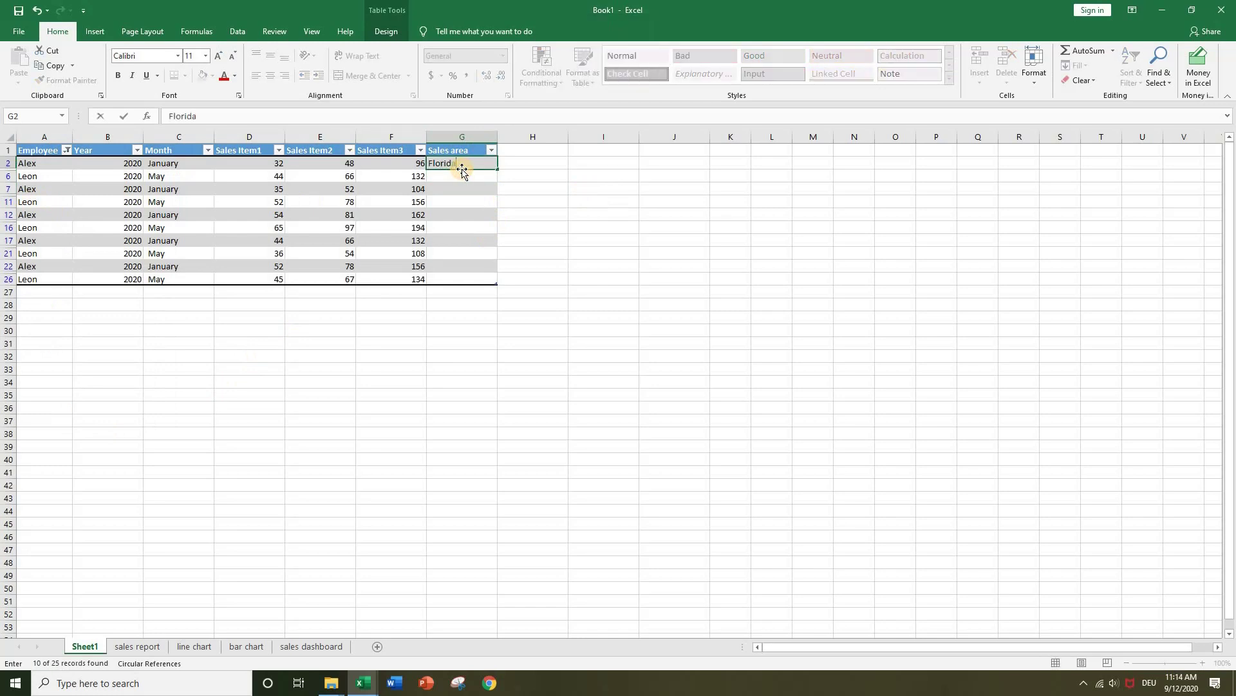
text(orida)
click(458, 167)
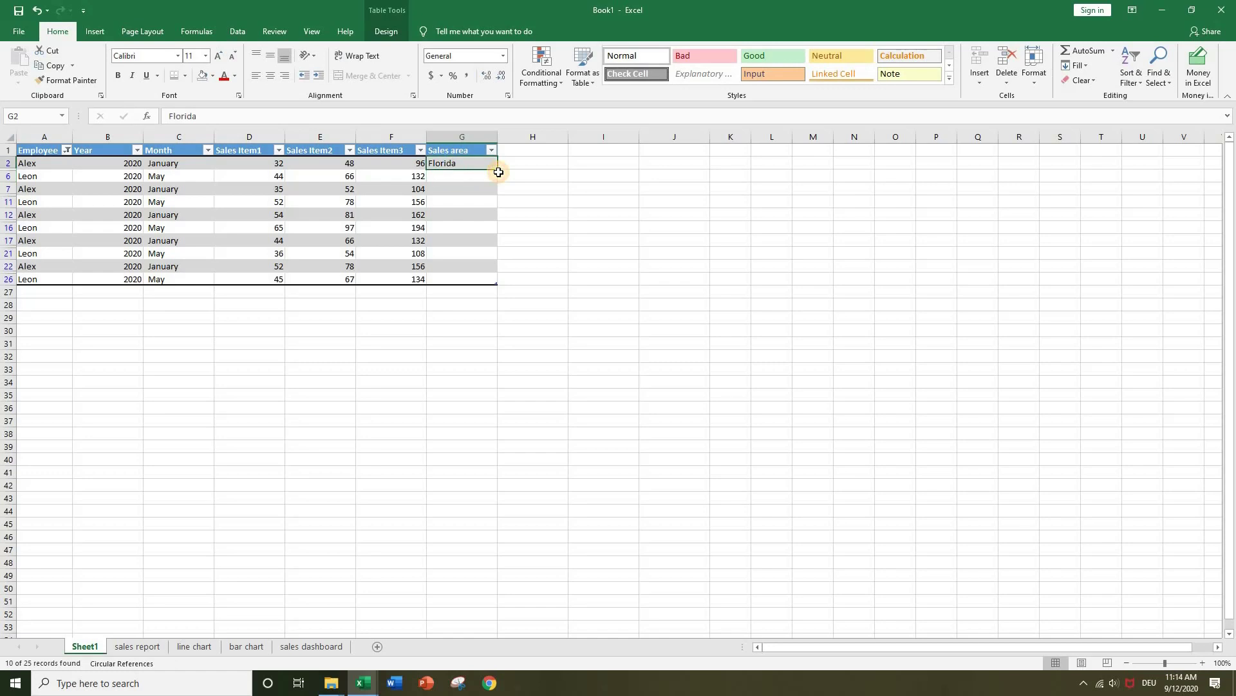
drag(499, 172, 488, 280)
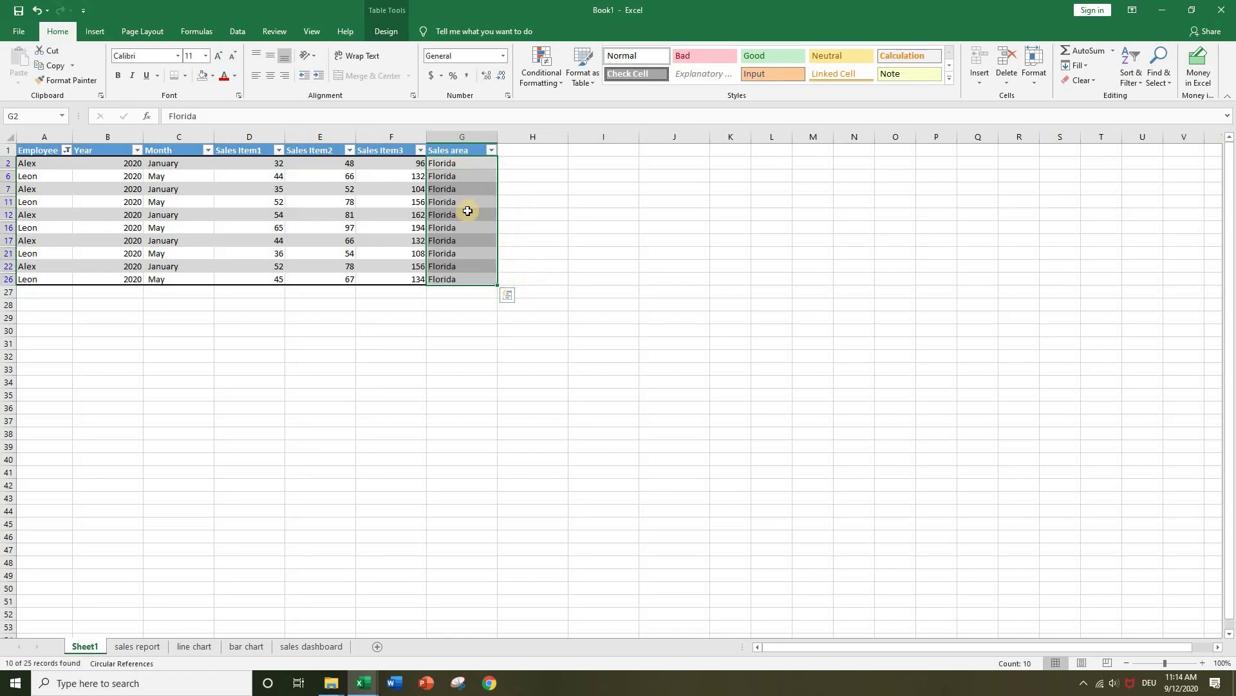
click(442, 356)
Step: Clear the Employee filter so that all employees' rows are included again
click(66, 150)
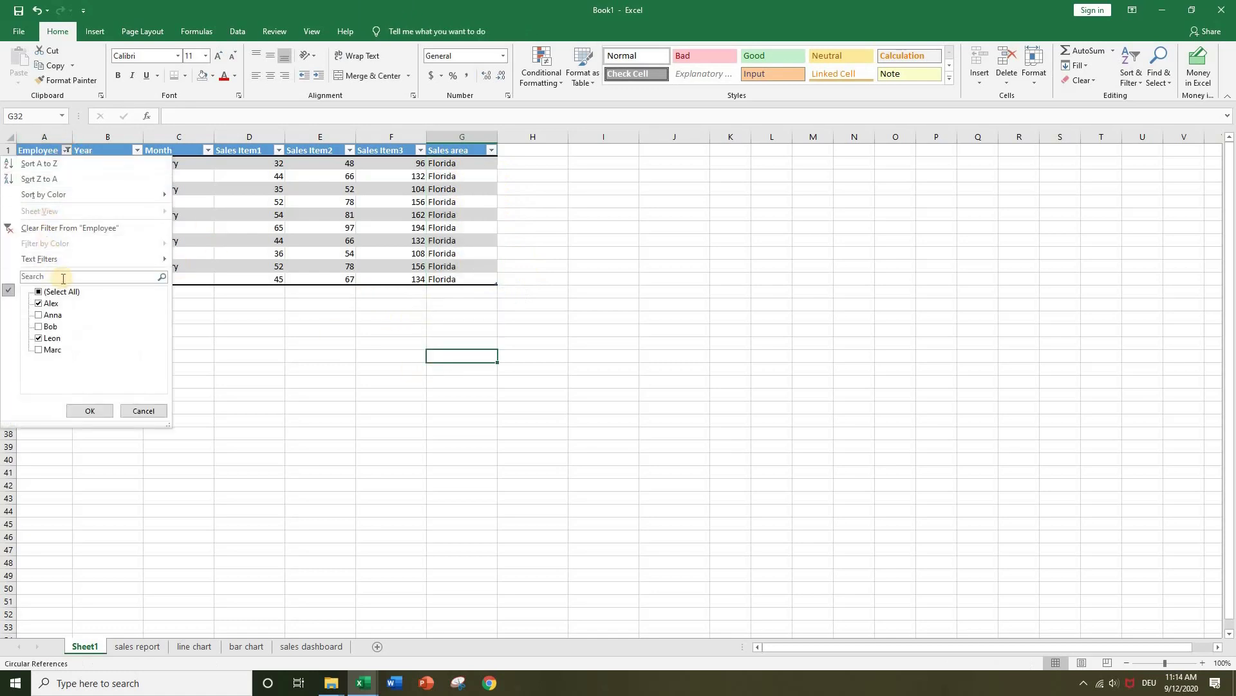
click(97, 406)
click(606, 354)
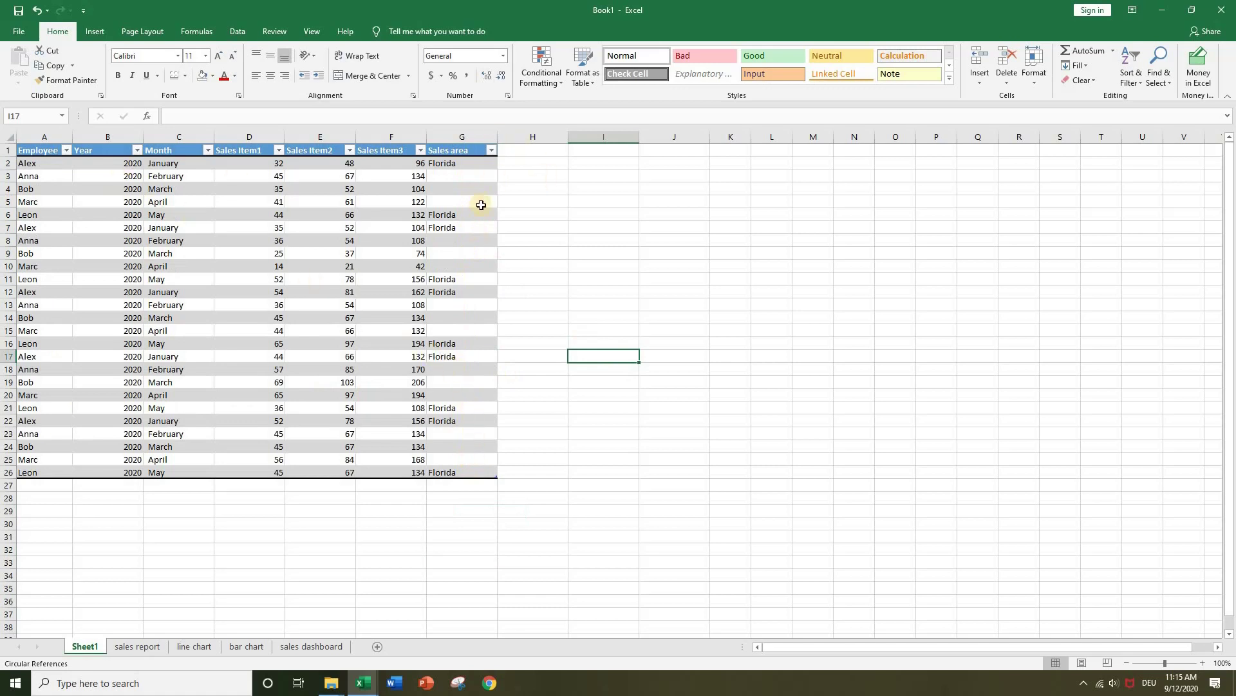
Step: Filter the Employee column to show only the employee with the March rows
click(68, 151)
click(50, 291)
click(52, 327)
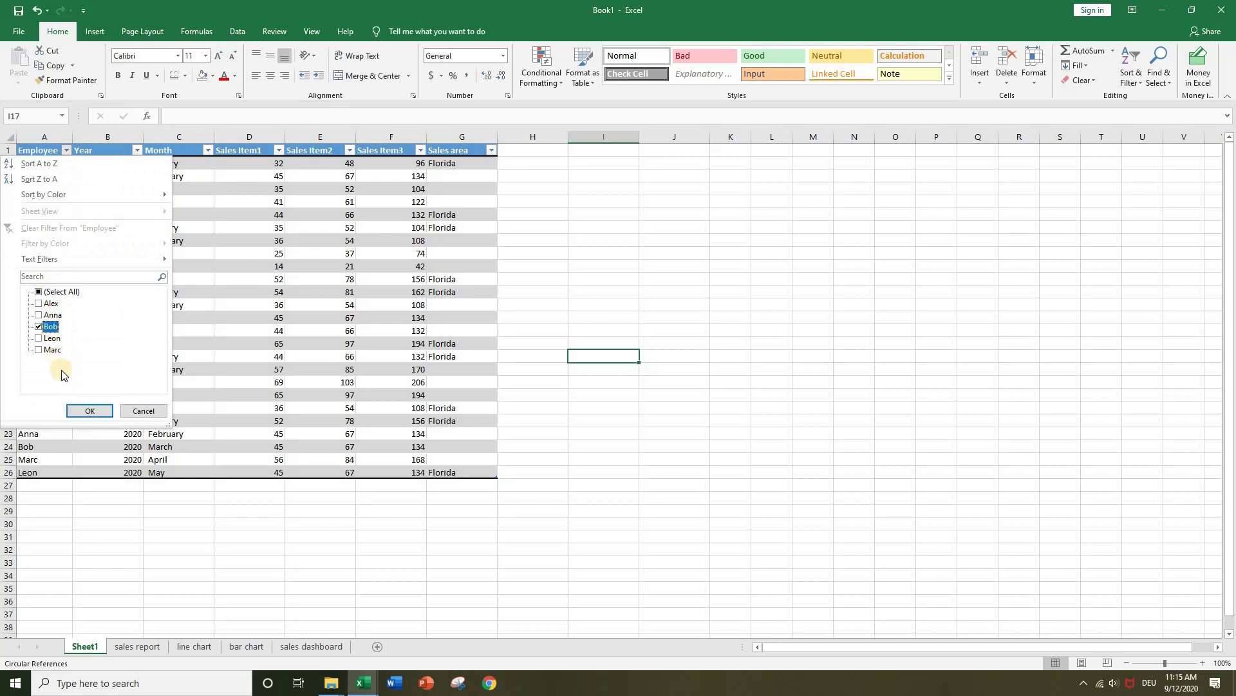
click(94, 411)
Step: Enter Texas as the sales area in cell G4 and fill it down the filtered rows to G24
click(466, 166)
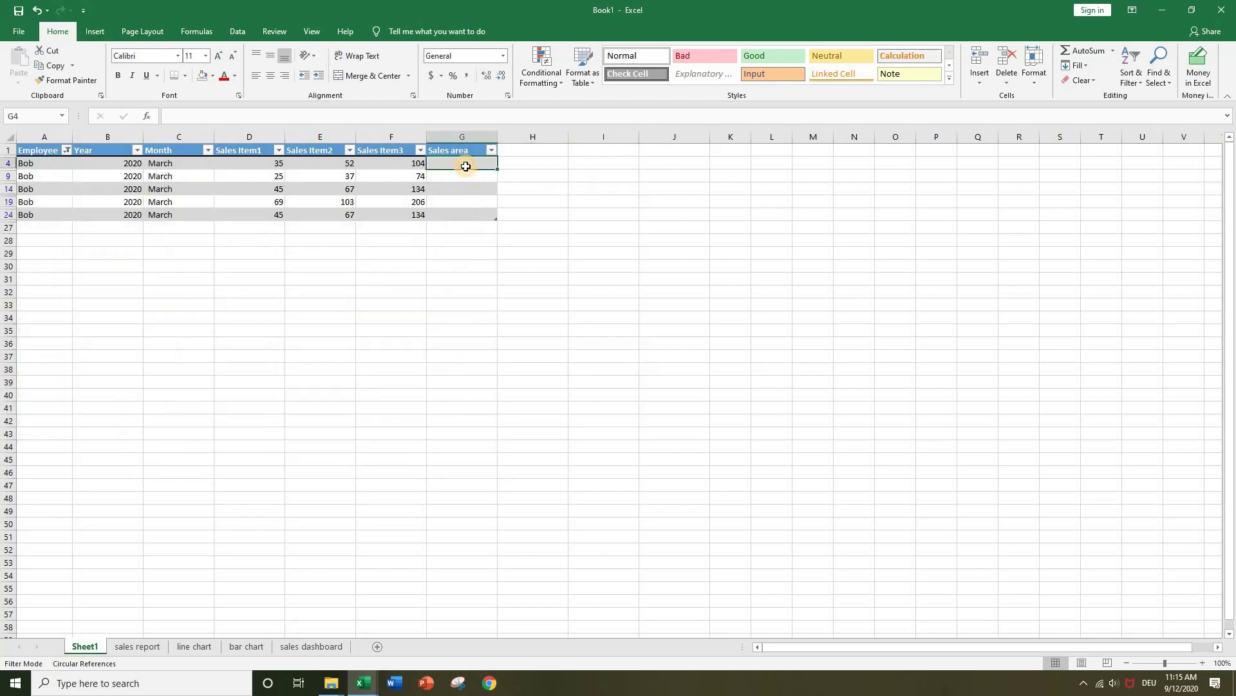
text(Te)
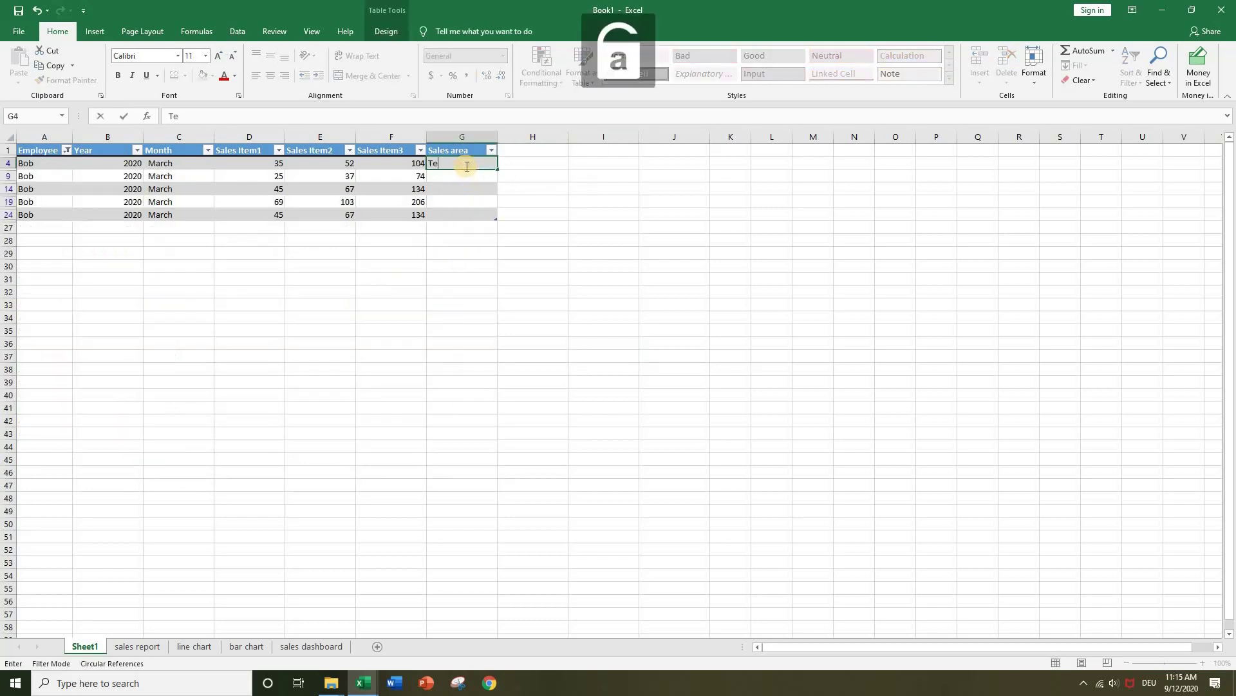
text(xas)
key(Return)
click(469, 163)
drag(497, 169, 482, 236)
click(481, 240)
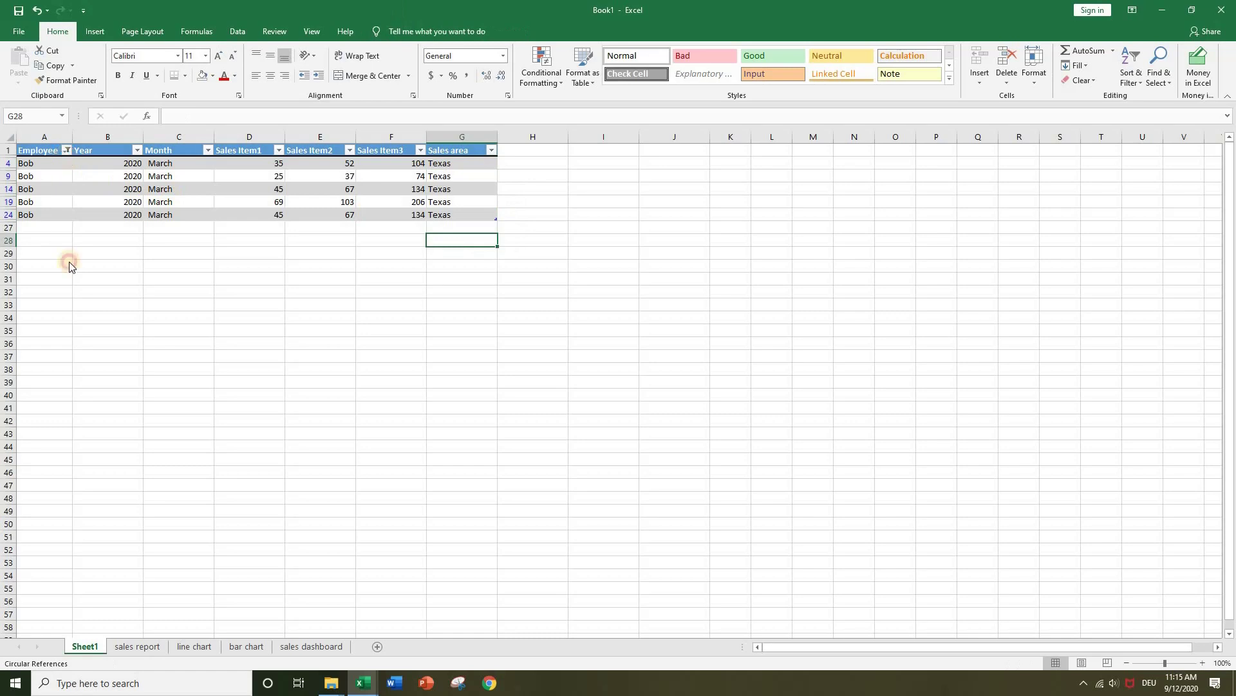
Step: Filter the Employee column to show only the two employees with the February and April rows
click(67, 150)
click(49, 326)
click(51, 349)
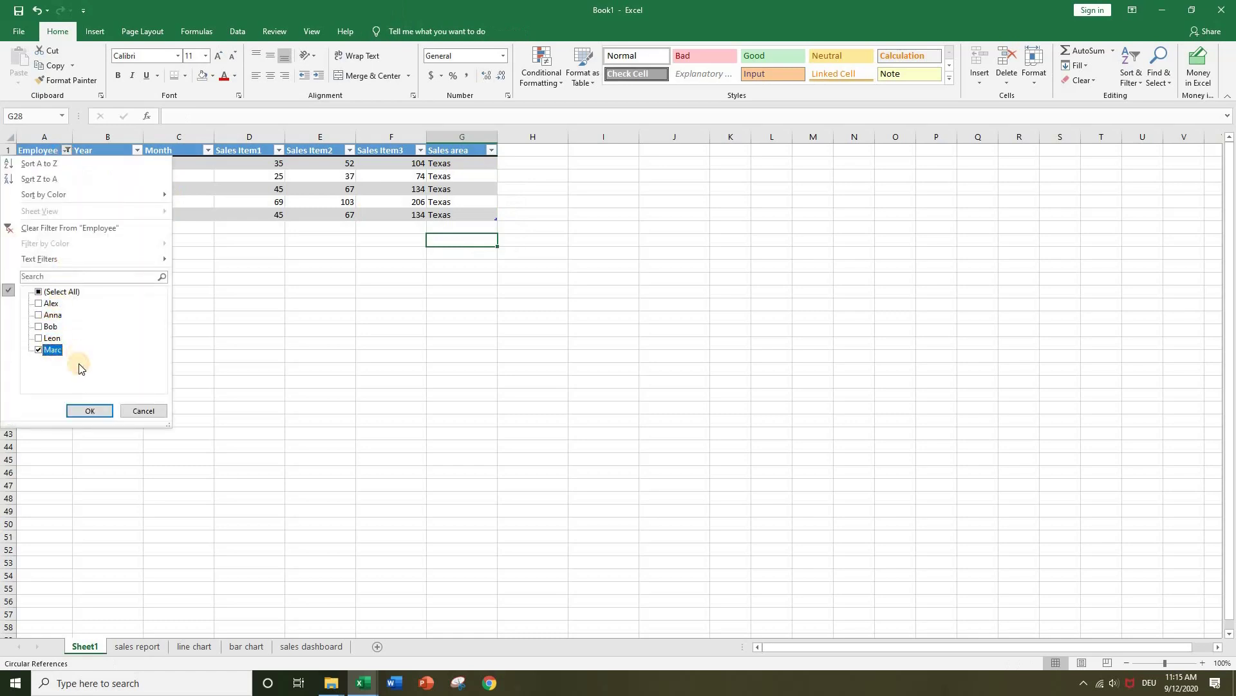
click(91, 411)
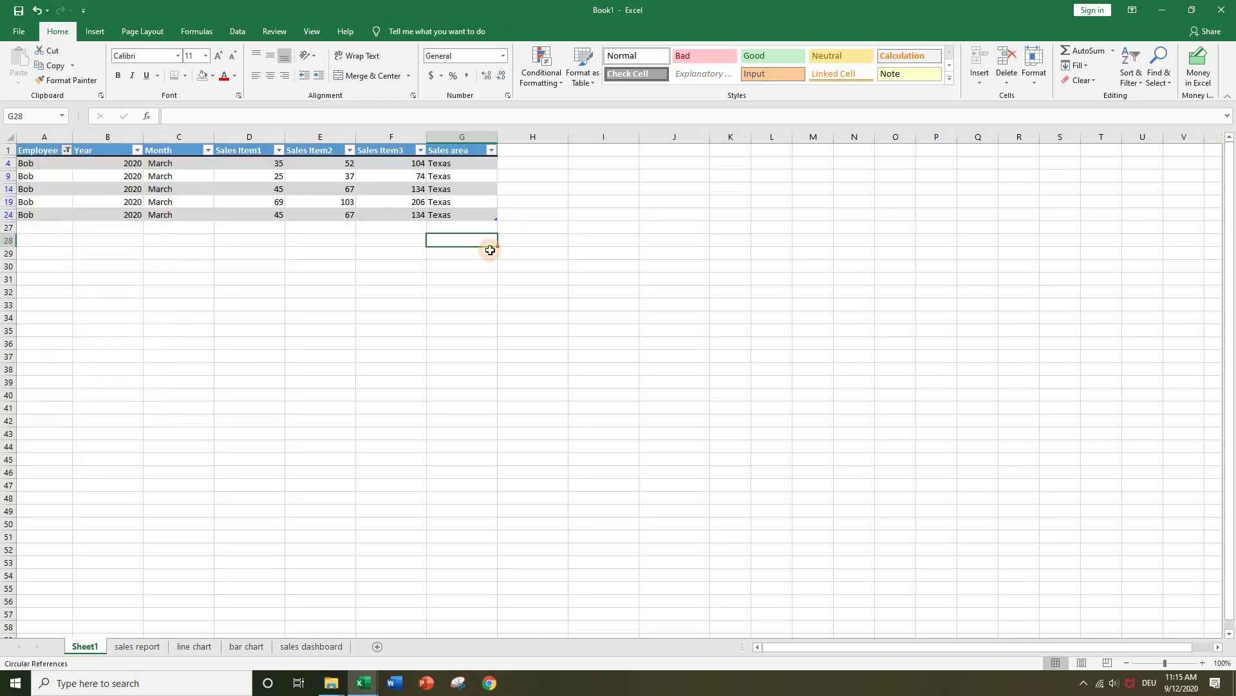
Step: Enter New York as the sales area in cell G3 and fill it down the filtered rows to G25
click(471, 164)
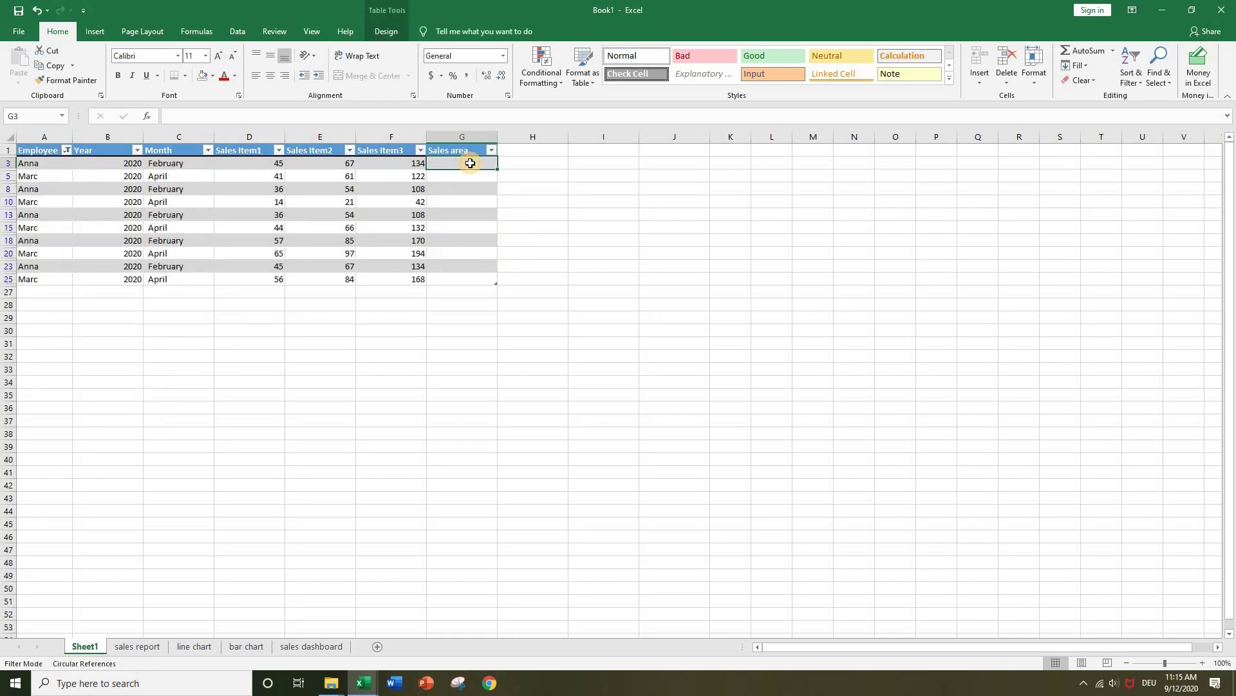
text(Ne)
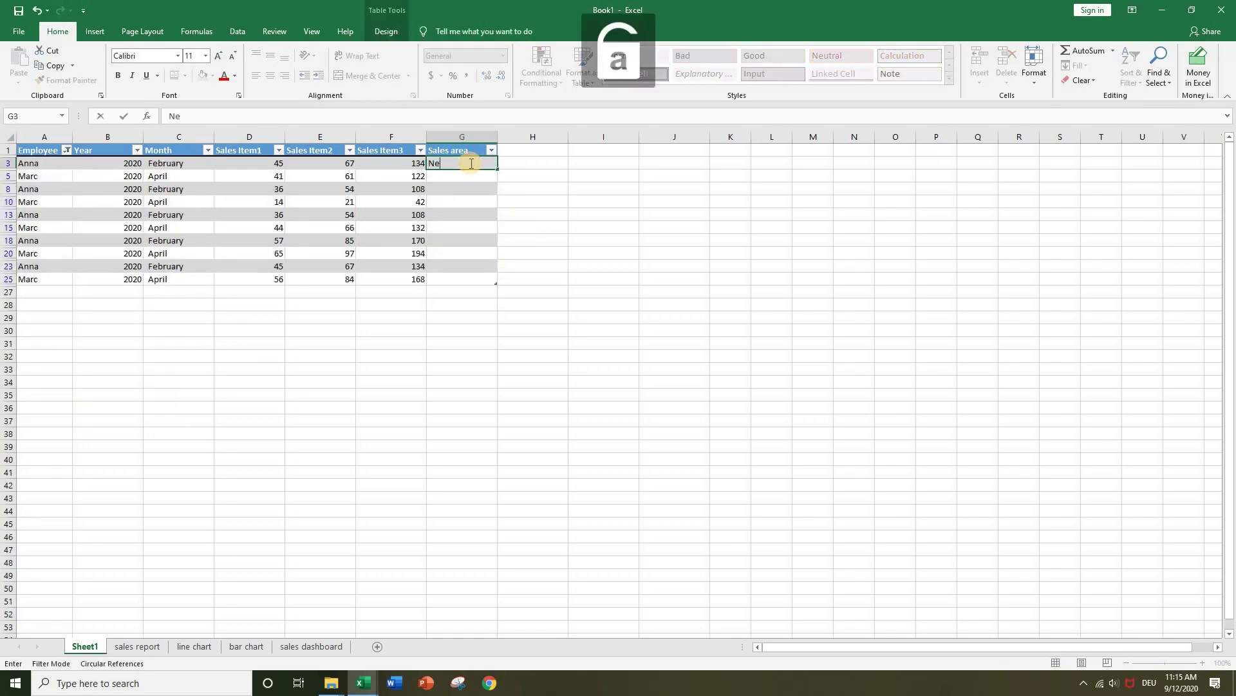
text(w York)
key(ctrl+Return)
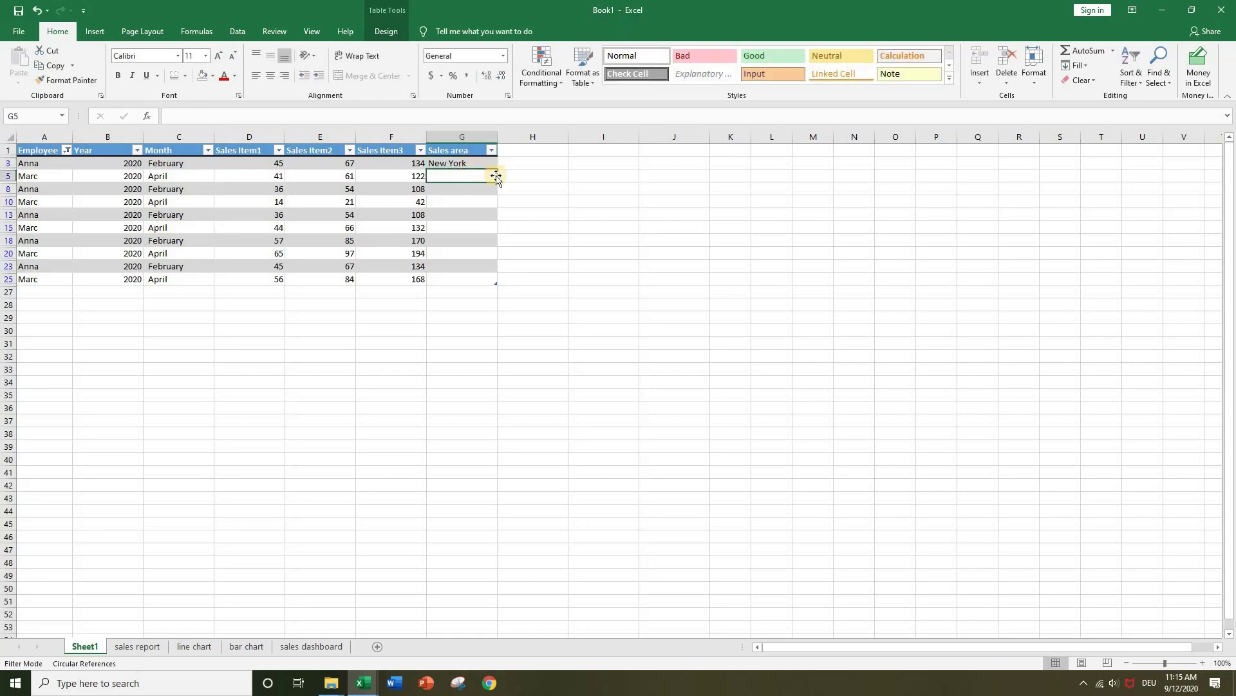
drag(499, 170, 486, 281)
click(394, 318)
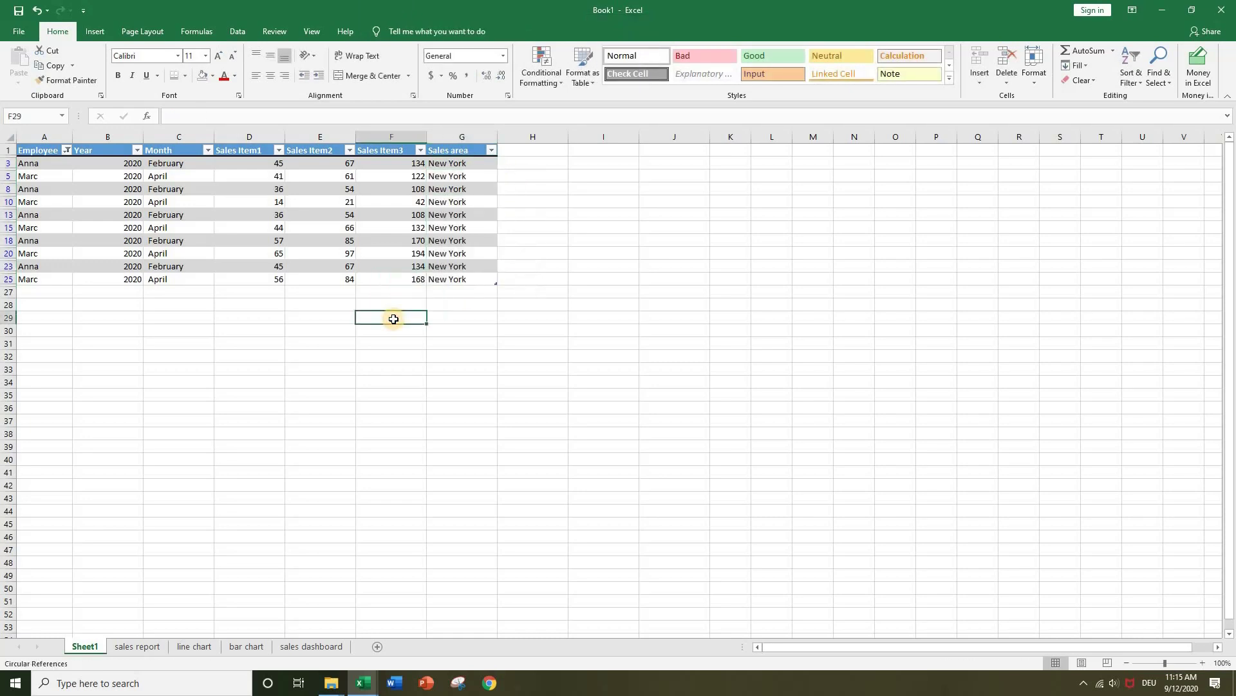
Step: Clear the table's filter so that the rows of all employees are included
click(237, 31)
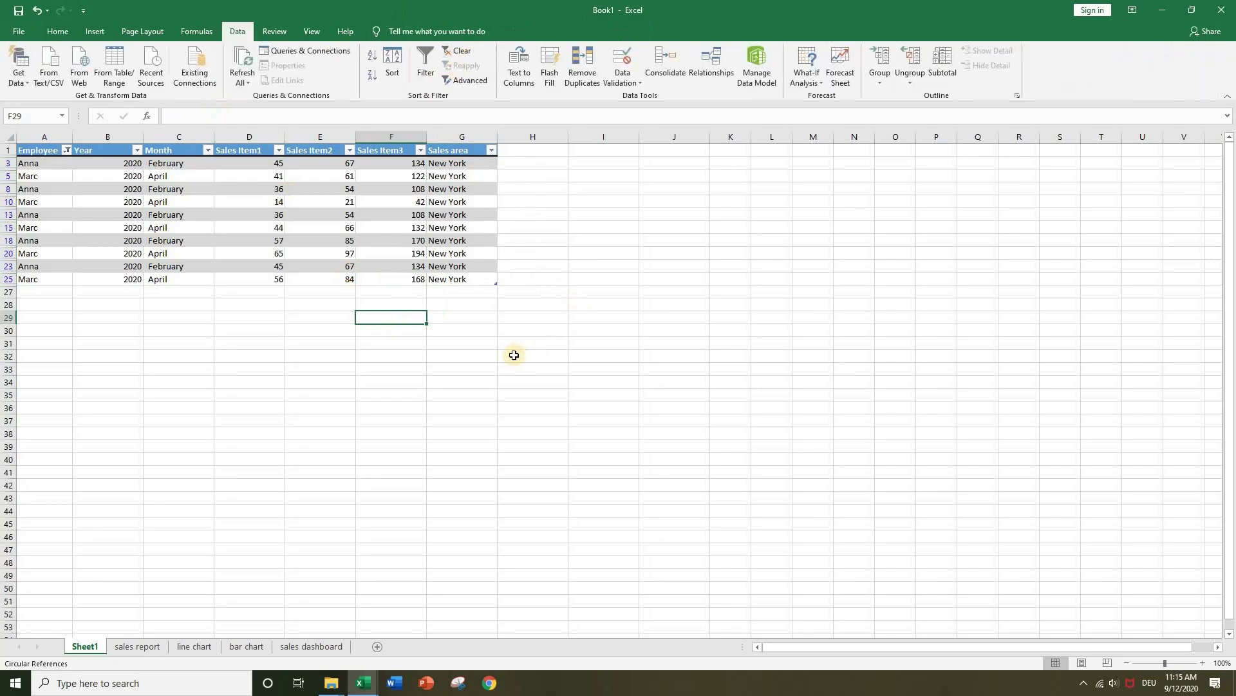
click(484, 356)
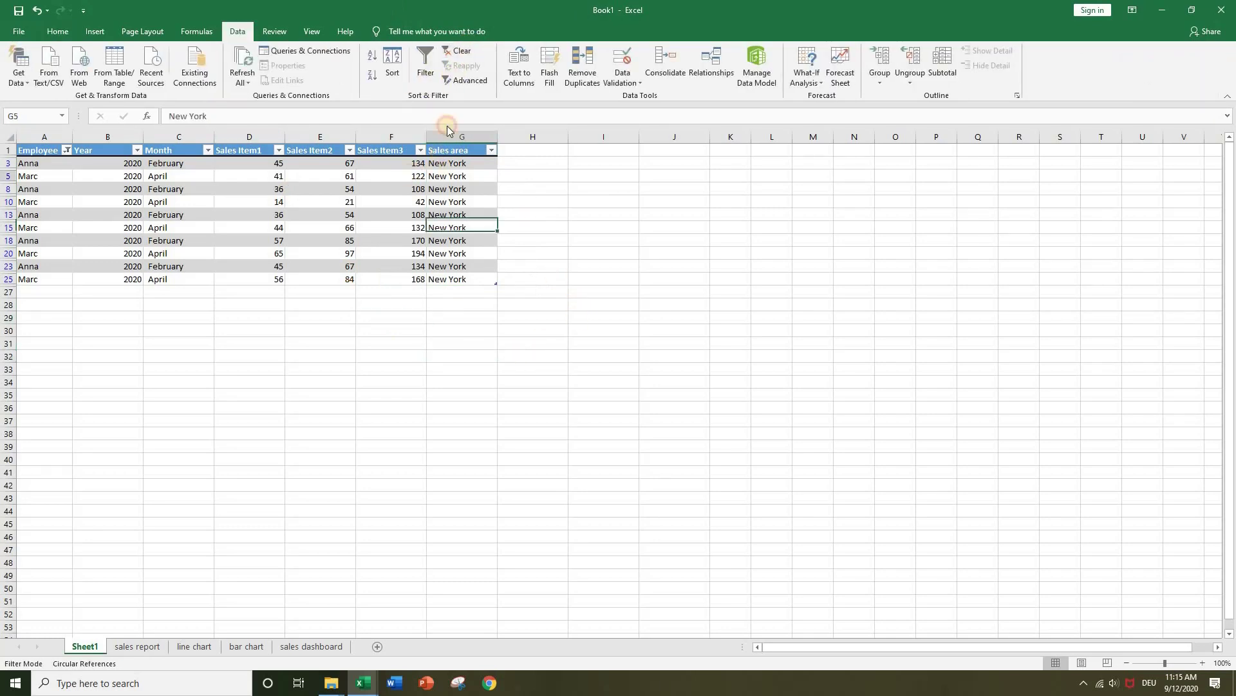
click(451, 176)
click(458, 51)
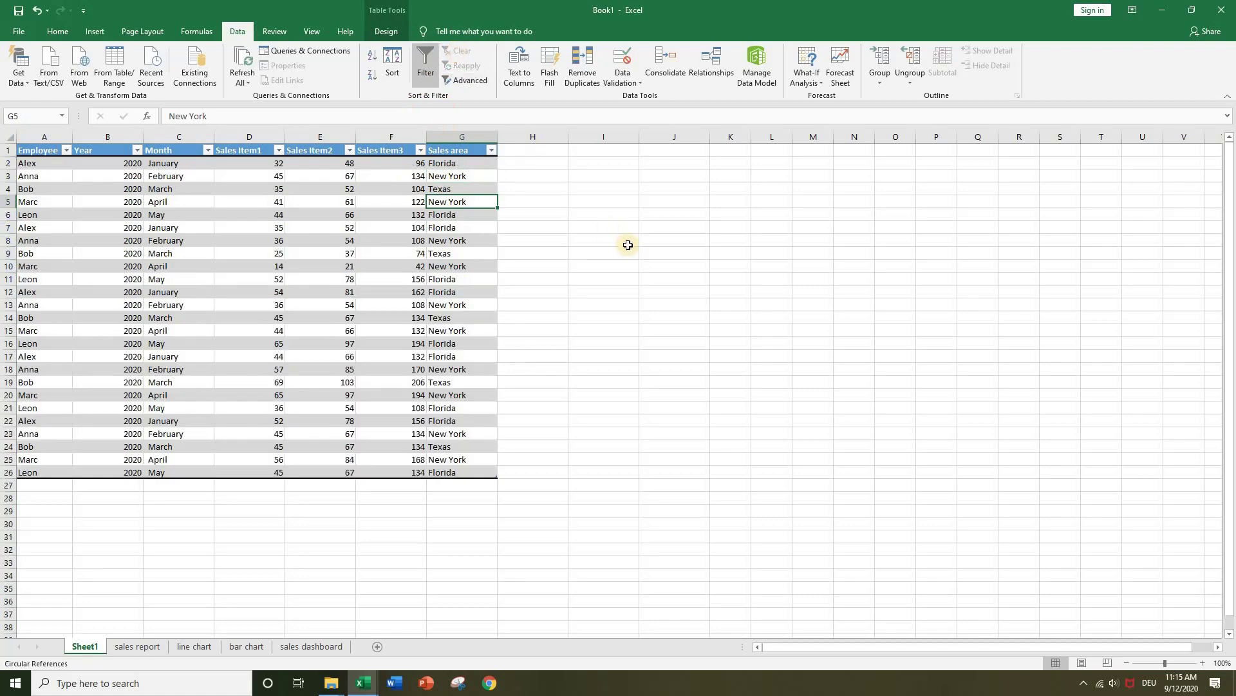
click(628, 245)
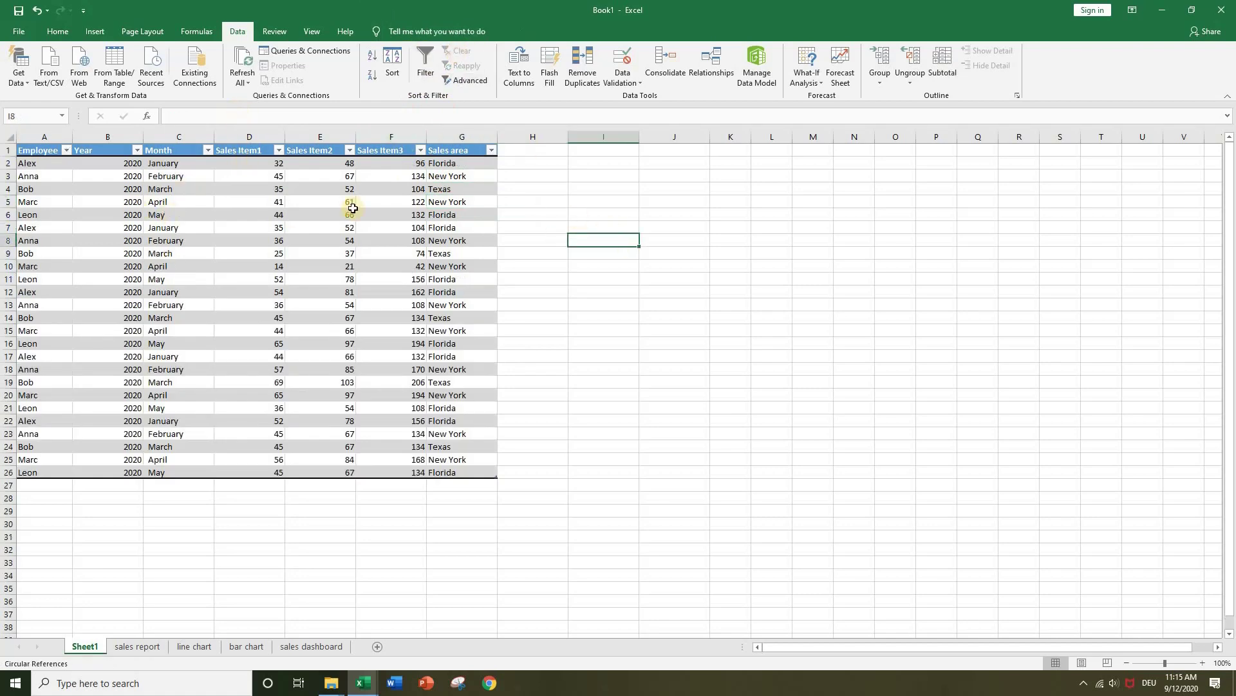
click(185, 215)
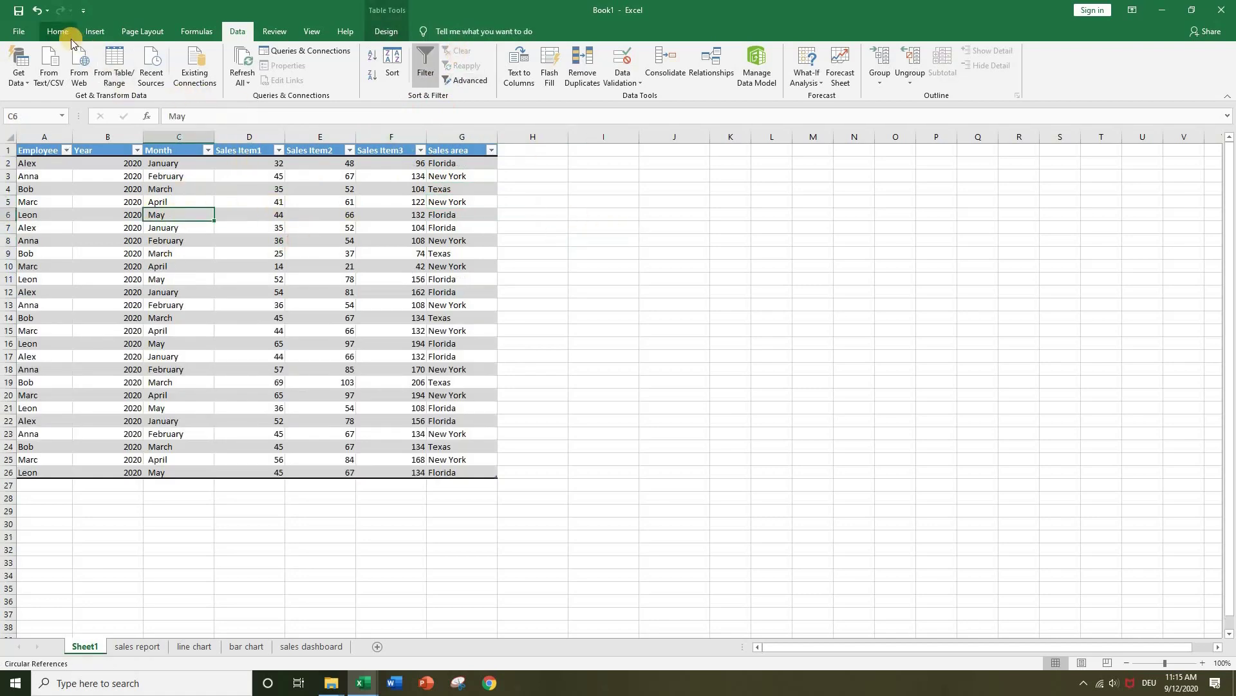
click(394, 228)
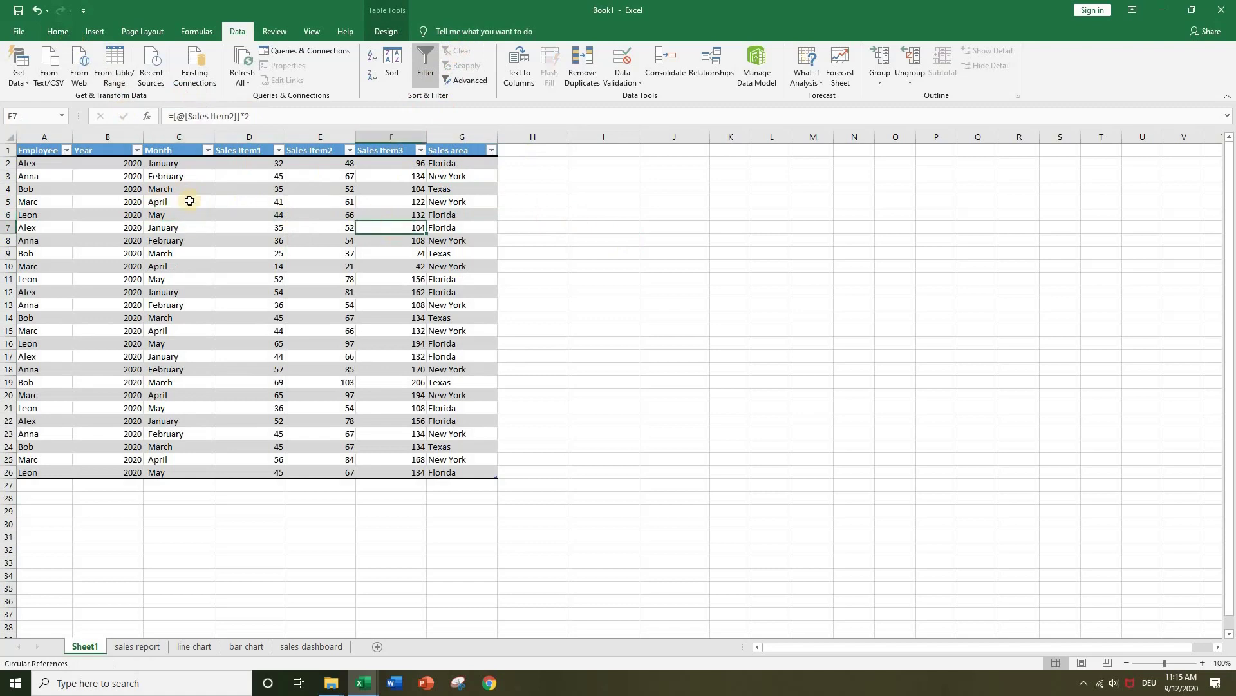
click(61, 151)
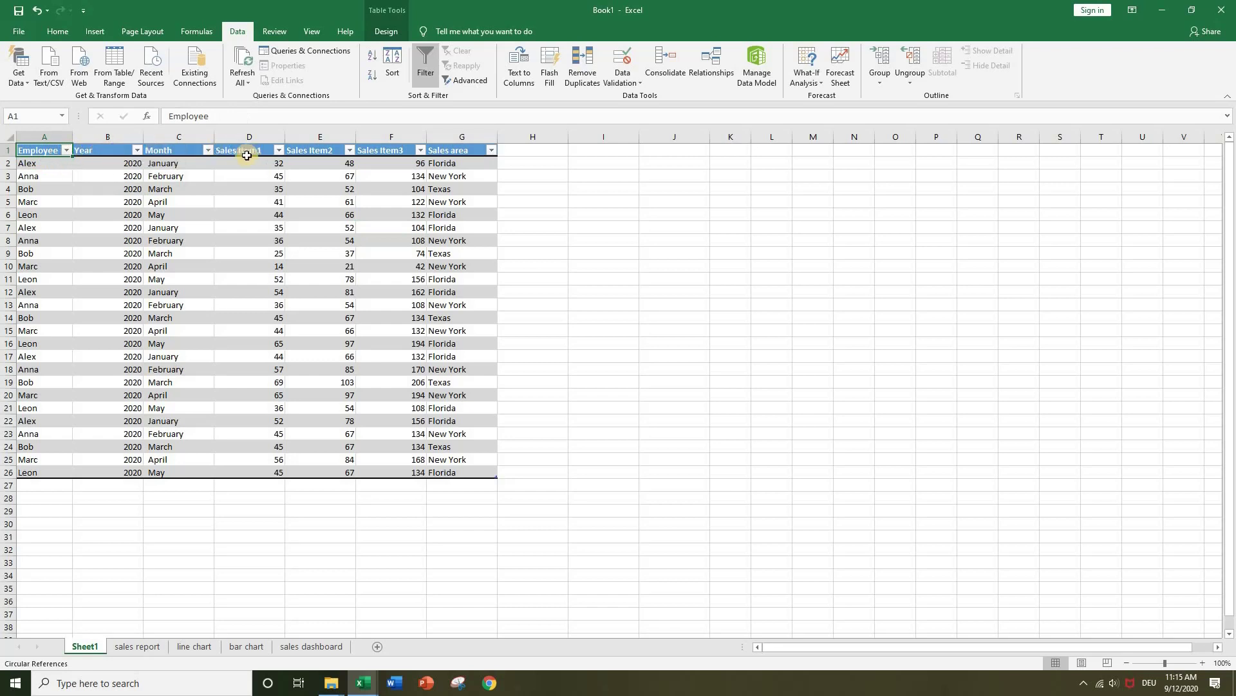
Step: Filter the Month column to March to check which employees have rows, and clear the filter again
click(207, 150)
click(105, 292)
click(97, 339)
click(129, 410)
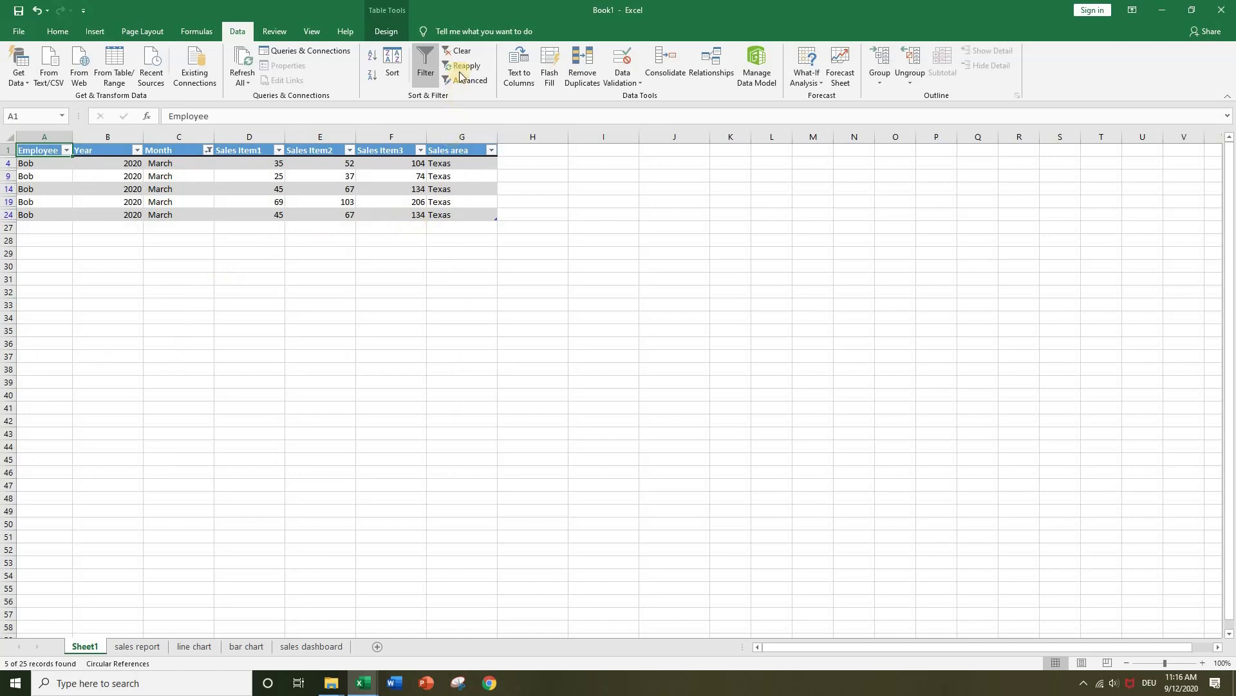
click(461, 47)
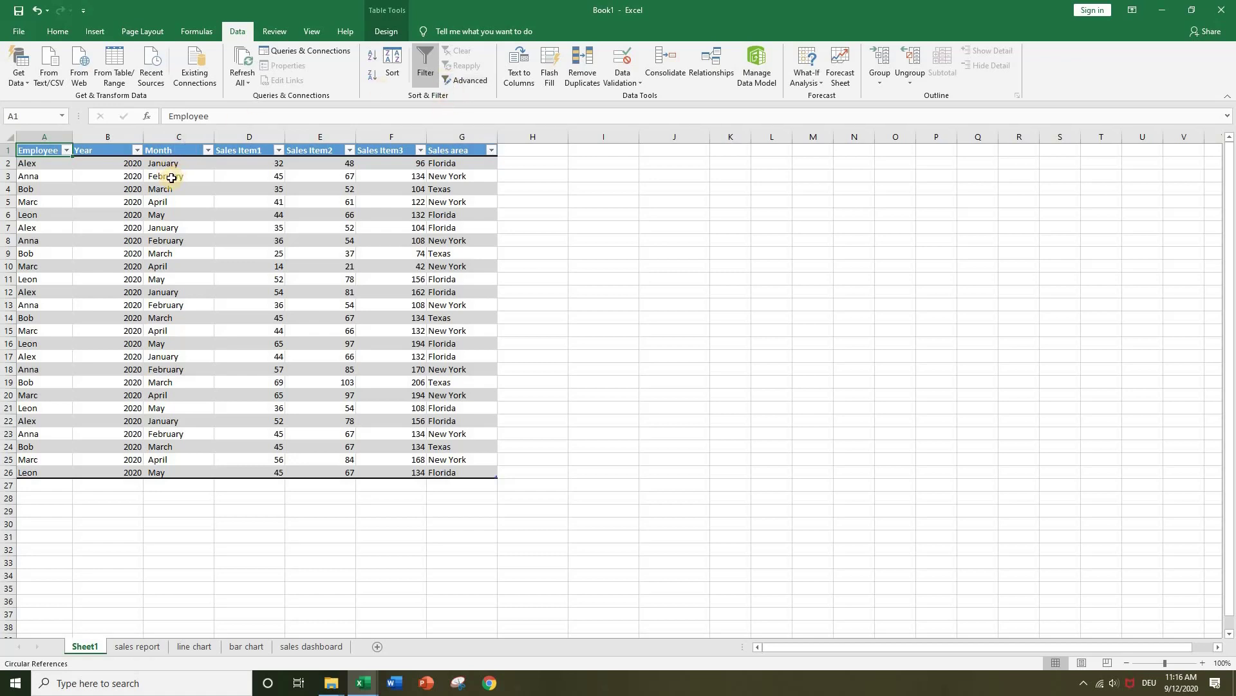
Step: Delete the month entries in cells C3 to C26 of the Month column
drag(172, 178, 172, 213)
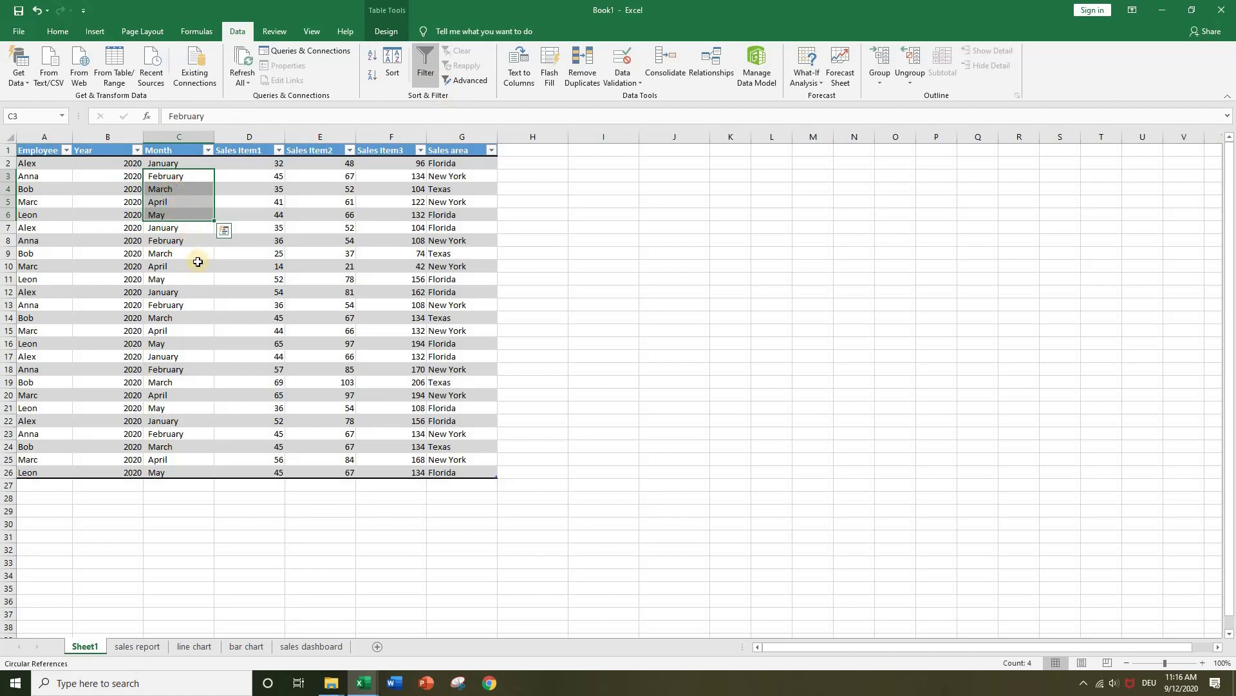
click(167, 188)
drag(176, 172, 195, 472)
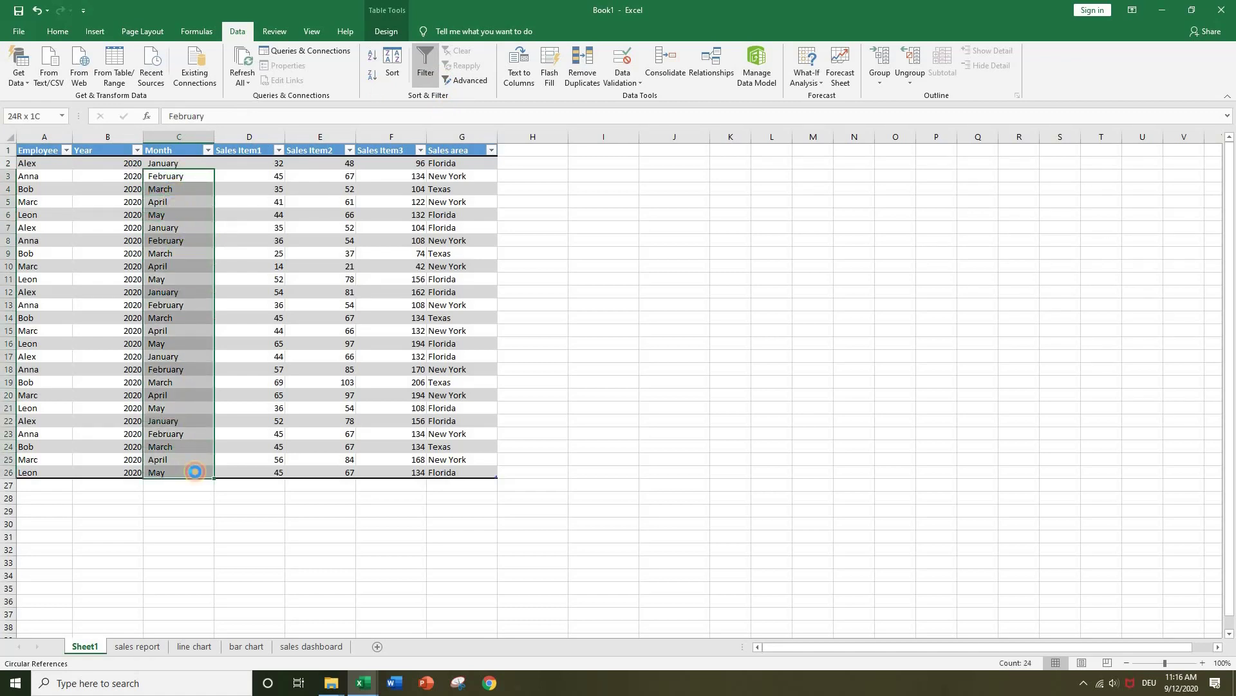
key(Delete)
click(580, 333)
Step: Copy January from cell C2 into cells C3 to C6 of the Month column
click(161, 163)
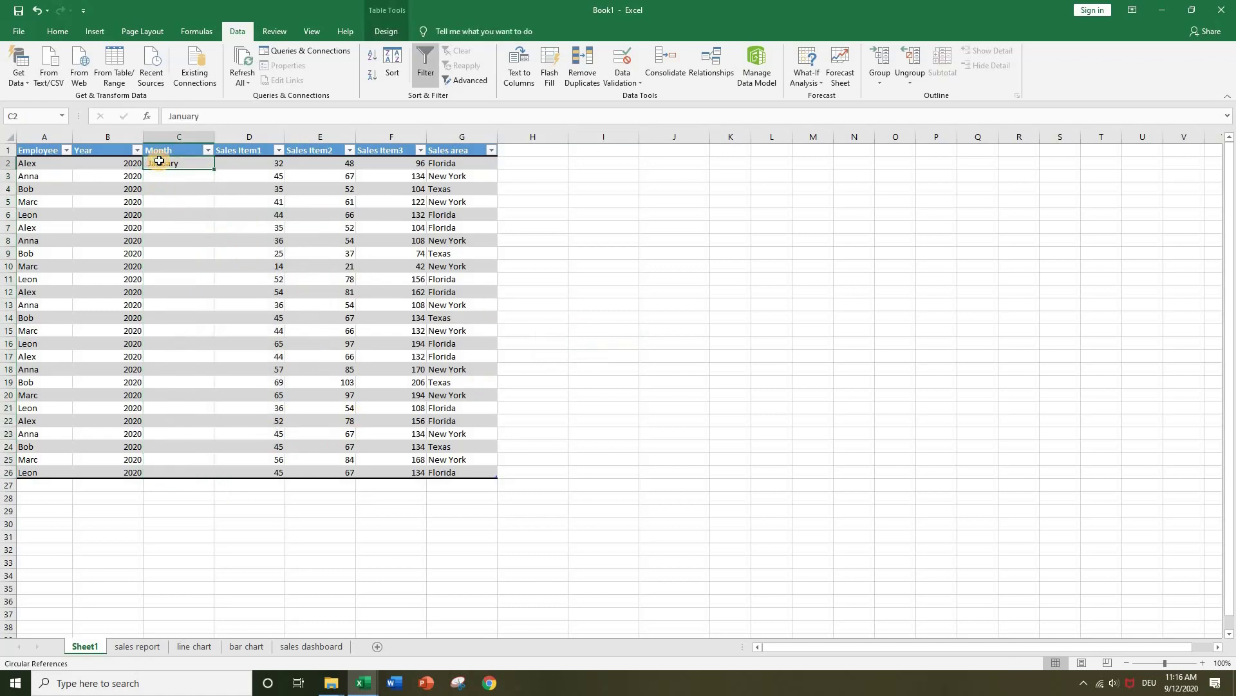
key(ctrl+c)
drag(166, 175, 172, 217)
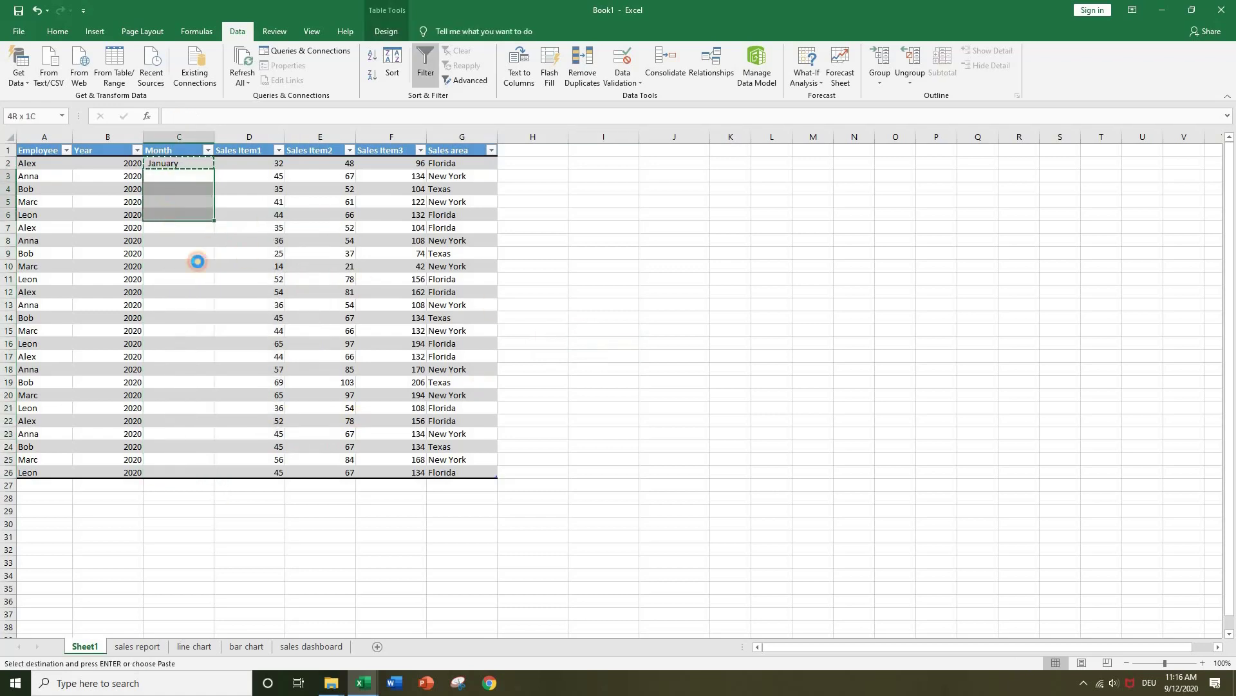
key(ctrl+v)
key(Escape)
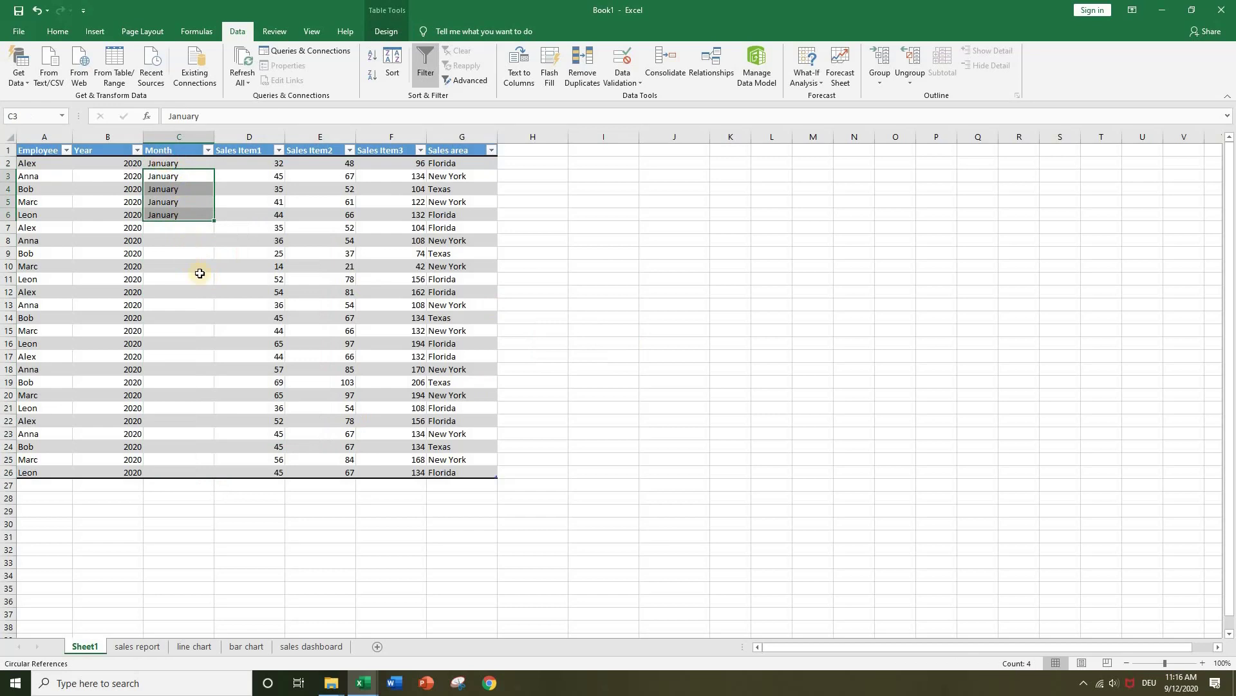
Step: Enter February in cell C7 and copy it into cells C8 to C11
click(176, 227)
key(Caps_Lock)
text(F)
key(Caps_Lock)
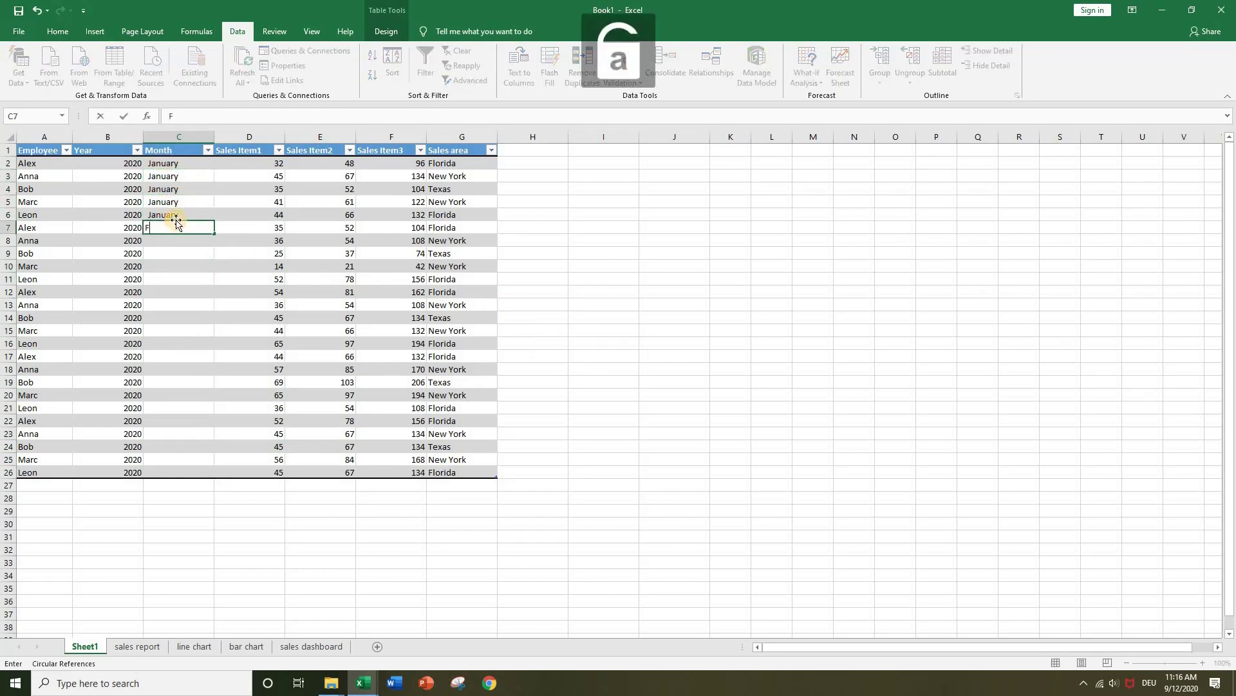
text(ebrua)
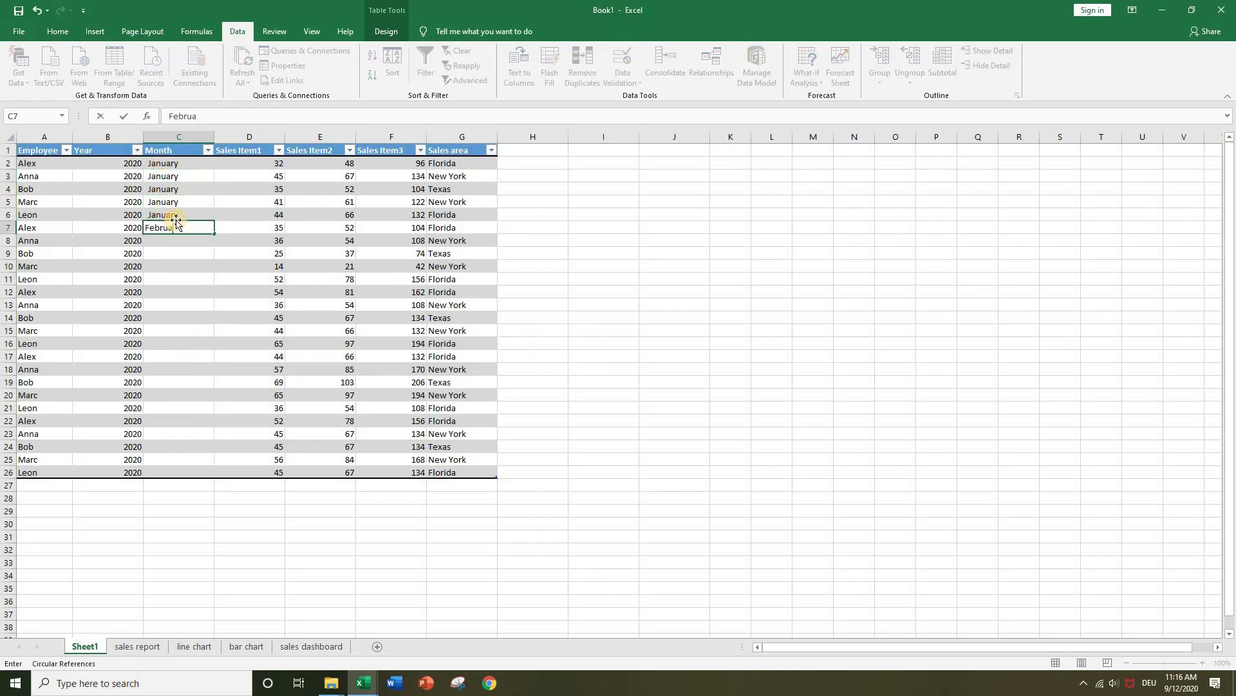
text(ry)
key(Return)
click(173, 227)
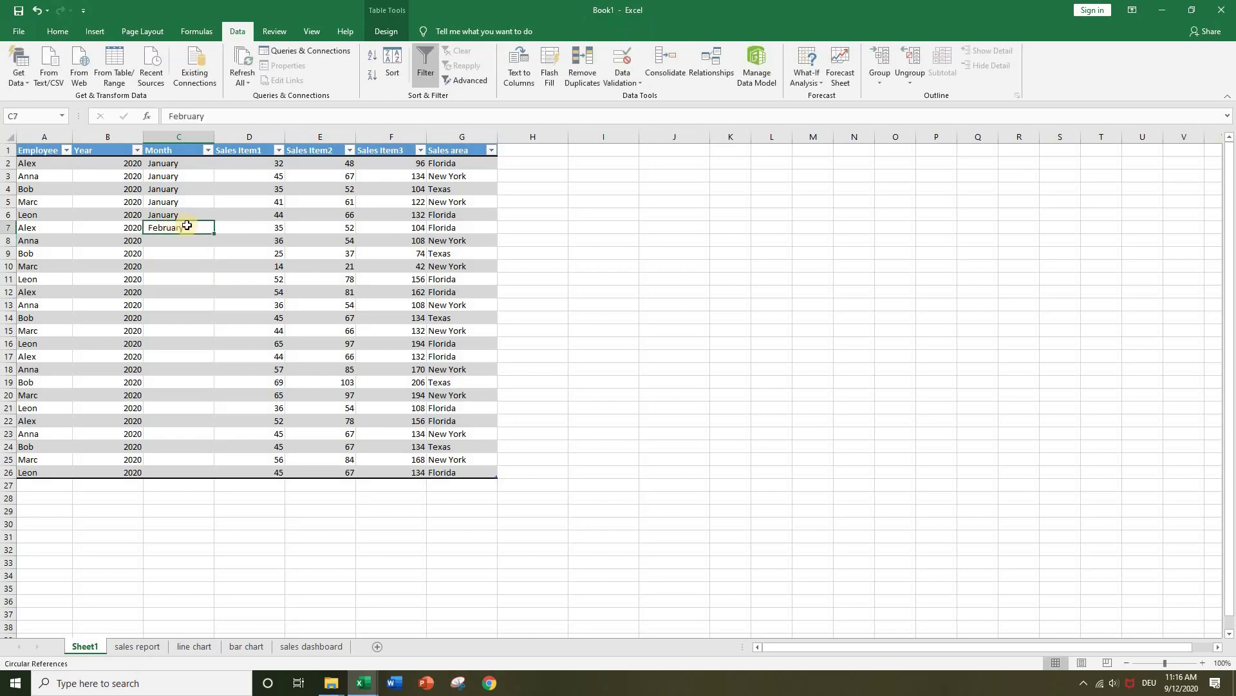
key(ctrl+c)
drag(172, 240, 171, 277)
key(Return)
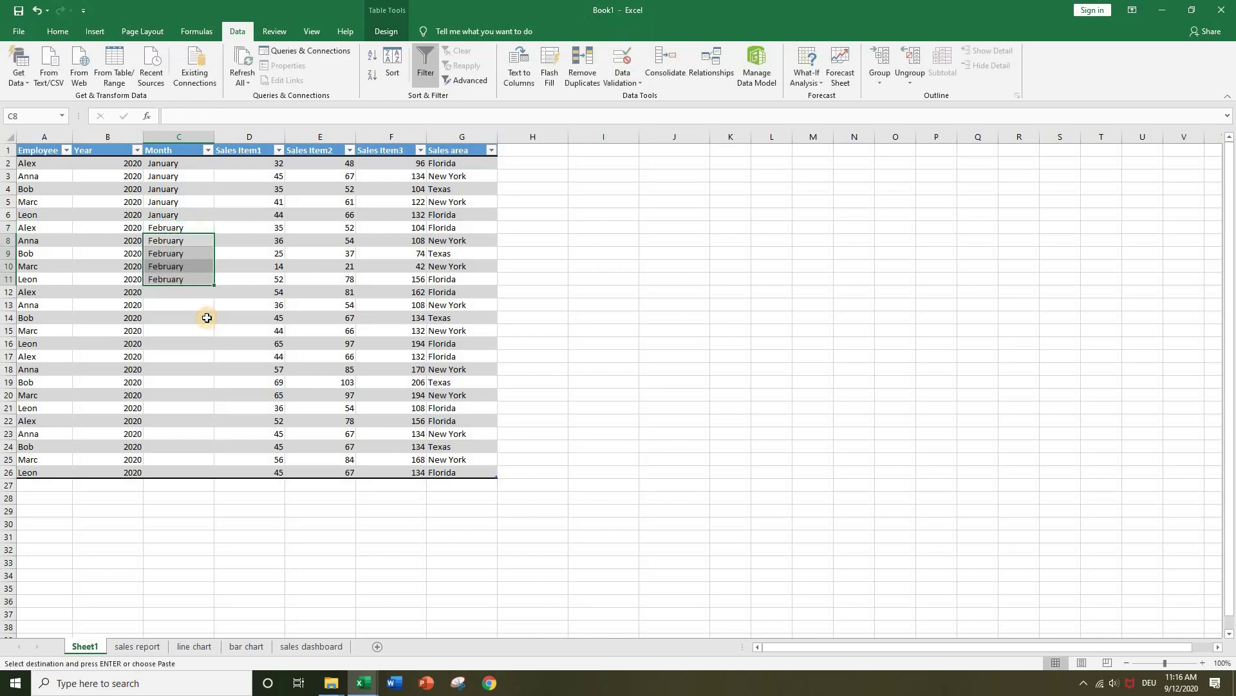
Step: Enter March in cell C12 and copy it into cells C13 to C16
click(184, 295)
key(Caps_Lock)
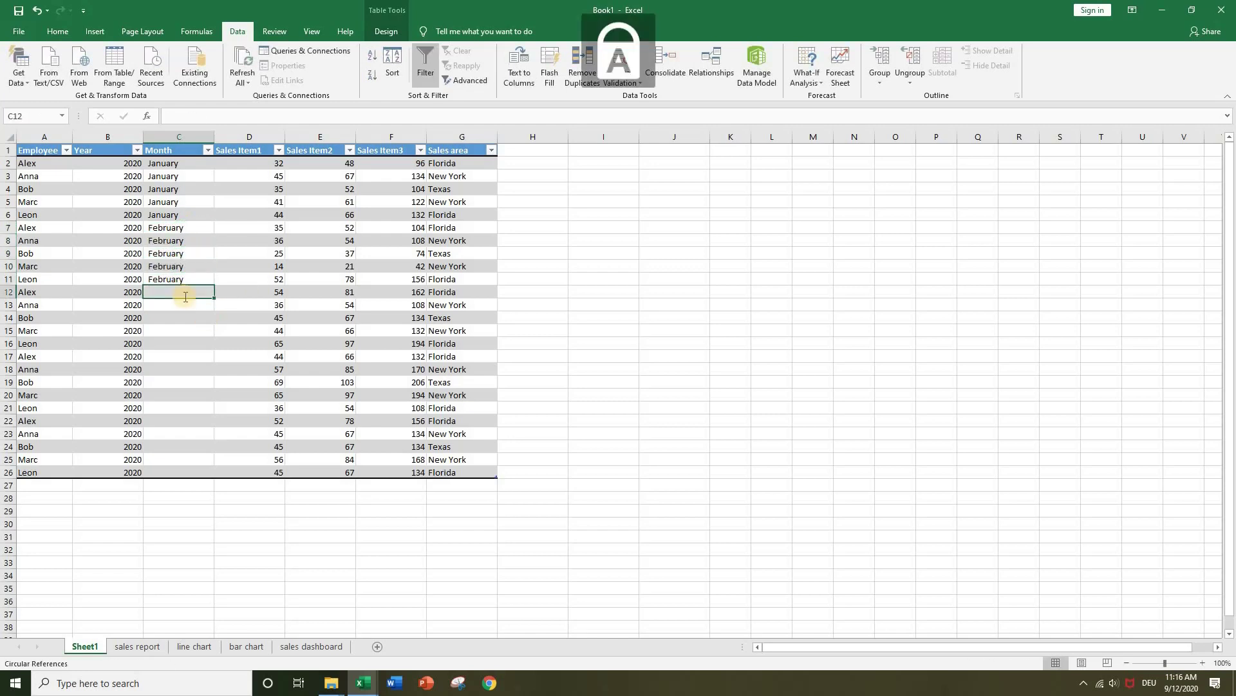
text(M)
key(Caps_Lock)
text(arch)
key(Return)
click(184, 295)
key(ctrl+c)
drag(181, 306, 192, 345)
key(ctrl+v)
Step: Enter April in cell C17 and copy it into cells C18 to C21
click(181, 359)
text(A)
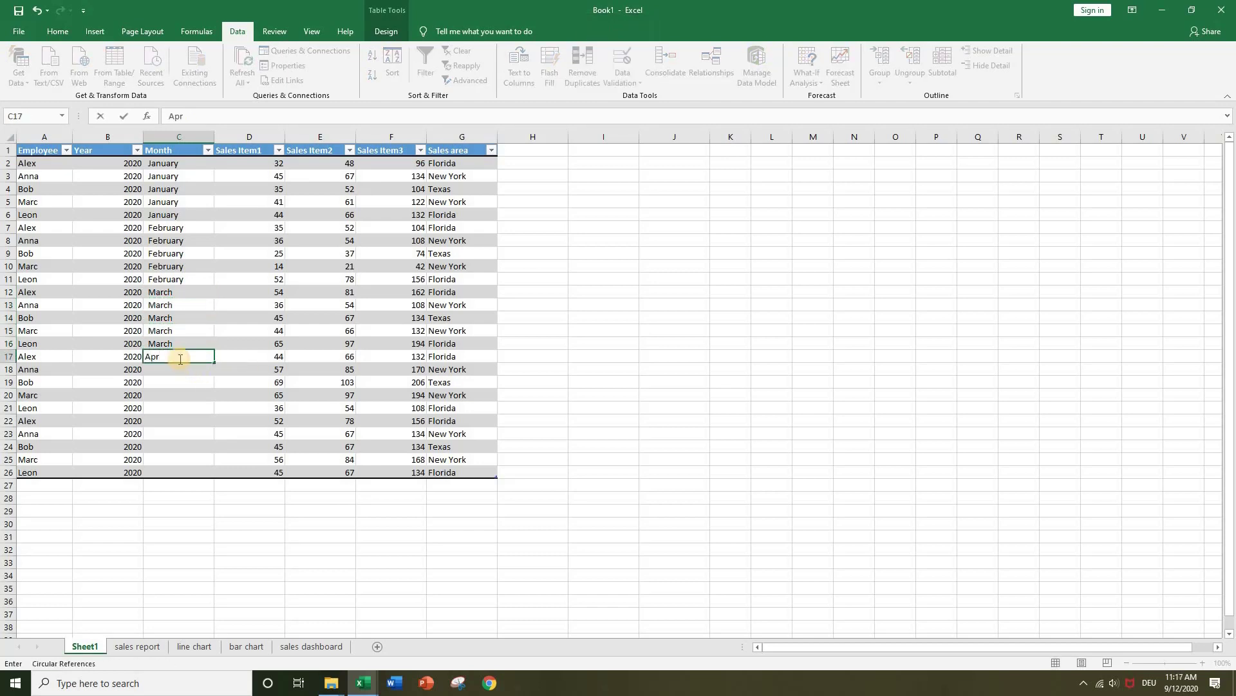
key(Return)
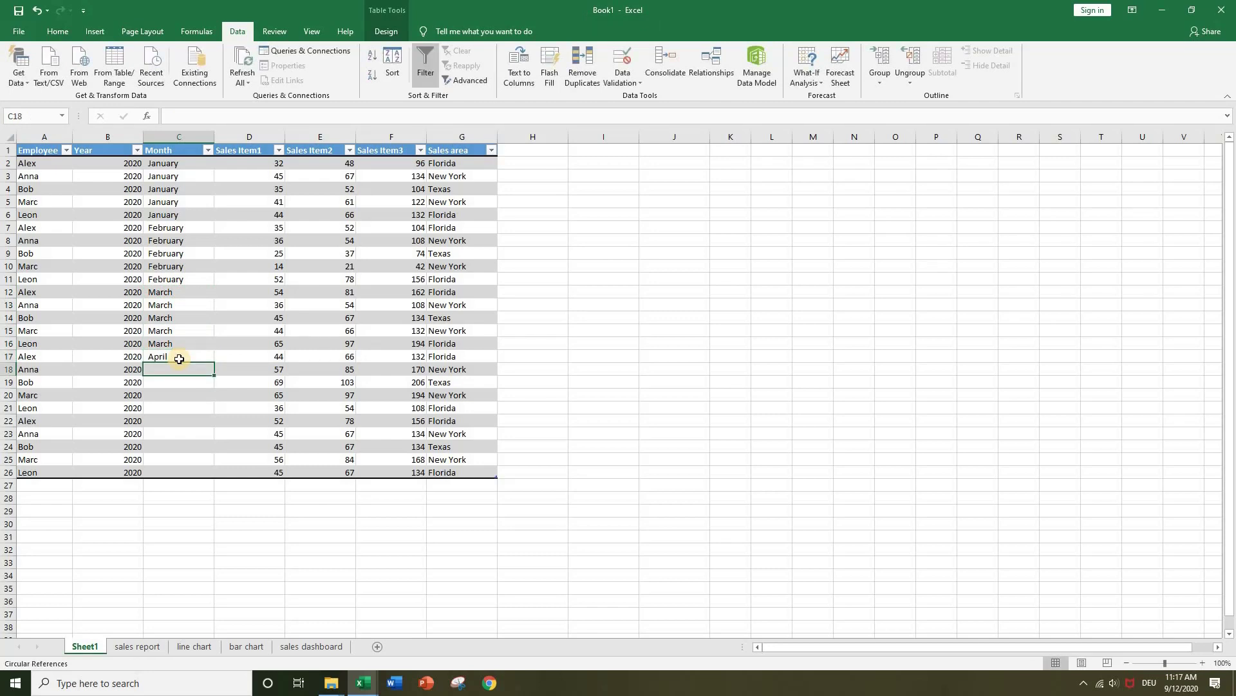
click(180, 359)
key(ctrl+c)
drag(184, 372, 183, 410)
key(ctrl+v)
Step: Enter May in cell C22, copy it into cells C23 to C26, and end the copy mode
click(167, 422)
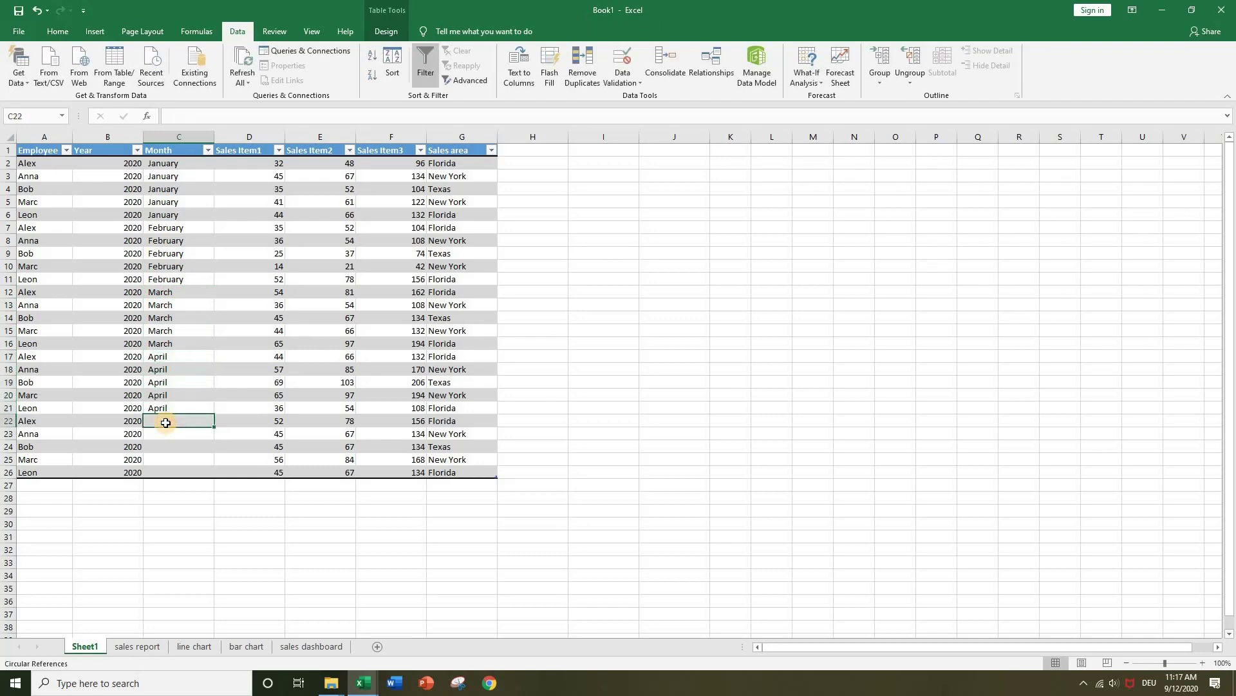
key(Caps_Lock)
text(M)
key(Caps_Lock)
text(ay)
key(ctrl+Return)
key(ctrl+c)
drag(169, 435, 186, 470)
key(ctrl+v)
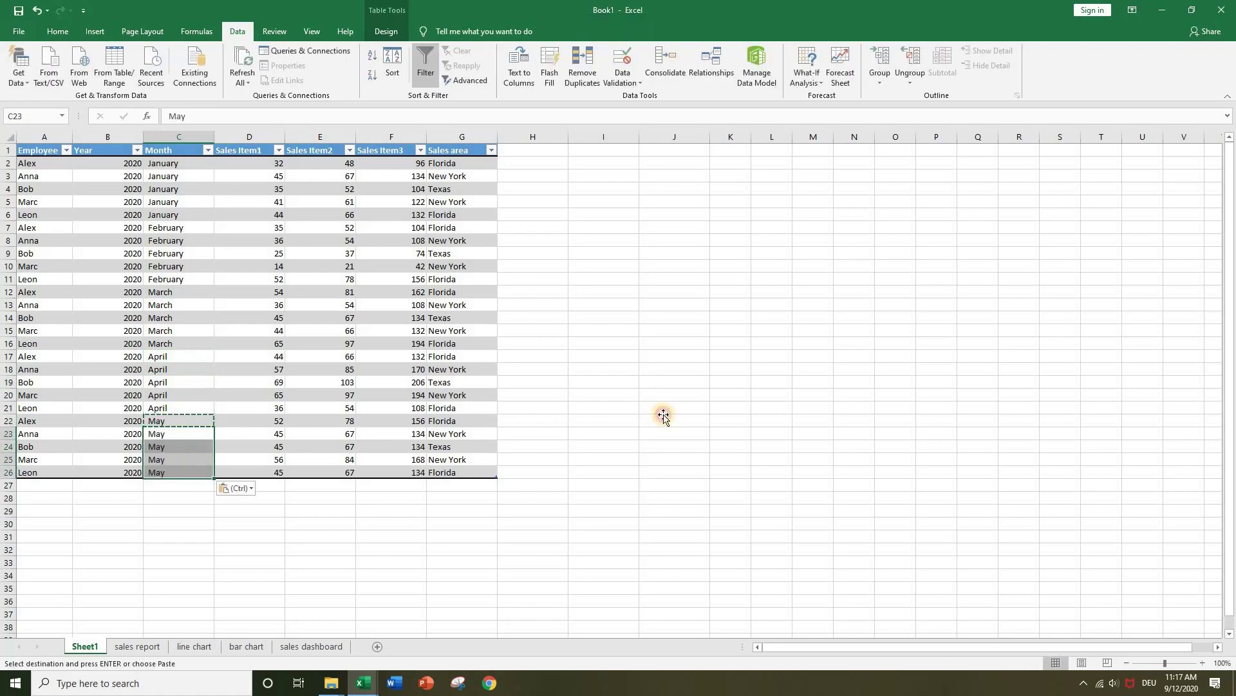
click(664, 419)
key(Escape)
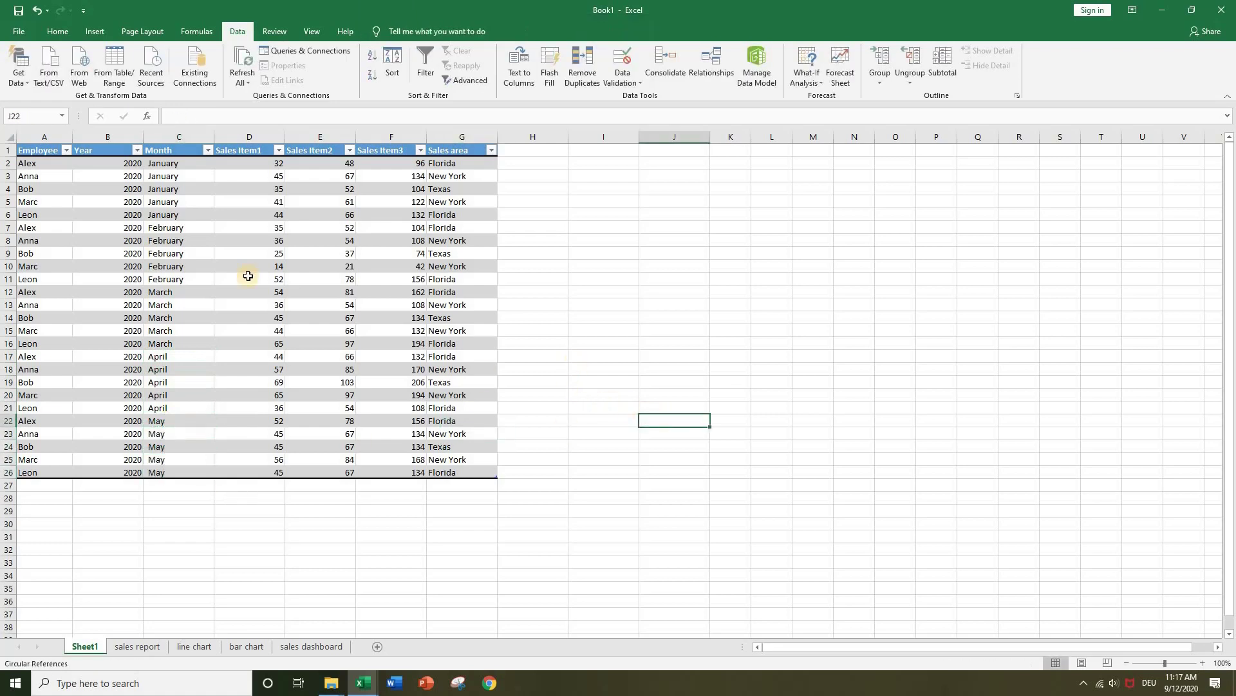
Step: Filter the Month column to January to check its employee rows, and select all months again
click(208, 150)
click(103, 291)
click(97, 327)
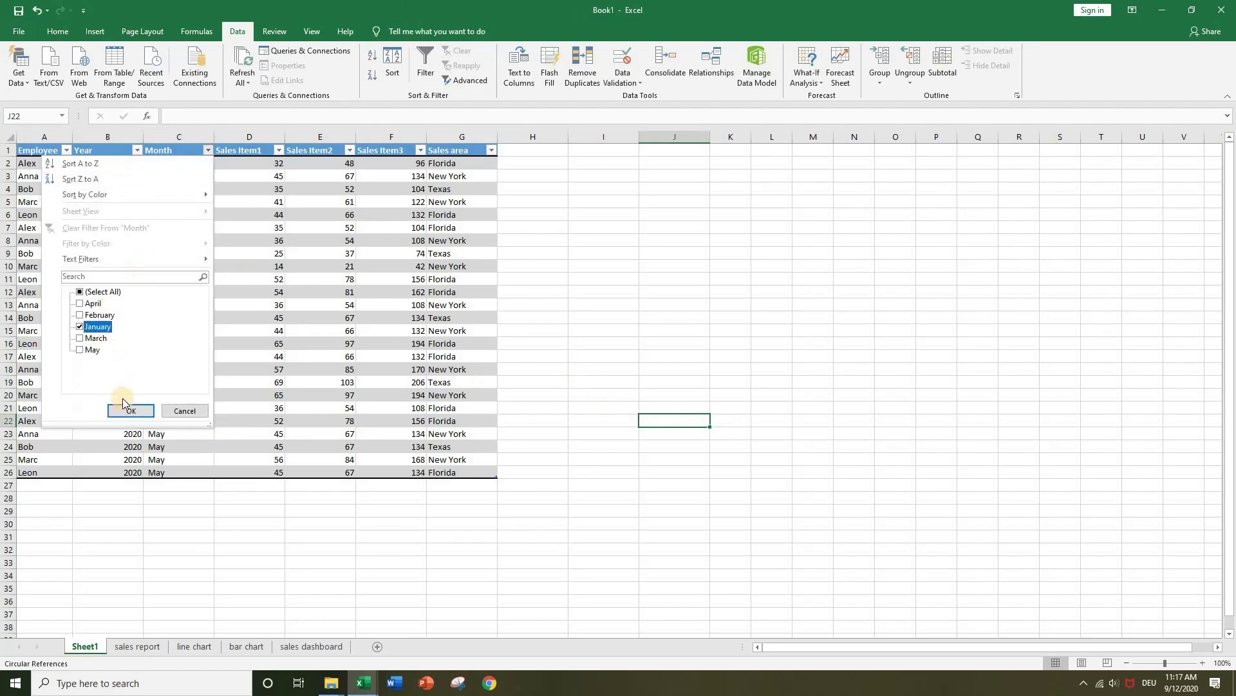
click(131, 410)
mouse_move(29, 163)
mouse_down()
mouse_move(30, 202)
mouse_move(50, 217)
mouse_move(45, 162)
mouse_up()
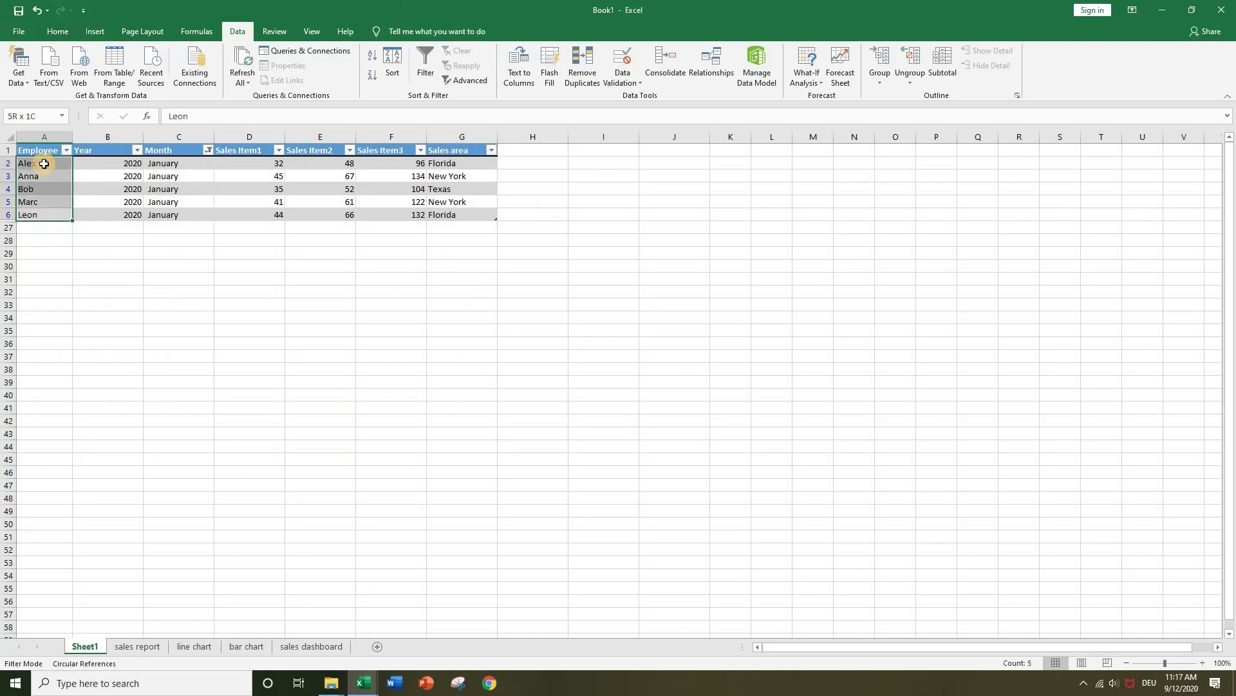
click(245, 310)
click(123, 202)
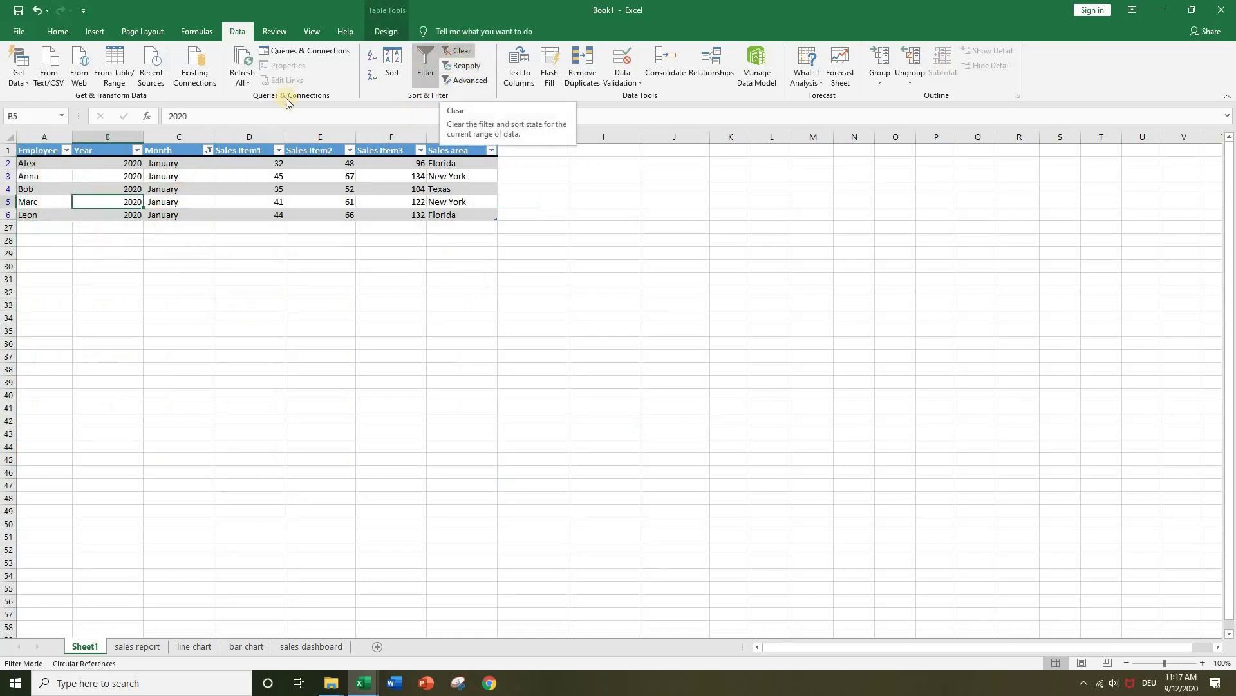
click(207, 150)
click(88, 294)
click(123, 413)
key(ctrl+a)
click(670, 343)
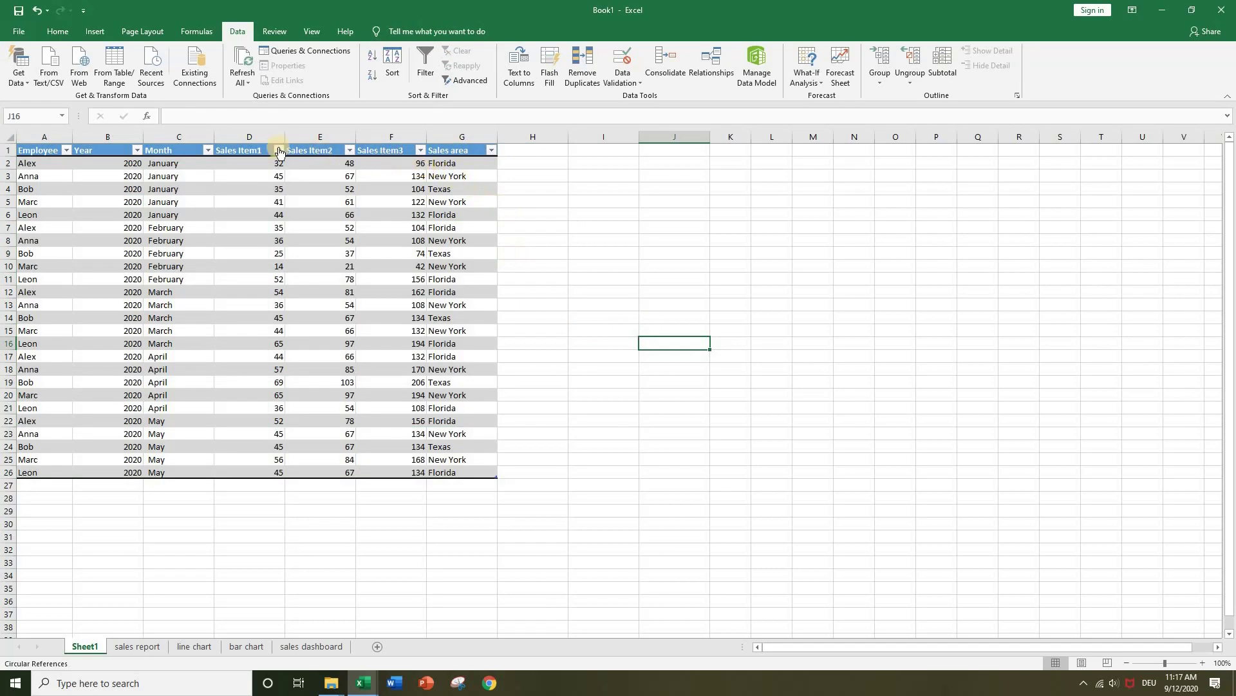
Step: Insert an empty table column between Sales Item1 and Sales Item2
click(305, 138)
right_click(305, 138)
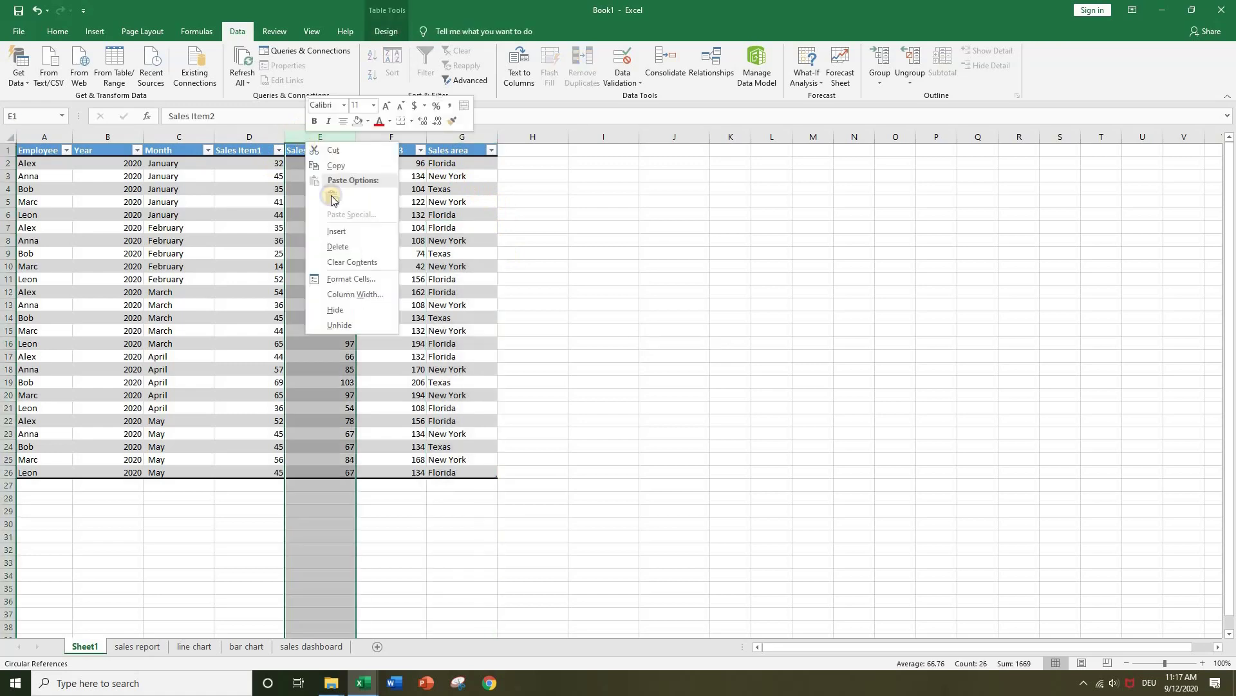
click(354, 229)
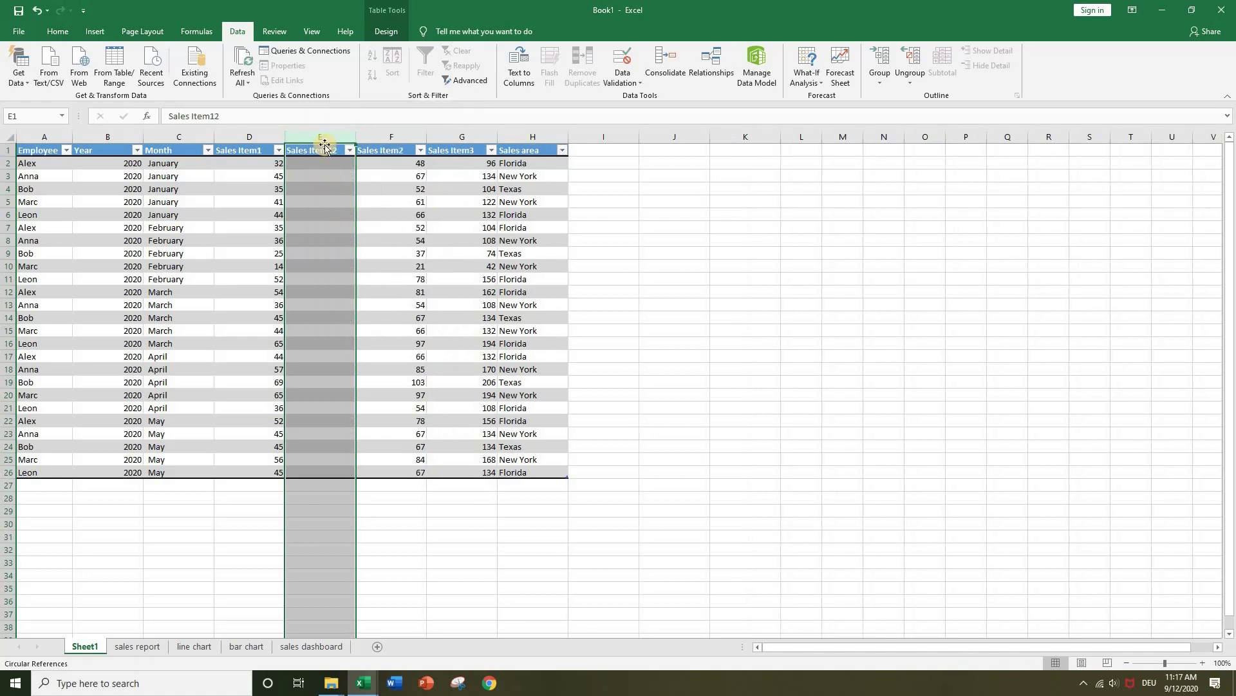
click(758, 227)
click(336, 133)
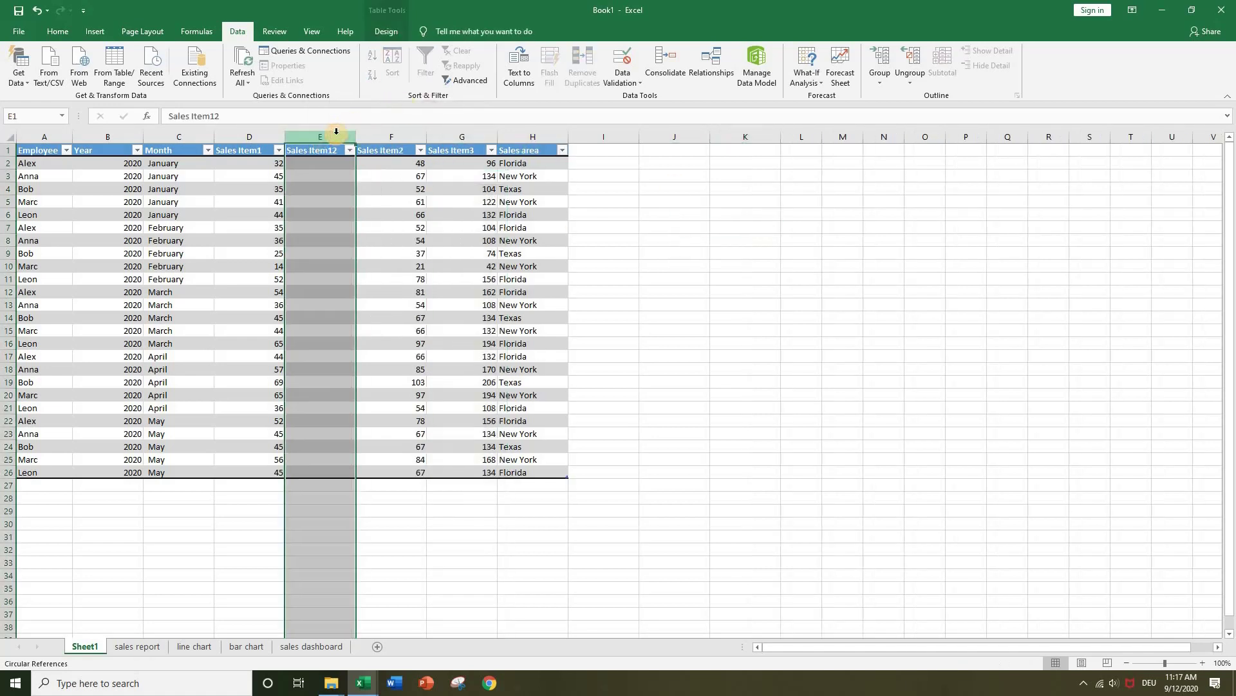
right_click(336, 134)
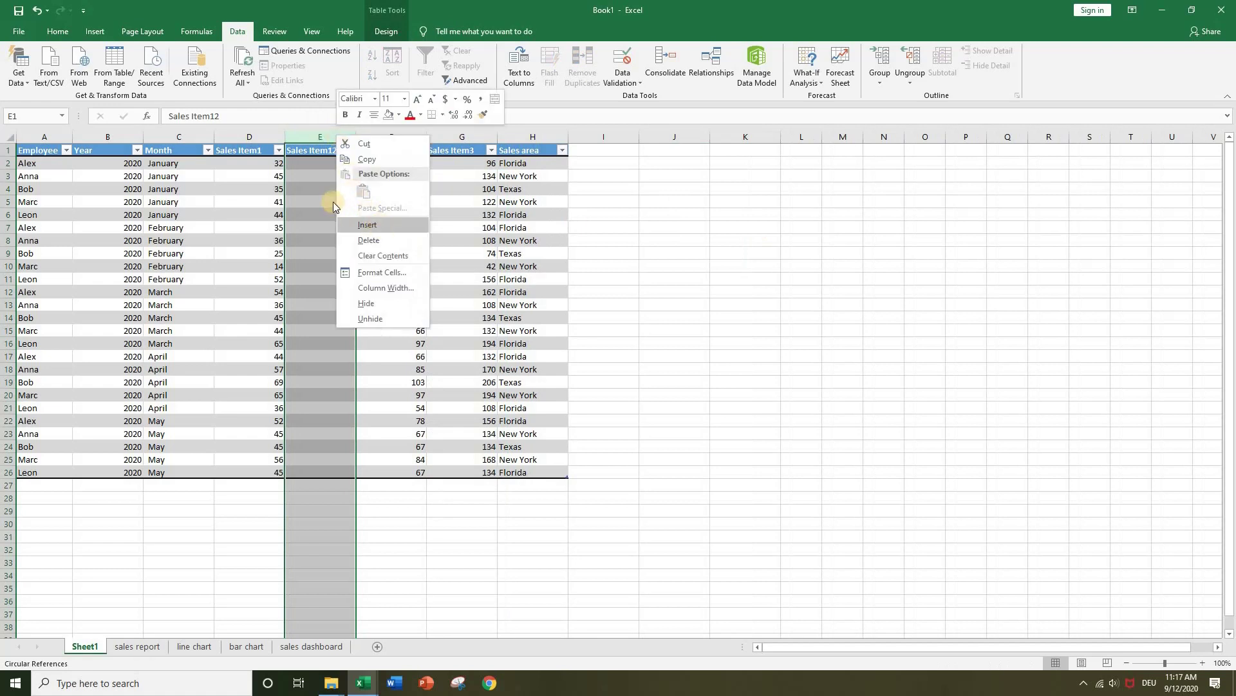
click(305, 173)
Step: Rename the header in cell E1 as "Sales Item1 amount" and fit the column width to it
click(308, 153)
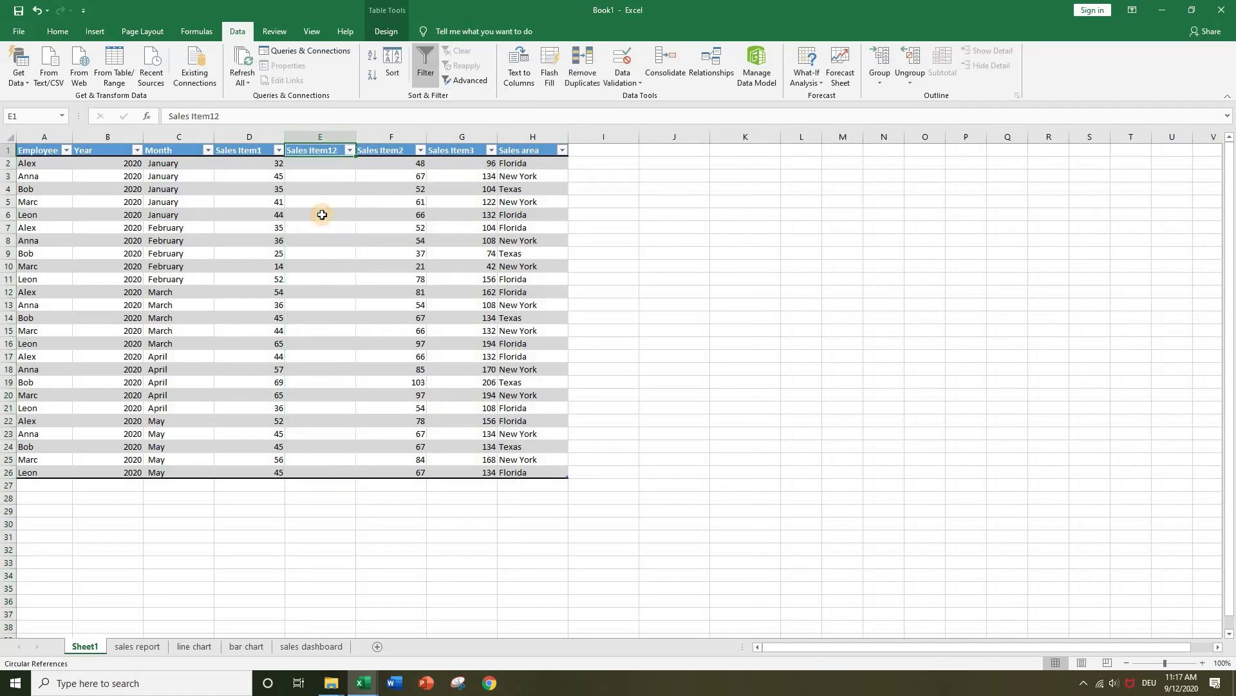
click(247, 122)
click(213, 122)
double_click(215, 120)
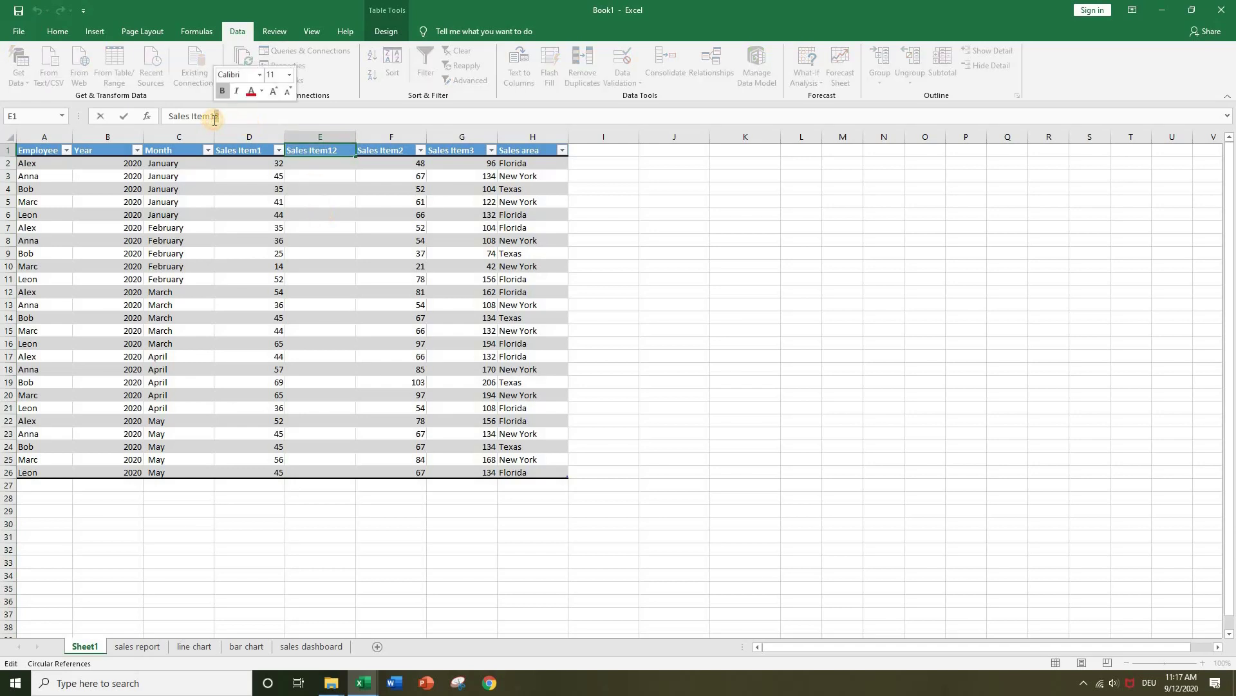
key(BackSpace)
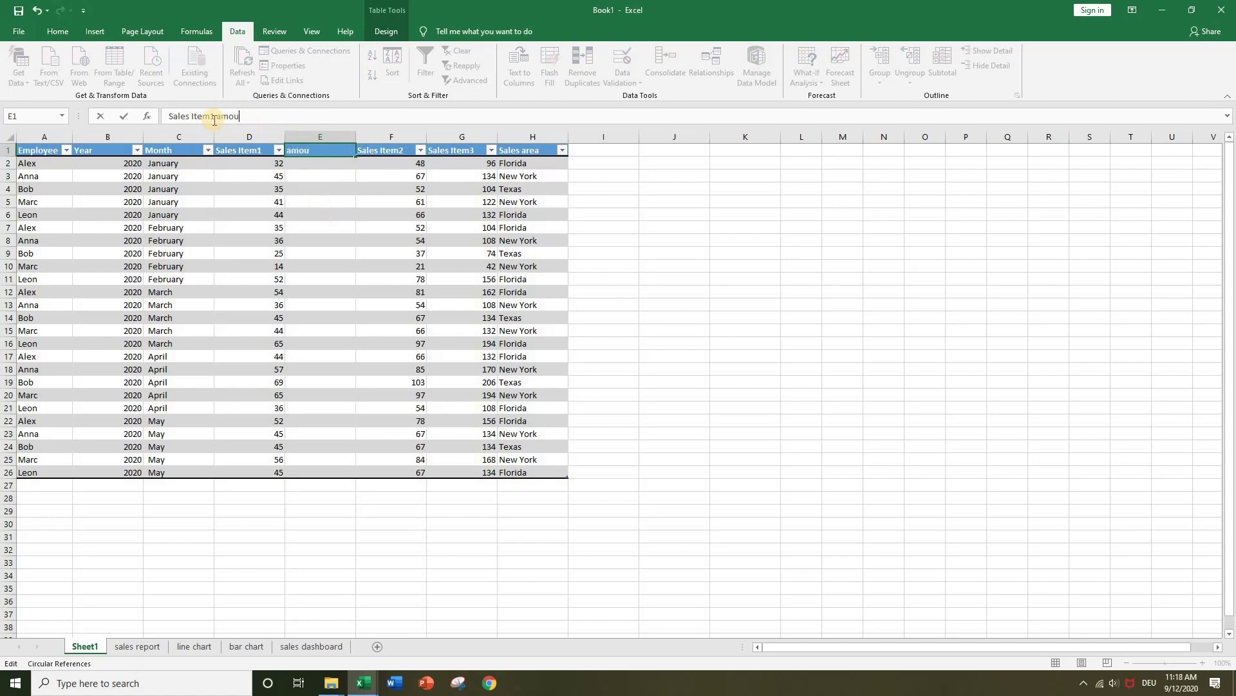
key(Return)
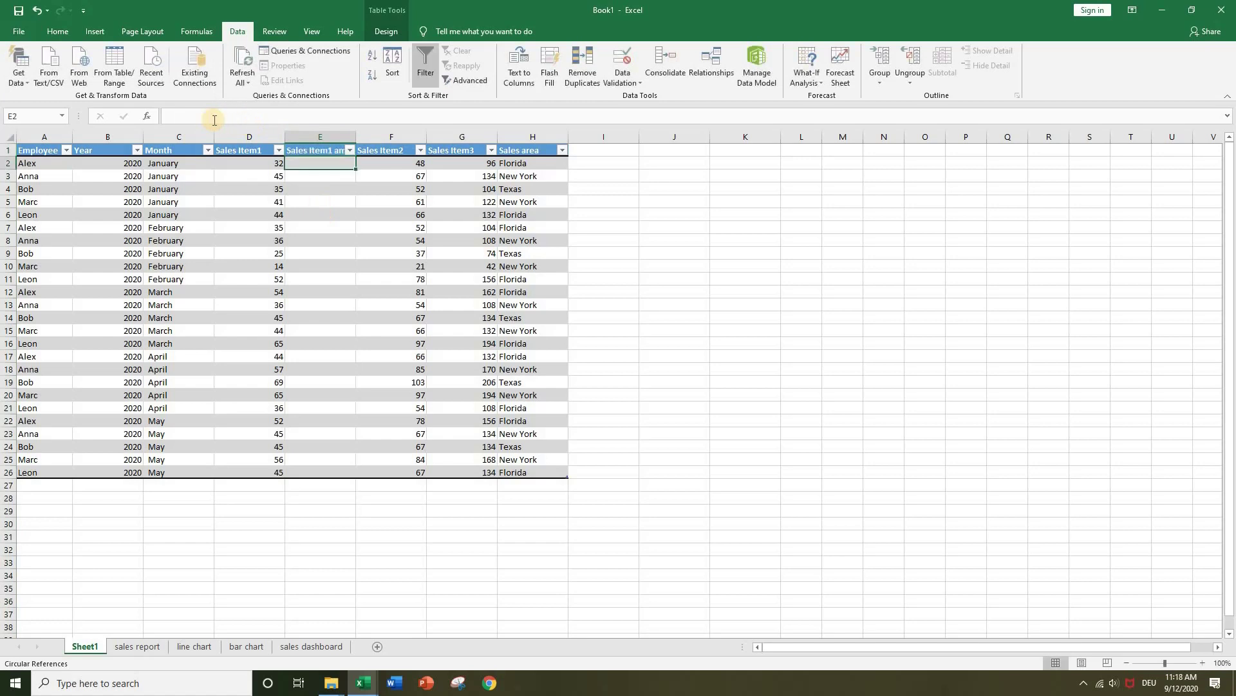
click(313, 150)
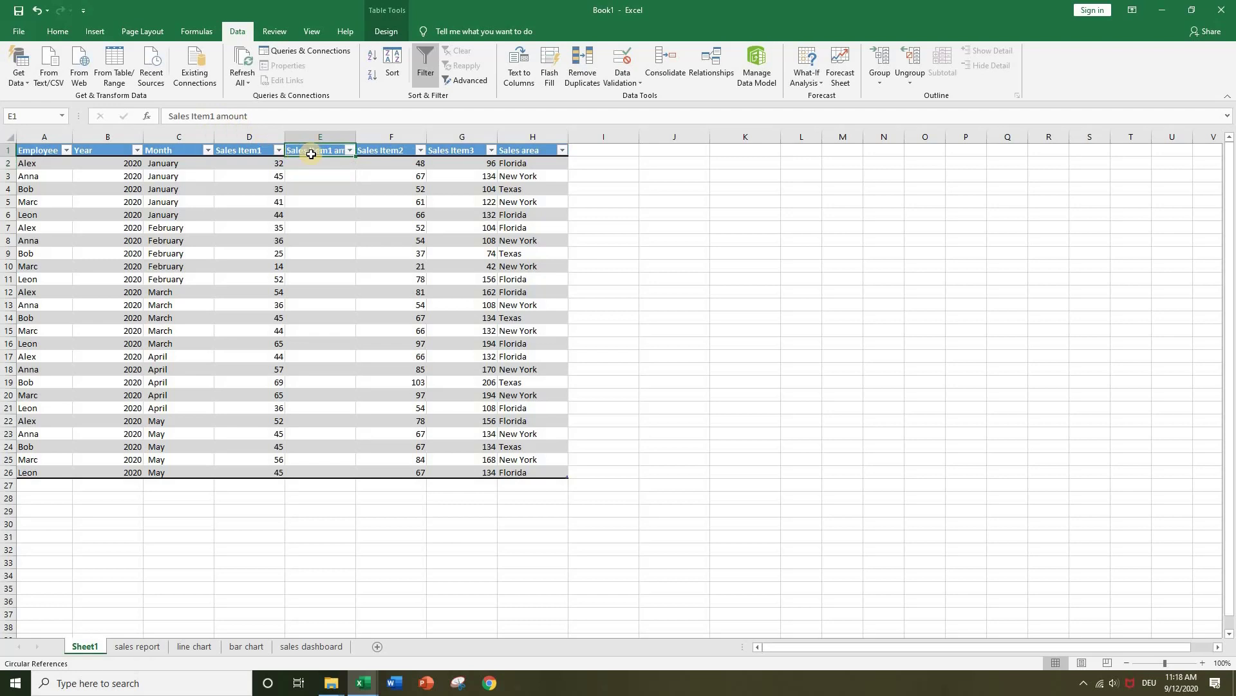
double_click(355, 137)
click(417, 171)
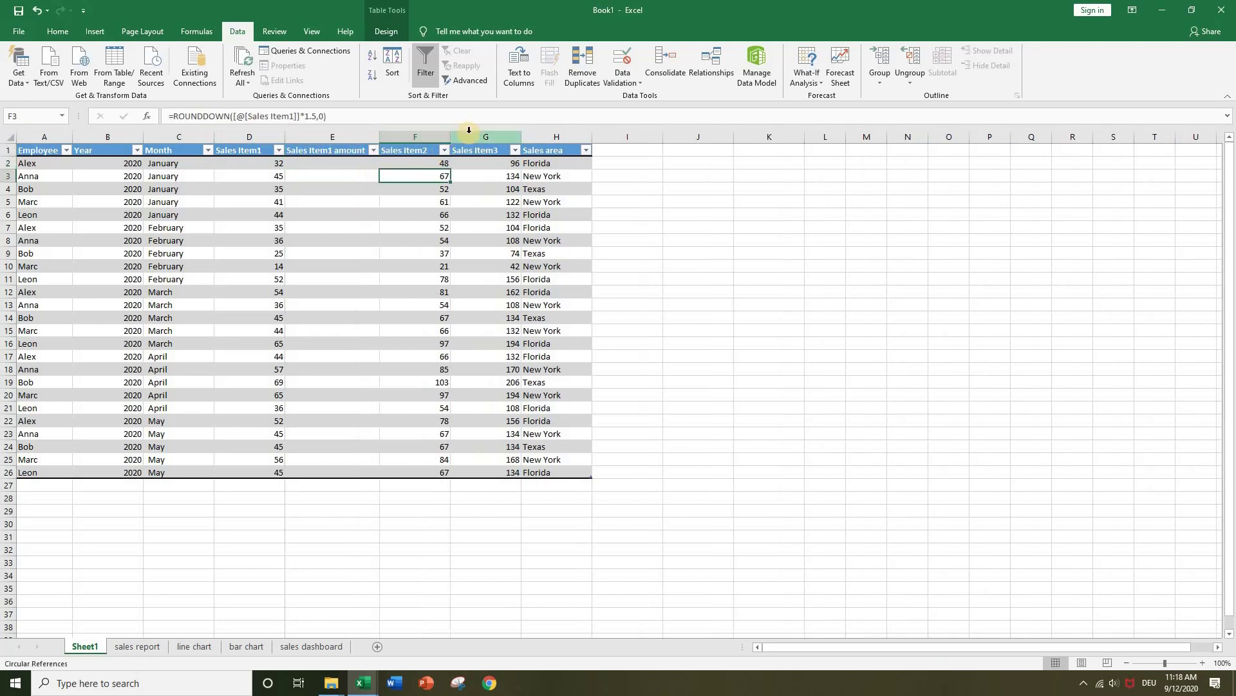
Step: Insert one empty table column before Sales Item3 and another before Sales area
right_click(458, 134)
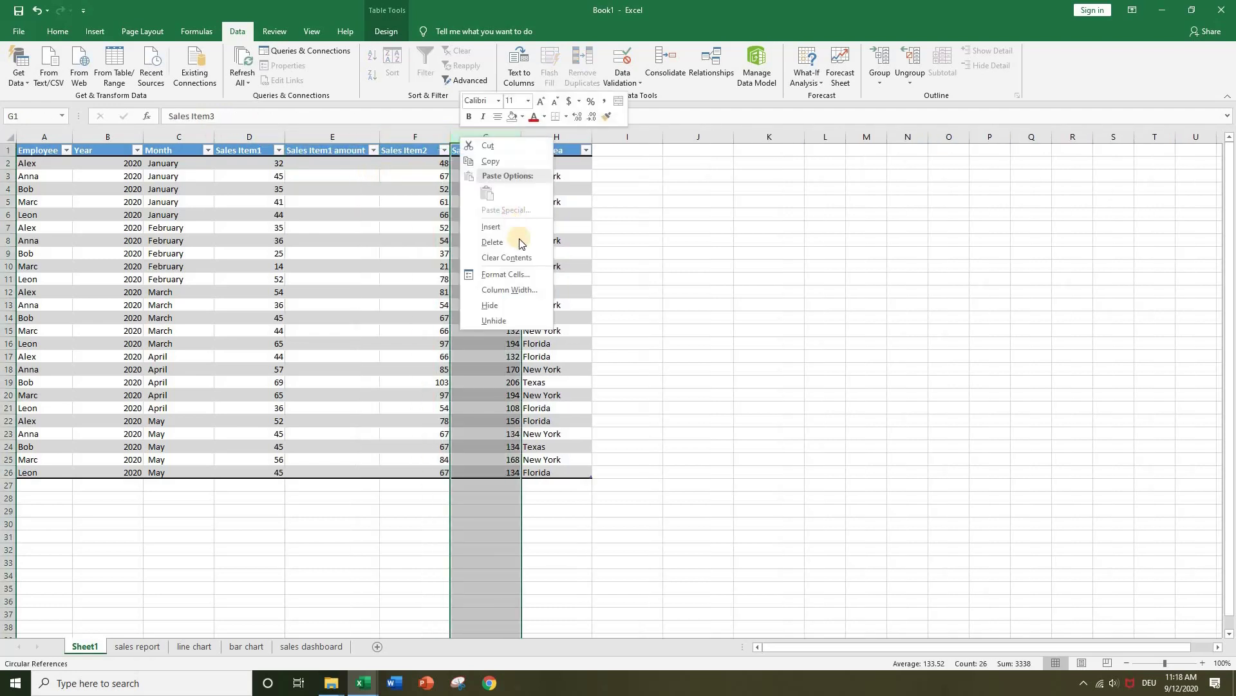
click(510, 238)
drag(491, 204, 489, 212)
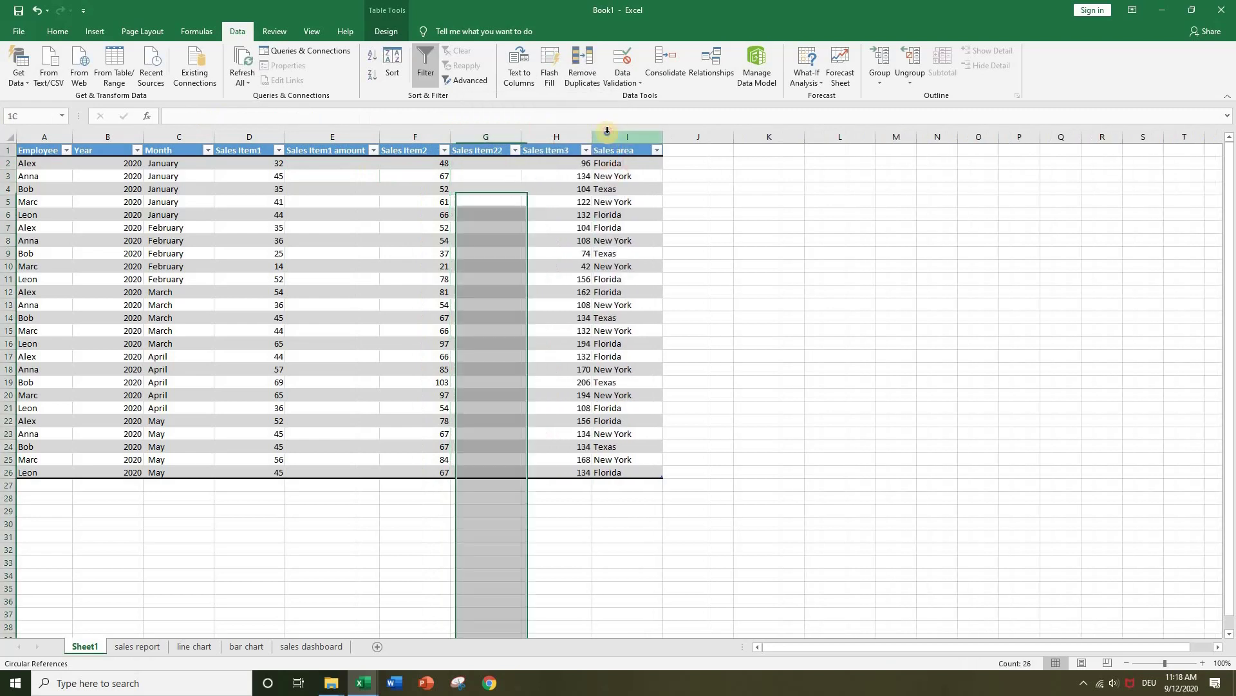
right_click(627, 135)
click(651, 219)
Step: Rename the header of the empty column after Sales Item2 as "Sales Item2 amount"
click(491, 136)
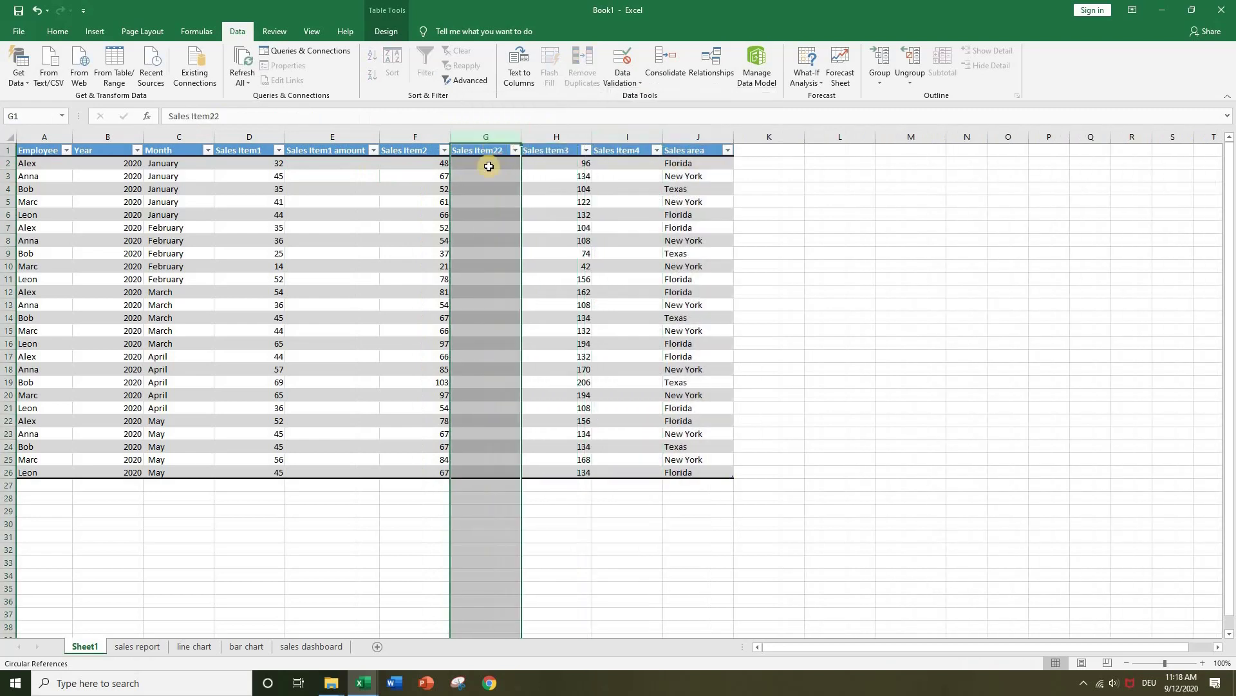
click(475, 152)
click(290, 115)
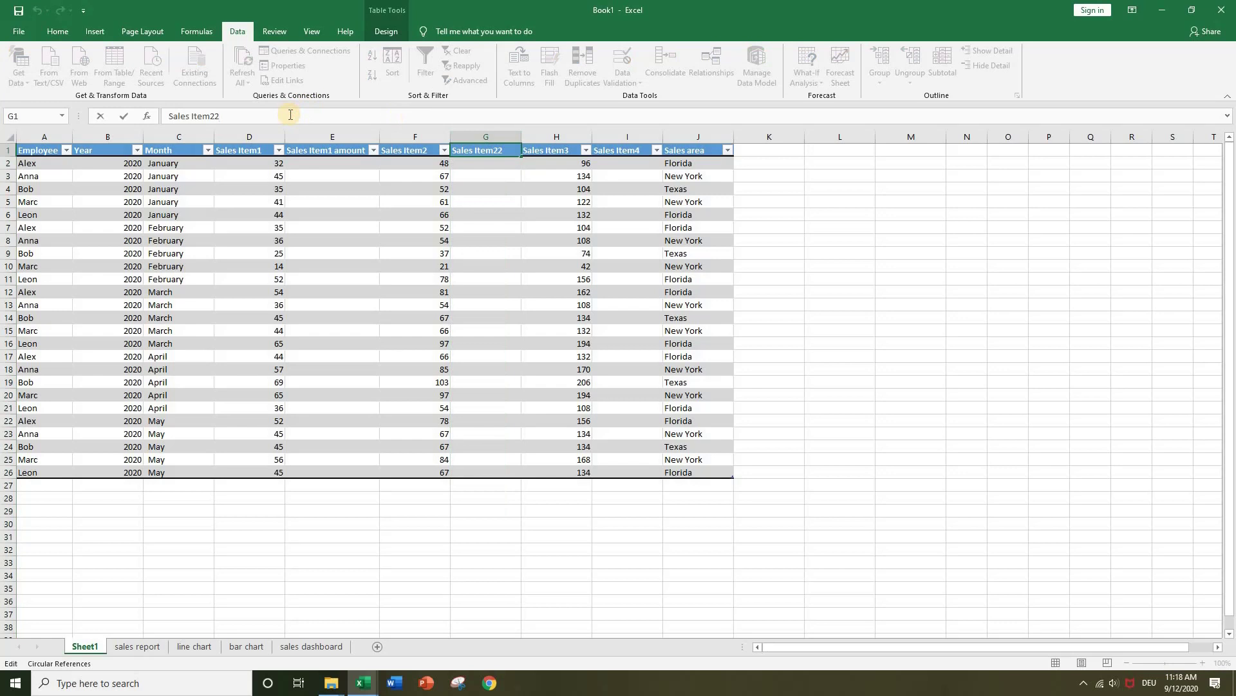
text(amount)
key(Return)
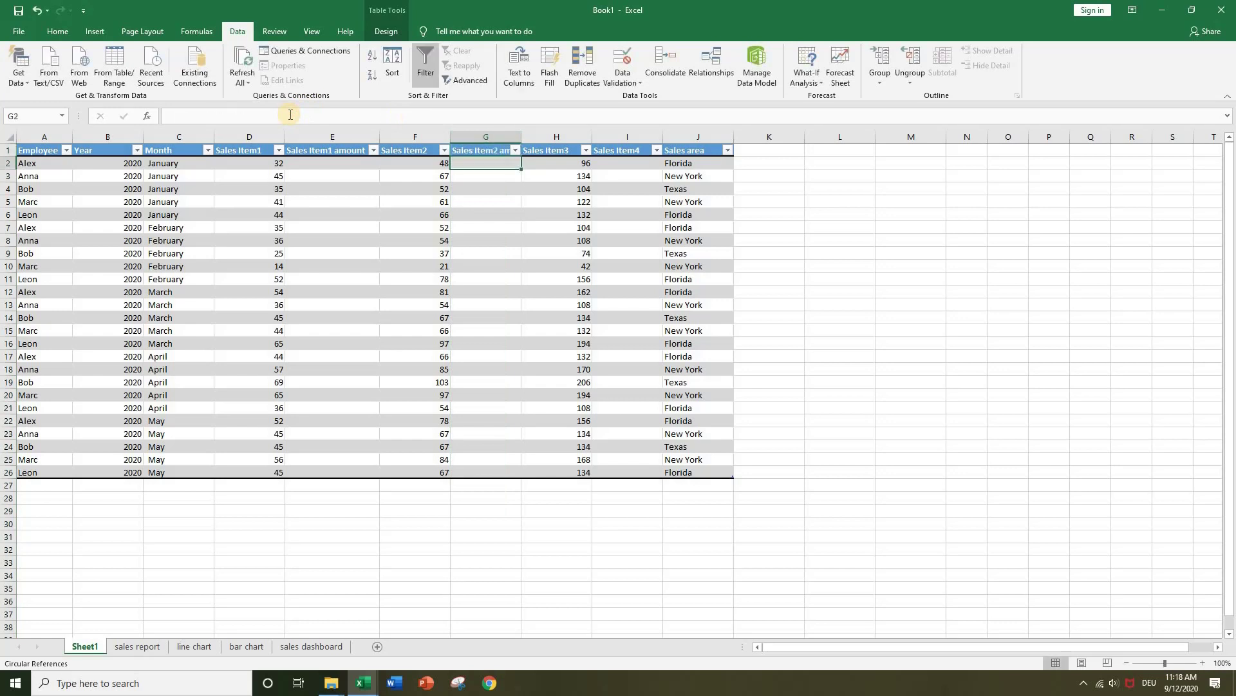
Step: Rename the header of the empty column after Sales Item3 as "Sales Item3 amount"
key(Up)
key(Right)
key(Right)
click(249, 120)
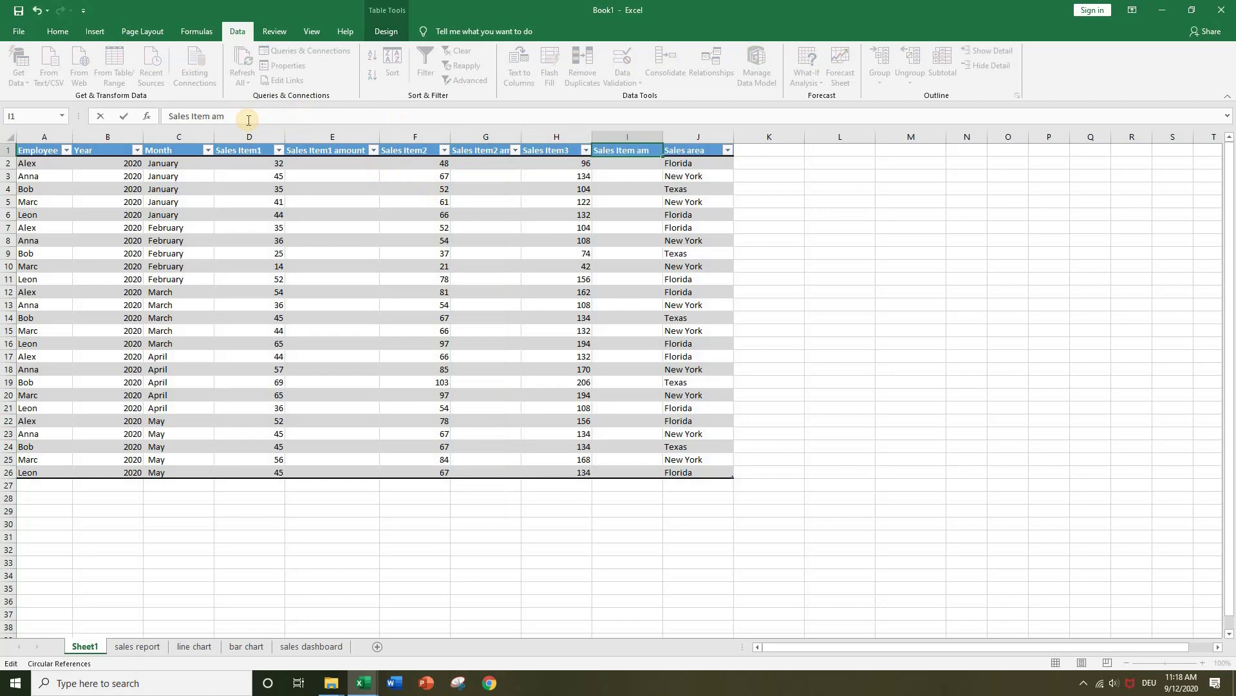
click(215, 117)
text(nt)
key(Return)
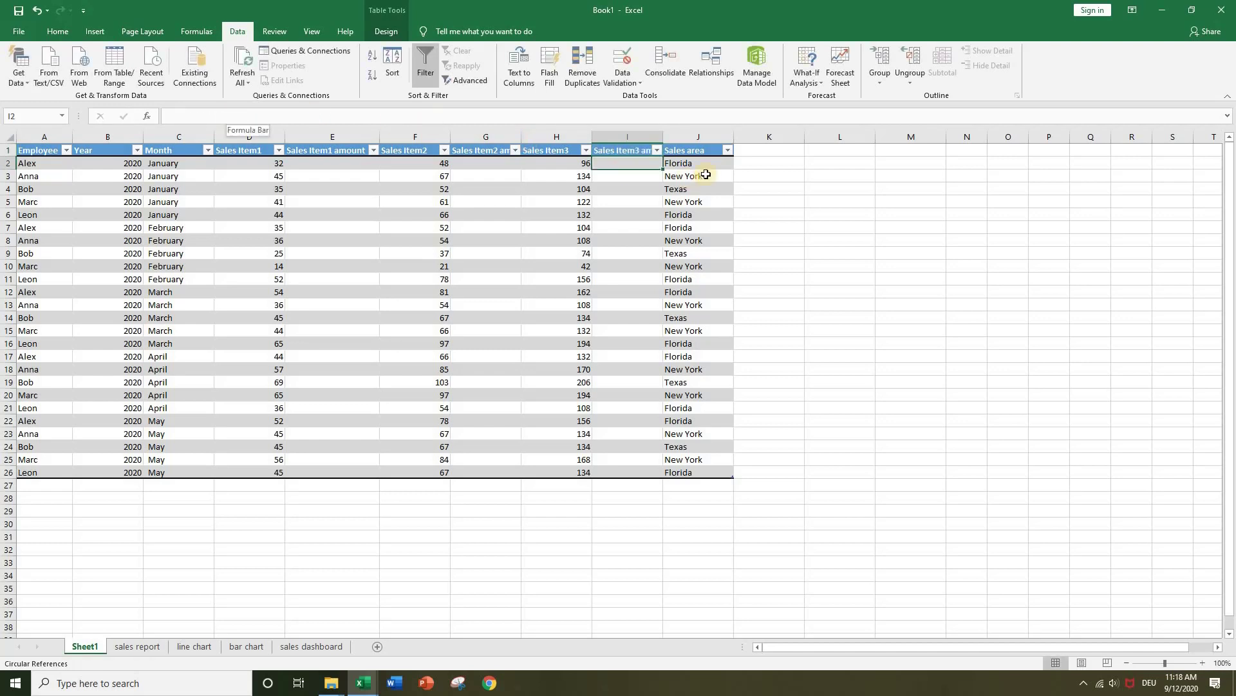
click(605, 292)
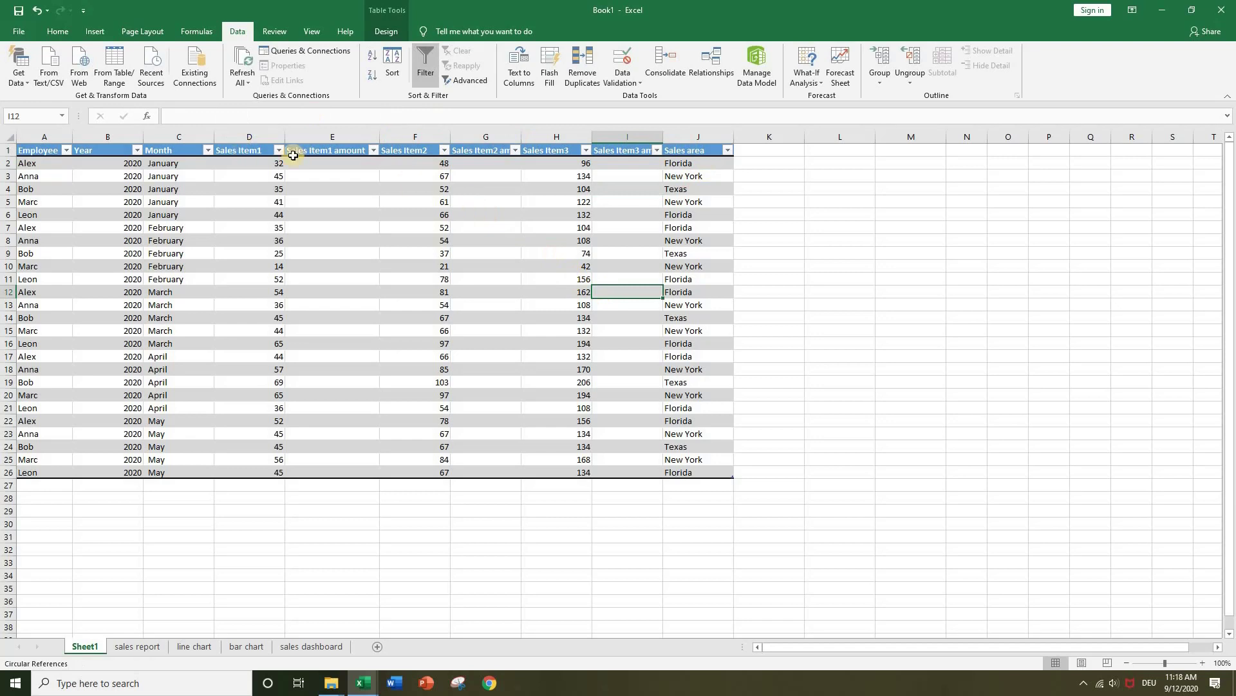
Step: Fit the widths of columns A to J to their contents
drag(695, 137, 45, 151)
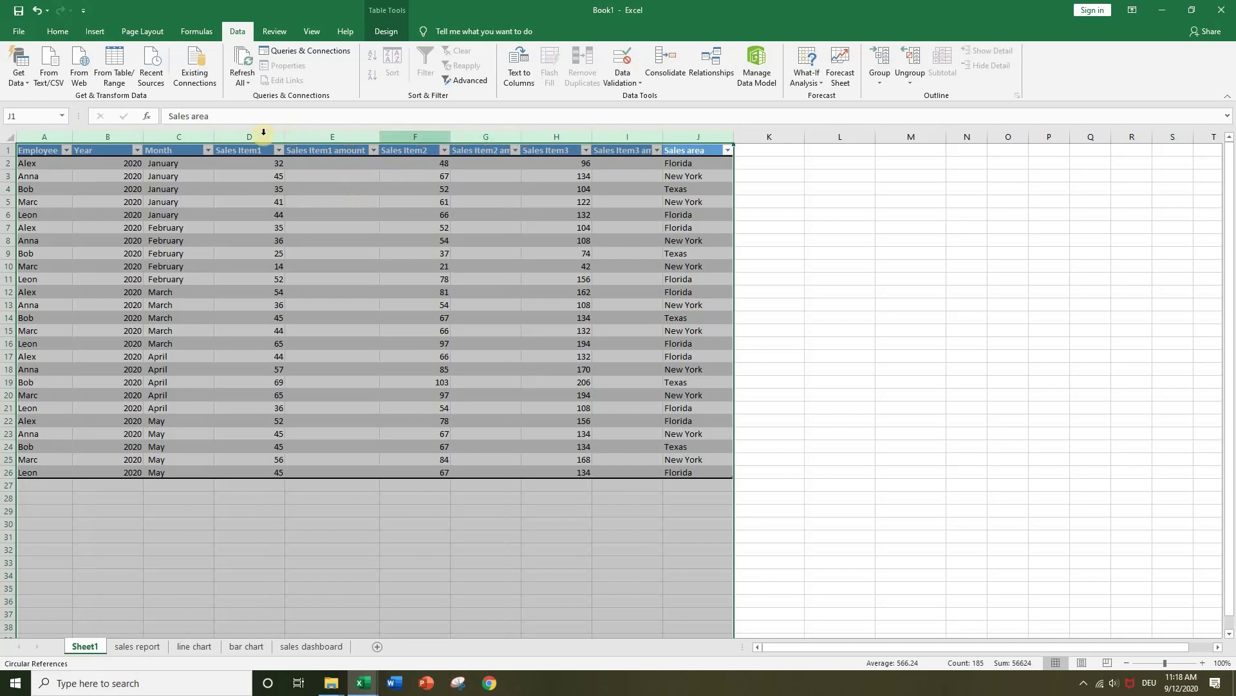
double_click(72, 135)
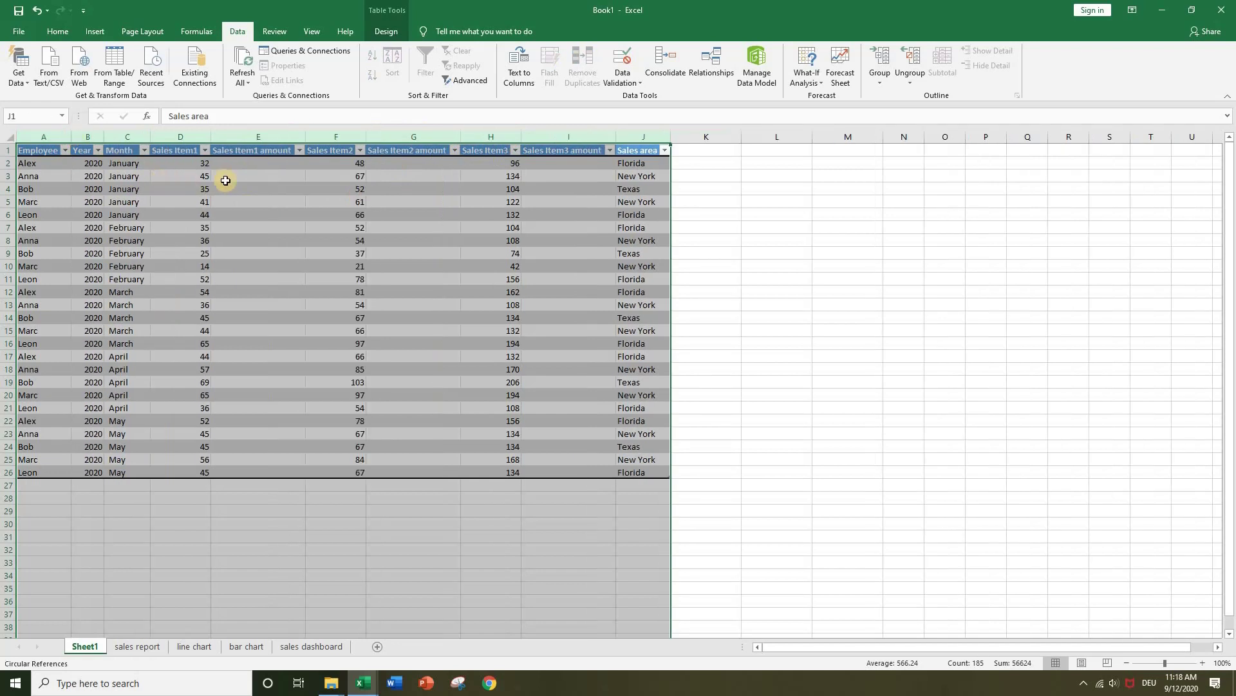
click(554, 176)
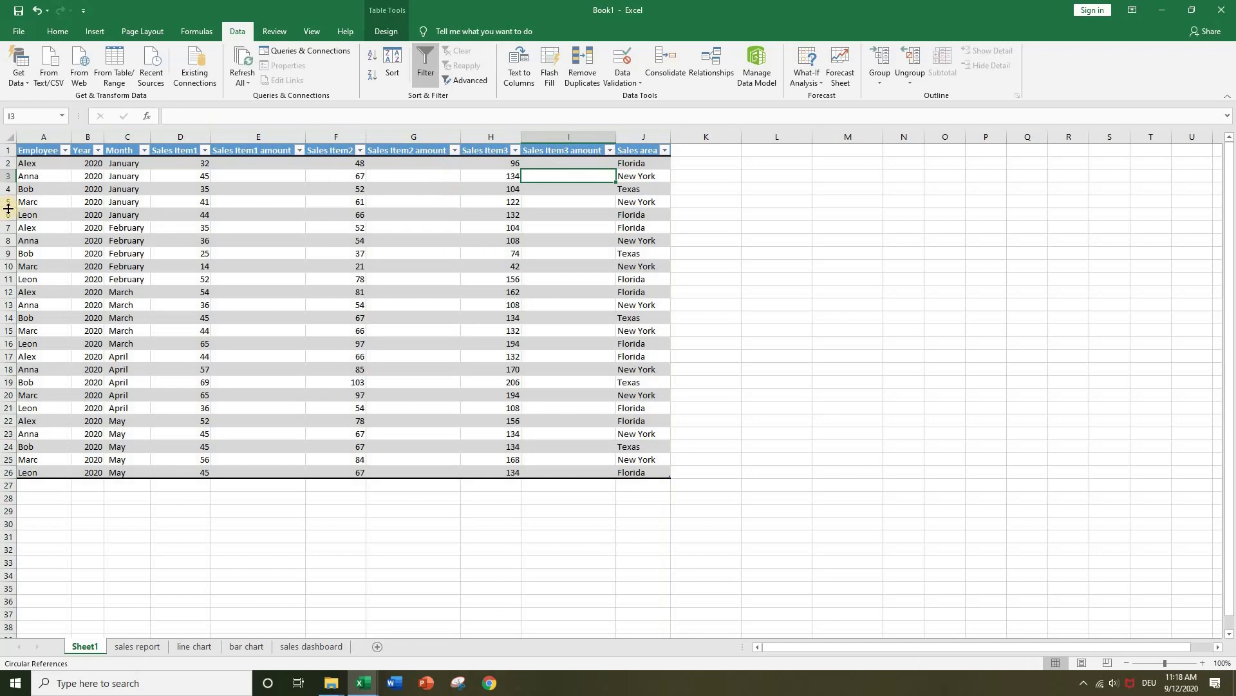
Step: Enlarge rows 2 and 3 by hand, and fit rows 2 to 8 to their contents again
drag(14, 192, 9, 263)
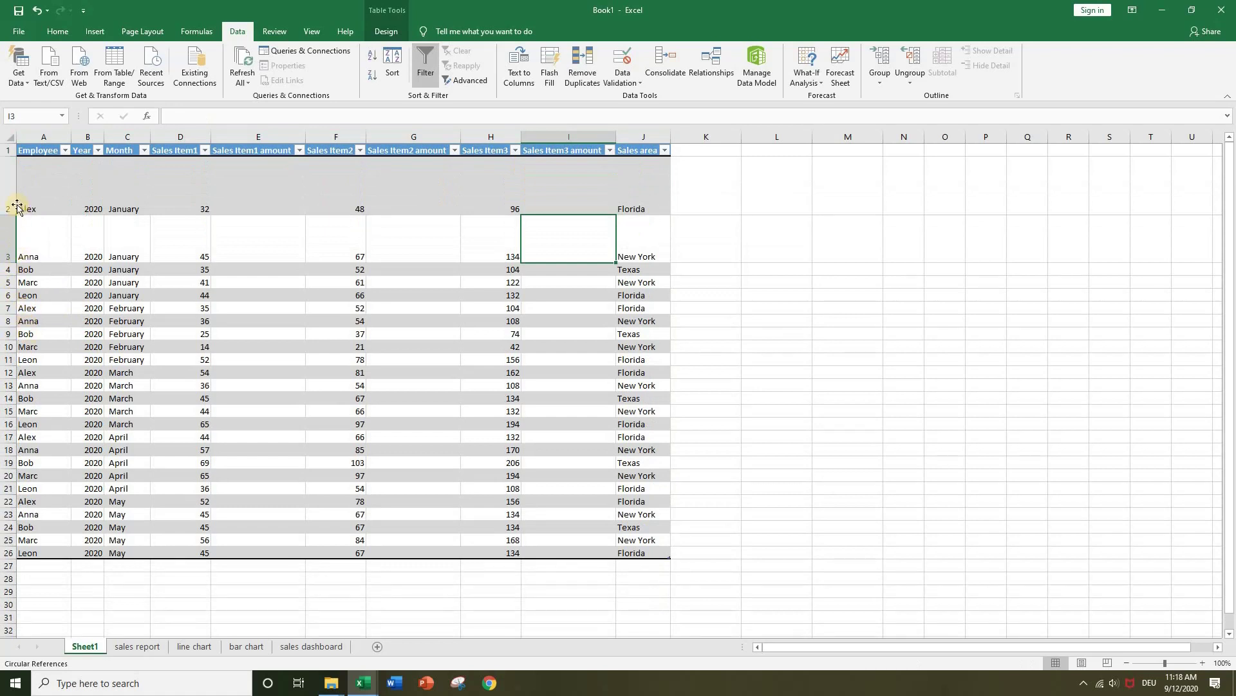
drag(13, 194, 4, 322)
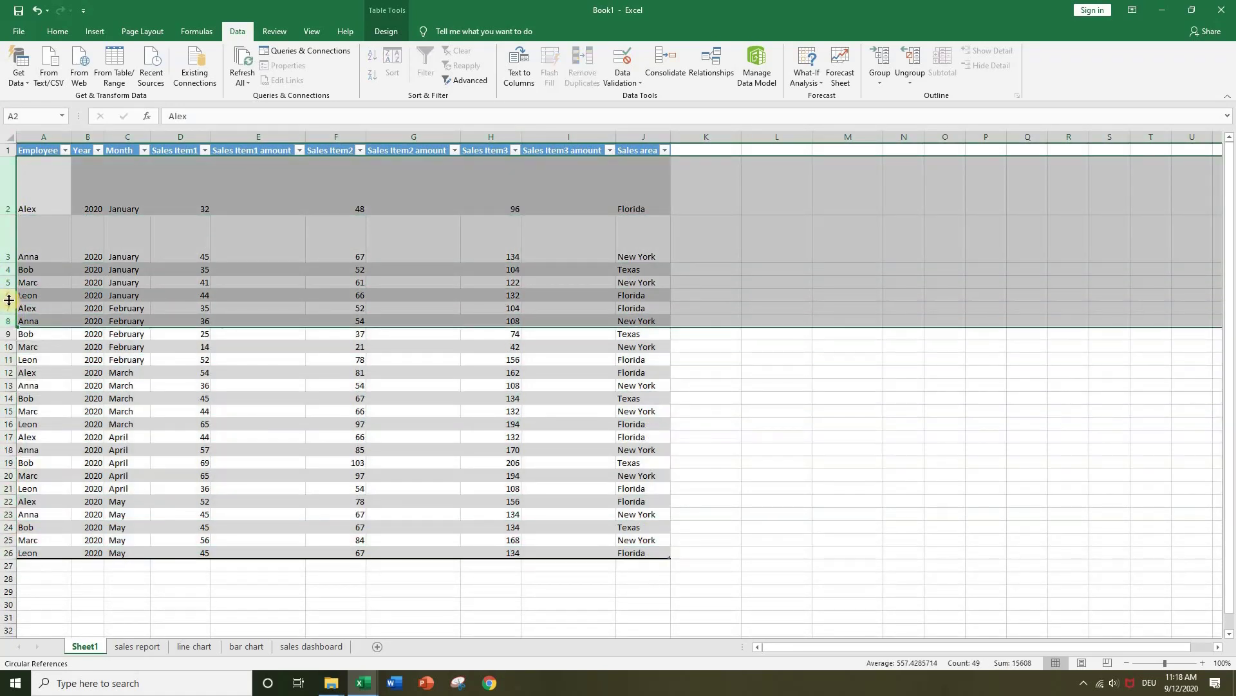
double_click(5, 327)
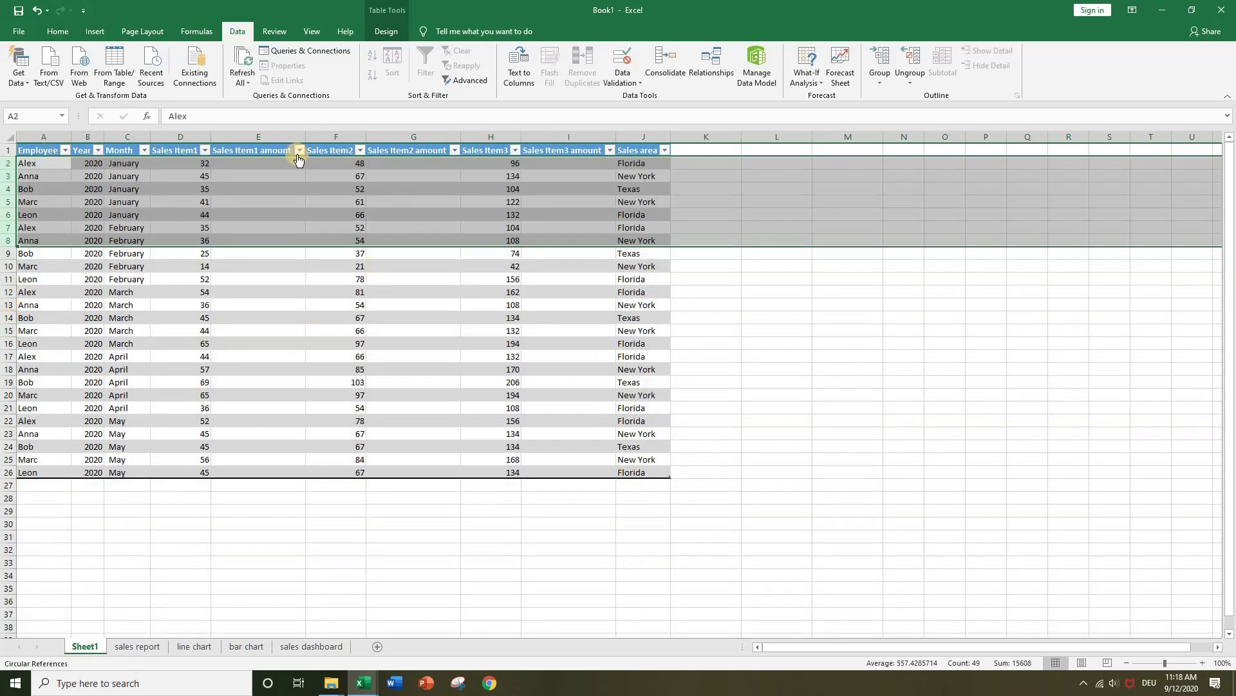
click(275, 176)
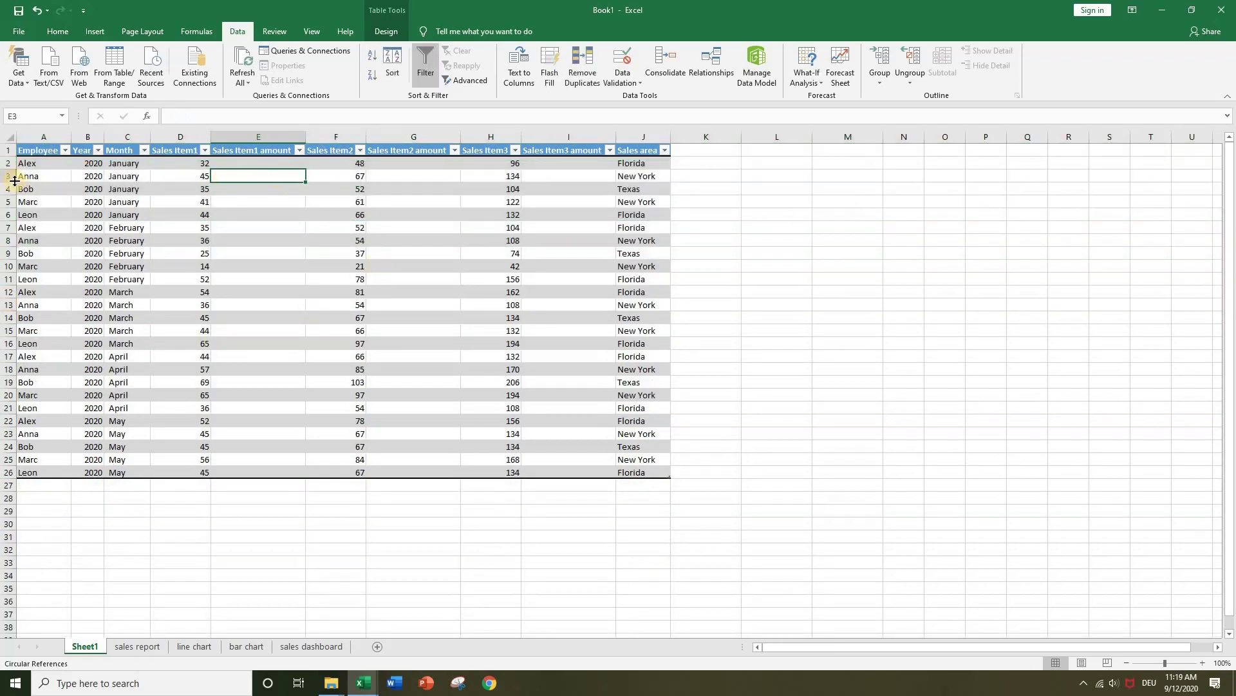
Step: Set the height of rows 2 to 7 to 20
drag(4, 163, 5, 228)
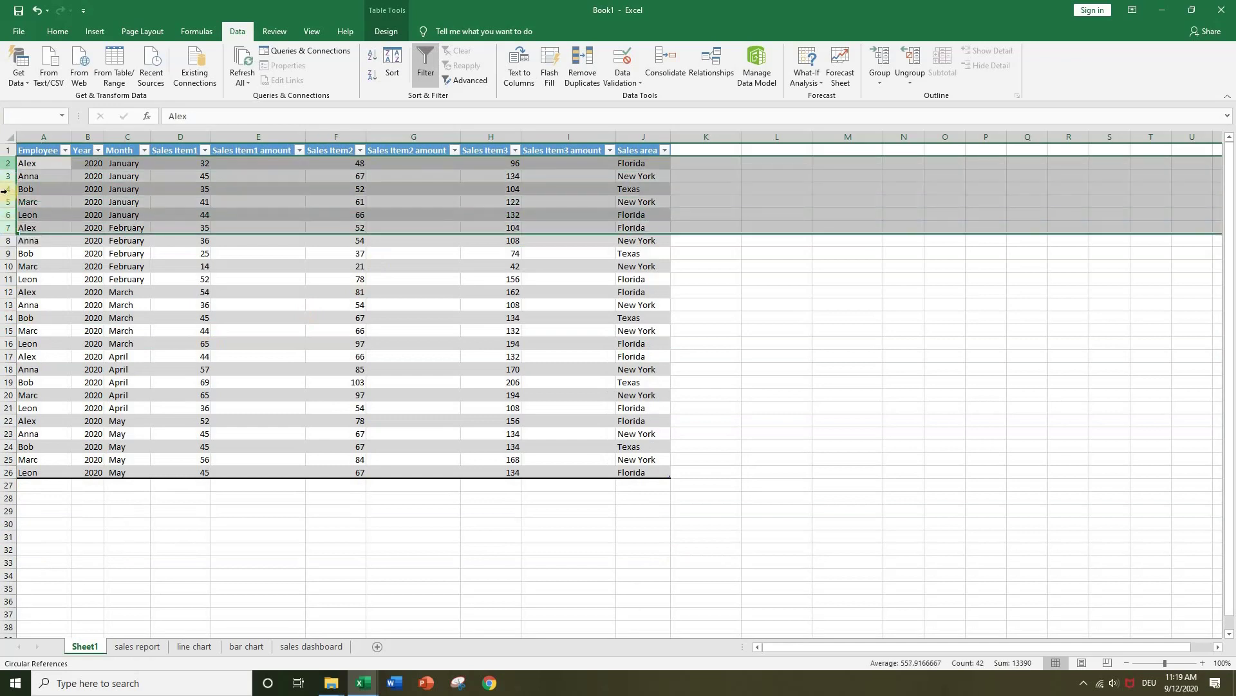
right_click(8, 193)
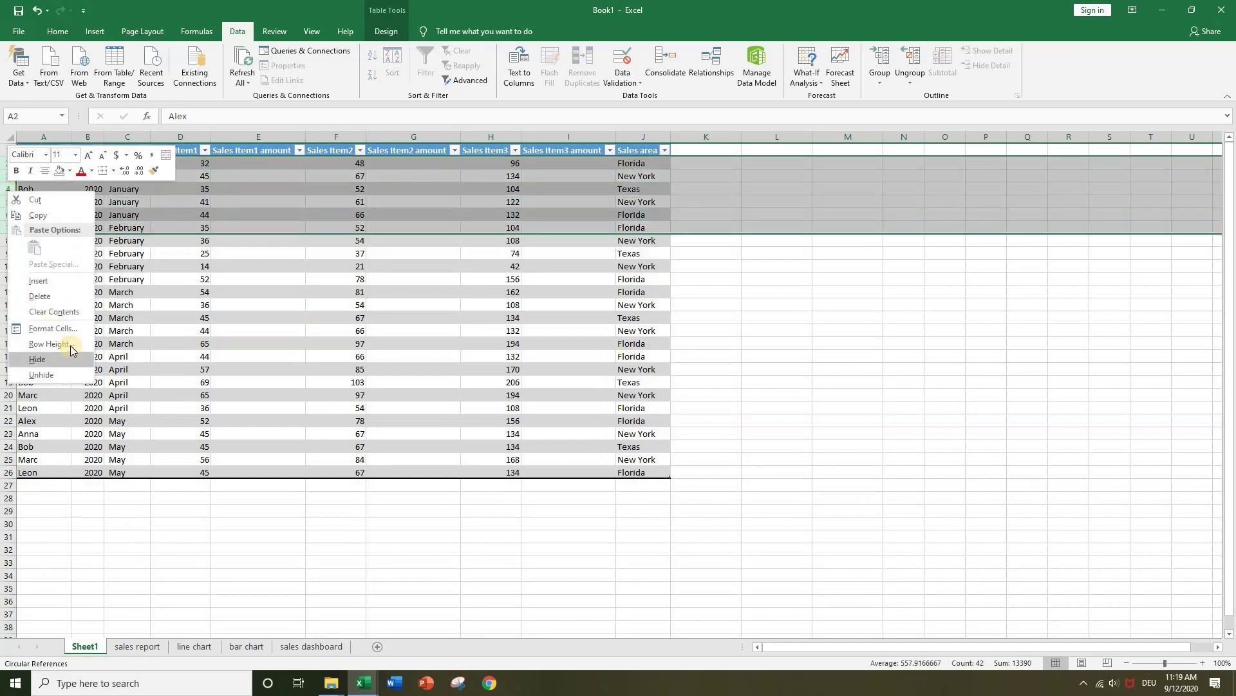
click(51, 343)
text(20)
key(Return)
click(145, 340)
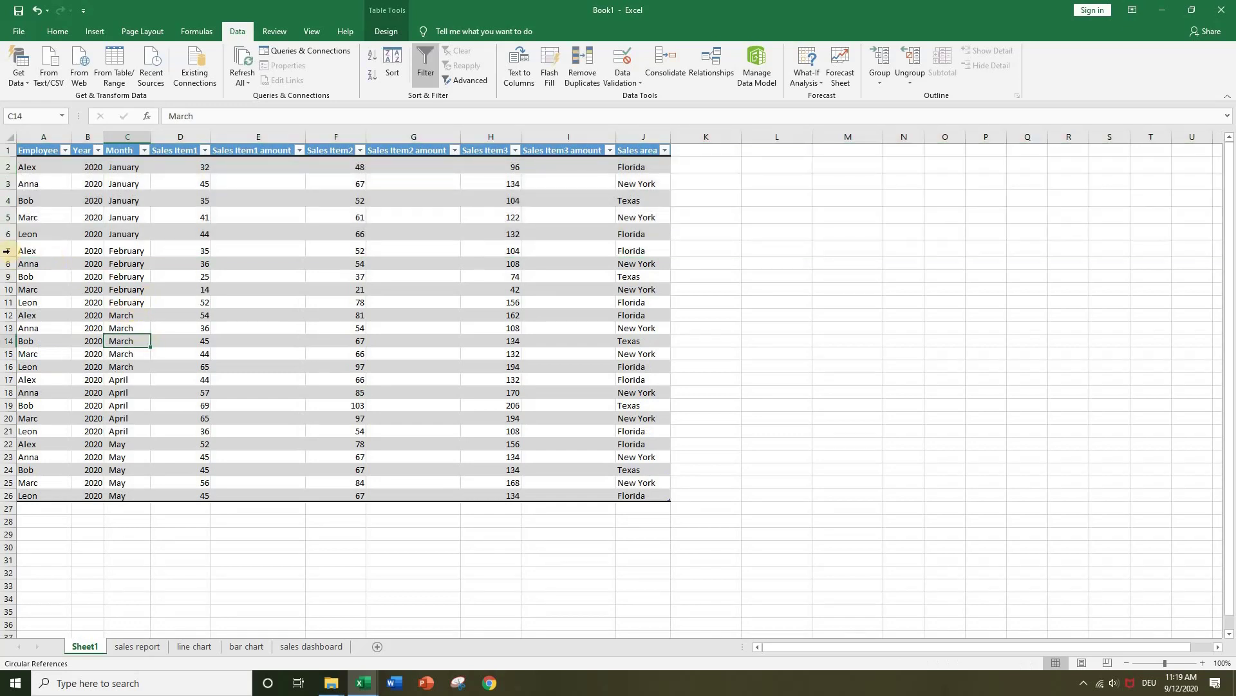
Step: Set the height of all table data rows, 2 to 26, to 20
drag(9, 167, 11, 494)
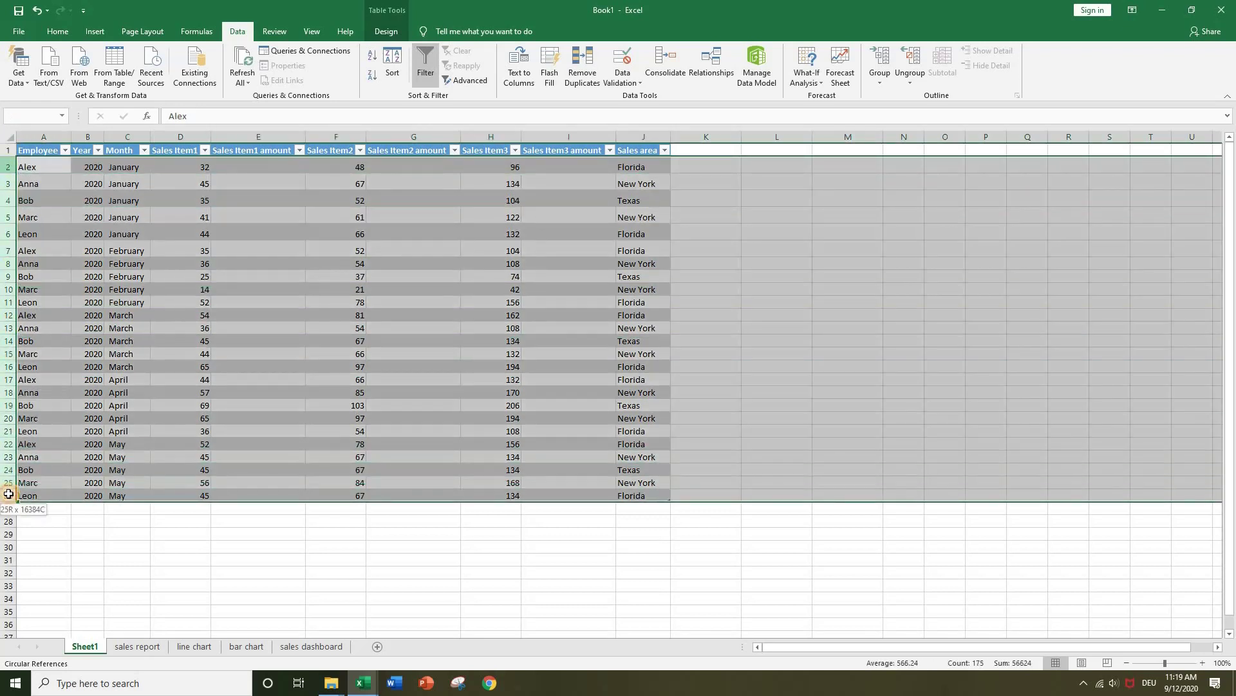
right_click(11, 481)
click(51, 436)
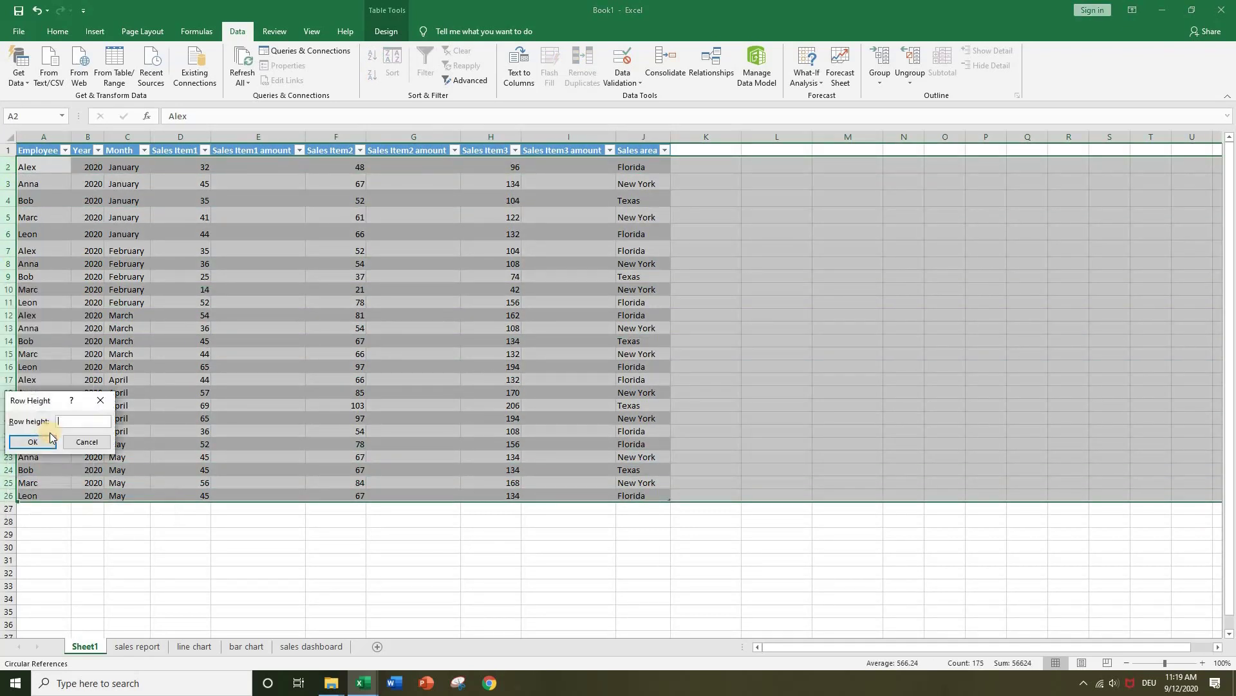
text(20)
click(32, 441)
click(496, 484)
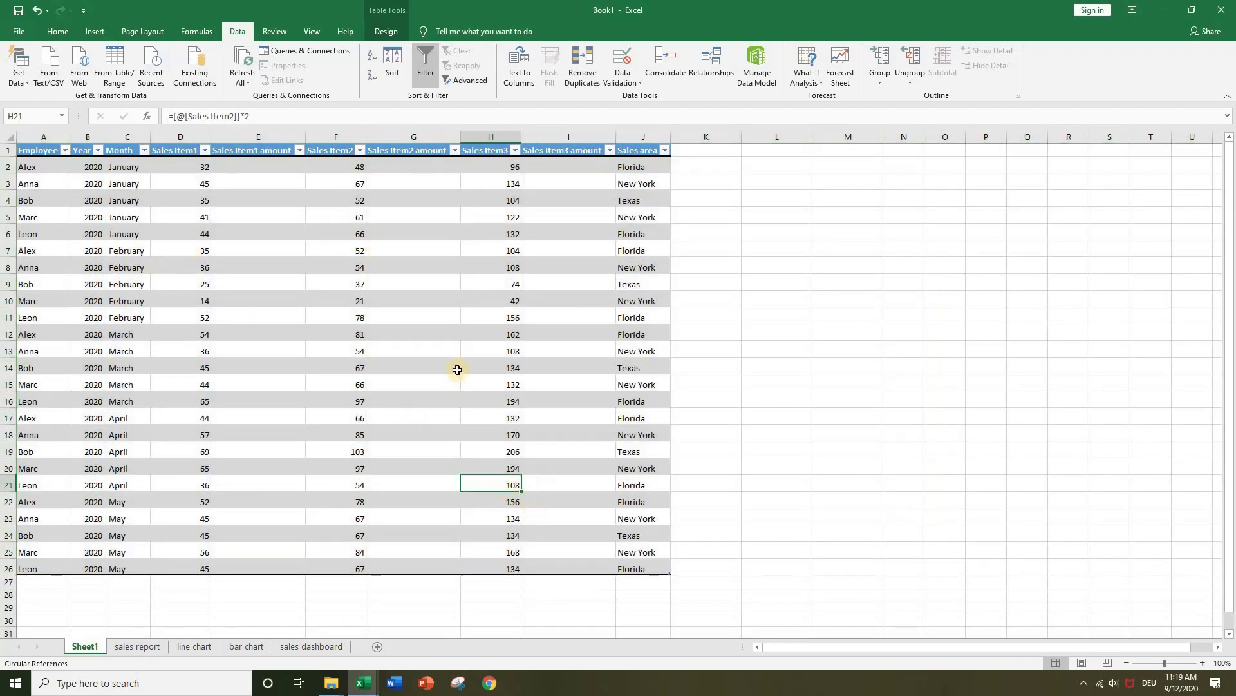
click(501, 205)
Step: Centre the contents of the whole table, A1:J26, both vertically and horizontally
drag(648, 568, 25, 97)
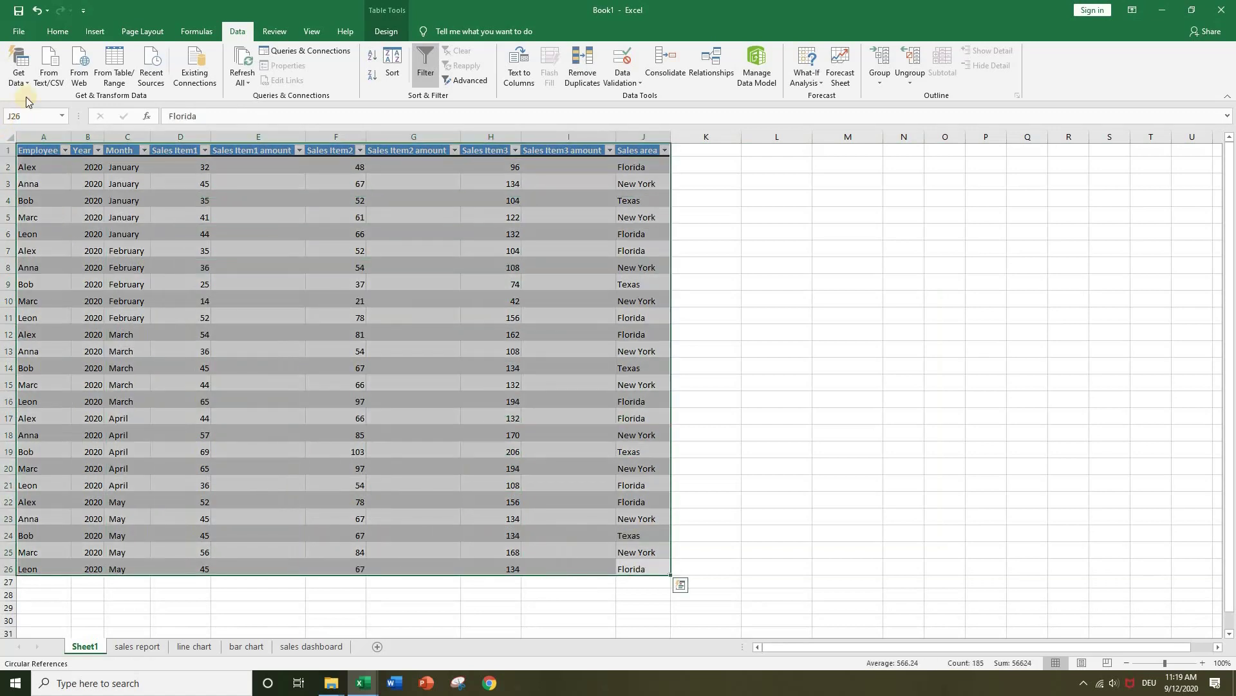
click(53, 35)
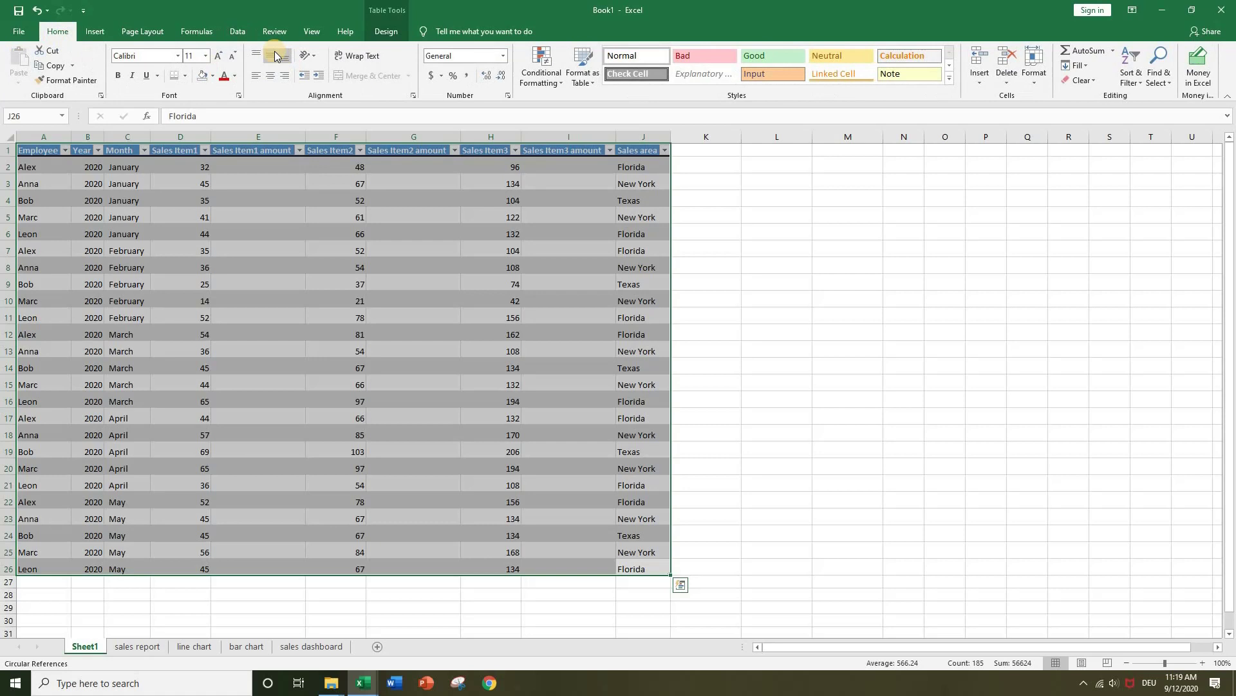
click(274, 51)
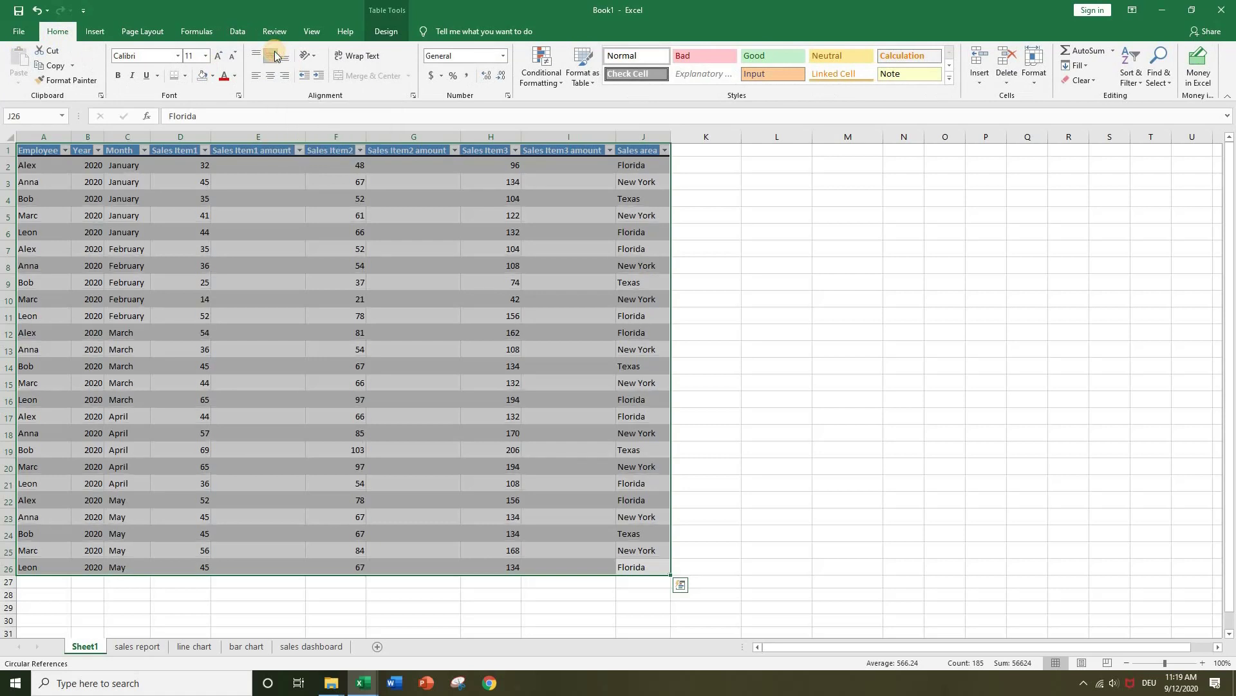
click(270, 75)
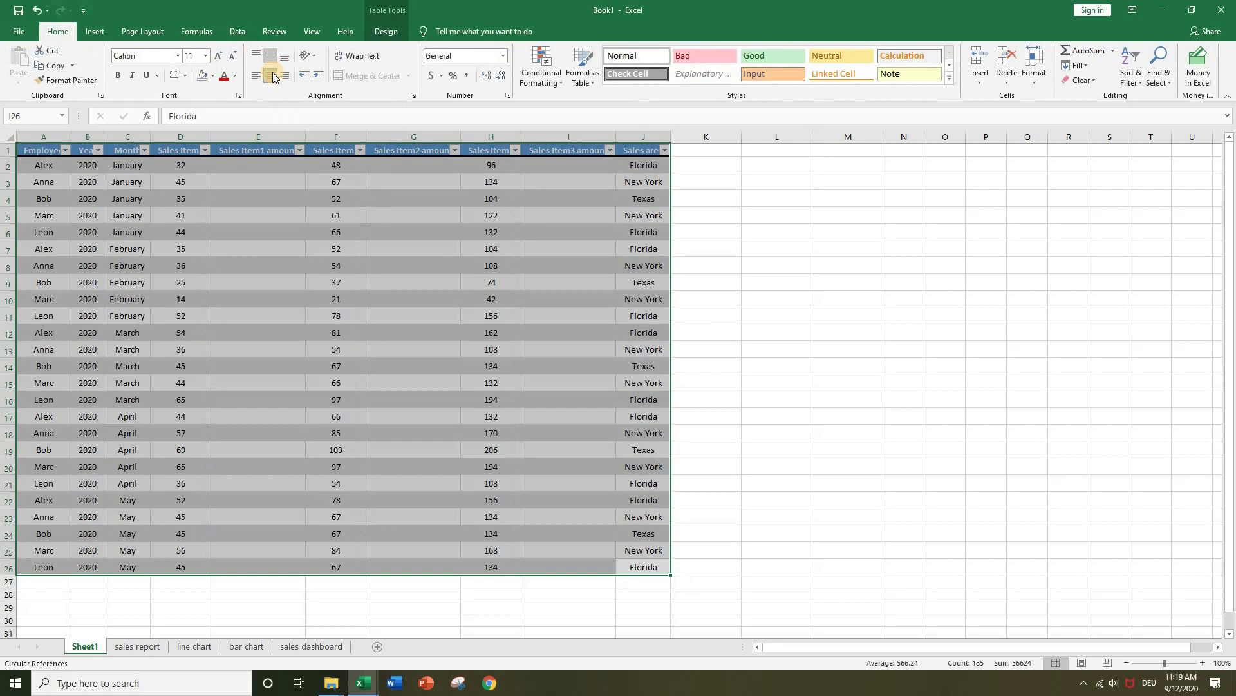
Step: Try left alignment on the whole table A1:J26, then centre its contents horizontally again
click(256, 78)
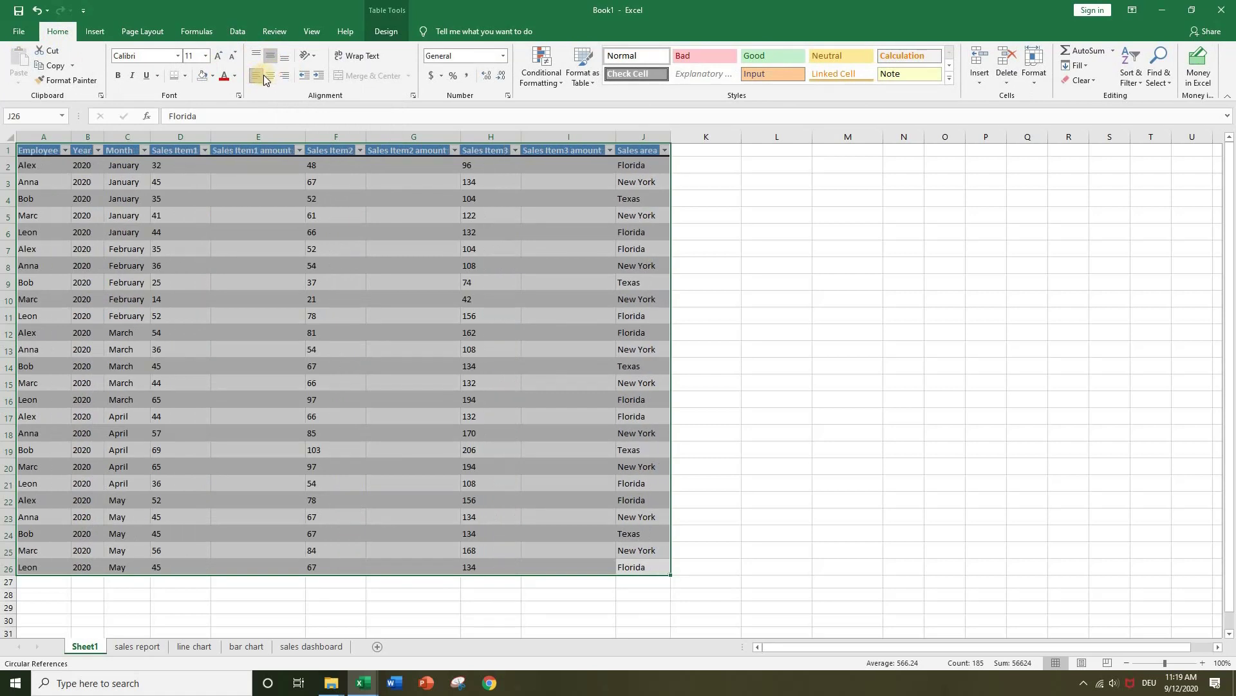
click(269, 77)
click(802, 330)
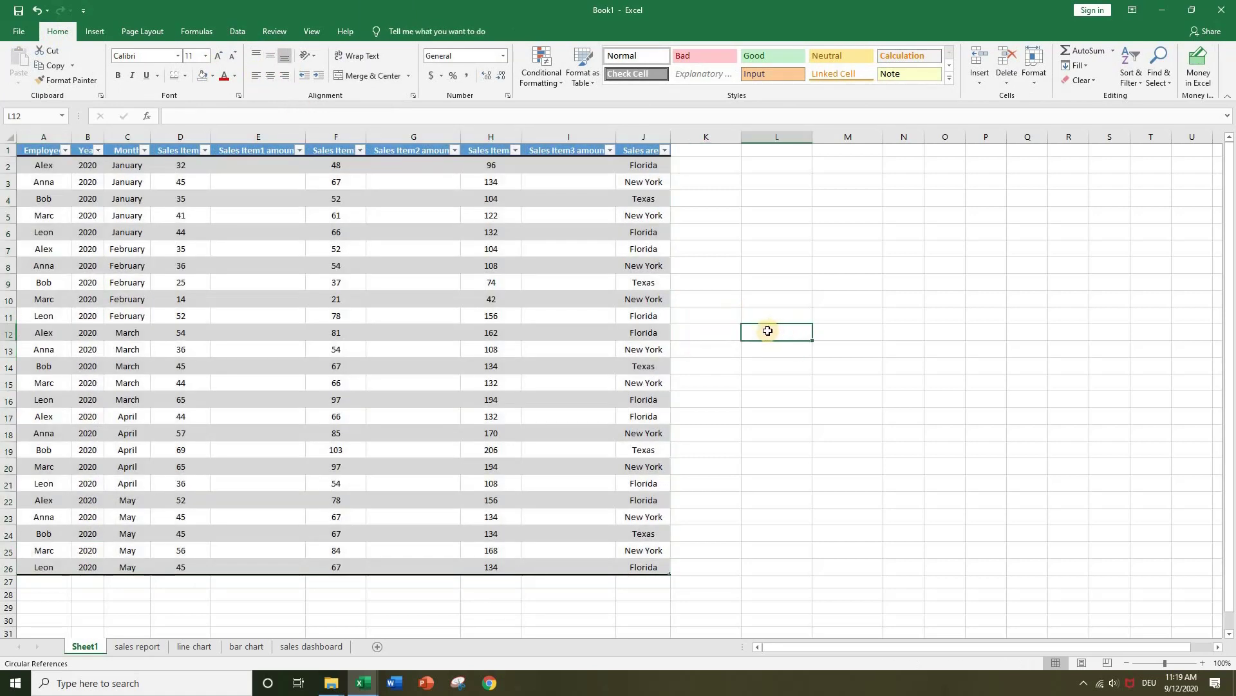
Step: Left-align the contents of the whole table, A1:J26
click(36, 150)
key(ctrl+a)
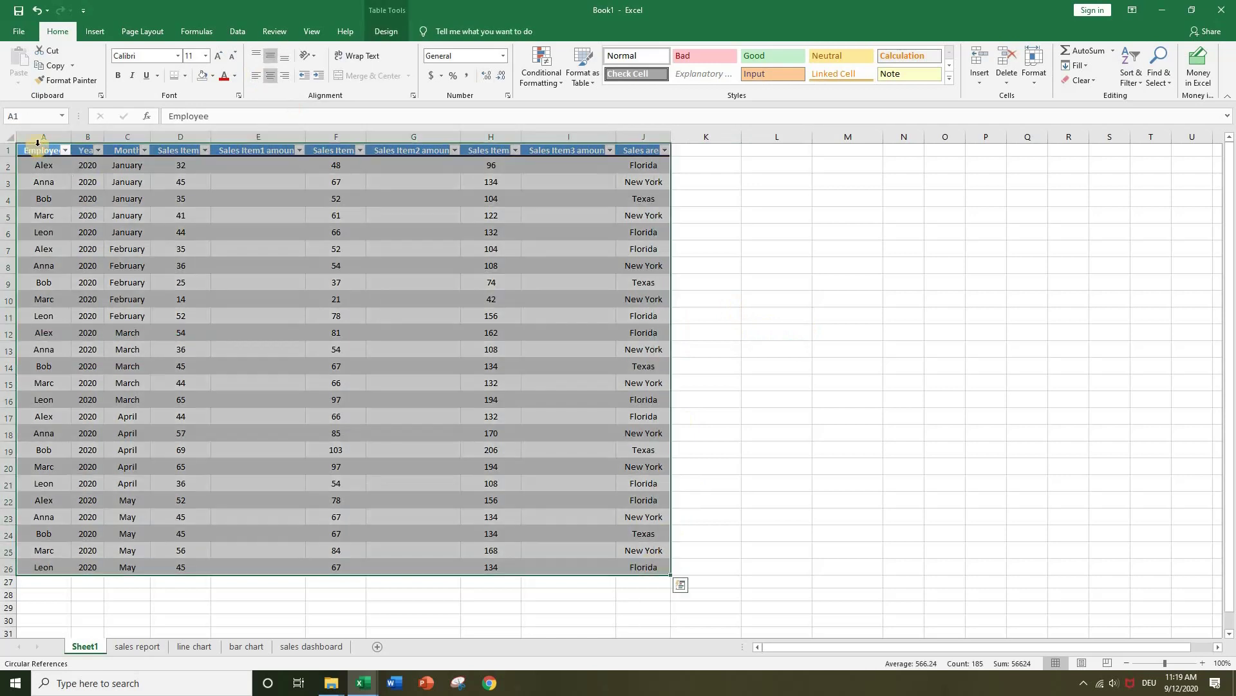
click(256, 77)
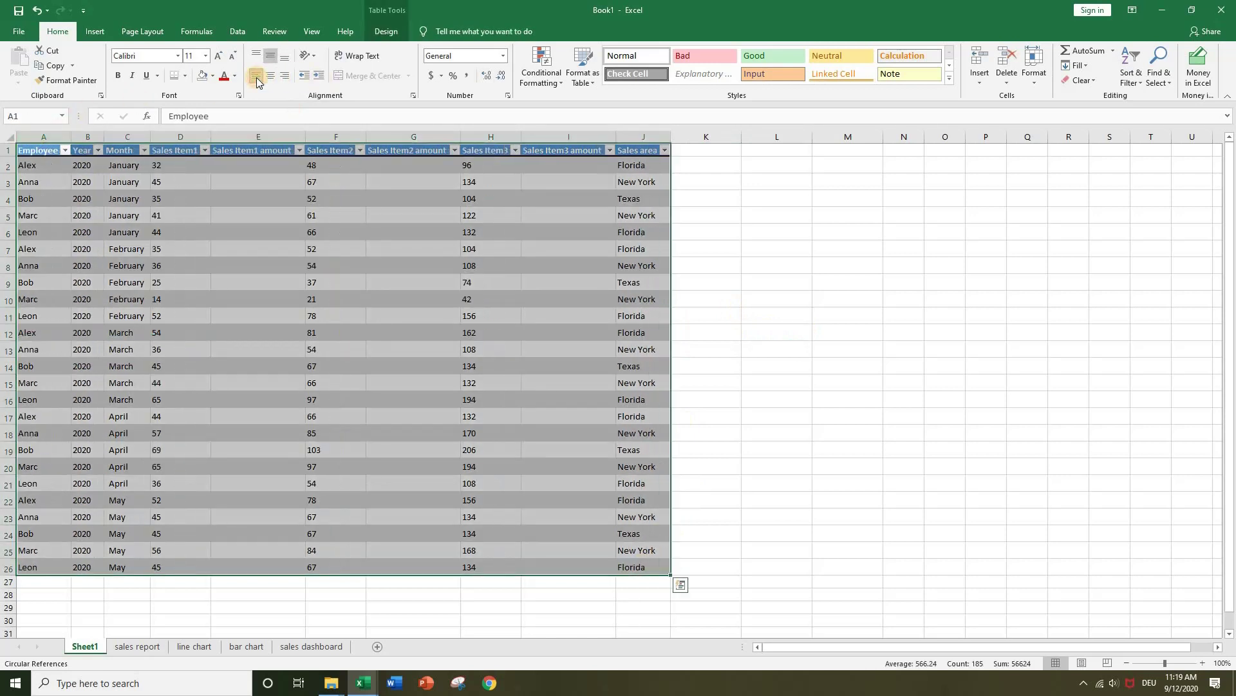
click(392, 296)
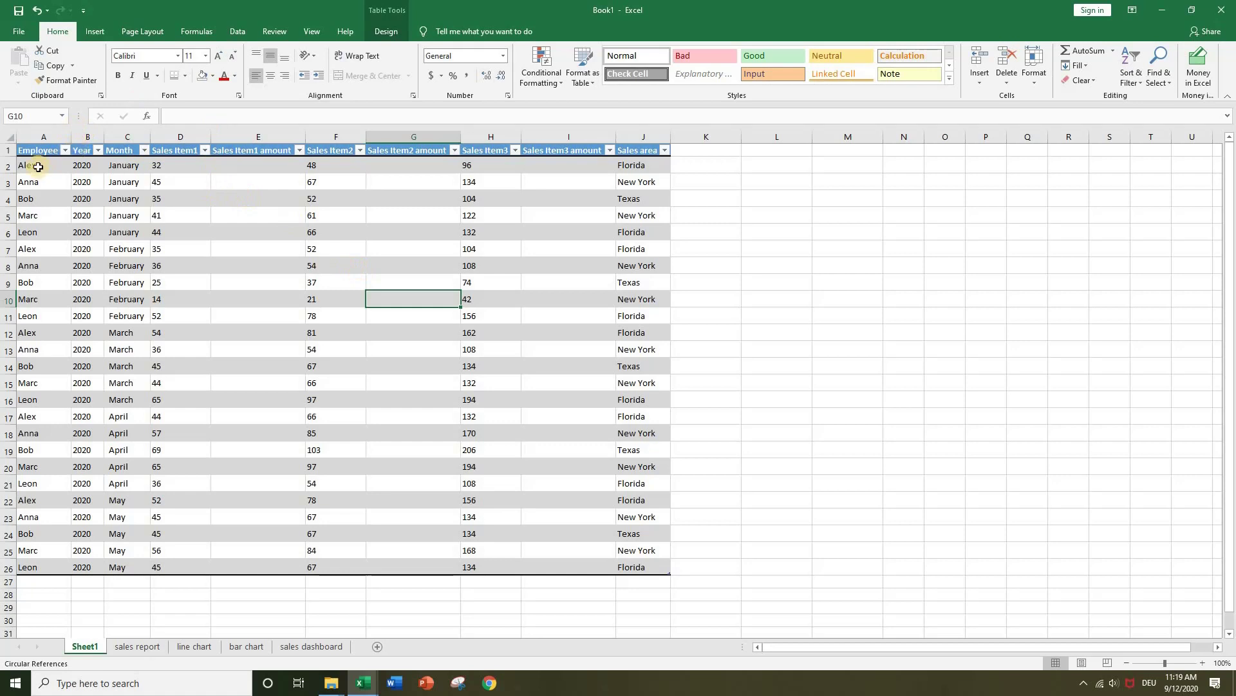
Step: Change the font of the table's header row, A1:J1, to Arial
click(24, 150)
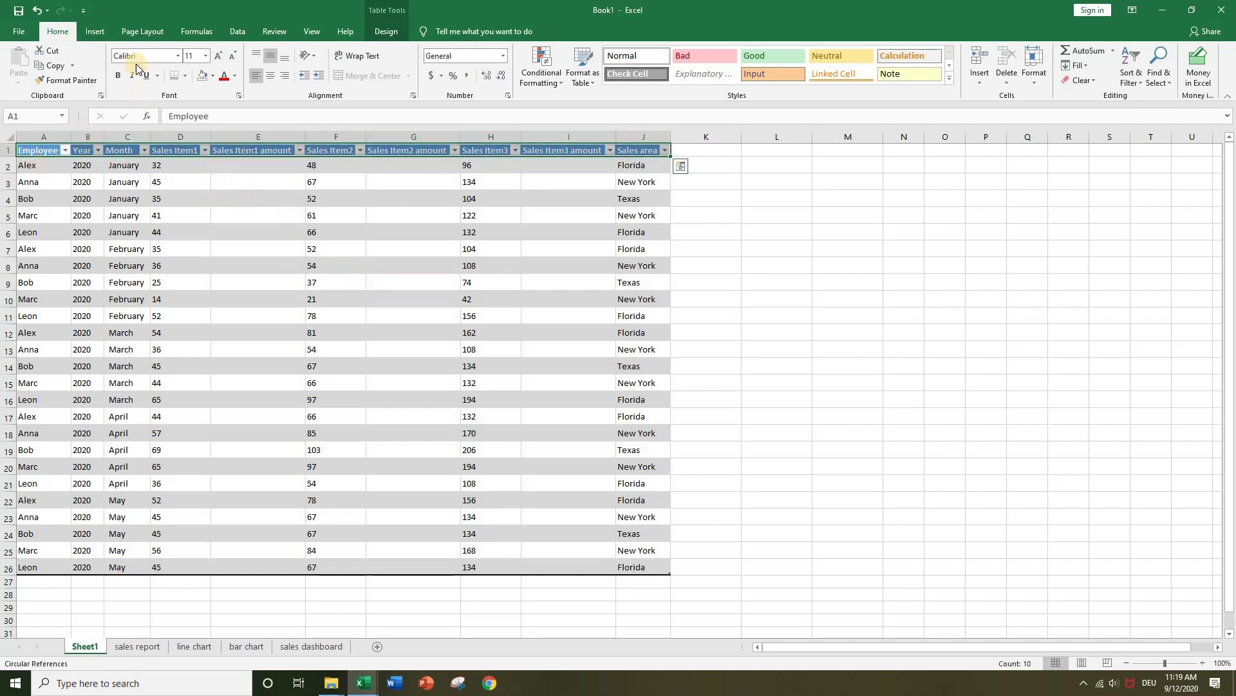
click(178, 56)
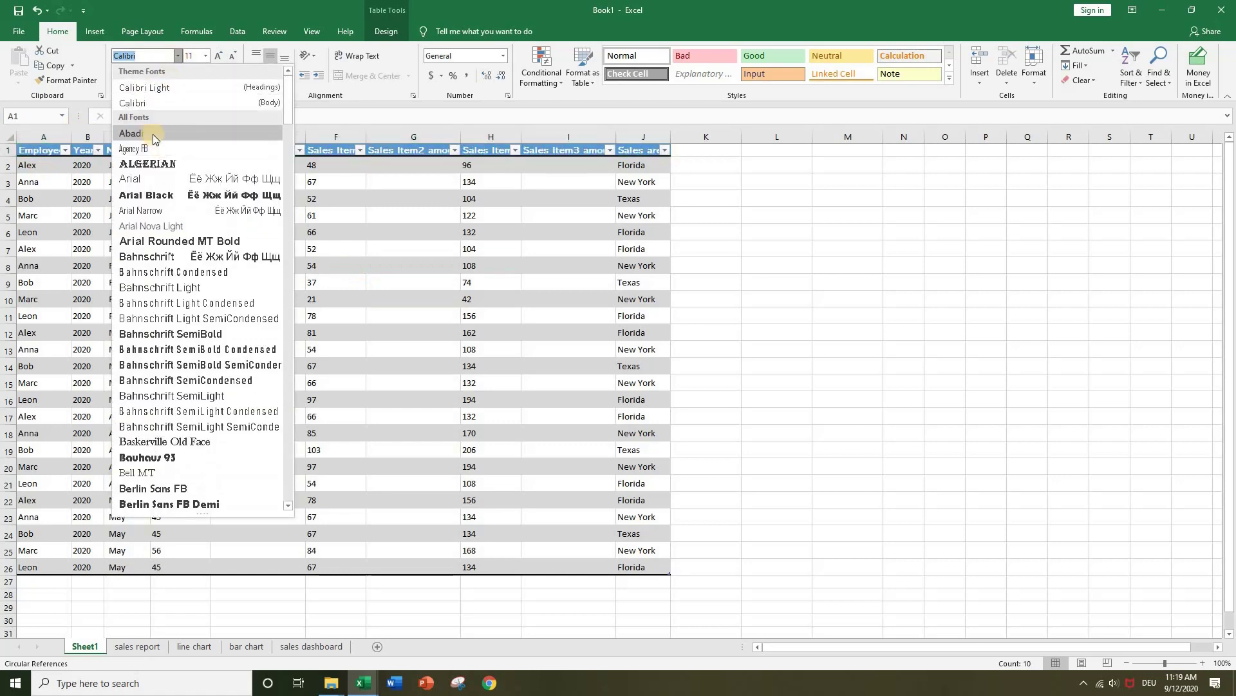
scroll(172, 190, down, 7)
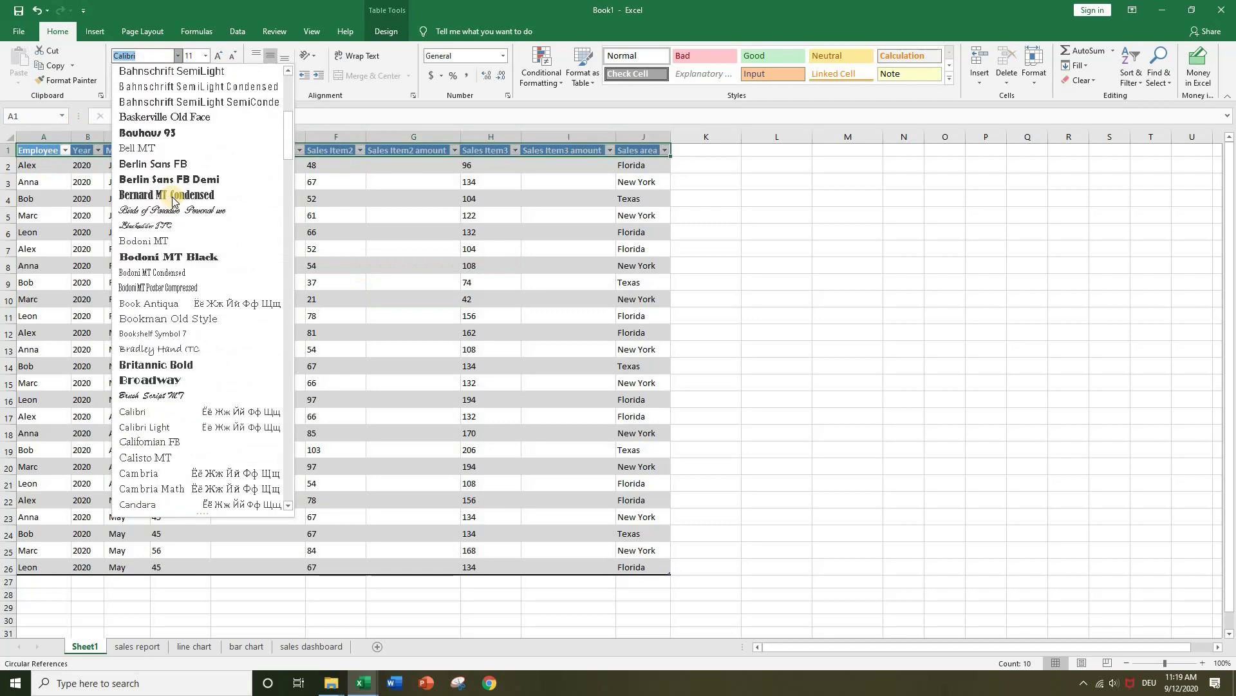
scroll(170, 194, up, 7)
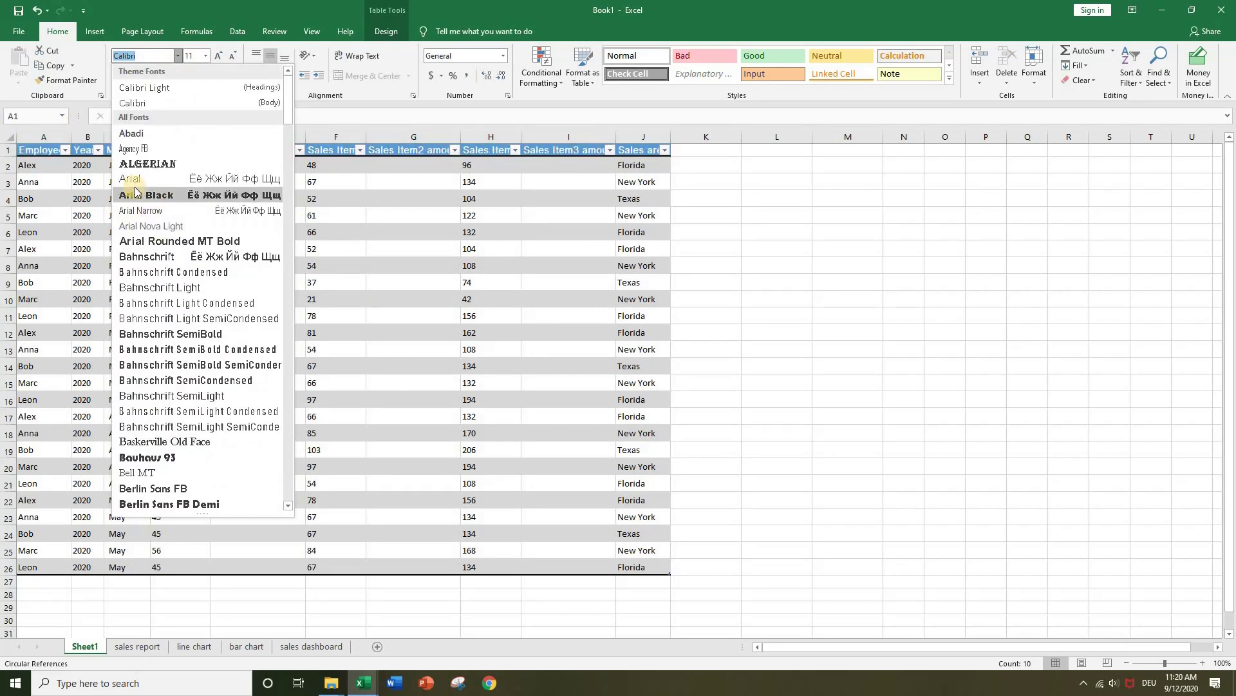
click(133, 179)
click(527, 249)
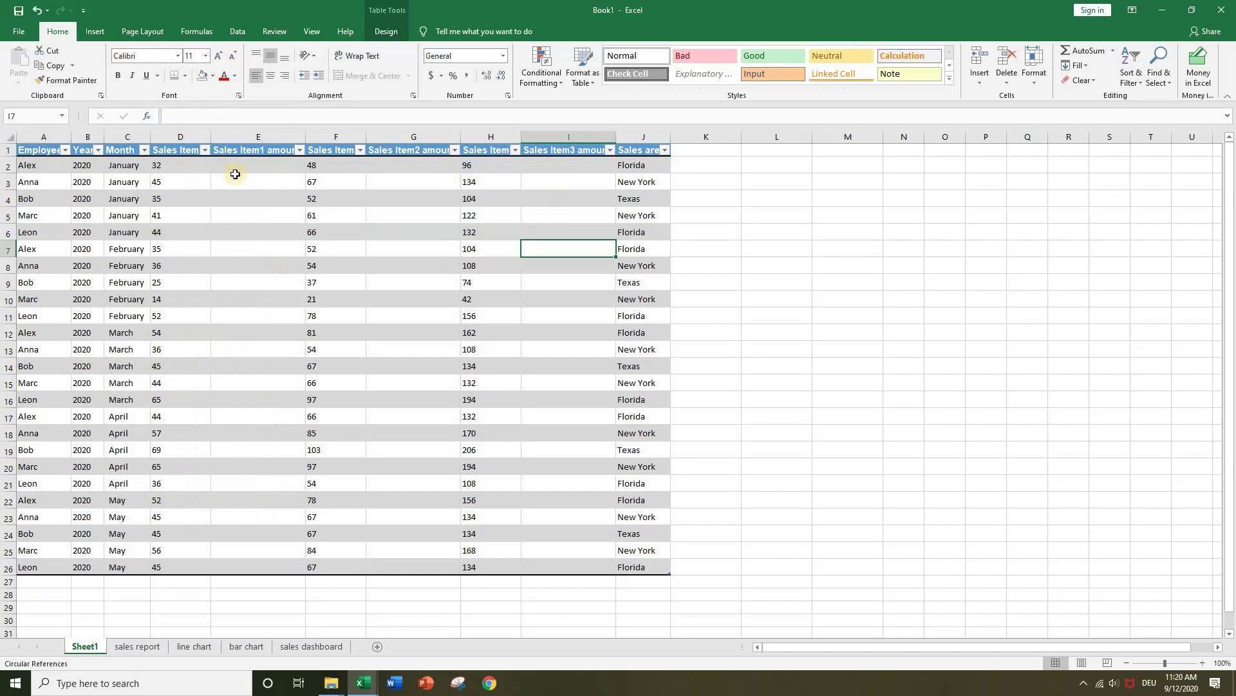
Step: Try smaller and larger font sizes on header row 1, ending at size 10
click(8, 150)
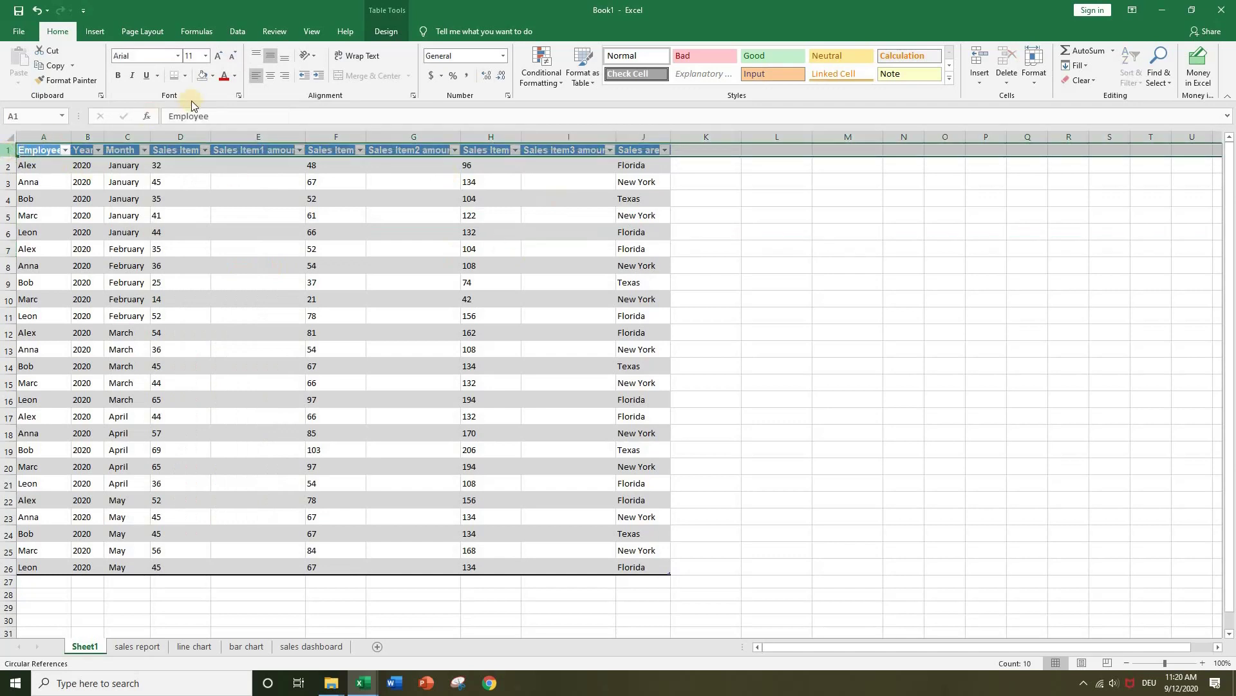
click(232, 56)
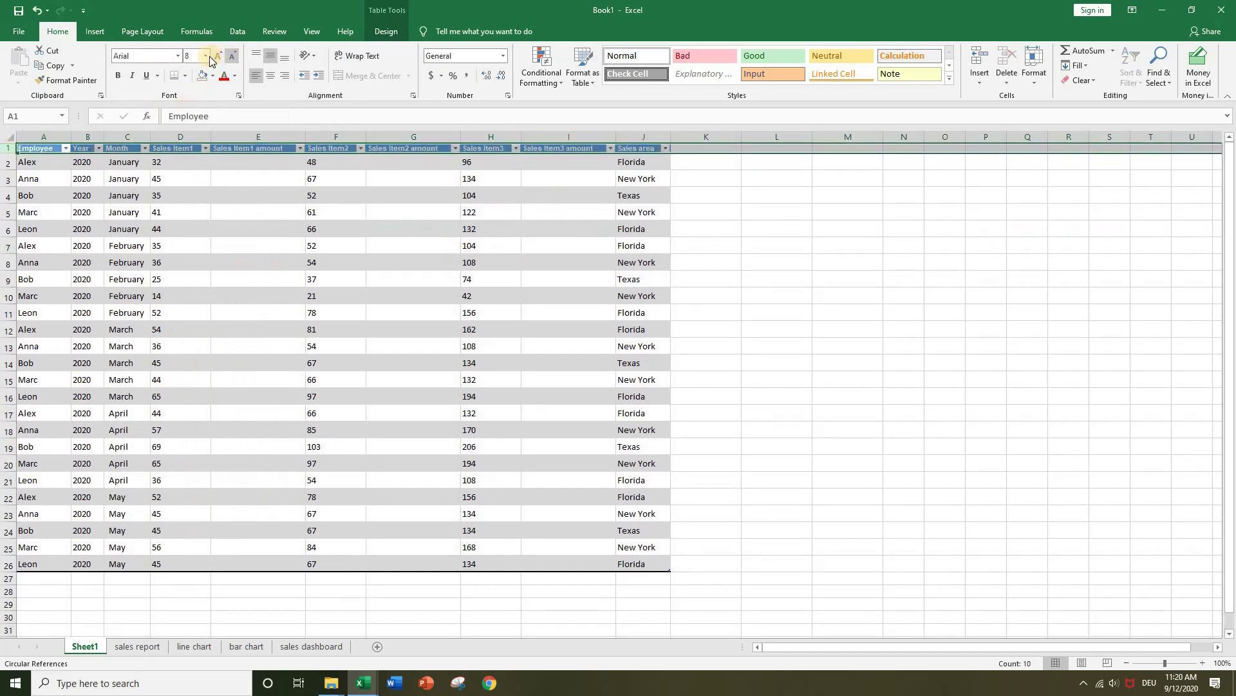
click(218, 57)
click(219, 58)
click(232, 56)
click(232, 57)
Step: Set the font colour of header row 1 to Automatic
click(235, 76)
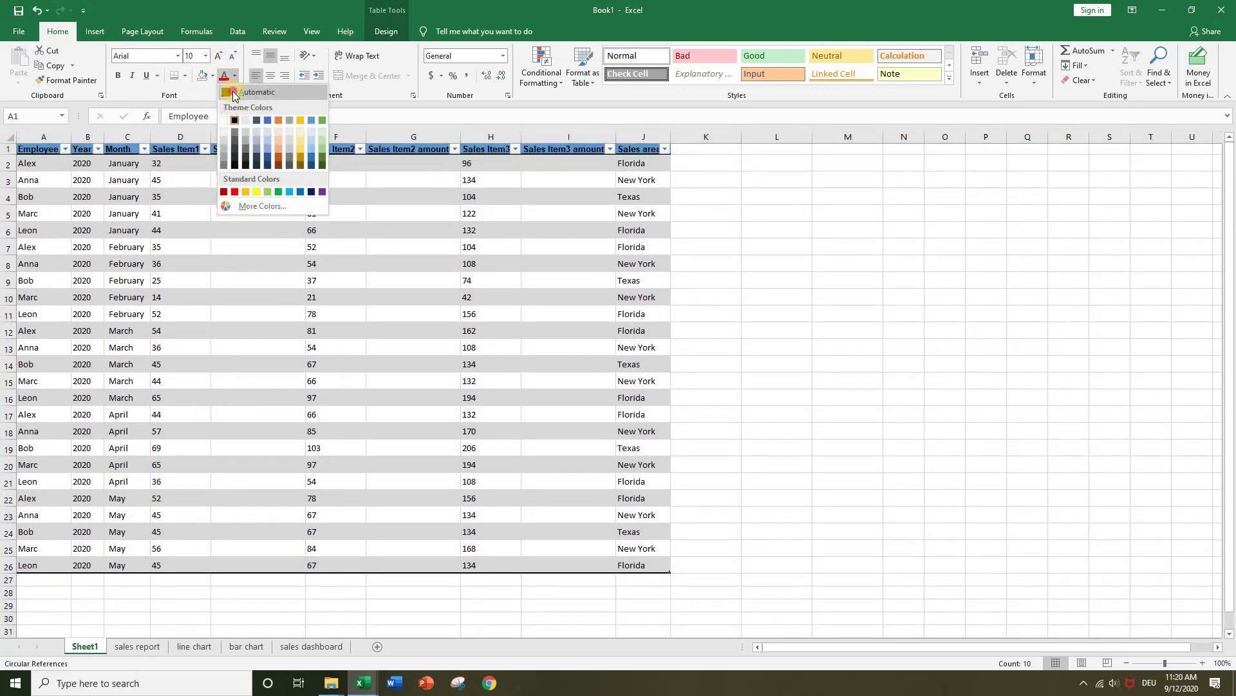
click(234, 91)
click(325, 297)
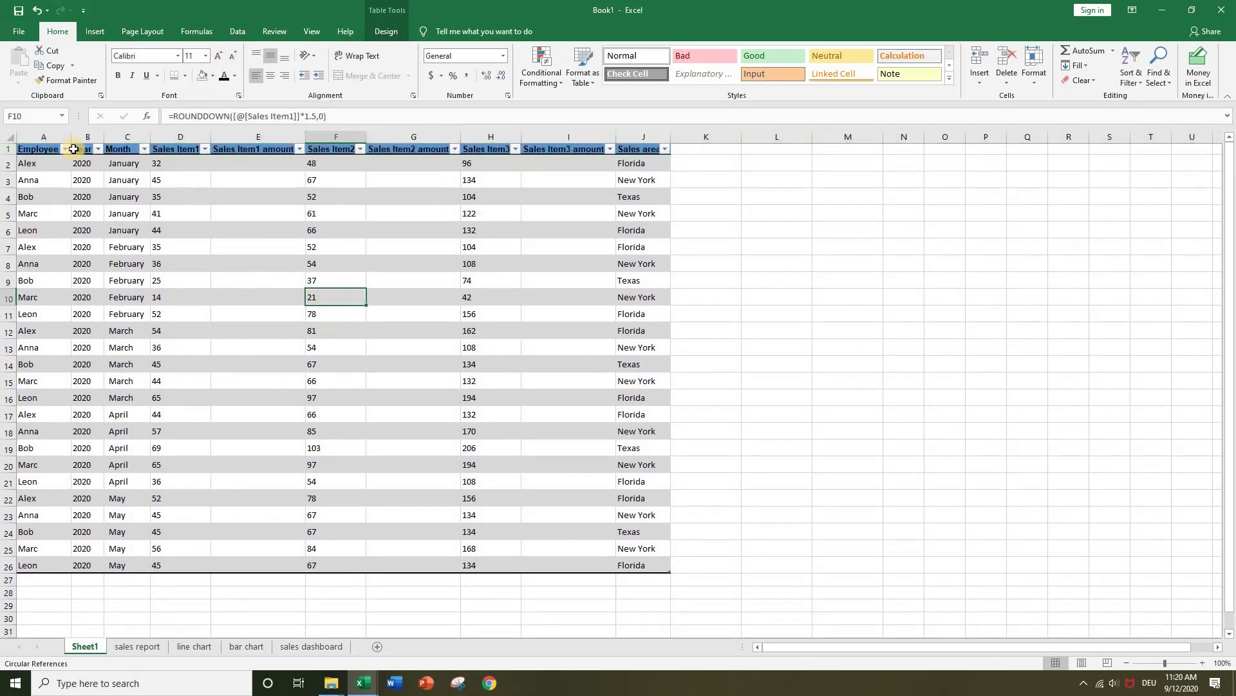
Step: Set the font colour of header row 1 to white
click(8, 148)
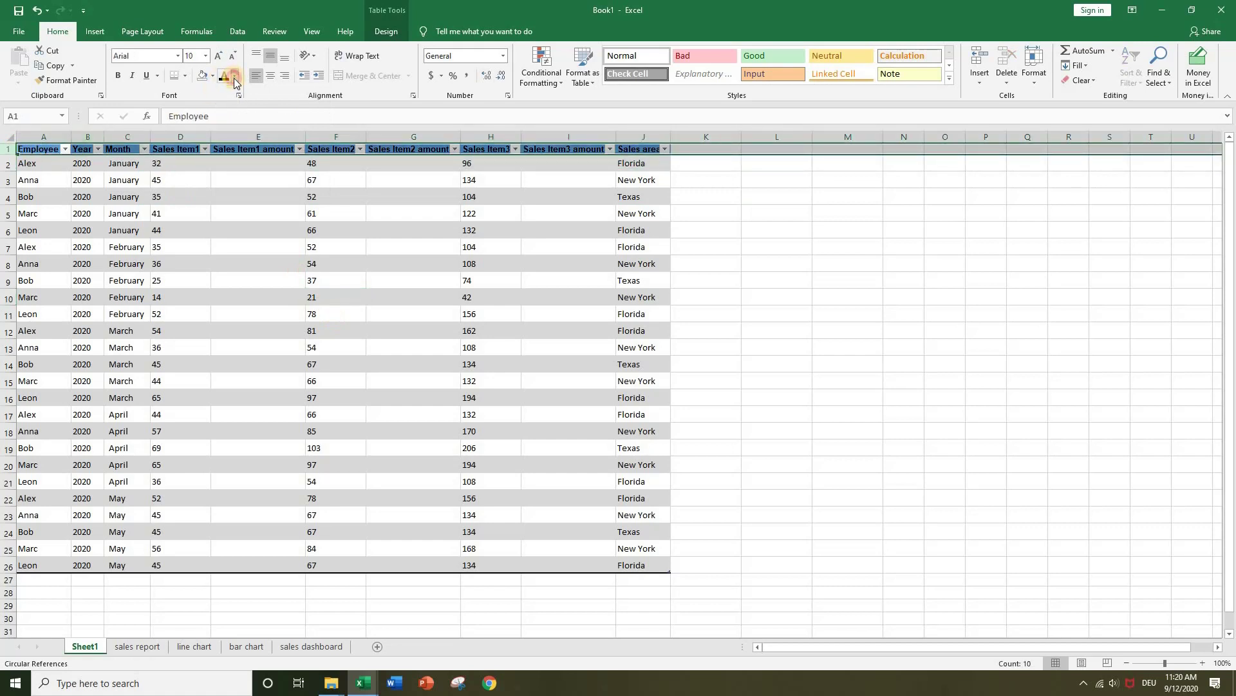
click(235, 76)
click(223, 119)
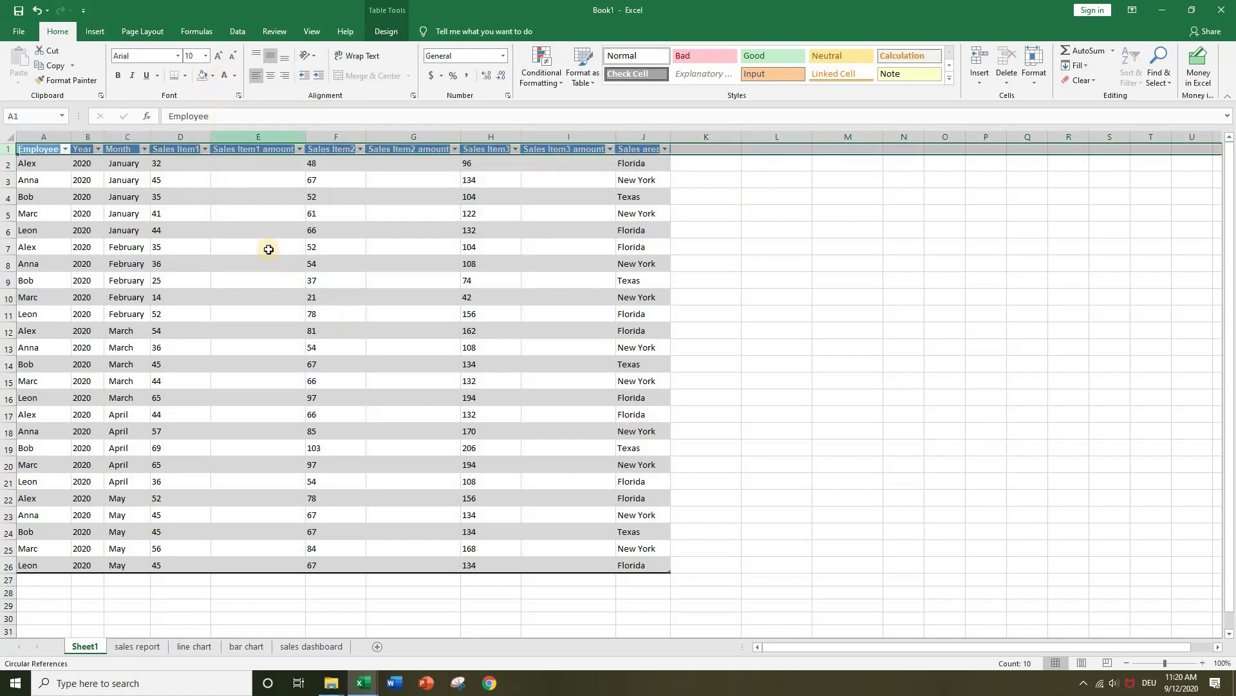
click(269, 249)
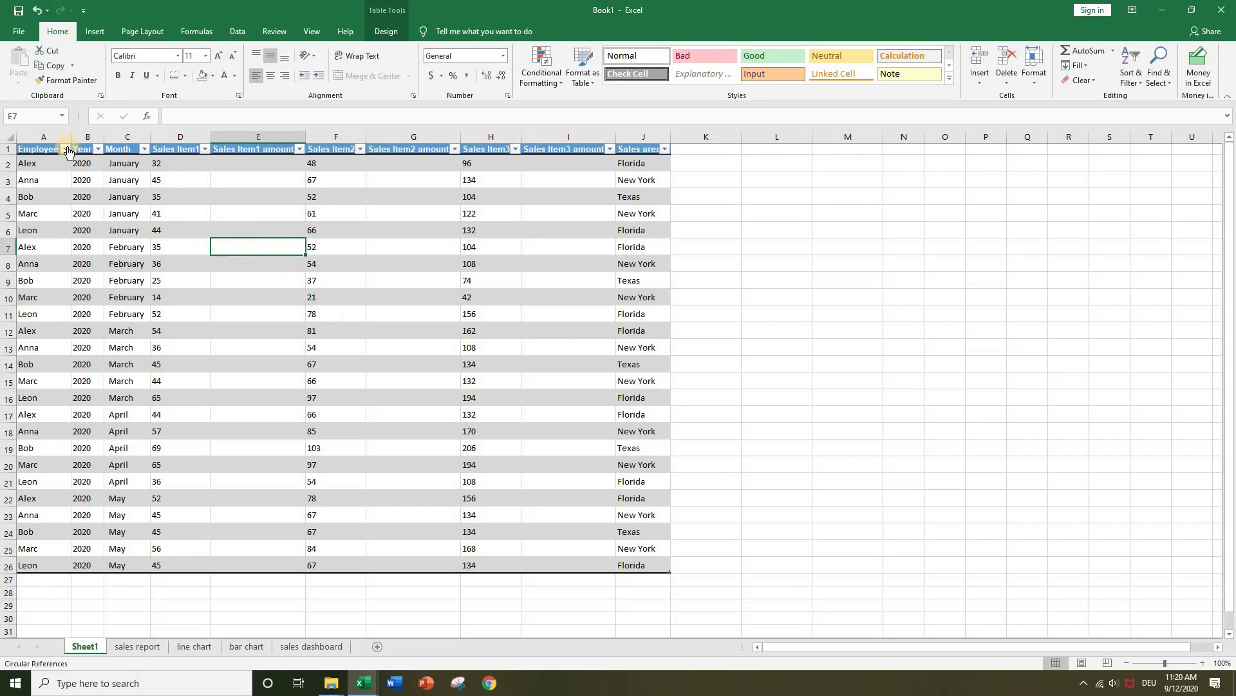
Step: Set the font of header row 1 to Calibri, size 11
click(10, 149)
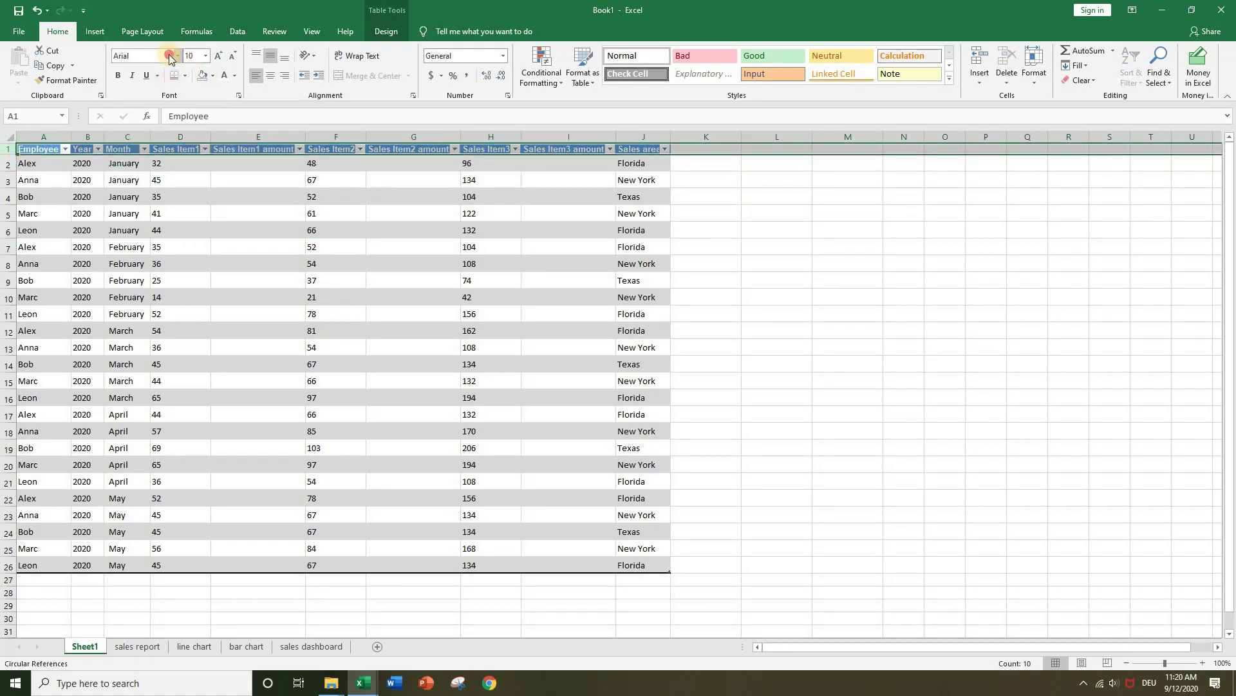
click(175, 55)
click(318, 263)
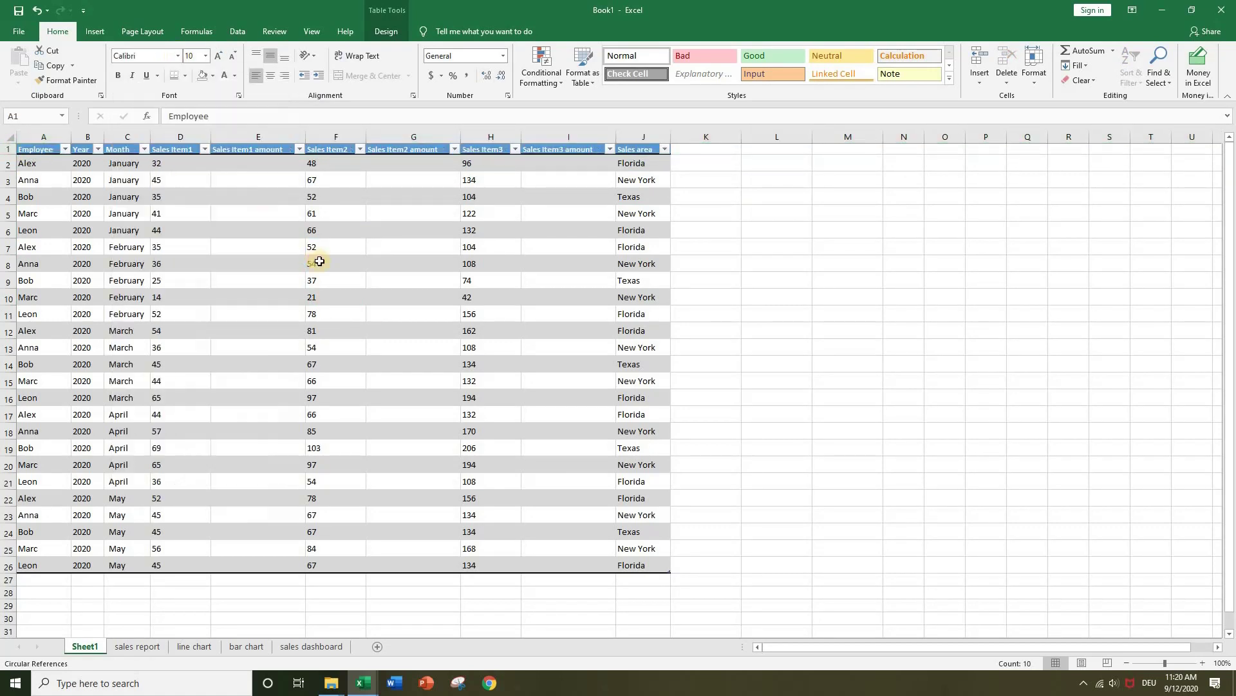
click(12, 150)
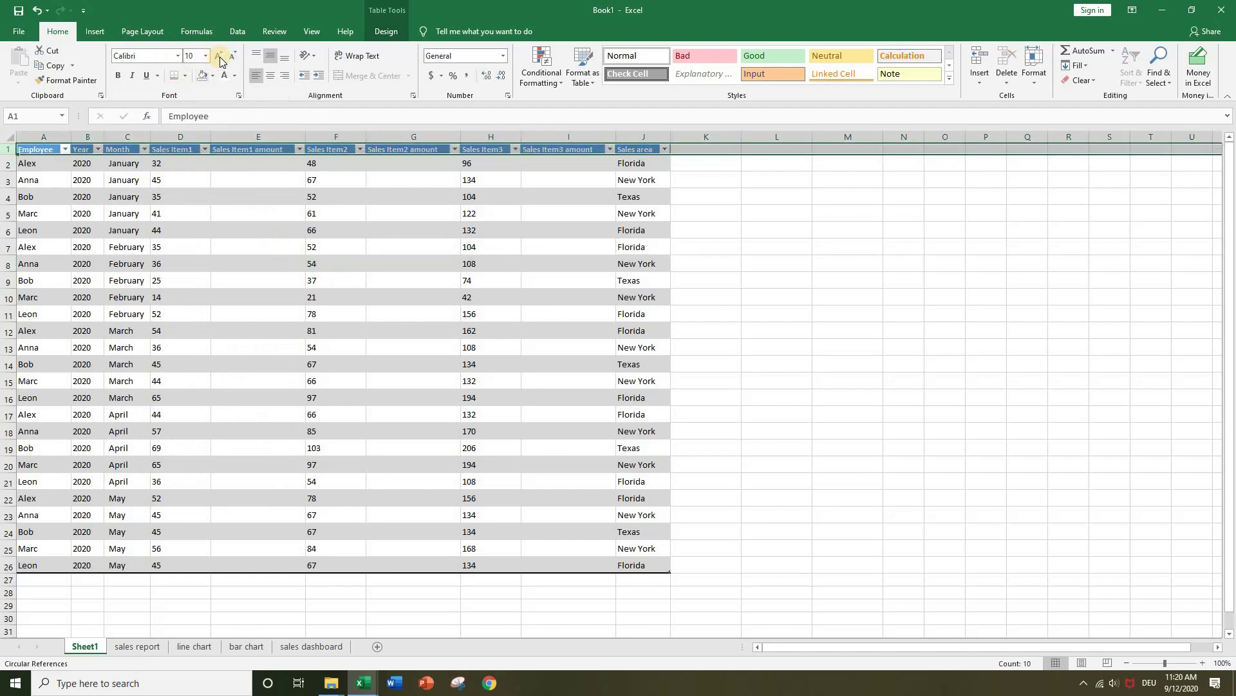
click(220, 61)
click(56, 164)
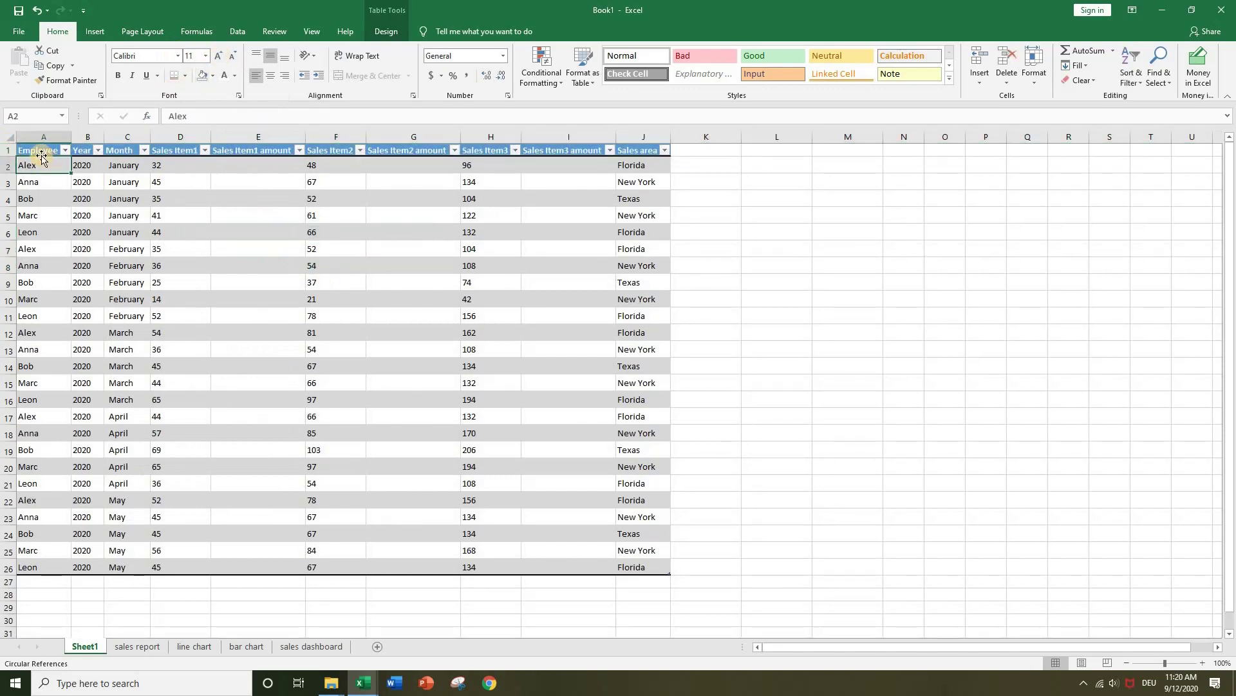
click(193, 272)
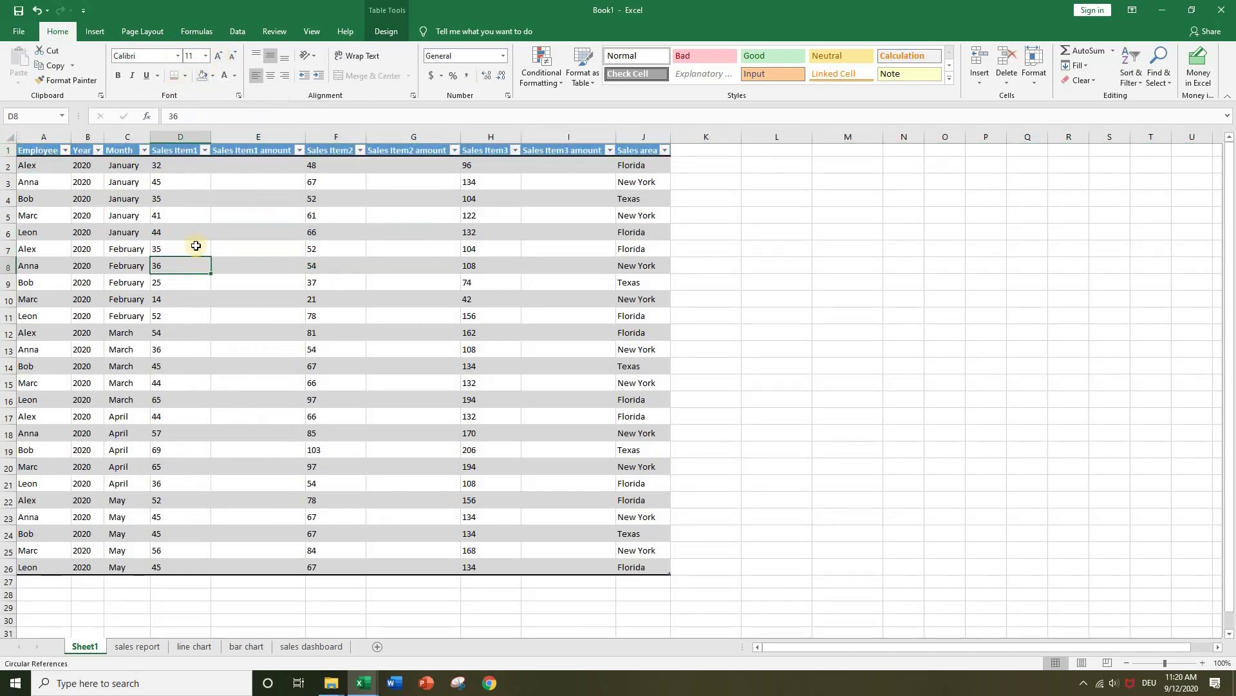
Step: Apply sample font styles in the first data row: bold in A2, italic in B2 and underline in C2
click(39, 165)
click(118, 76)
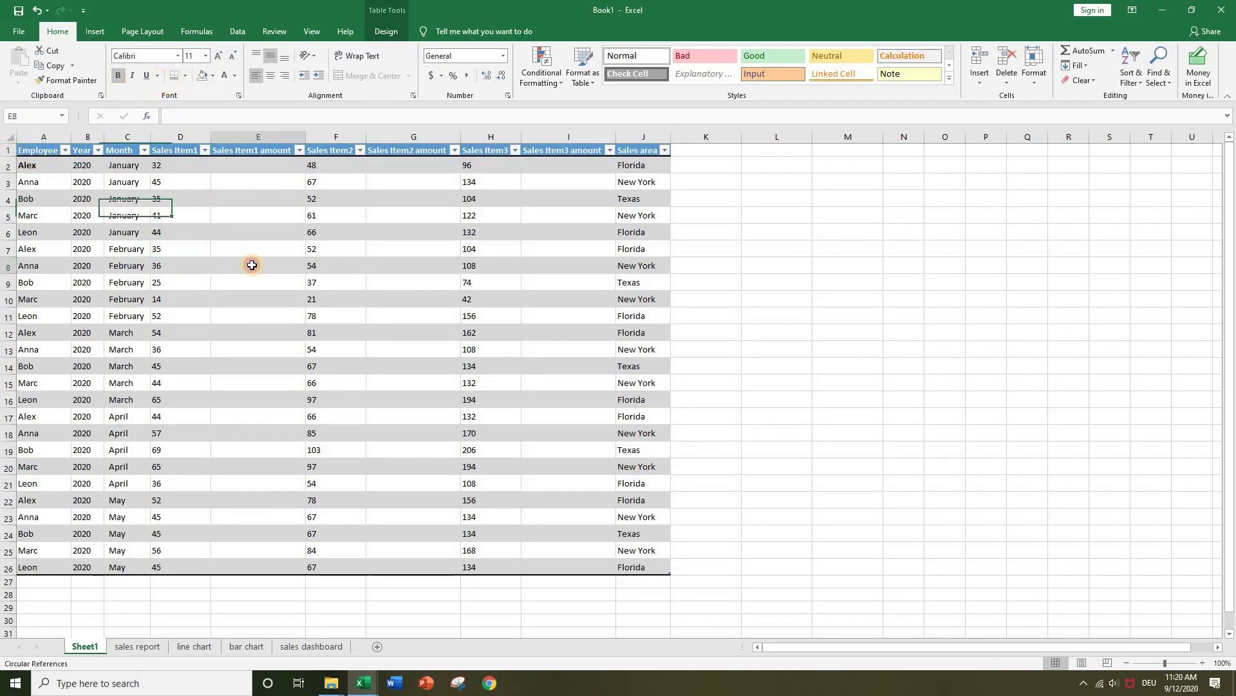
click(84, 165)
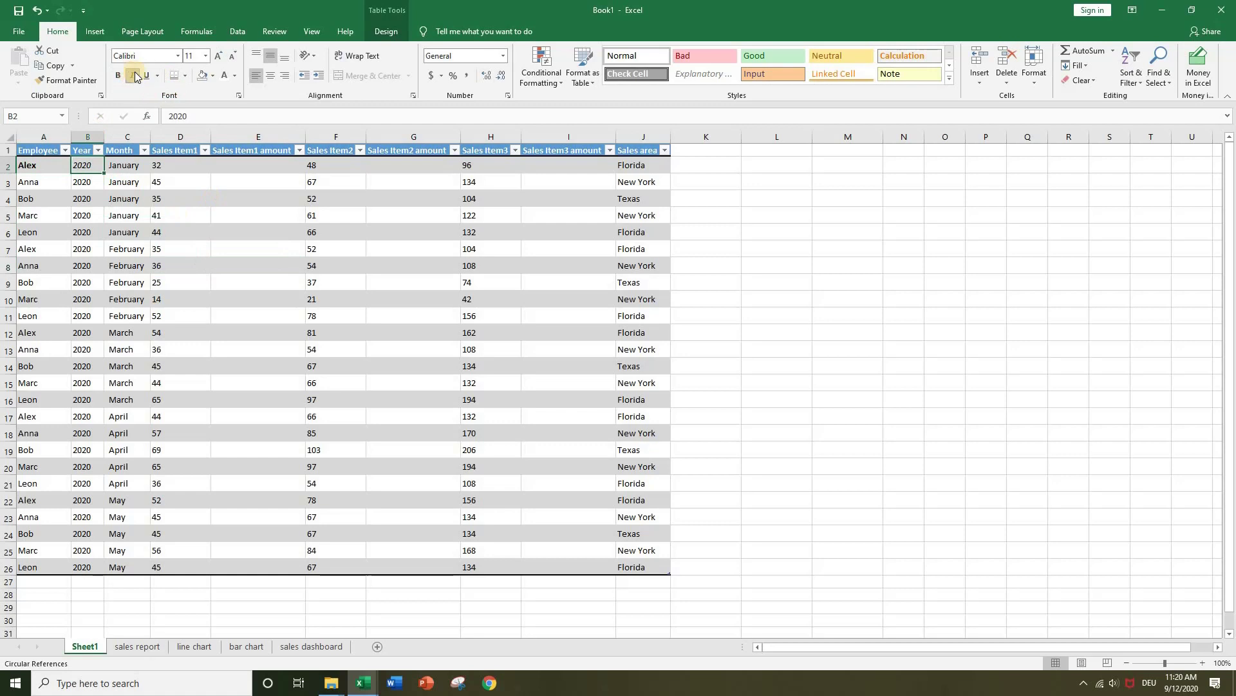
click(137, 166)
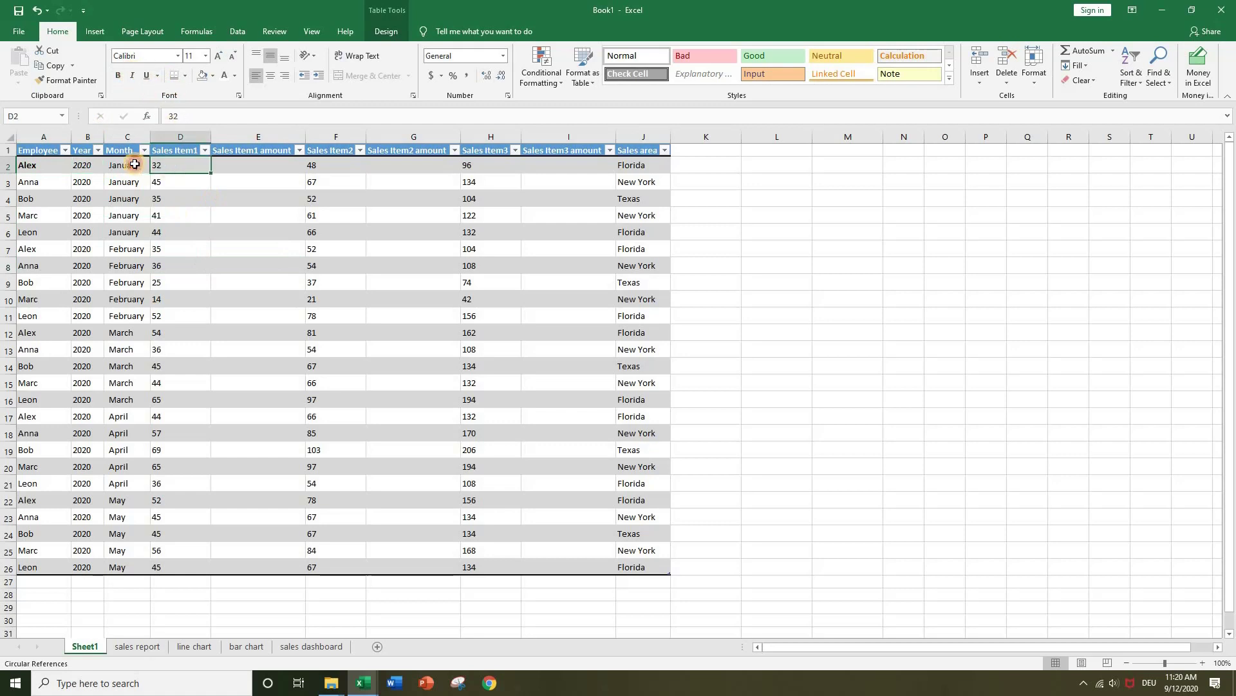
click(226, 247)
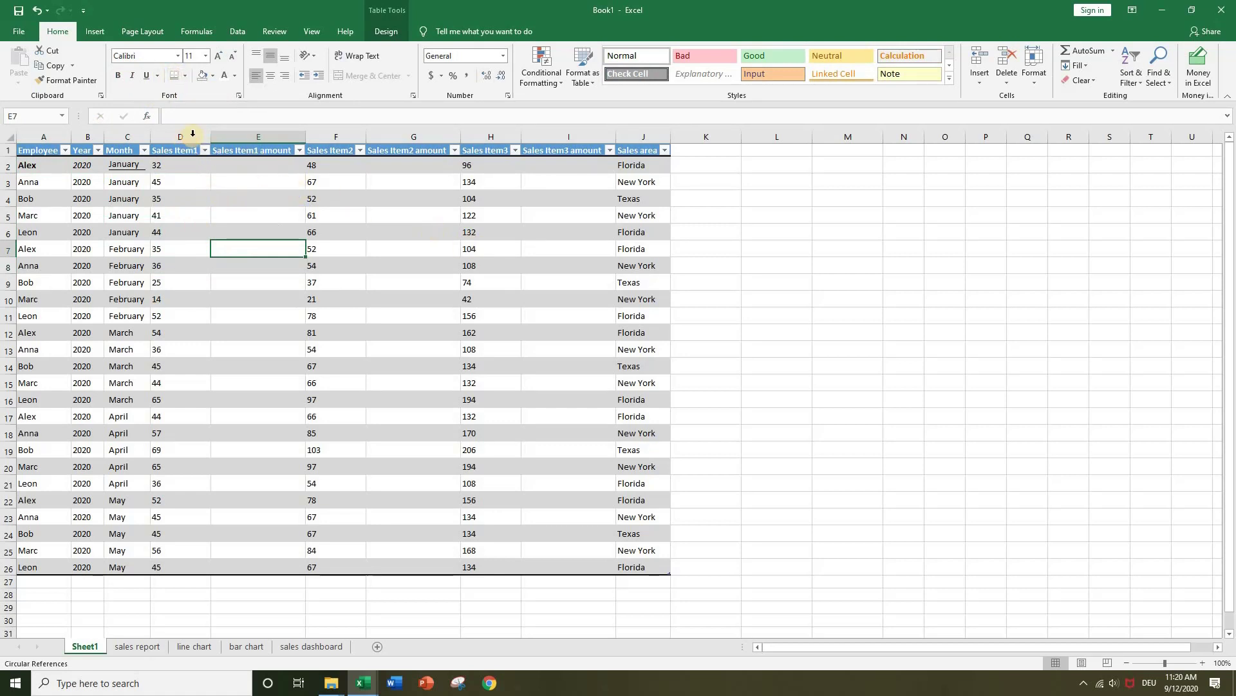
Step: Add borders around all cells of the range E2:F26
drag(256, 135, 348, 135)
drag(258, 168, 347, 567)
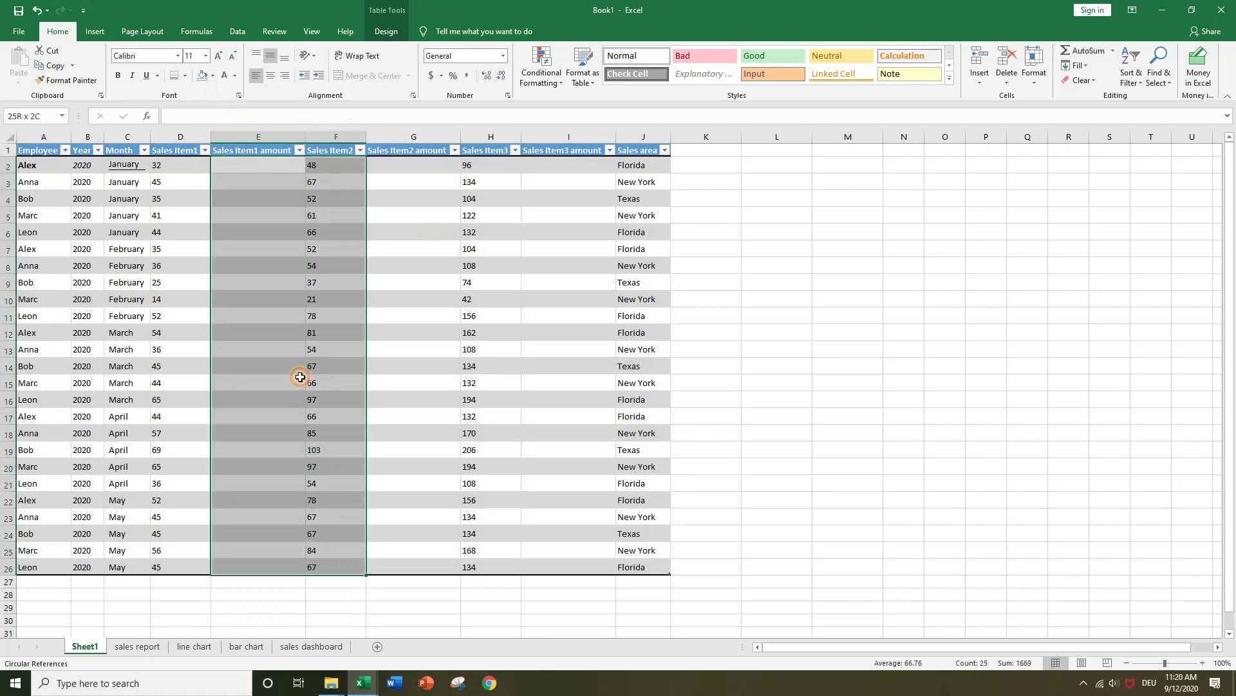
click(185, 75)
click(231, 187)
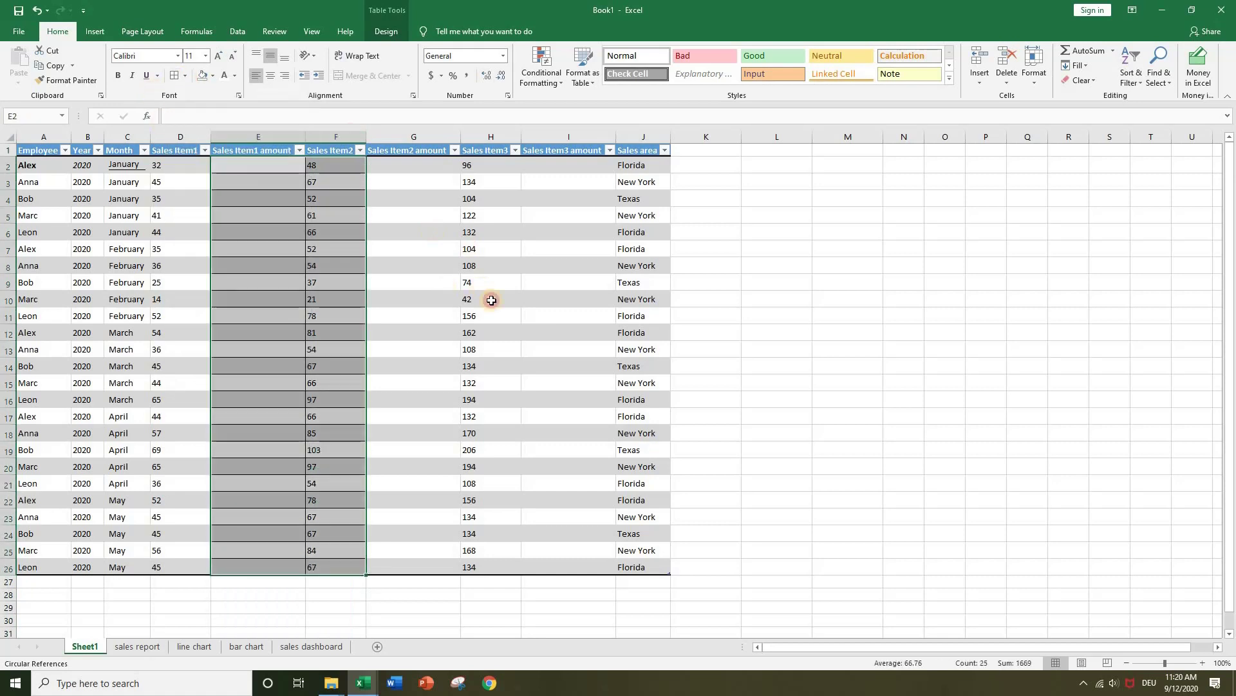
click(479, 283)
click(512, 536)
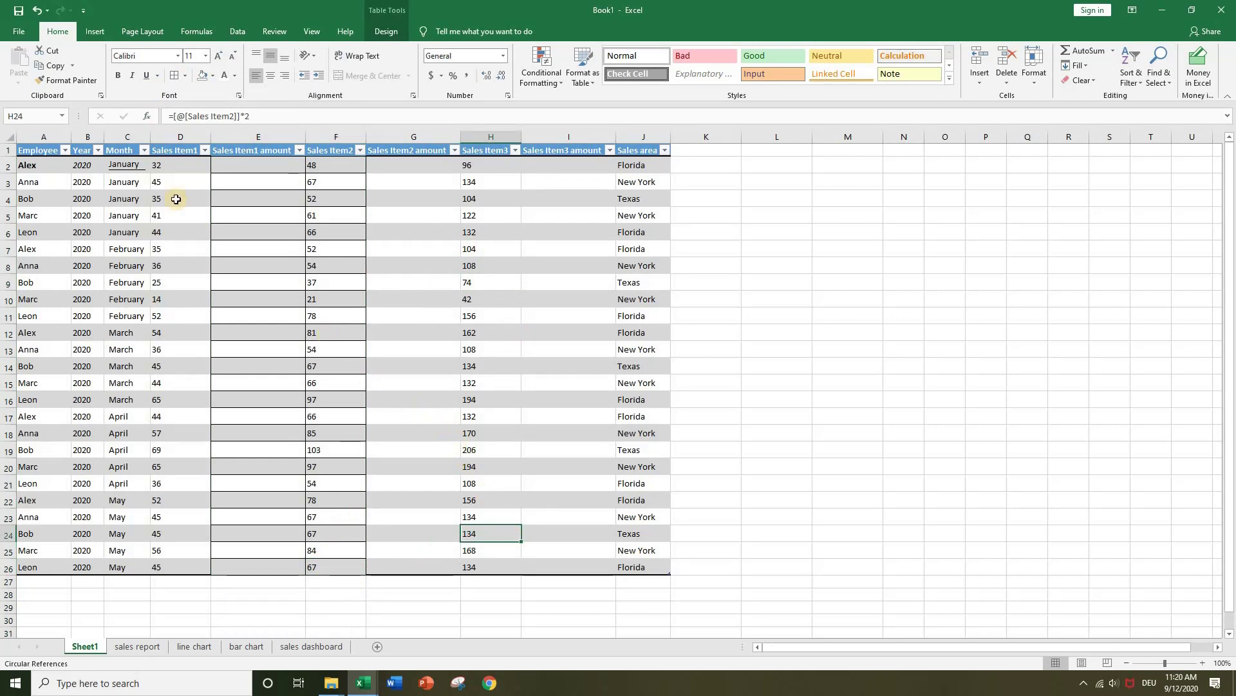
Step: Undo the borders on E2:F26 and the underline, italic and bold styles in row 2
click(36, 11)
click(37, 10)
click(36, 11)
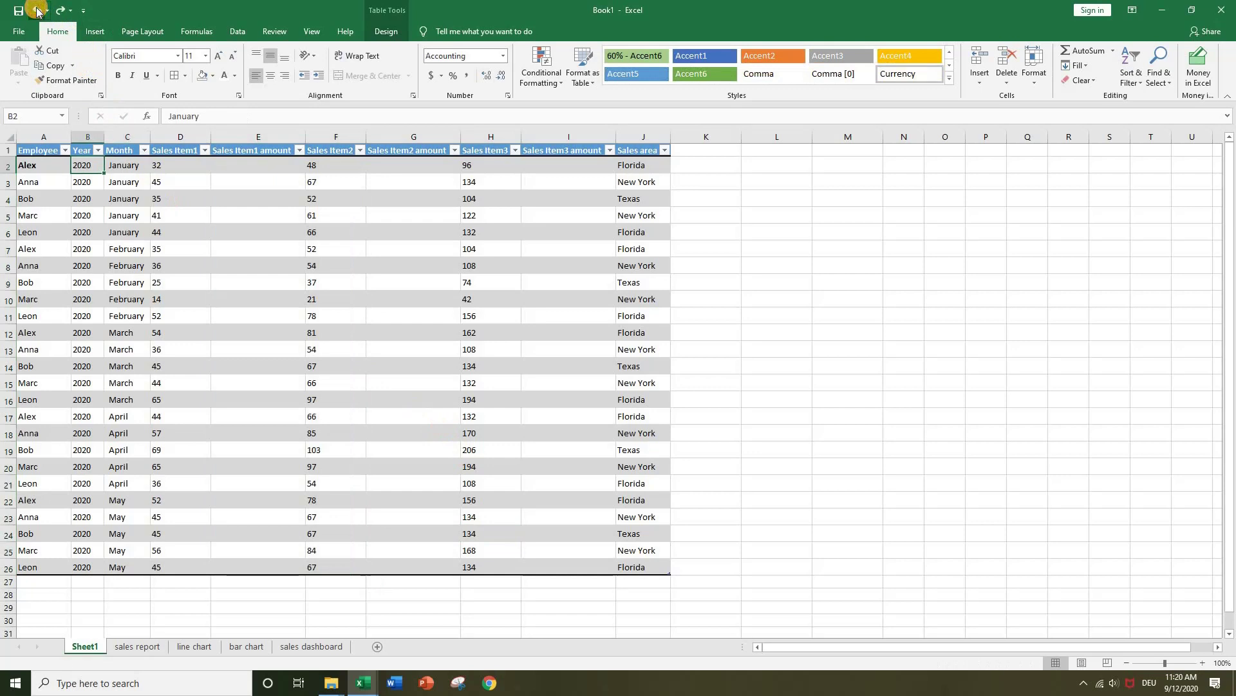
click(36, 11)
click(308, 316)
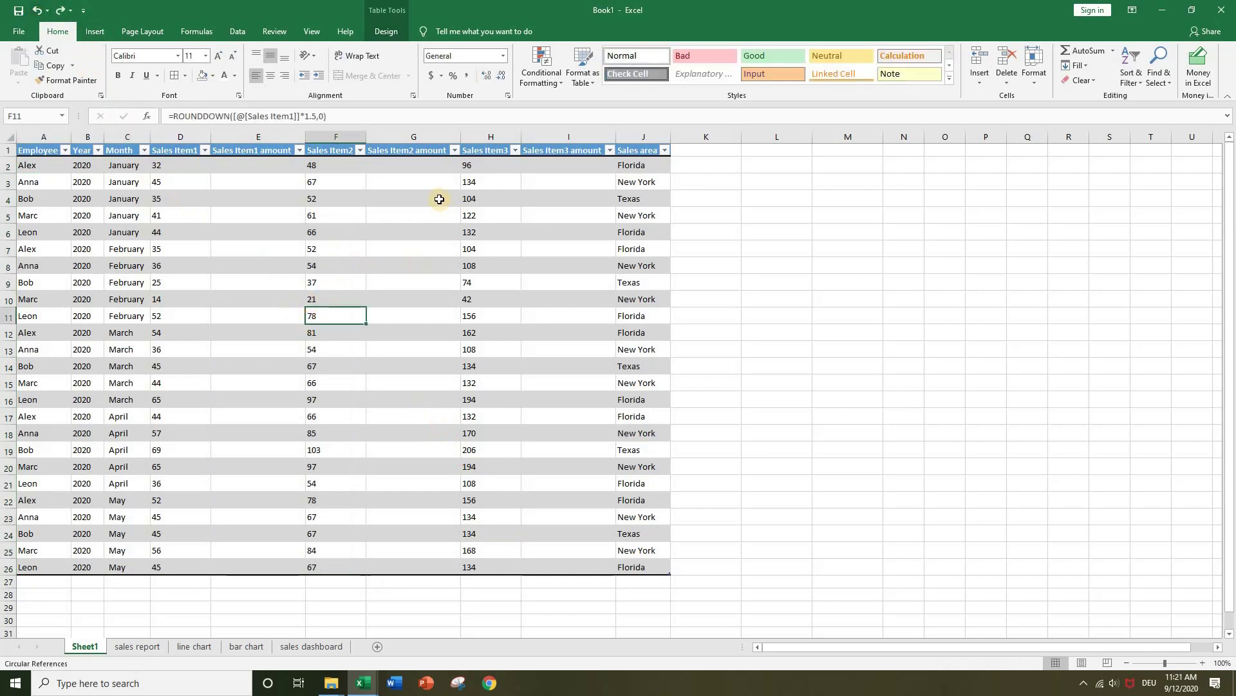
Step: Fill the Sales Item1 amount column with the formula =[@[Sales Item1]]*100, entered in E2
click(277, 169)
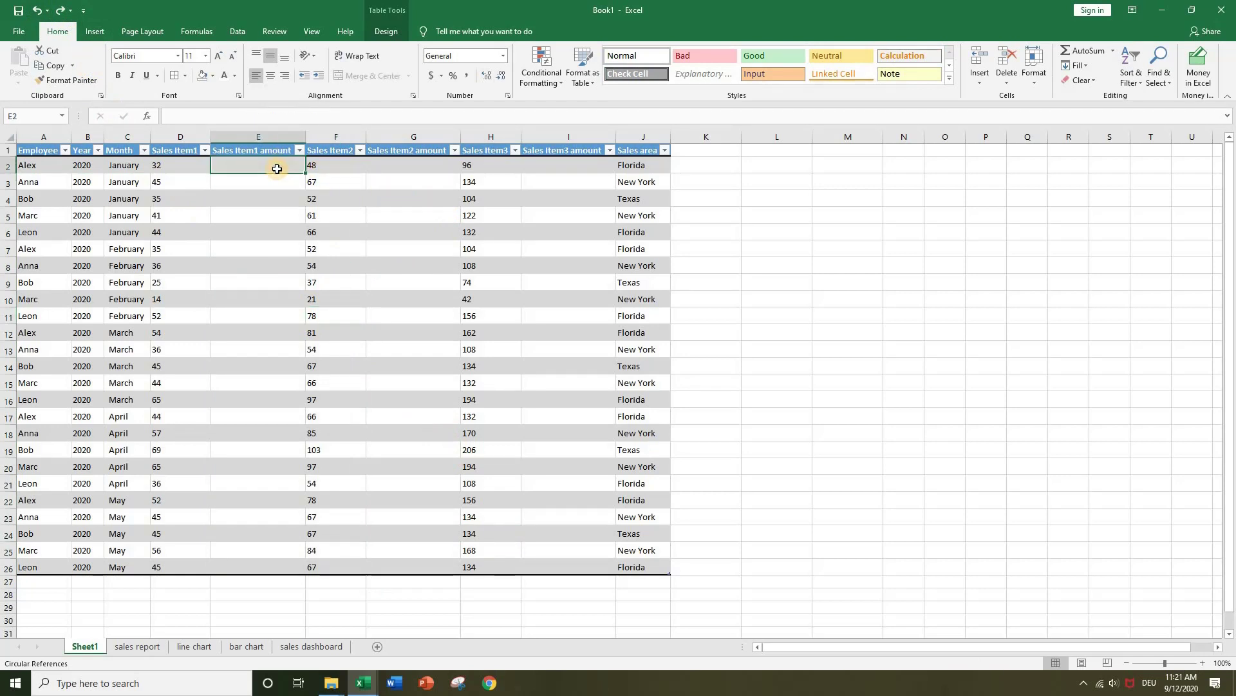
text(=)
click(179, 164)
text(*)
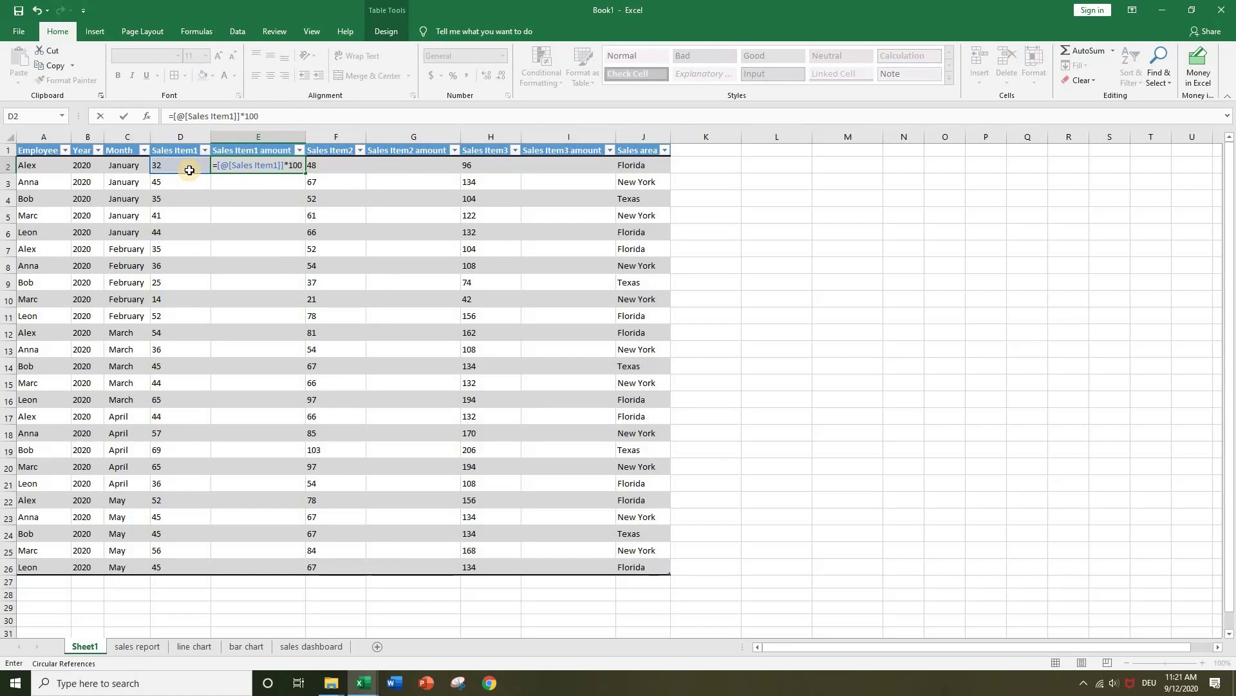
key(Return)
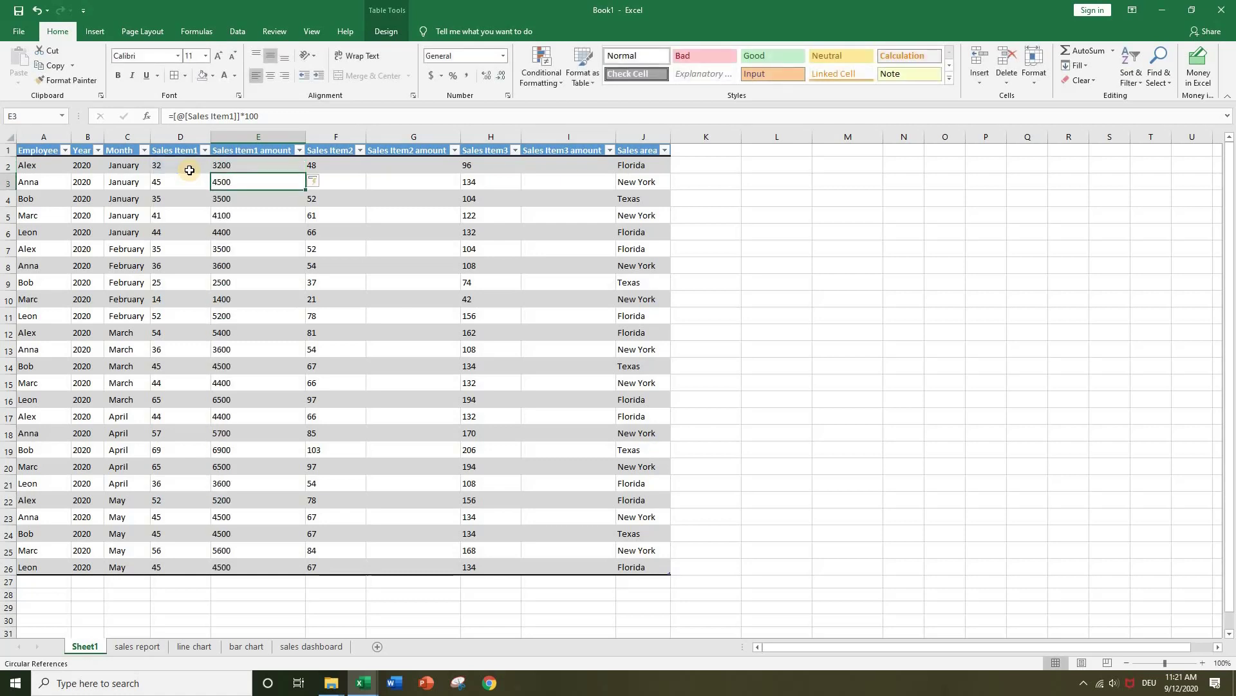
click(237, 168)
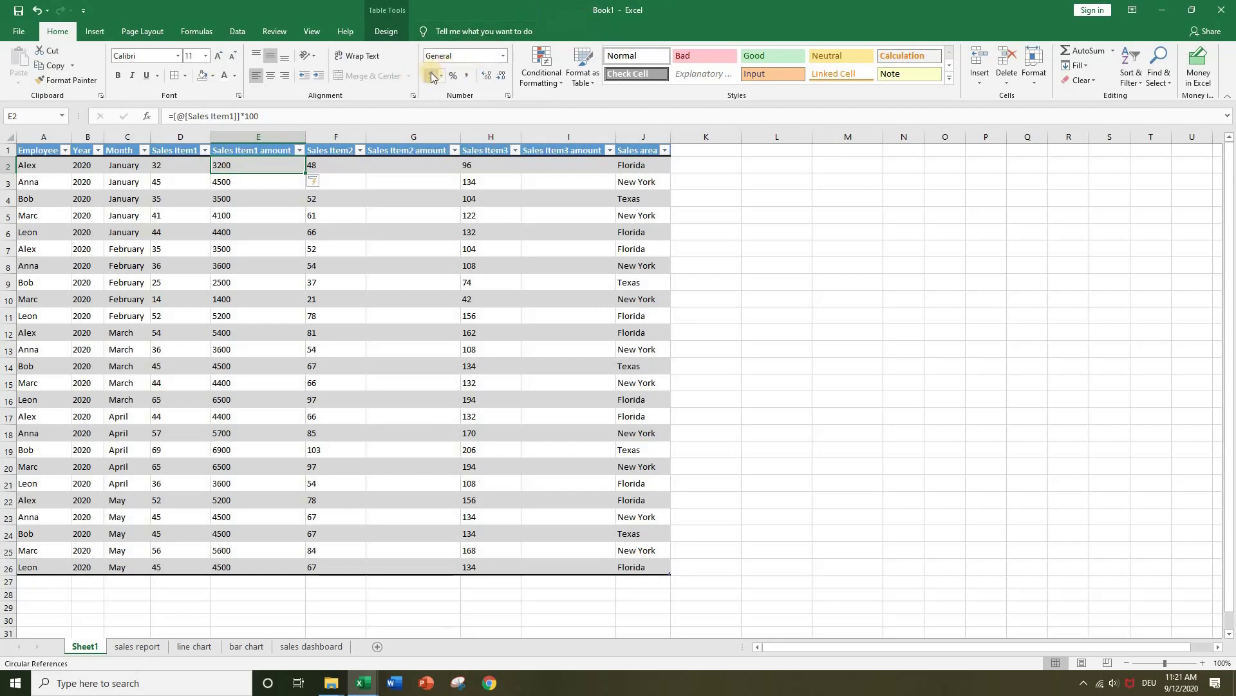
Step: Apply the Currency format to E2 and the Accounting format to E3 in the Sales Item1 amount column
click(504, 56)
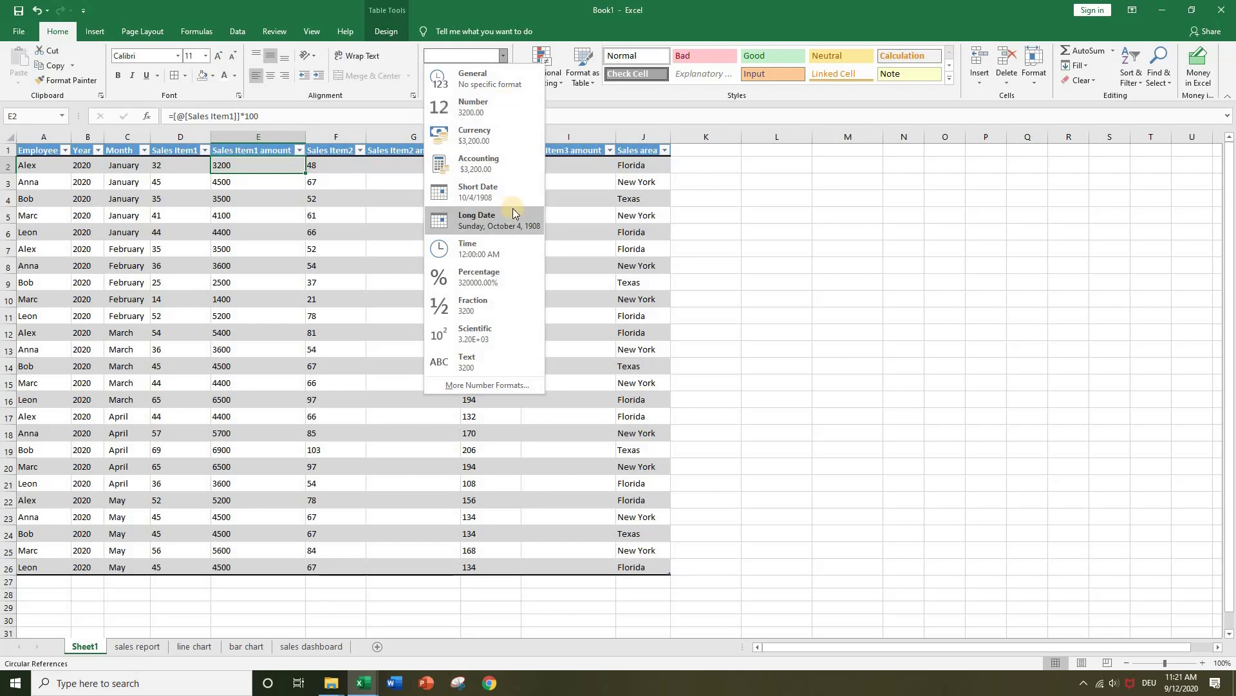
click(485, 136)
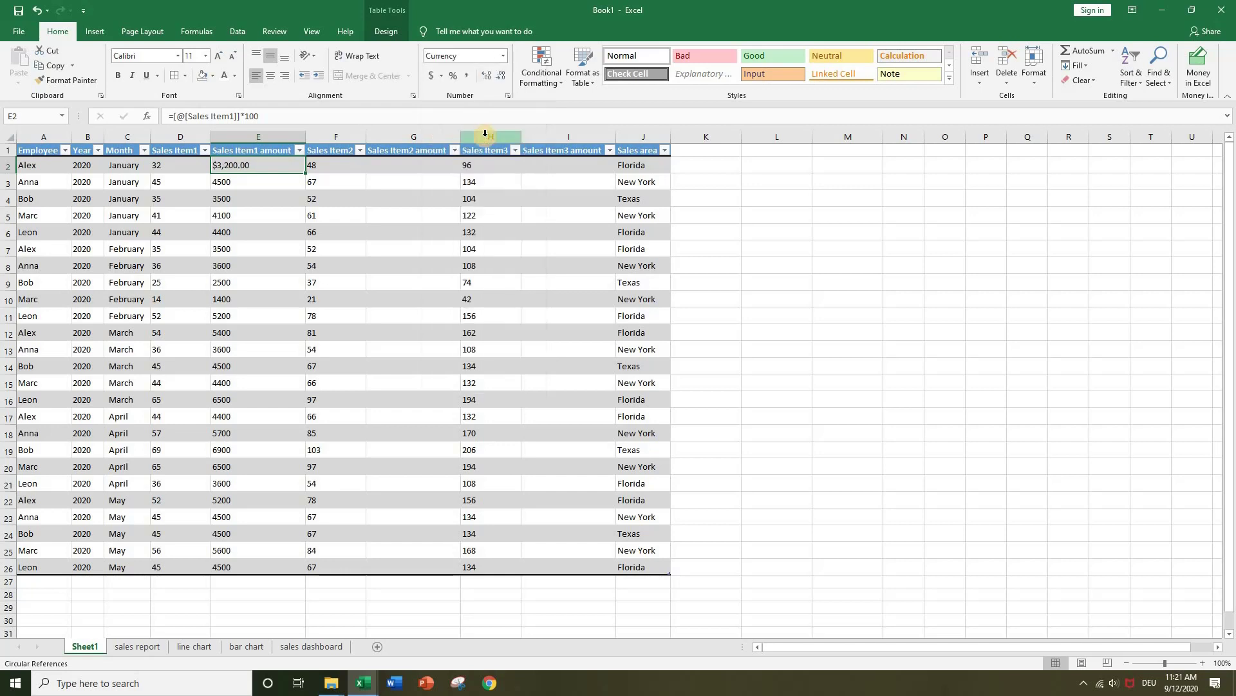
click(257, 178)
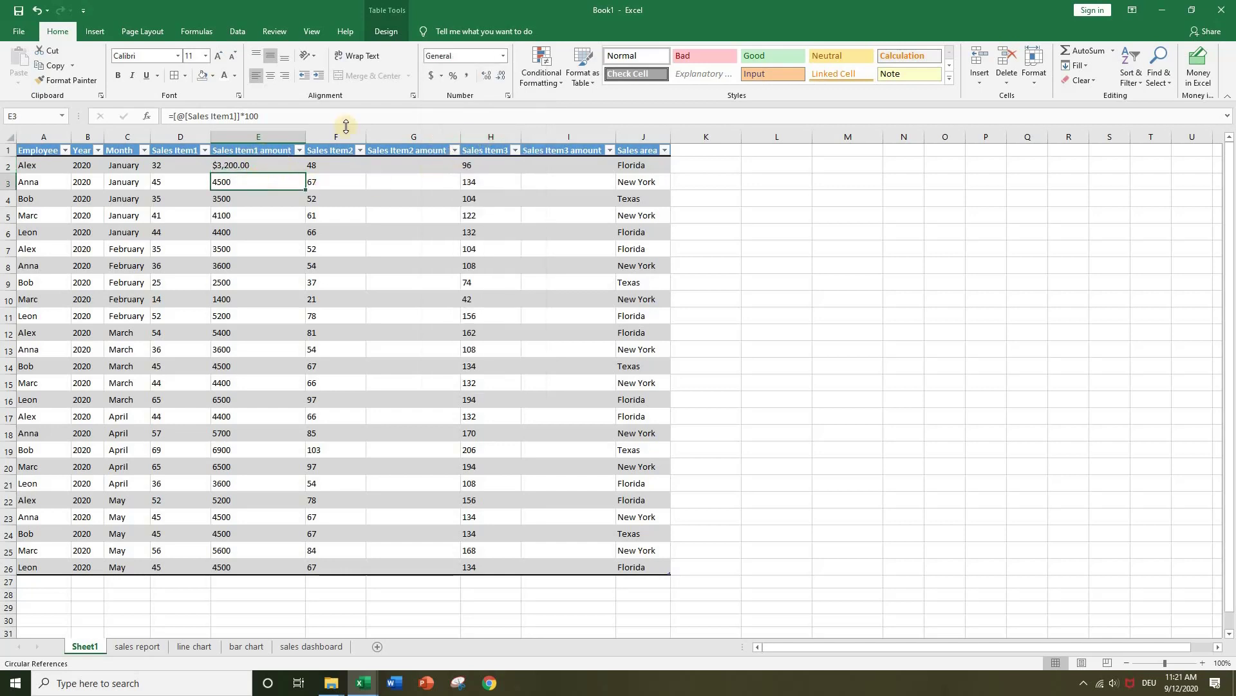
click(432, 76)
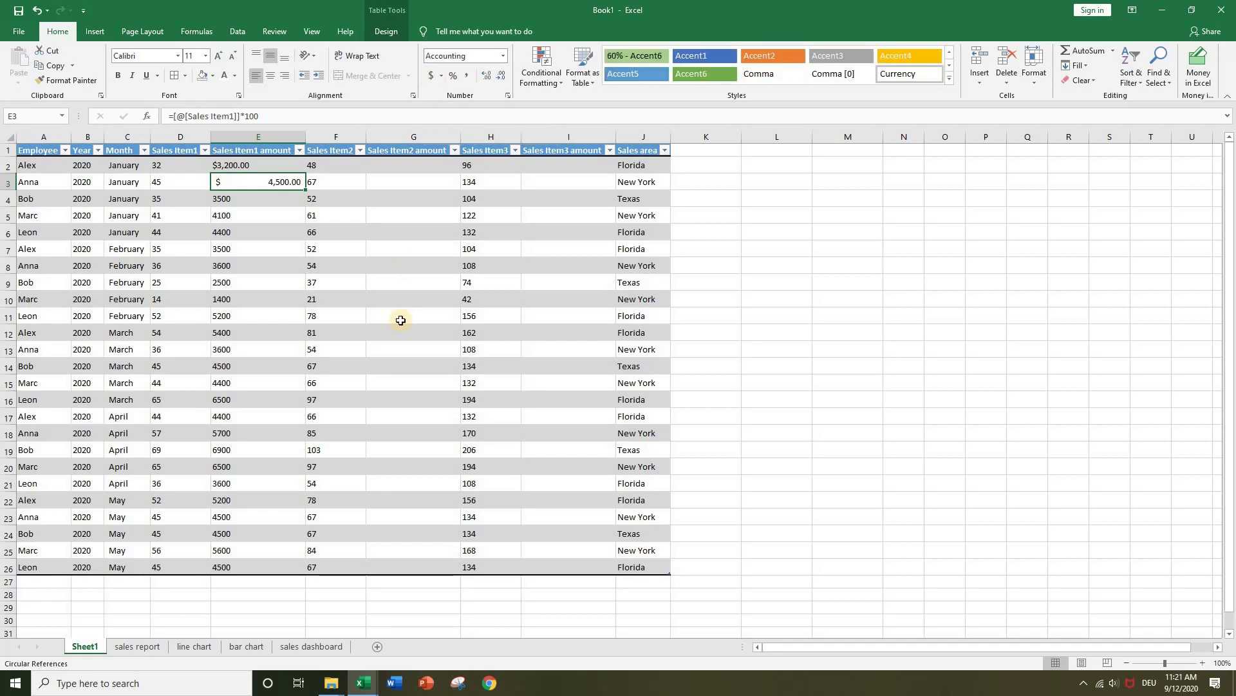
Step: Format the Sales Item1 amount cells E3:E26 as Currency
click(263, 165)
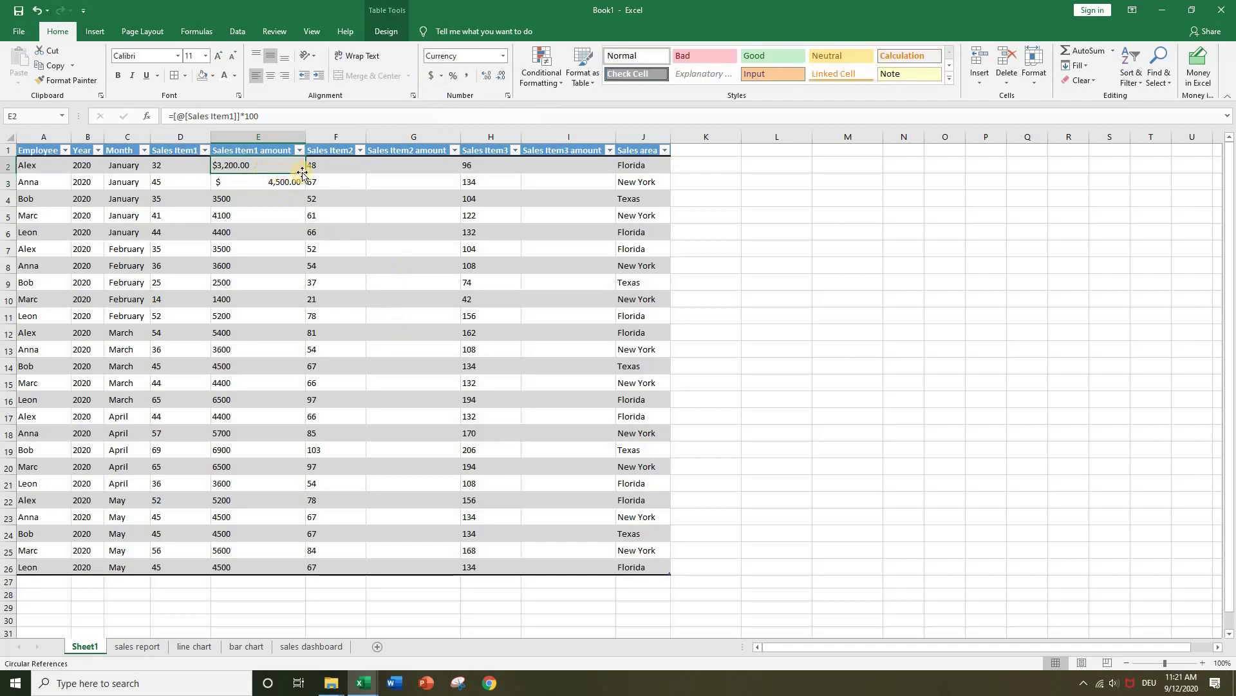
drag(267, 183, 238, 535)
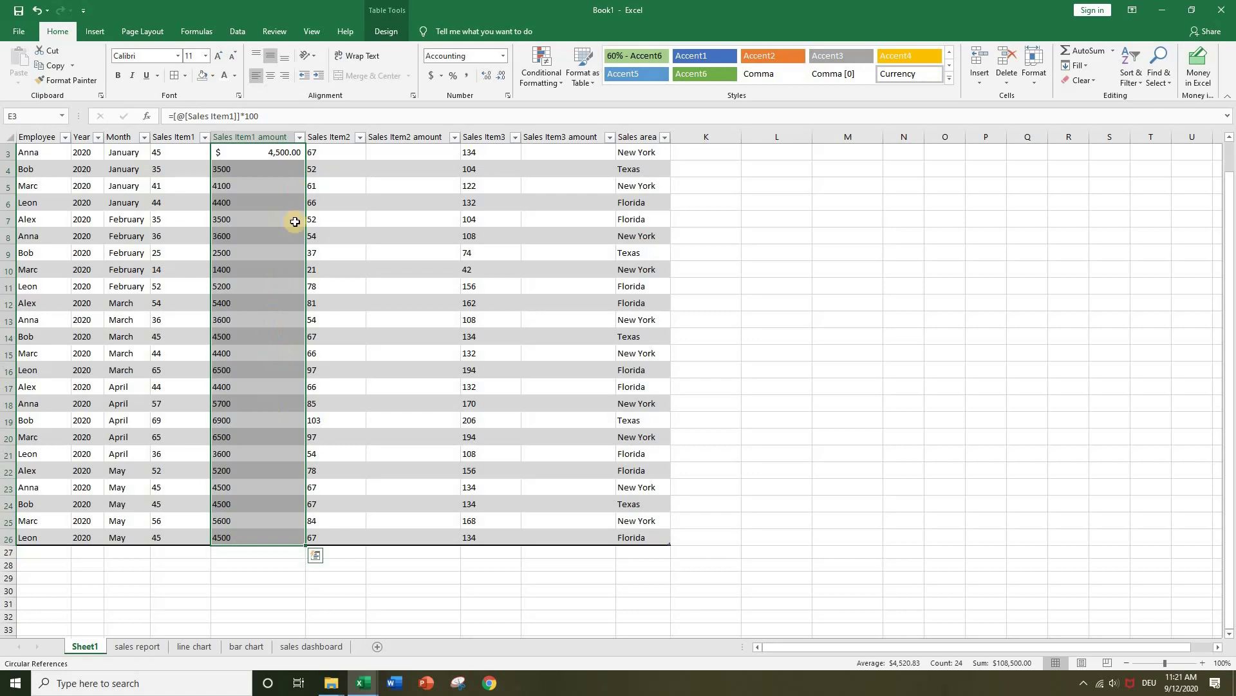
click(499, 60)
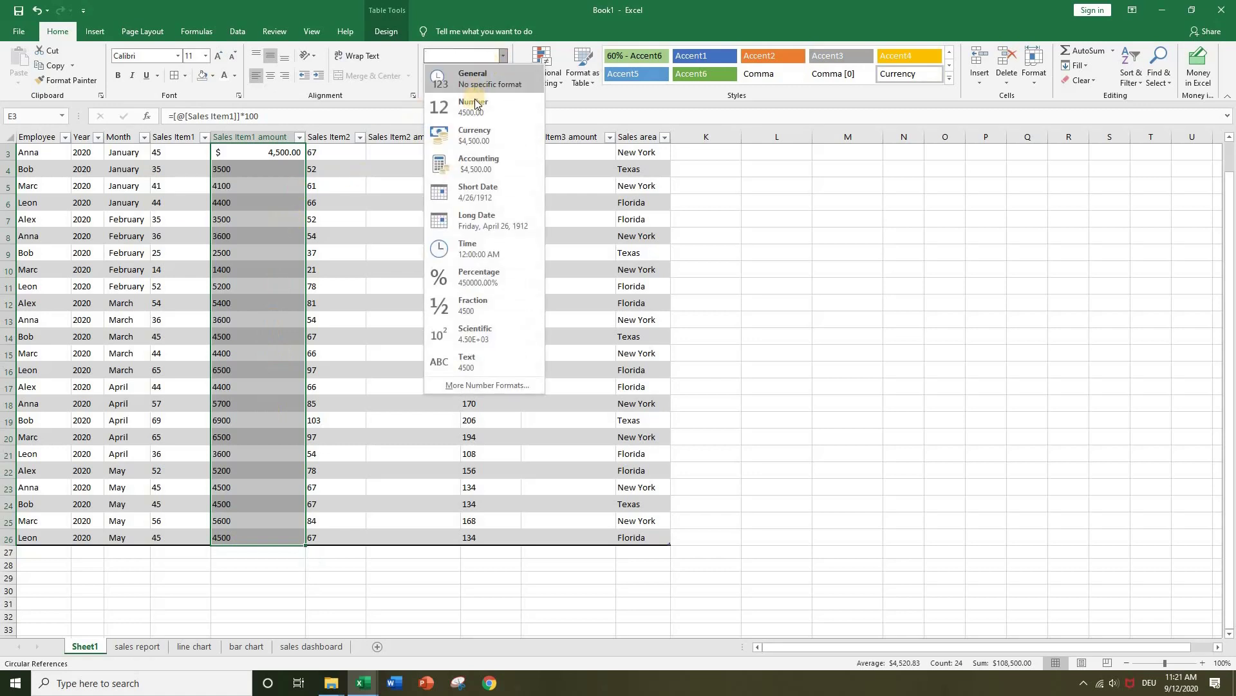
click(470, 127)
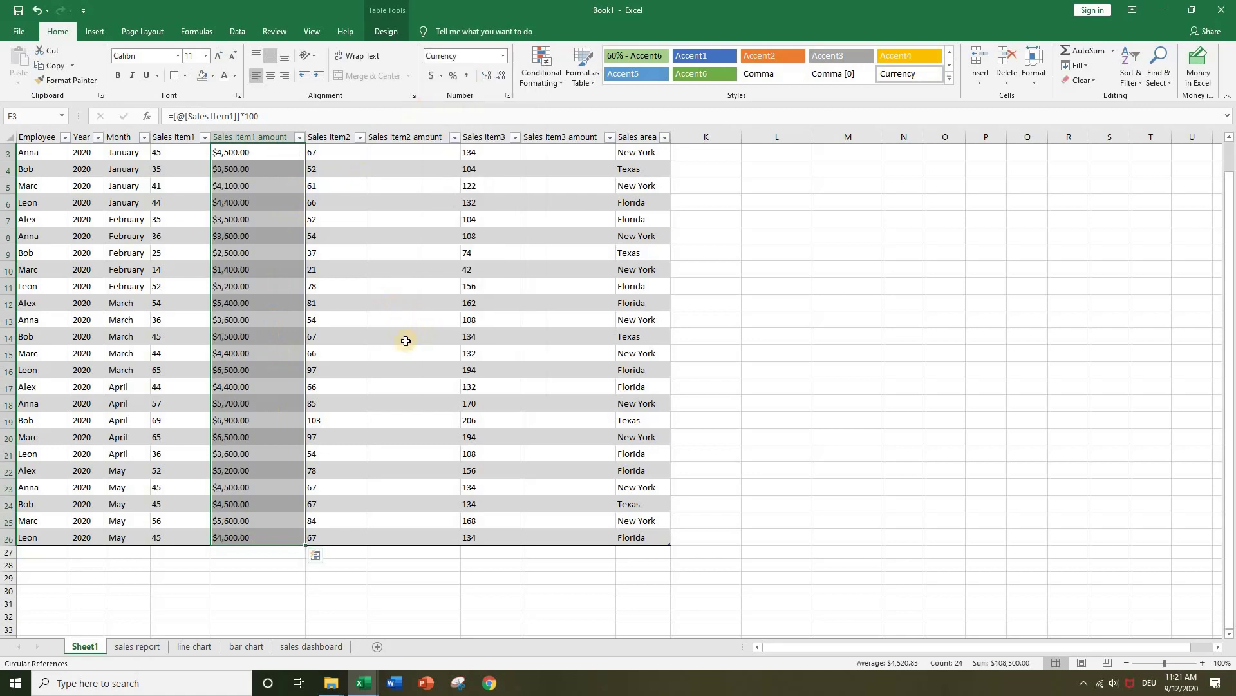
scroll(406, 340, up, 1)
click(448, 276)
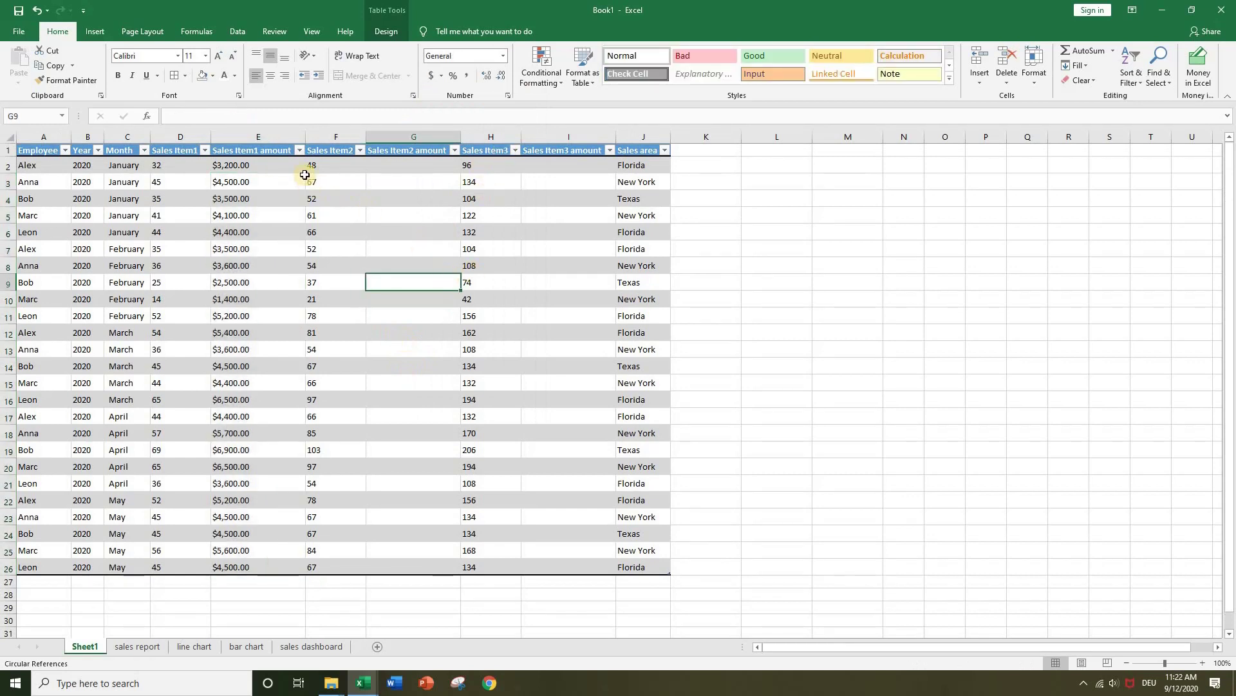
Step: Copy the formatting of E2 to the Sales Item2 amount cells G2:G26 with Format Painter
click(283, 171)
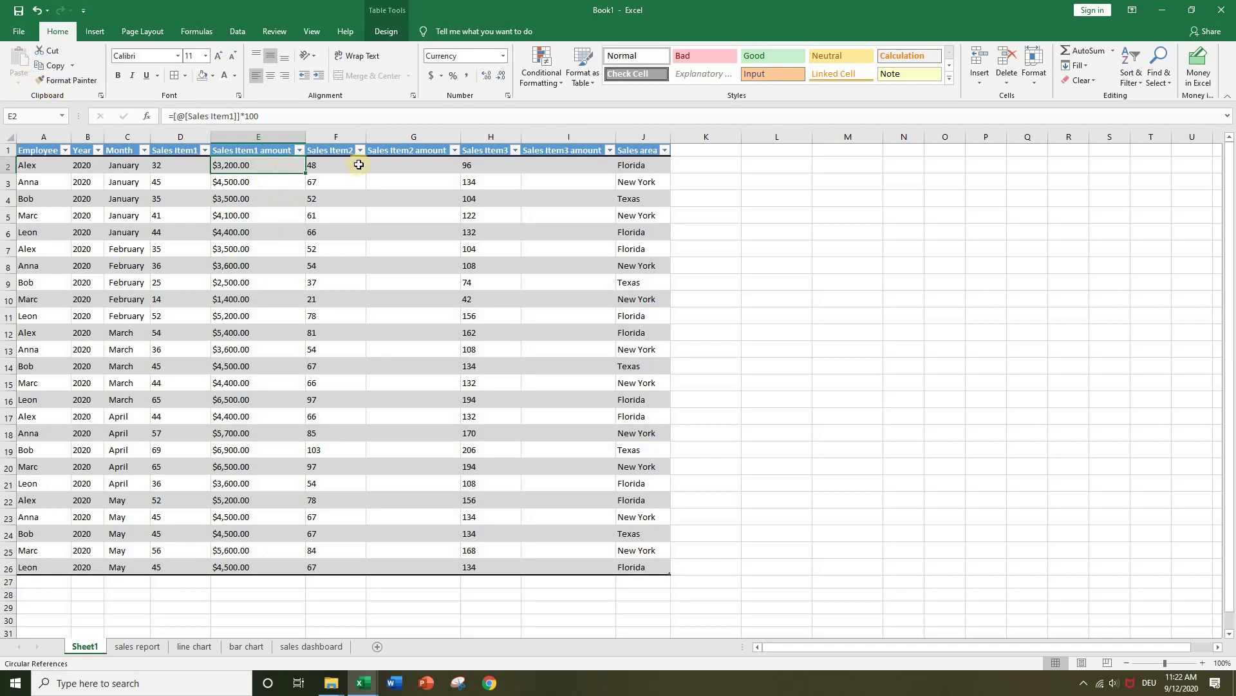
click(388, 161)
click(268, 167)
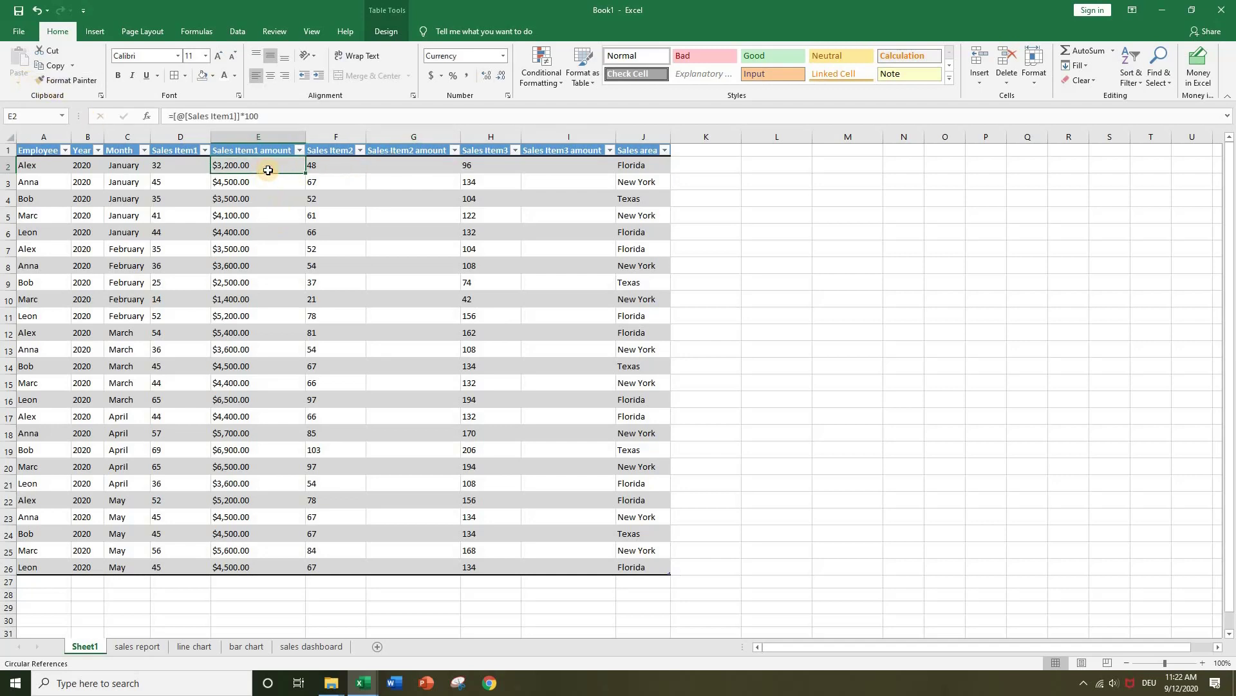
click(410, 167)
click(237, 166)
click(67, 79)
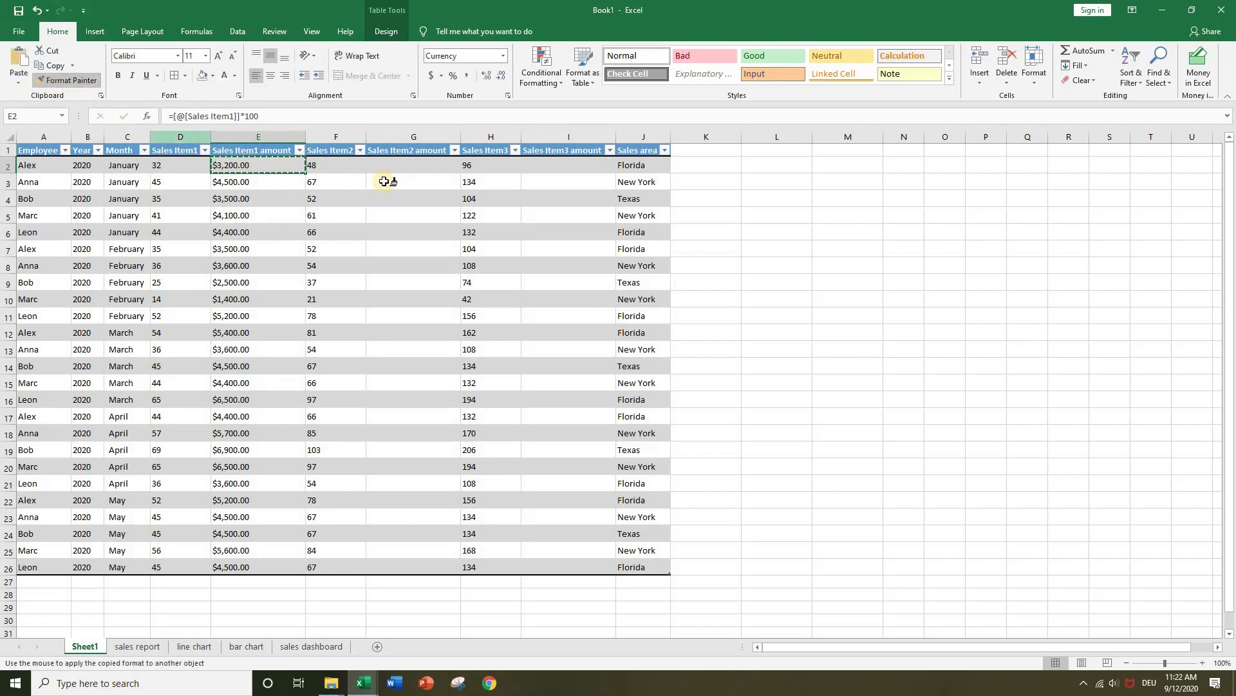
drag(408, 162, 434, 568)
click(725, 481)
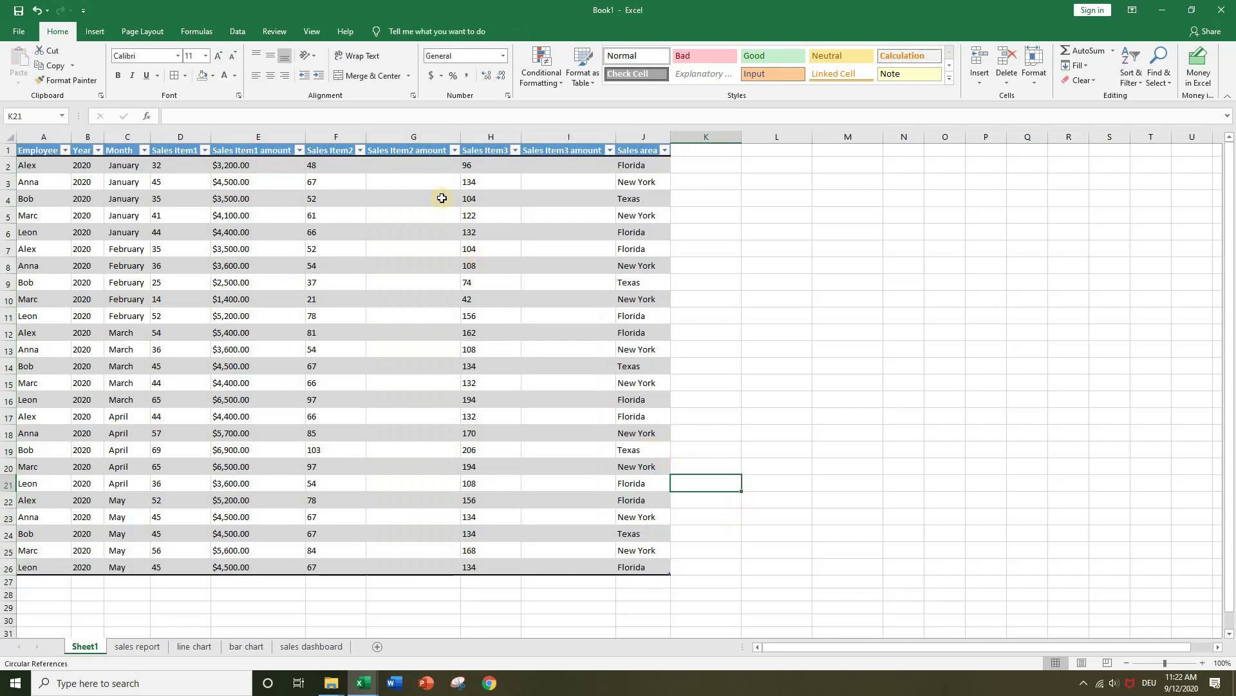
Step: Enter the value 5 in G2 to test the copied currency format
click(415, 168)
text(5)
key(Return)
click(424, 219)
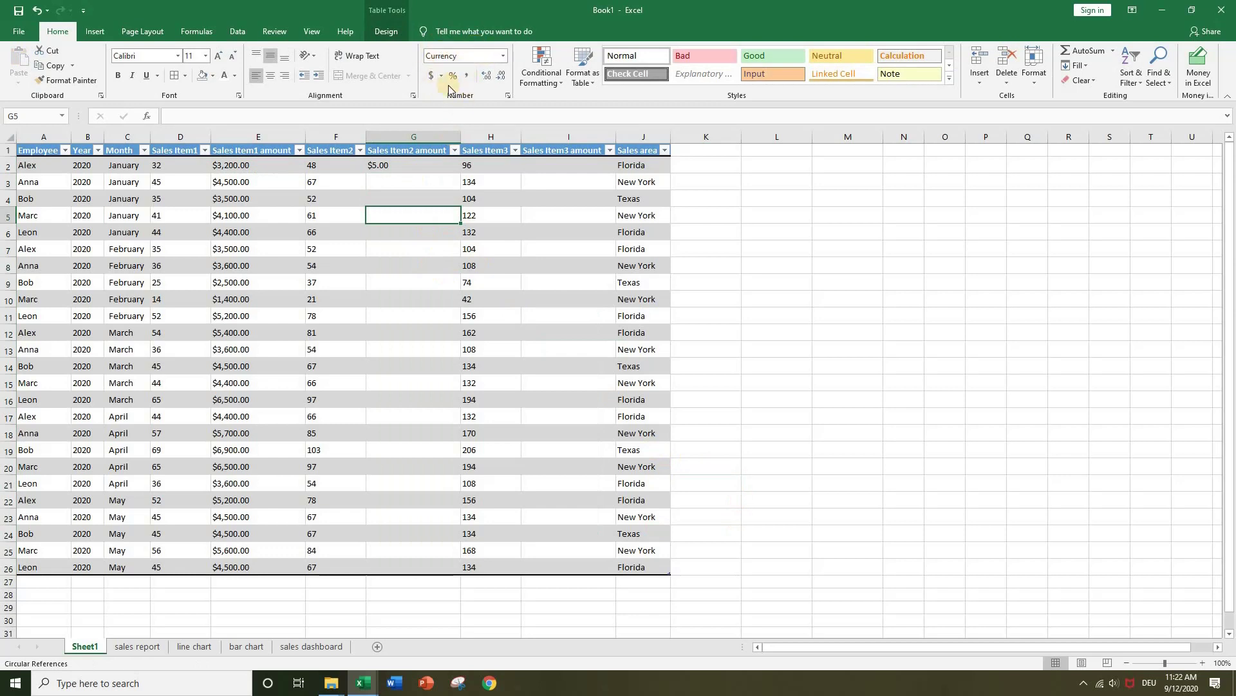
Step: Fill the Sales Item2 amount column with the formula =[@[Sales Item2]]*75, entered in G2
click(392, 169)
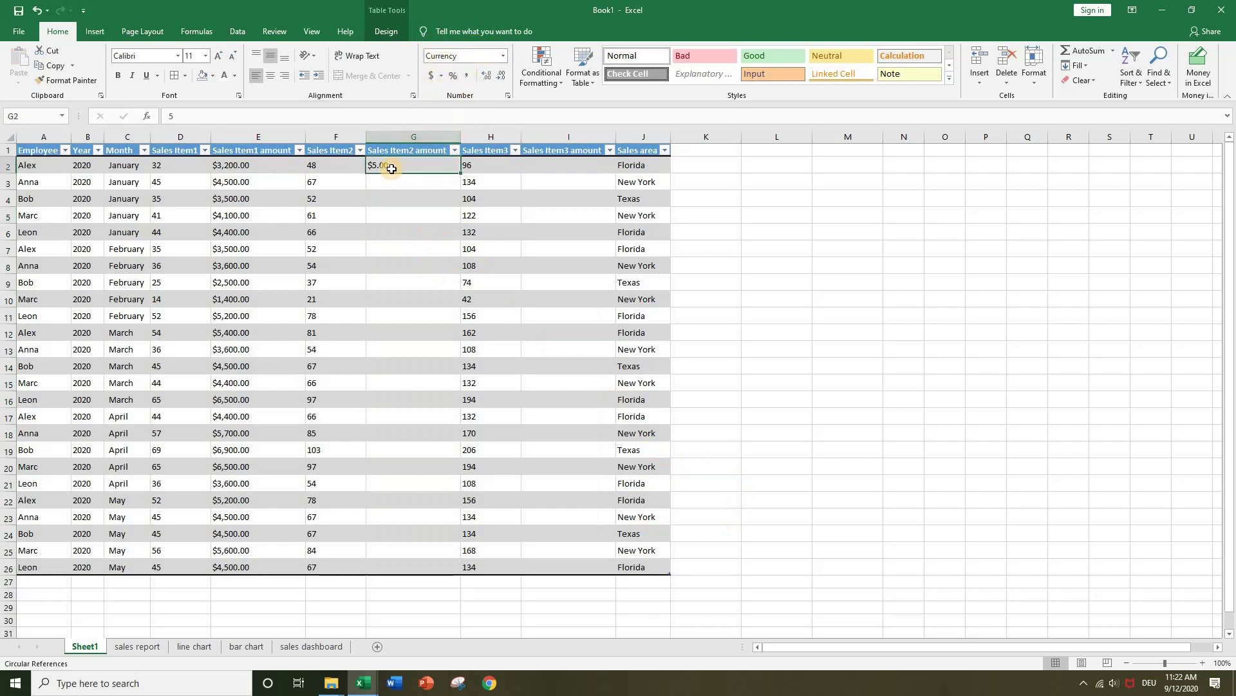
text(=)
click(339, 166)
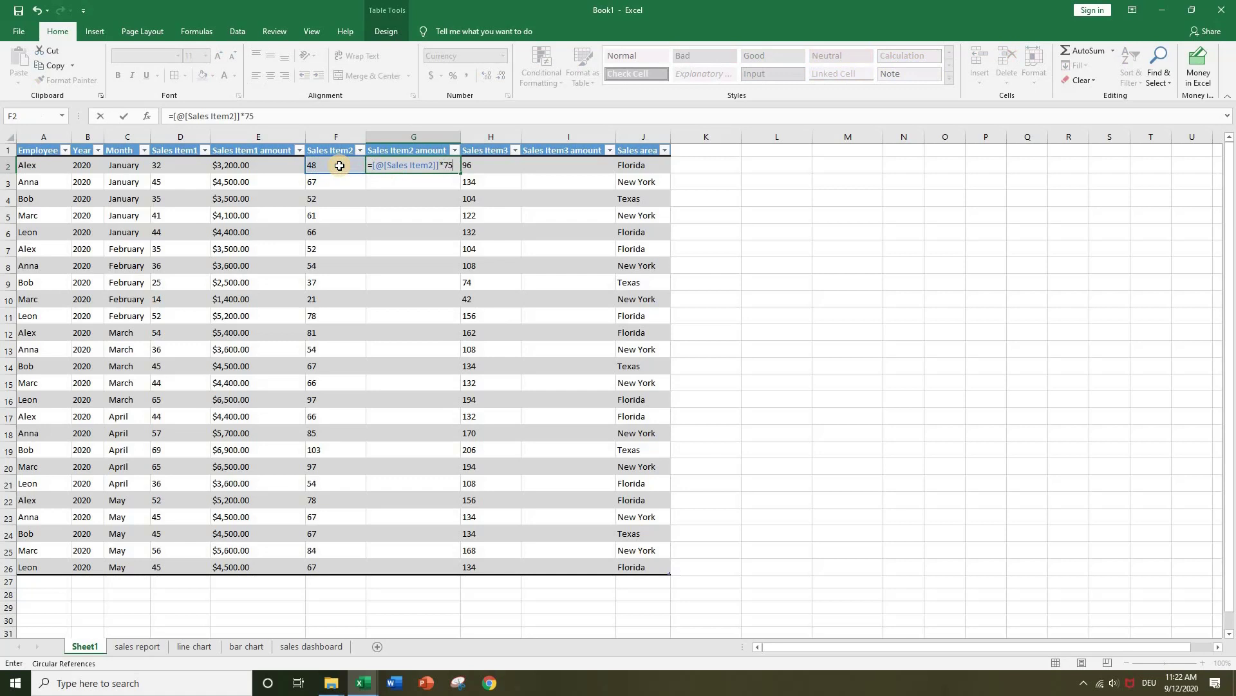
text(*75)
key(Return)
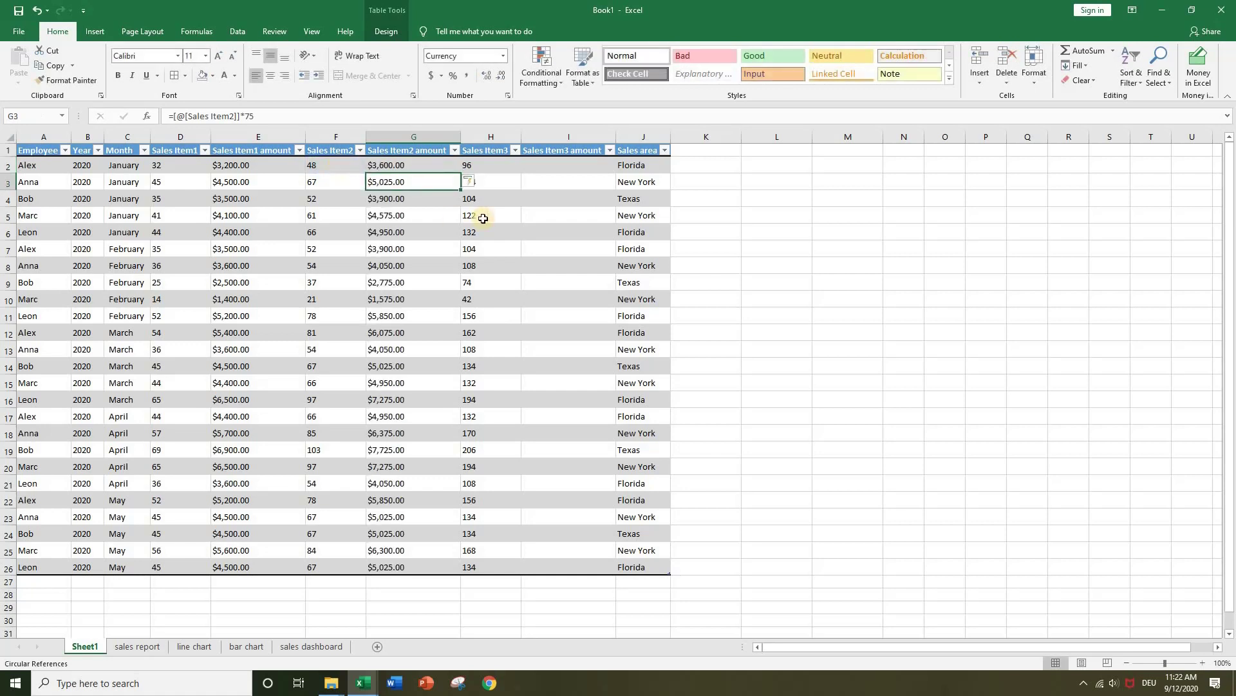
Step: Copy the formatting of G2 to the Sales Item3 amount cells I2:I26 with Format Painter
click(551, 167)
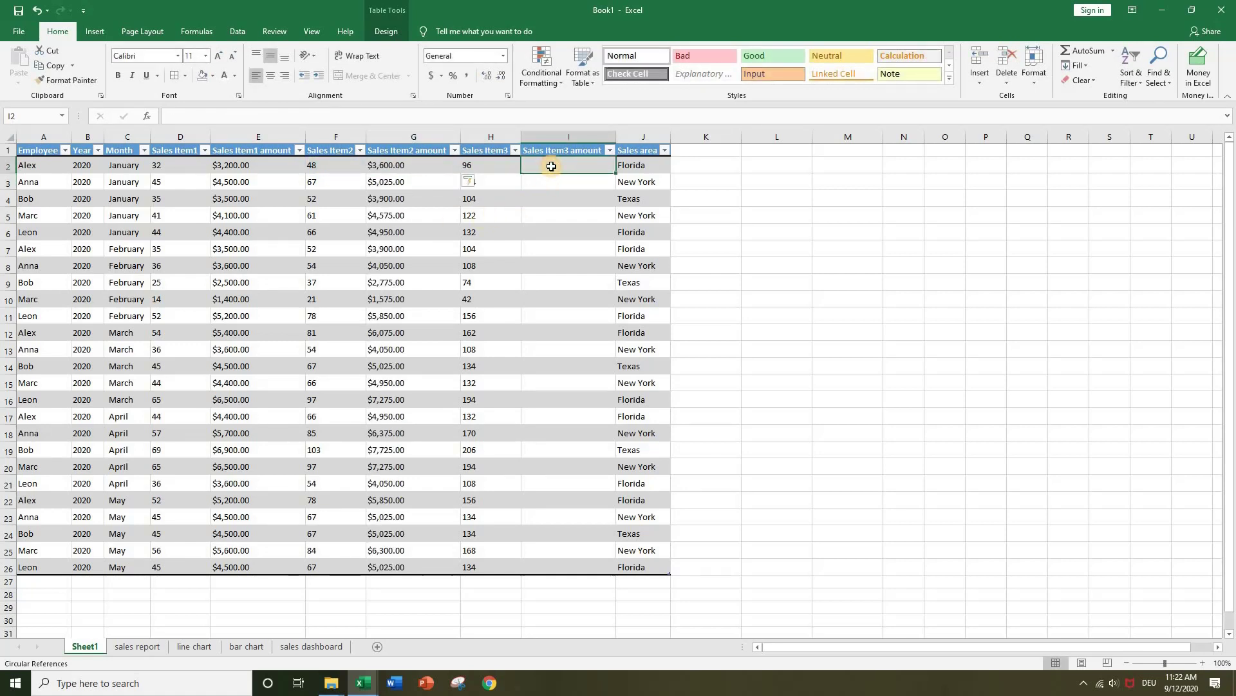
click(395, 166)
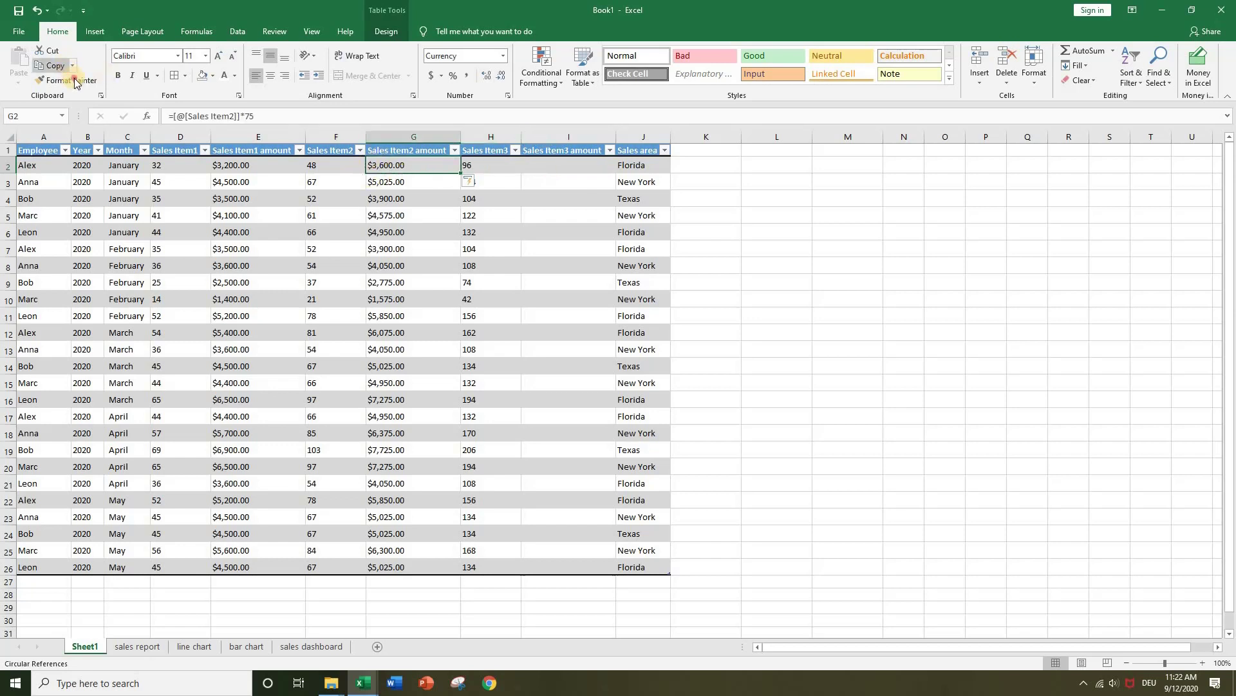
click(75, 83)
drag(591, 165, 583, 567)
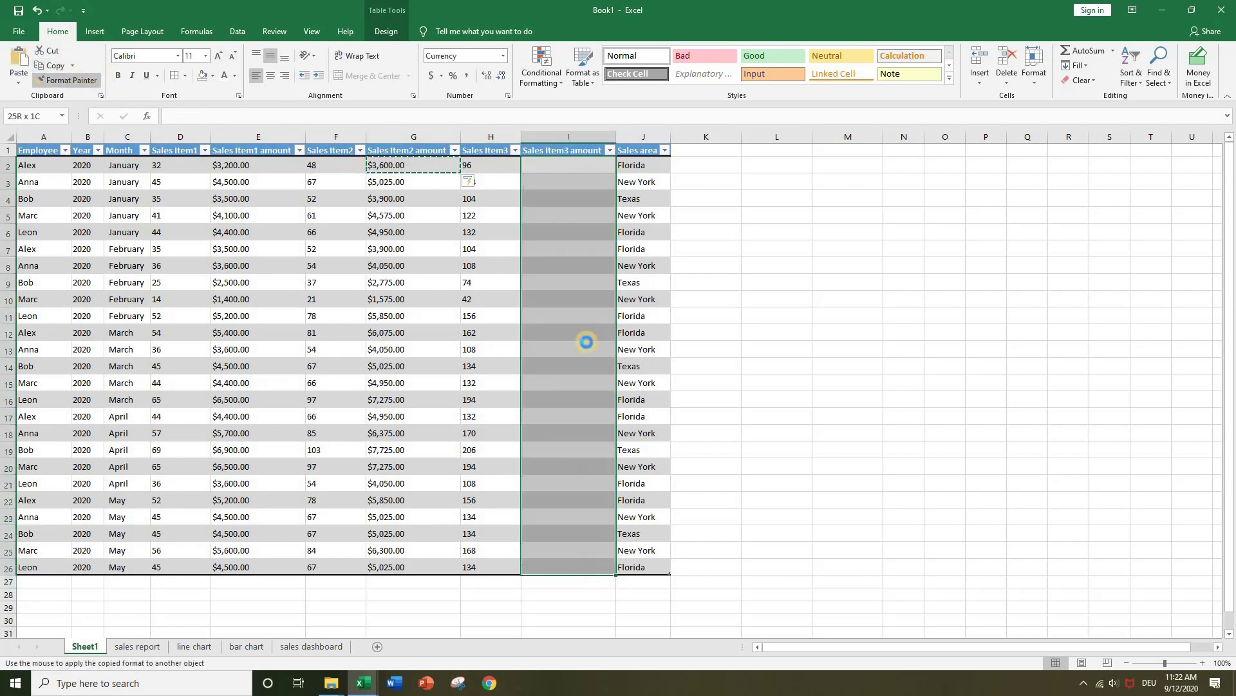
Step: Fill the Sales Item3 amount column with the formula =[@[Sales Item3]]*50, entered in I2
click(551, 168)
text(=)
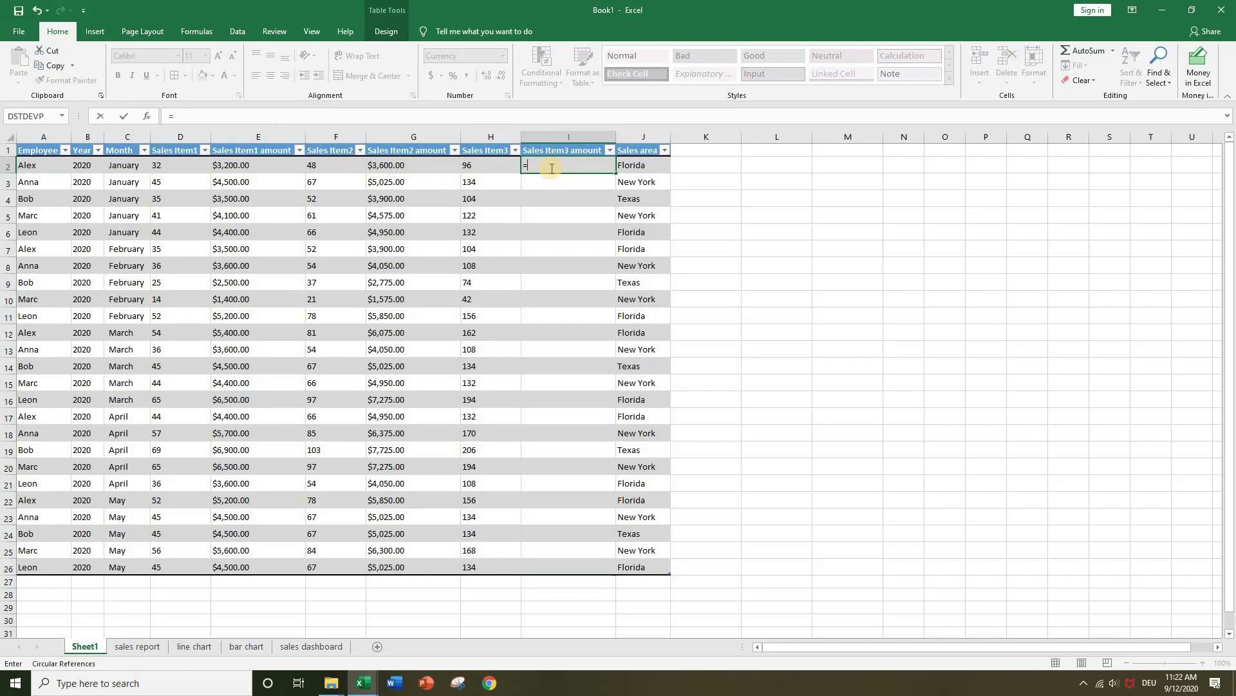
click(483, 164)
text(*50)
key(Return)
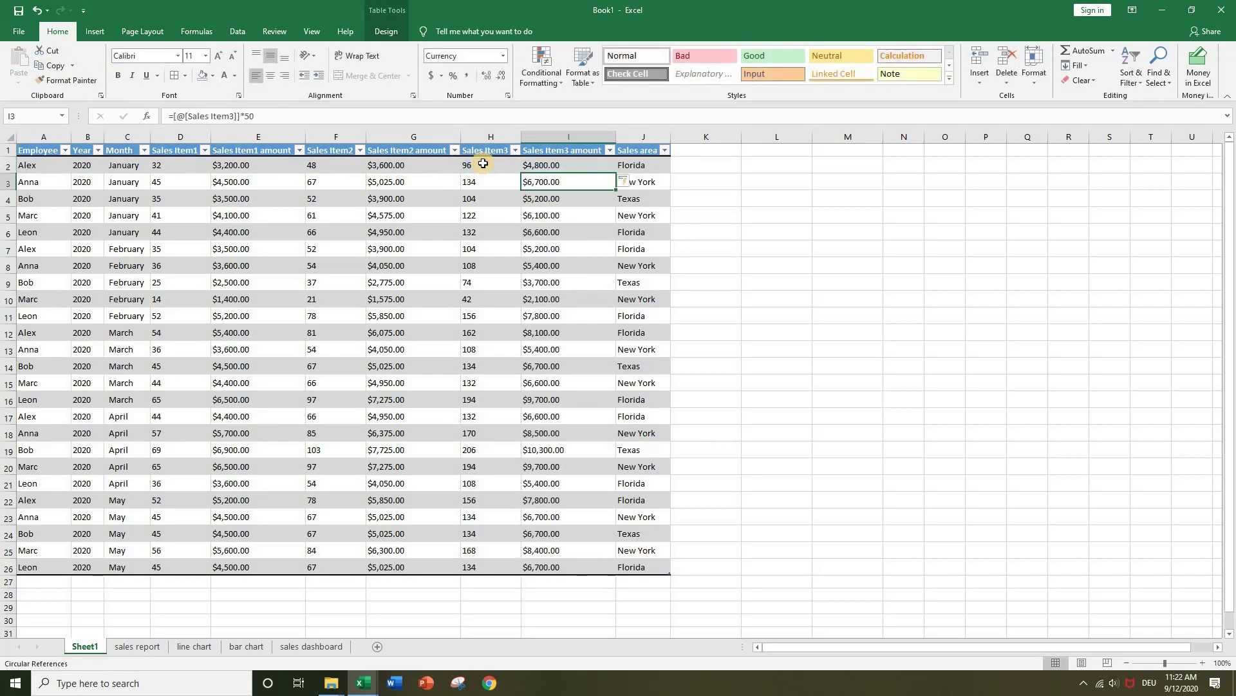
click(801, 364)
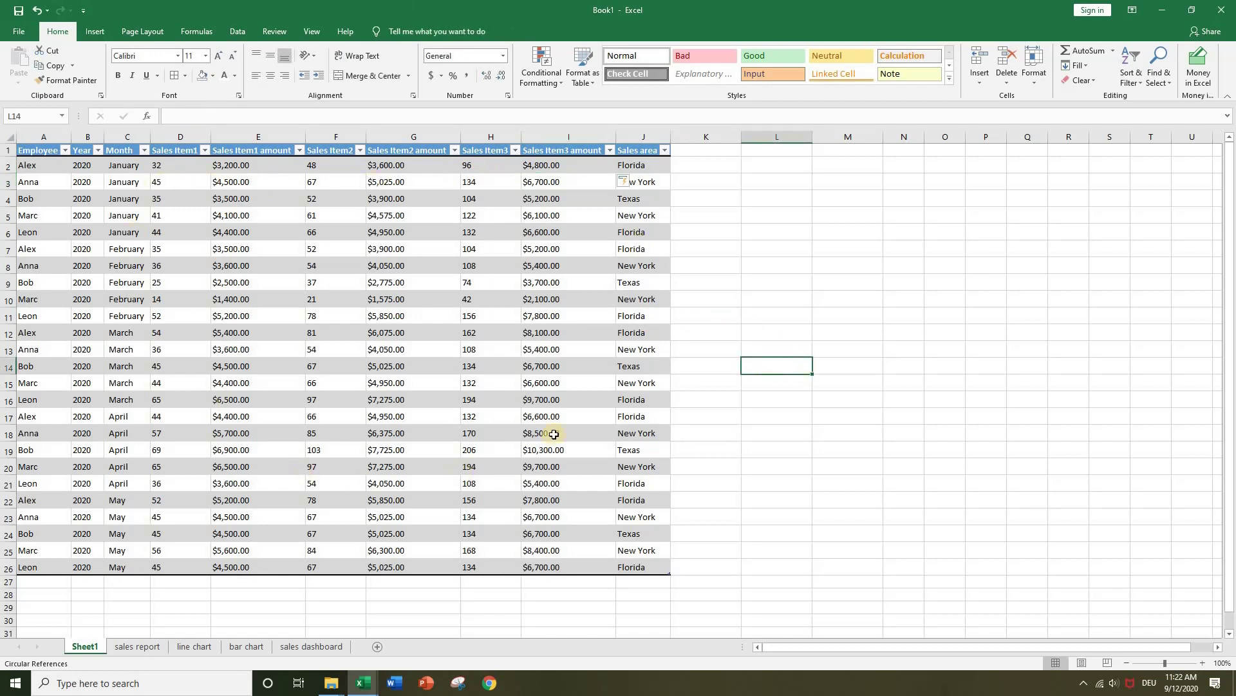
Step: Enter the column heading "total" in K1, next to the Sales area header
click(692, 226)
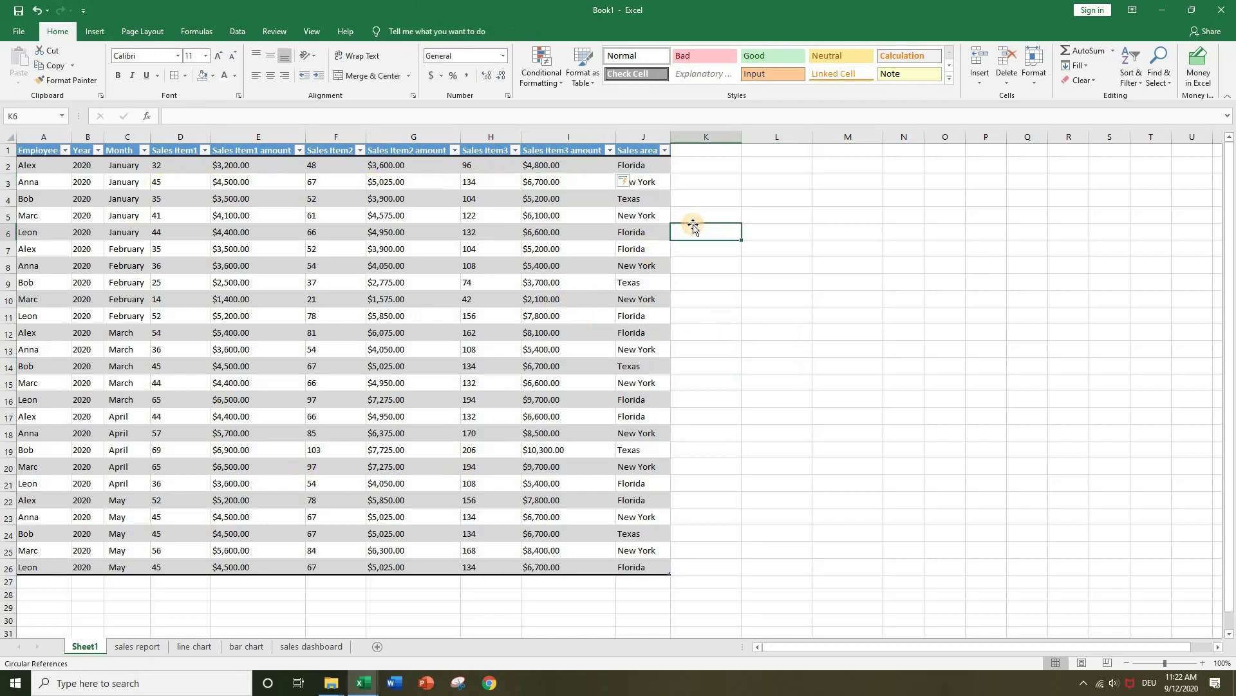
key(Up)
key(Up)
key(Up)
key(Up)
key(Up)
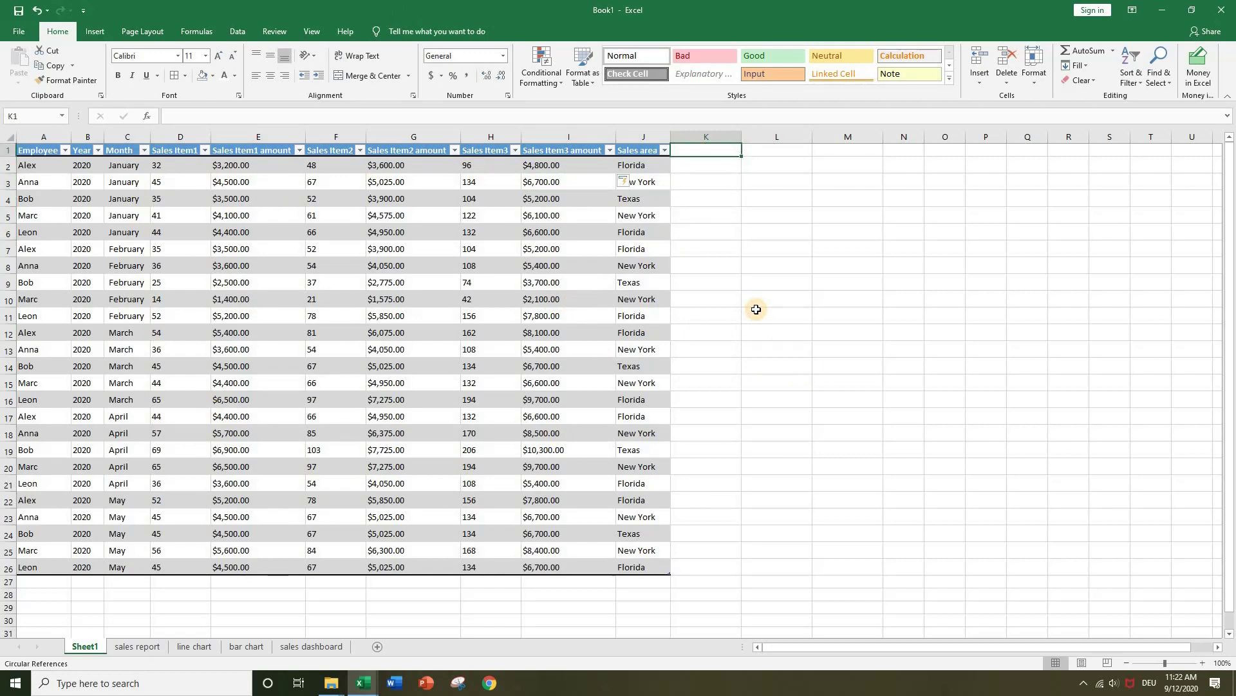
text(r)
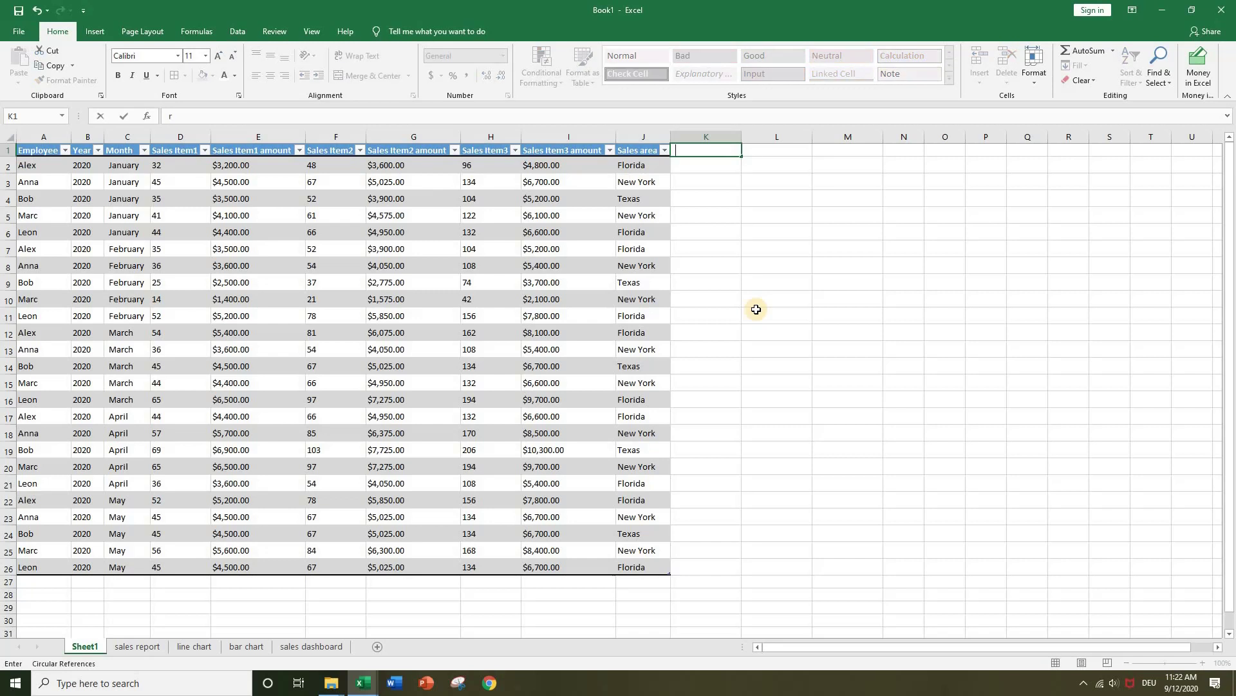
text(ota)
key(Caps_Lock)
text(L)
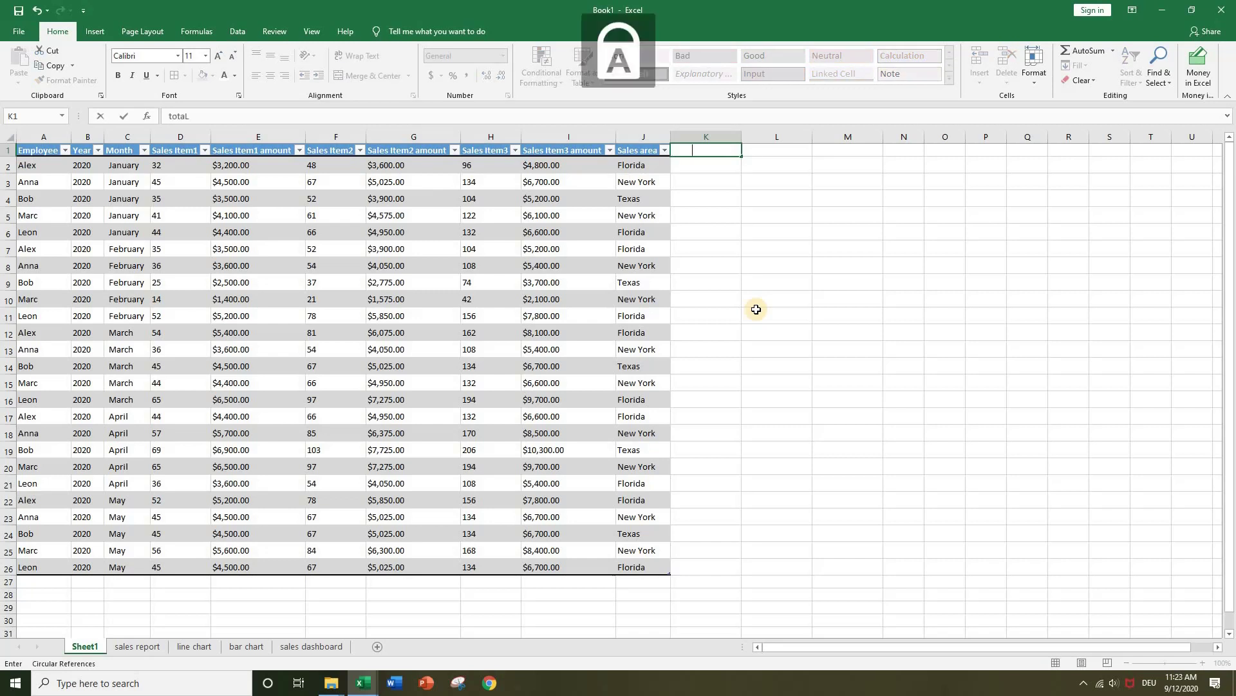
key(Caps_Lock)
key(BackSpace)
key(BackSpace)
key(BackSpace)
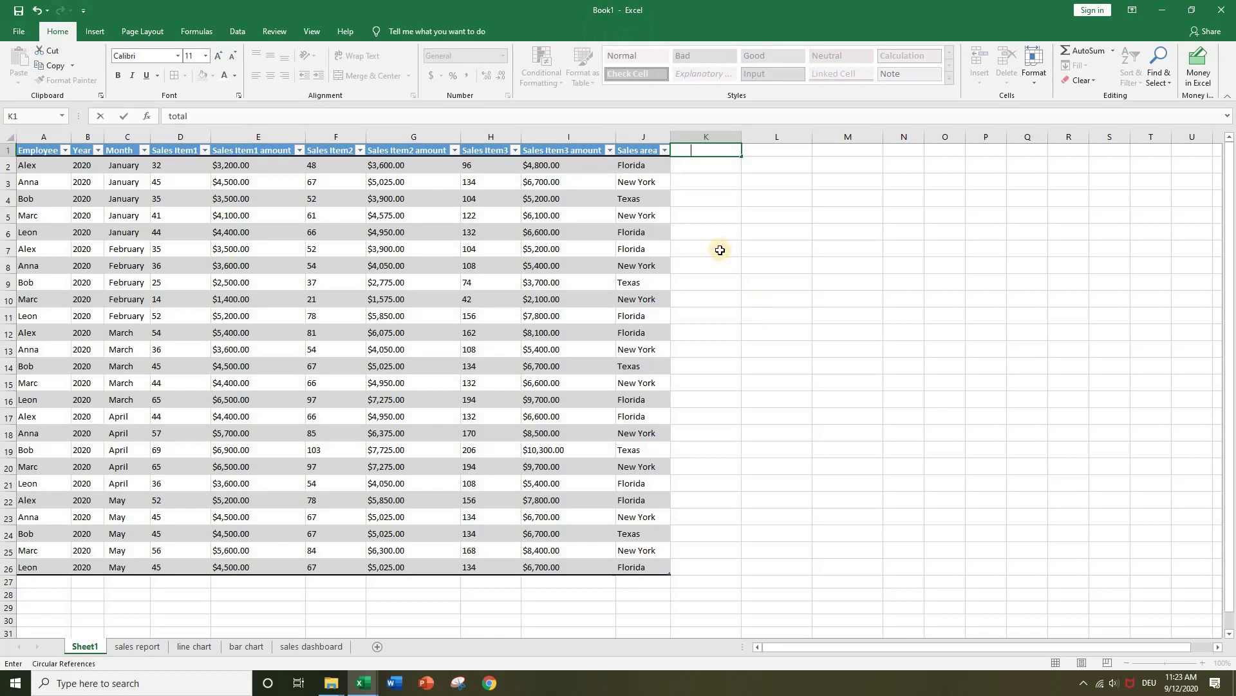
key(Escape)
Step: Change the font colour of the heading in K1 to black
click(235, 76)
click(239, 88)
click(791, 186)
Step: Enter a formula in K2 that adds the Sales Item1, Sales Item2 and Sales Item3 amounts of the same row
click(713, 162)
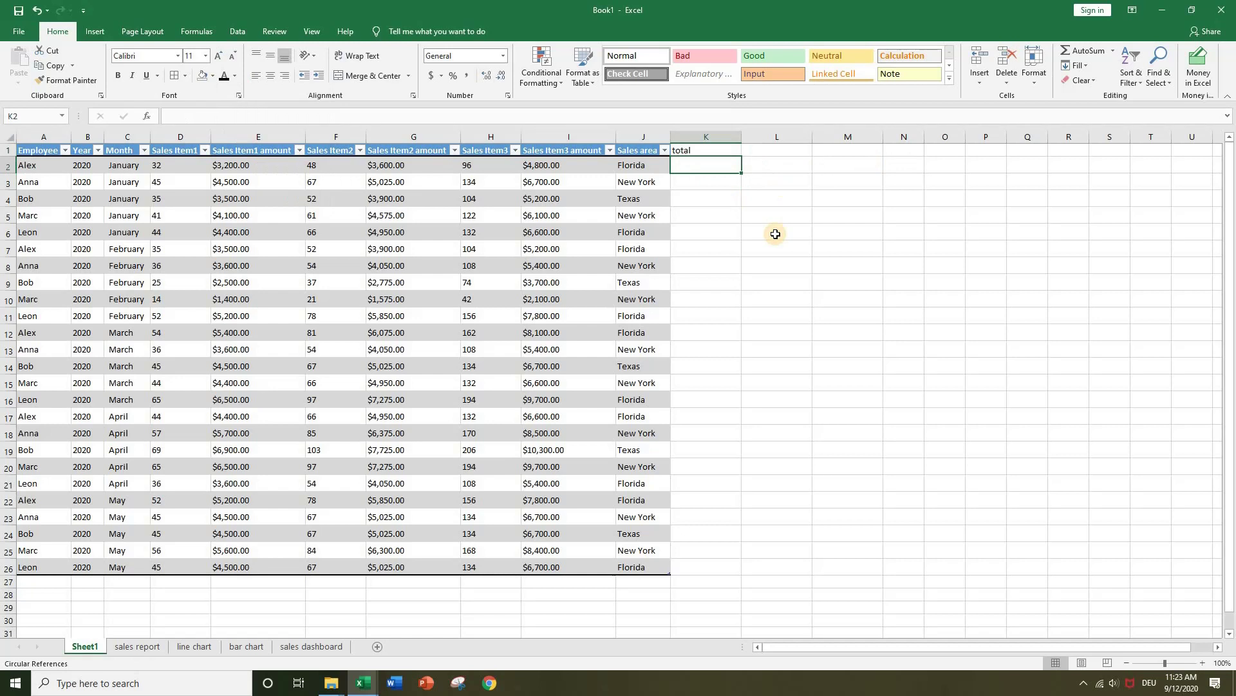
text(=)
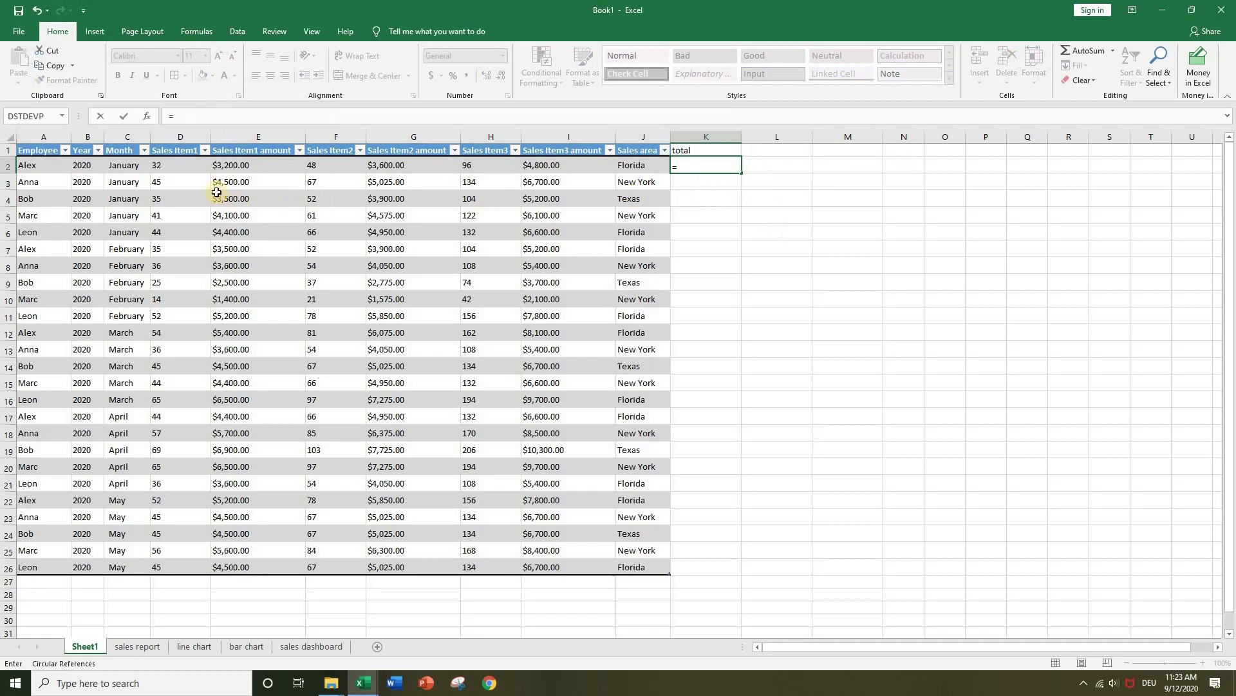
click(238, 169)
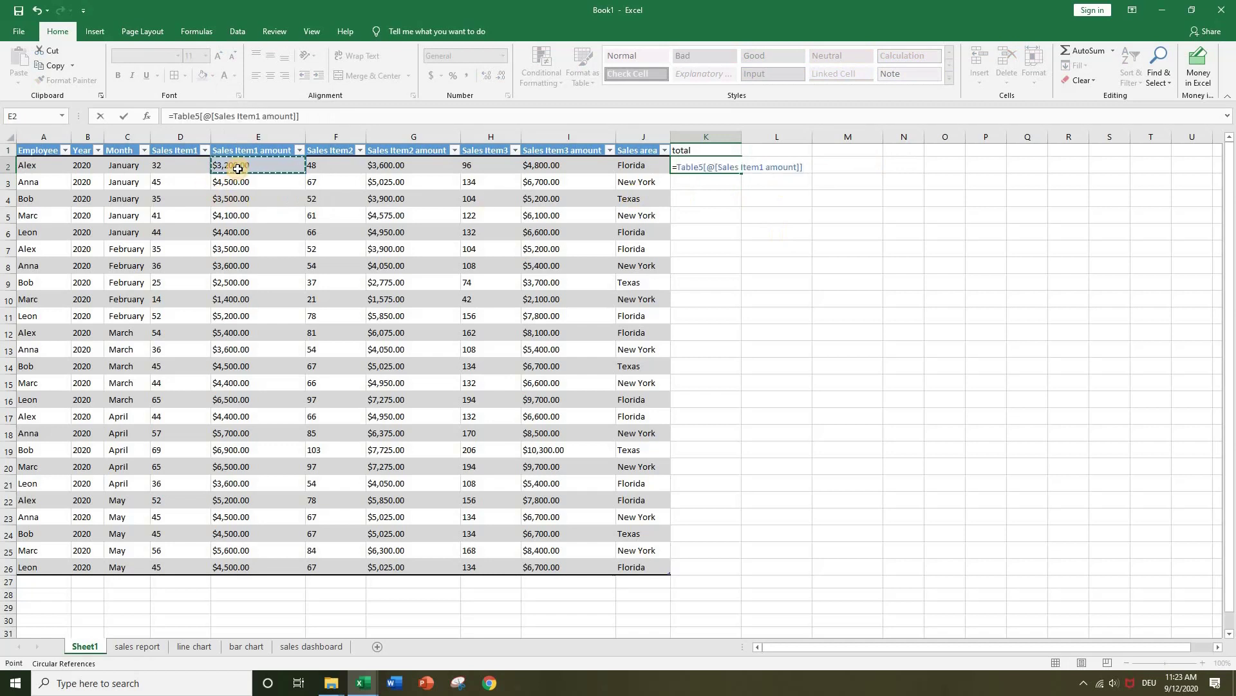
text(+)
click(415, 166)
text(+)
click(589, 166)
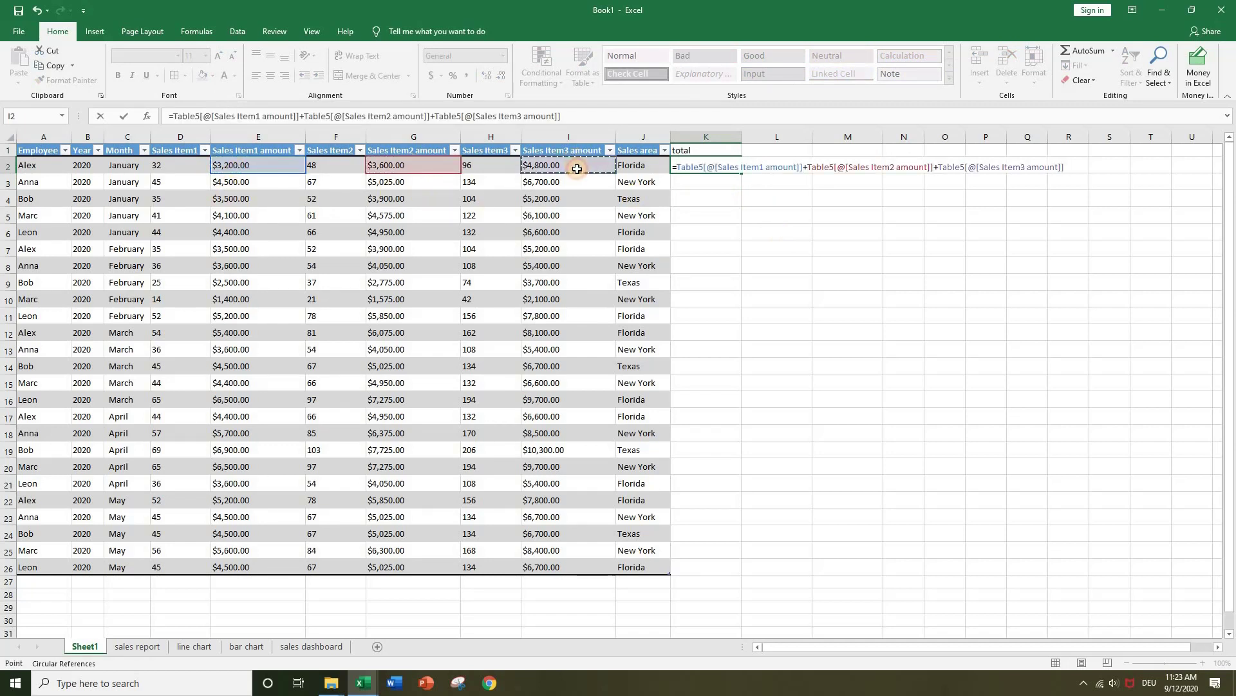
key(Return)
Step: Copy the total formula from K2 down through K26
key(Up)
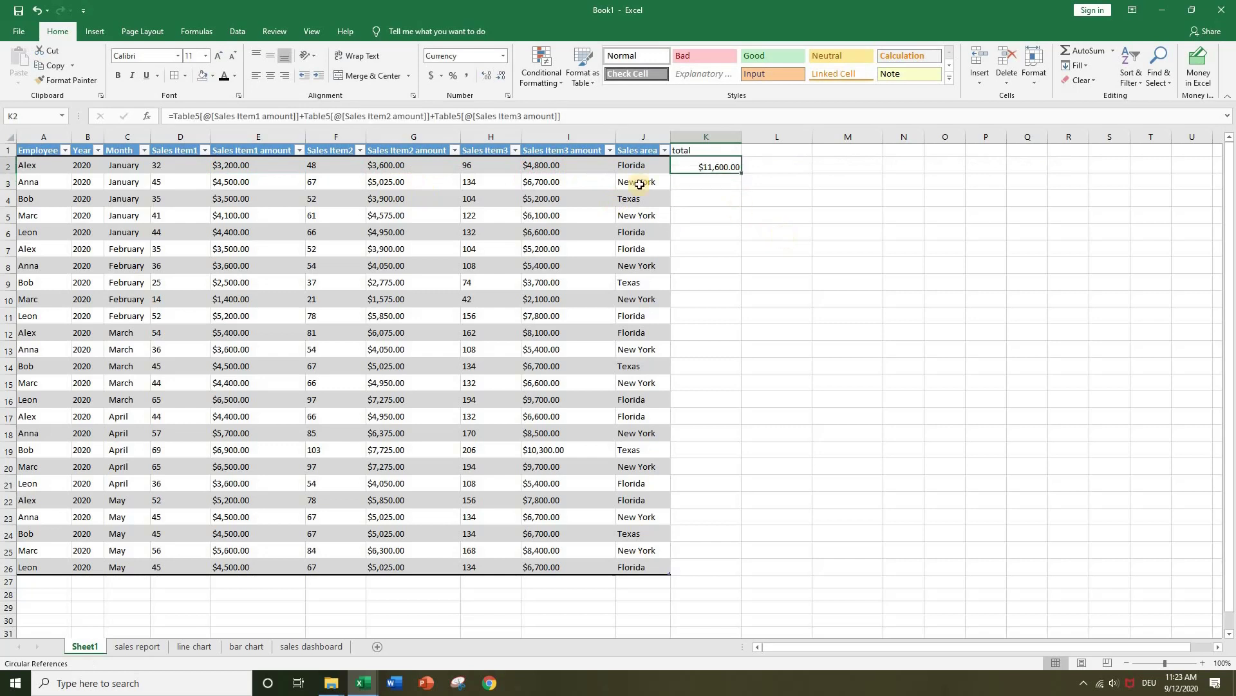
drag(742, 173, 729, 570)
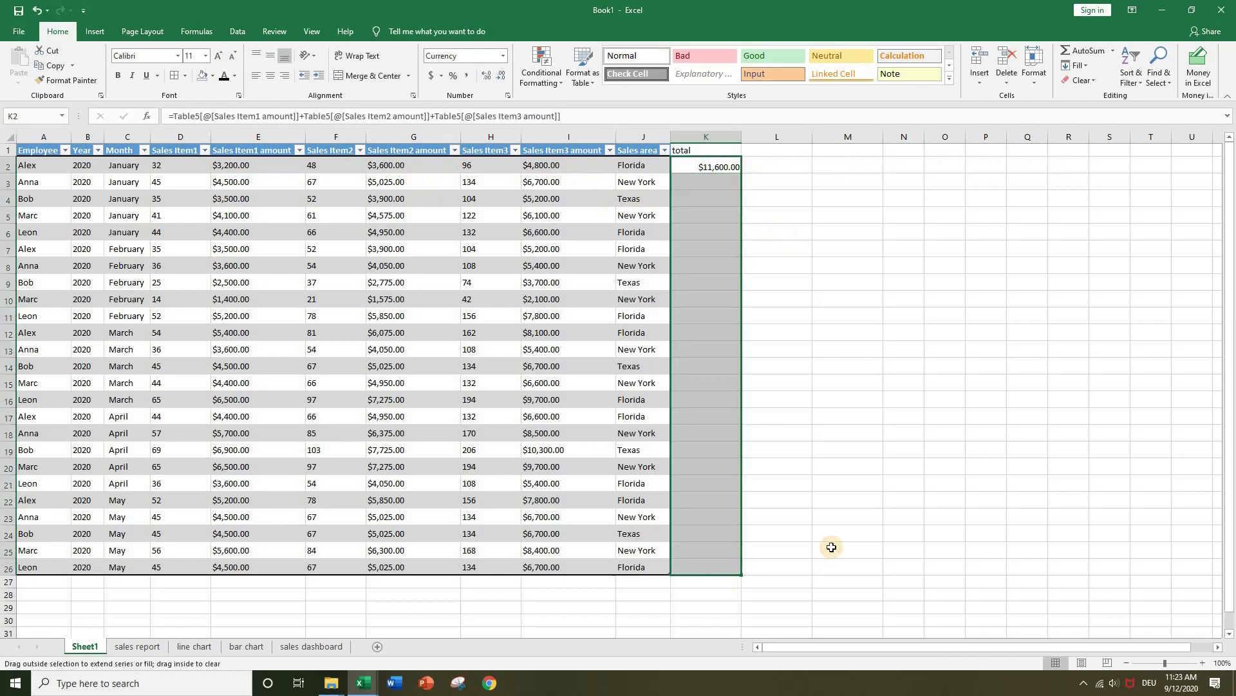
click(863, 482)
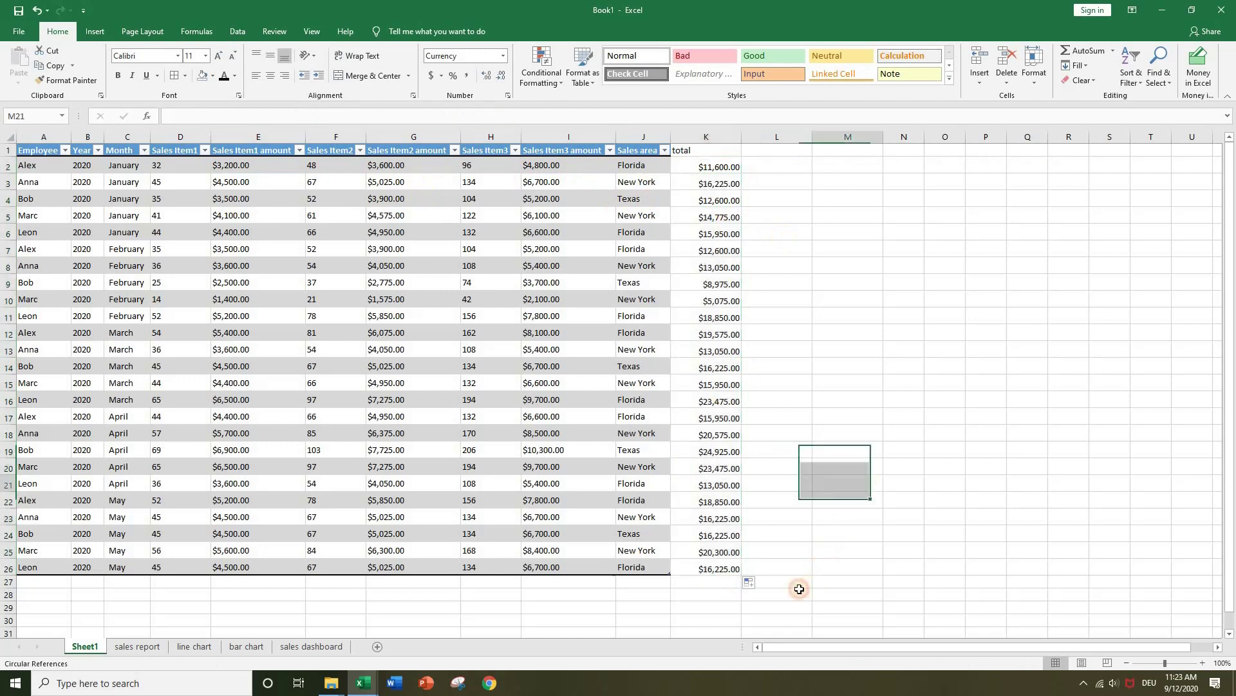
Step: Enter the row label "total" in A27, directly below the last employee row
click(53, 582)
text(t)
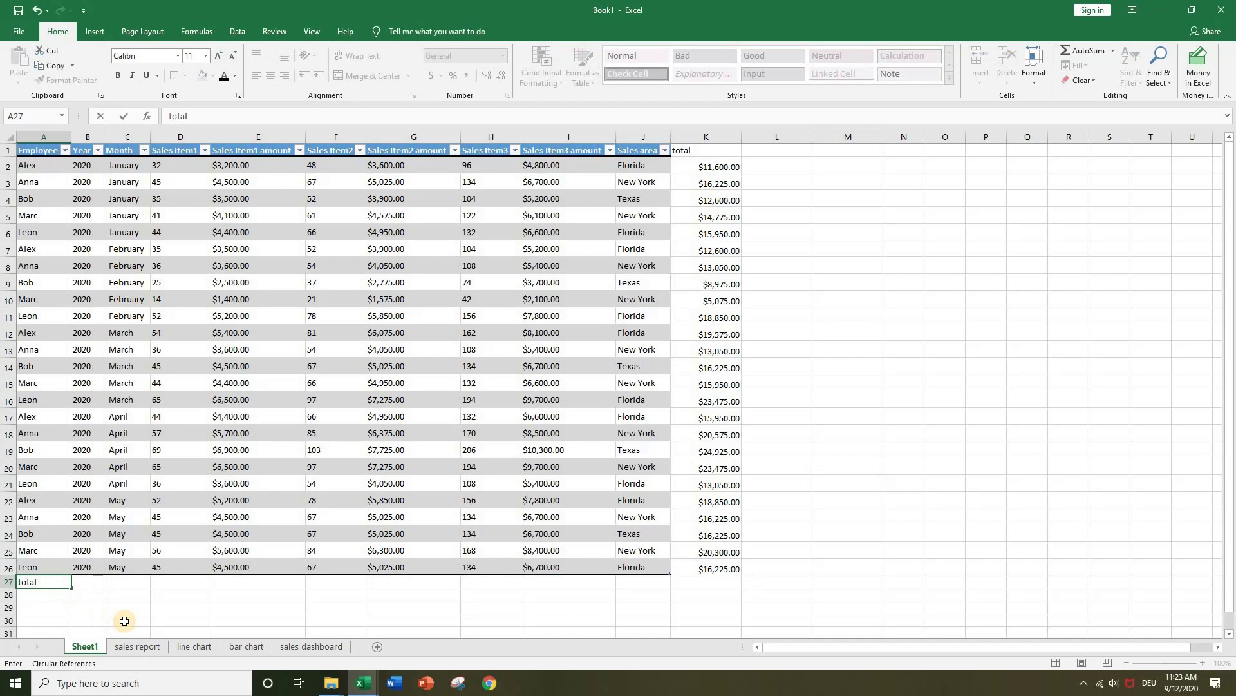
text(otal)
key(Return)
key(Up)
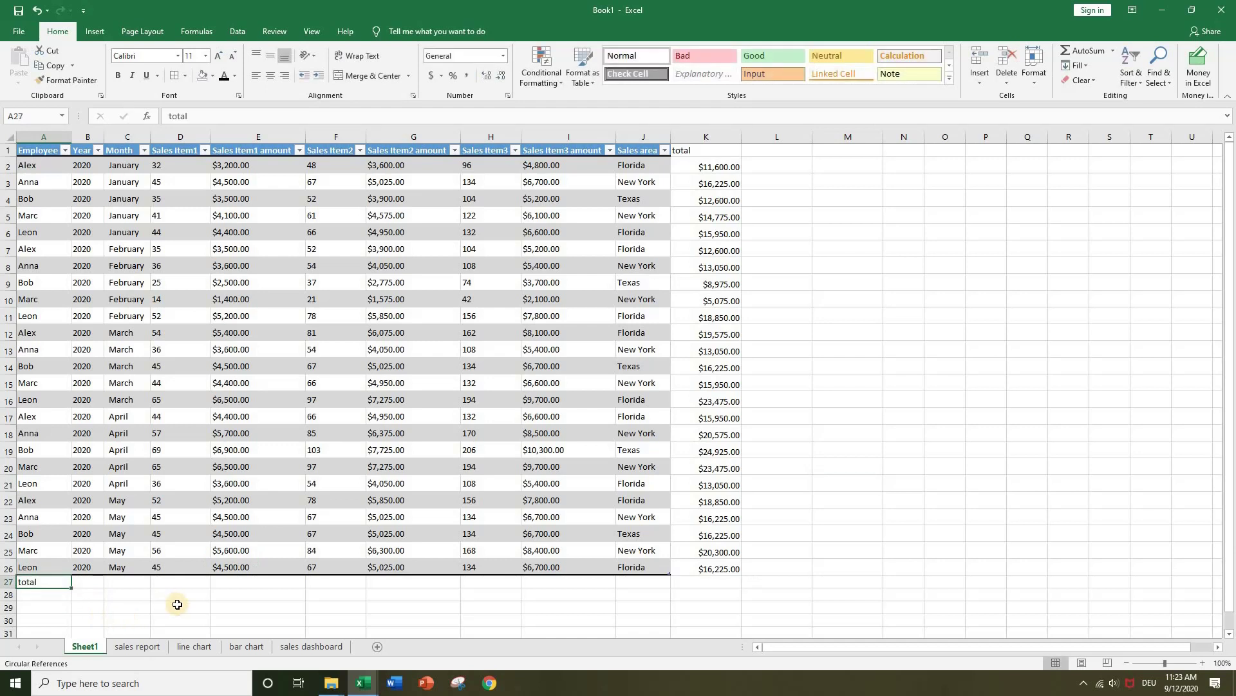
Step: Sum the Sales Item1 column in D27 with AutoSum and copy the formula across the total row through I27
key(Right)
key(Right)
key(Right)
key(Right)
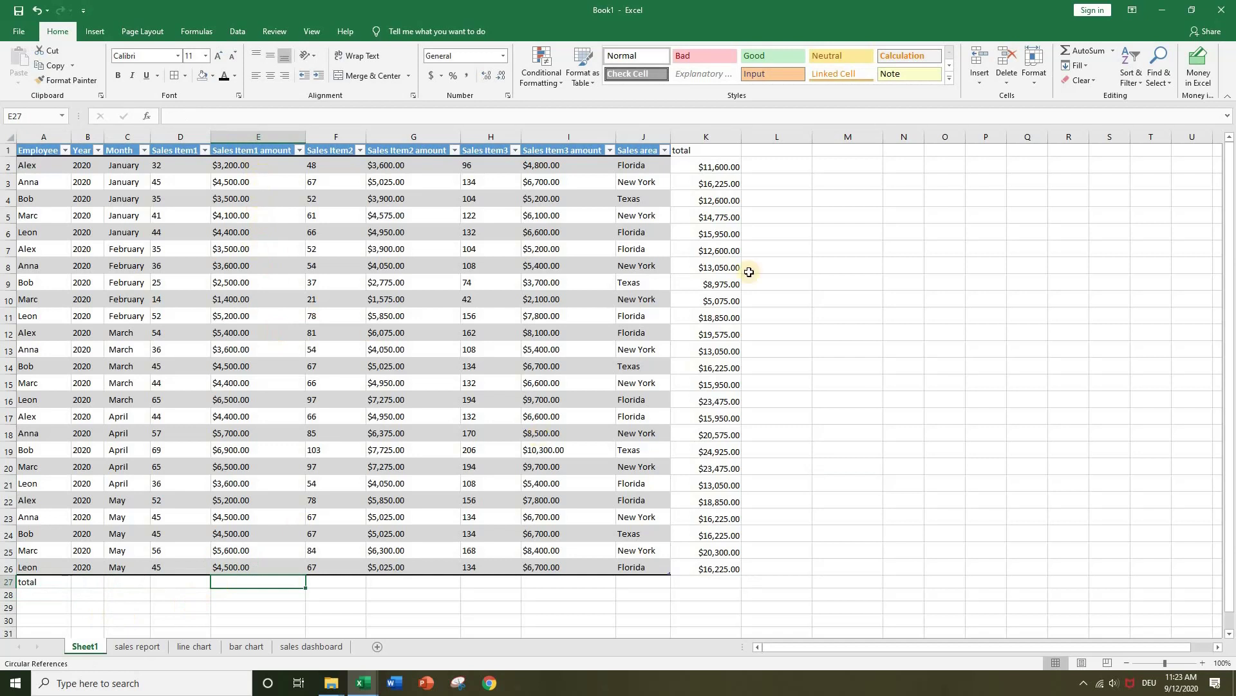
click(731, 169)
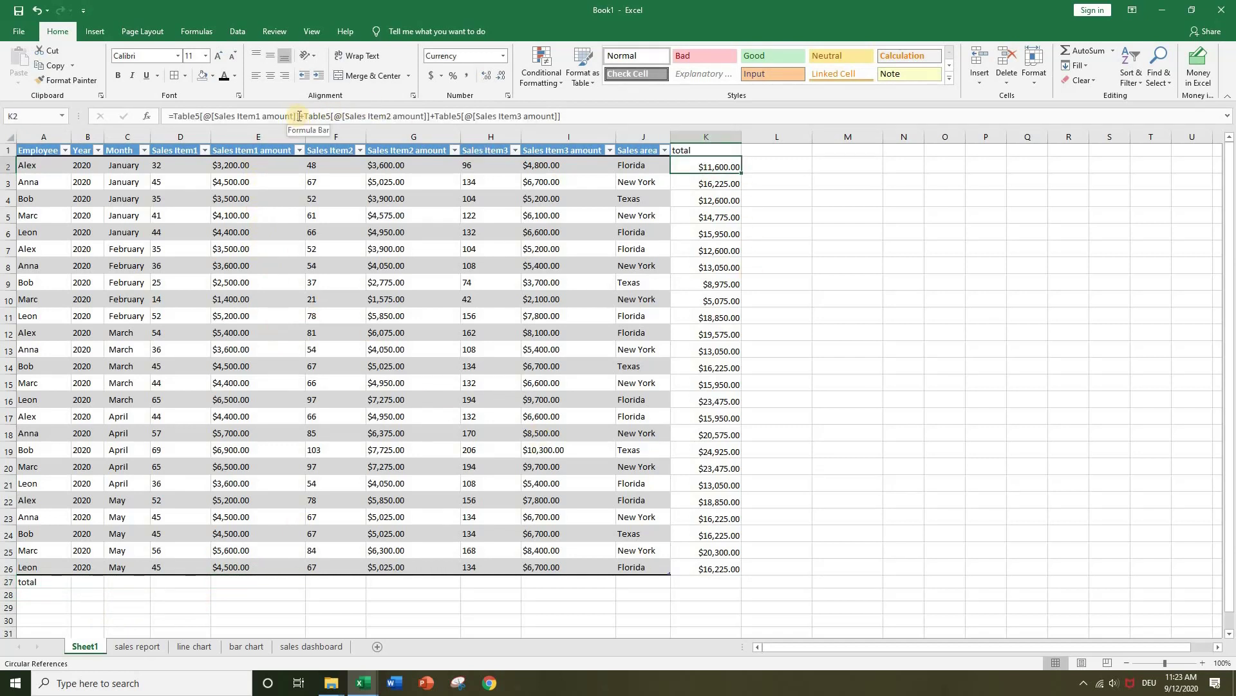
click(163, 582)
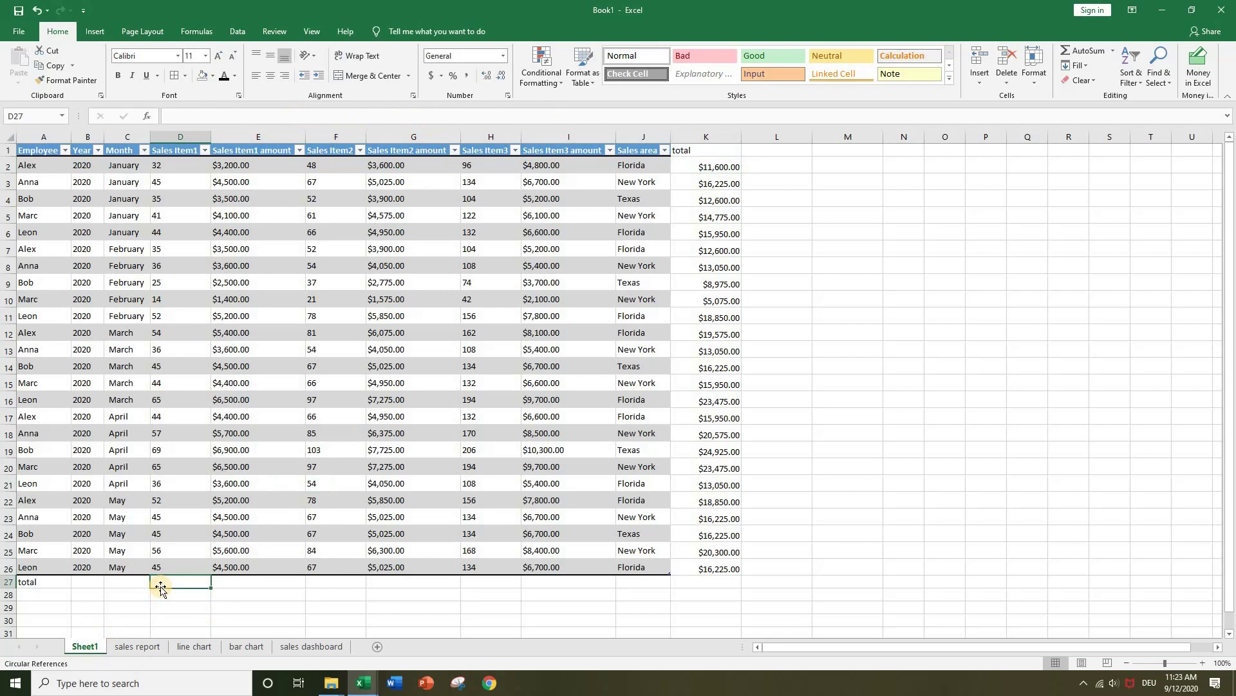
click(1095, 53)
click(1094, 52)
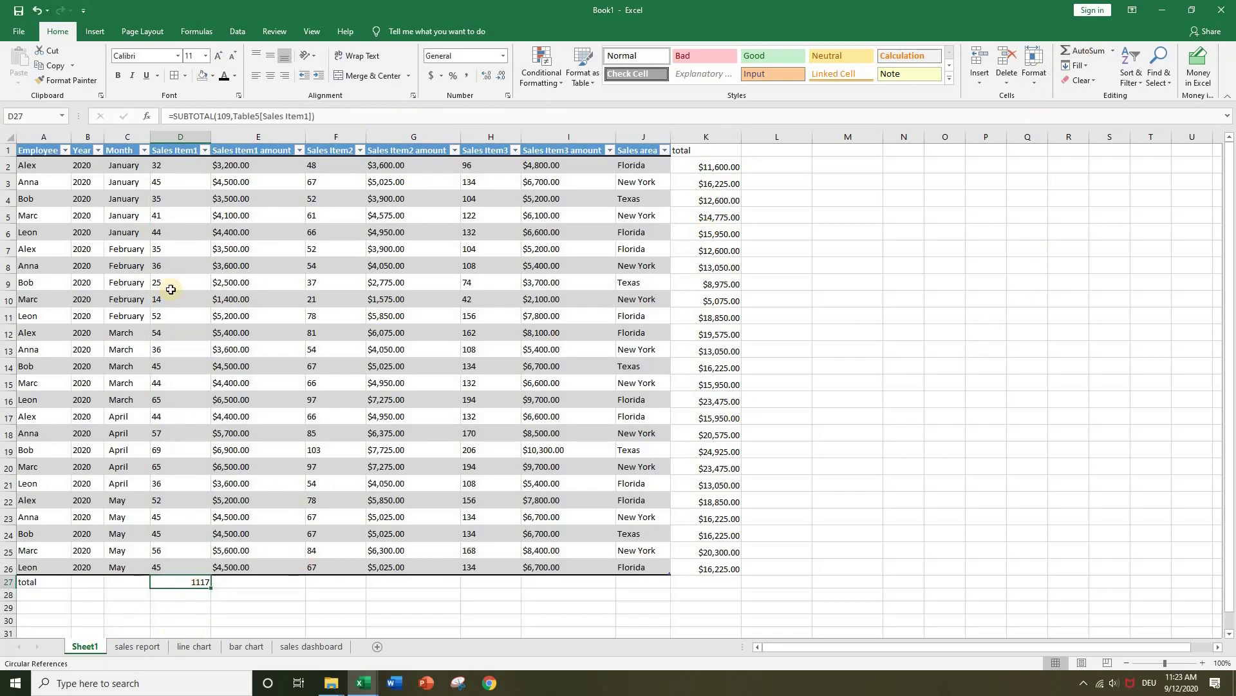
drag(211, 590, 575, 586)
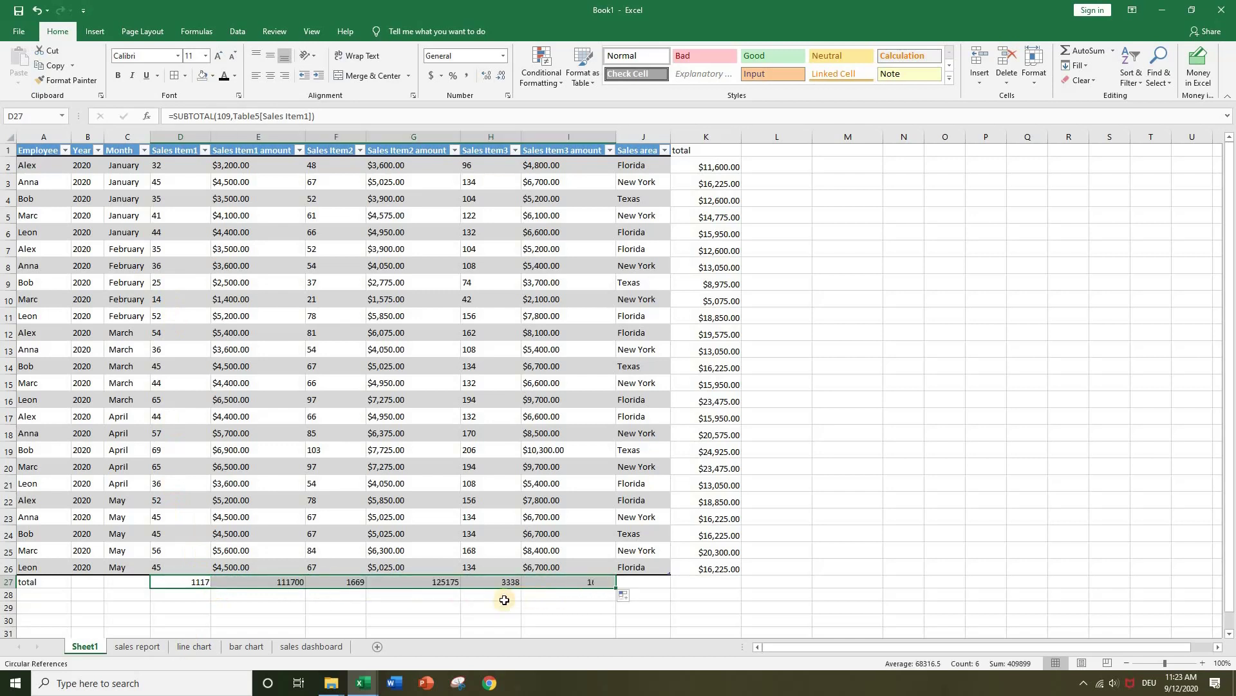
click(354, 607)
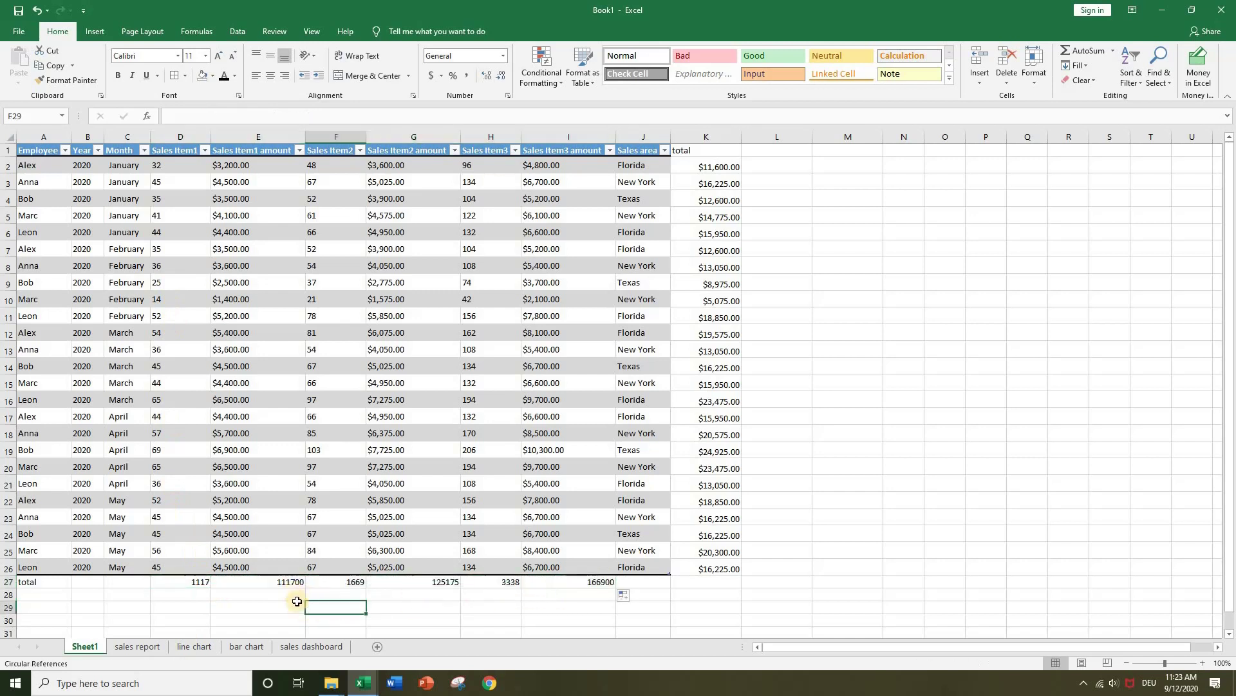
click(296, 583)
click(342, 584)
click(407, 584)
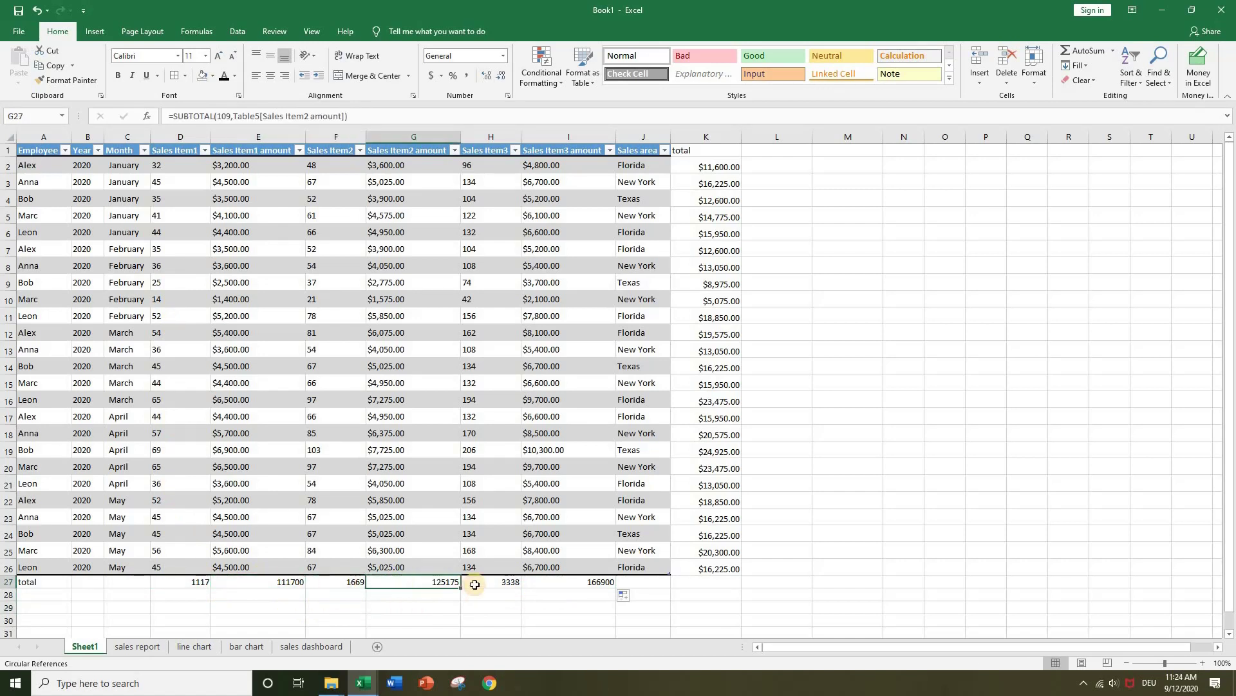
click(277, 583)
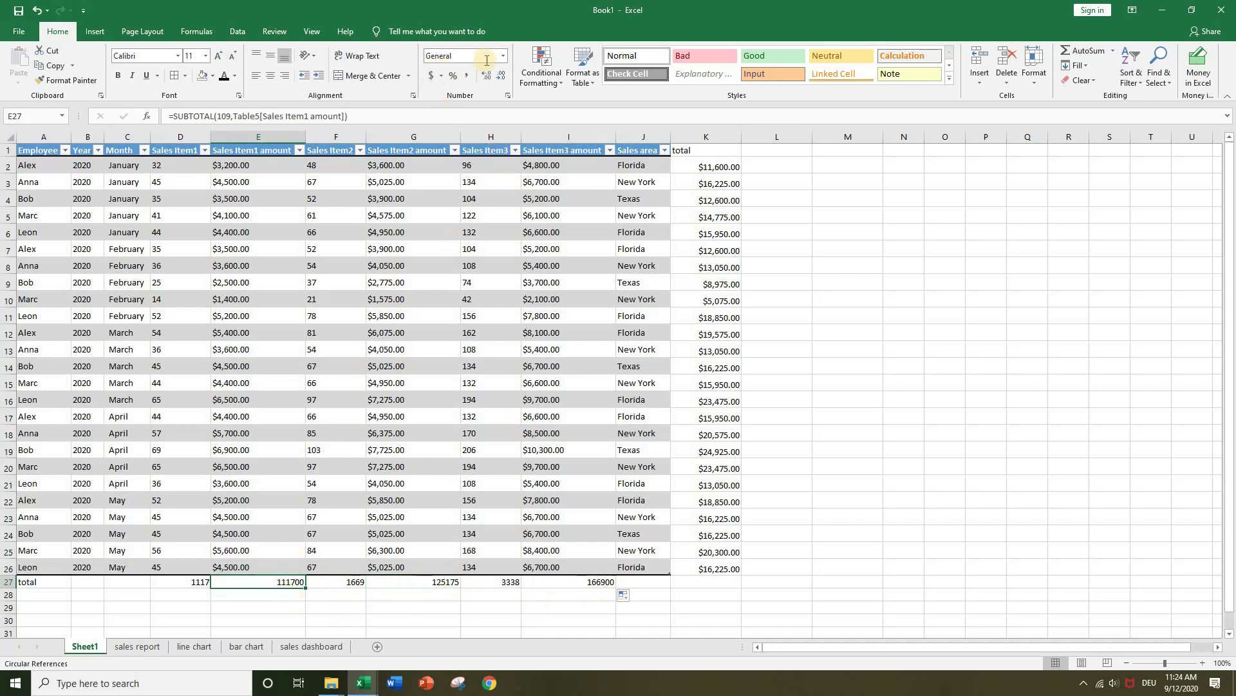
Step: Try to copy the currency format from cell E26 to the Sales Item1 amount total in E27
click(273, 566)
click(71, 81)
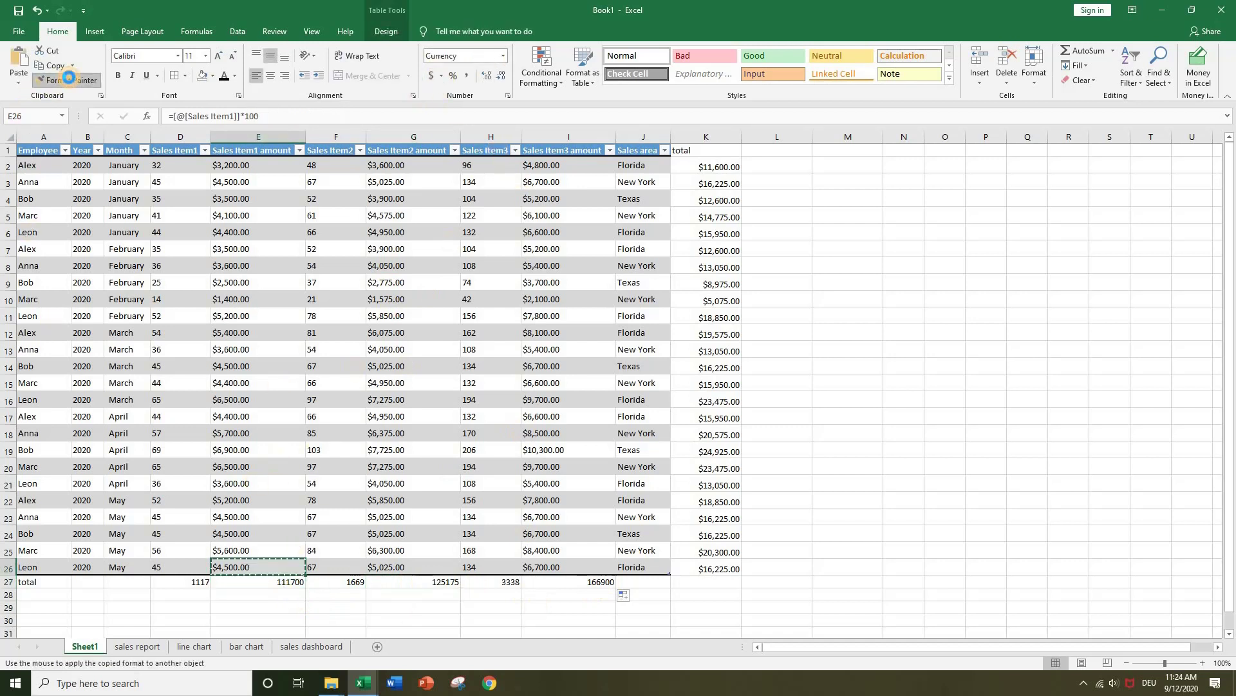
click(267, 583)
click(426, 413)
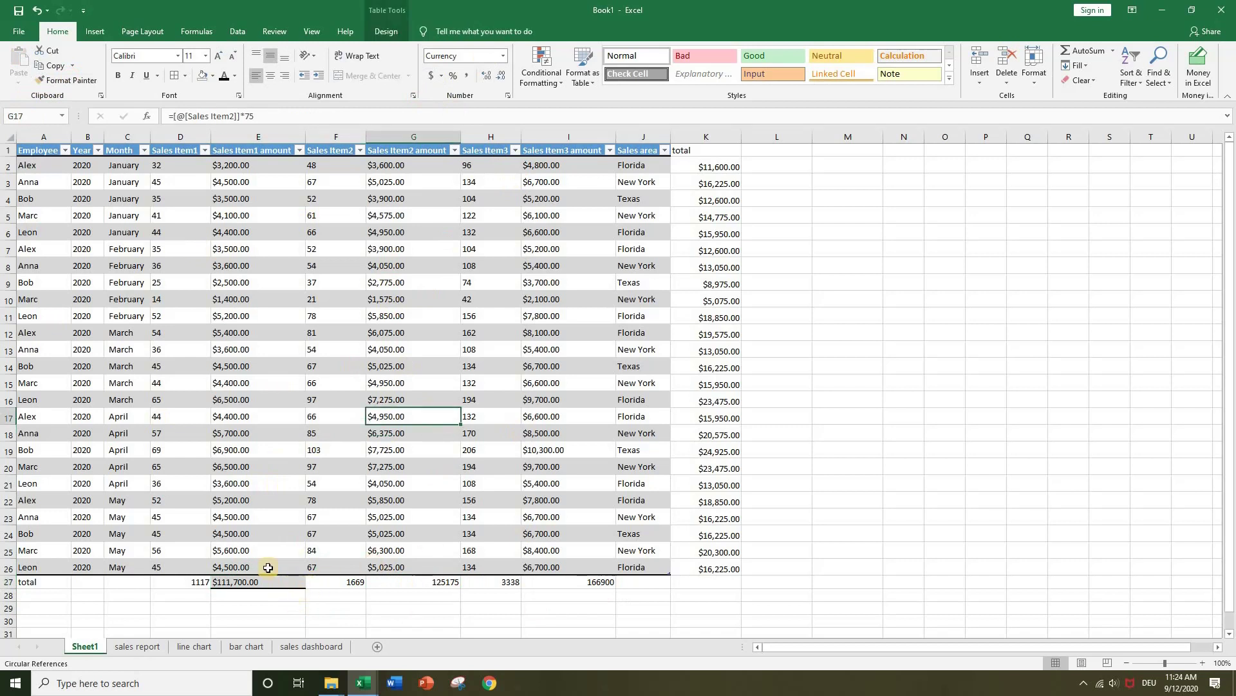
click(293, 571)
key(ctrl+z)
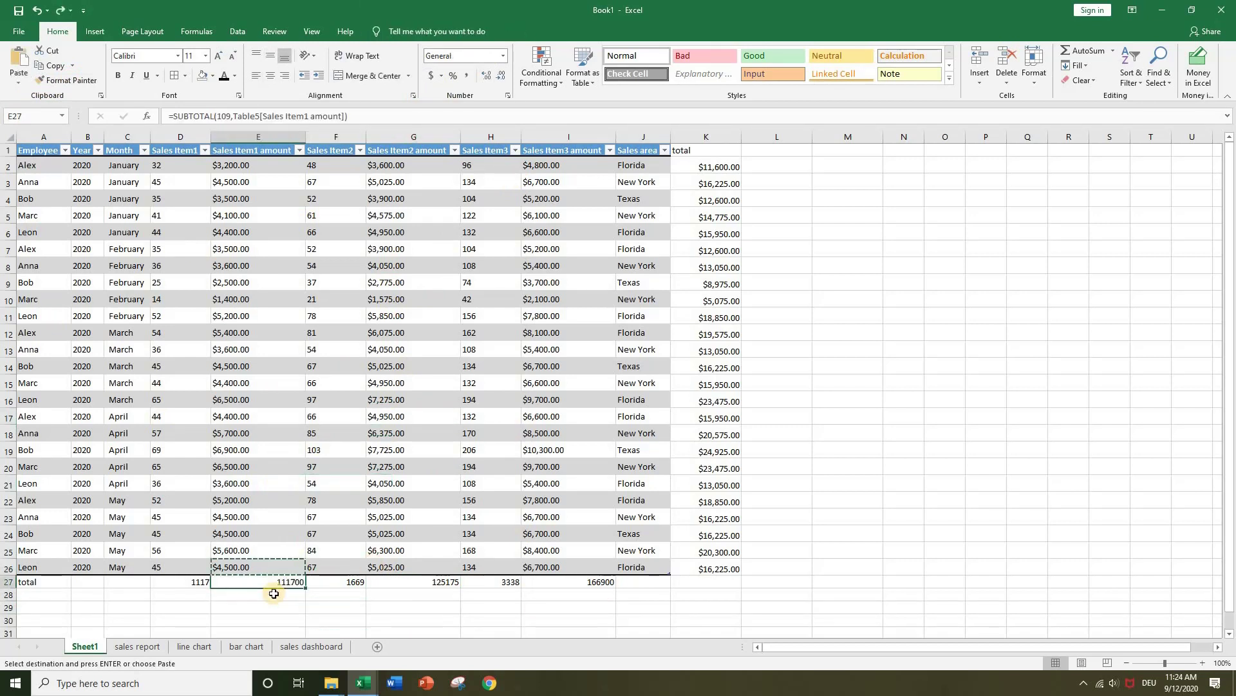
key(Escape)
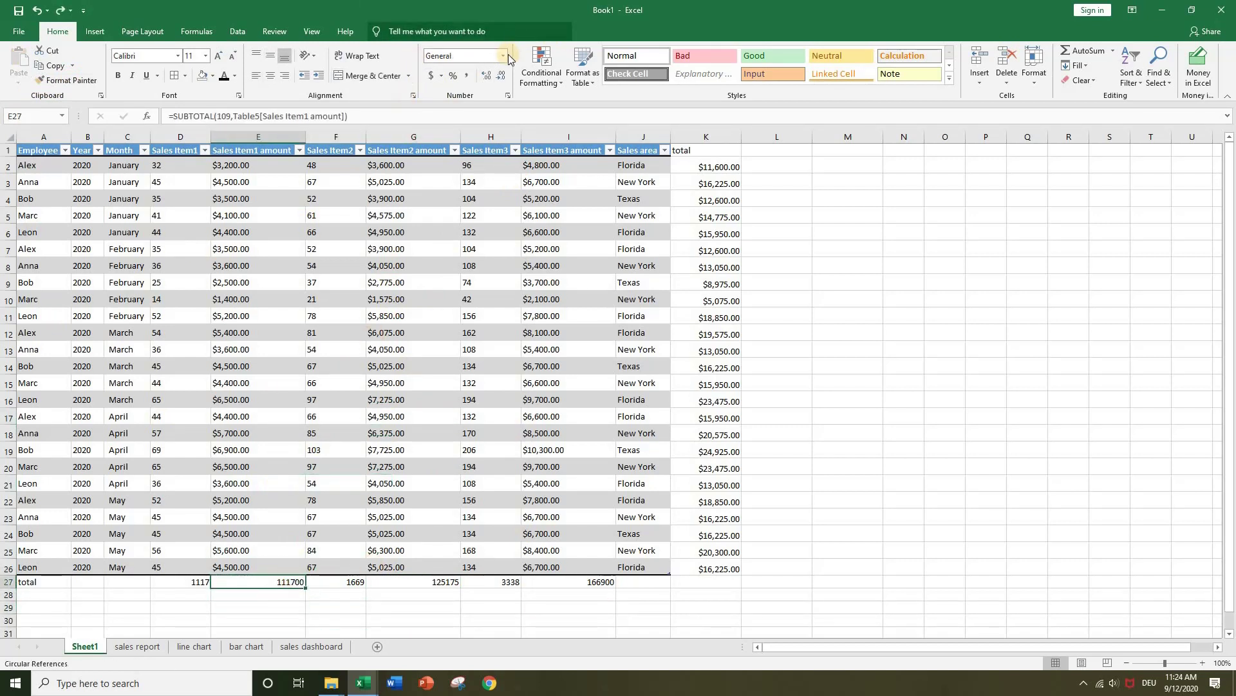
Step: Format the totals of the three sales amount columns in E27, G27 and I27 as Currency
click(506, 55)
click(505, 135)
key(Right)
key(Right)
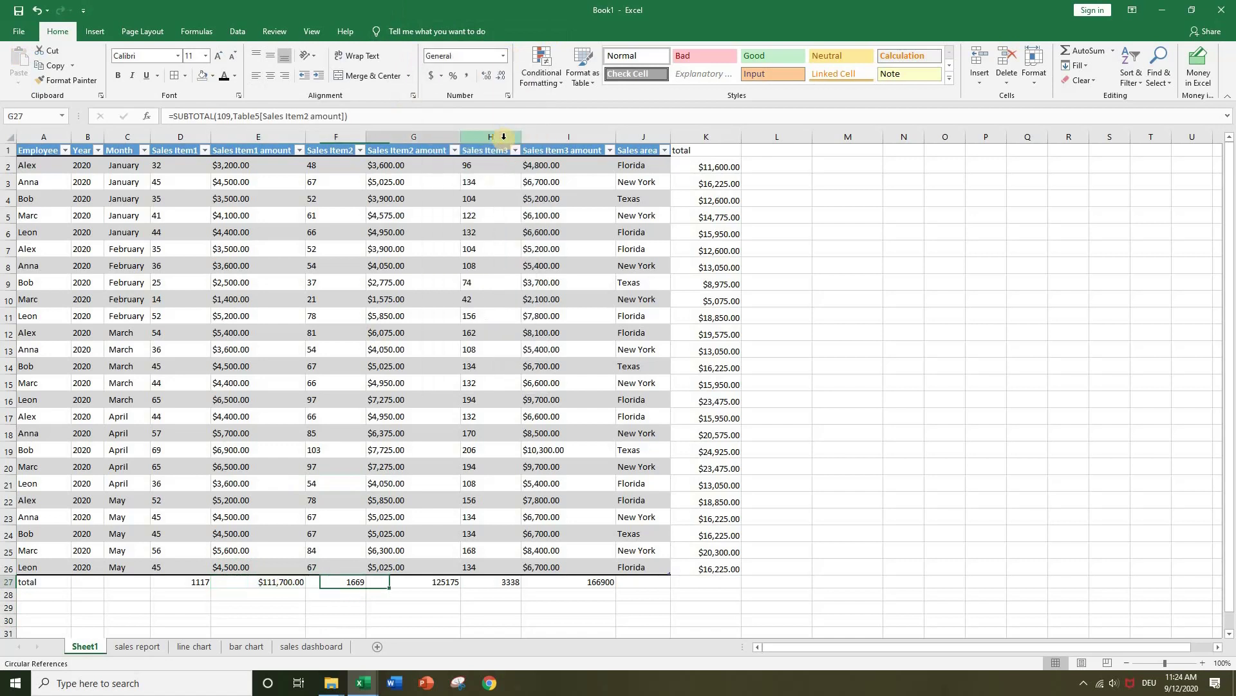
click(503, 56)
click(487, 137)
key(Right)
key(Right)
click(503, 55)
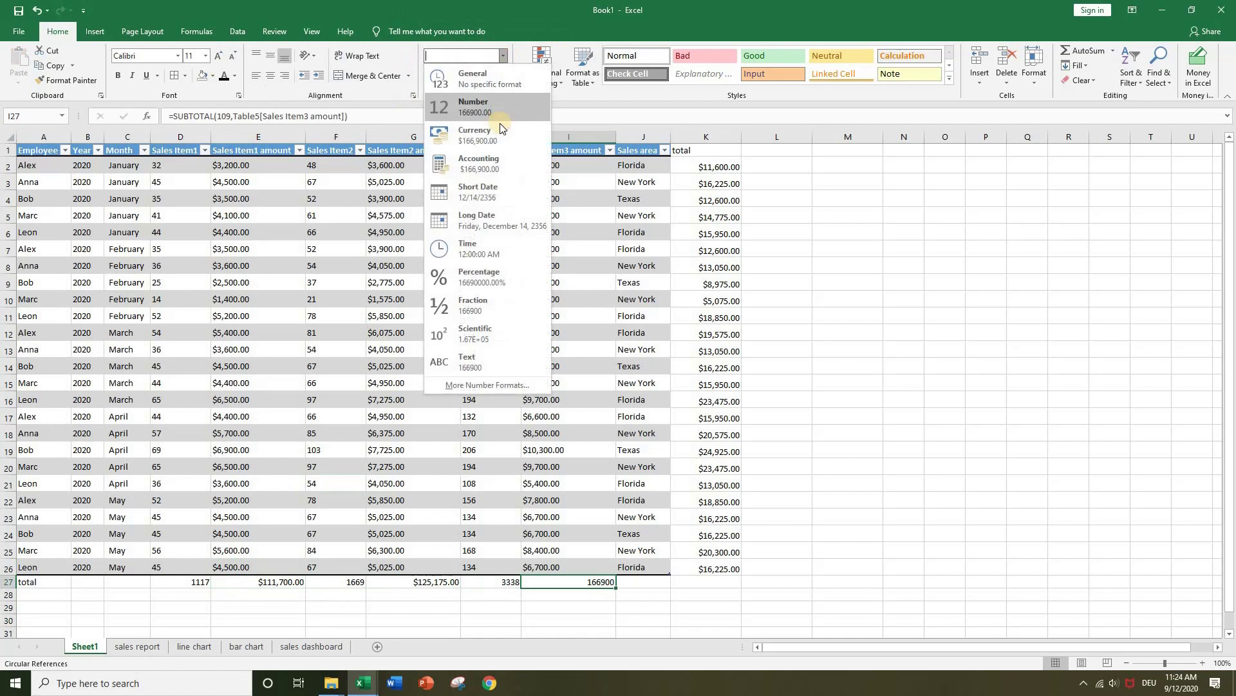
click(500, 131)
click(864, 416)
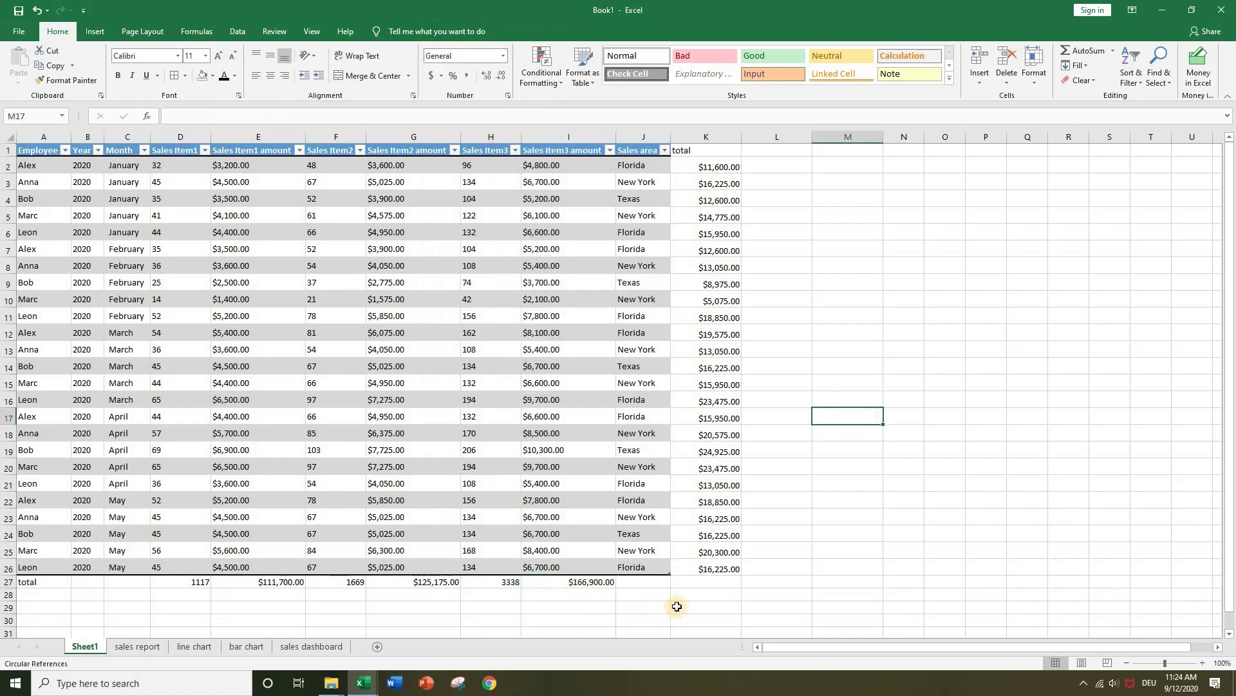
Step: Add an AutoSum of K2:K26 in cell K27 beneath the total column
click(706, 581)
click(1084, 51)
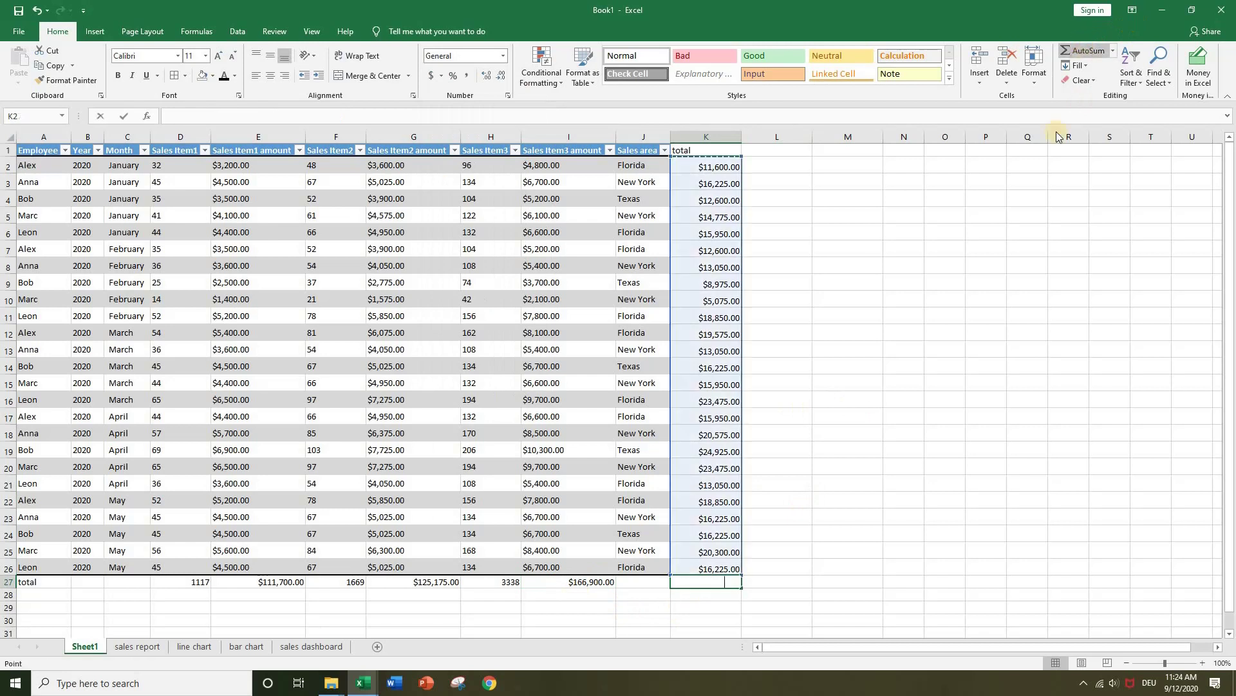
key(Return)
click(696, 581)
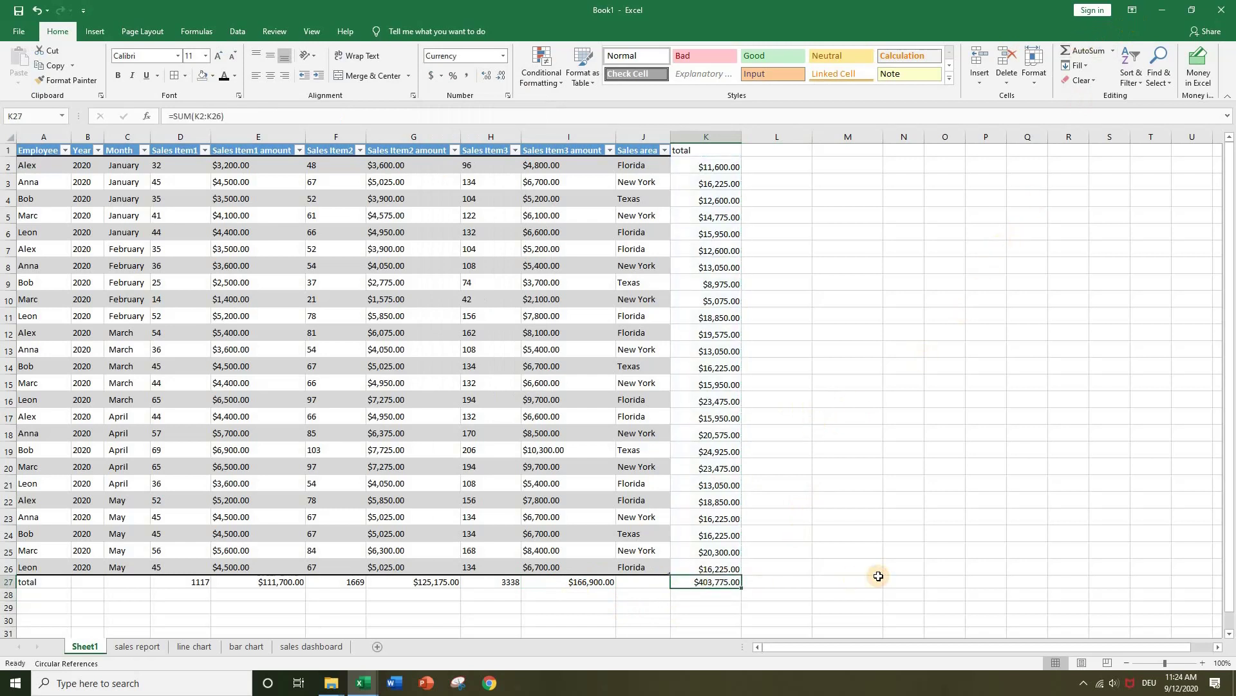
click(863, 551)
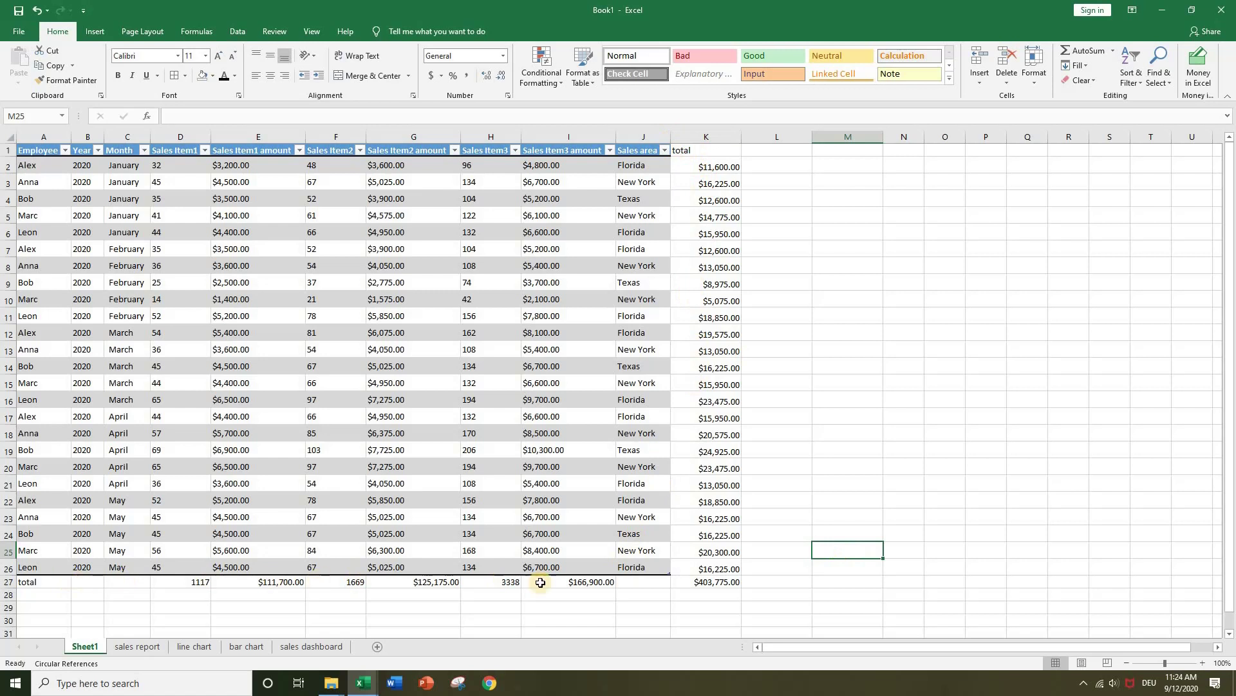
Step: Insert a new table column to the right of the Sales area column
drag(721, 169, 719, 334)
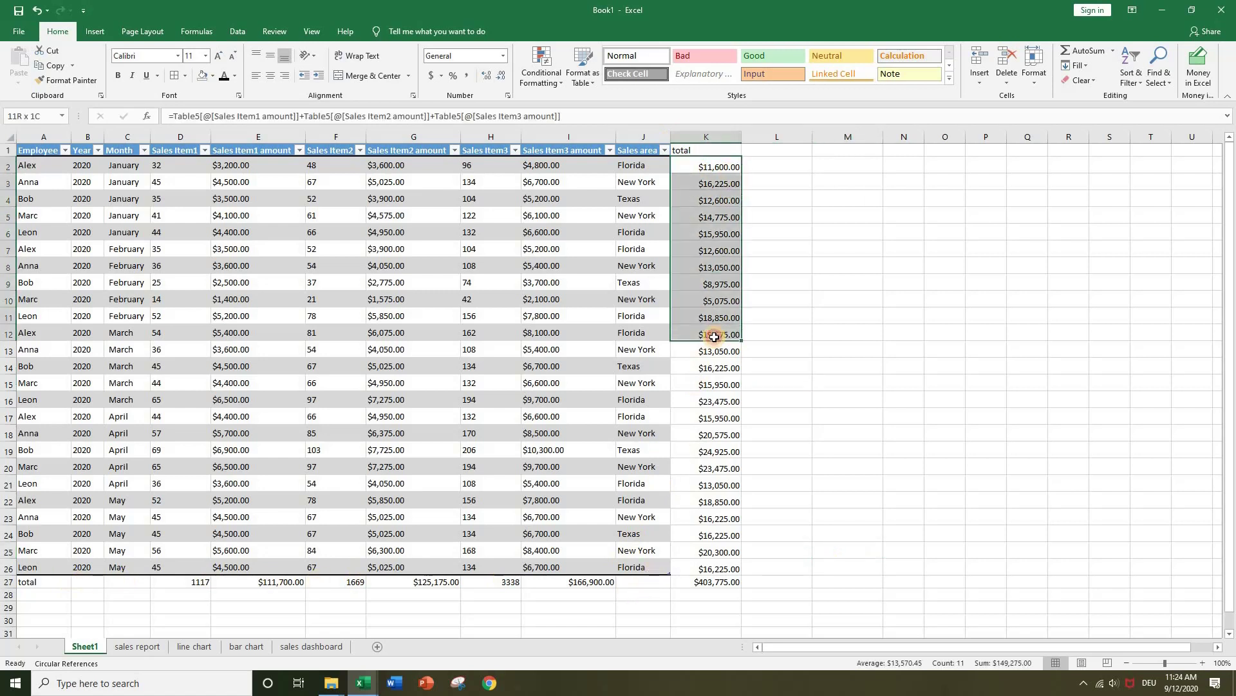
click(715, 217)
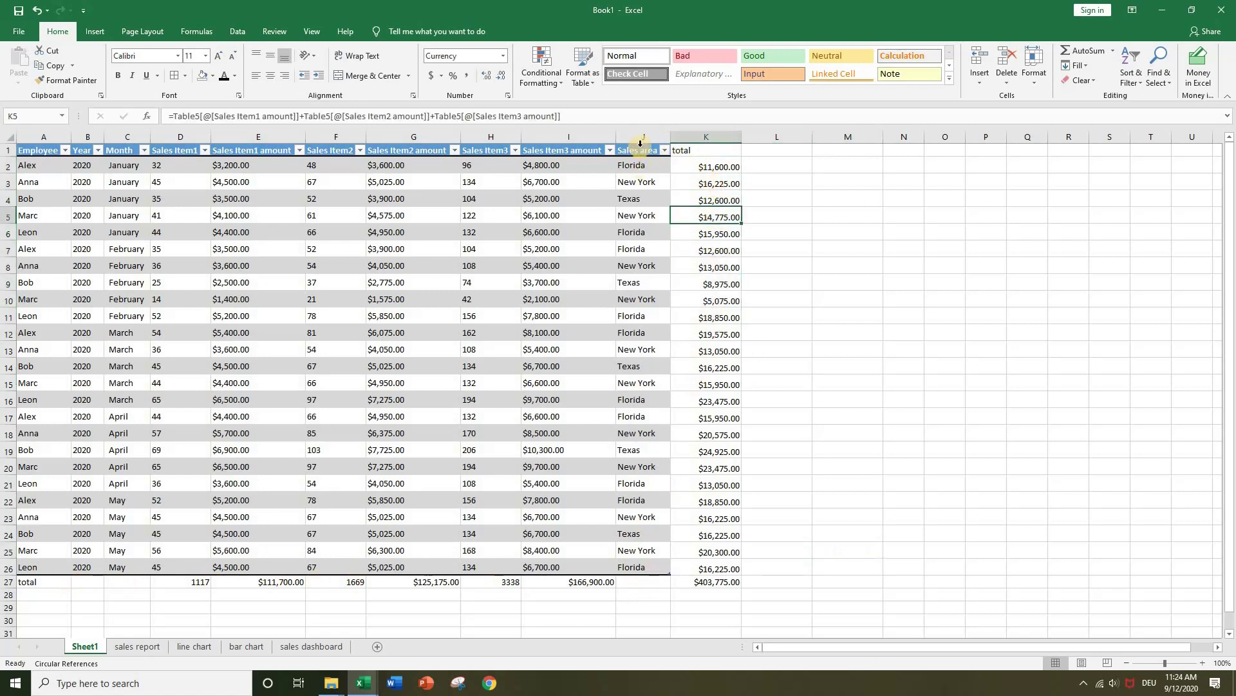
click(651, 166)
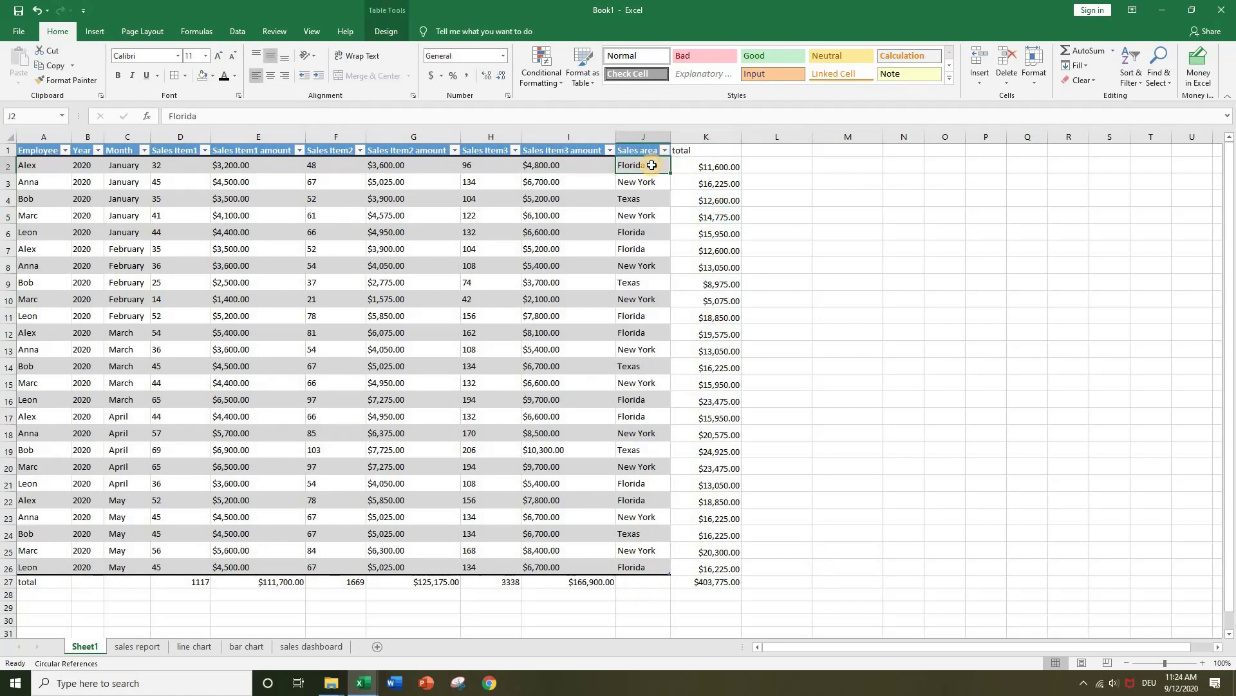
right_click(652, 165)
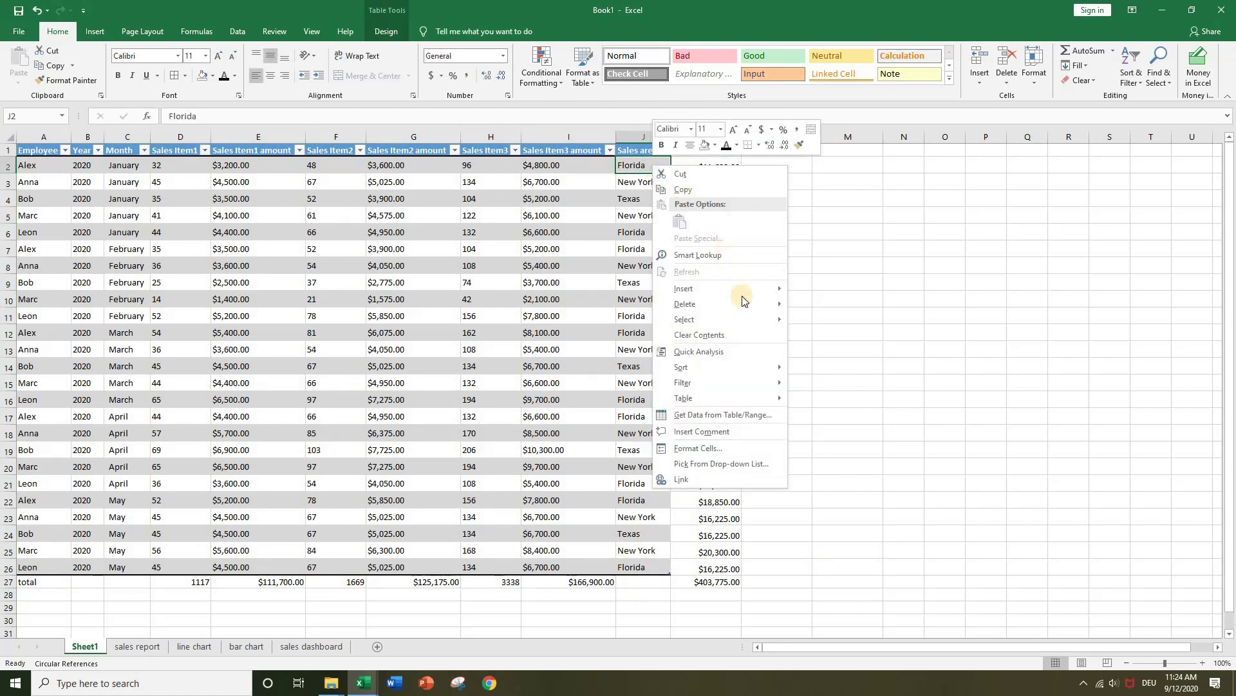
mouse_move(743, 301)
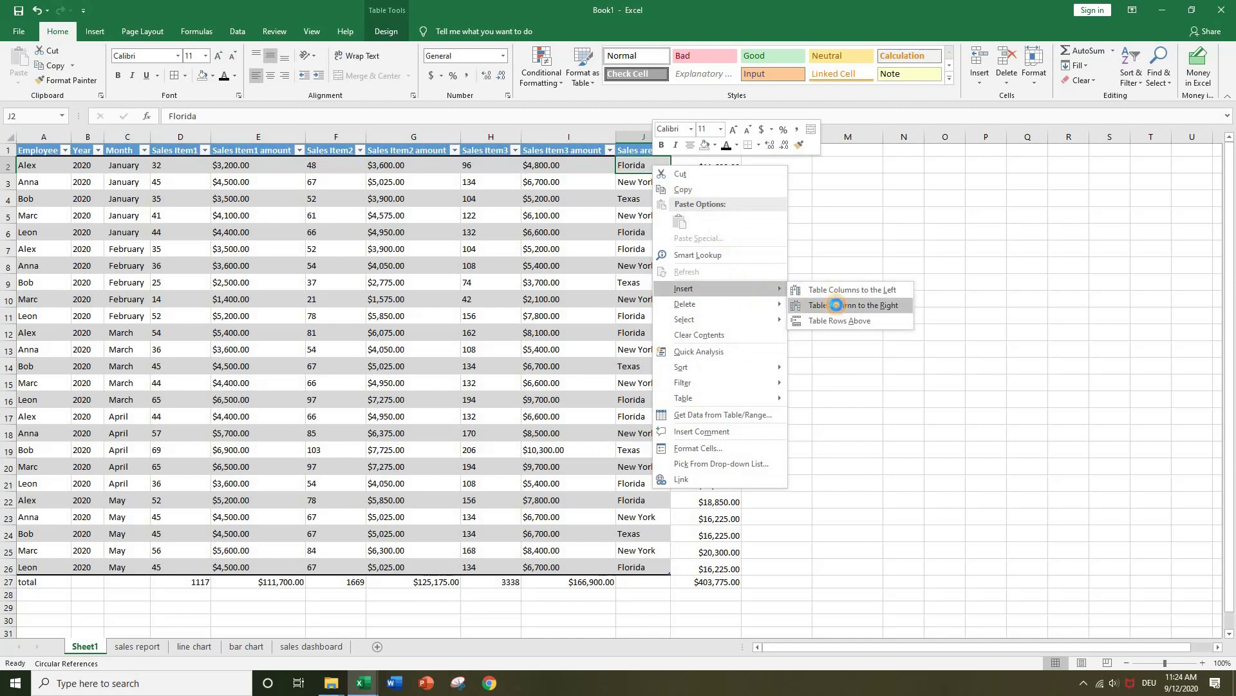
click(836, 304)
Step: Name the new table column's header in K1 "Total__in table"
click(692, 150)
drag(175, 114, 80, 116)
text(Total)
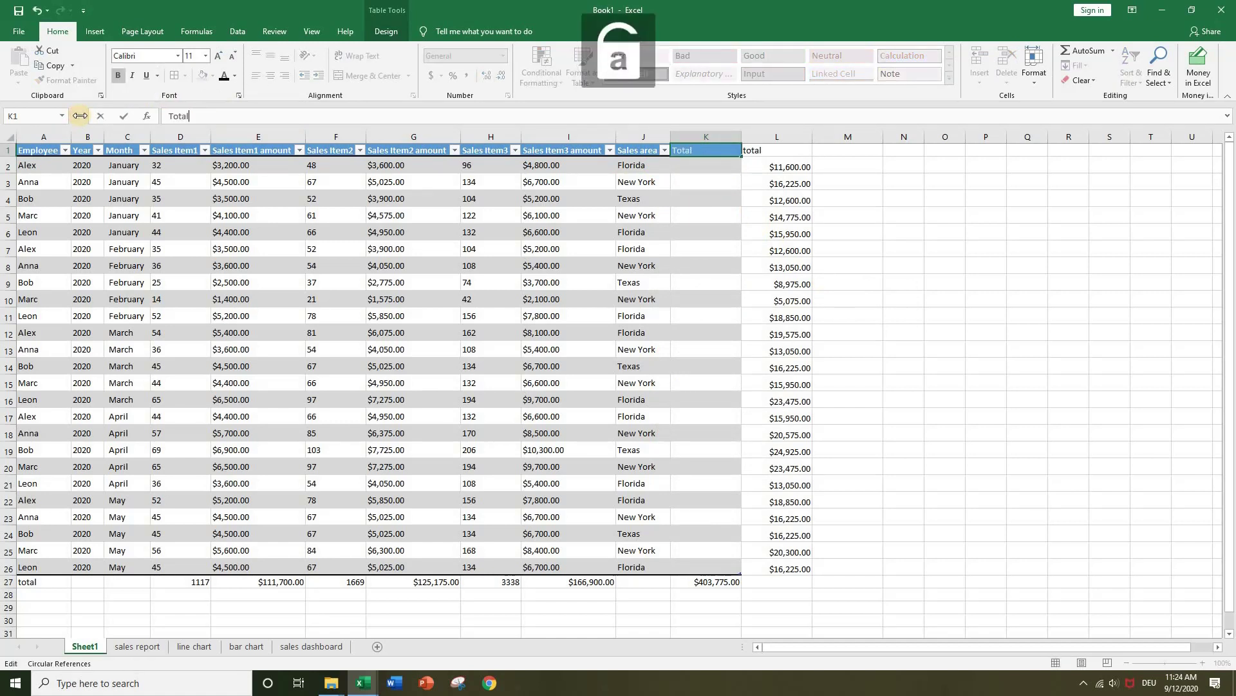
text(__in table)
key(Return)
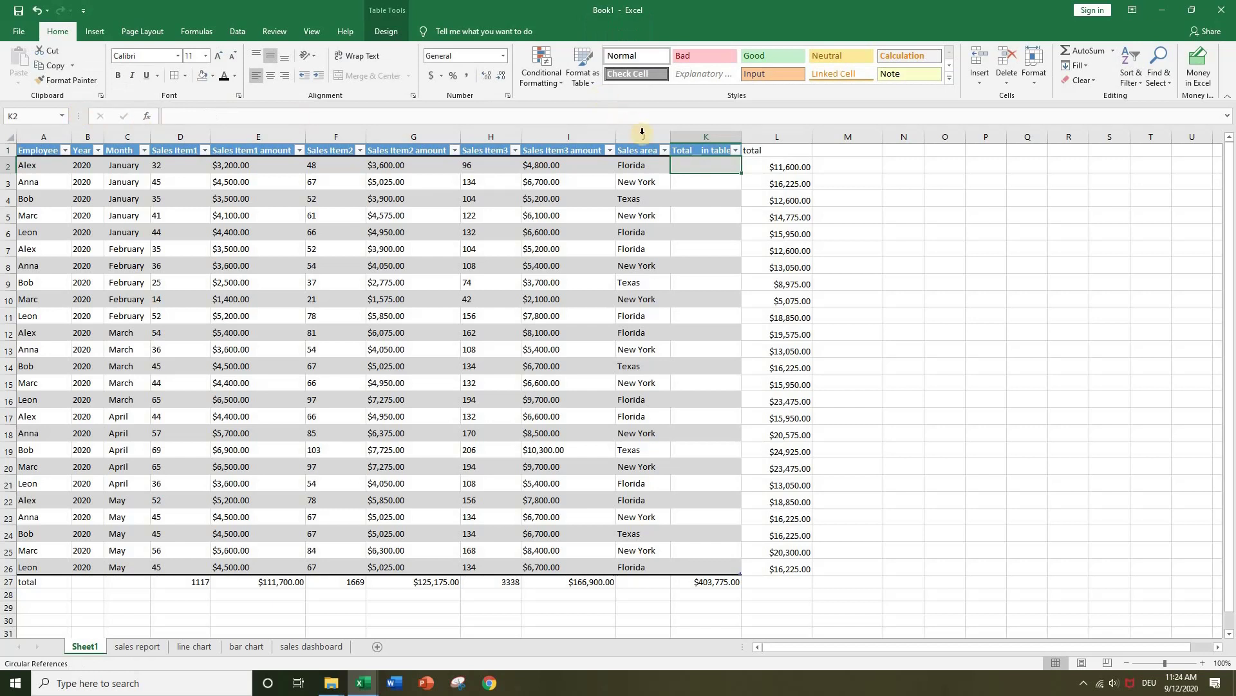
Step: Enter a formula in K2 that adds the row's Sales Item1 amount, Sales Item2 amount and Sales Item3 amount
text(=)
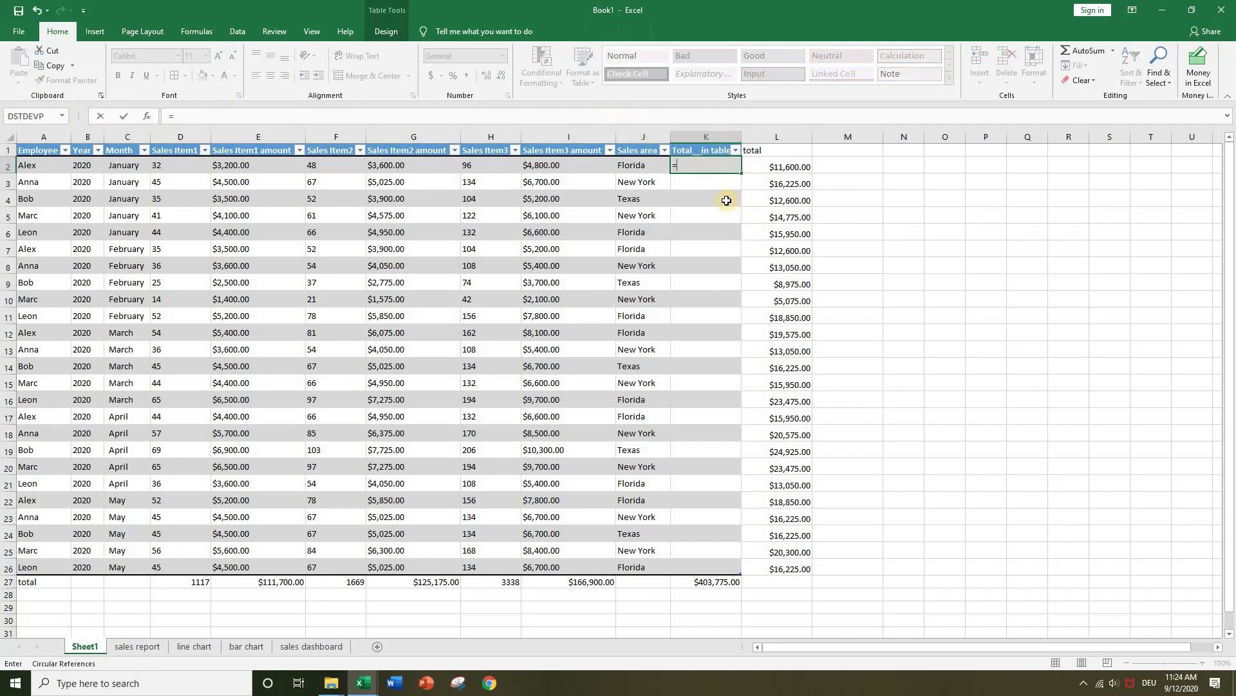
click(236, 165)
text(+)
click(423, 166)
text(+)
click(565, 162)
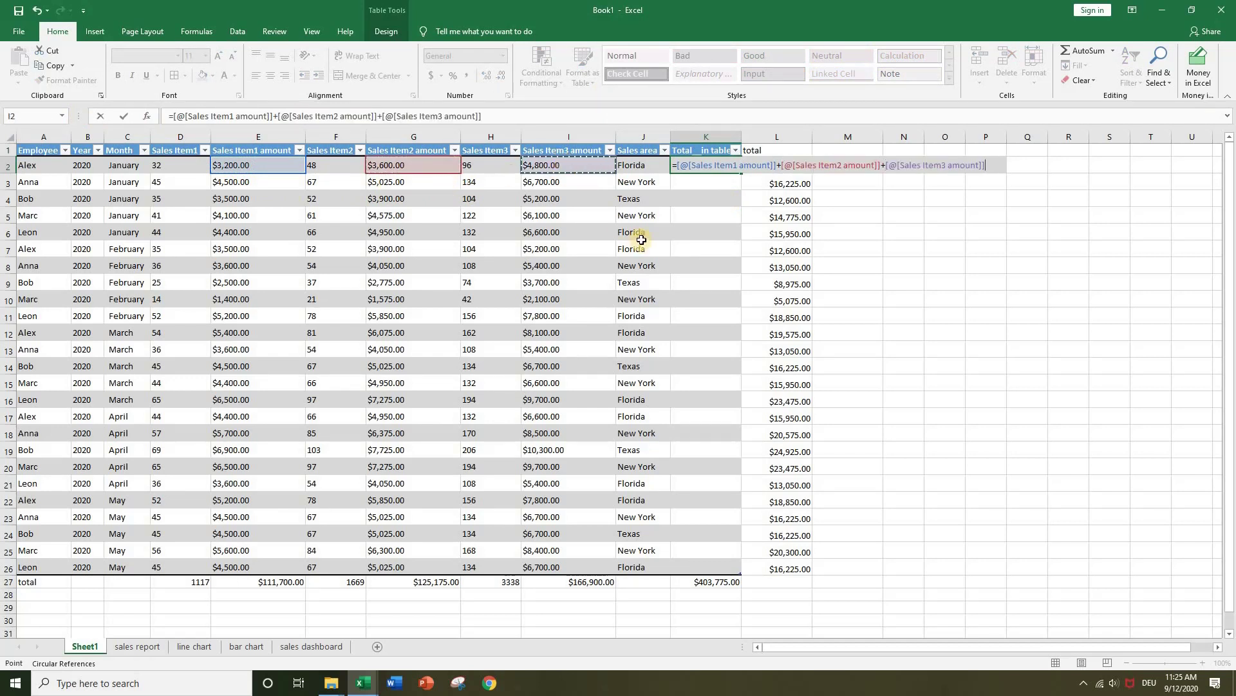
key(Return)
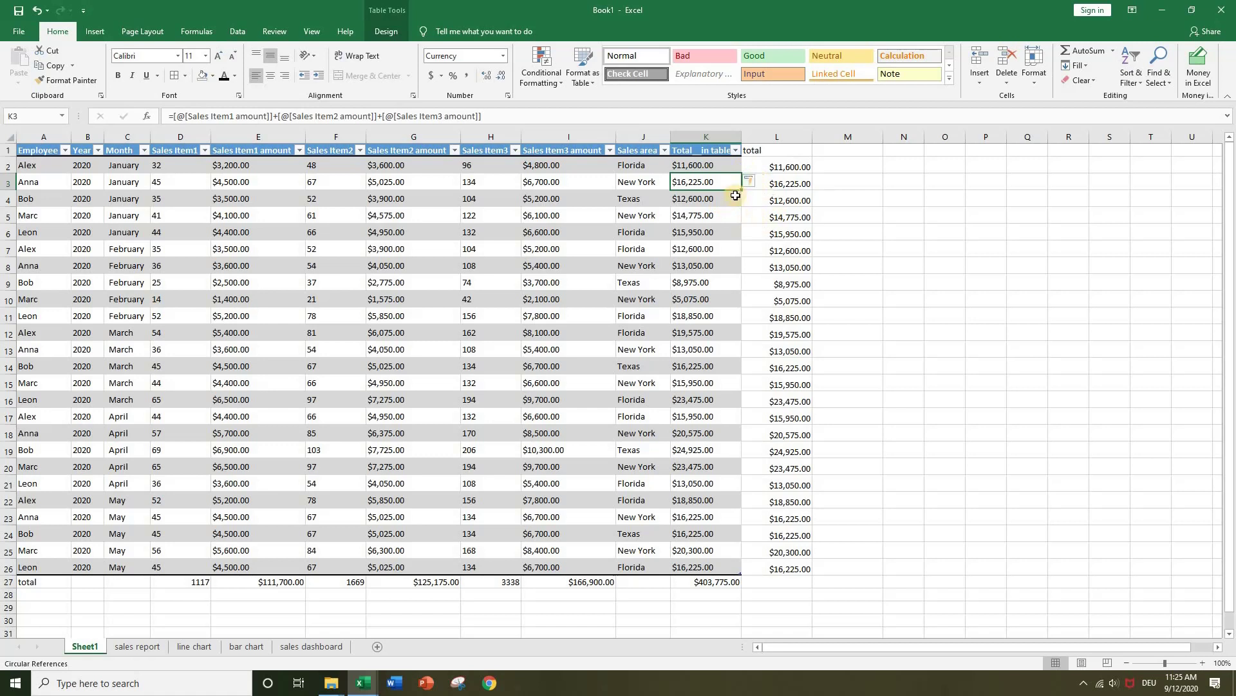
Step: Examine the formulas filled down the Total__in table column and the AutoCorrect options for calculated columns
click(760, 187)
click(722, 183)
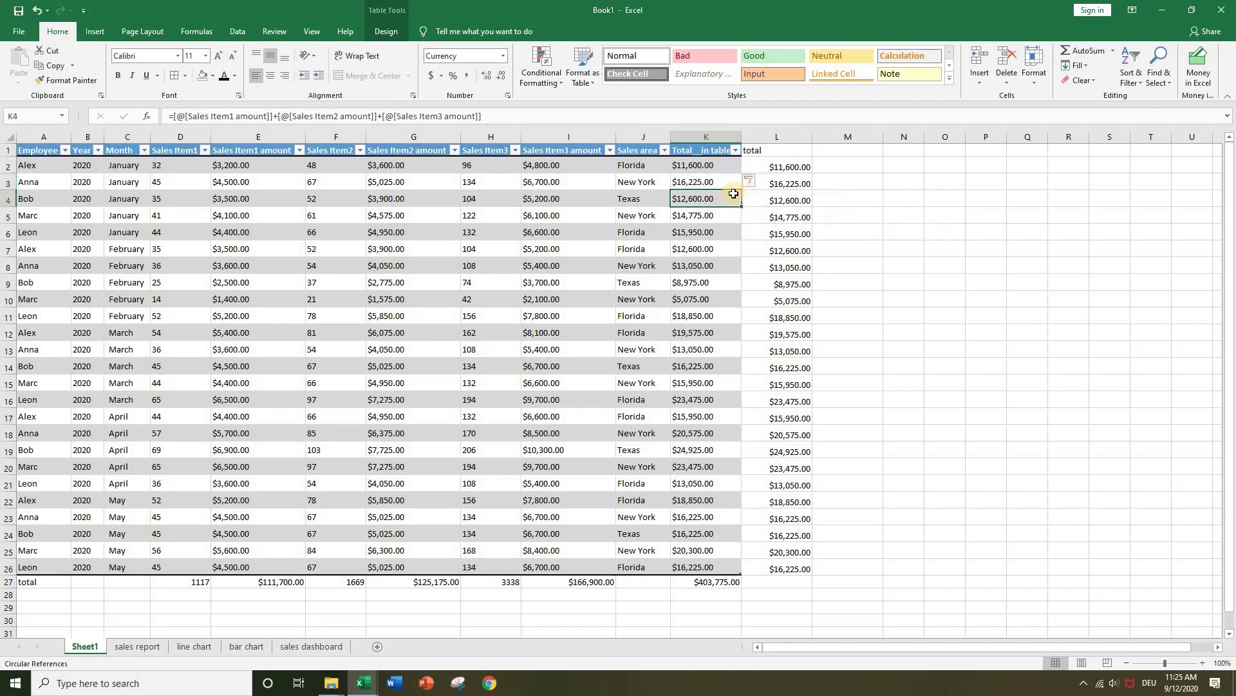
click(714, 564)
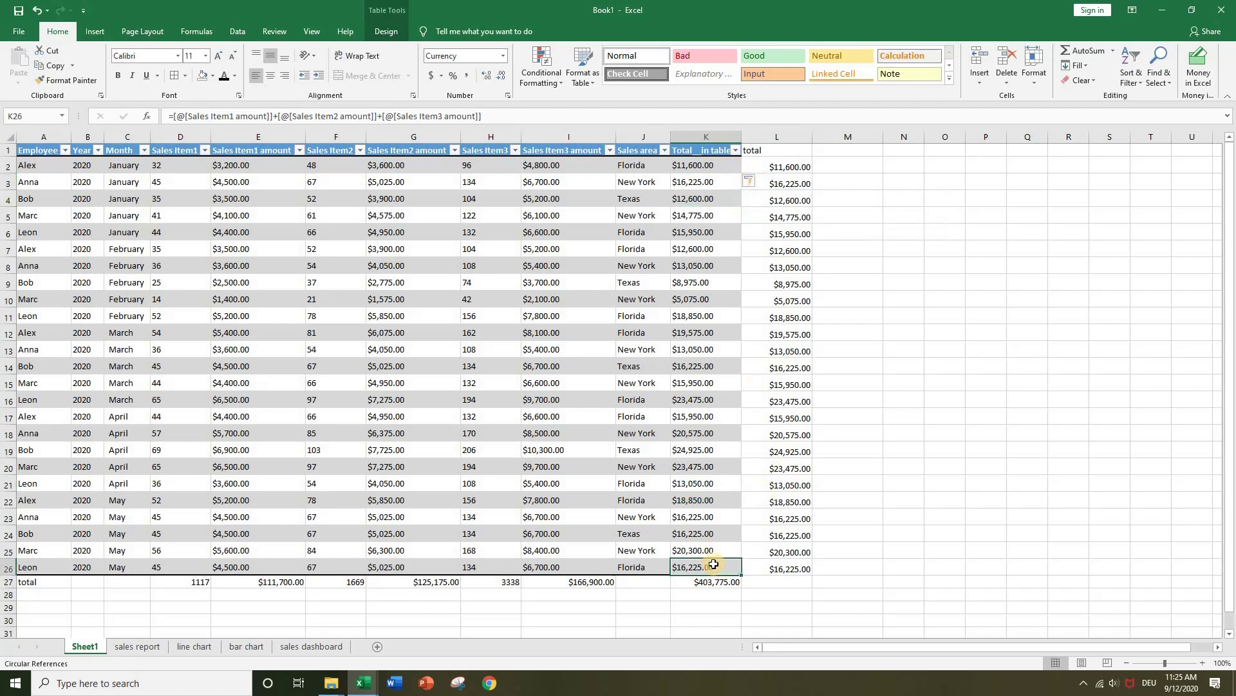
click(699, 187)
click(749, 183)
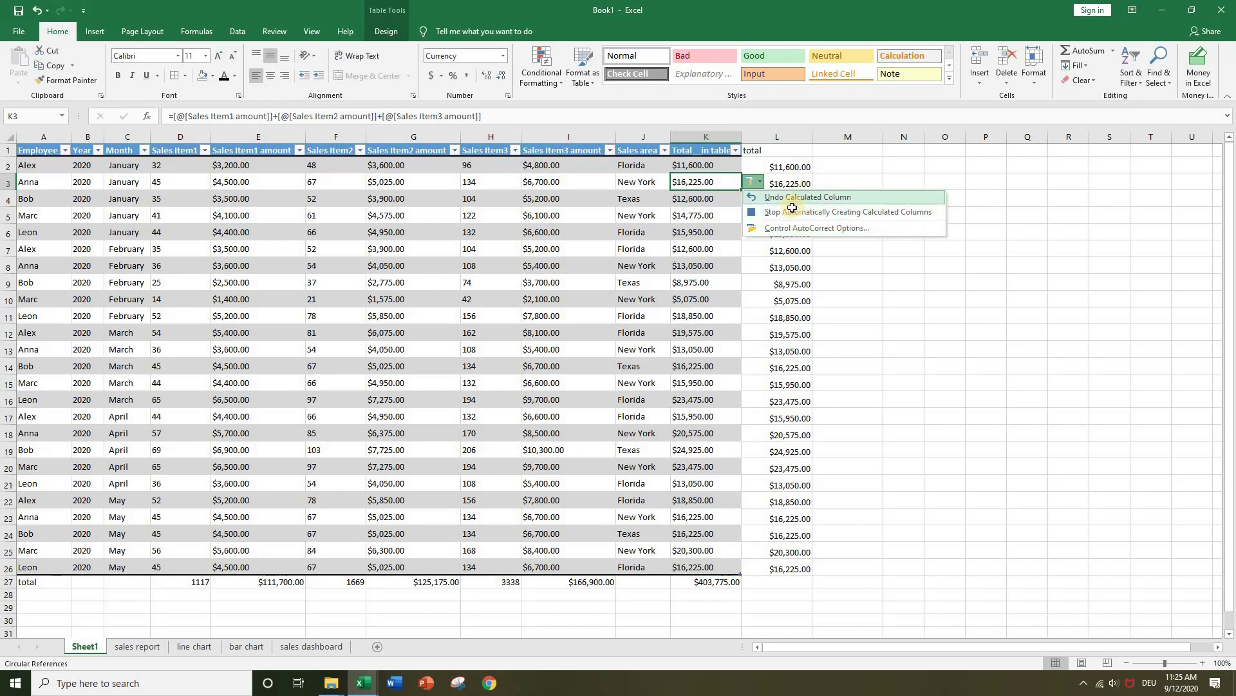
click(713, 233)
key(Down)
key(Down)
key(Down)
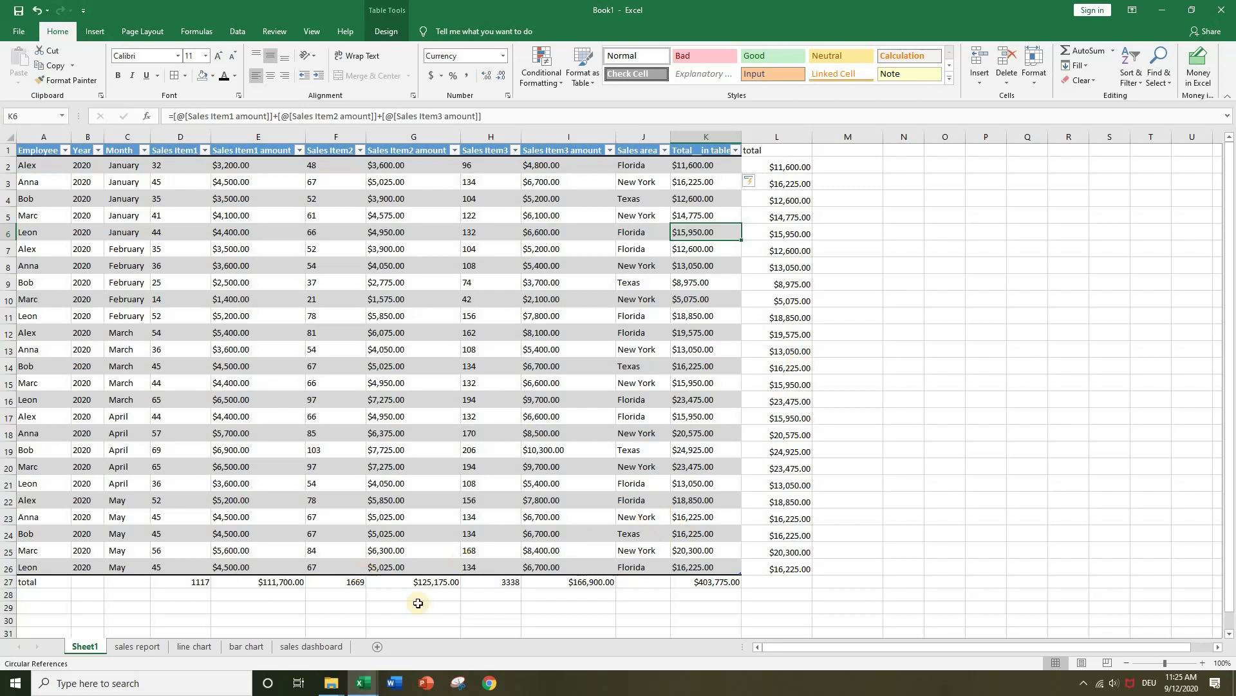
click(562, 621)
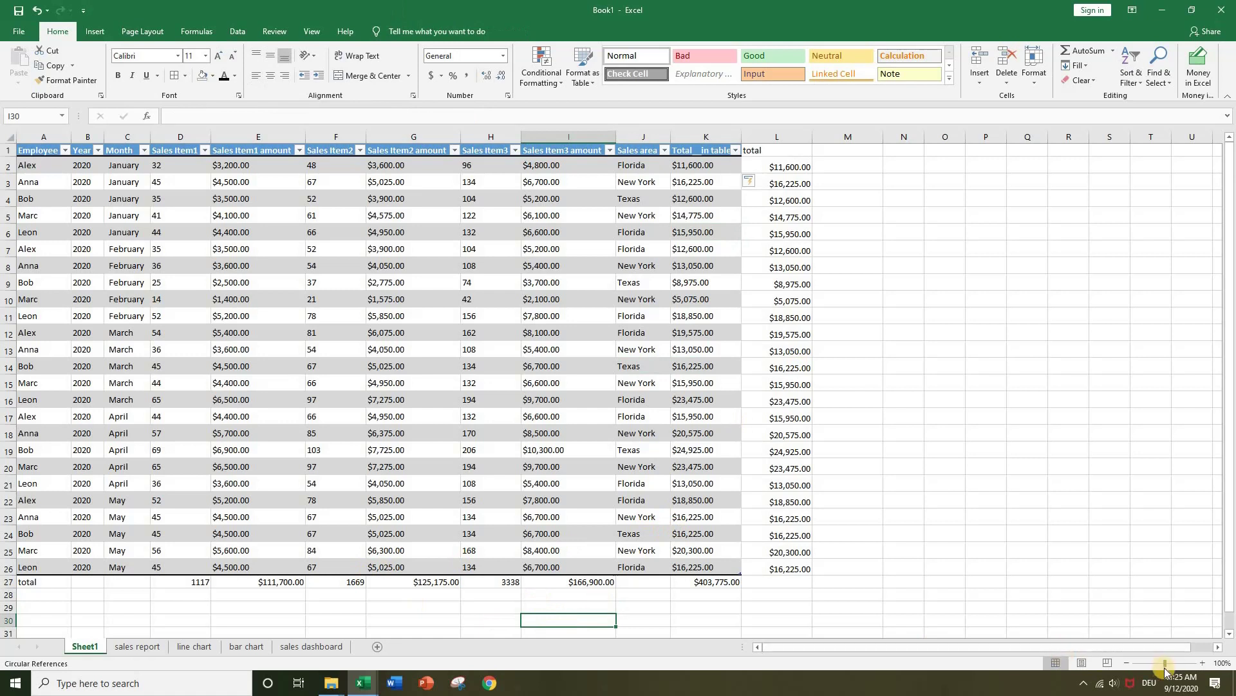
Step: Create a PivotChart on a new worksheet from the data in columns A to L of Sheet1
click(1125, 663)
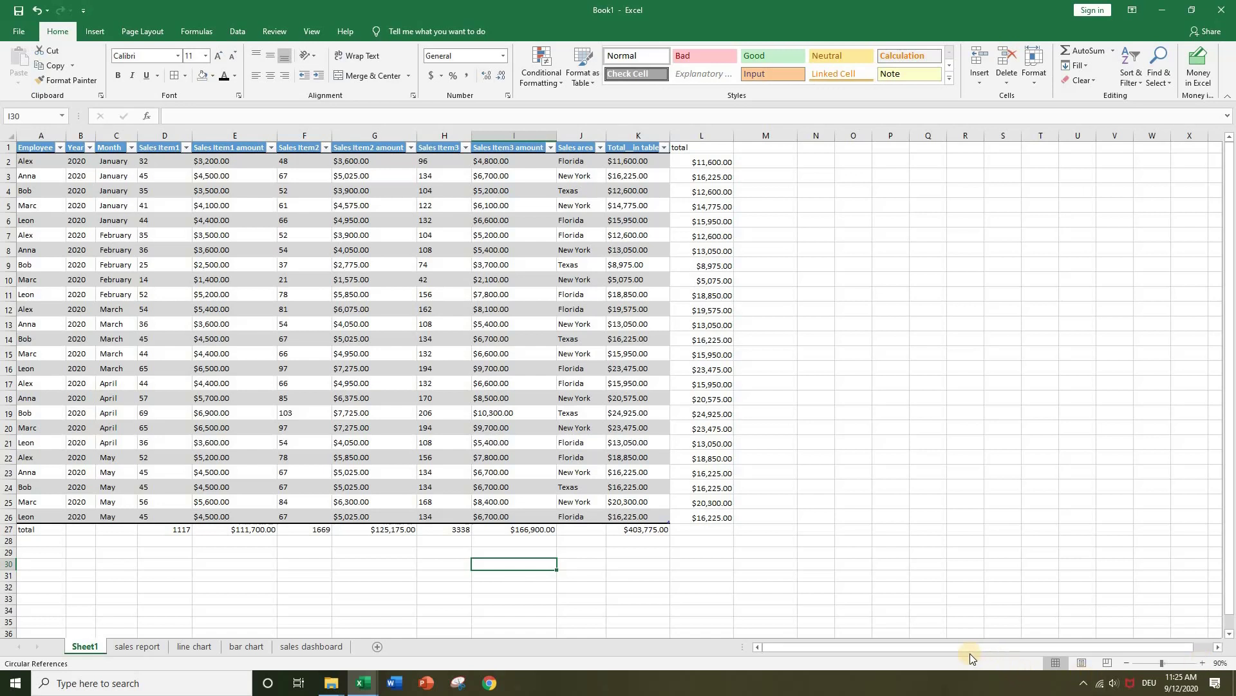
click(811, 599)
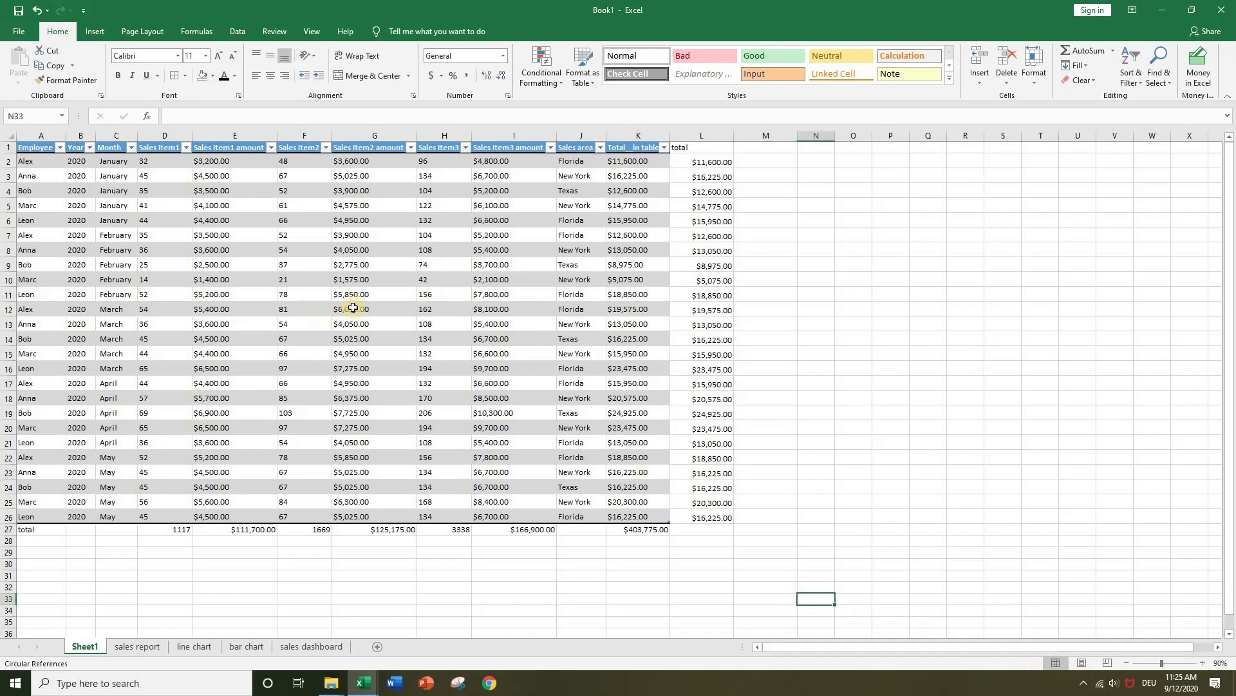
click(549, 275)
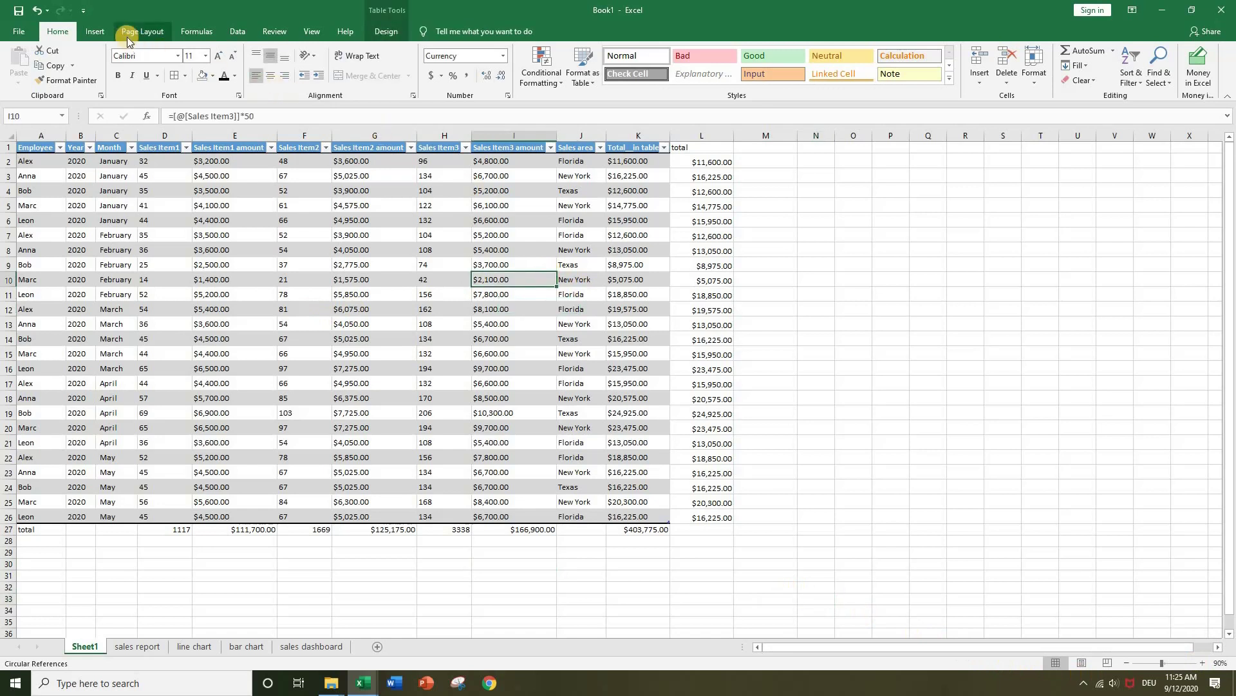
click(107, 32)
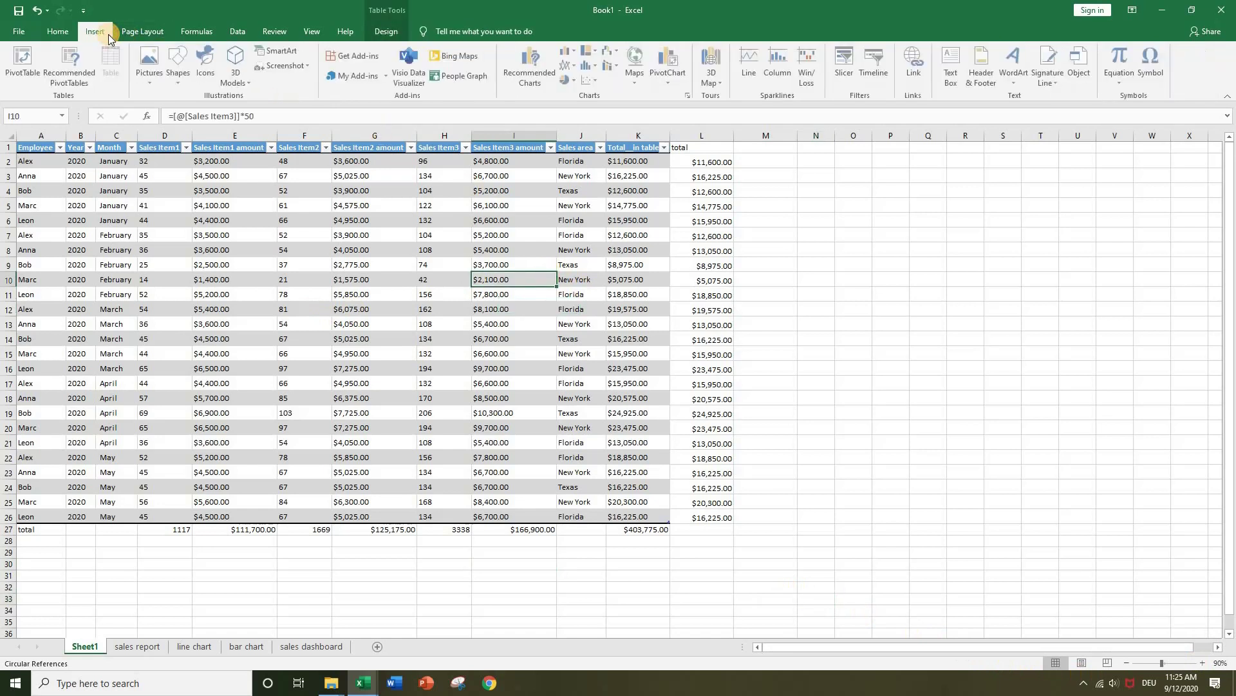
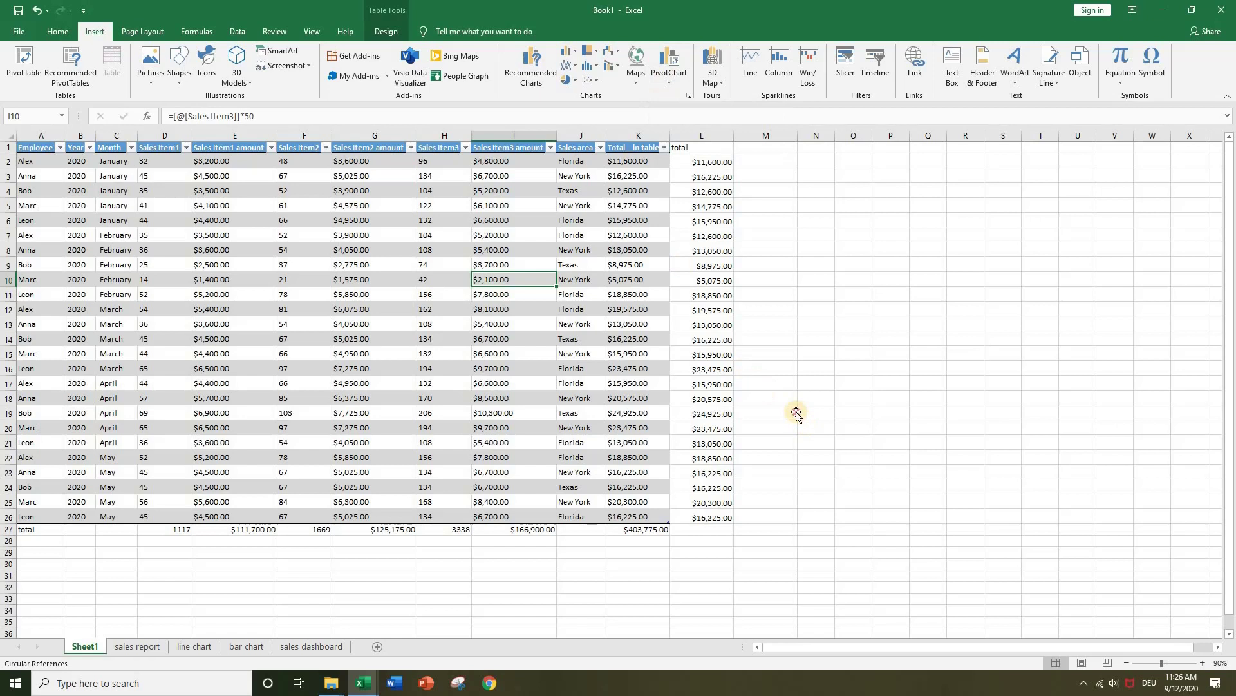
click(796, 413)
click(759, 236)
drag(57, 135, 702, 135)
click(673, 67)
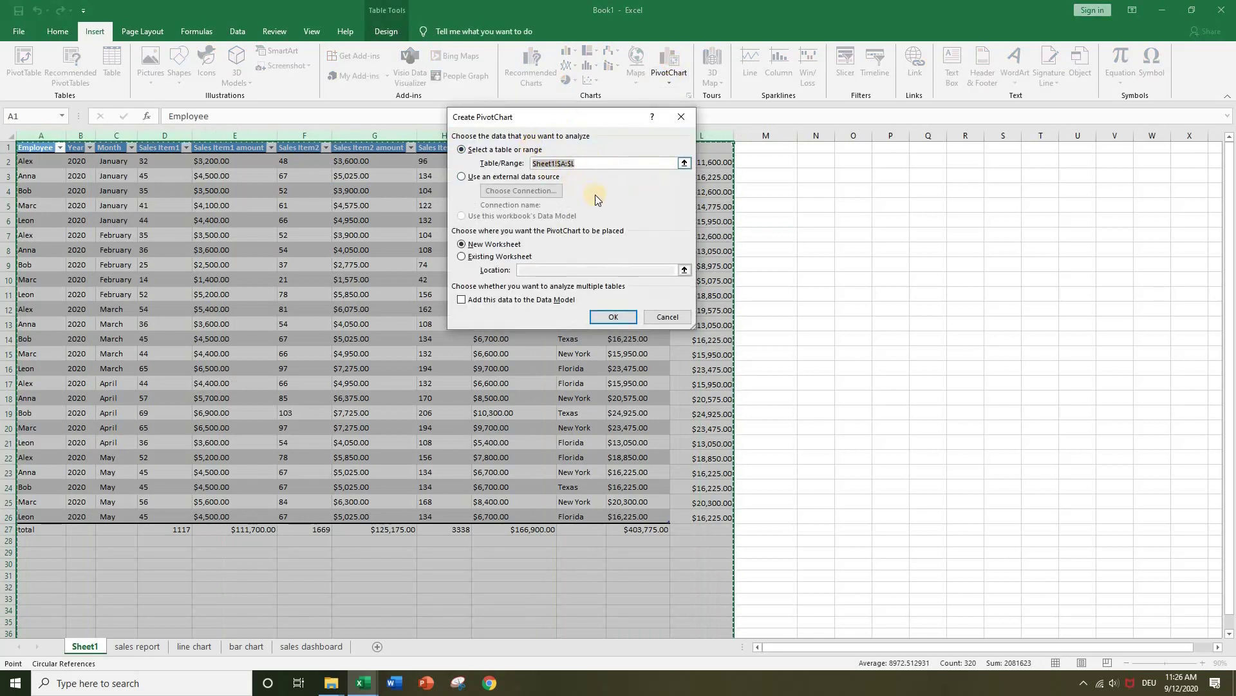
click(614, 318)
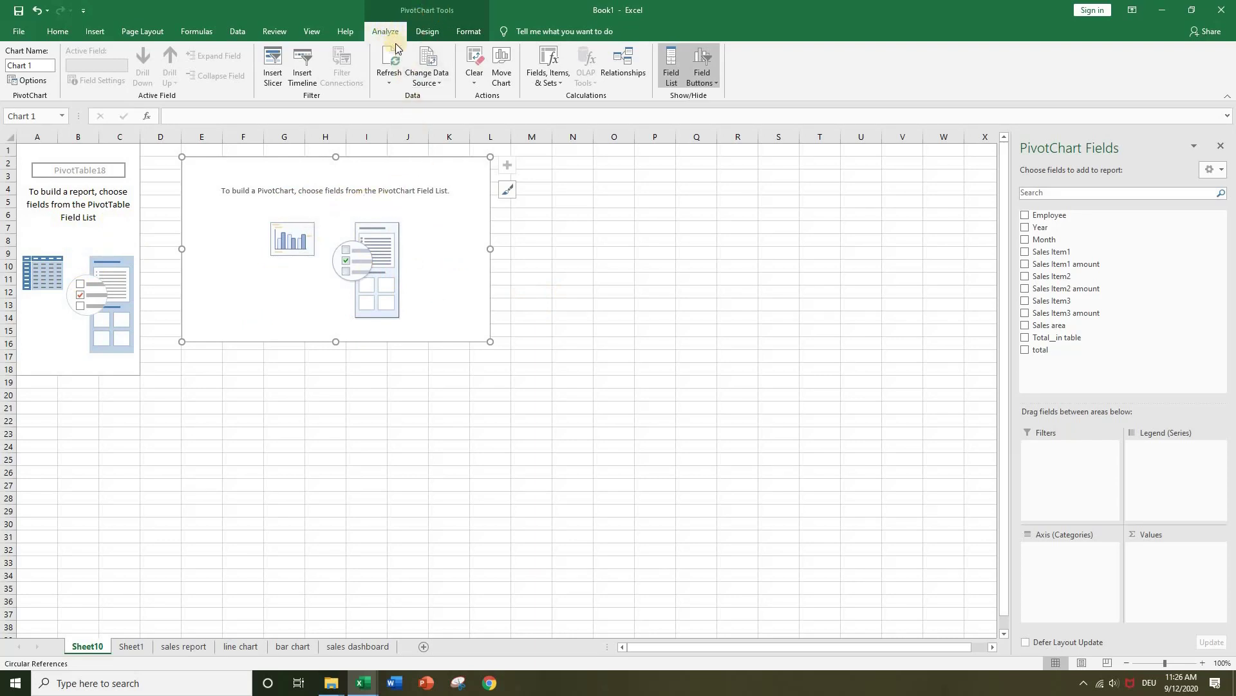
Step: Set Month as the axis and Sales Item1, Sales Item2 and Sales Item3 as values, and move the chart clear of the pivot table
click(672, 65)
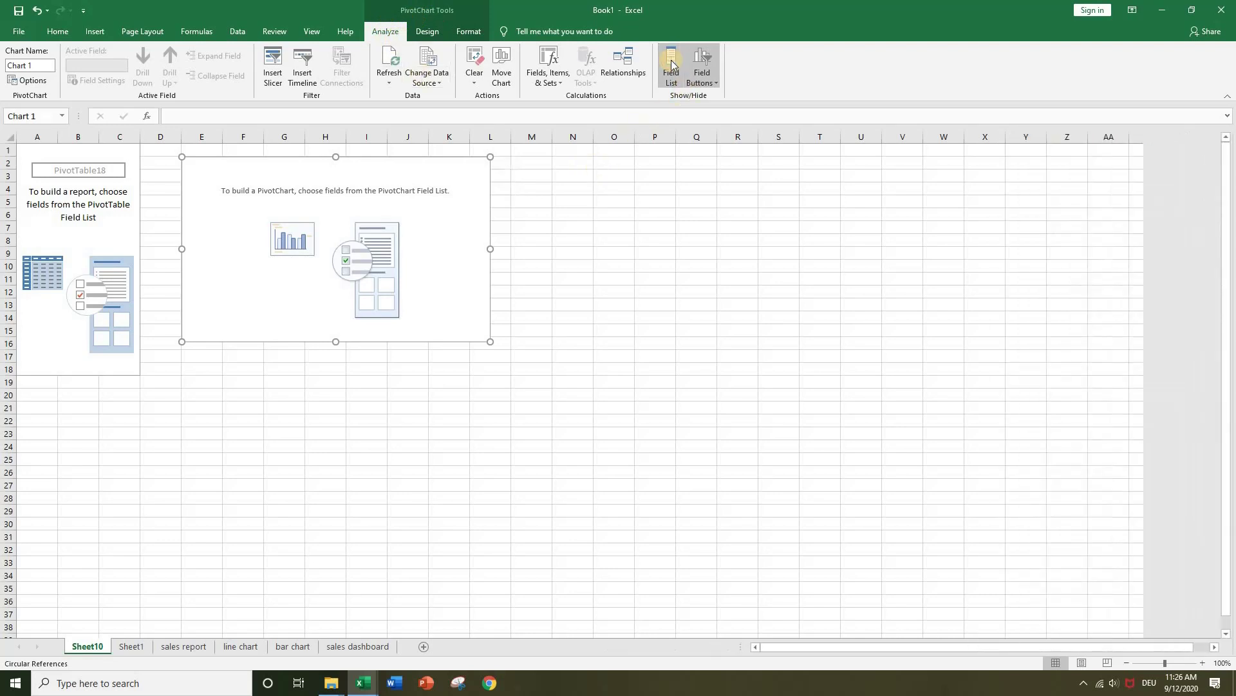
click(672, 64)
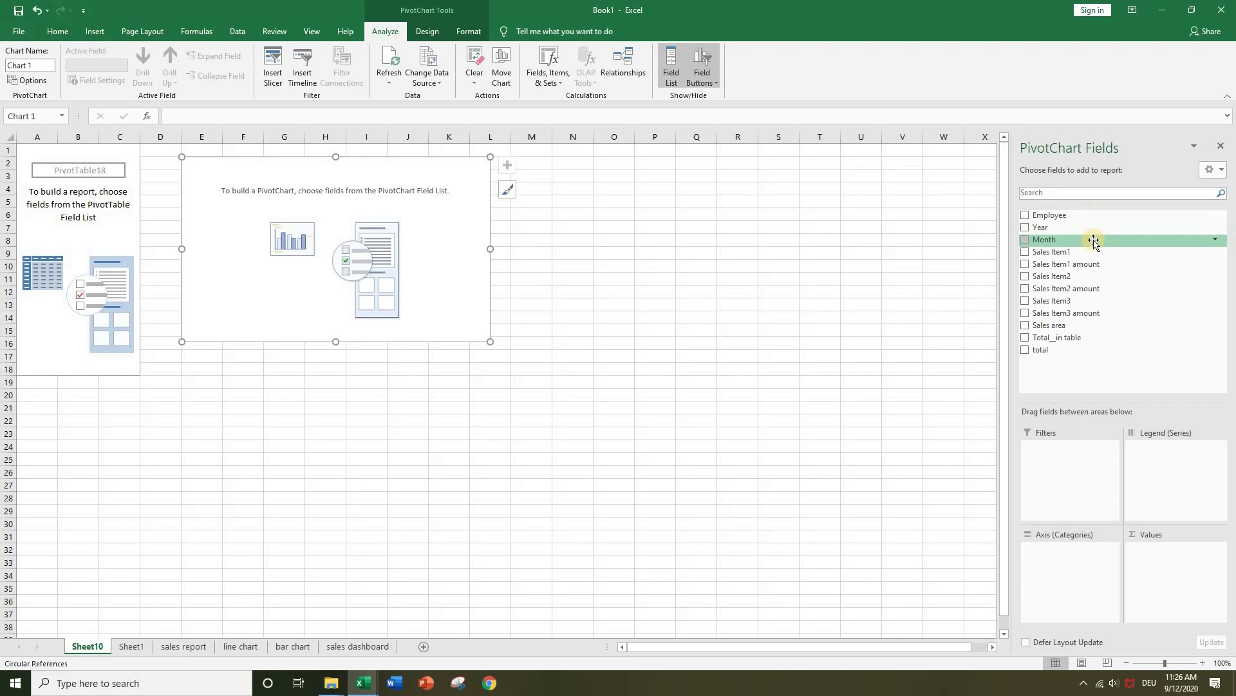
click(1025, 240)
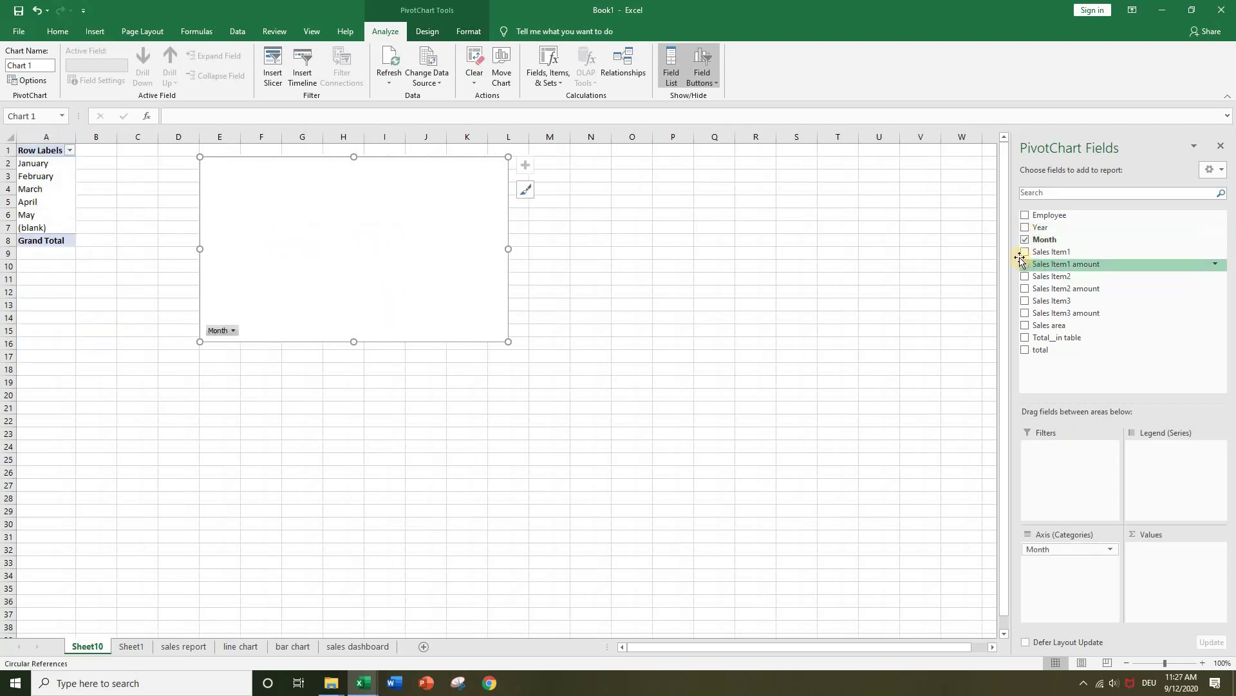
click(1024, 252)
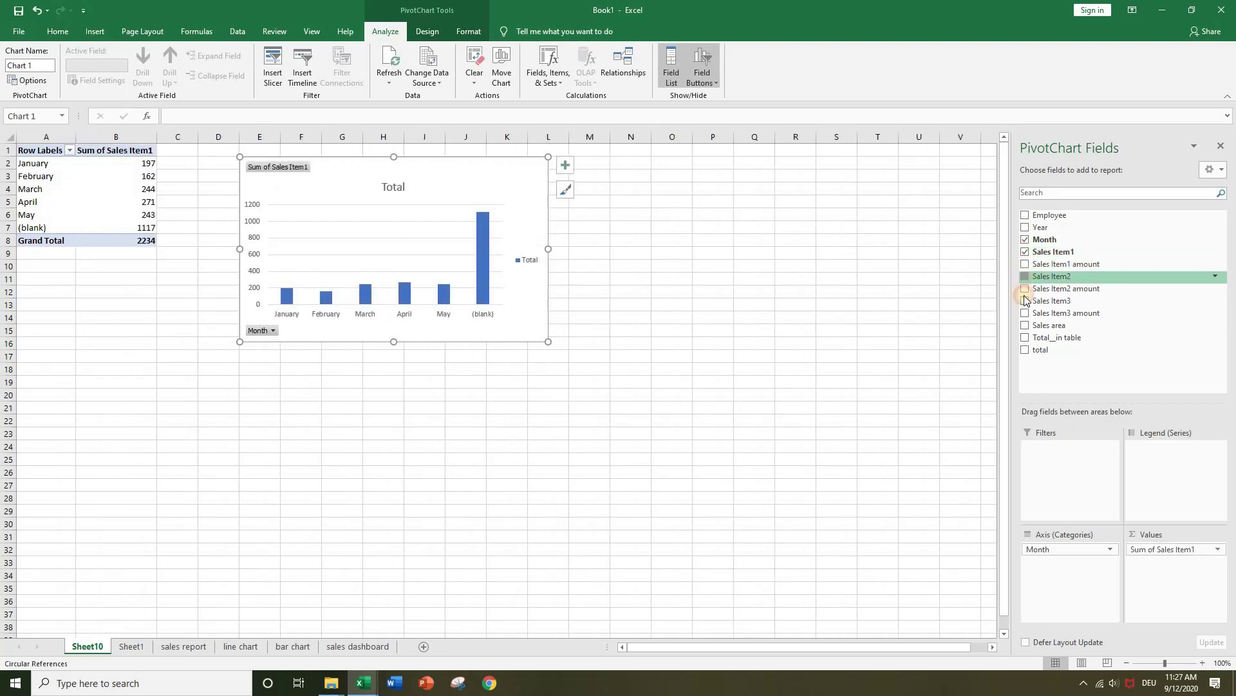
click(1024, 277)
click(1024, 301)
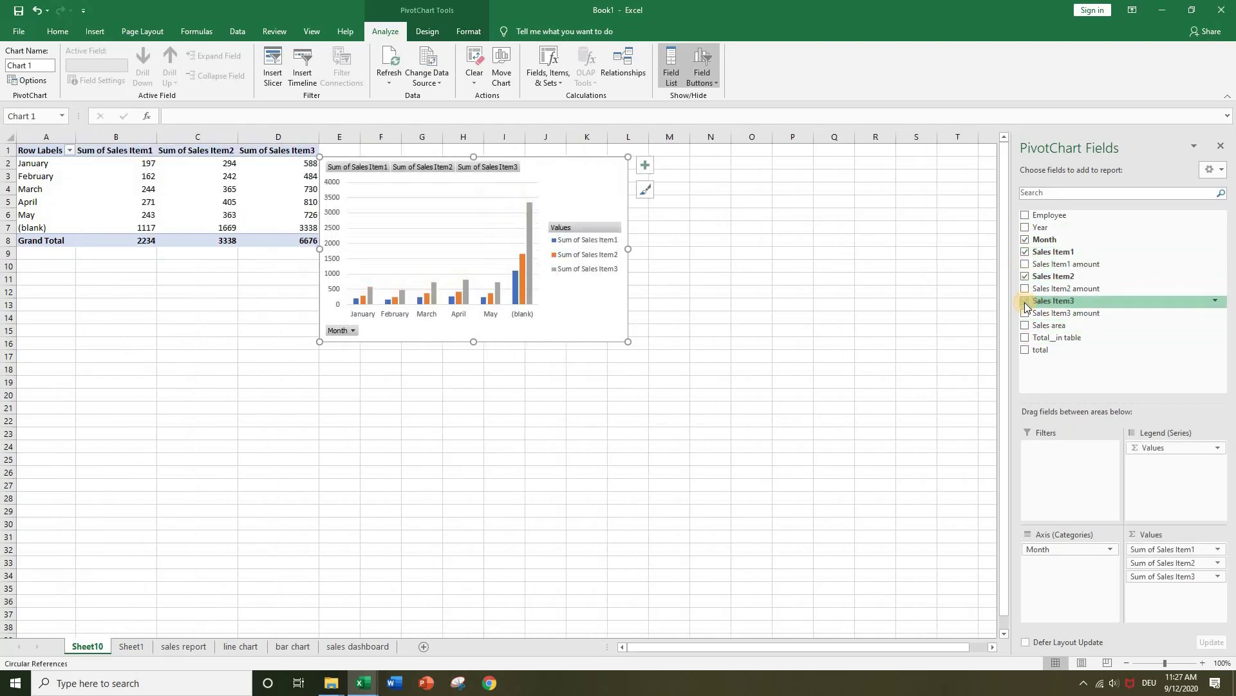
drag(609, 168, 653, 164)
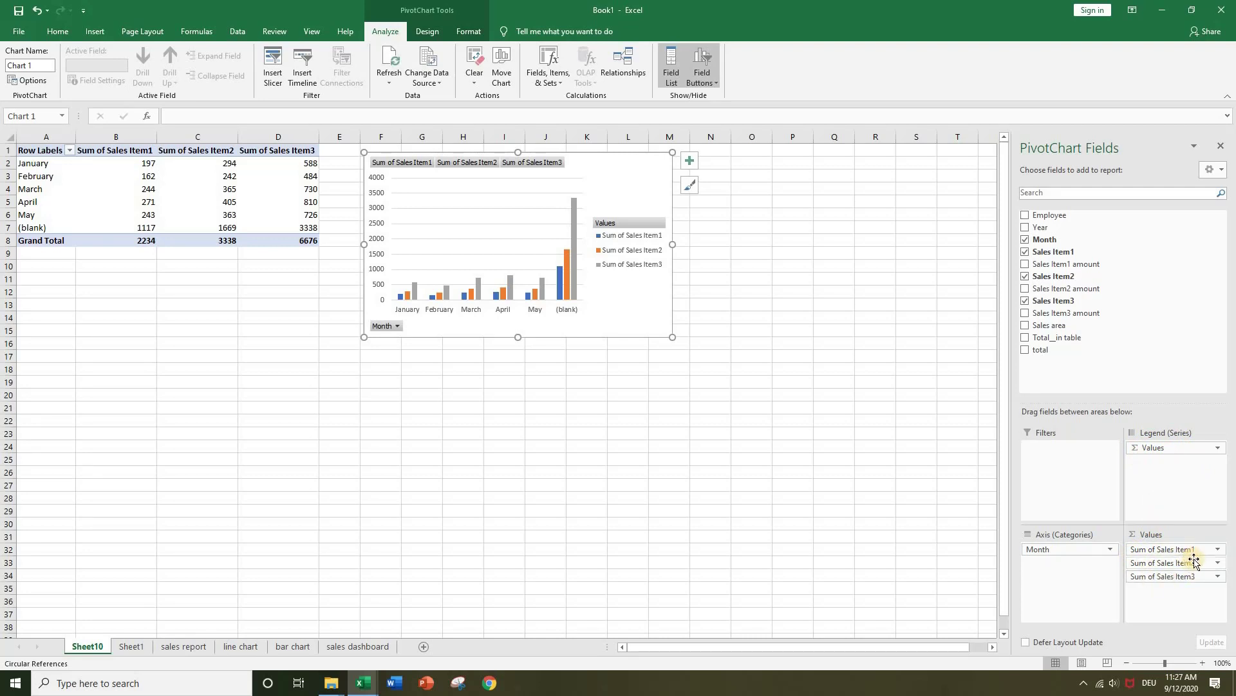
Step: Remove Sales Item3 from the values and add it back, and try Employee on the axis below Month before taking it out
click(1026, 300)
drag(1043, 300, 1185, 555)
drag(1183, 586, 1182, 586)
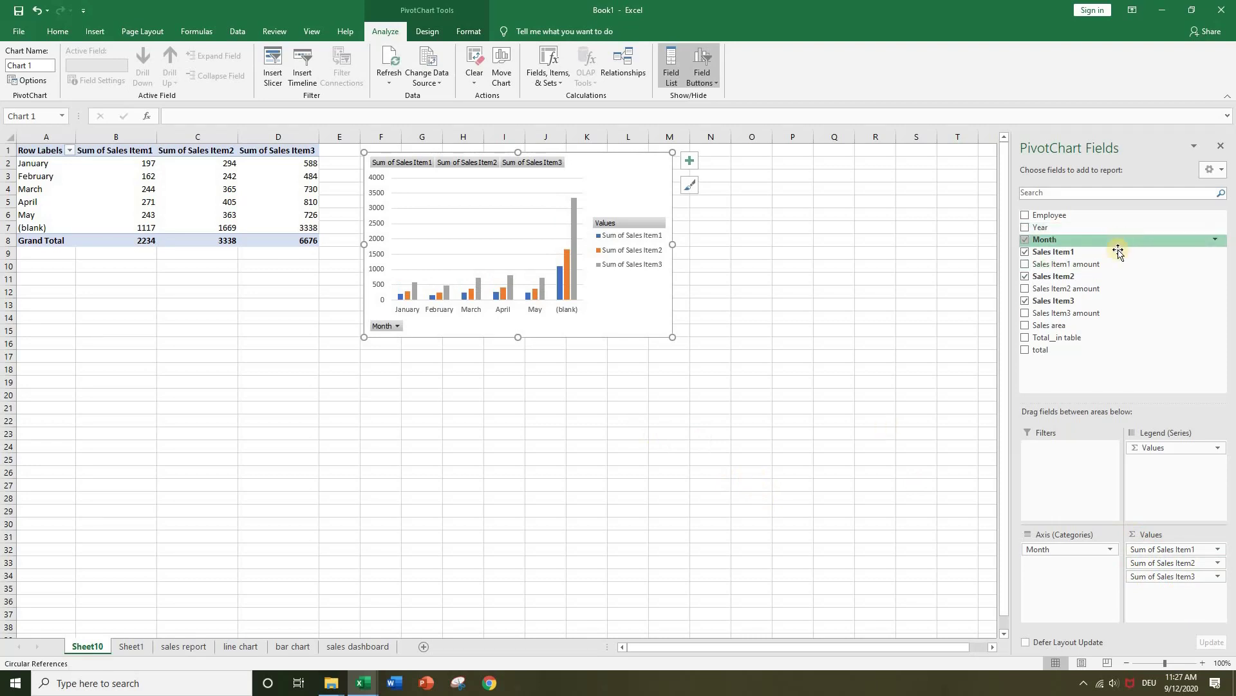
drag(1051, 215, 1034, 554)
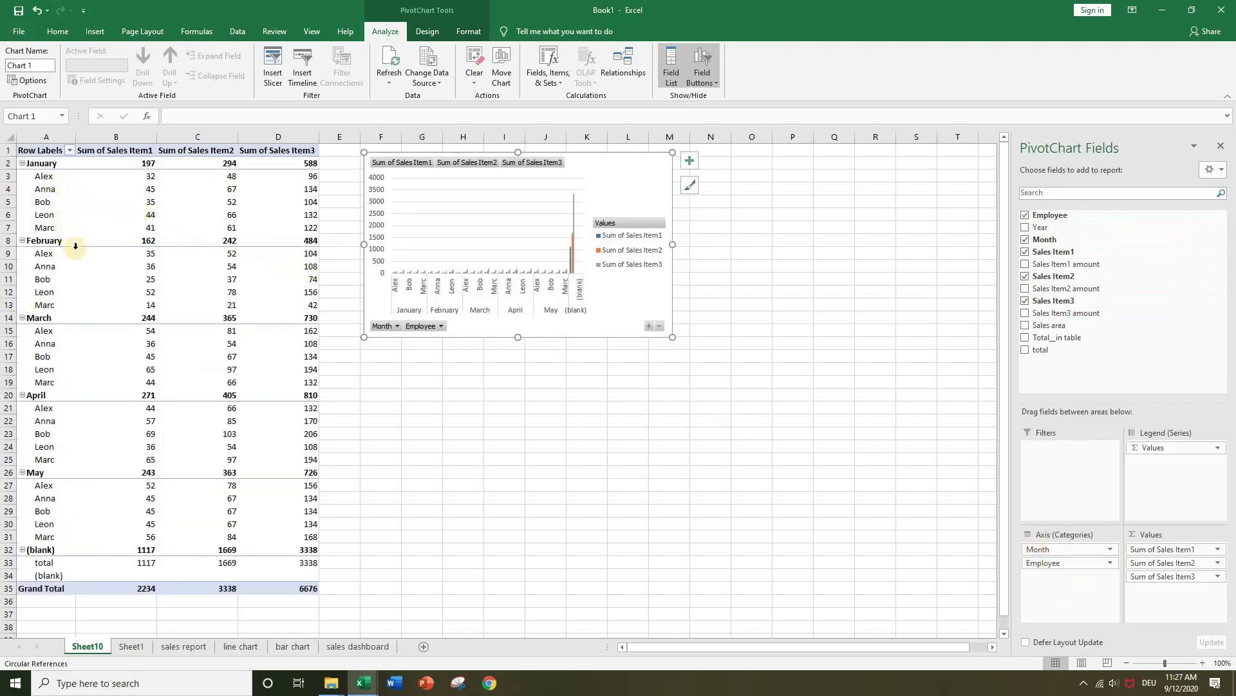
drag(1089, 562, 911, 395)
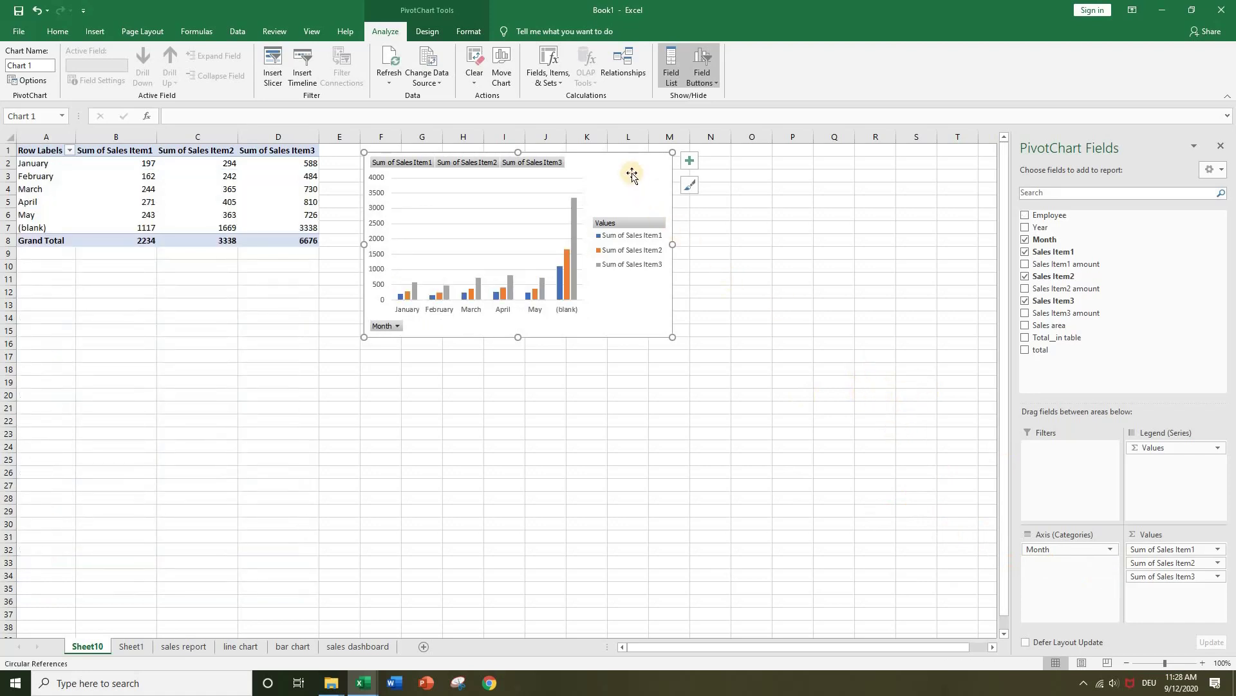
Step: Shift the PivotChart slightly further from the pivot table and change its chart type to Line with Markers
drag(637, 172, 665, 172)
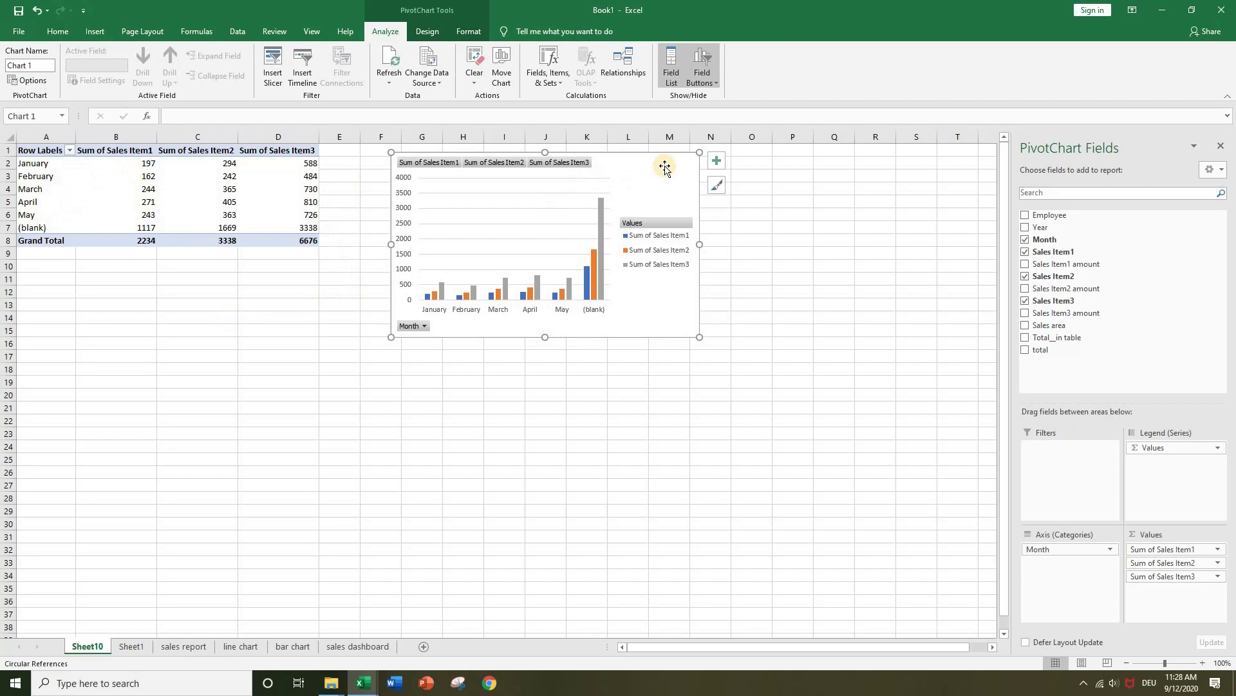
click(471, 32)
click(428, 32)
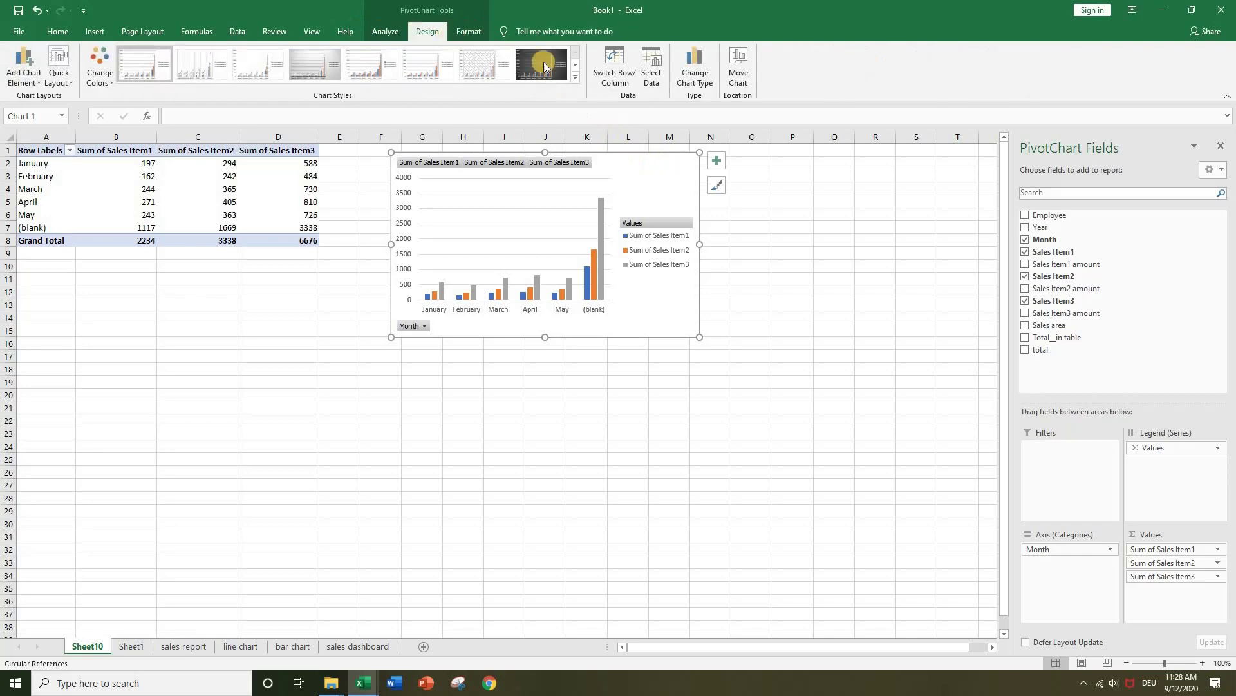
click(695, 74)
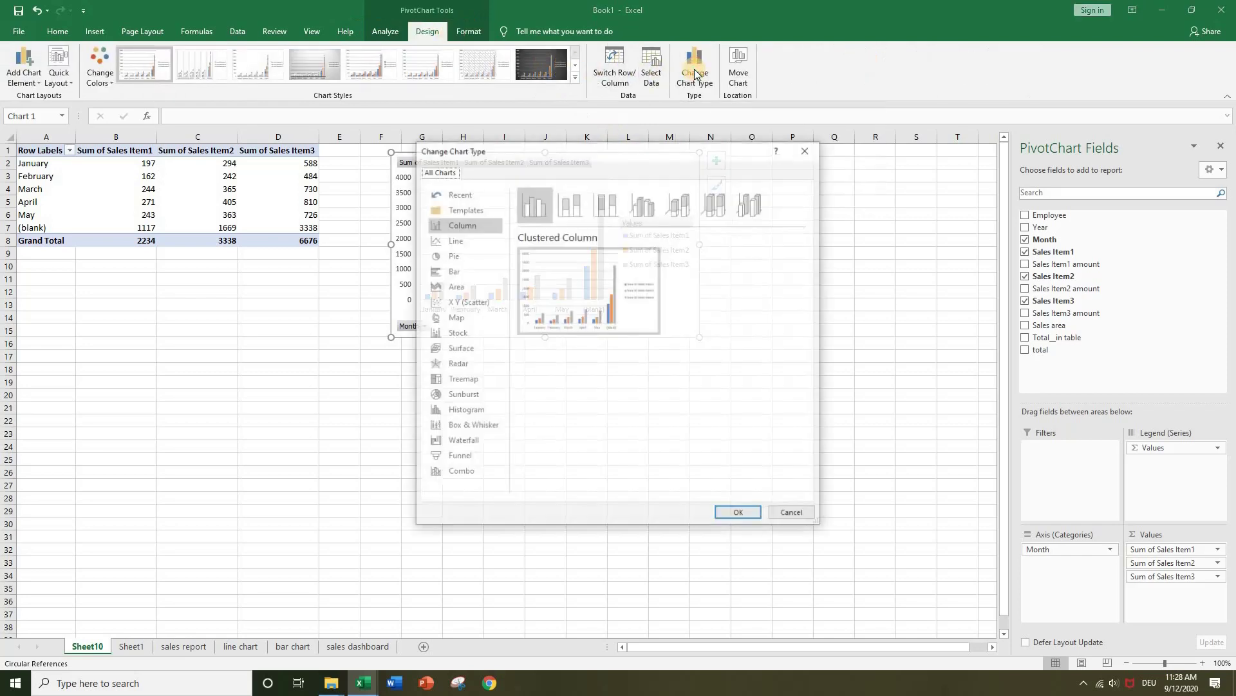
click(470, 237)
click(470, 255)
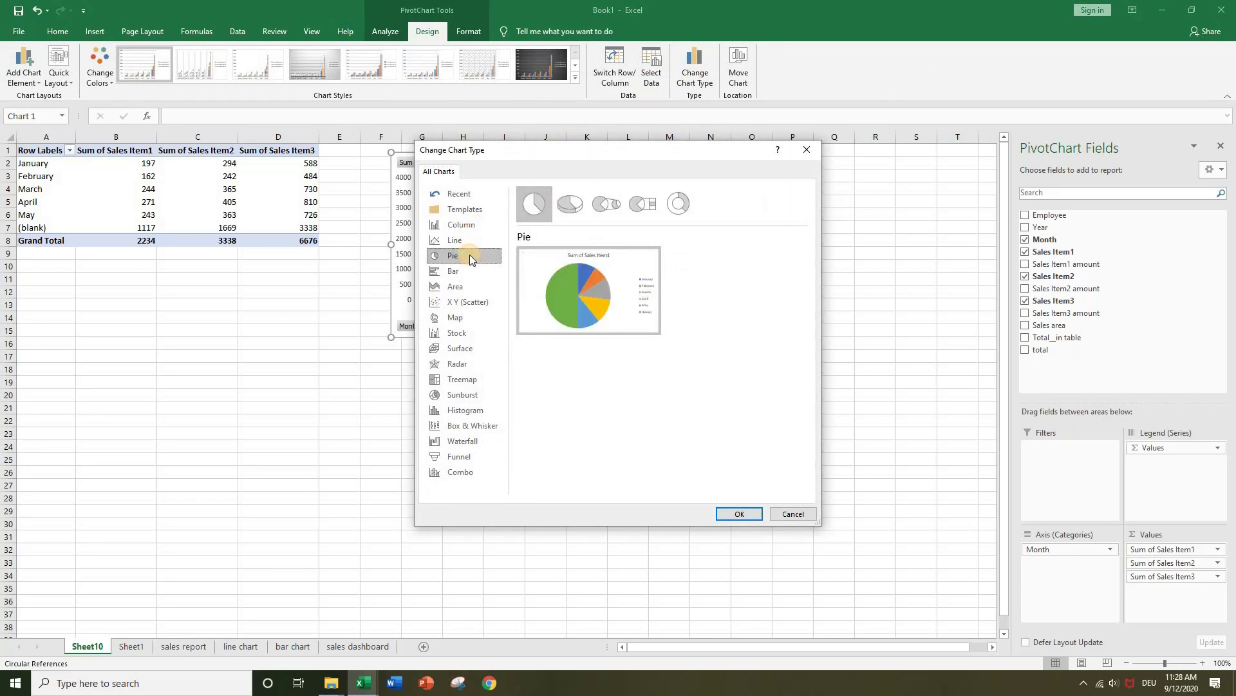
click(474, 272)
click(478, 291)
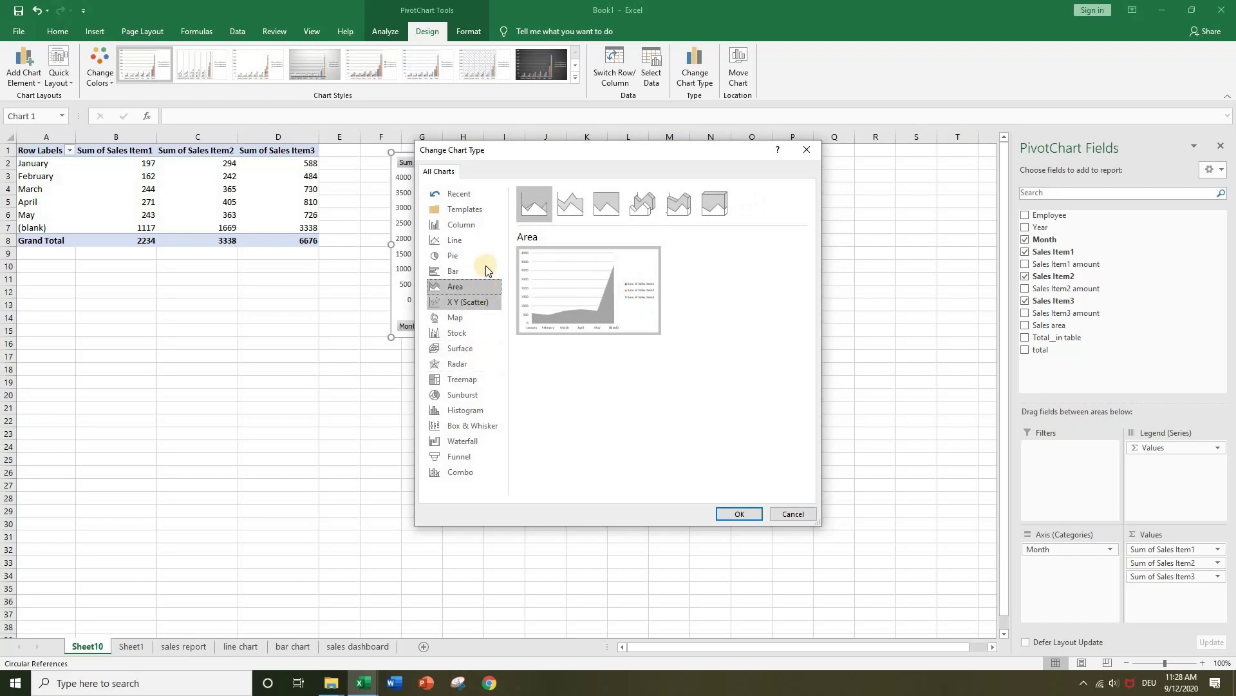
click(476, 241)
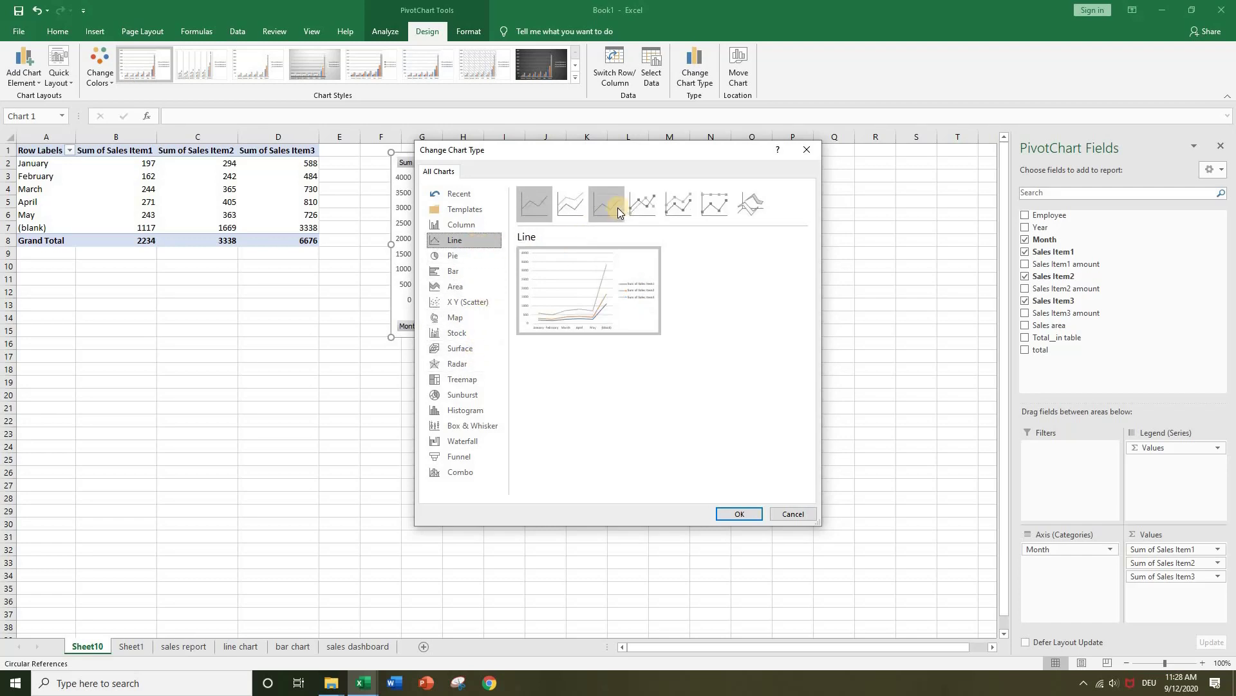
click(643, 202)
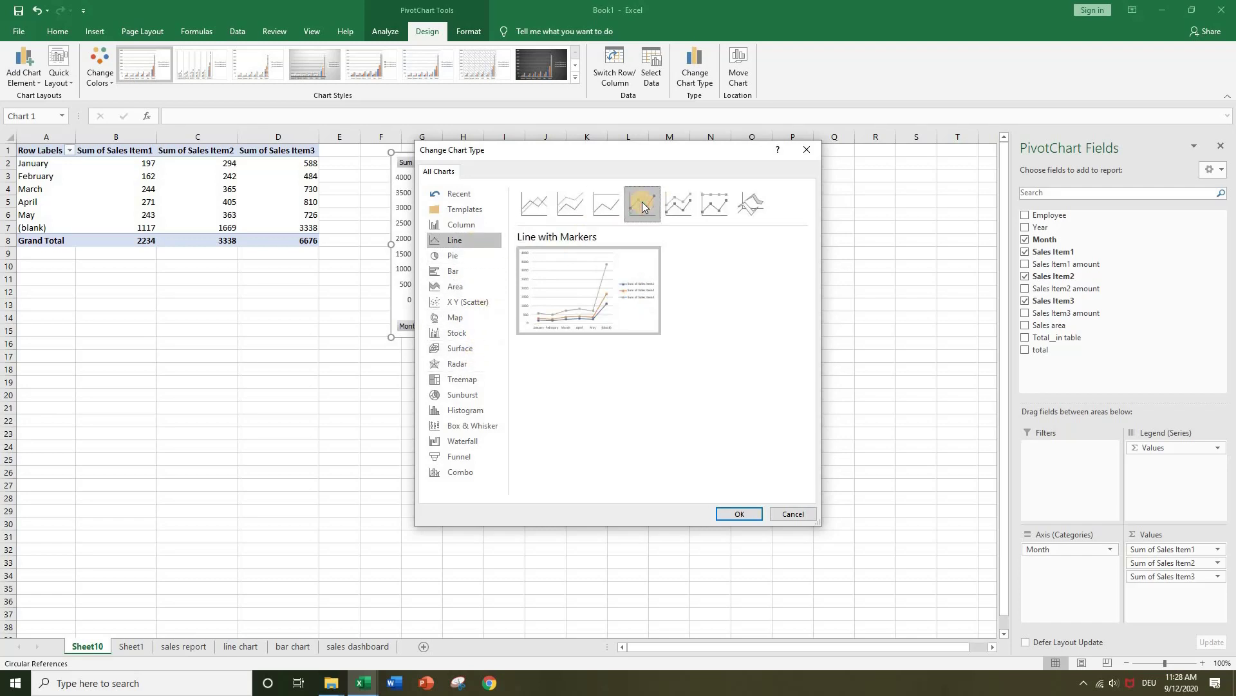
click(749, 513)
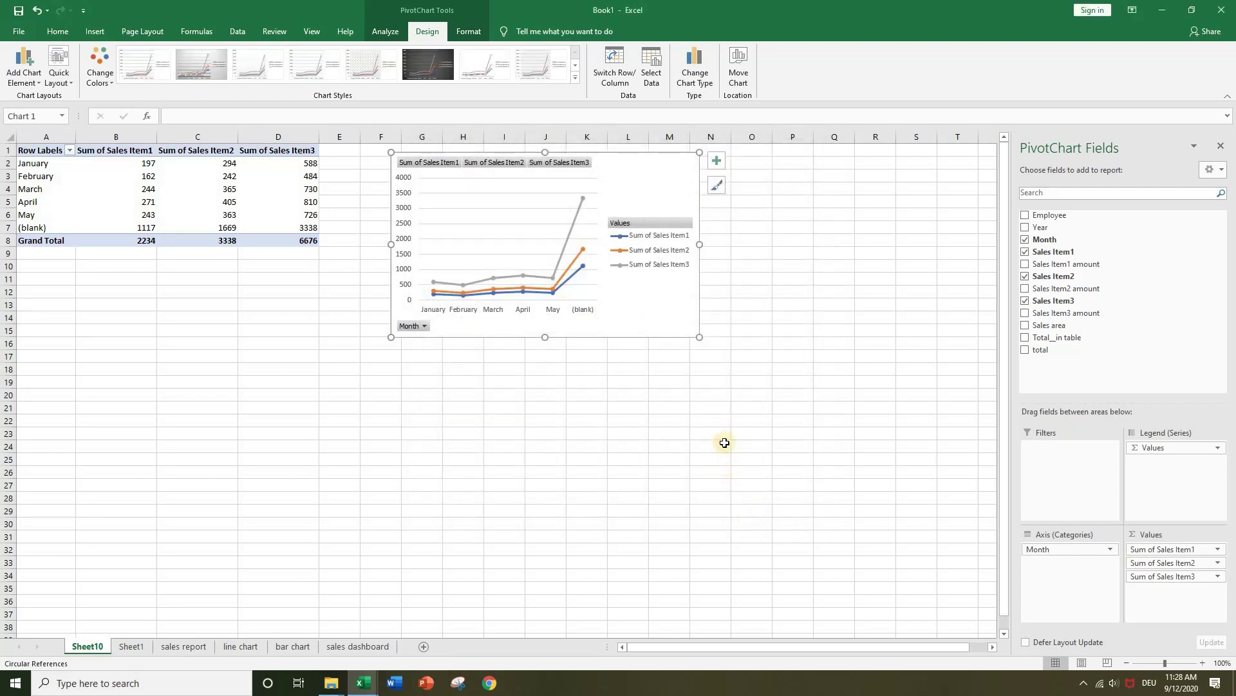
Step: Enlarge the PivotChart so that it reaches about column O and row 18
drag(700, 336, 764, 367)
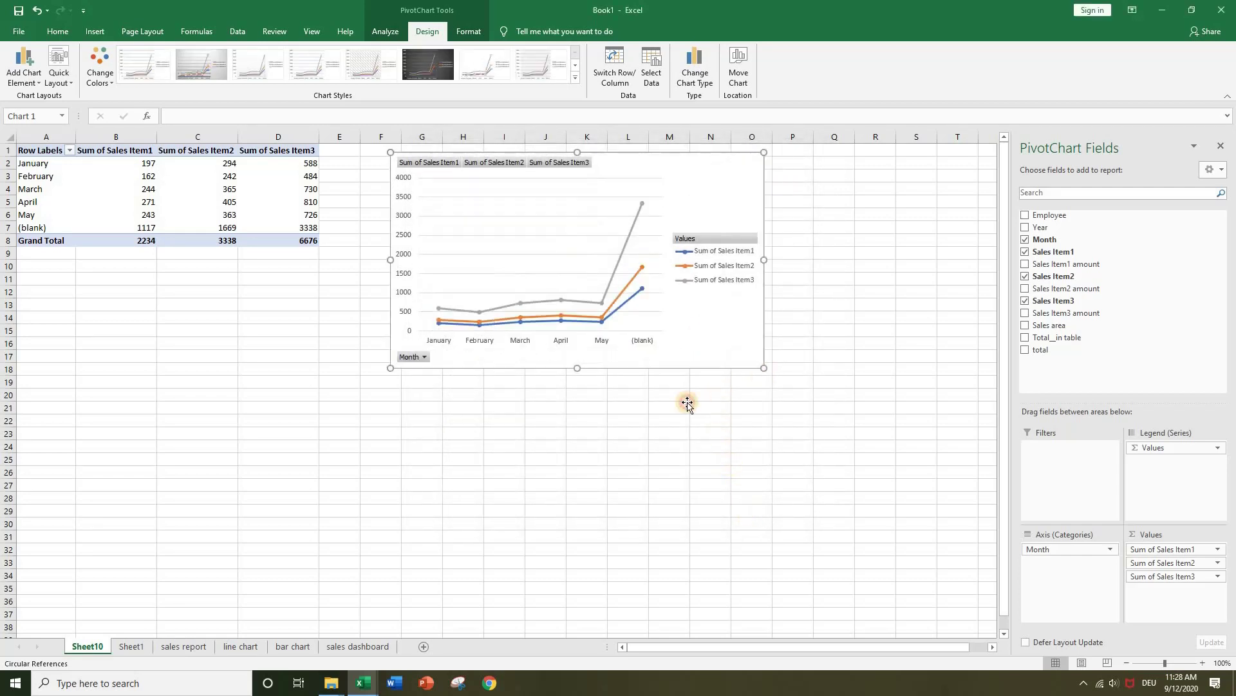
click(687, 403)
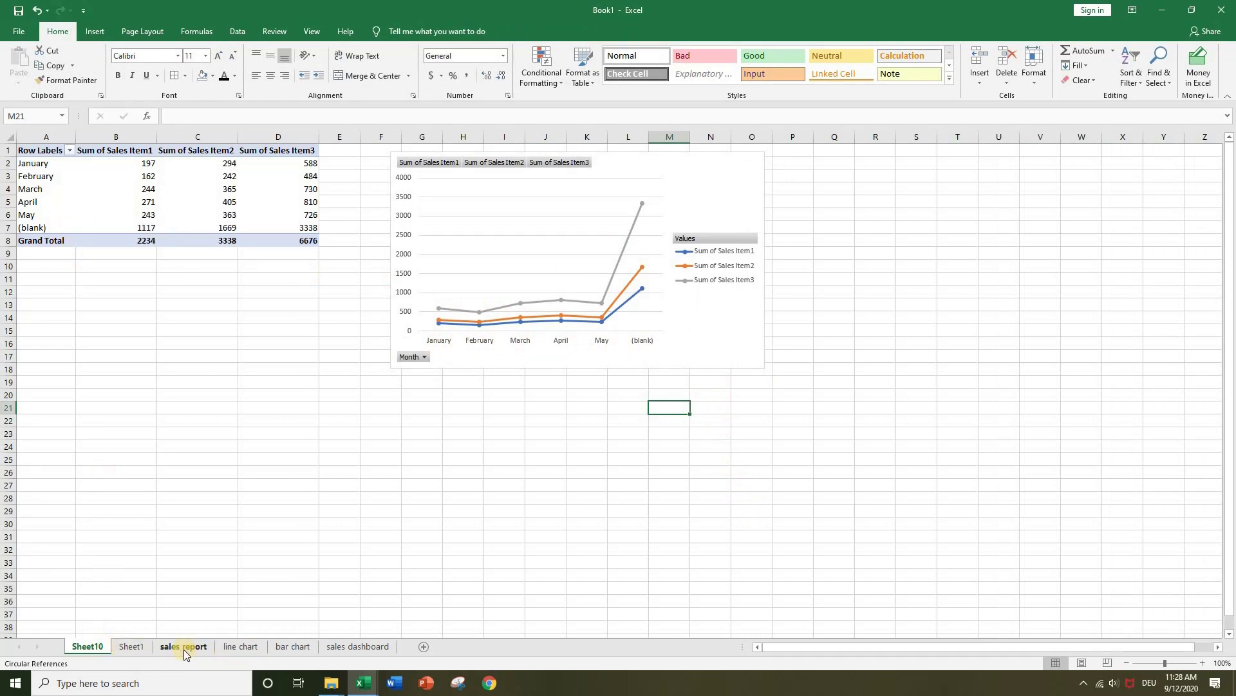
Step: Examine the Month cell in total row 27 of Sheet1, and return to Sheet10
click(133, 646)
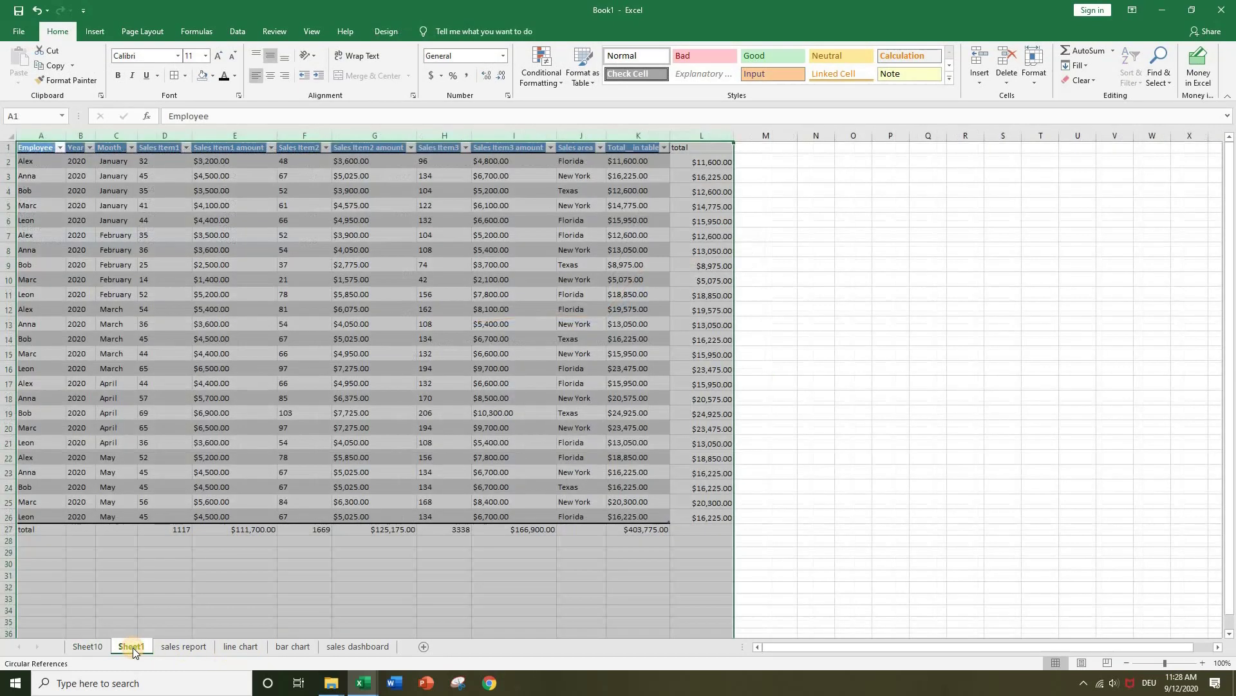
click(125, 587)
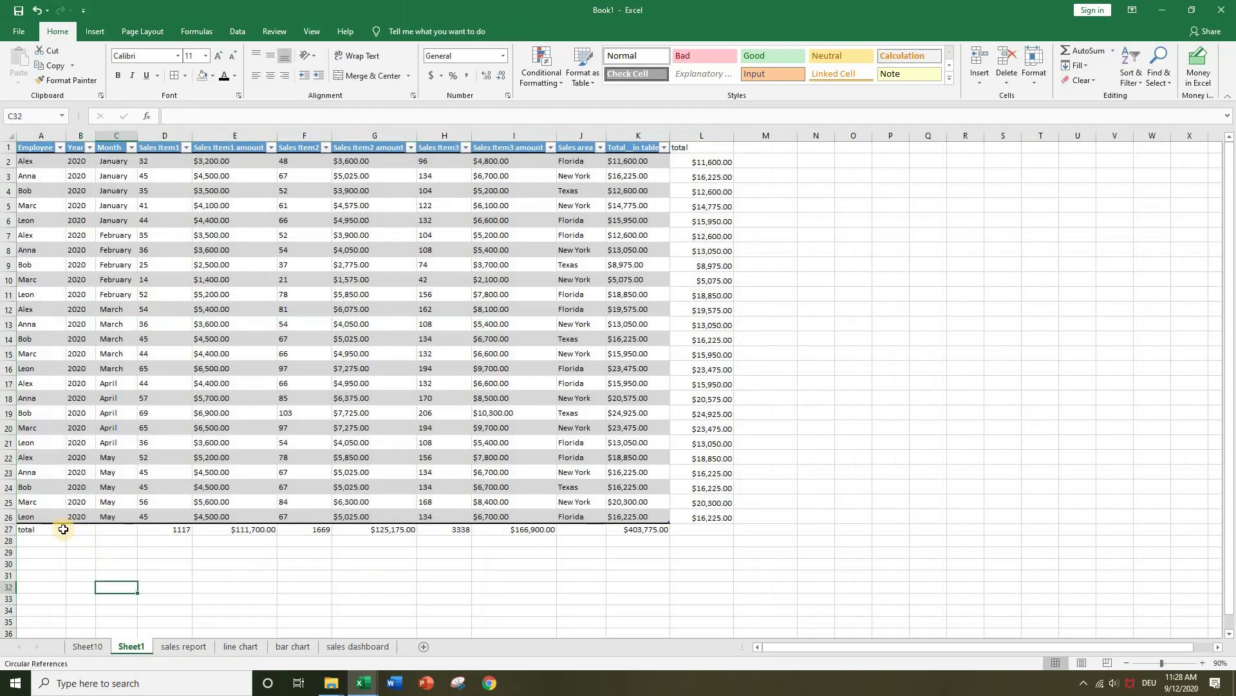
click(111, 537)
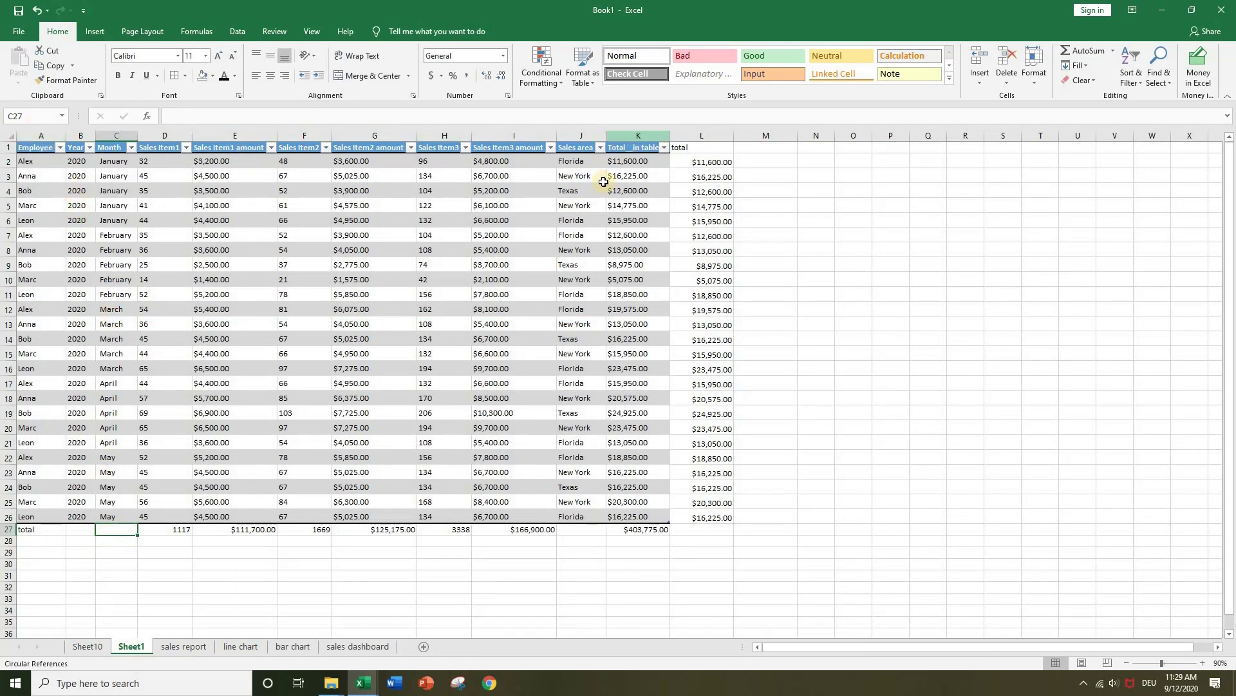
click(89, 646)
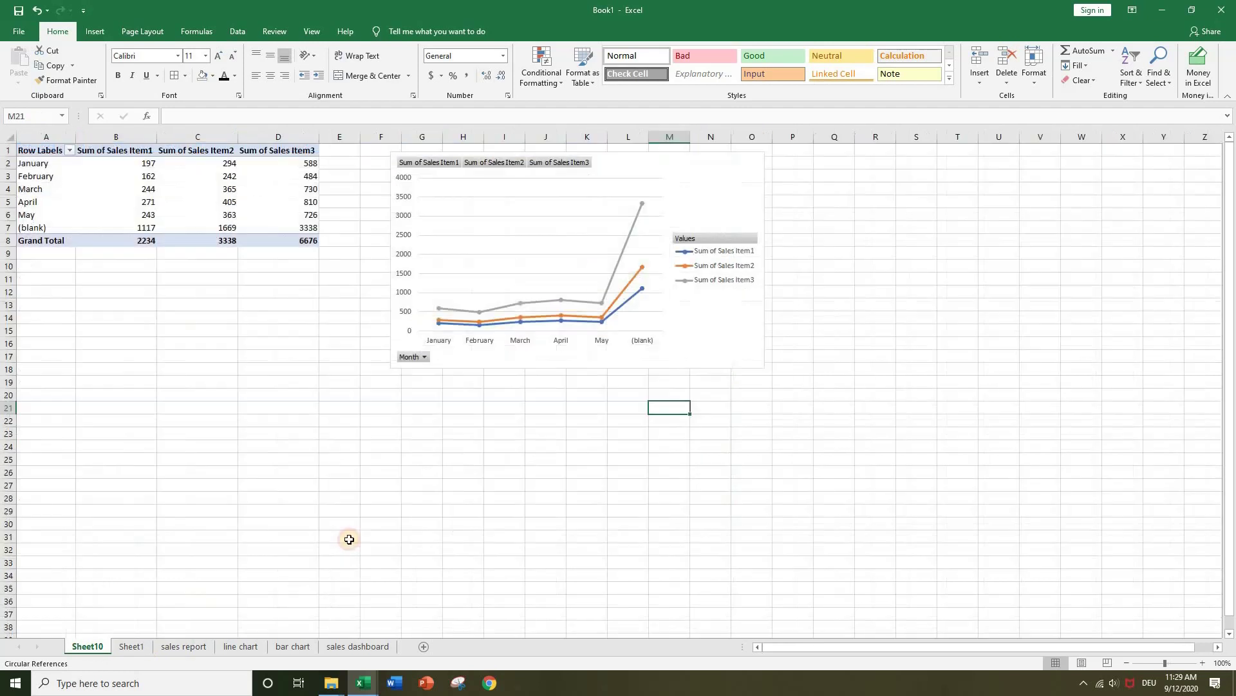
Step: Filter the (blank) item out of the Month row labels in the pivot table
click(30, 230)
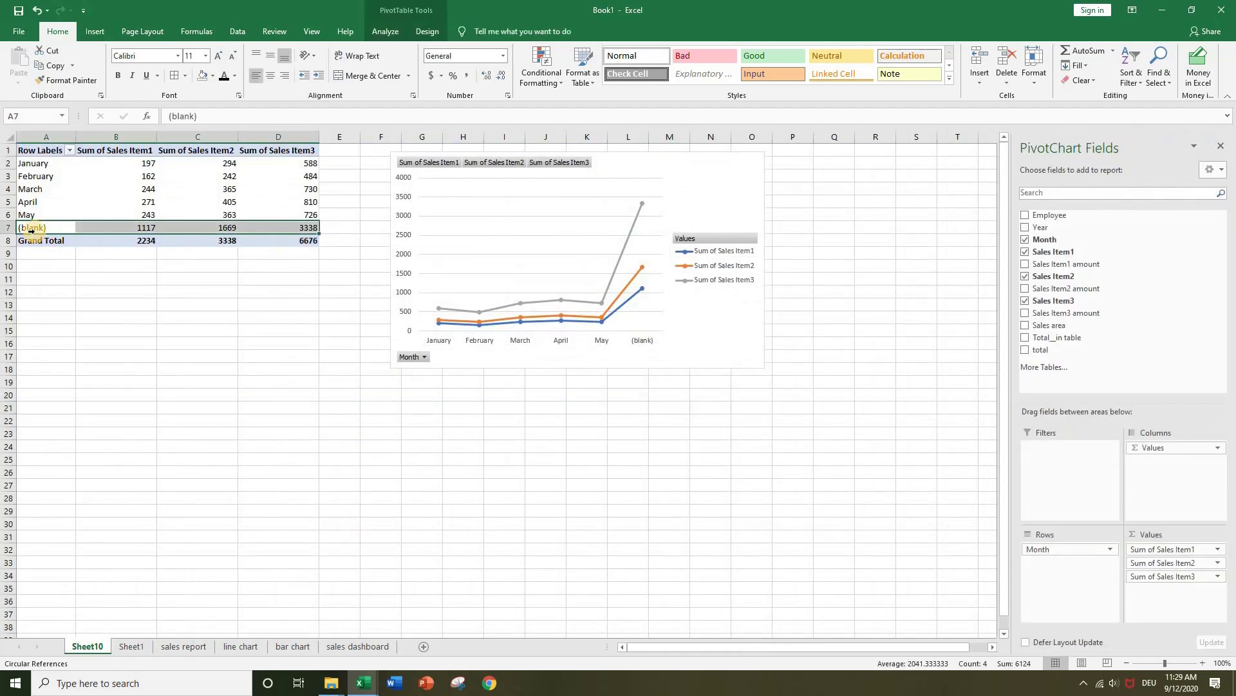
click(70, 150)
click(45, 345)
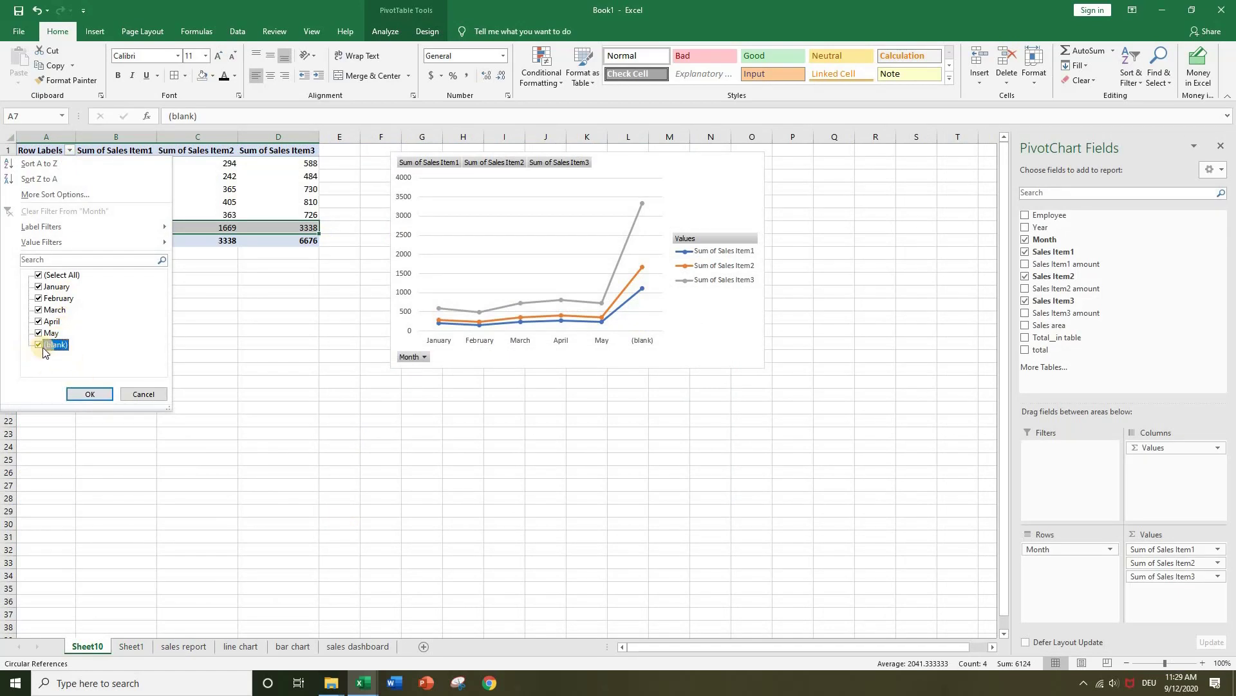
click(90, 394)
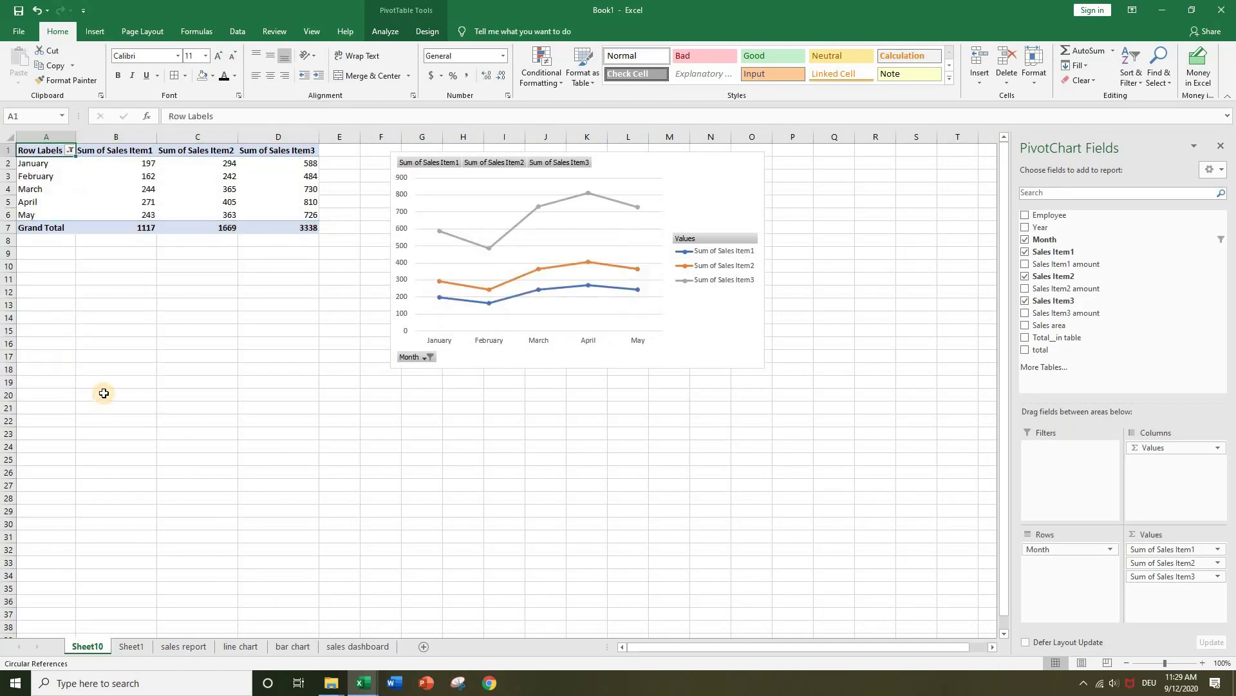
click(103, 392)
click(700, 421)
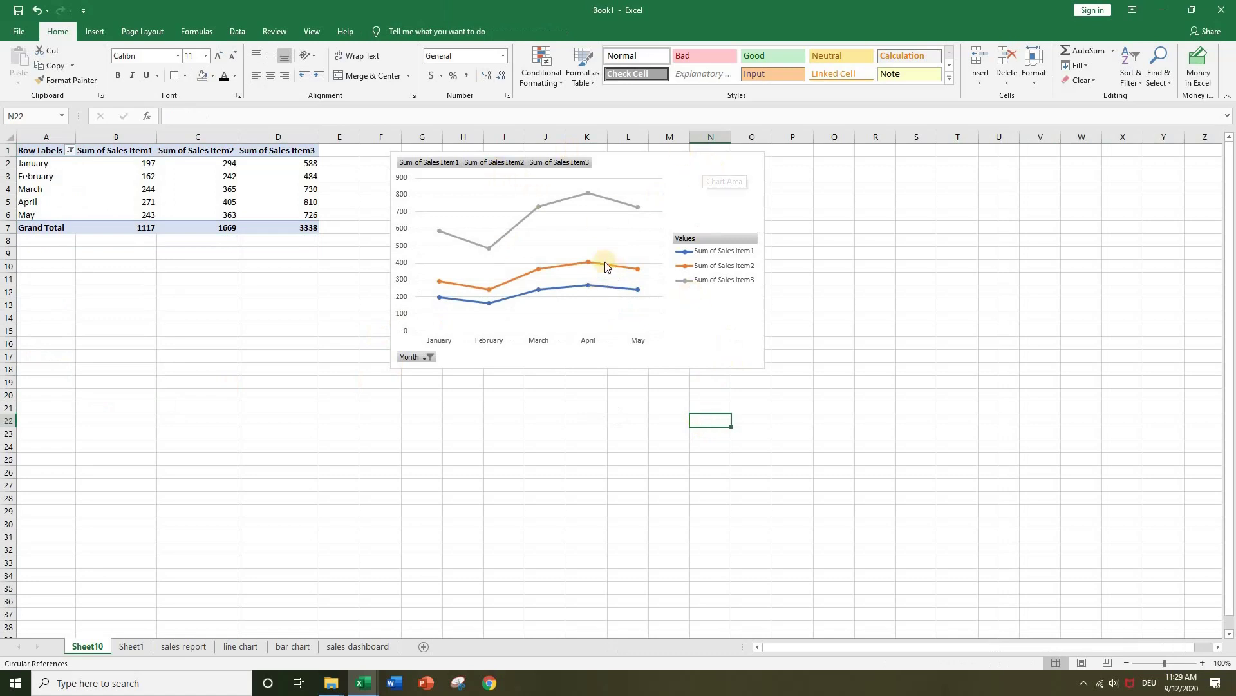
Step: Copy the PivotChart from Sheet10 to Sheet1 and place it beside the sales table with its upper edge near row 2
click(719, 168)
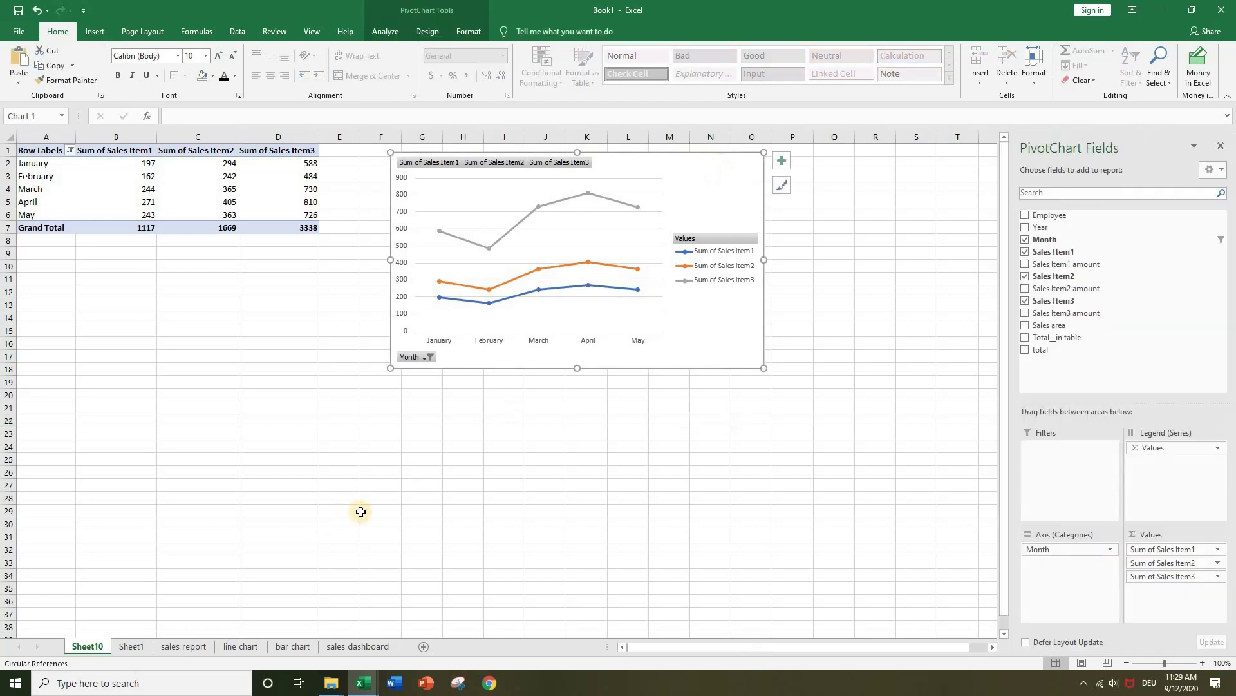
click(131, 646)
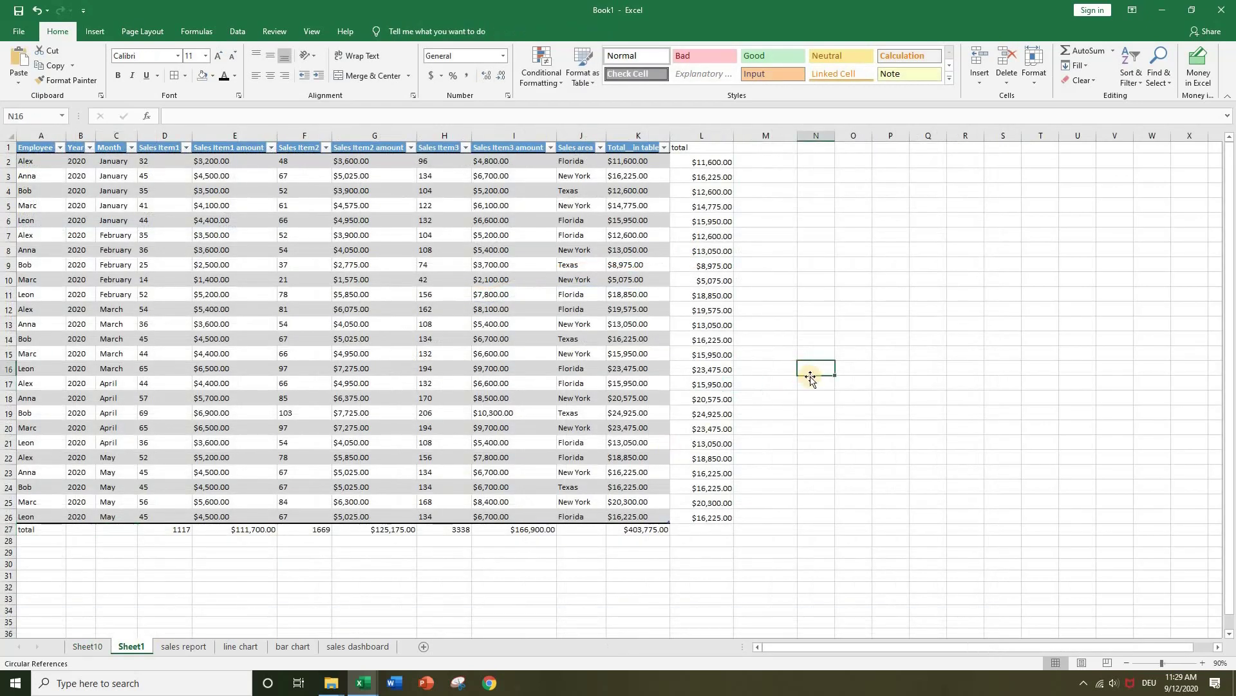
key(ctrl+v)
click(964, 610)
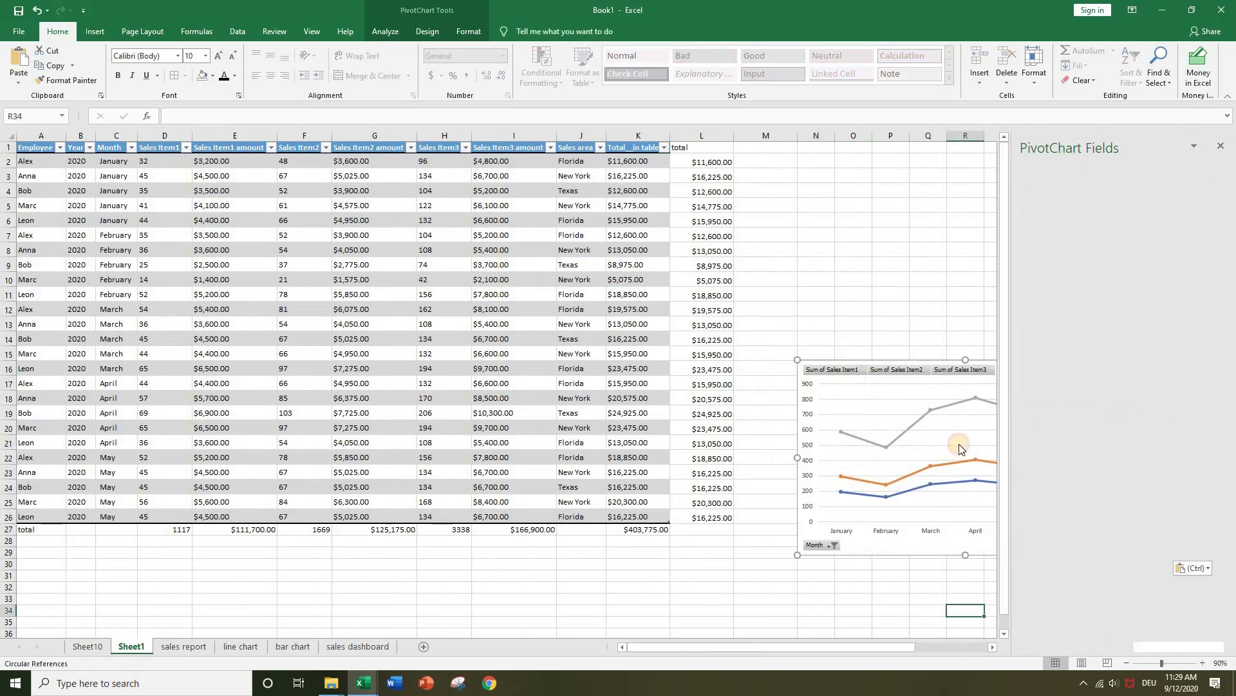
drag(1074, 374, 1075, 176)
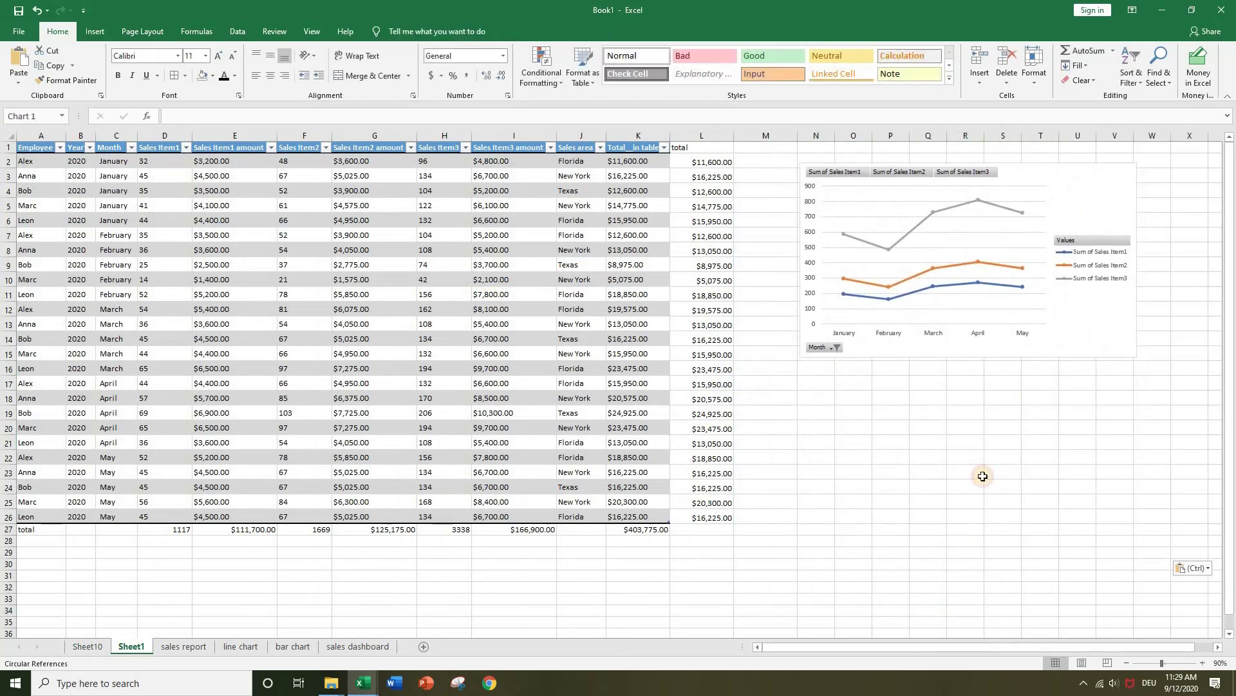
click(960, 424)
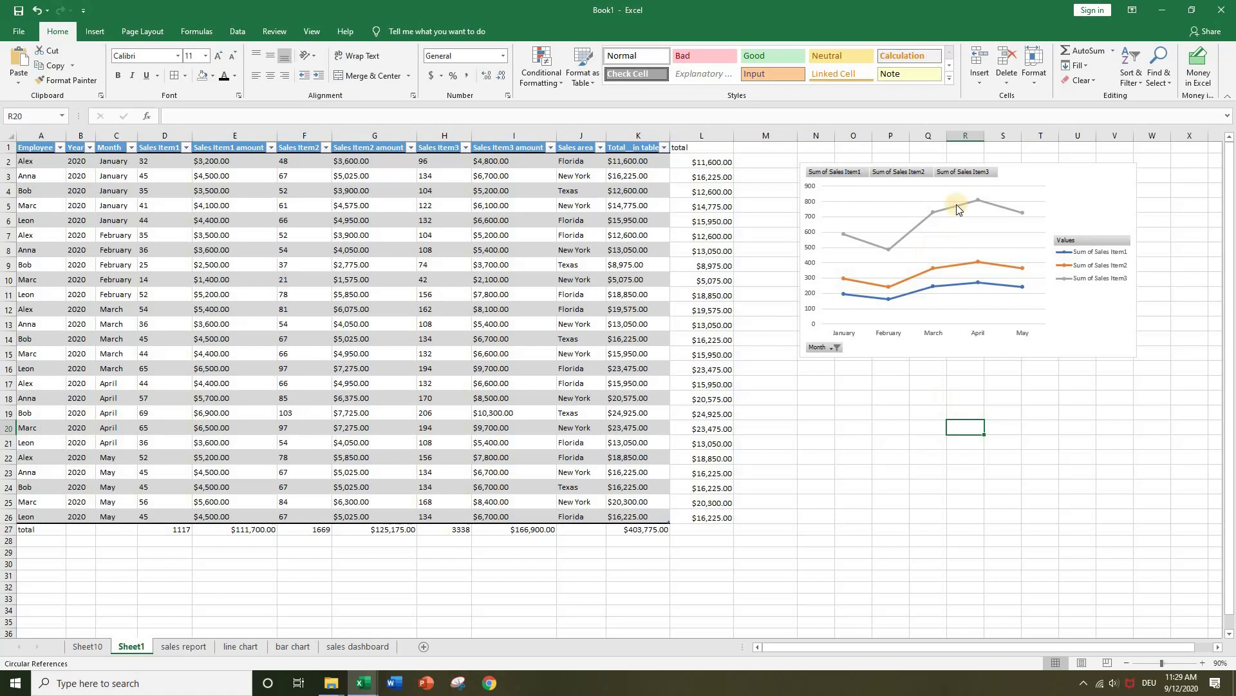
Step: Hide the value field buttons on the PivotChart in Sheet1
click(849, 173)
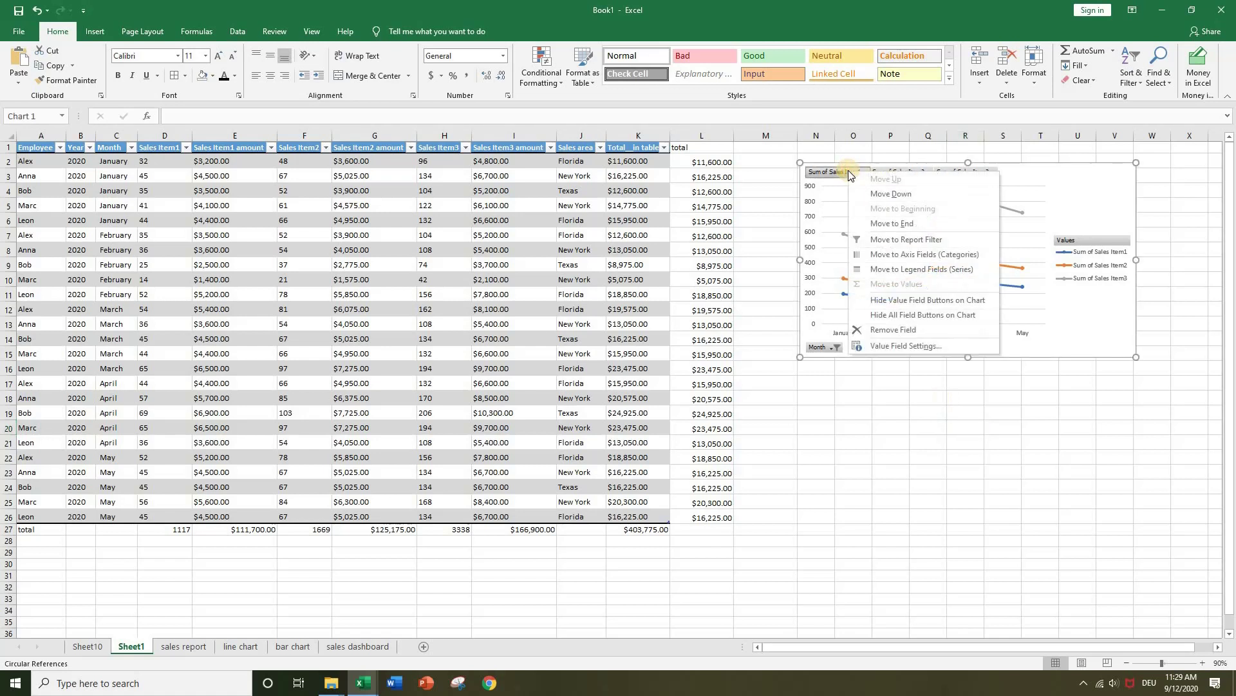
click(934, 300)
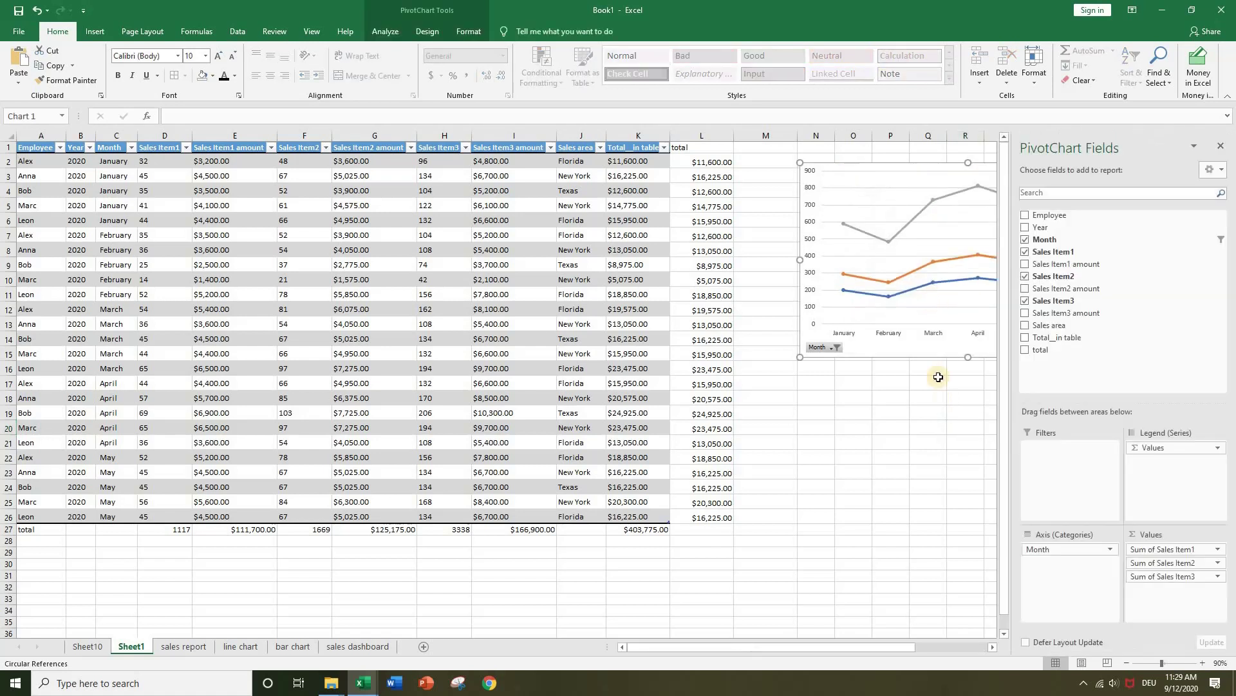
click(946, 432)
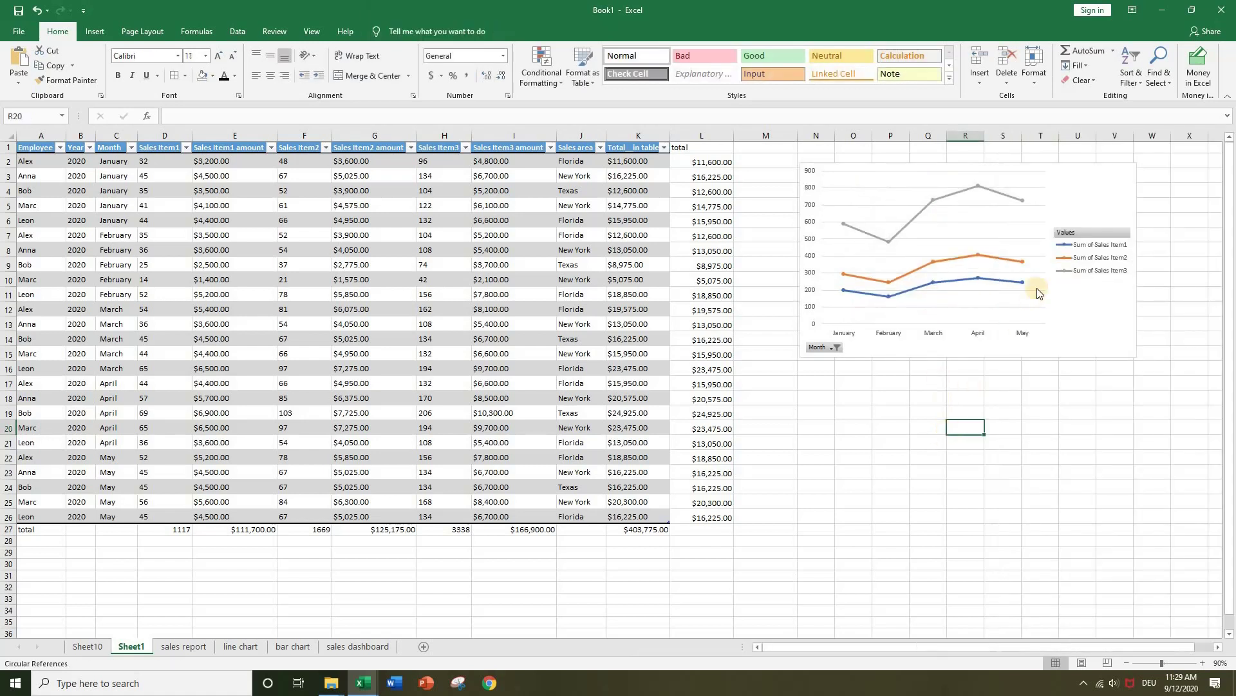
Step: Place the PivotChart legend below the plot area in Sheet1
click(1087, 233)
click(940, 412)
click(1088, 257)
click(1221, 146)
right_click(1104, 248)
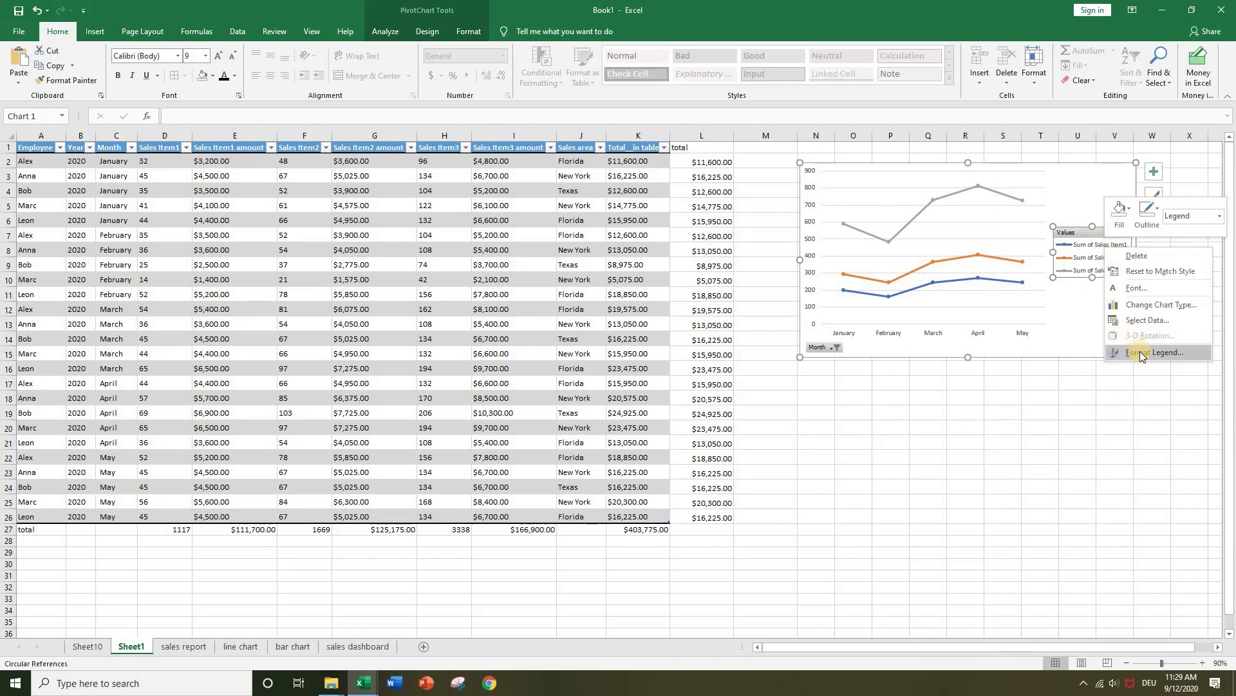
click(1142, 353)
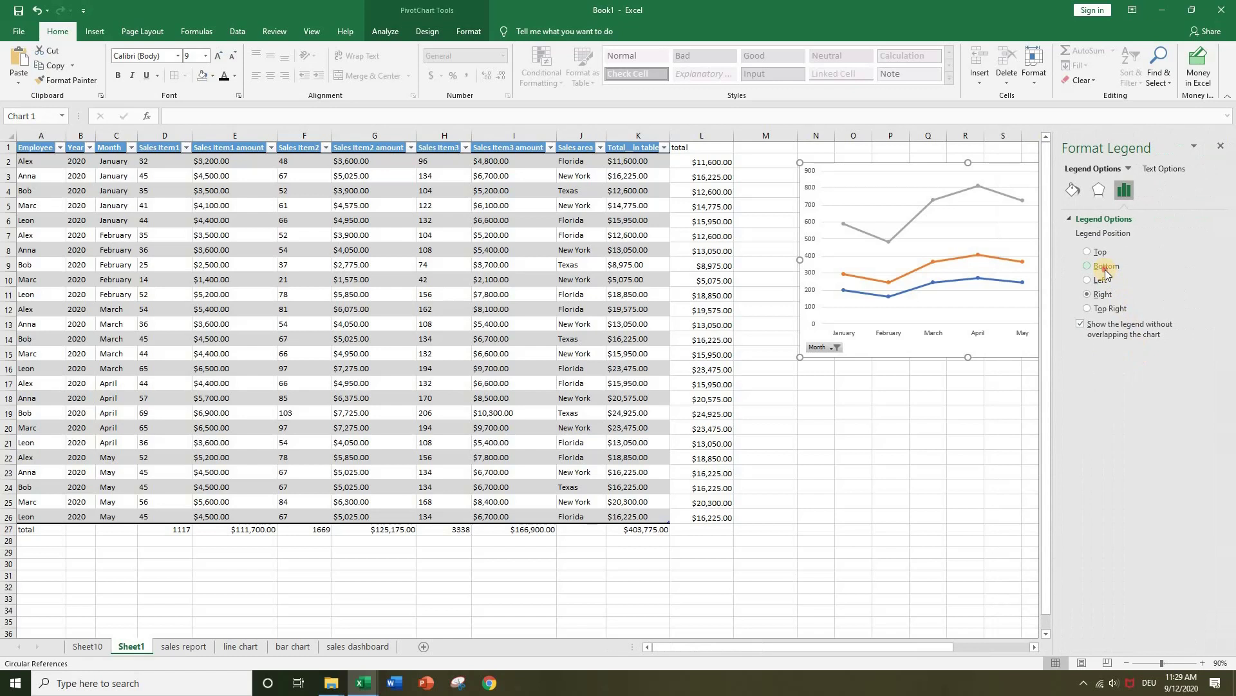
click(1105, 267)
click(923, 416)
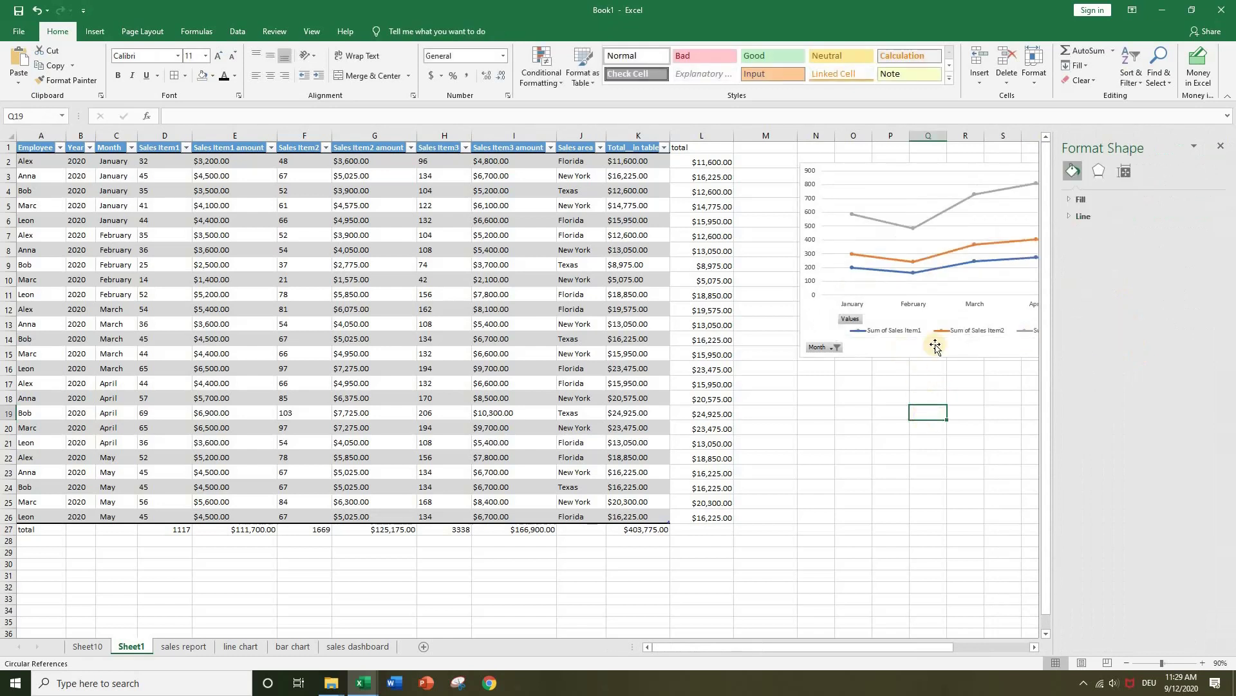
click(1220, 146)
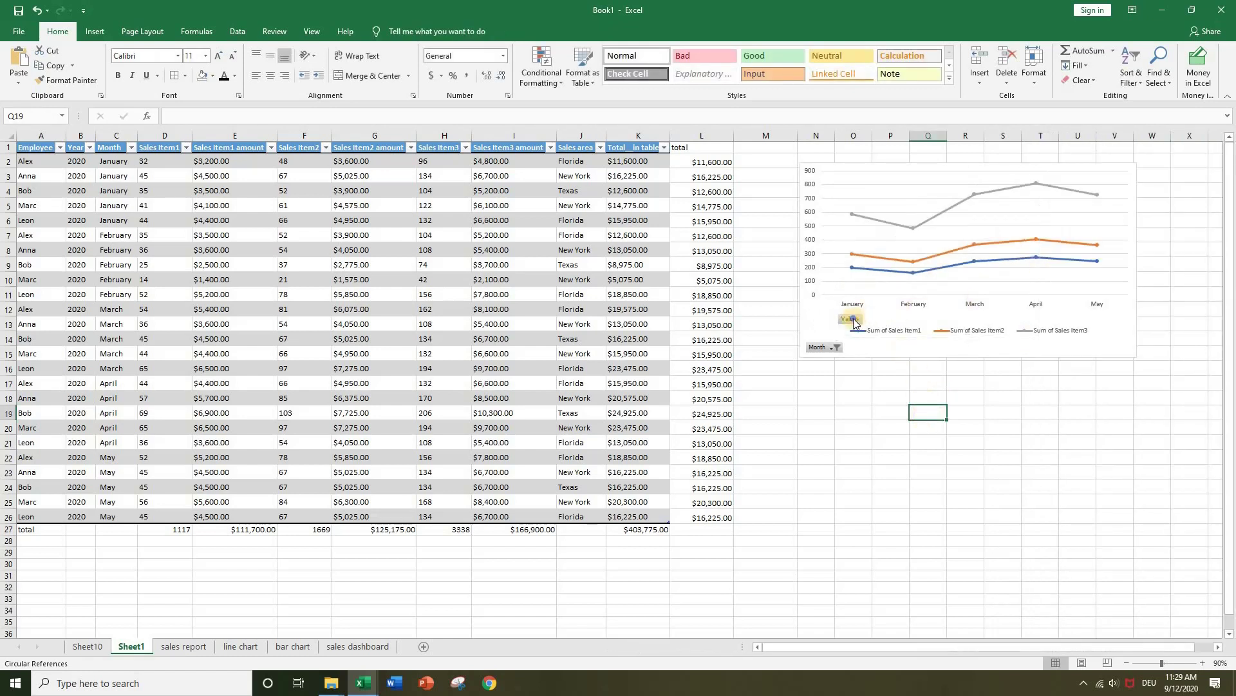
Step: Hide the legend's Values field button on the PivotChart and check which months its Month filter includes
right_click(853, 320)
click(927, 448)
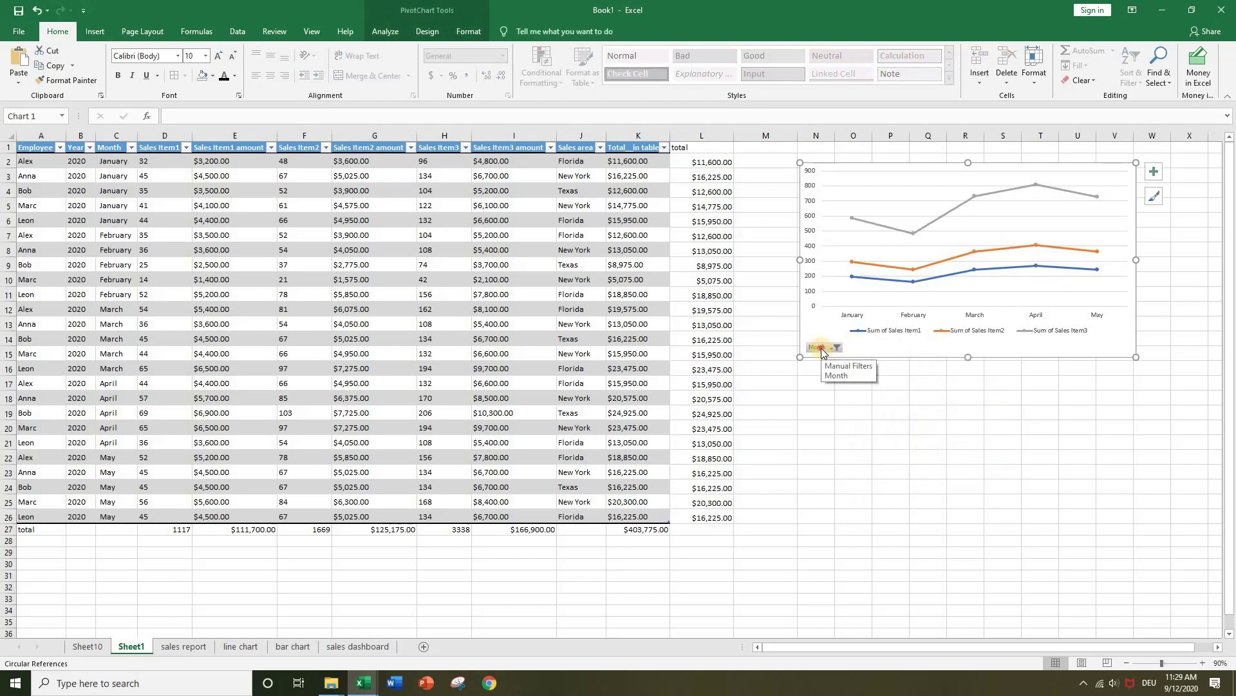
click(821, 348)
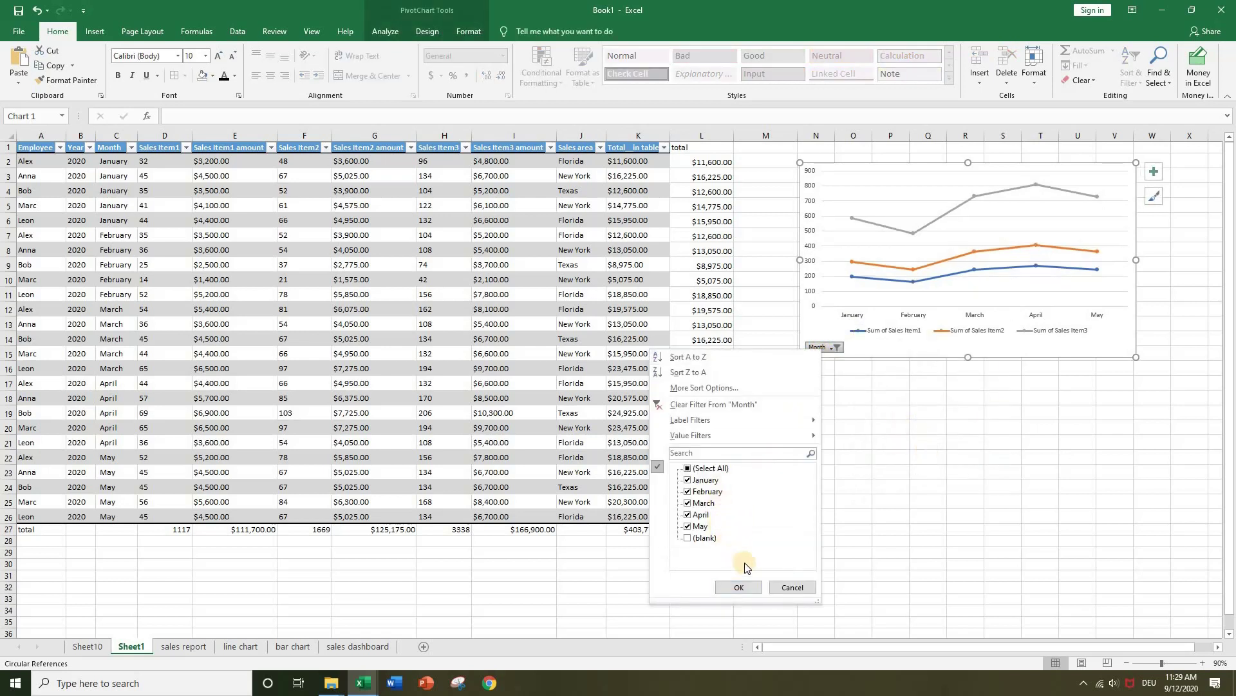
click(911, 465)
click(951, 442)
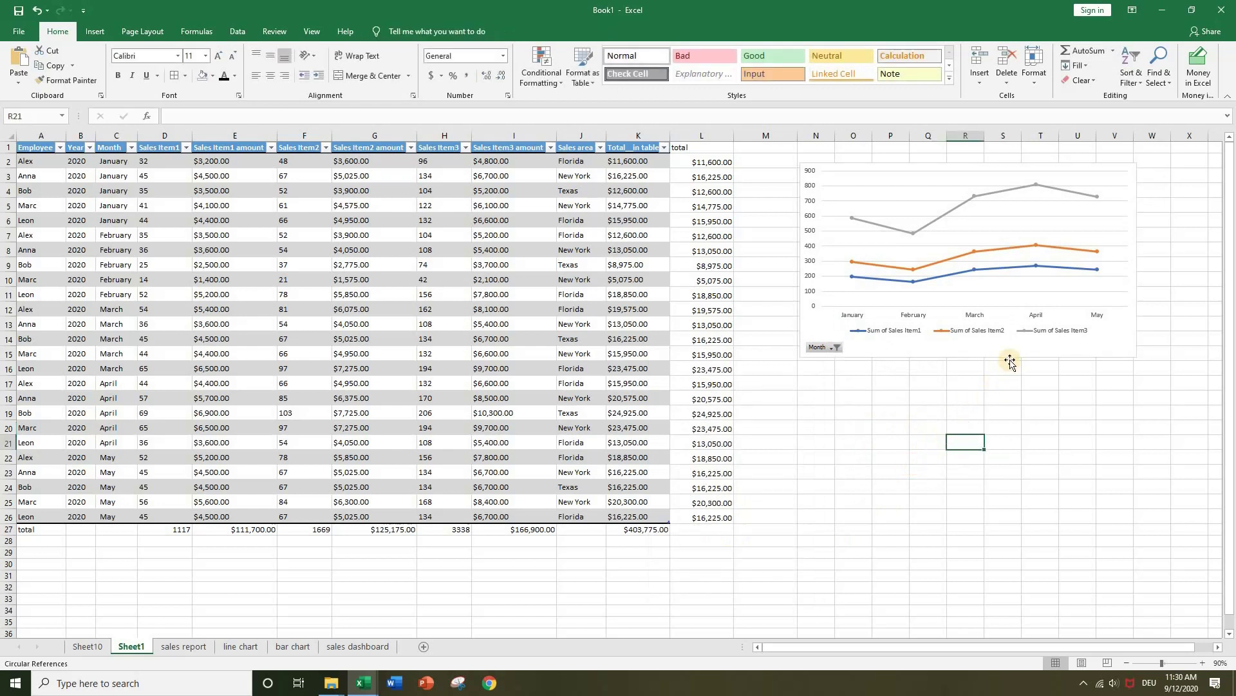
Step: Apply the chart style with thick lines and large round markers to the PivotChart, and nudge the chart closer to the table
drag(1002, 352, 997, 351)
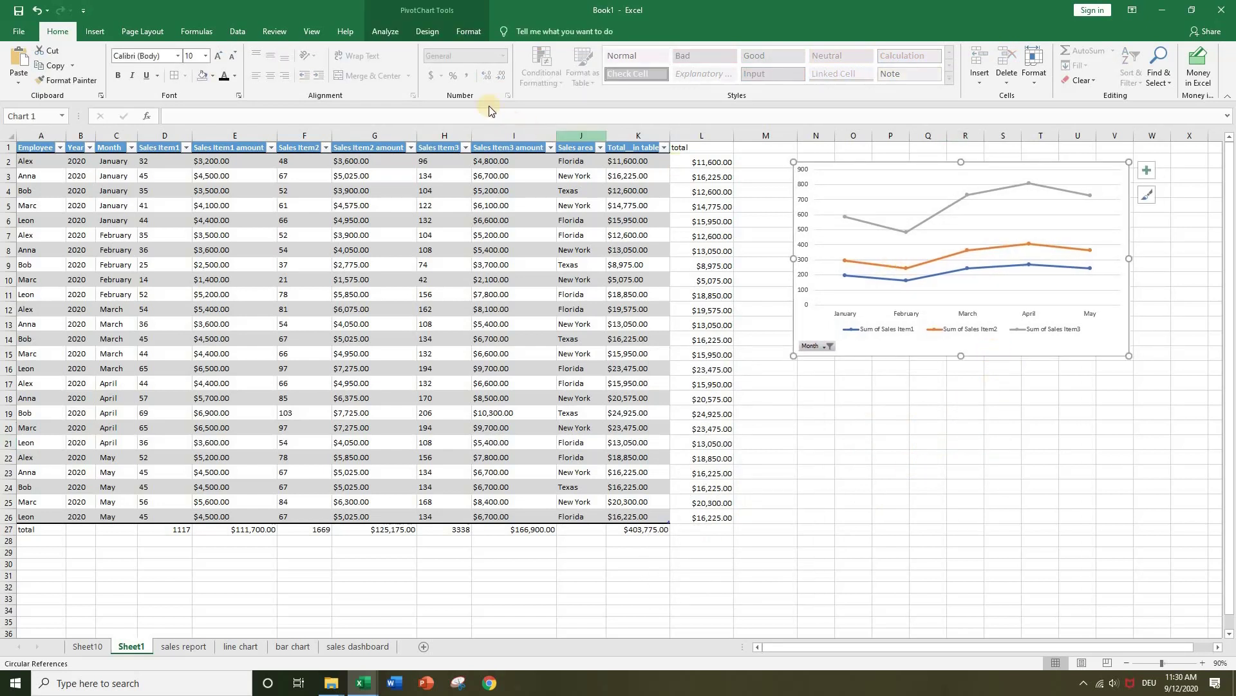
click(415, 32)
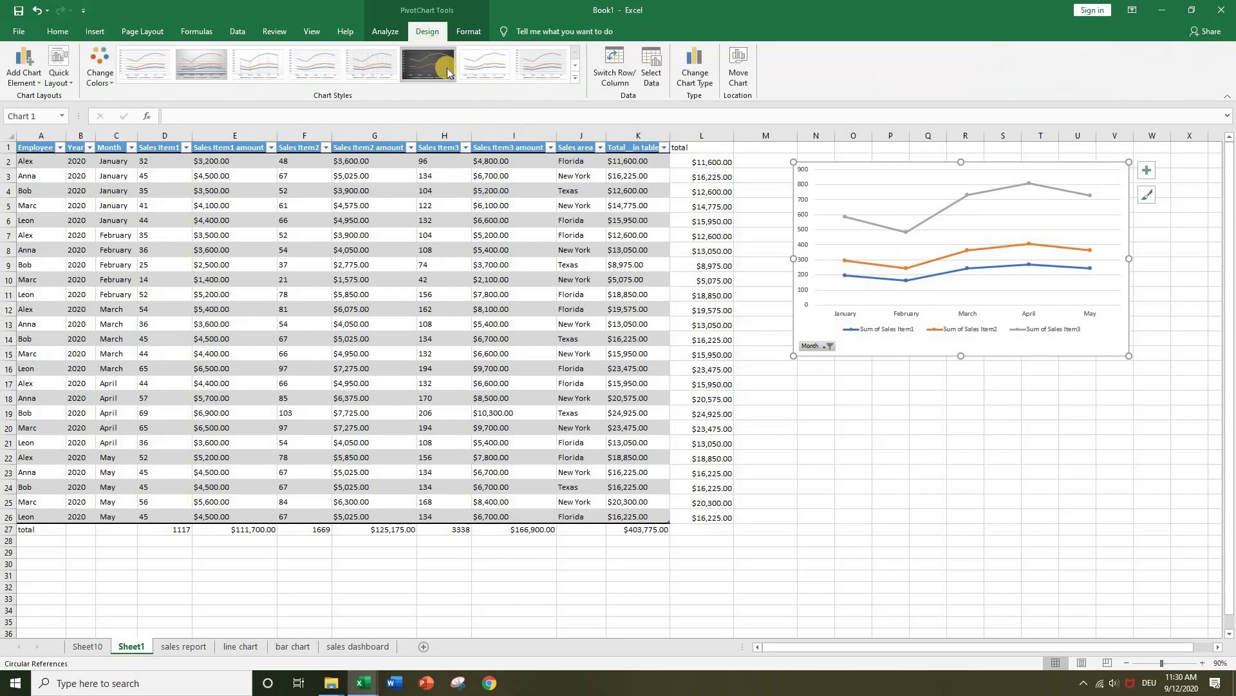
click(210, 60)
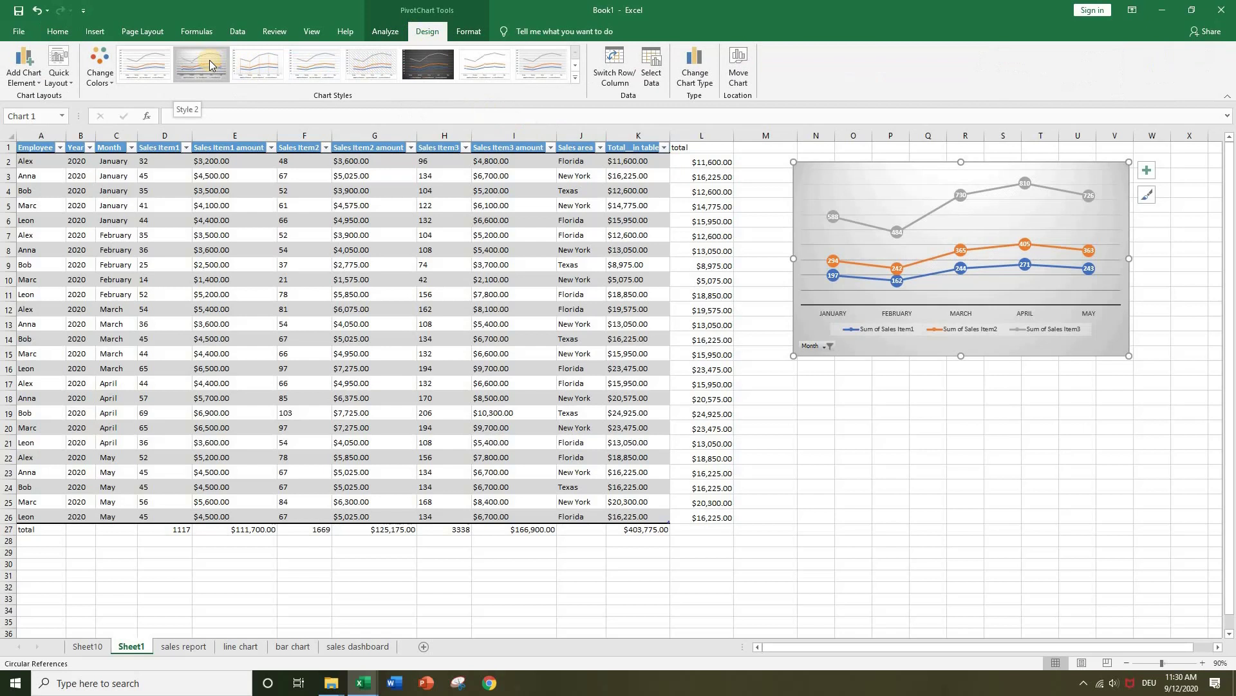
click(556, 65)
click(1005, 427)
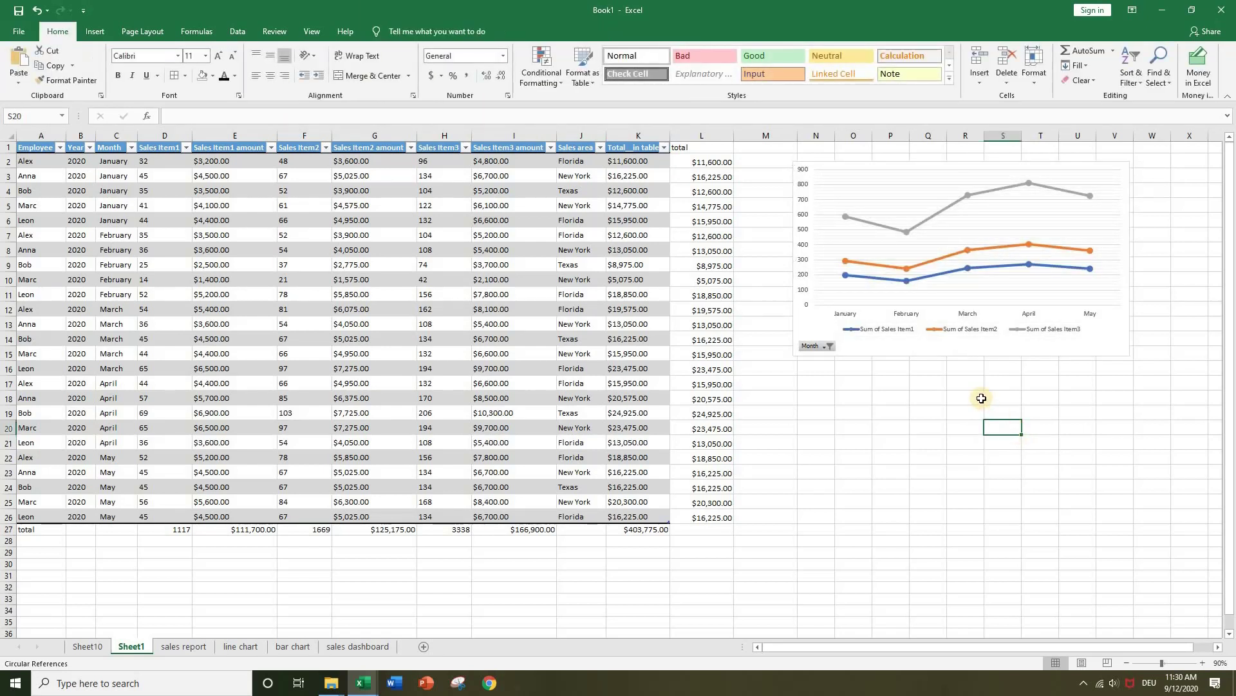
drag(1030, 350, 1017, 346)
click(1017, 398)
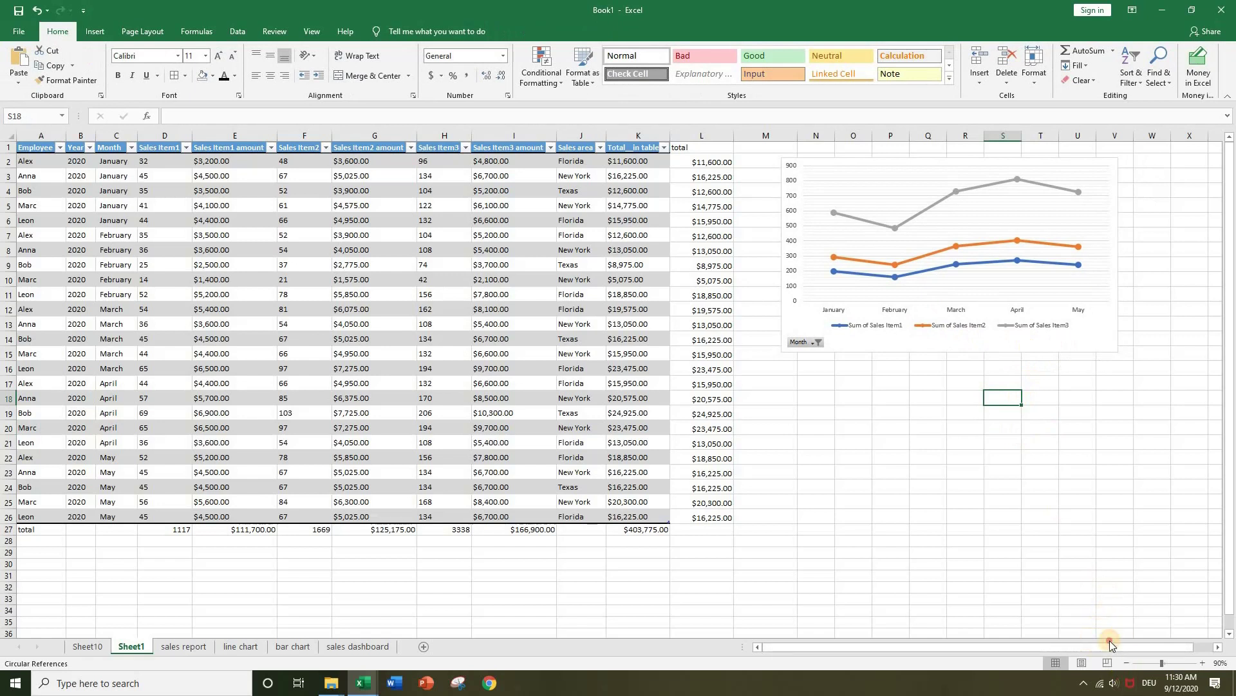
Step: Insert an Employee slicer for the PivotChart and place it just beyond the chart, around columns W to Y
scroll(1221, 651, right, 3)
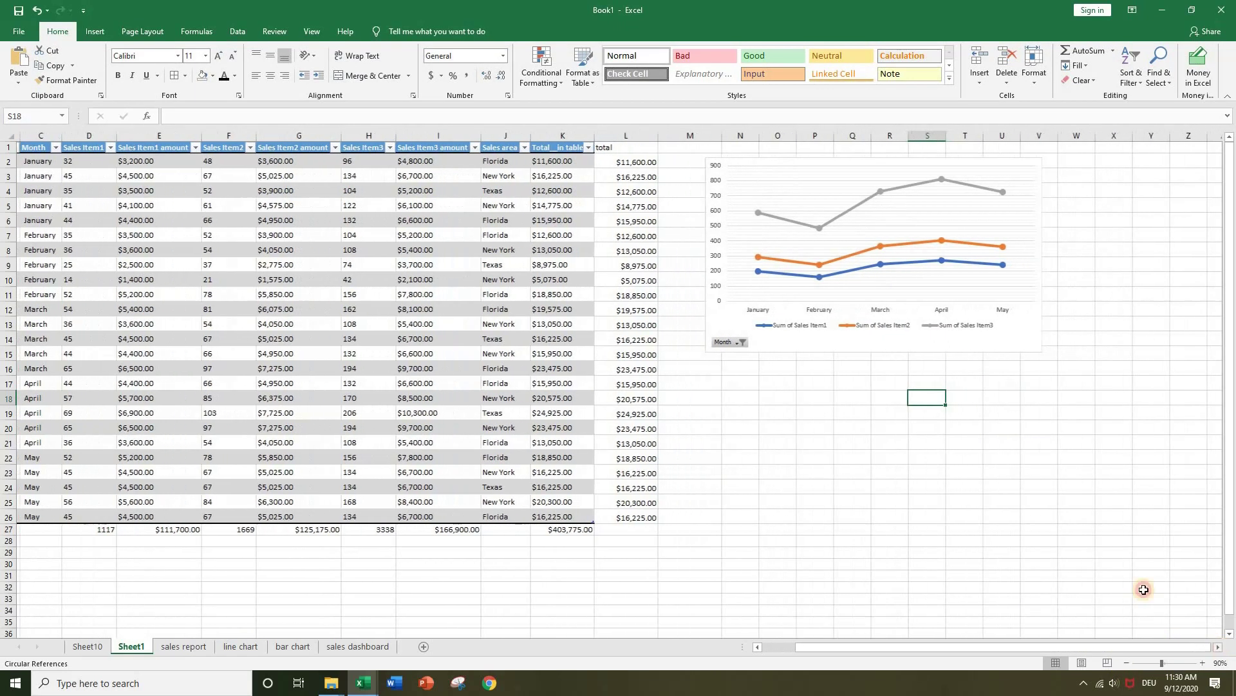
click(850, 350)
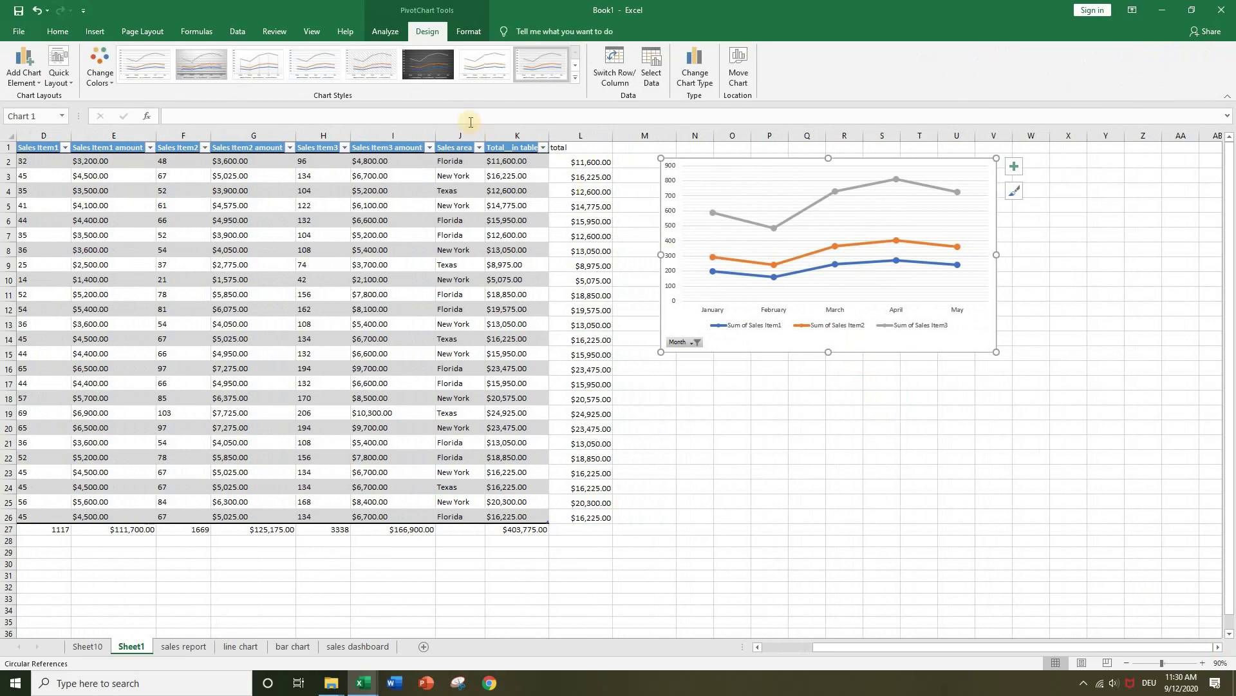
click(391, 33)
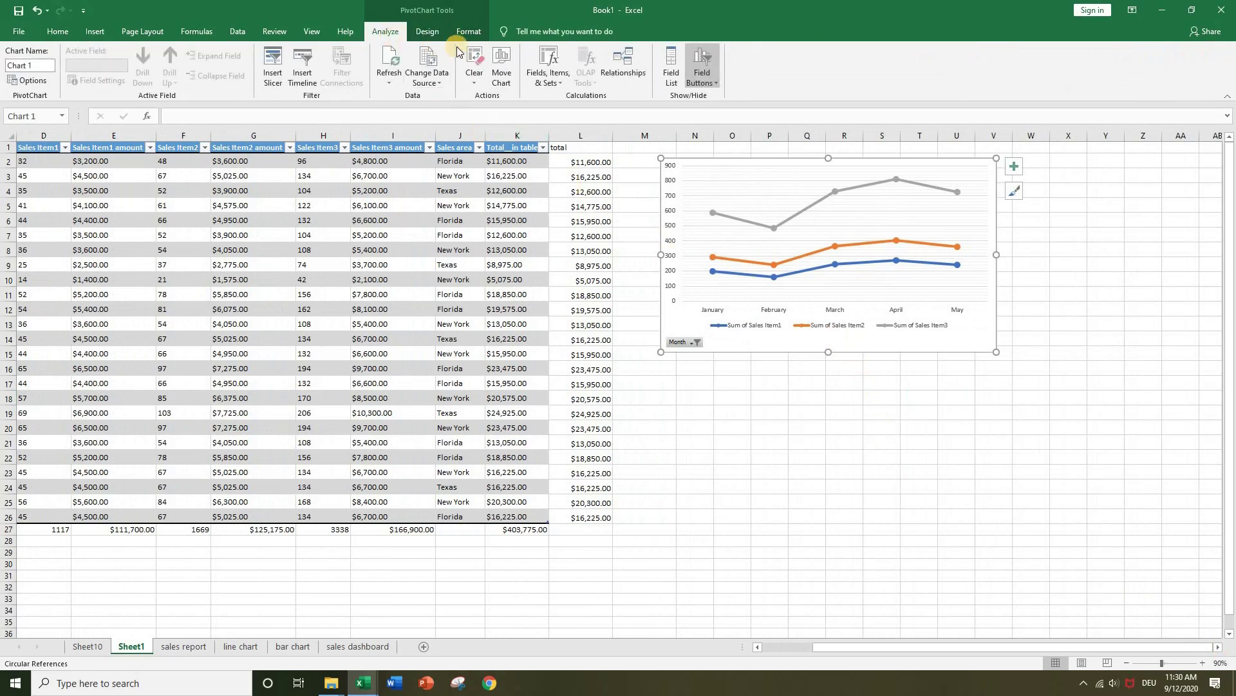
click(274, 56)
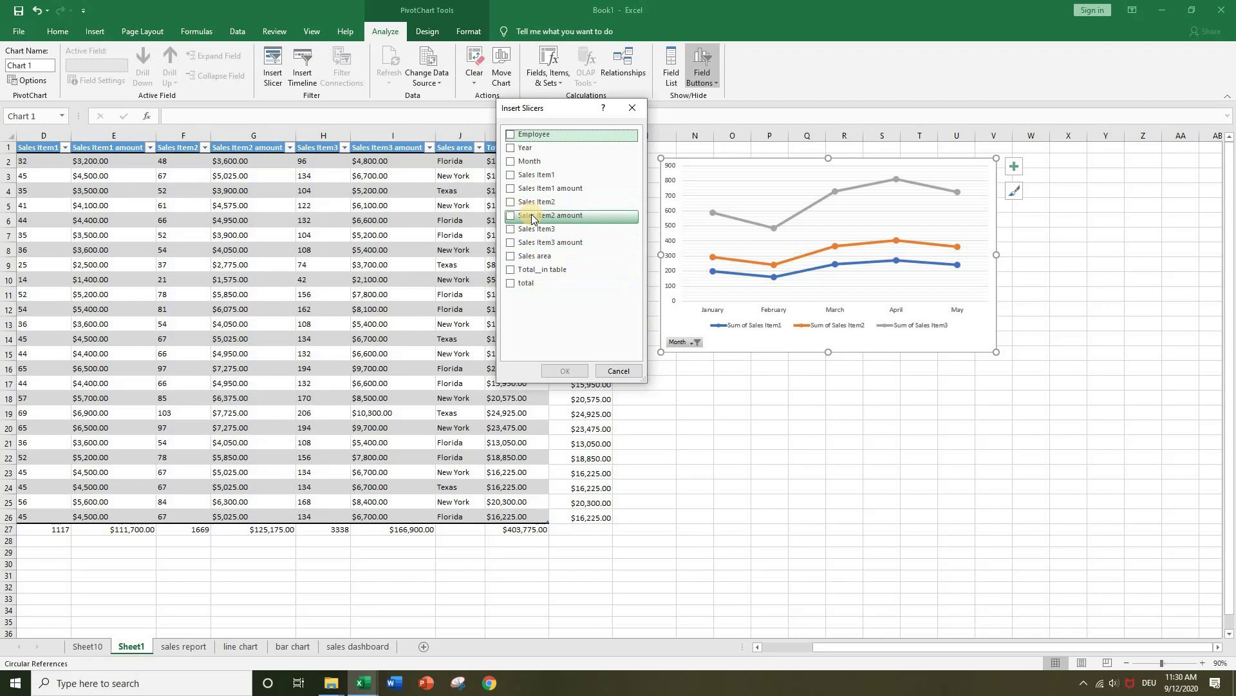
click(511, 136)
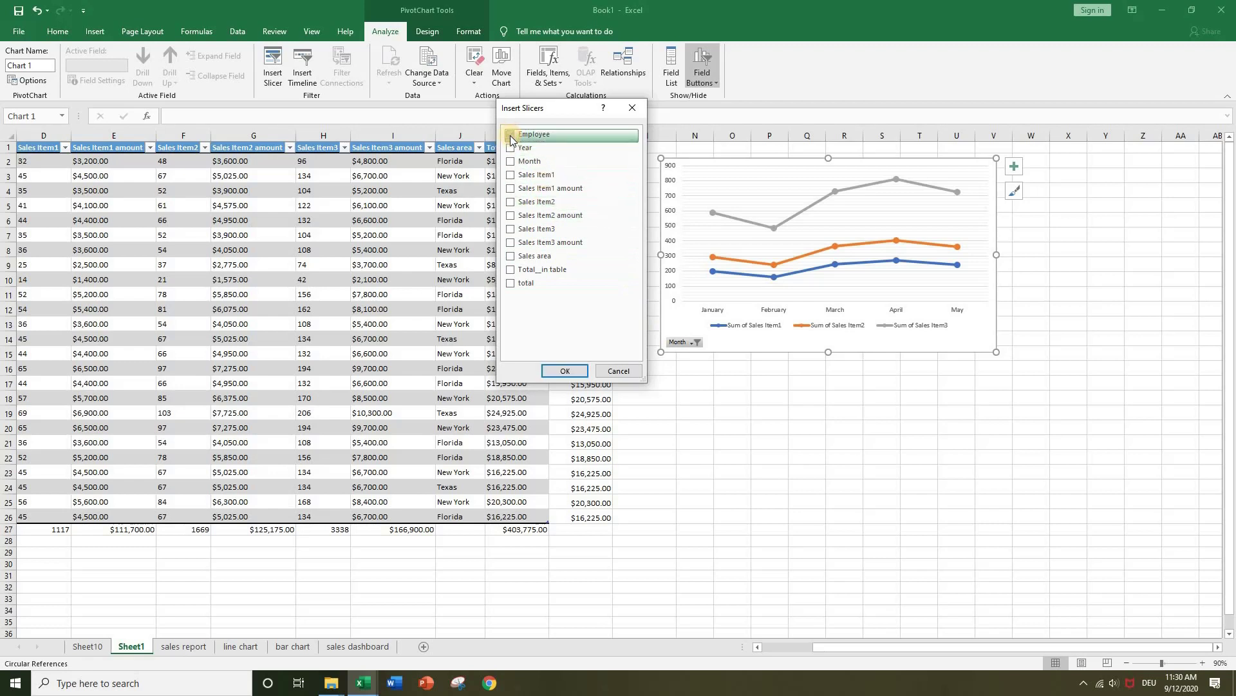
click(564, 371)
drag(651, 465, 1111, 326)
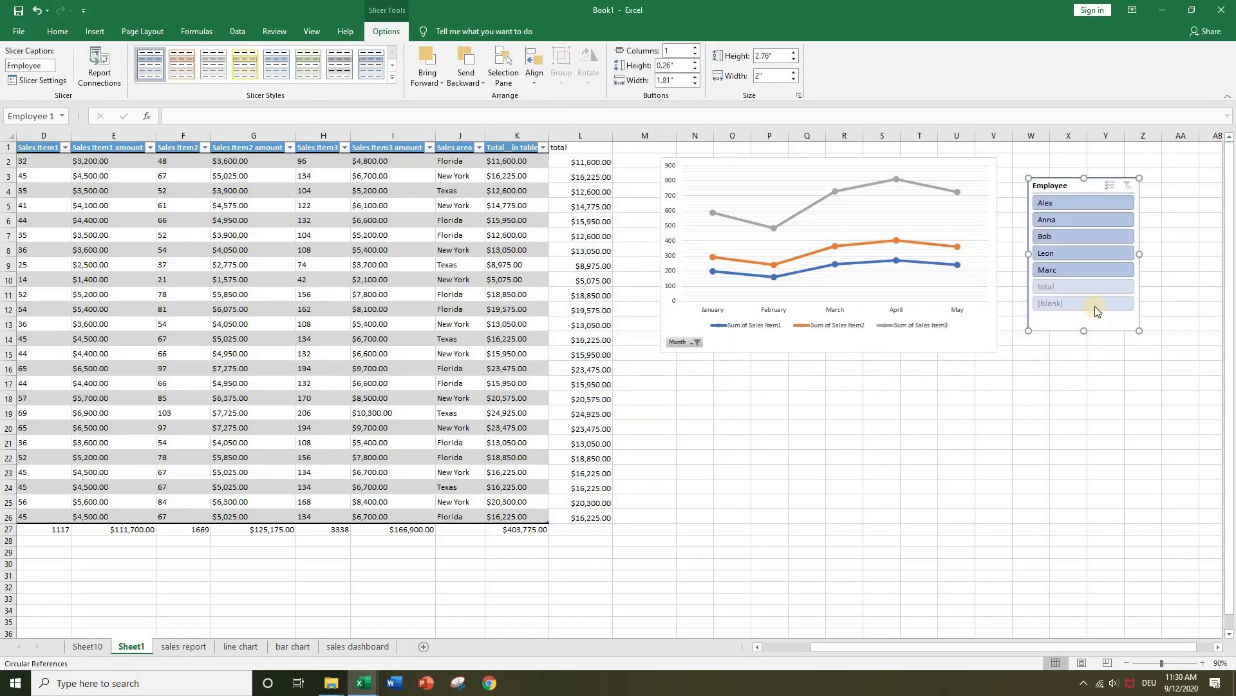
Step: Try filtering the PivotChart by several employees and the total item in the slicer, finishing with only the first employee selected
click(1083, 206)
click(1085, 218)
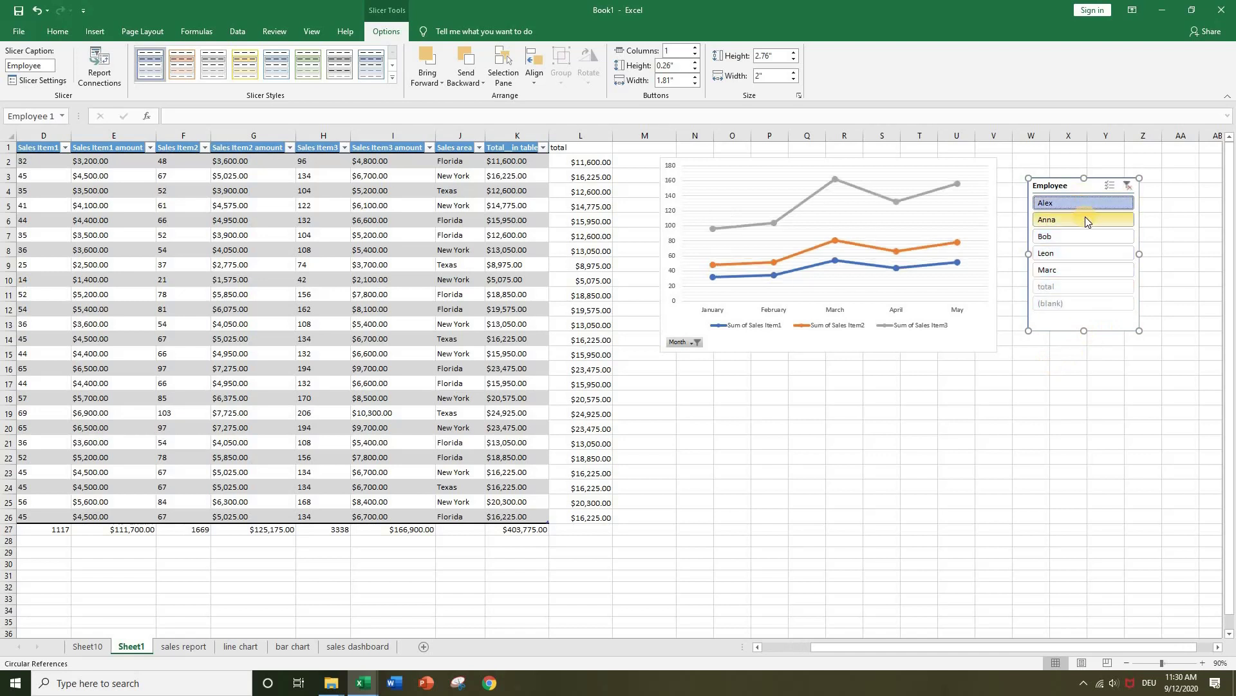
click(1088, 237)
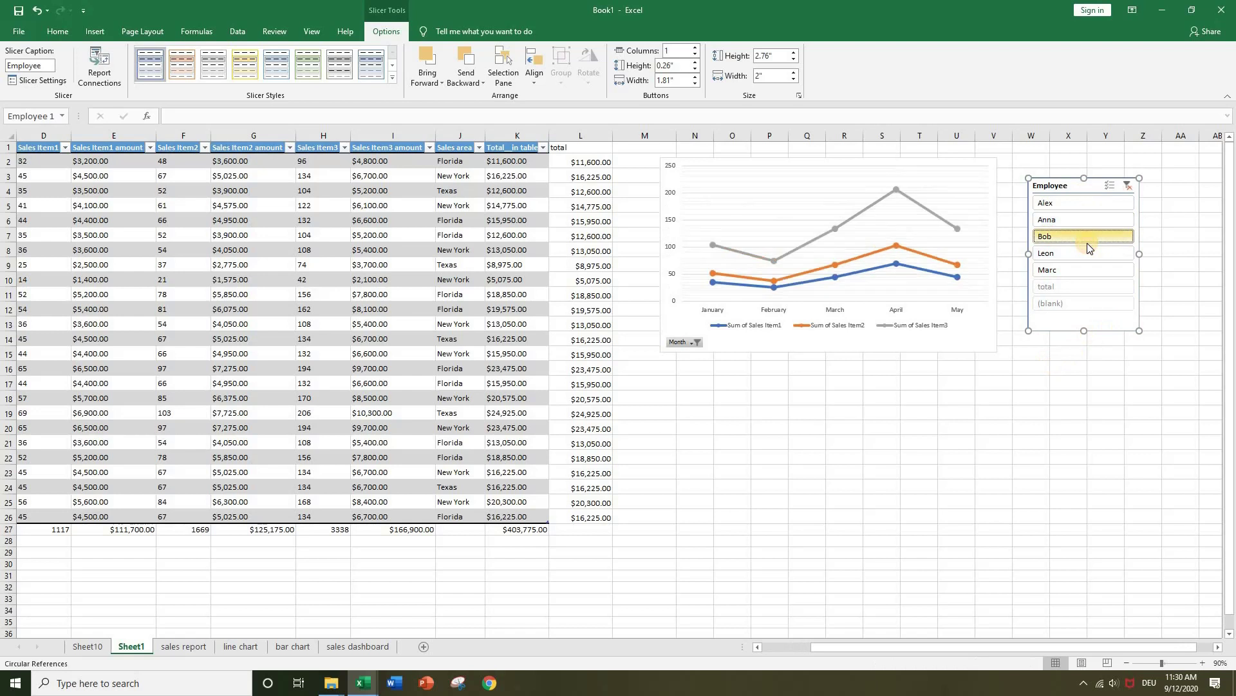
click(1092, 270)
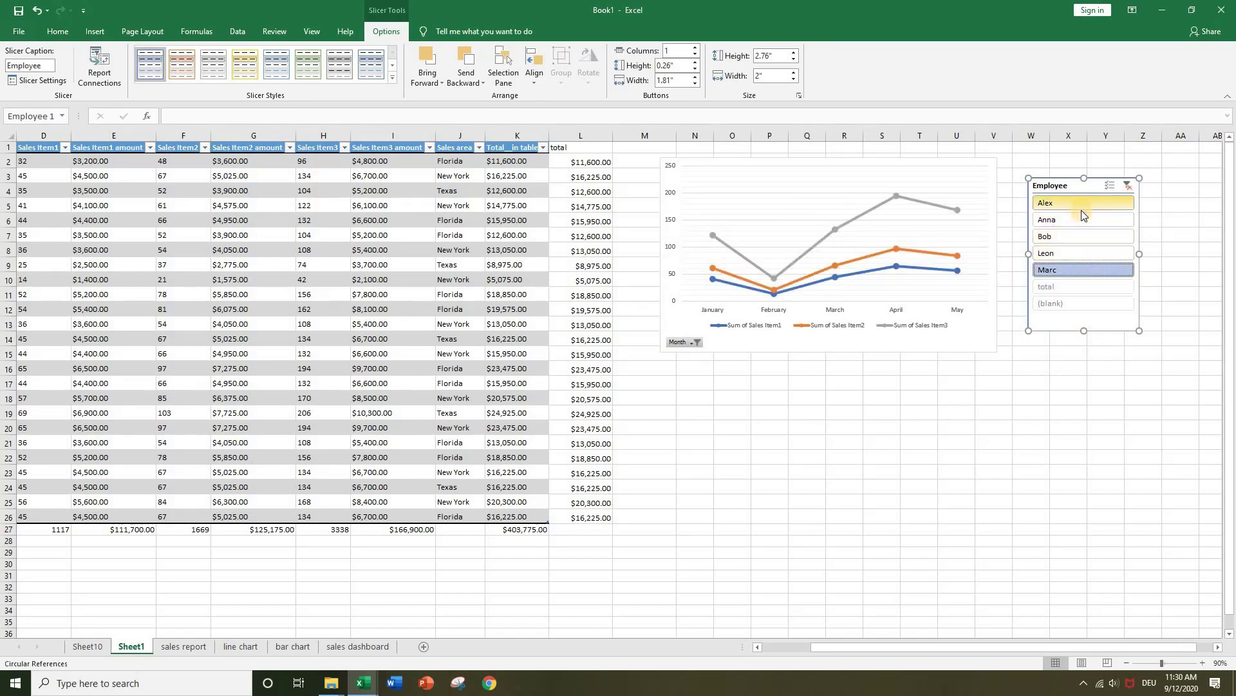
click(1081, 286)
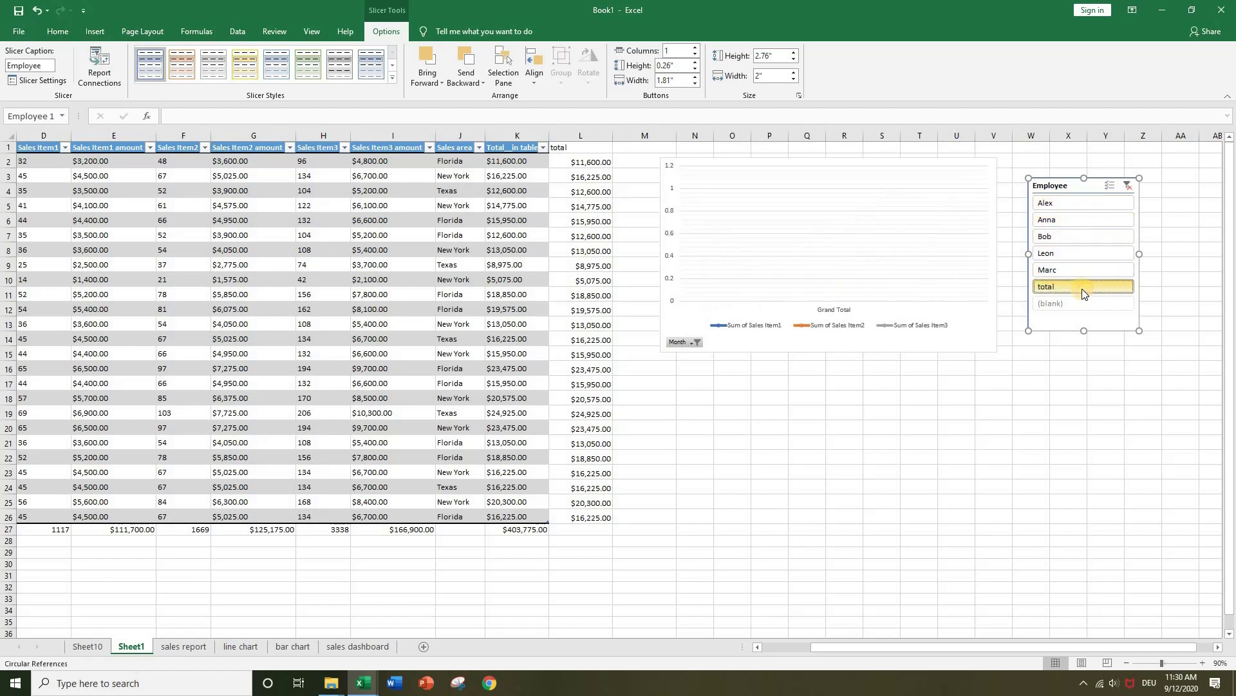
click(1076, 201)
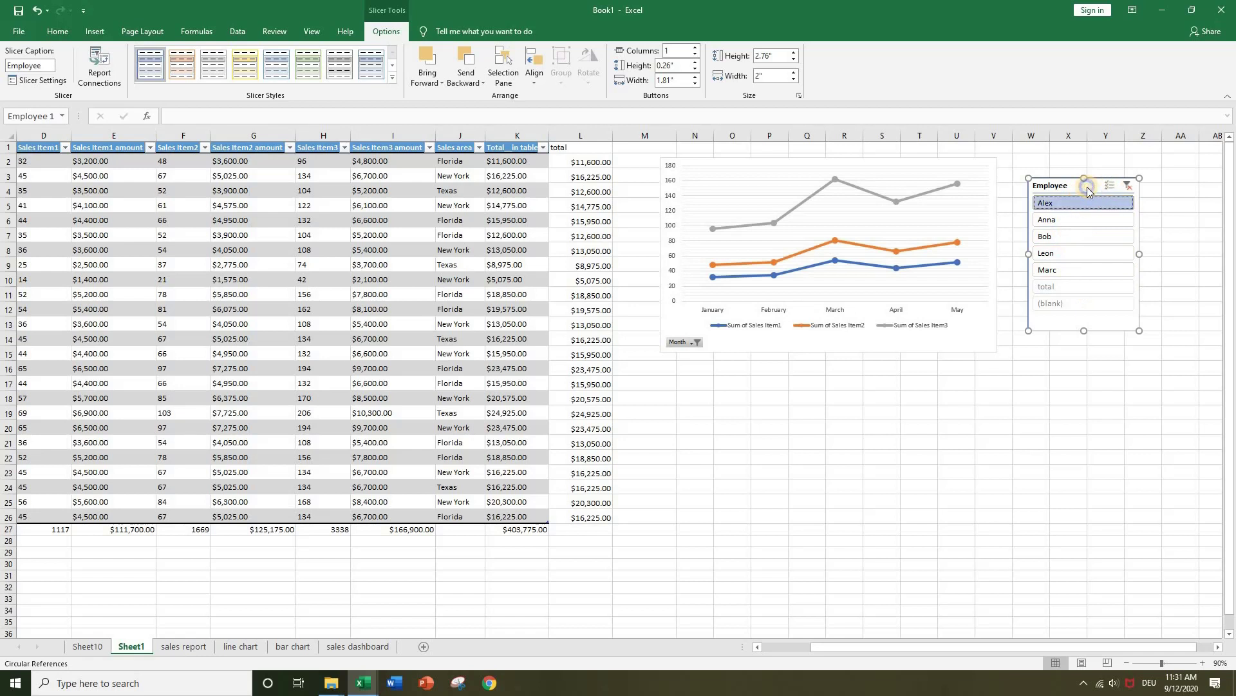
Step: Turn off the header display in the Employee slicer's settings
right_click(1087, 189)
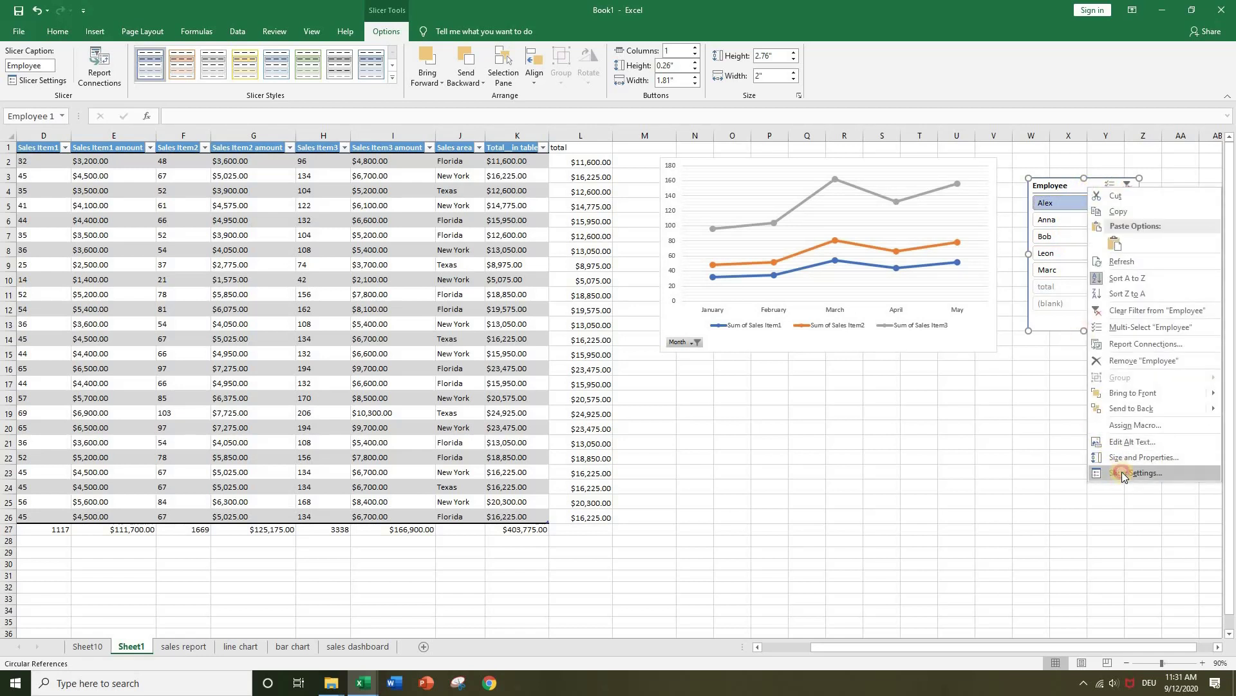
click(1122, 475)
click(925, 468)
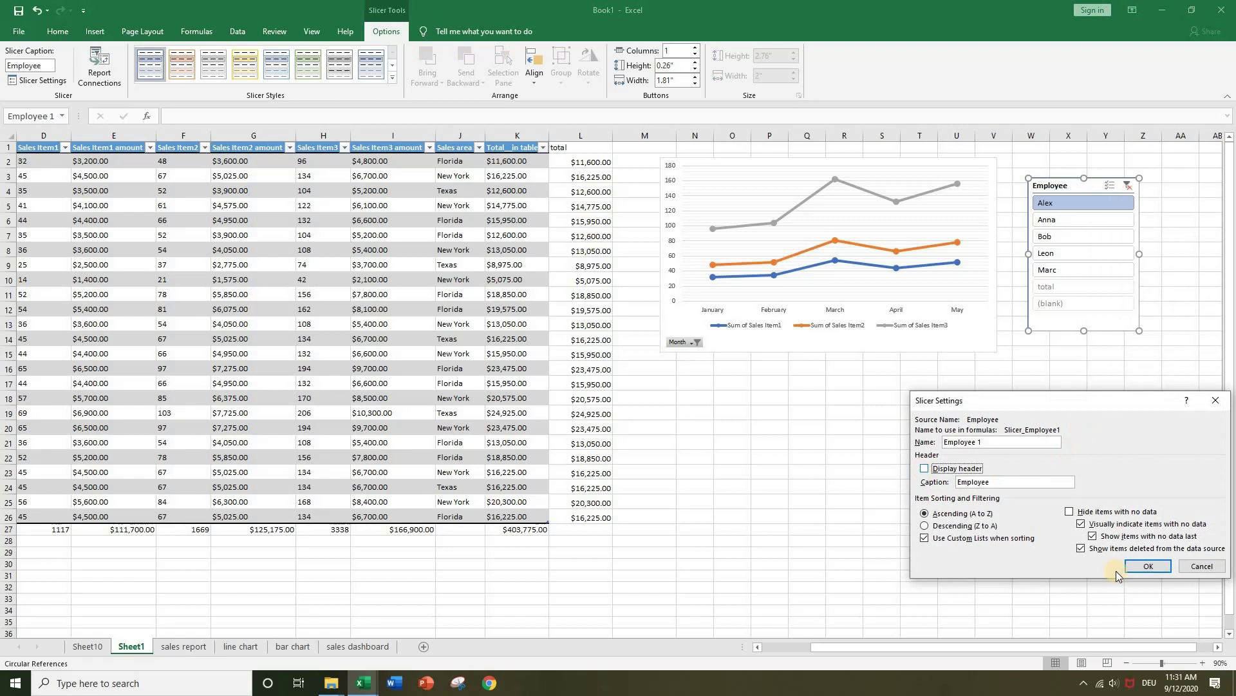
click(1147, 566)
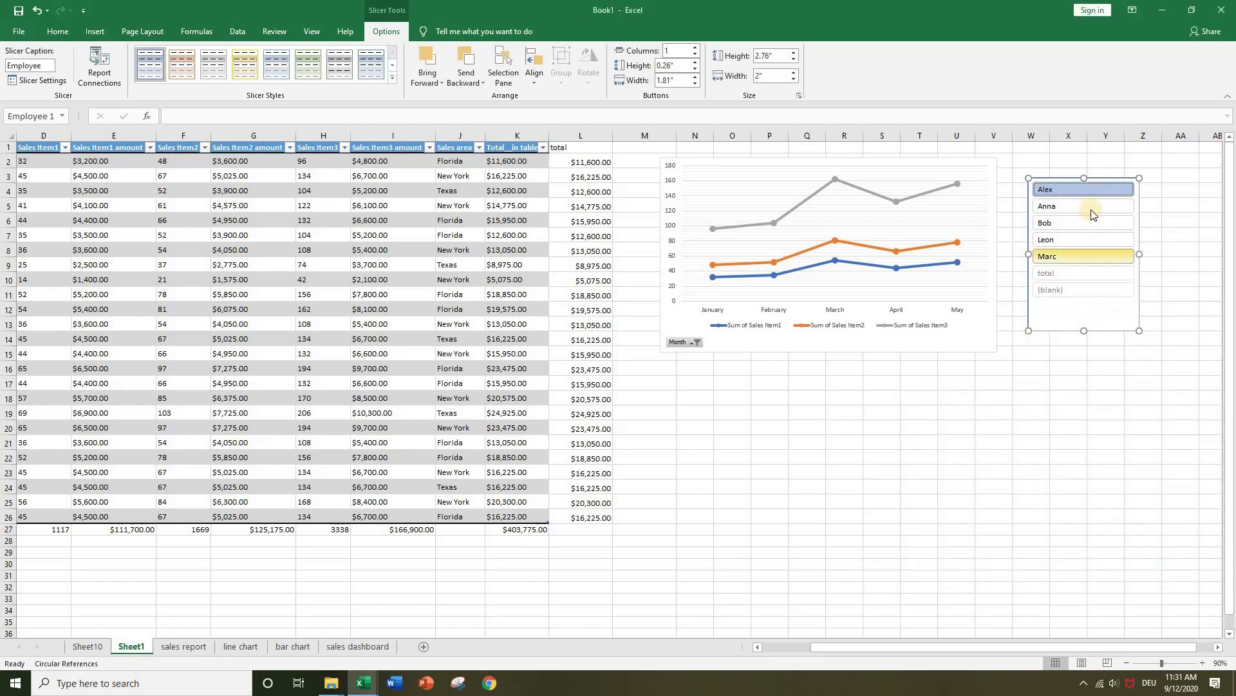
Step: Set the Employee slicer to hide items with no data
right_click(1099, 183)
click(1057, 469)
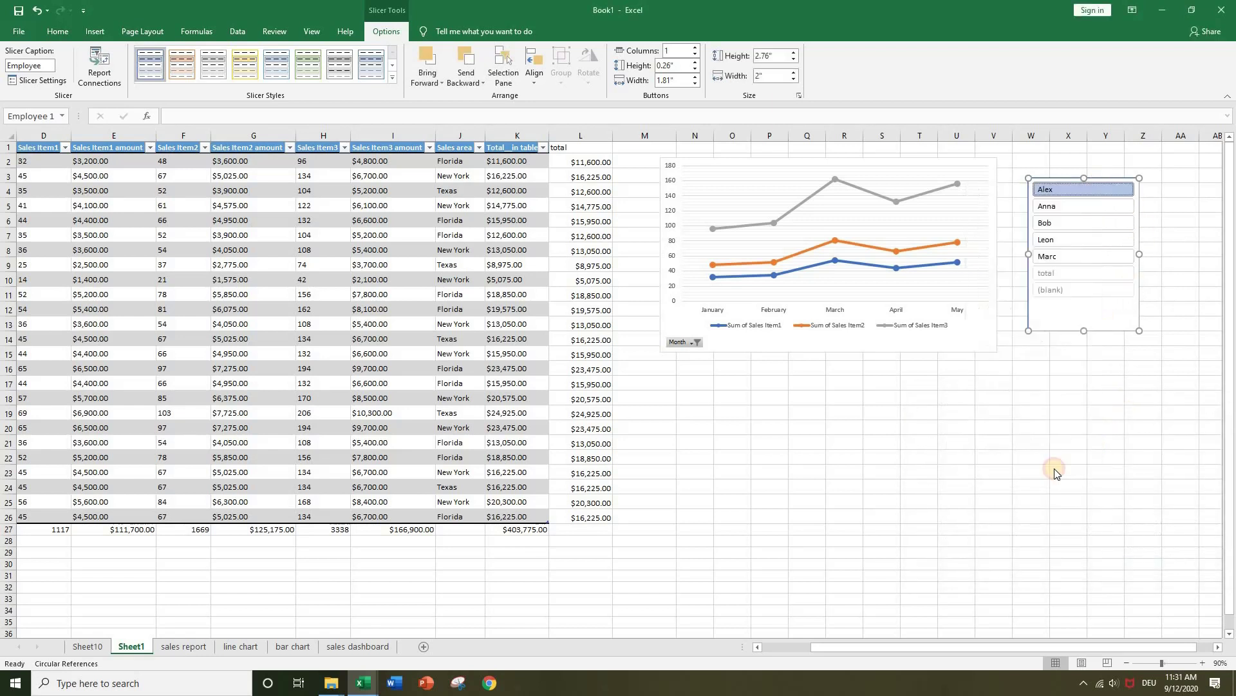
click(1057, 509)
click(1136, 564)
Step: Shrink the Employee slicer to about 1.69" high and 1.11" wide so it fits its five buttons
click(1051, 403)
click(1095, 303)
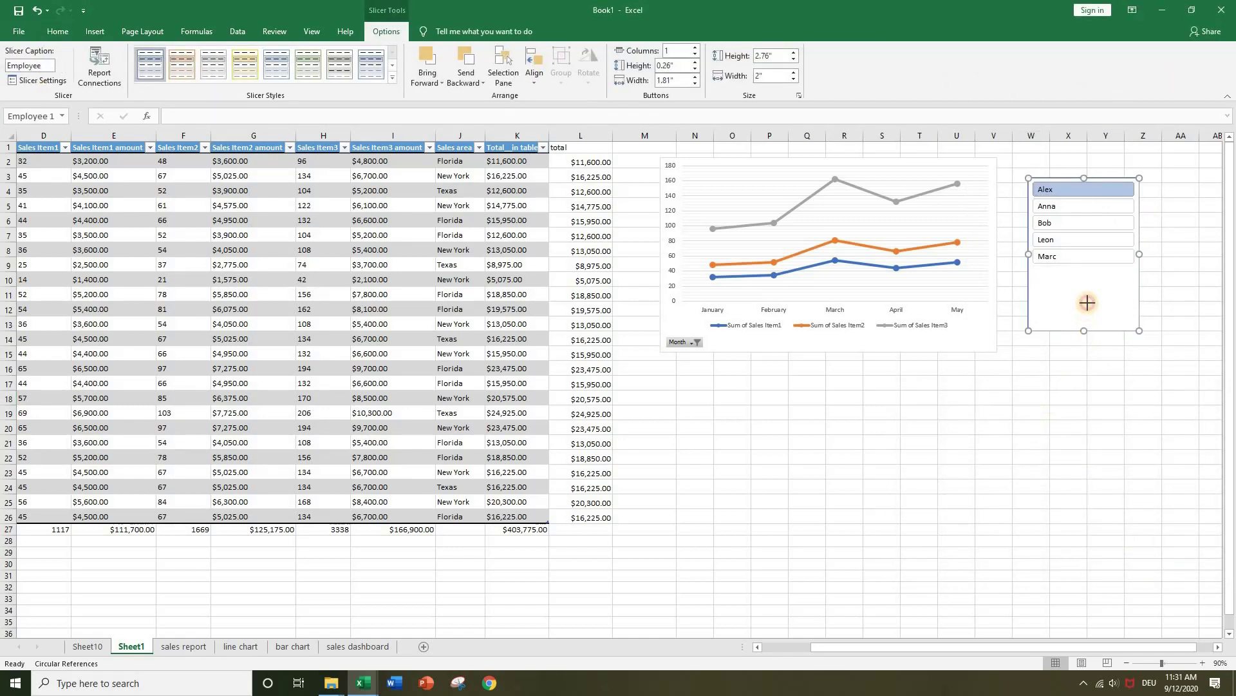
drag(1088, 271, 1089, 271)
drag(1139, 224, 1089, 225)
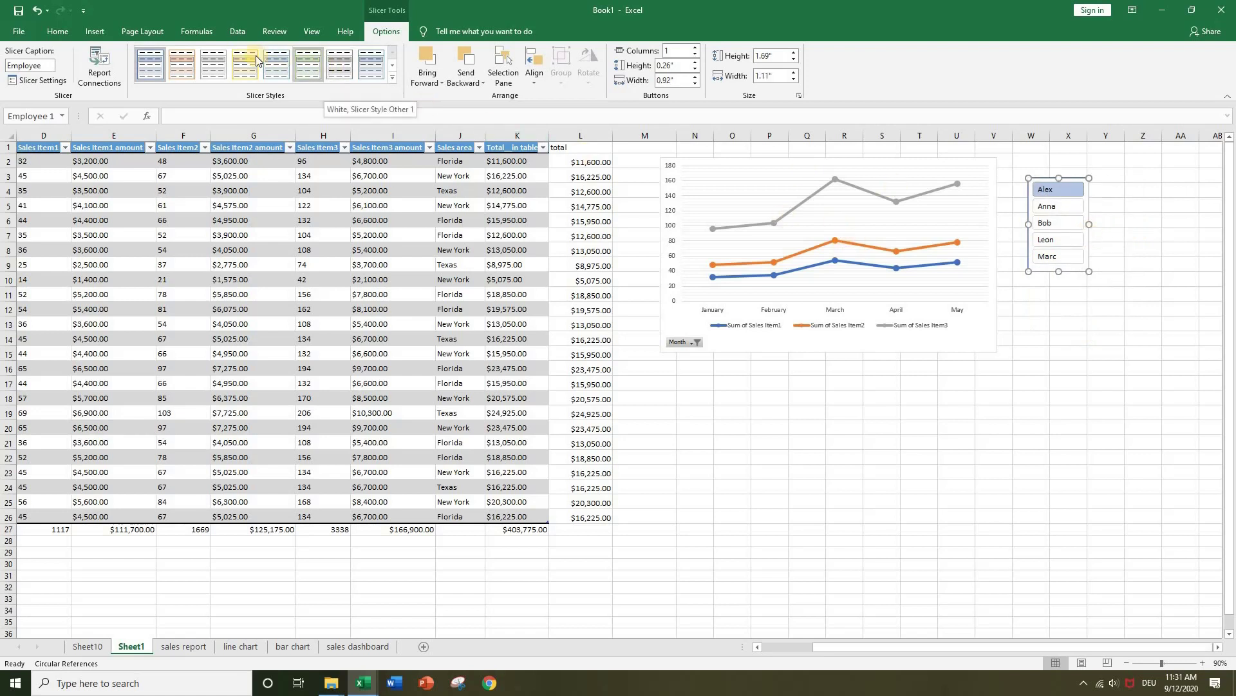
Step: Apply the White, Slicer Style Other 1 style to the Employee slicer and move it slightly closer to the chart
click(393, 77)
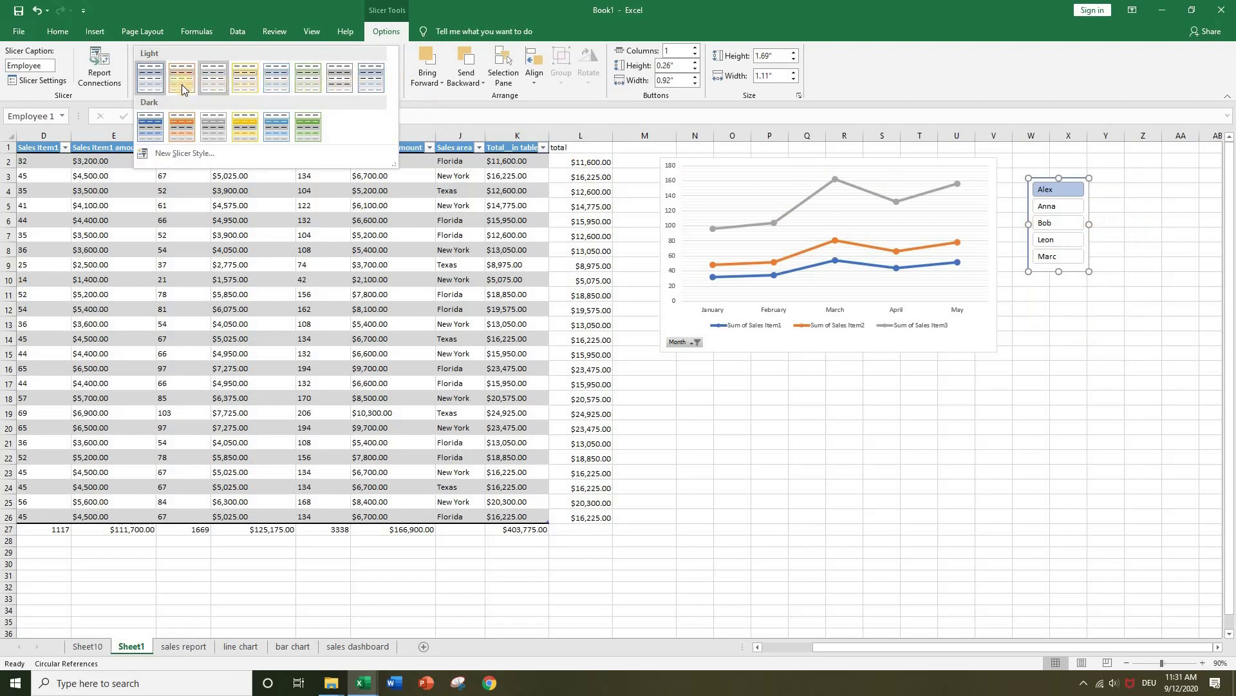
click(333, 87)
click(956, 381)
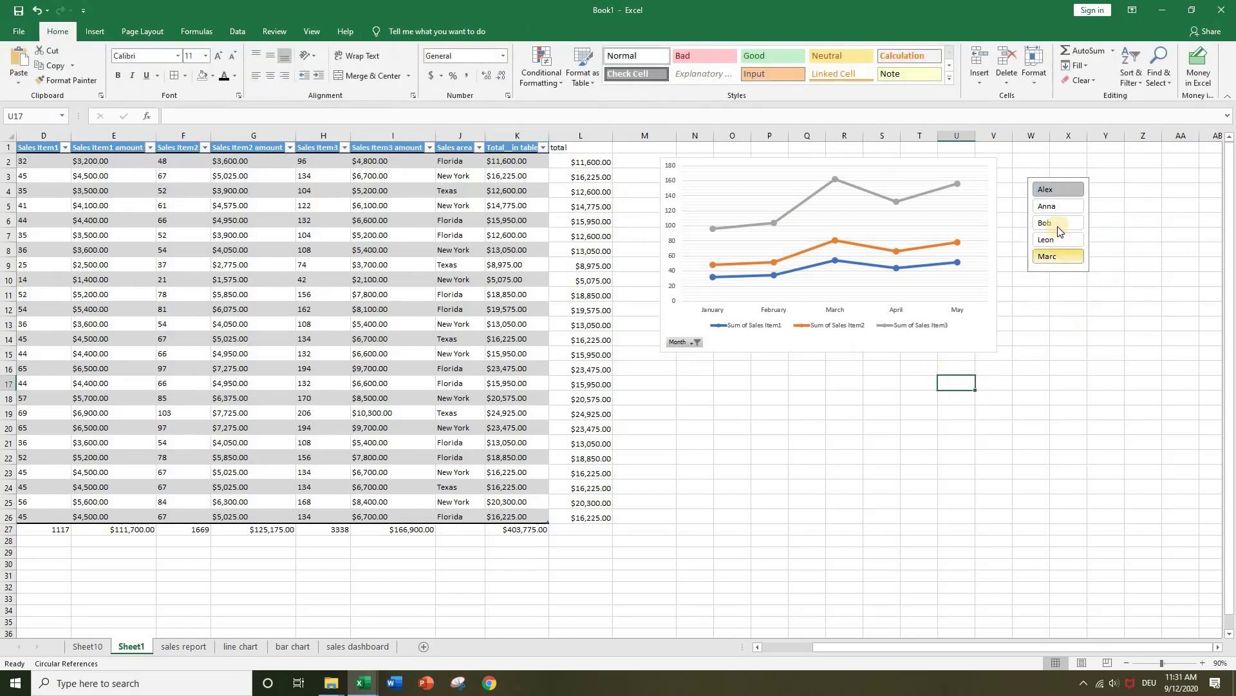
drag(1063, 274, 1052, 266)
click(1062, 337)
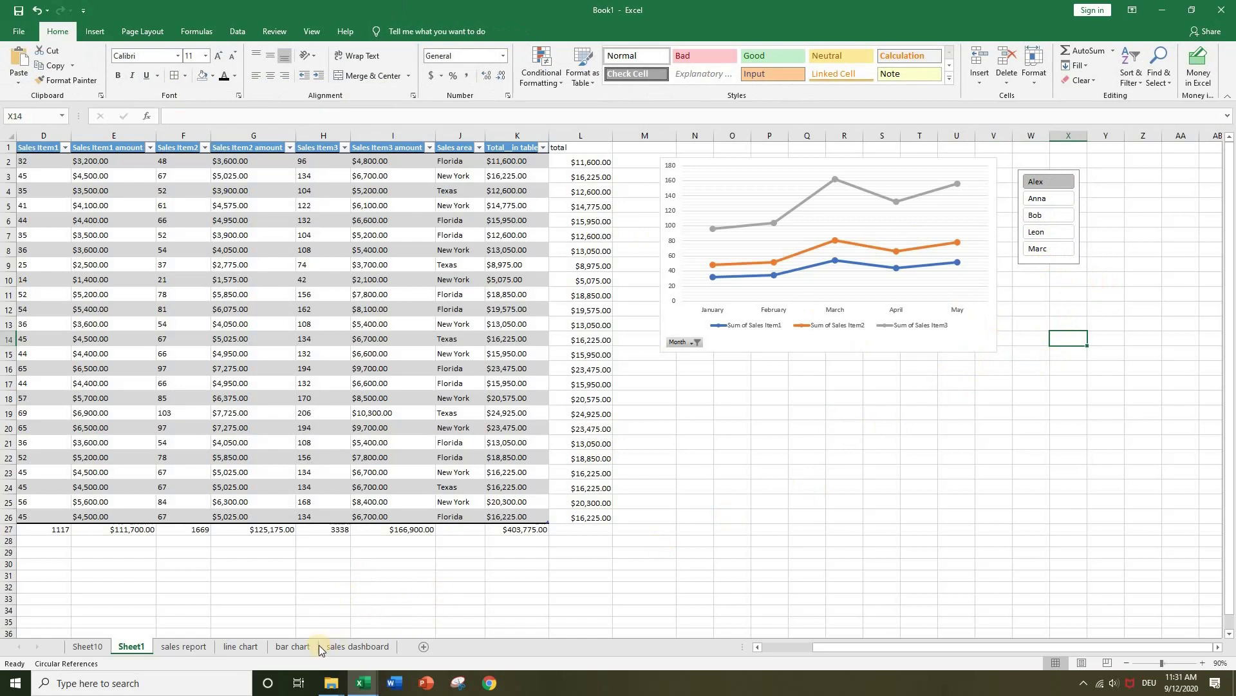
Step: Create a copy of the Sheet10 pivot sheet, placed before the sales report sheet
click(78, 652)
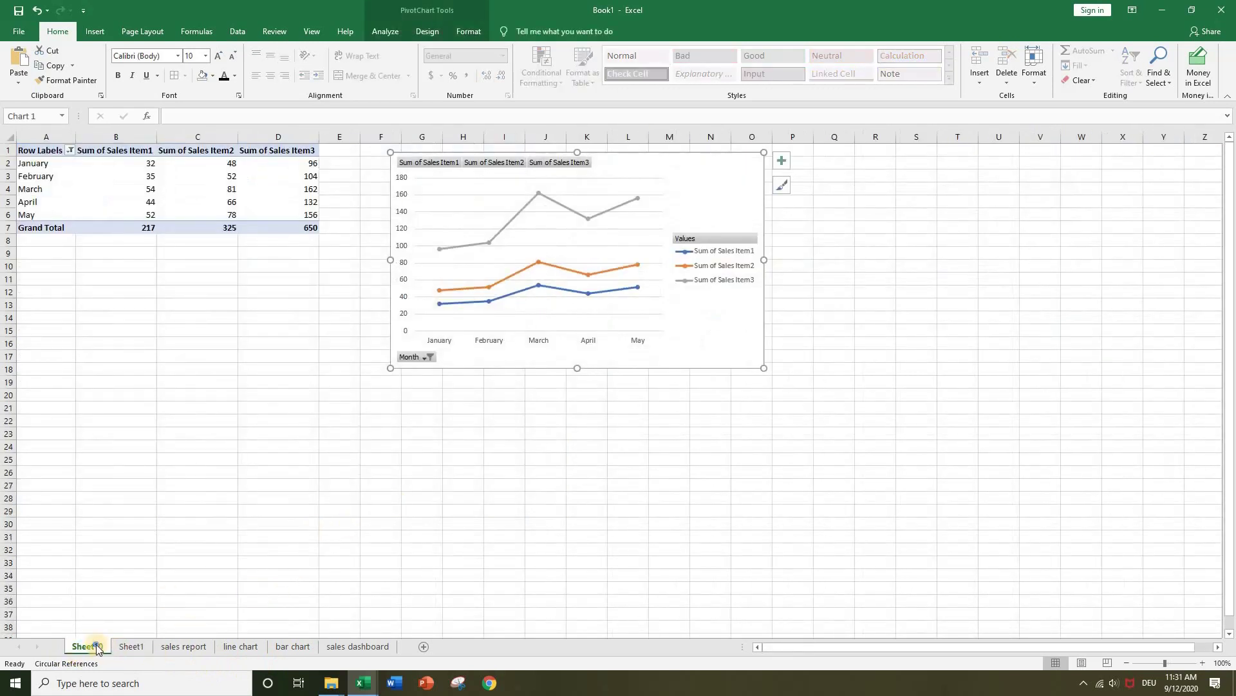
right_click(96, 644)
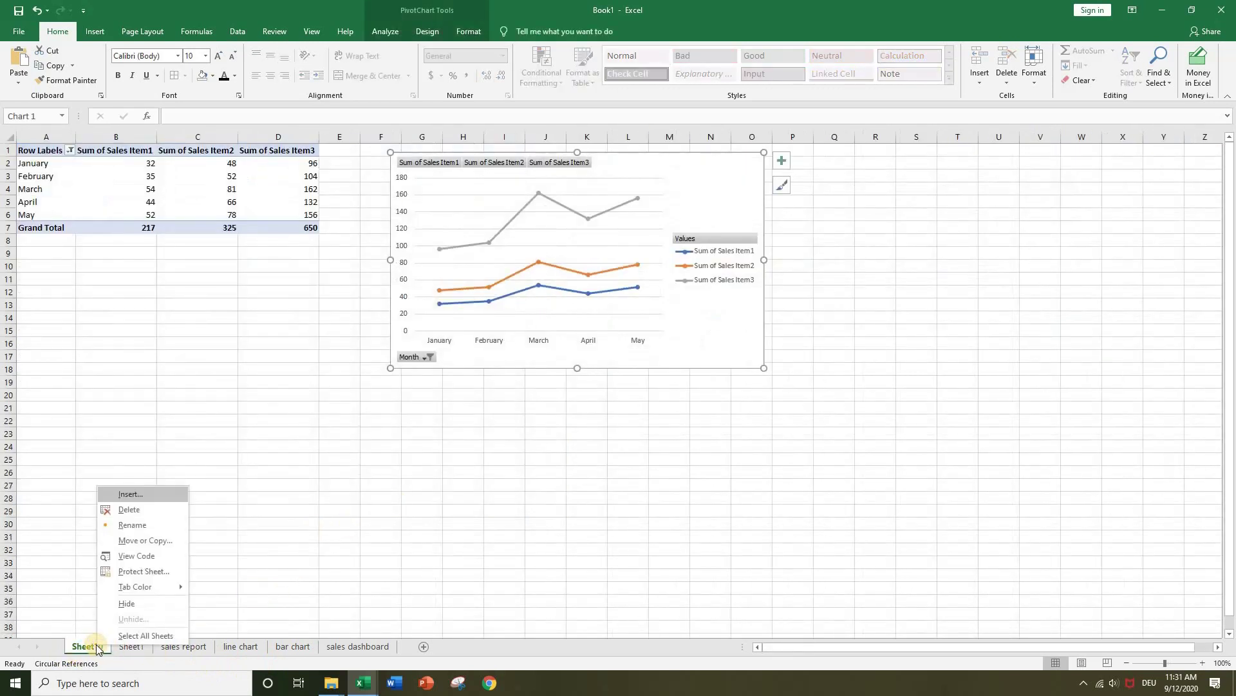
click(139, 542)
click(40, 591)
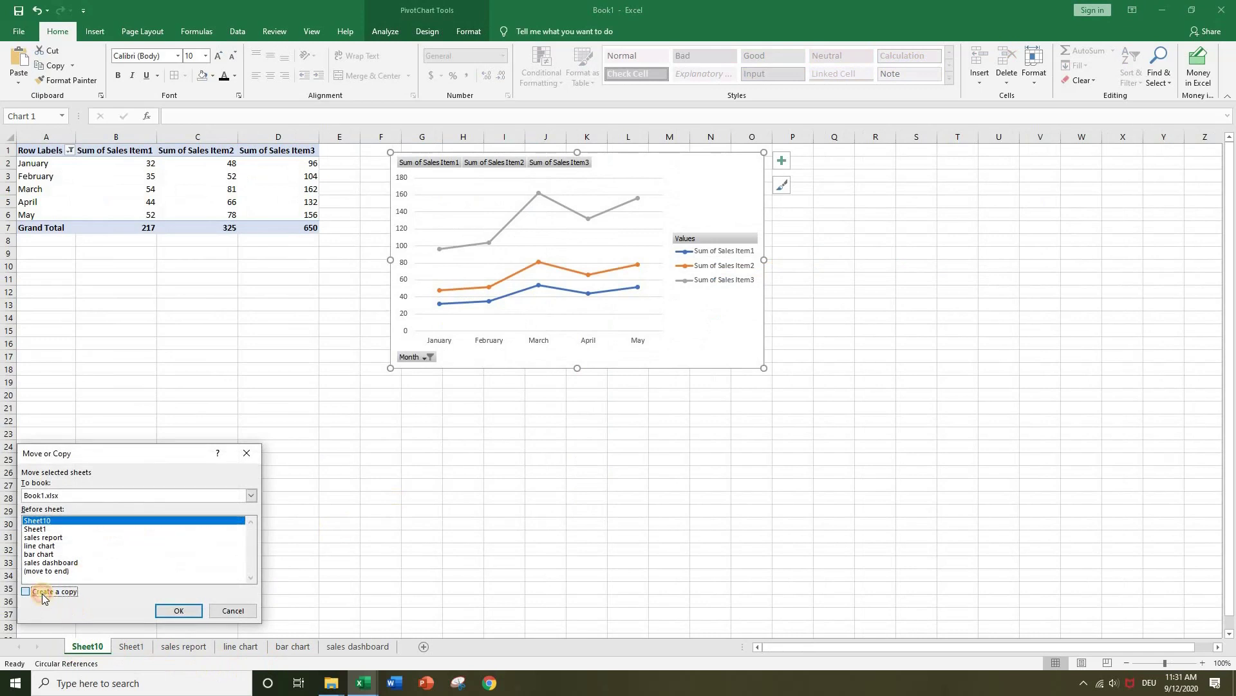
click(37, 529)
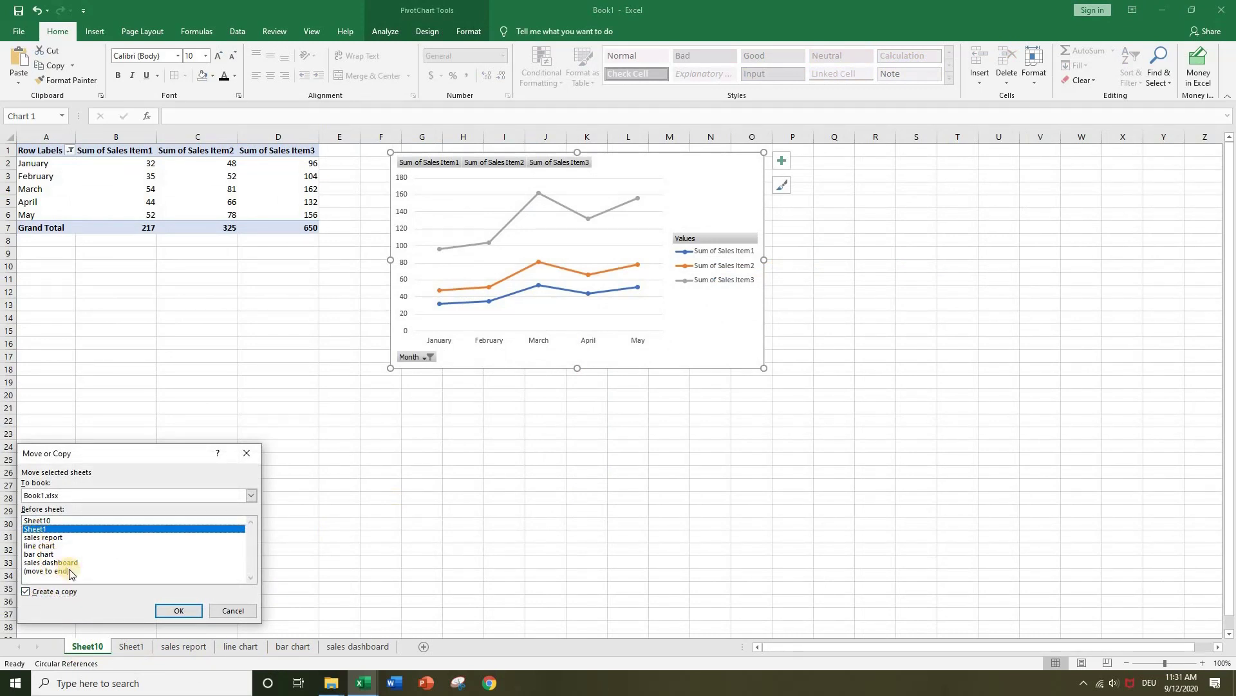
click(42, 538)
click(175, 611)
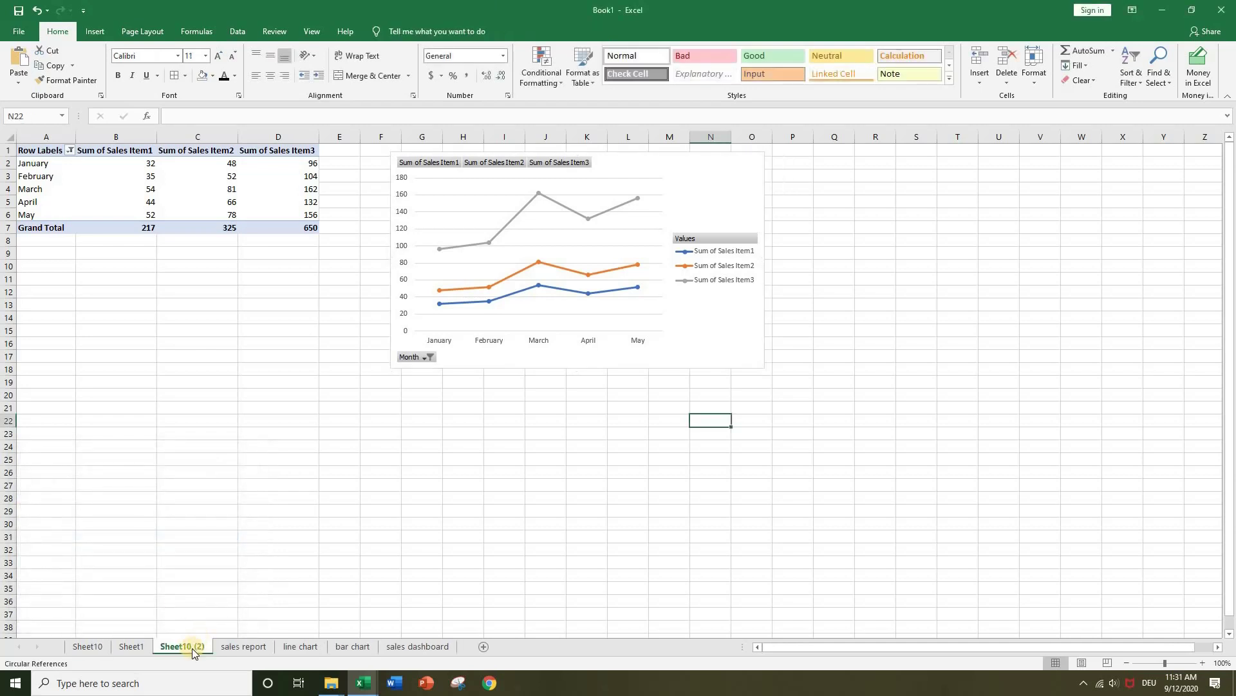
Step: Delete the copied pivot sheet Sheet10 (2) from the workbook
right_click(186, 647)
key(Escape)
right_click(186, 647)
click(232, 512)
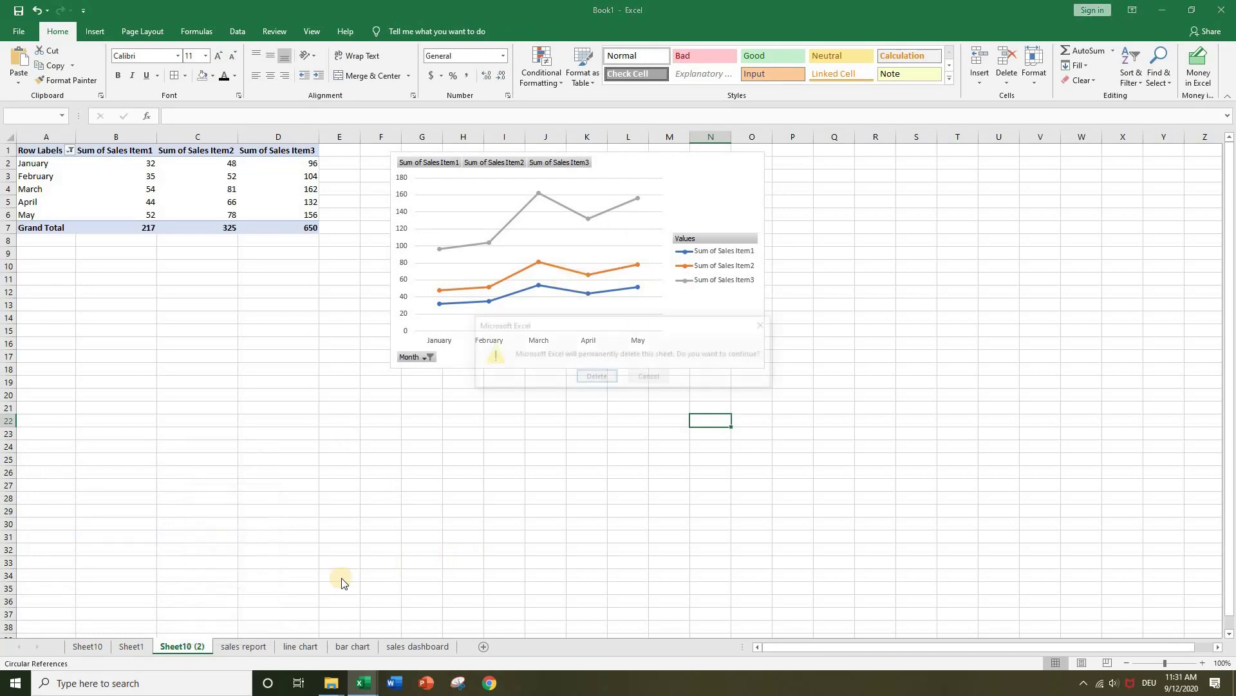
key(Return)
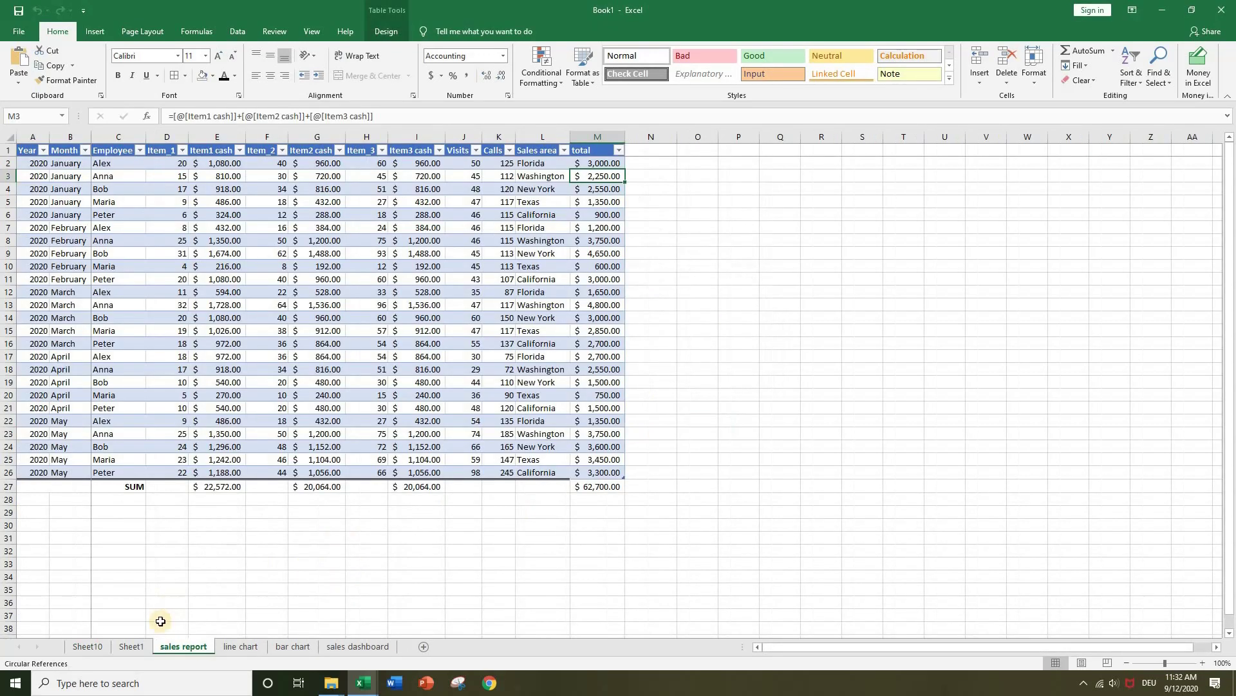
Step: Move Sheet1 ahead of Sheet10 so it is the first sheet in the workbook
click(129, 647)
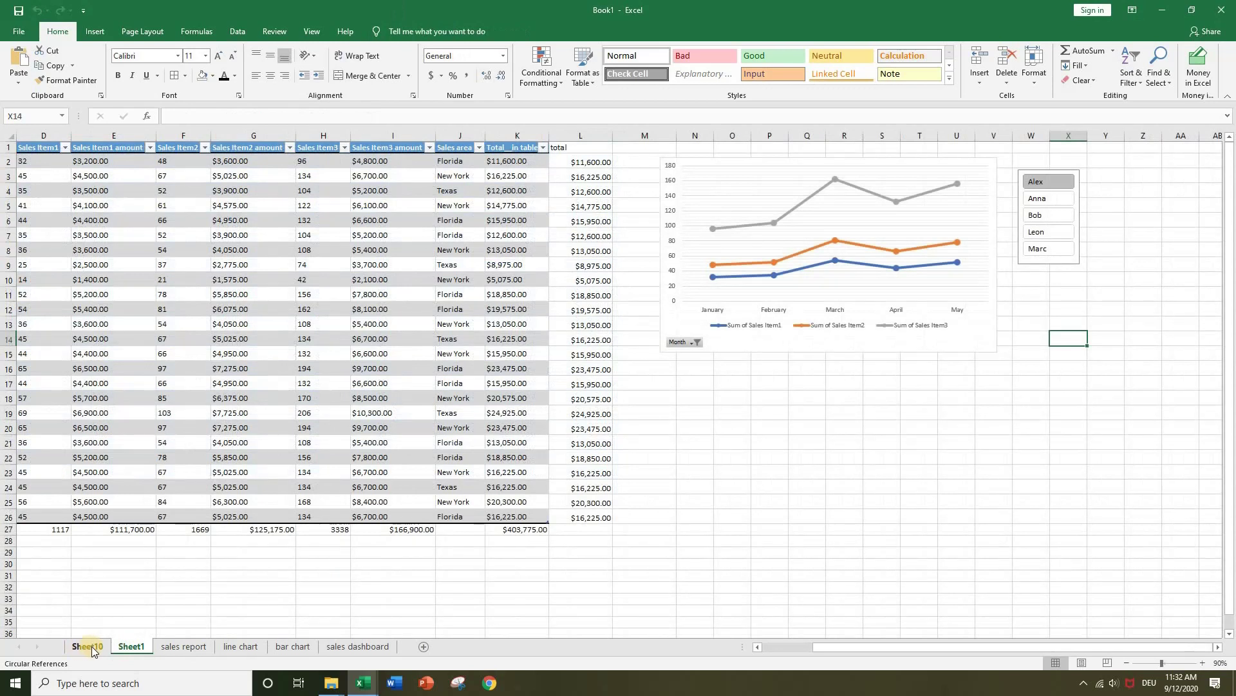
click(91, 647)
drag(152, 647, 71, 647)
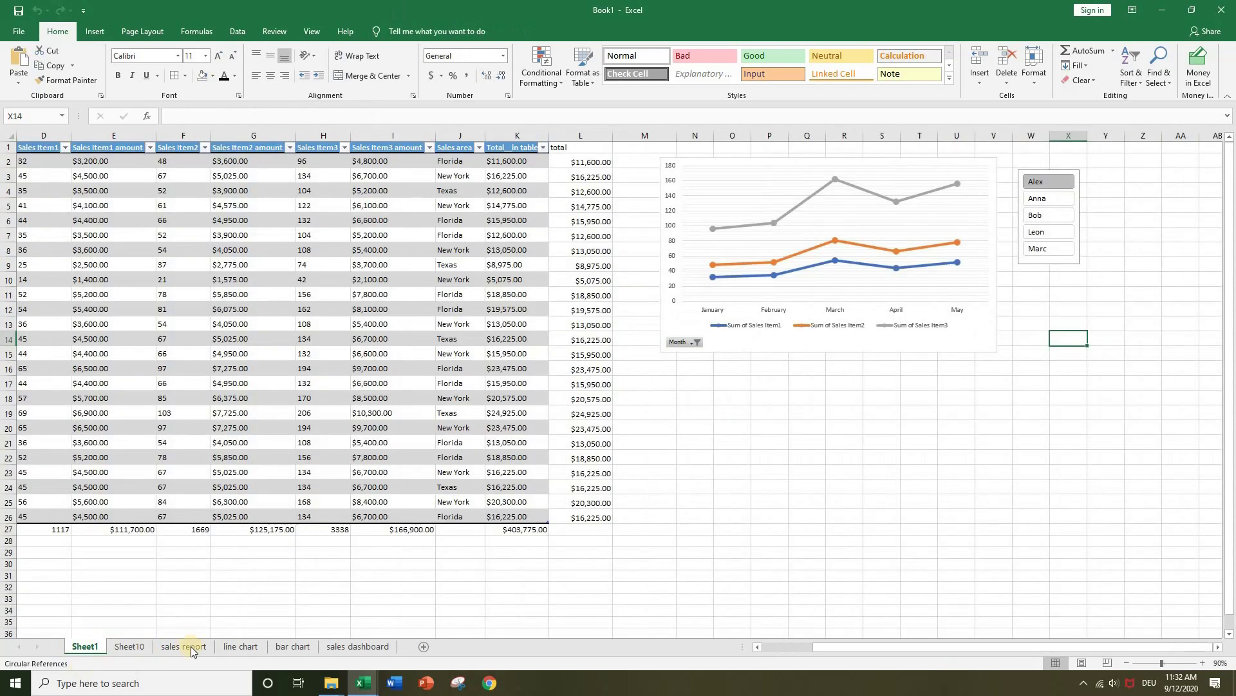
Step: Duplicate the Sheet10 pivot sheet, placing the copy directly after the original
click(128, 648)
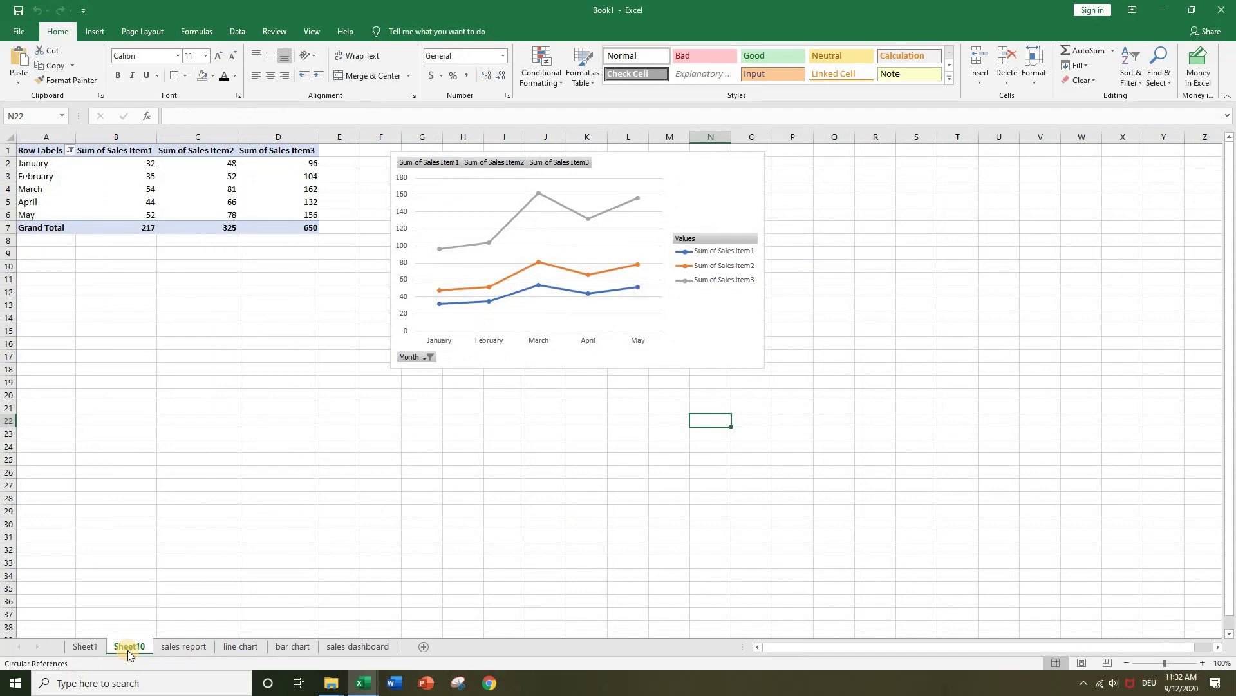
drag(128, 650, 158, 646)
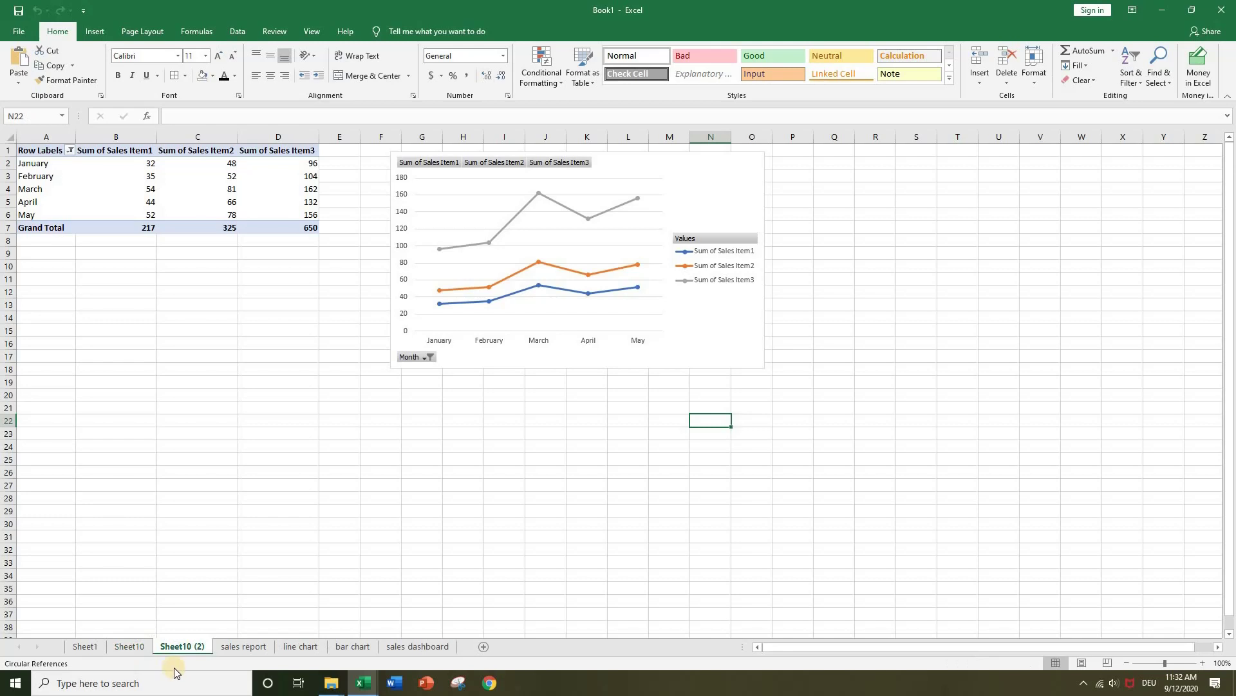
click(180, 651)
right_click(180, 651)
Step: Hide the sales report, line chart, bar chart and sales dashboard sheets
click(87, 648)
click(86, 648)
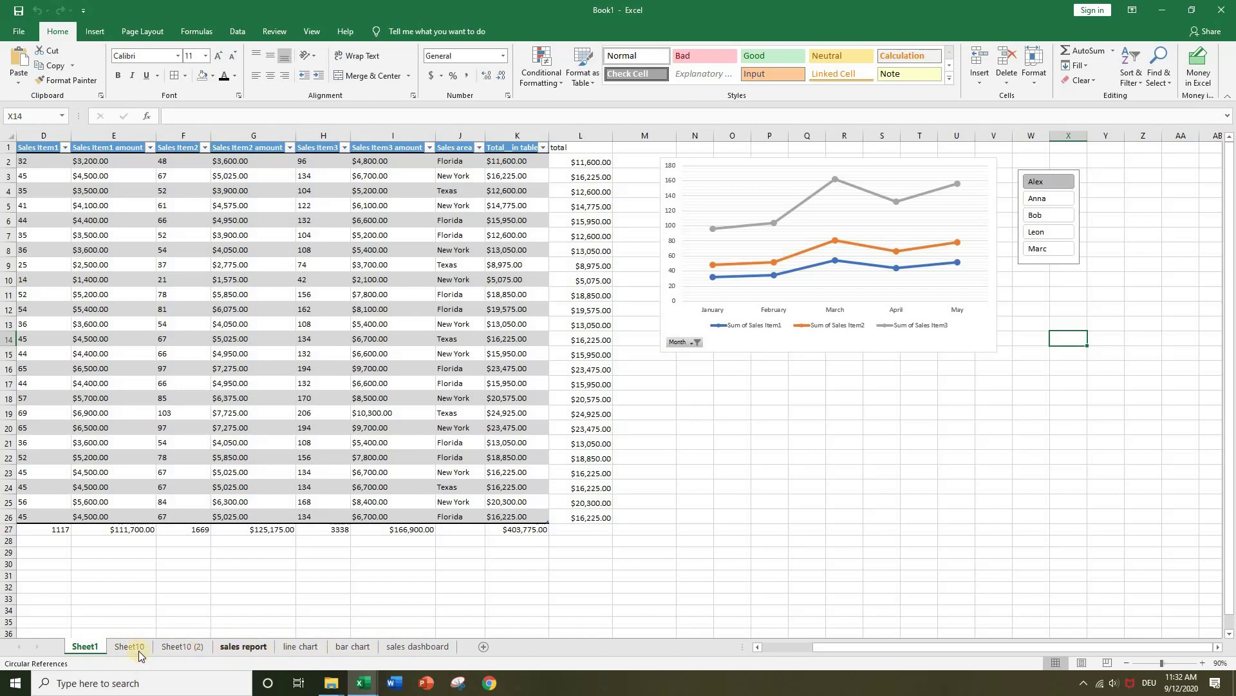
click(241, 647)
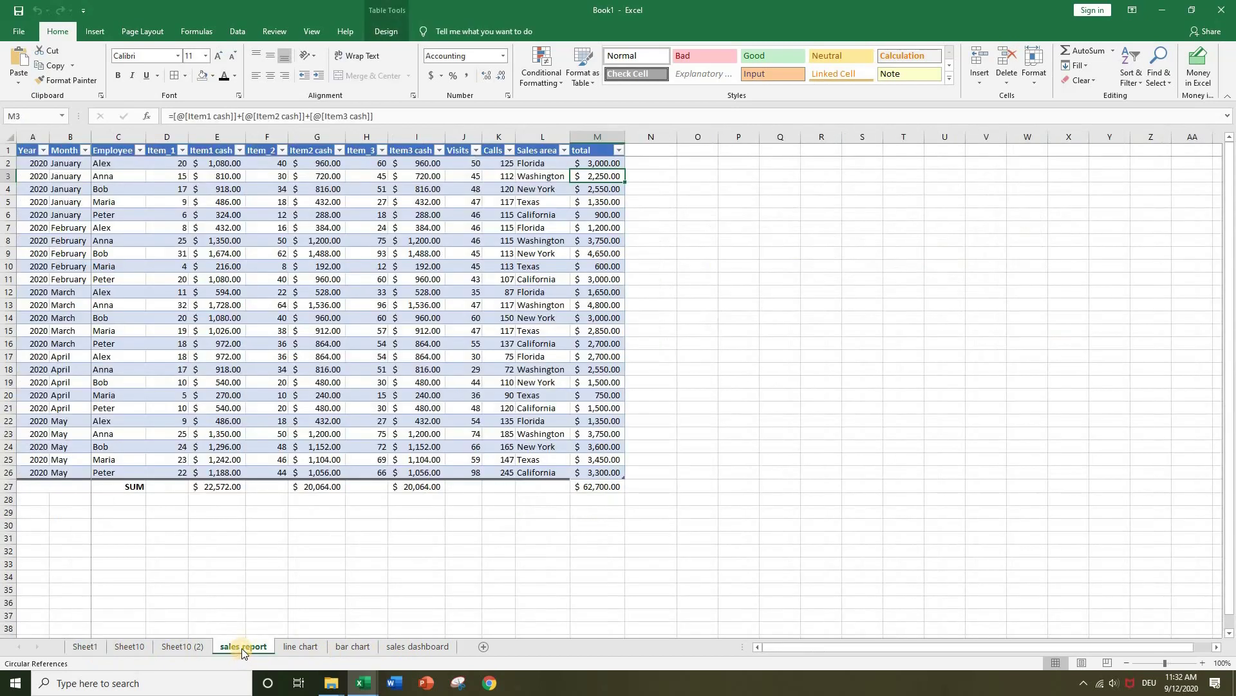
right_click(242, 647)
click(270, 604)
right_click(240, 647)
click(367, 619)
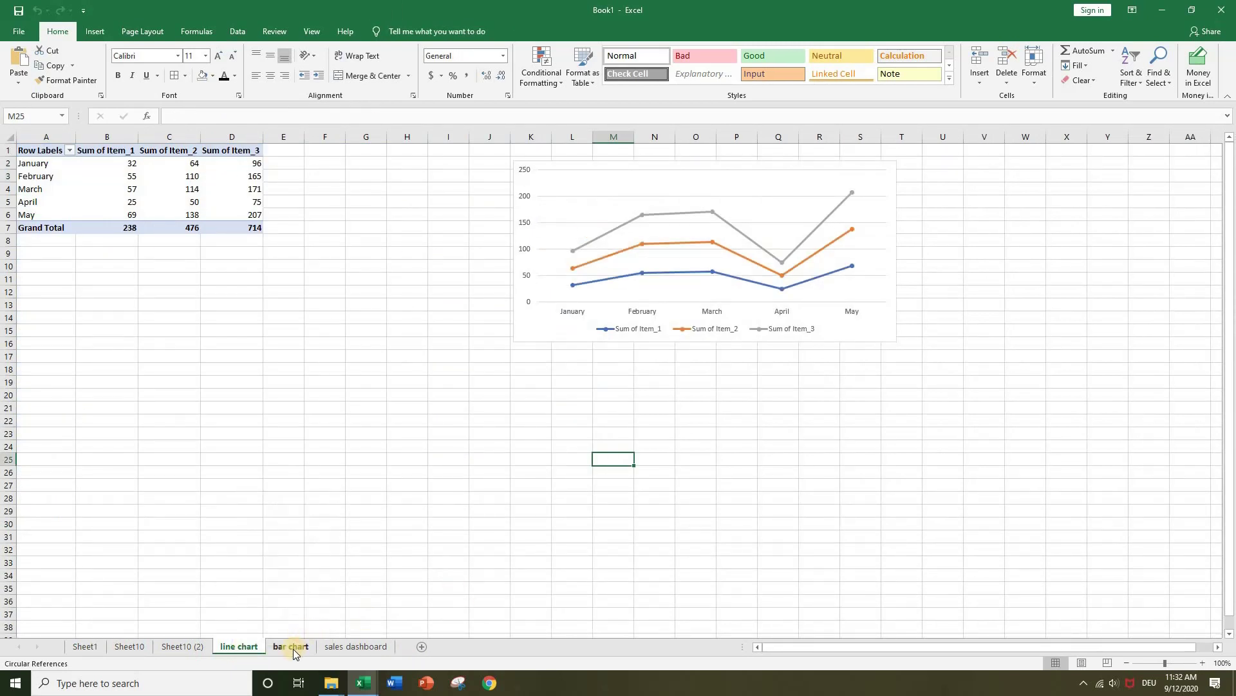
shift+click(322, 648)
right_click(364, 647)
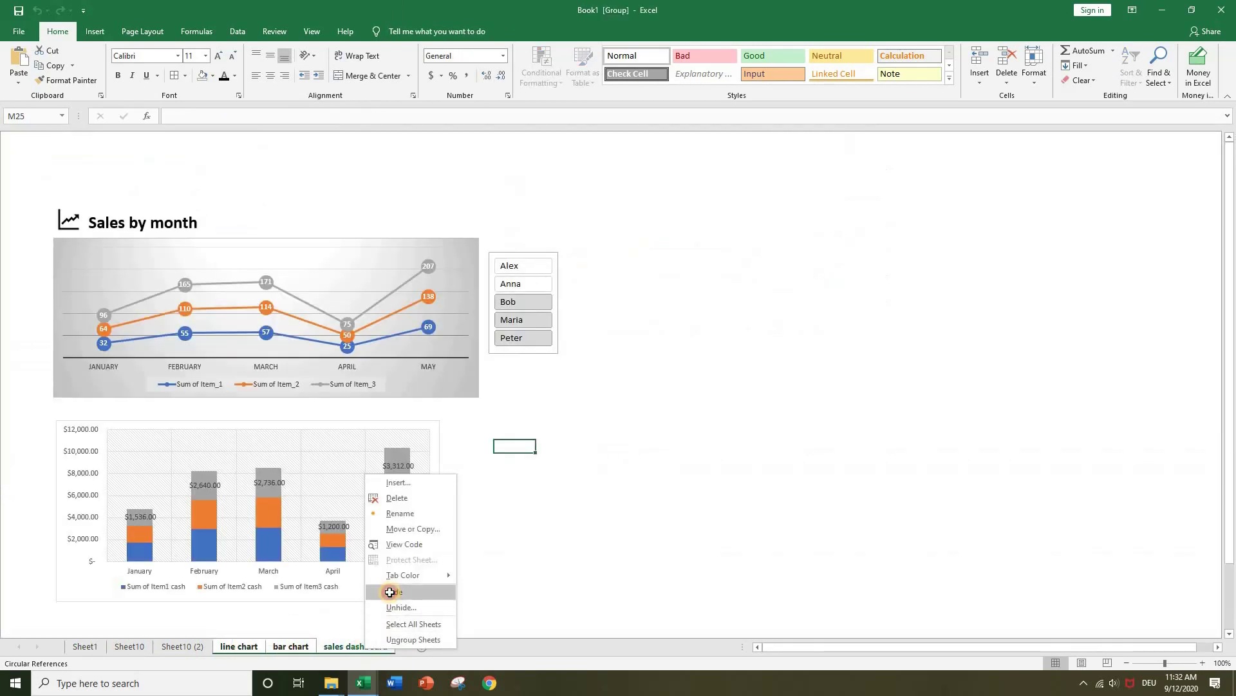
click(389, 589)
Step: Rename Sheet1 as data
right_click(85, 646)
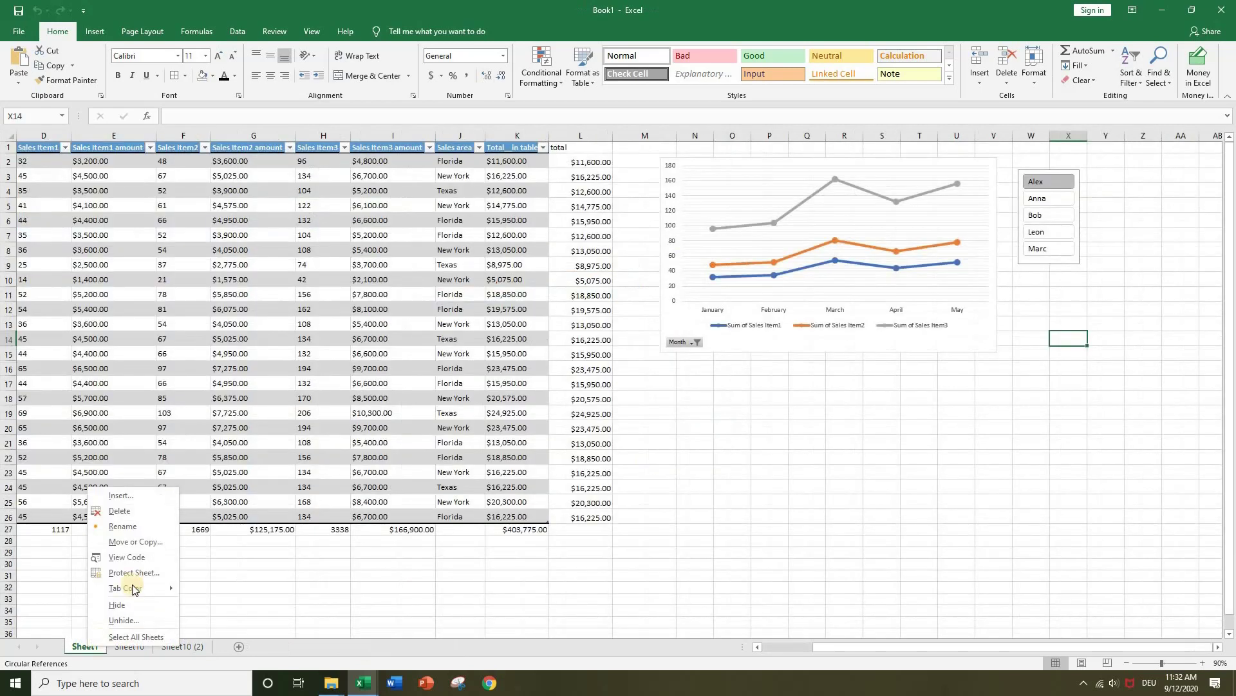
click(122, 526)
text(data)
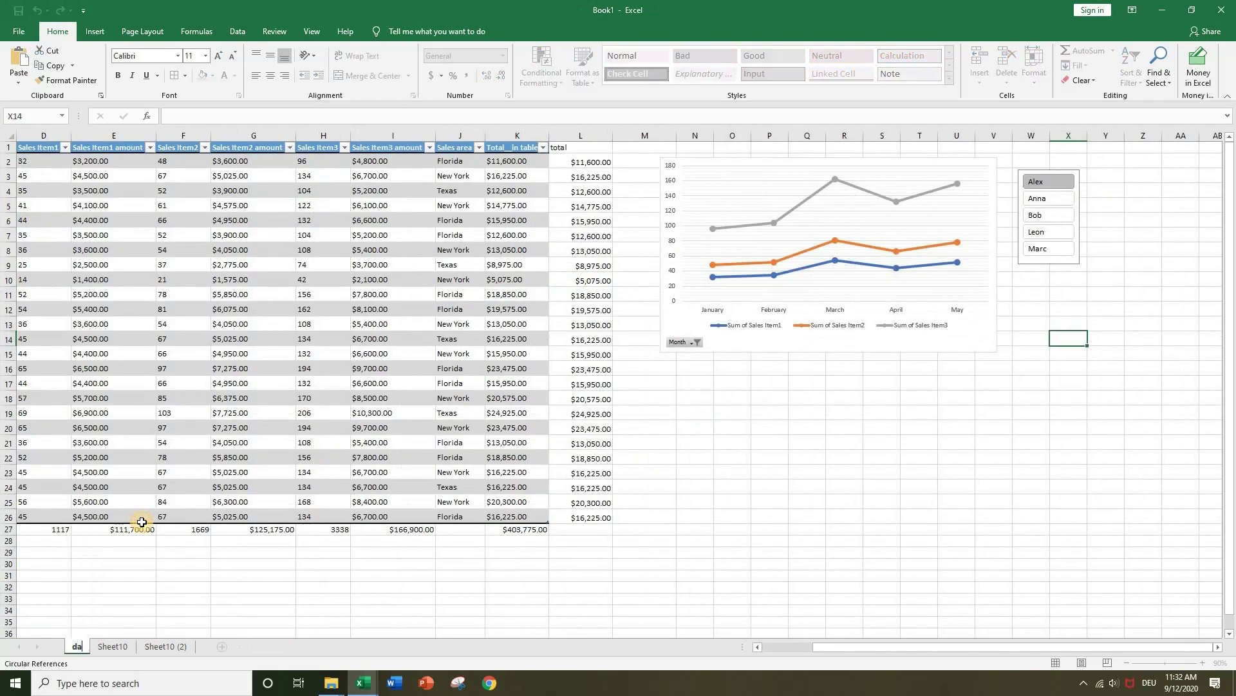
Step: Rename the original pivot sheet Sheet10 as line chart_v2
right_click(119, 646)
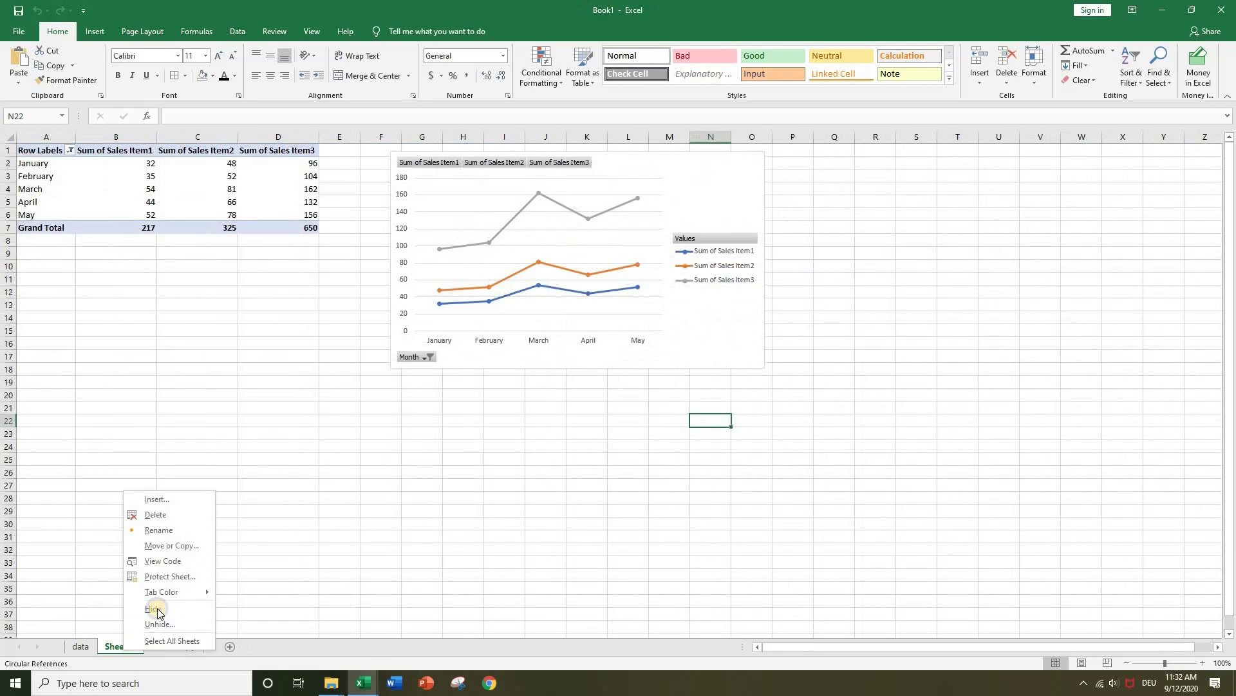
click(179, 533)
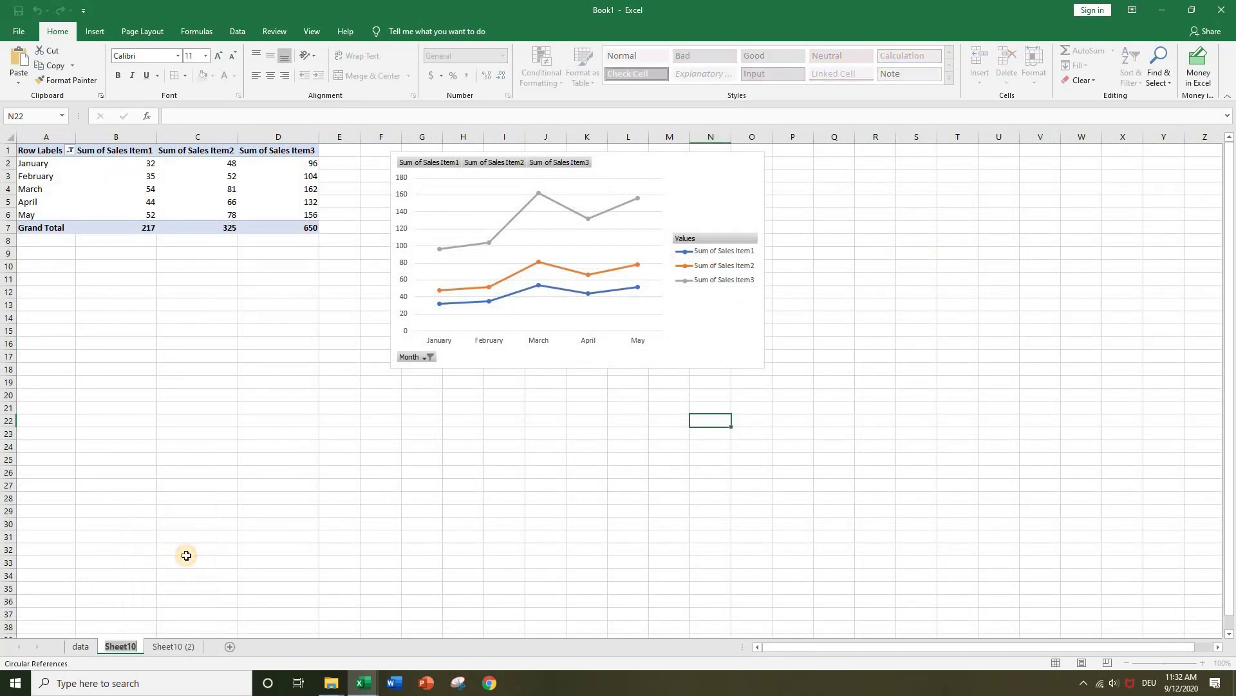
text(line chart)
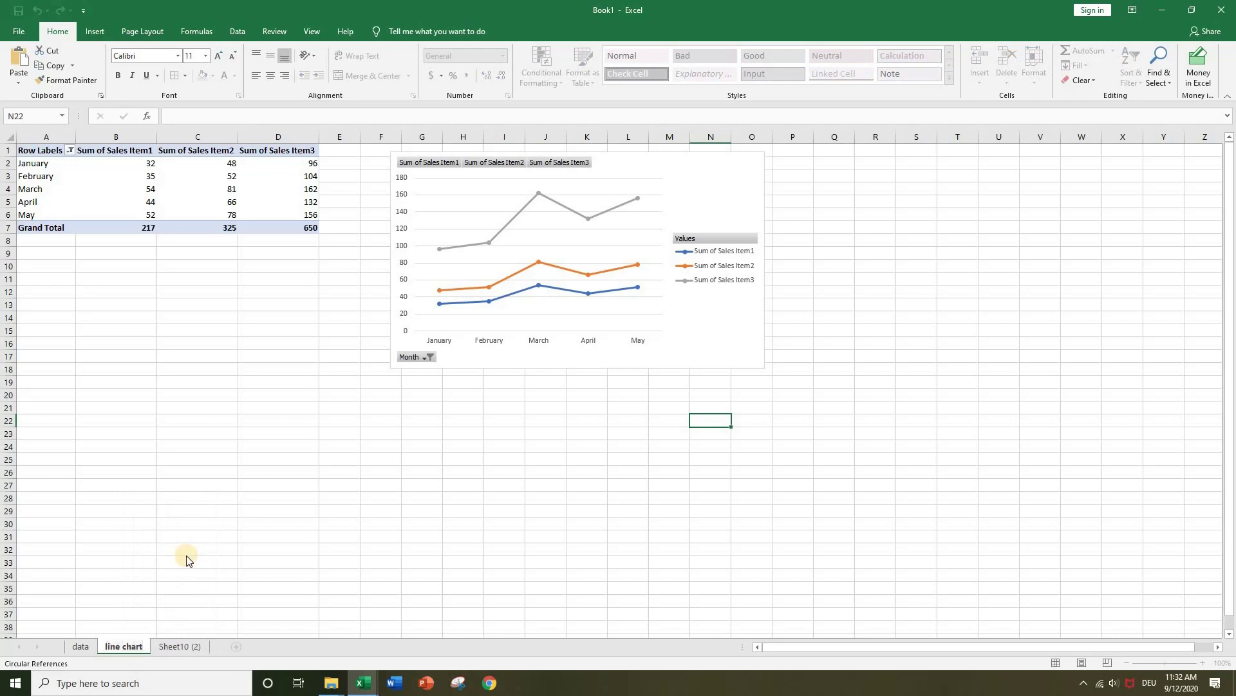
key(Return)
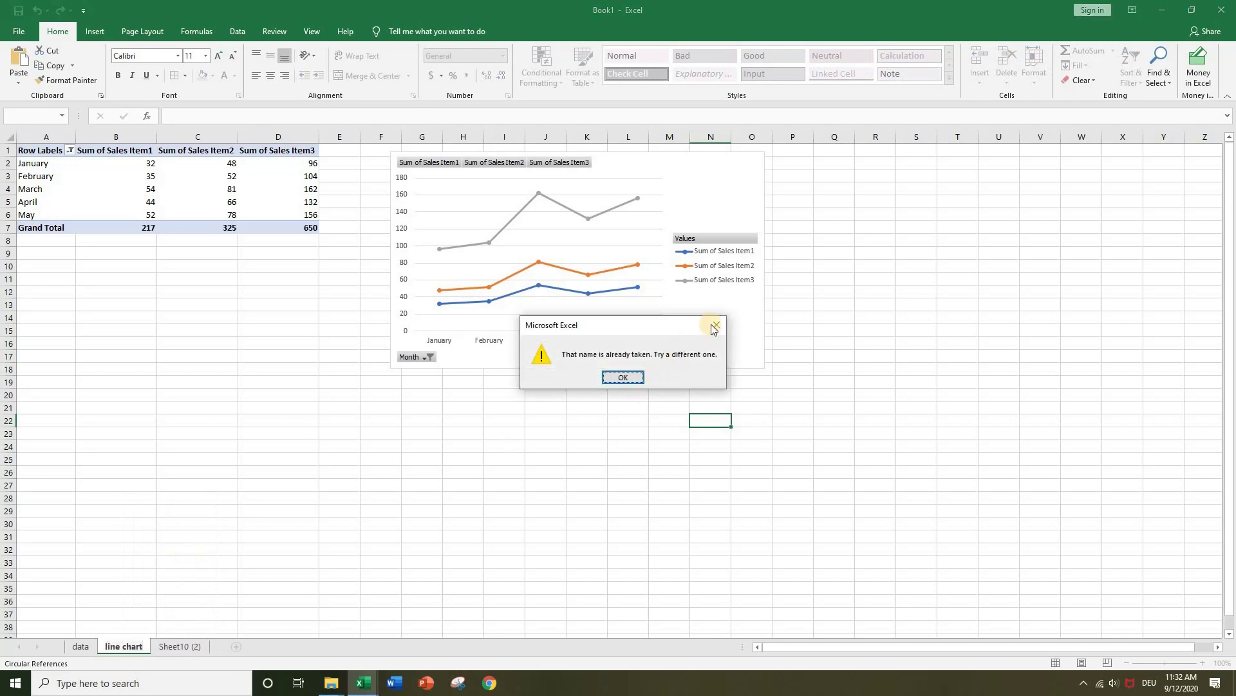
click(627, 374)
key(Return)
click(719, 323)
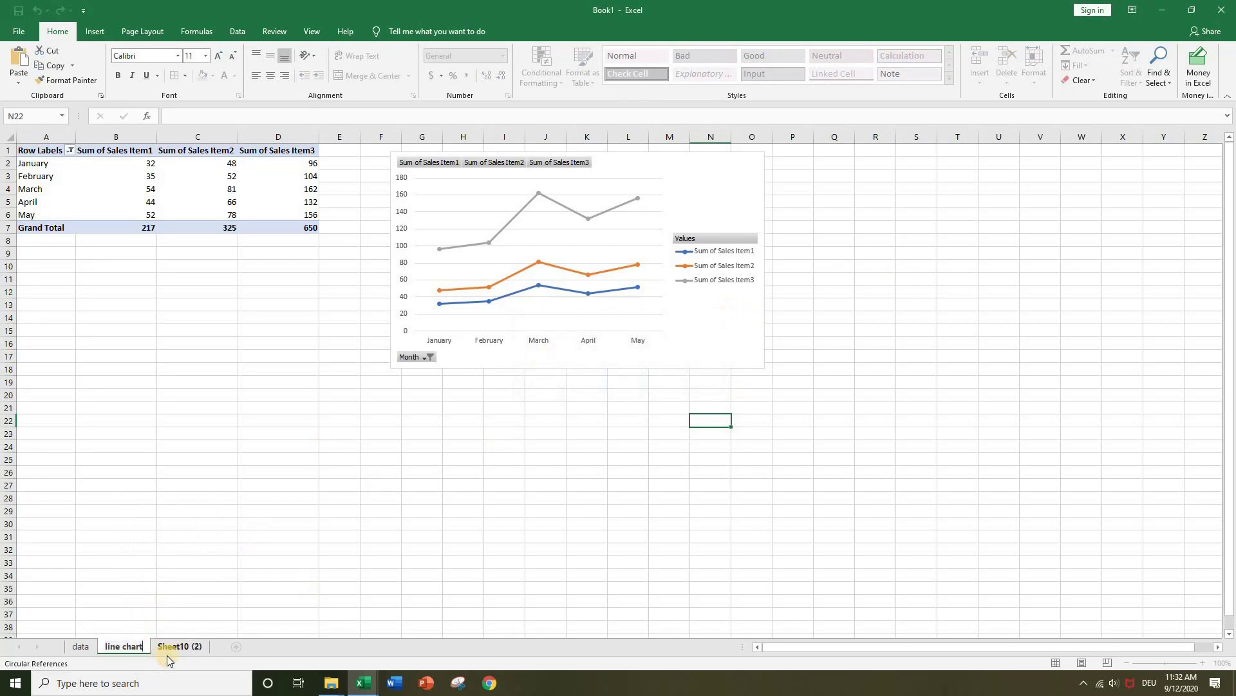
text(v2)
key(Return)
Step: Rename the duplicated pivot sheet Sheet10 (2) as bar chart_v2
right_click(194, 647)
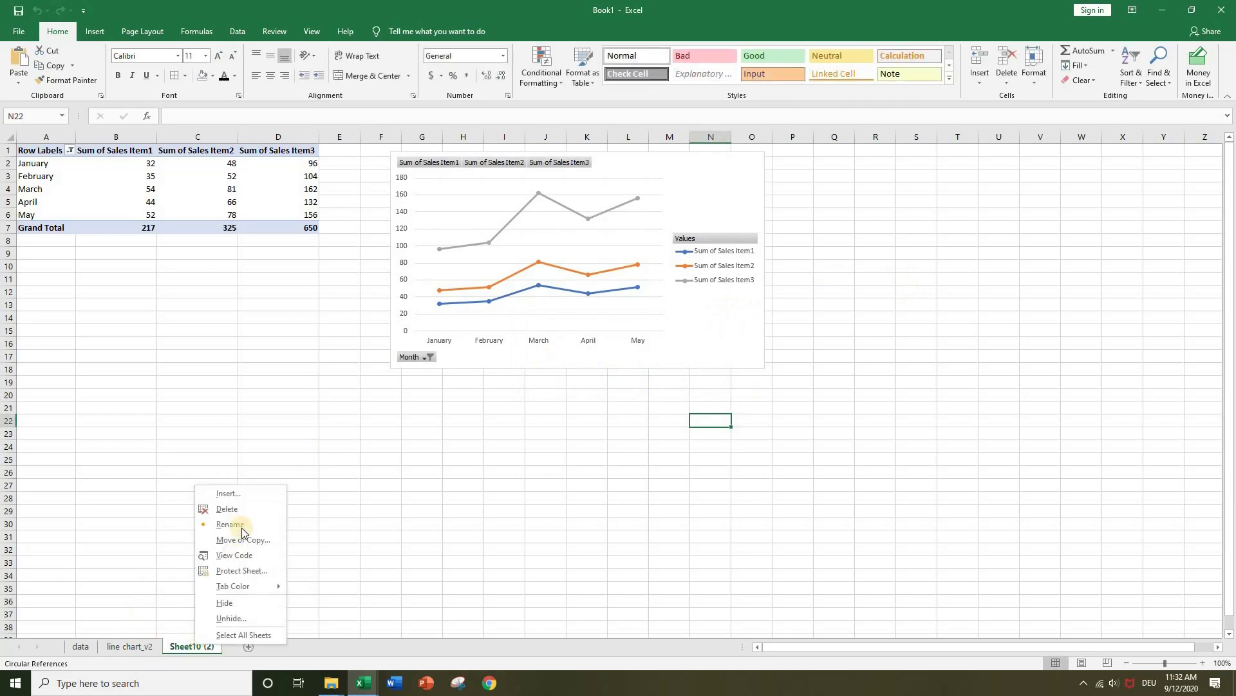
click(244, 523)
text(bar chart_v)
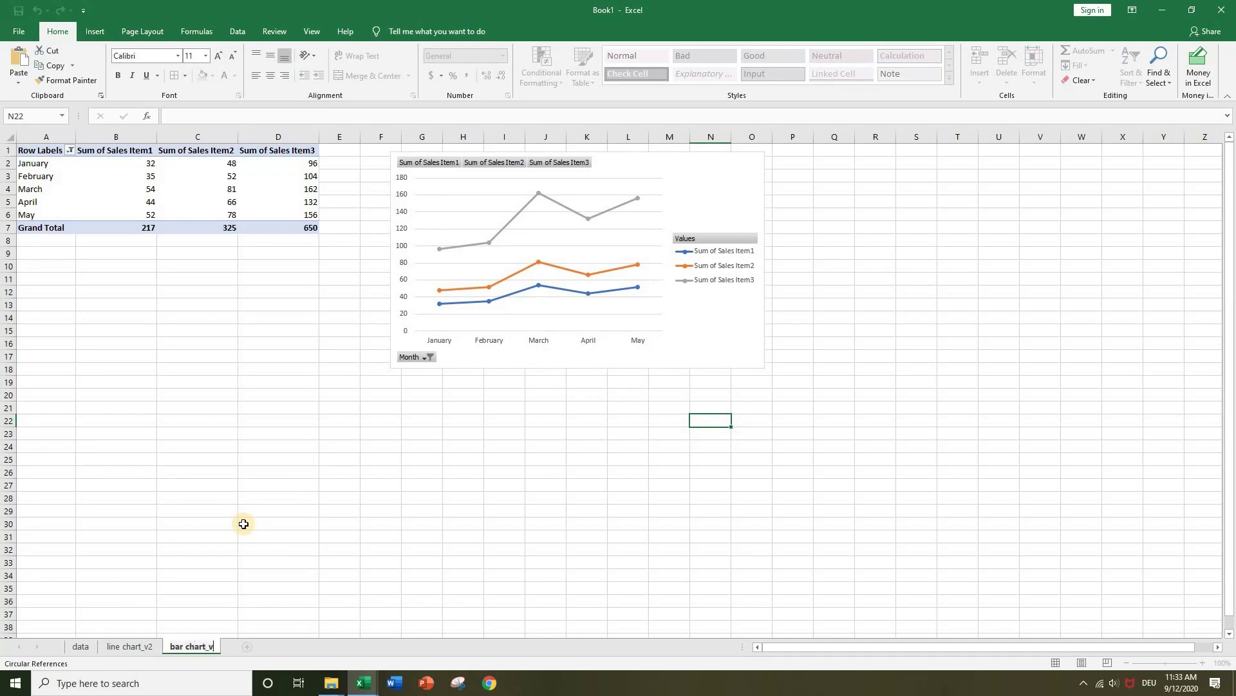
text(2)
key(Return)
click(244, 523)
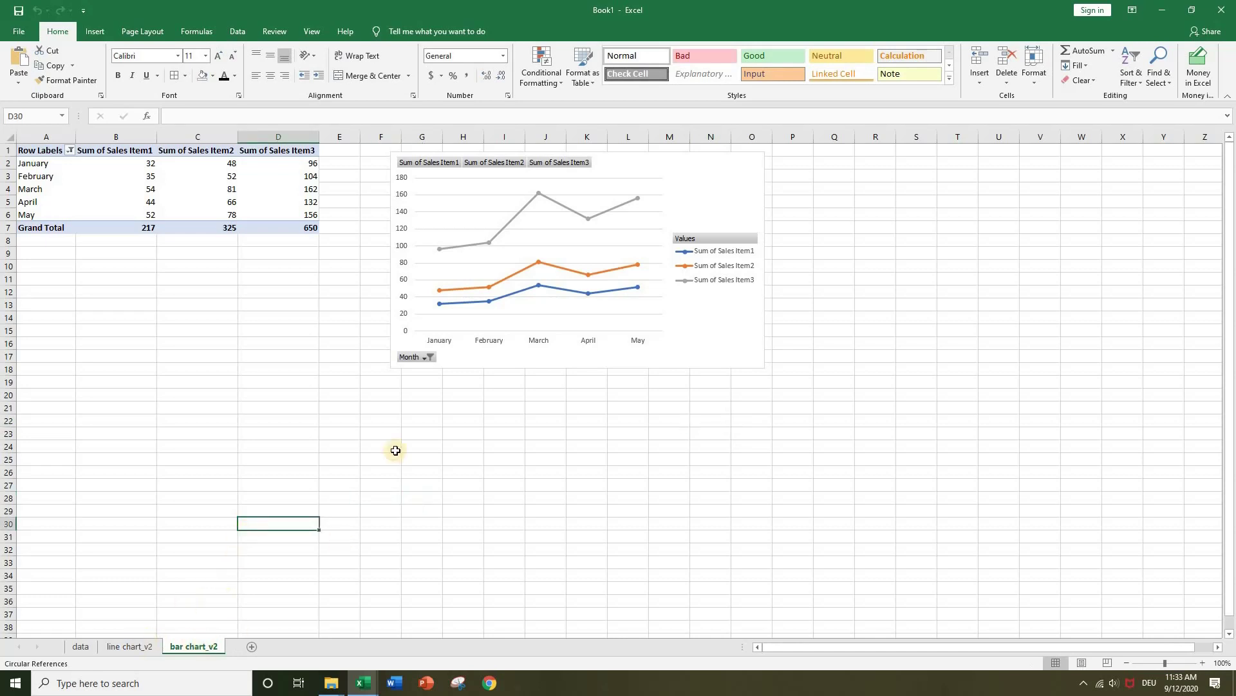
Step: Look through the data and line chart_v2 sheets, and show the field list for the pivot table on bar chart_v2
click(81, 646)
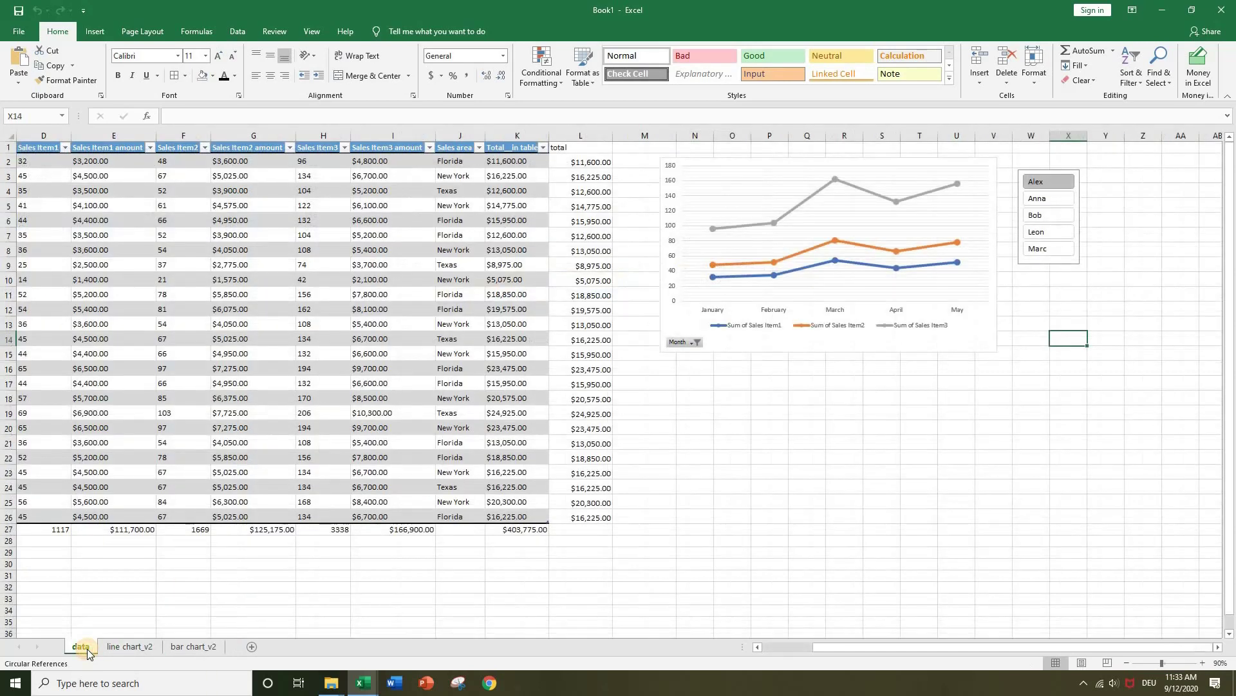
click(133, 647)
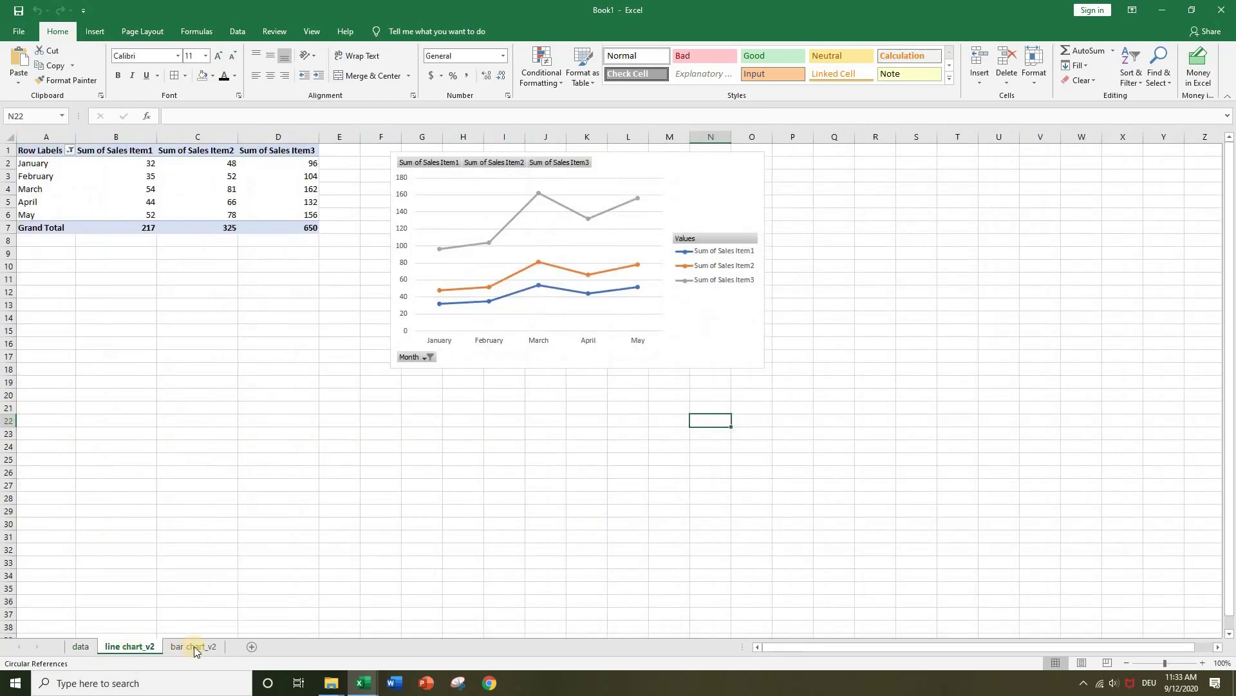
click(209, 647)
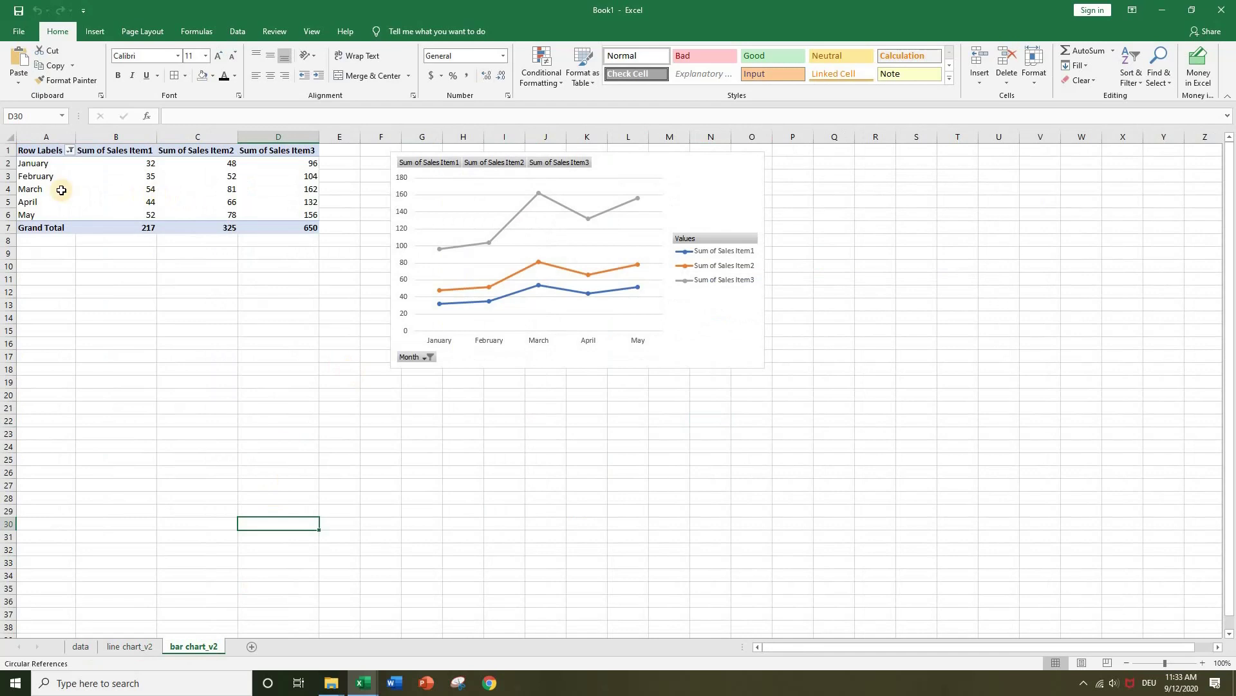
click(80, 175)
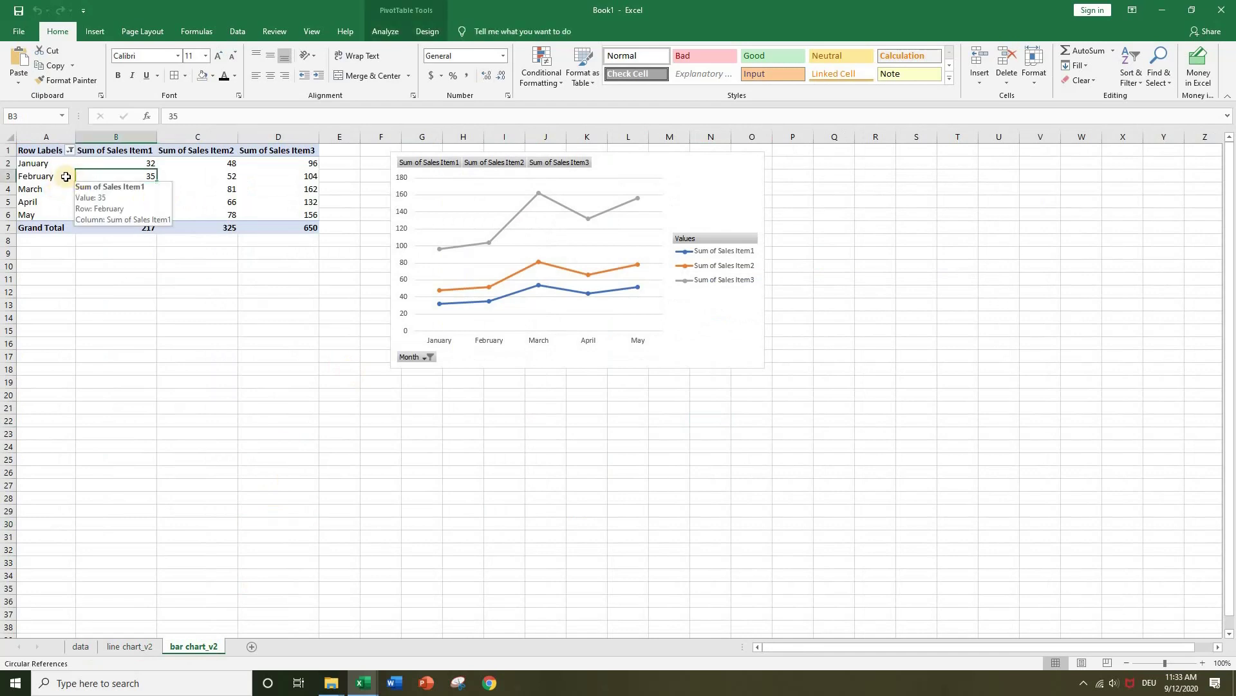
click(64, 176)
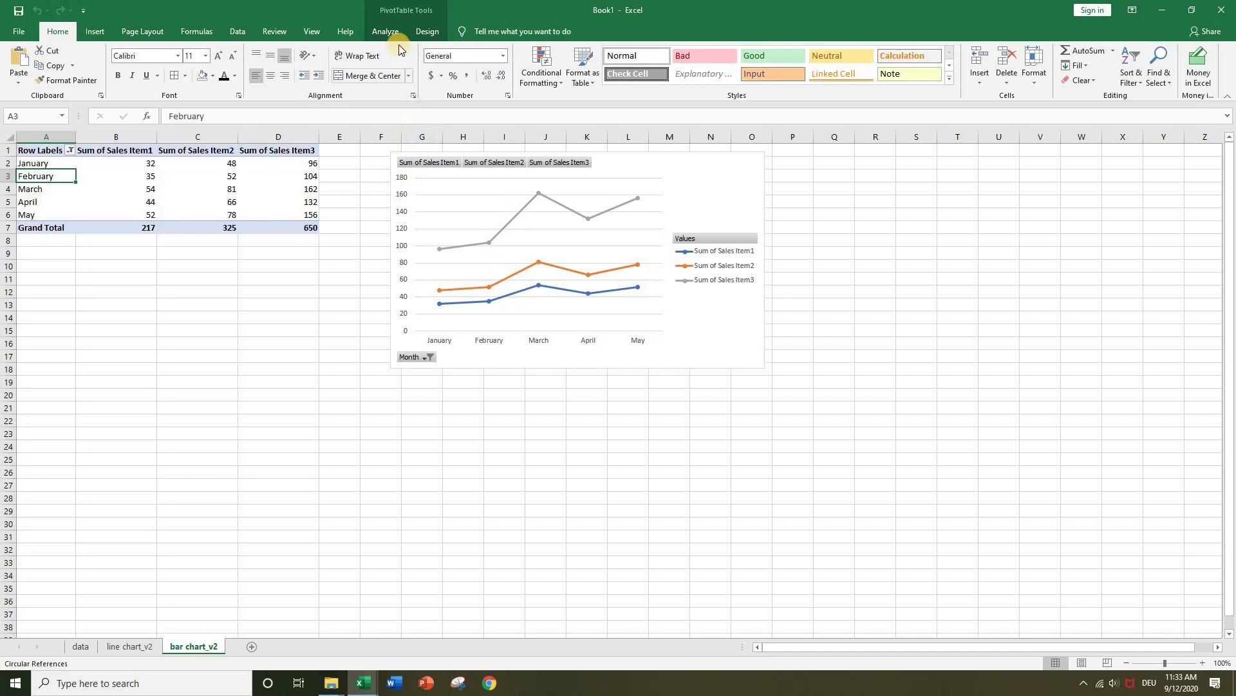
click(387, 32)
click(908, 72)
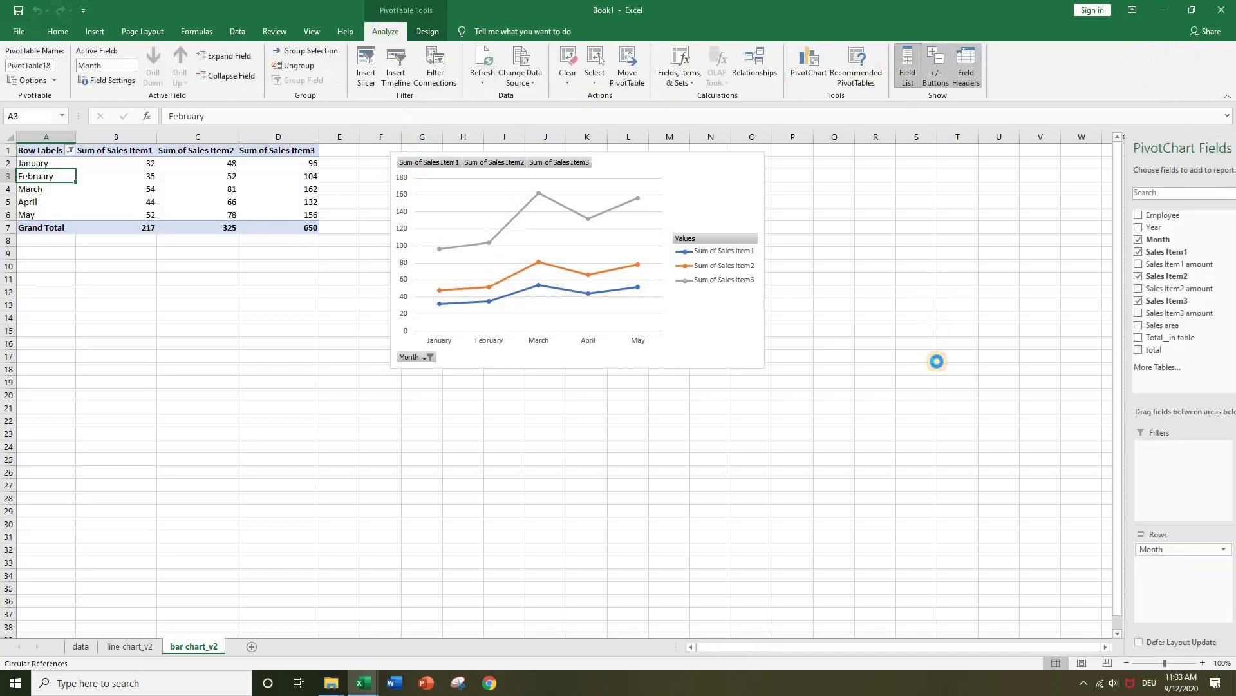
Step: Remove Sales Item1, Sales Item2 and Sales Item3 from the bar chart_v2 pivot table's values and check its Month filter
click(1066, 549)
drag(1065, 549, 936, 526)
drag(1183, 552, 996, 528)
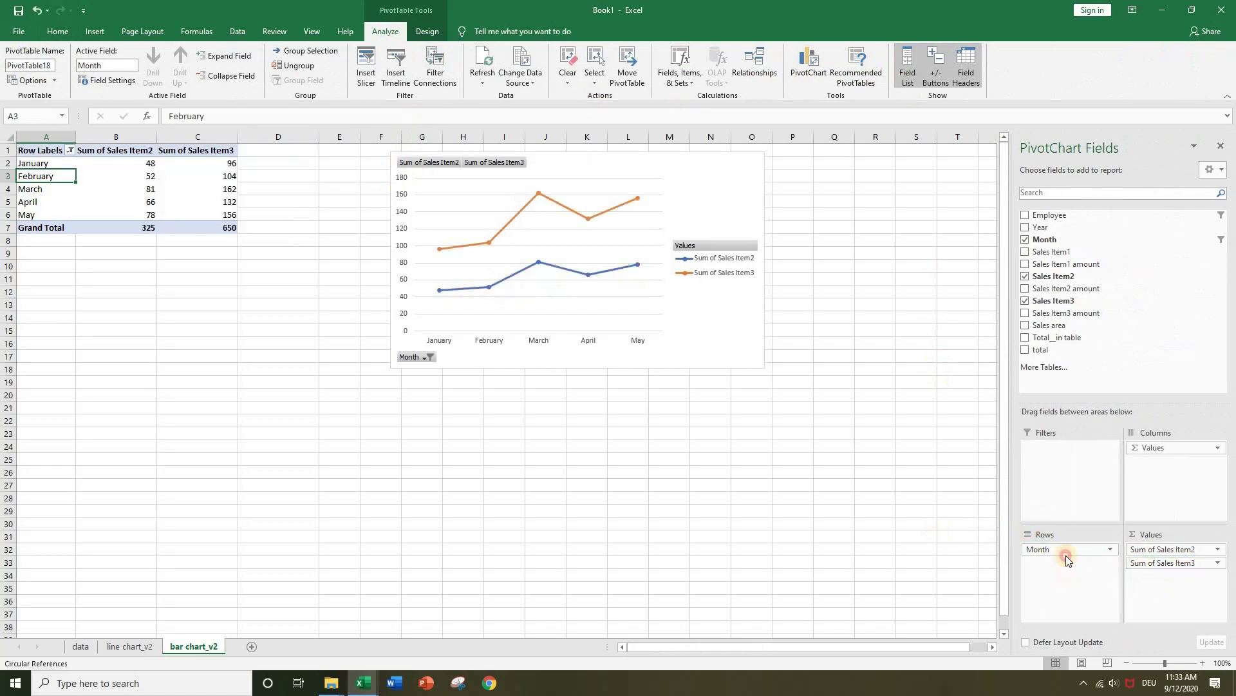
drag(1175, 550, 947, 516)
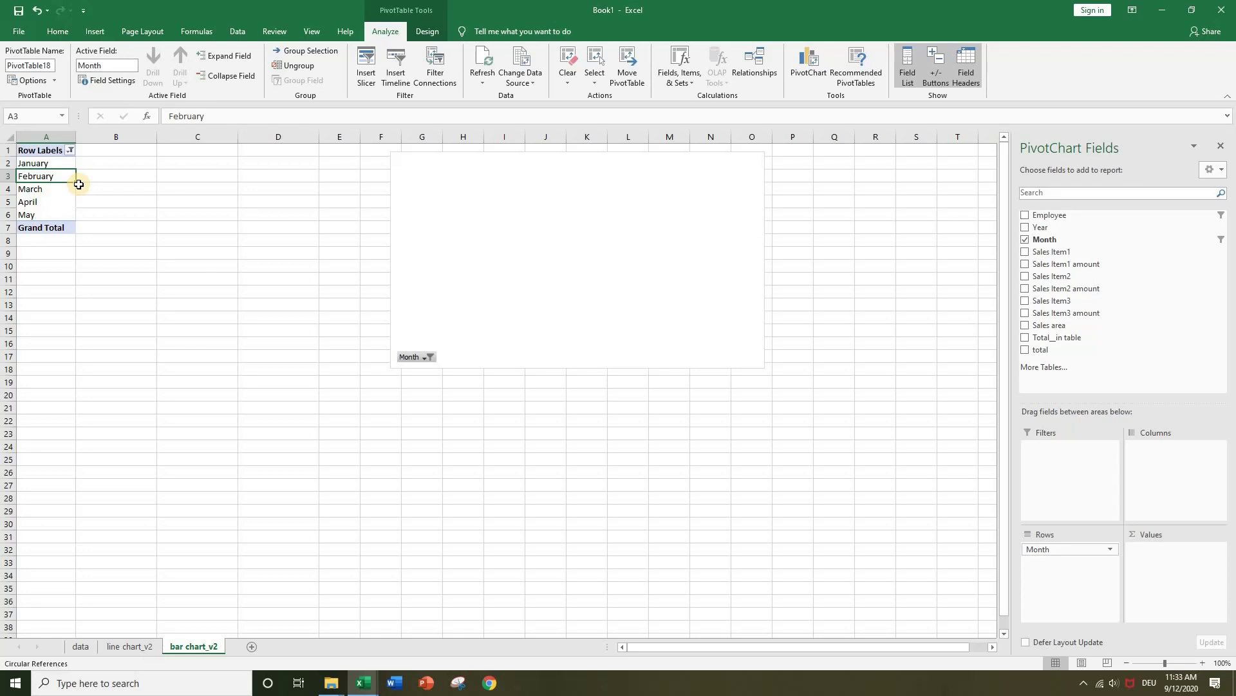
click(70, 150)
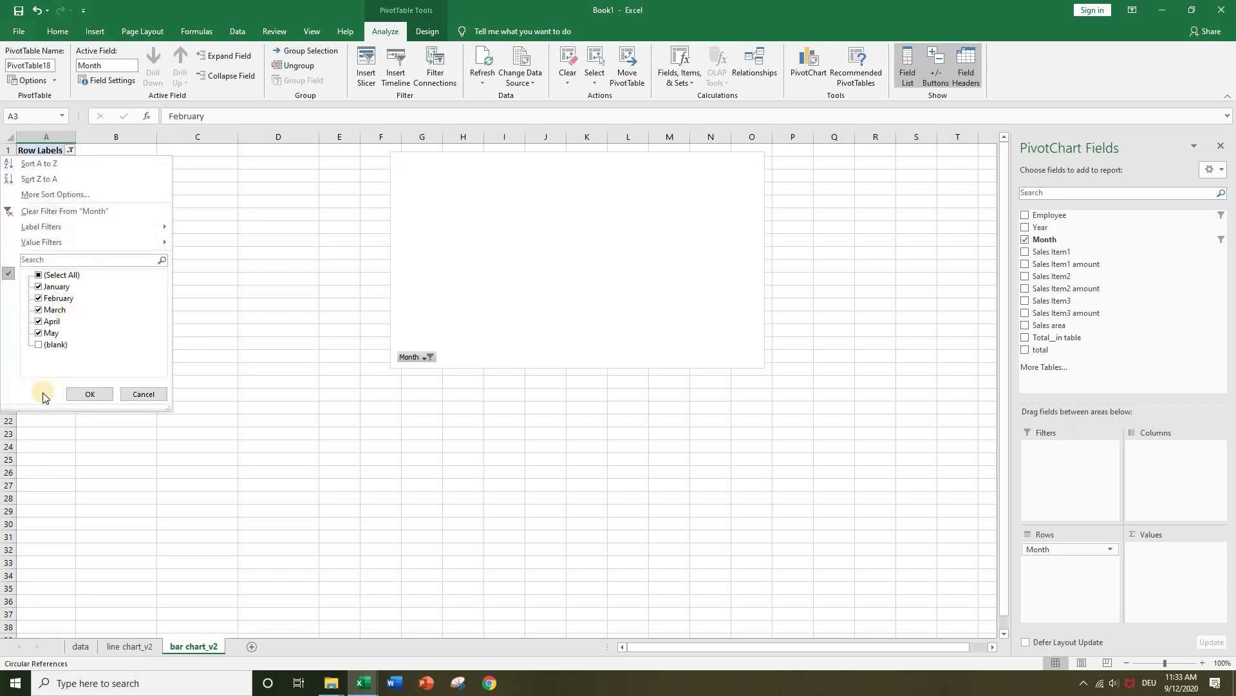
click(237, 314)
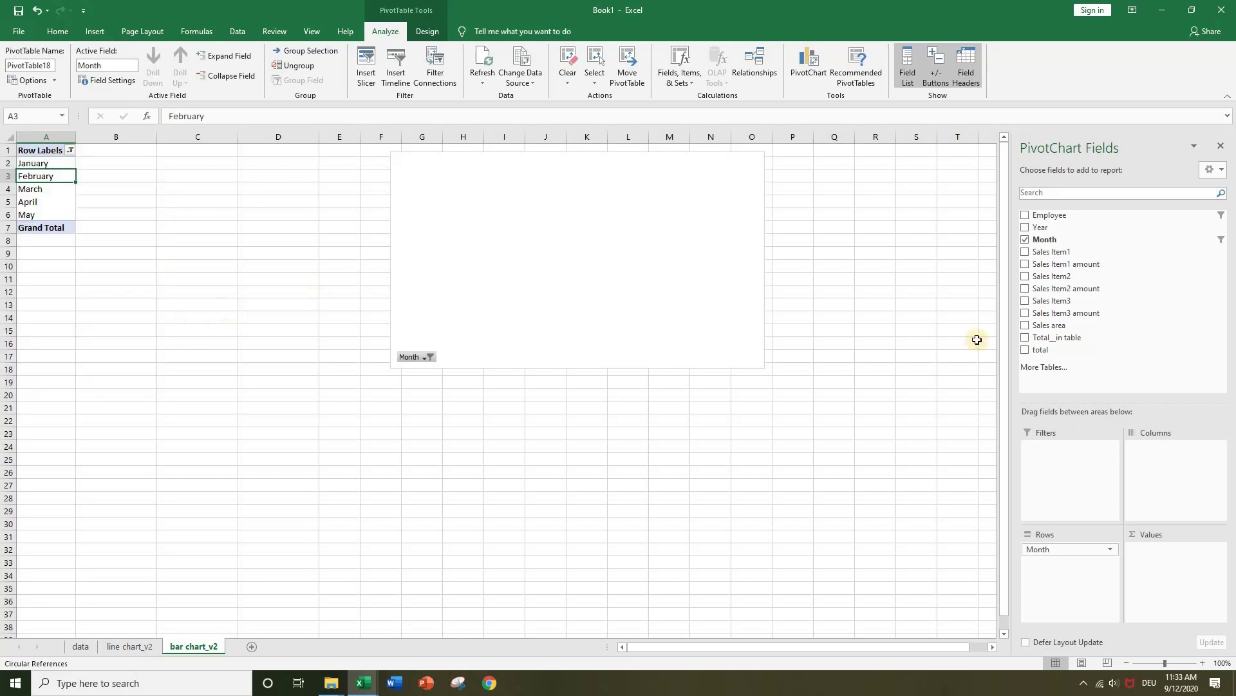
Step: Add Sales Item1 amount, Sales Item2 amount and Sales Item3 amount to the bar chart_v2 pivot table's values
click(1025, 265)
click(1025, 289)
click(1026, 313)
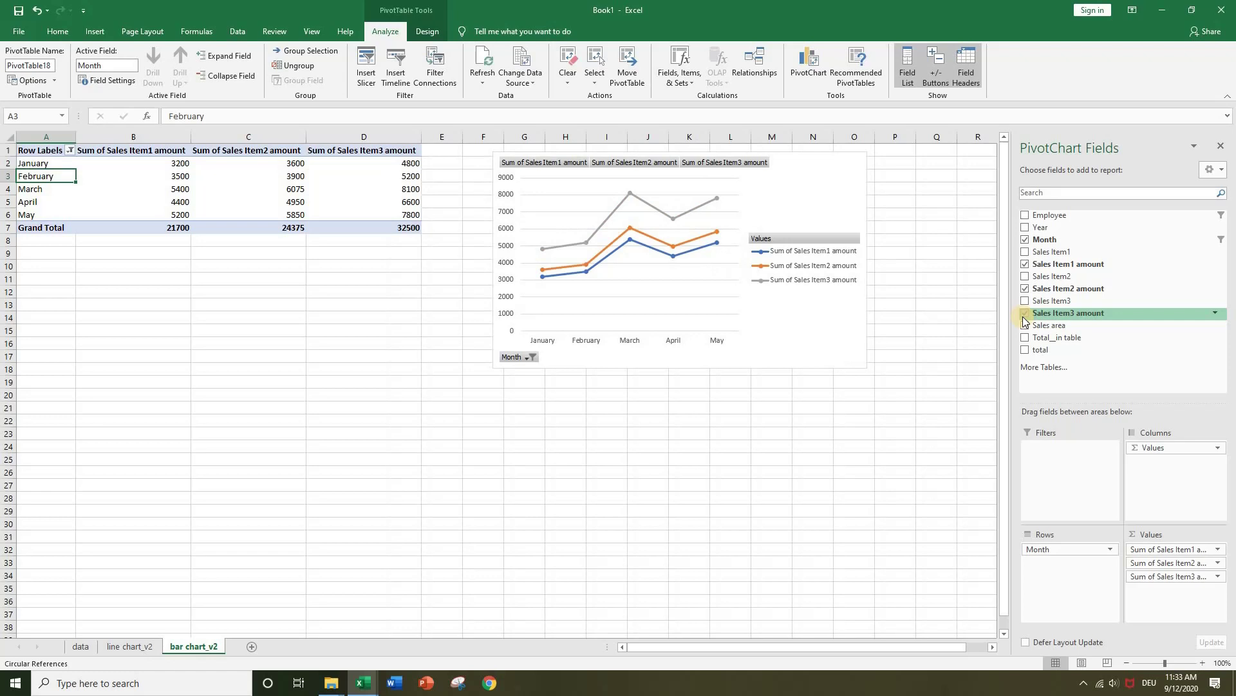
click(585, 422)
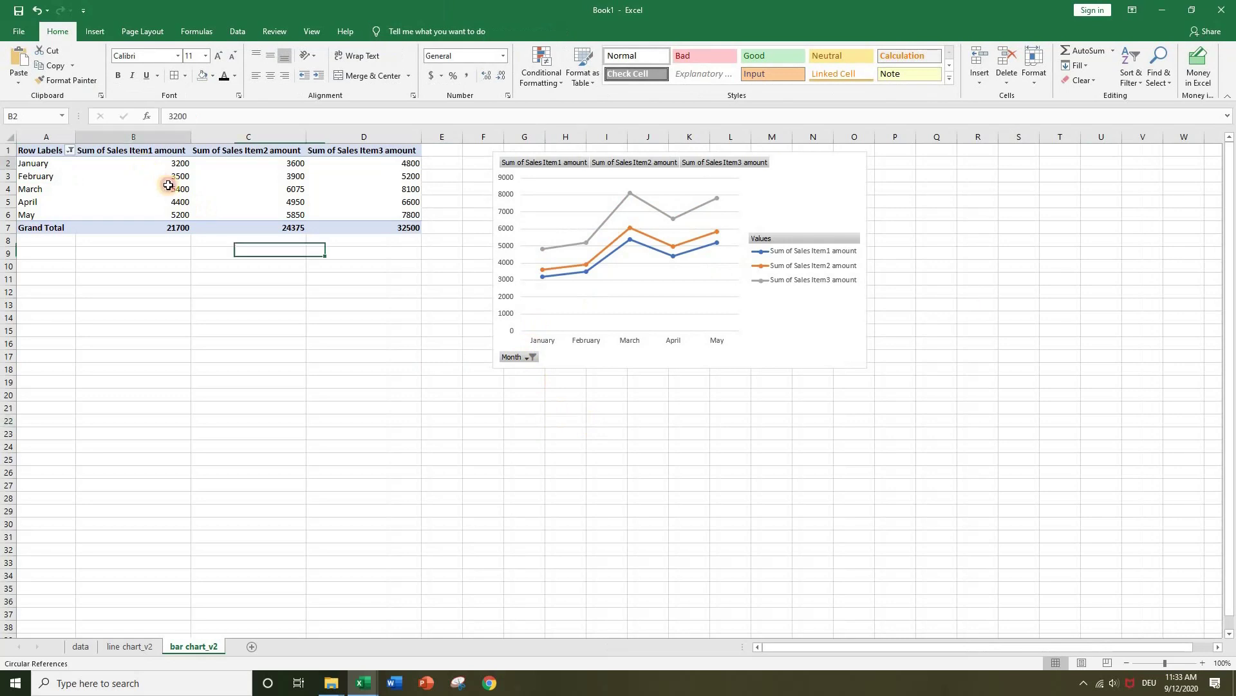
Step: Format all the sales amounts in the pivot table, including the Grand Total row, as Currency
click(140, 162)
drag(141, 167, 396, 229)
click(59, 32)
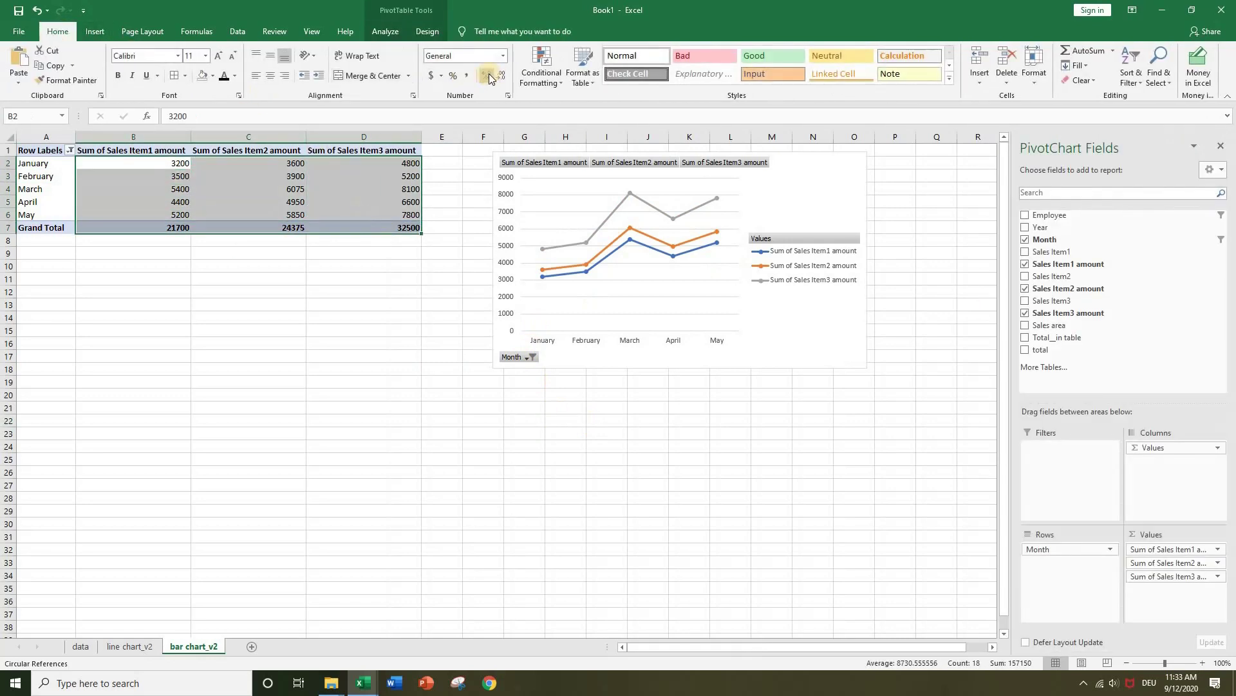
click(503, 56)
click(502, 131)
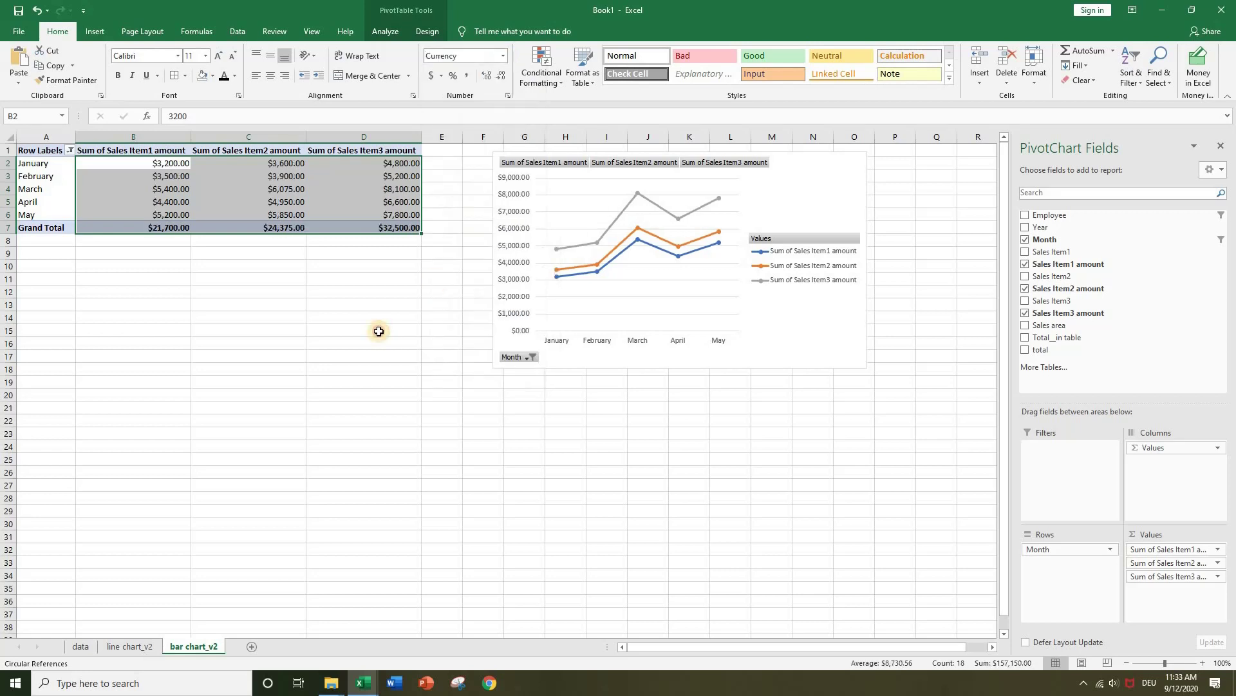
click(375, 331)
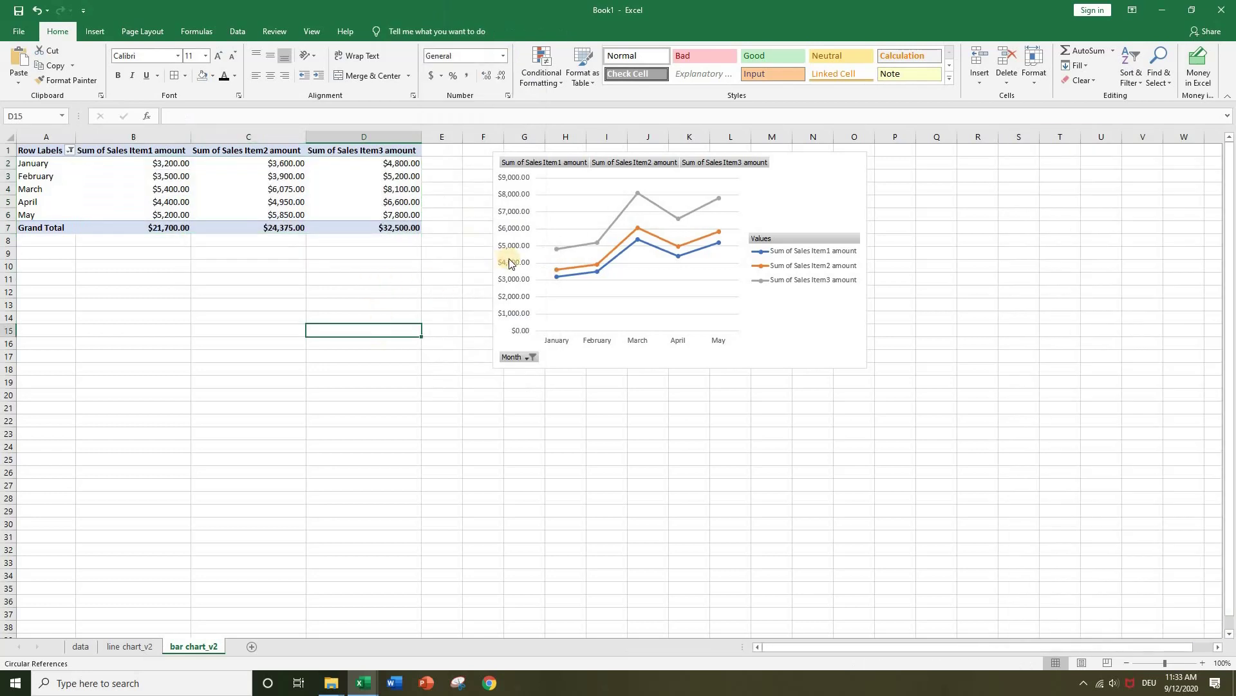
Step: Compare the column chart variants and change the bar chart_v2 line chart to a Stacked Column chart
click(817, 174)
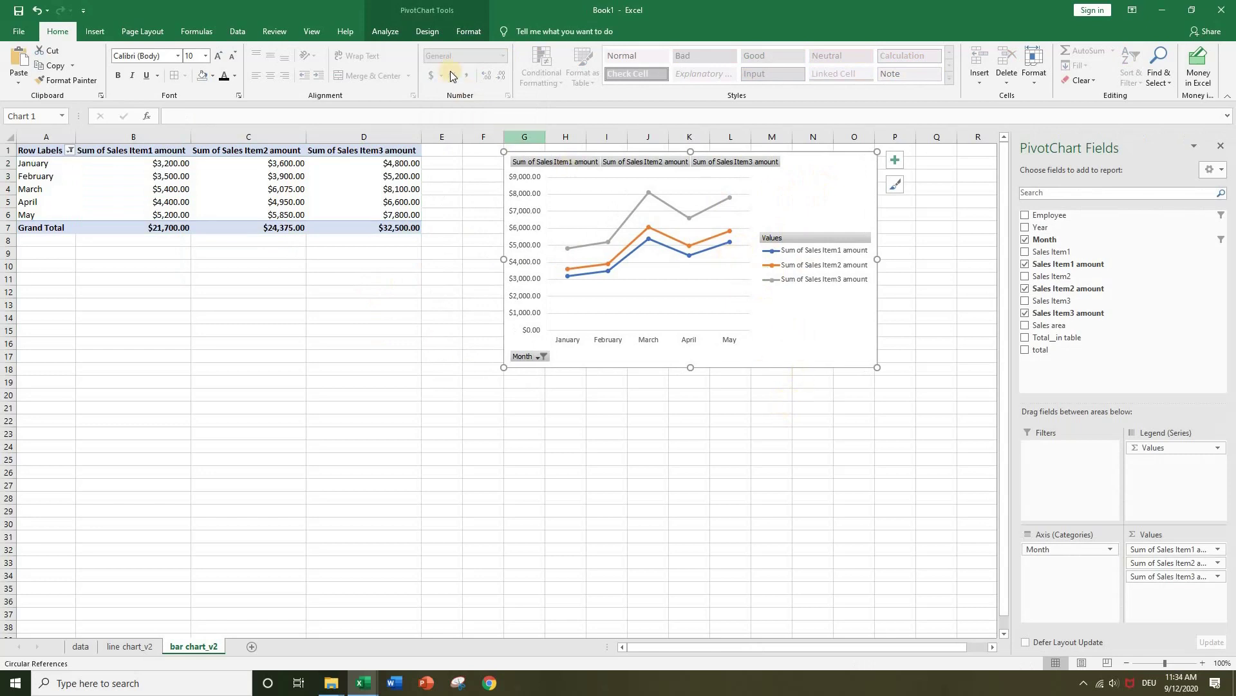
click(438, 30)
click(685, 60)
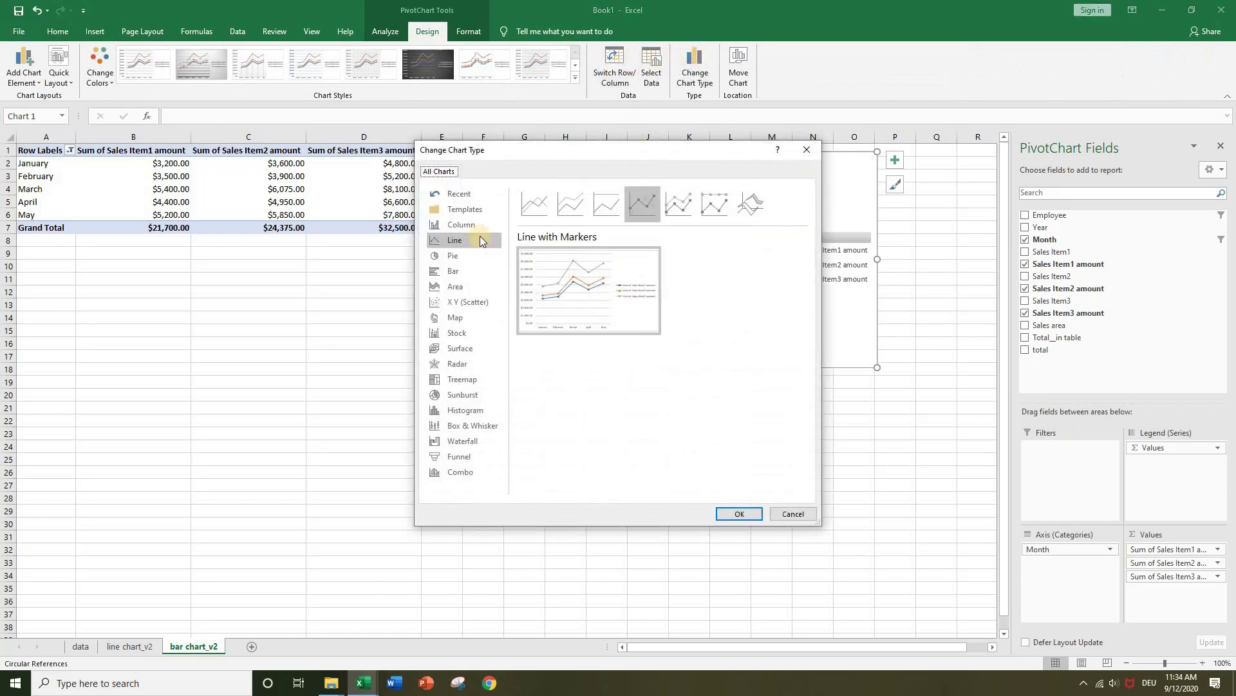
click(462, 226)
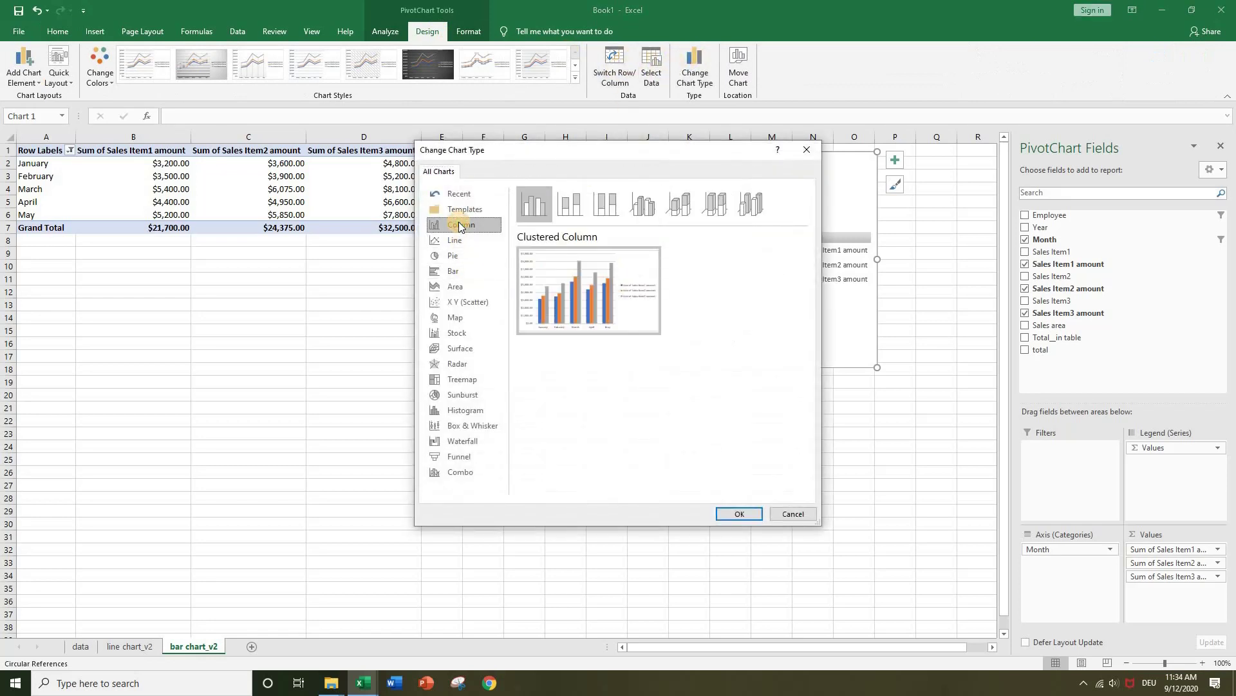
click(562, 206)
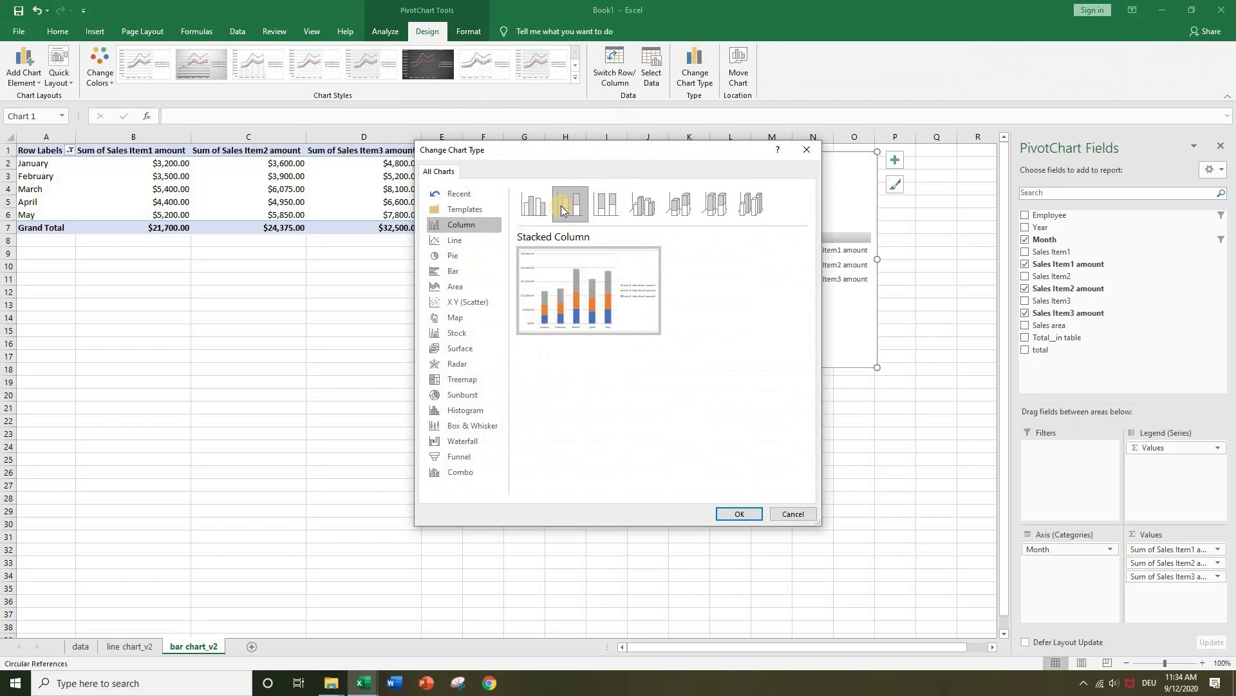
click(614, 203)
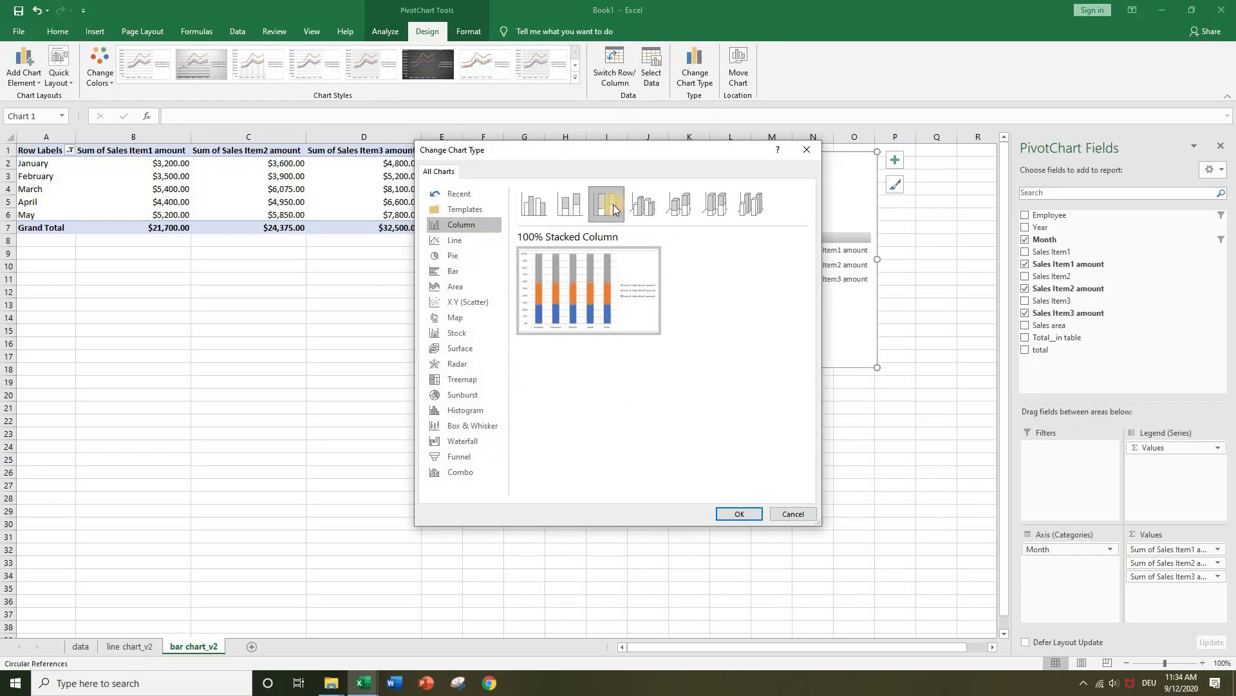
click(565, 206)
mouse_move(543, 296)
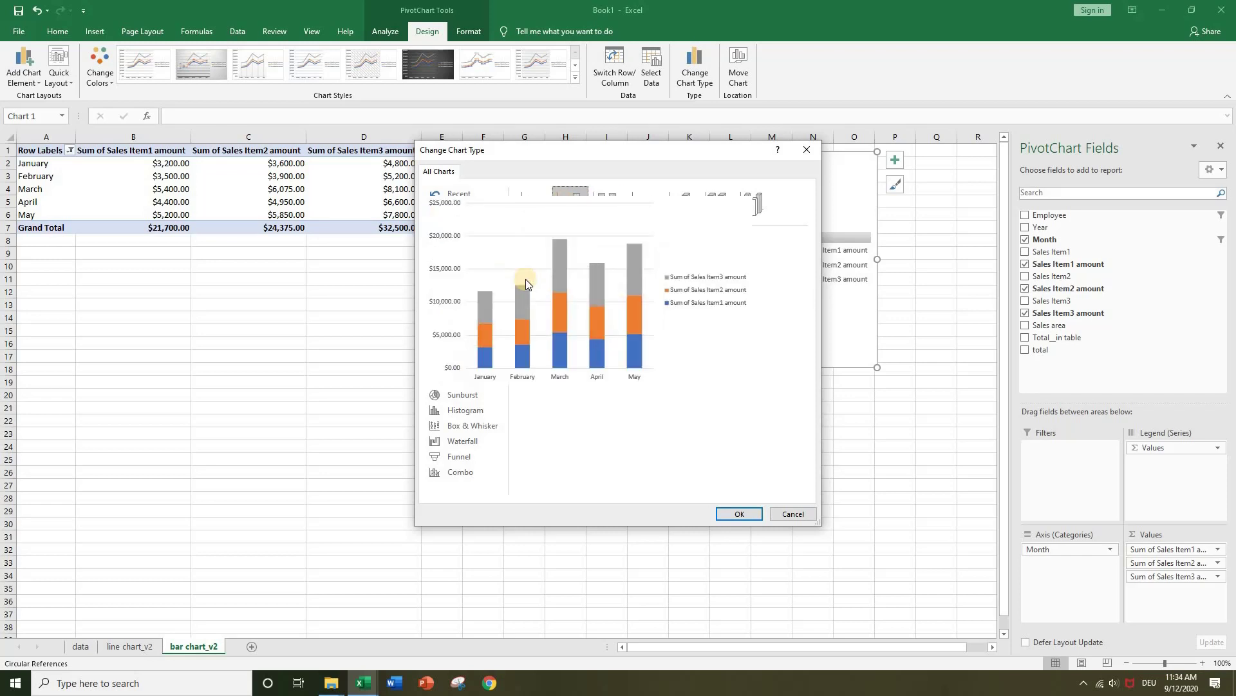
mouse_move(554, 260)
click(740, 514)
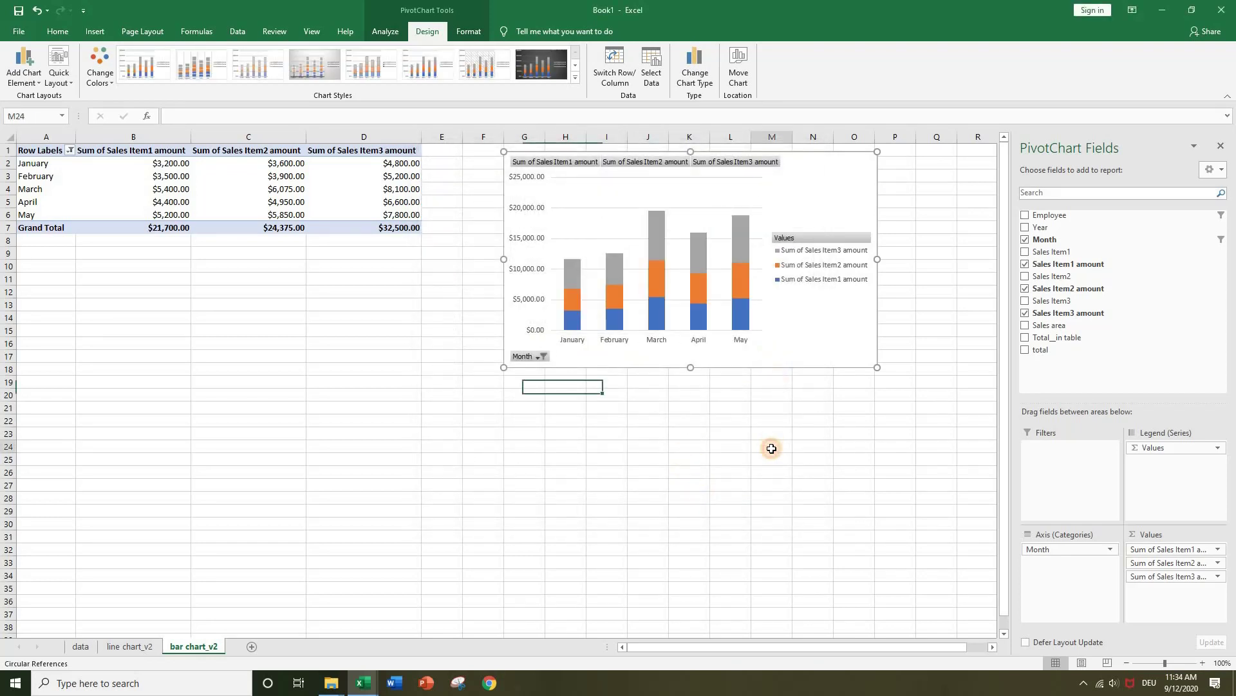
click(771, 448)
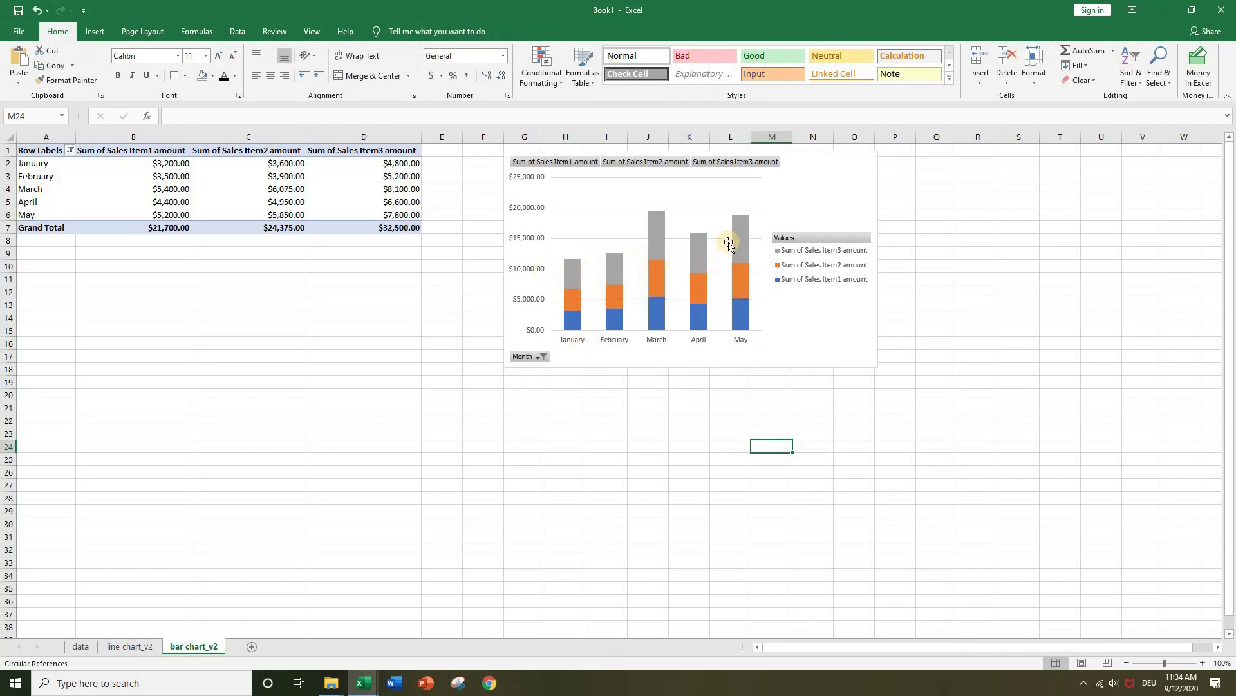
Step: Hide the value, axis and legend field buttons on the stacked column PivotChart
right_click(575, 162)
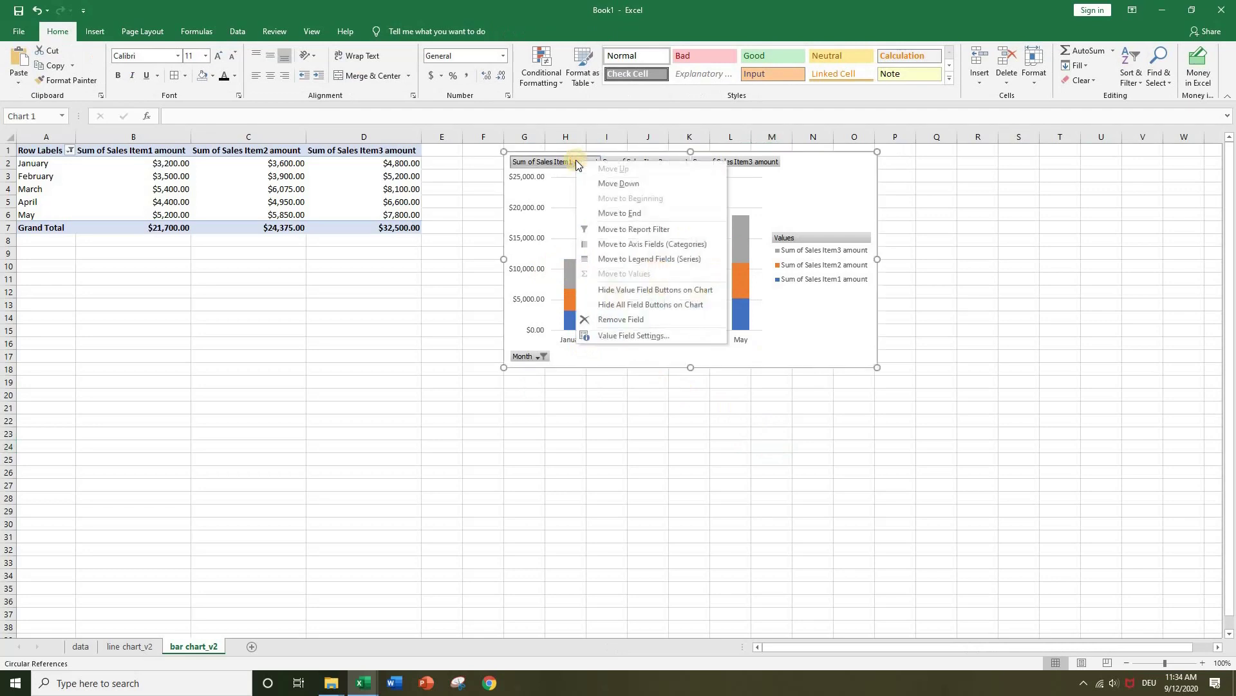
click(637, 289)
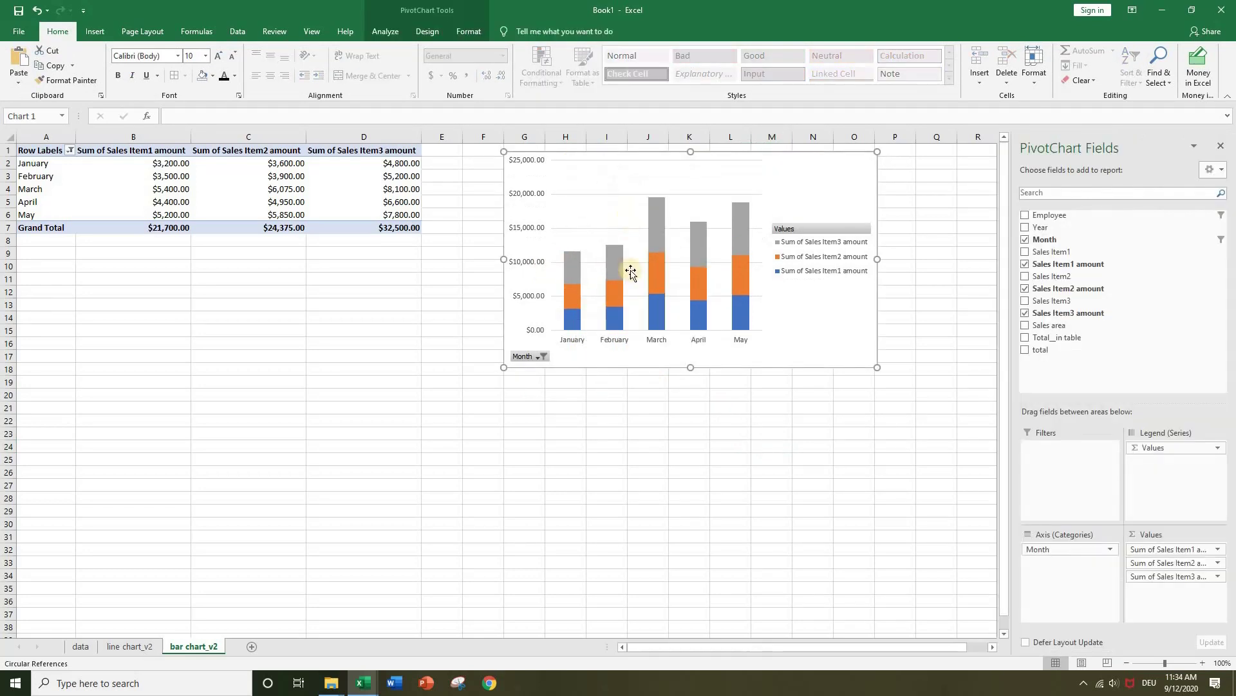
right_click(522, 356)
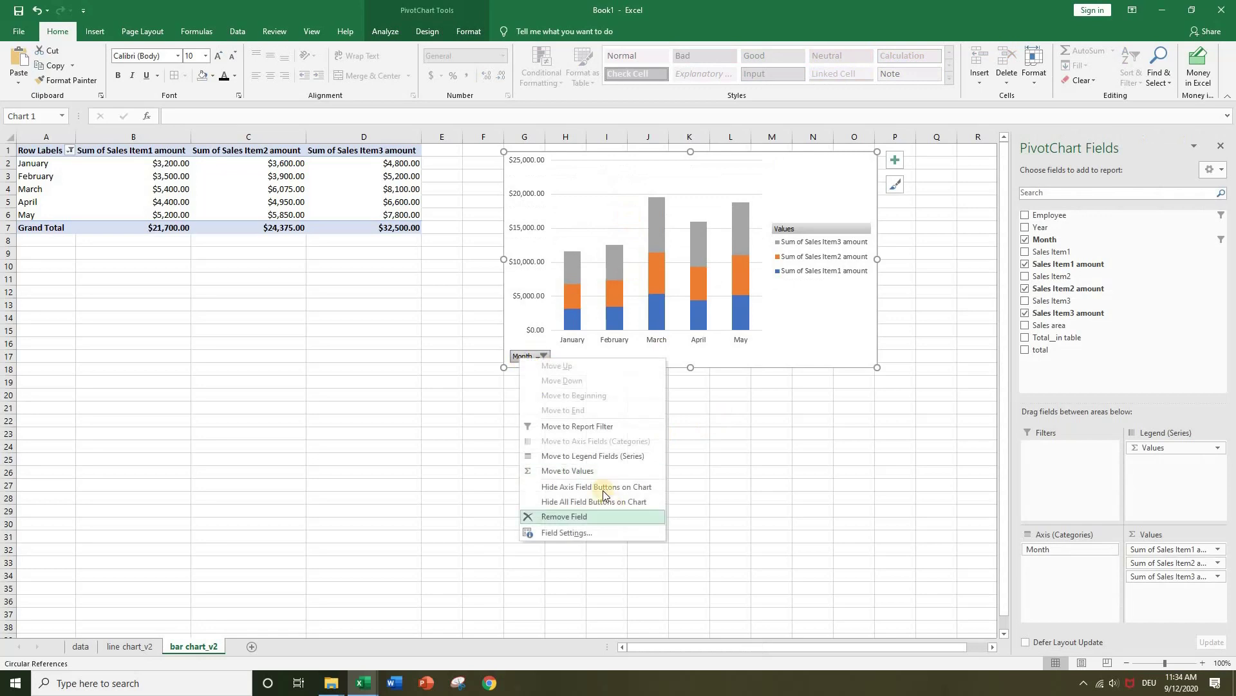
click(587, 490)
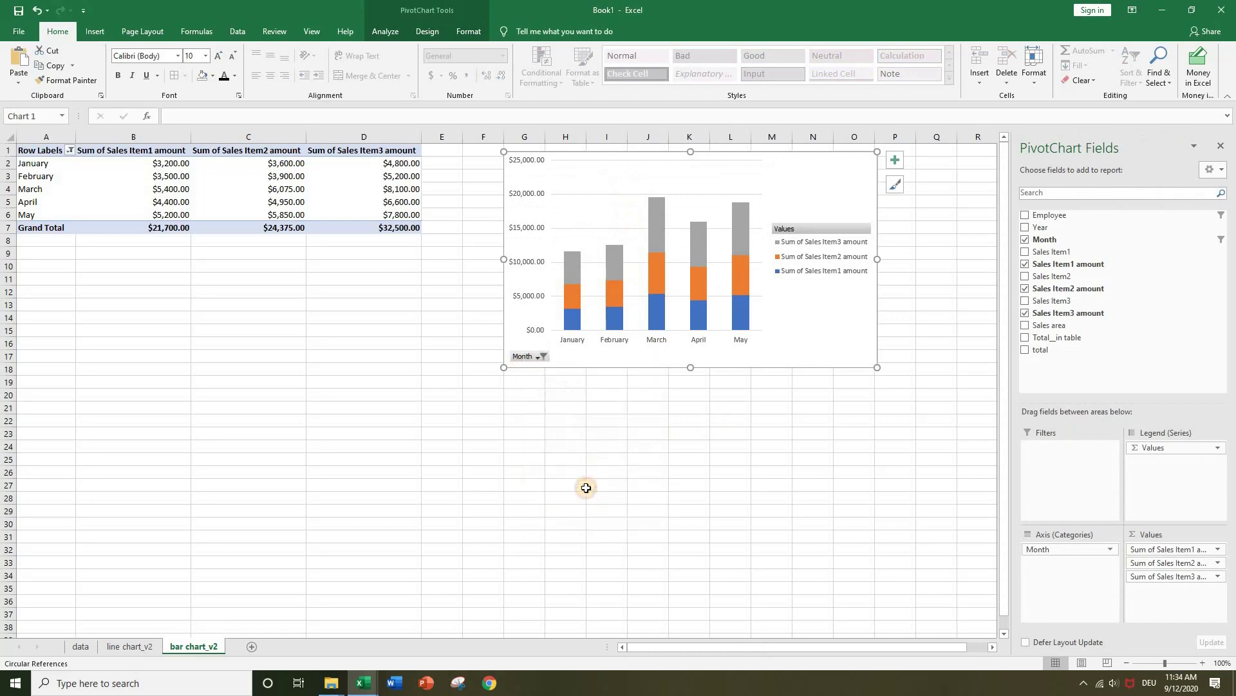
right_click(815, 239)
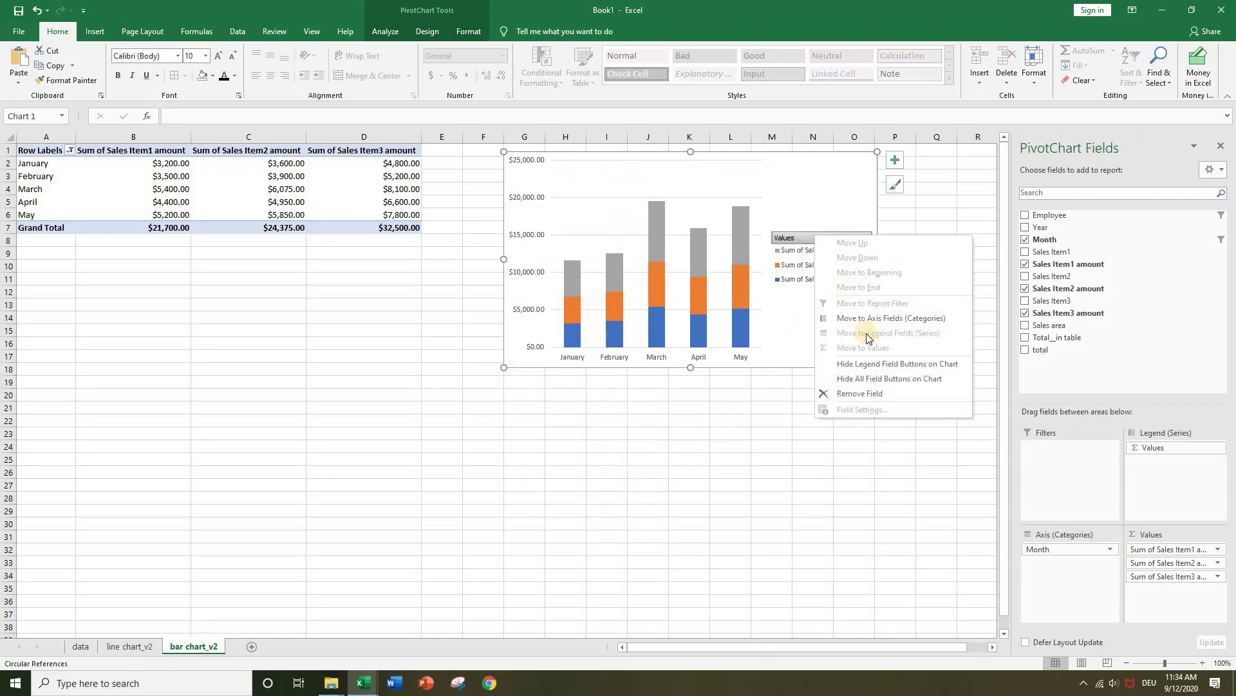
click(883, 362)
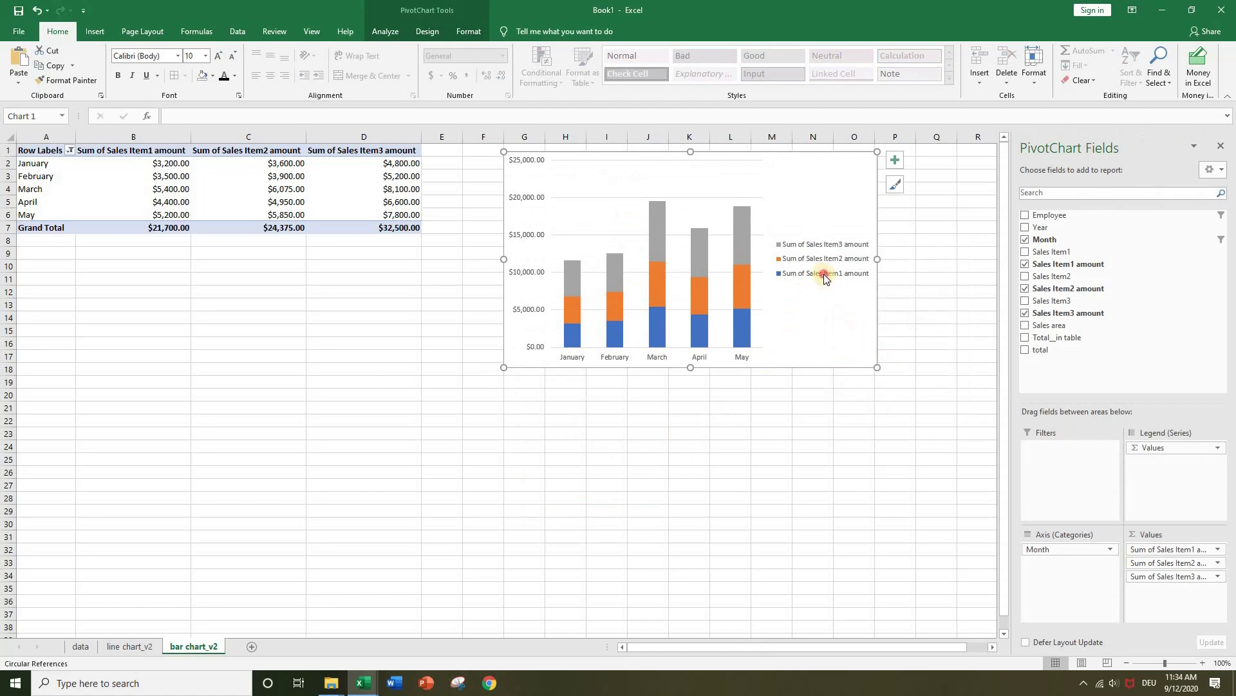
Step: Set the legend position of the stacked column chart to Bottom
right_click(847, 275)
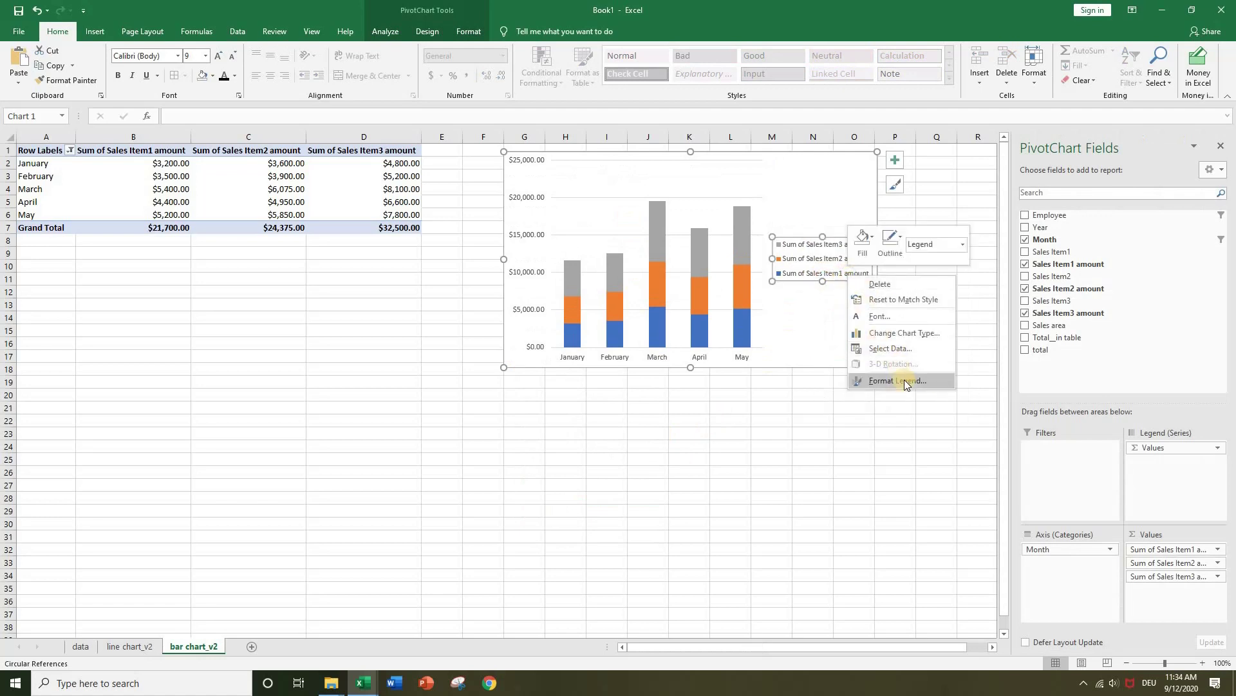
key(Escape)
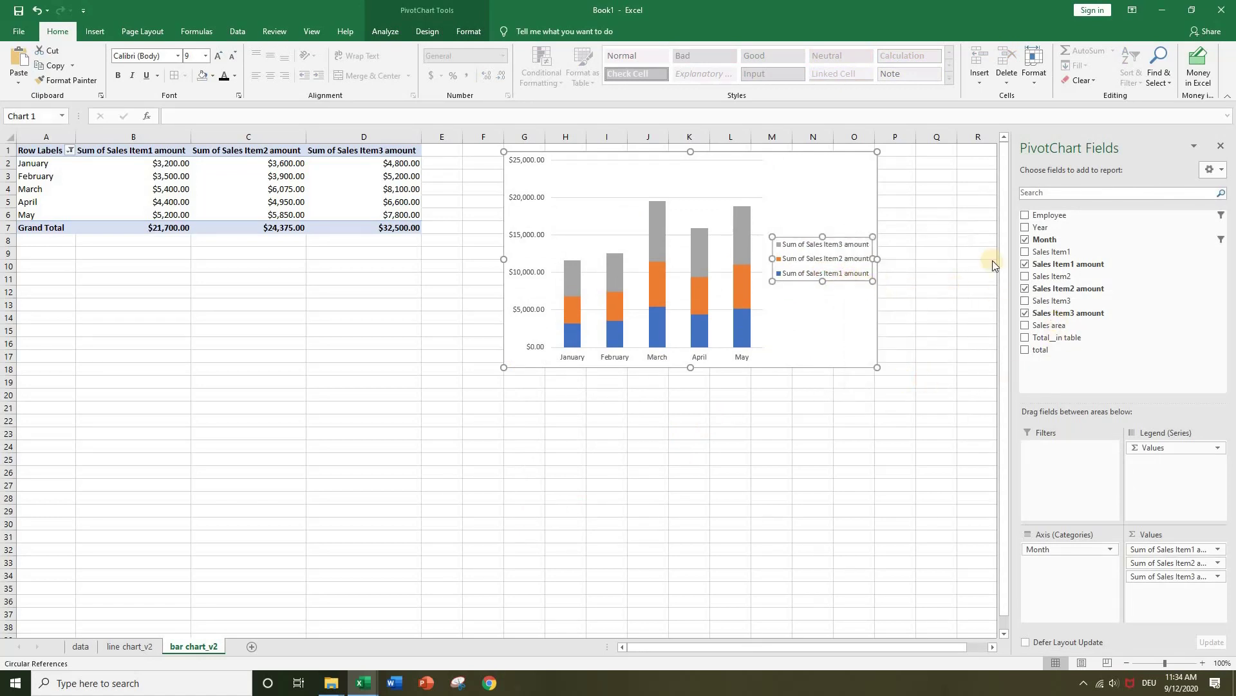
click(1221, 145)
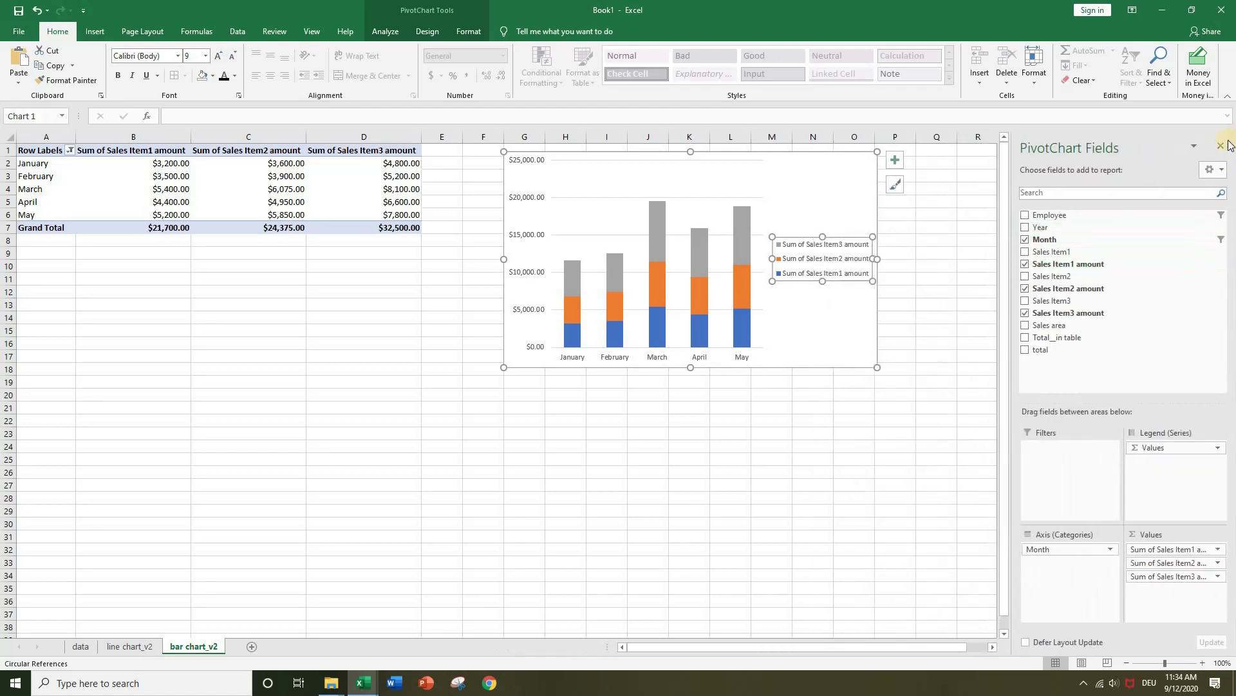
click(1222, 147)
right_click(836, 271)
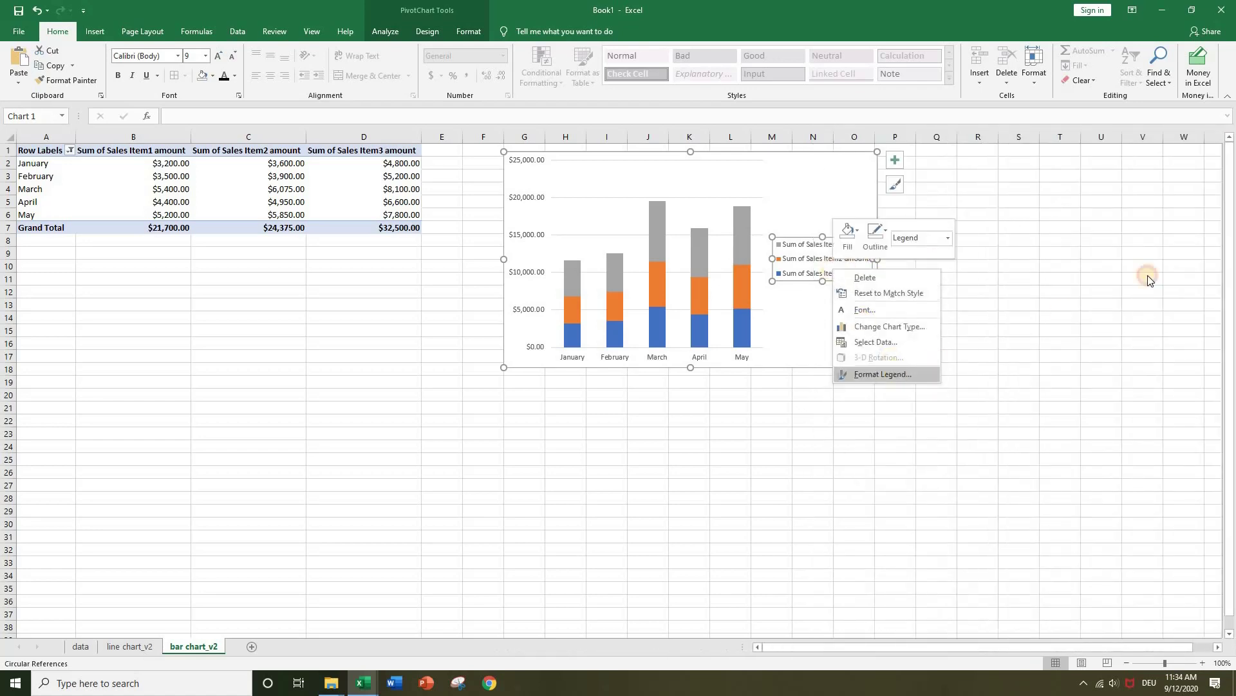
click(1103, 308)
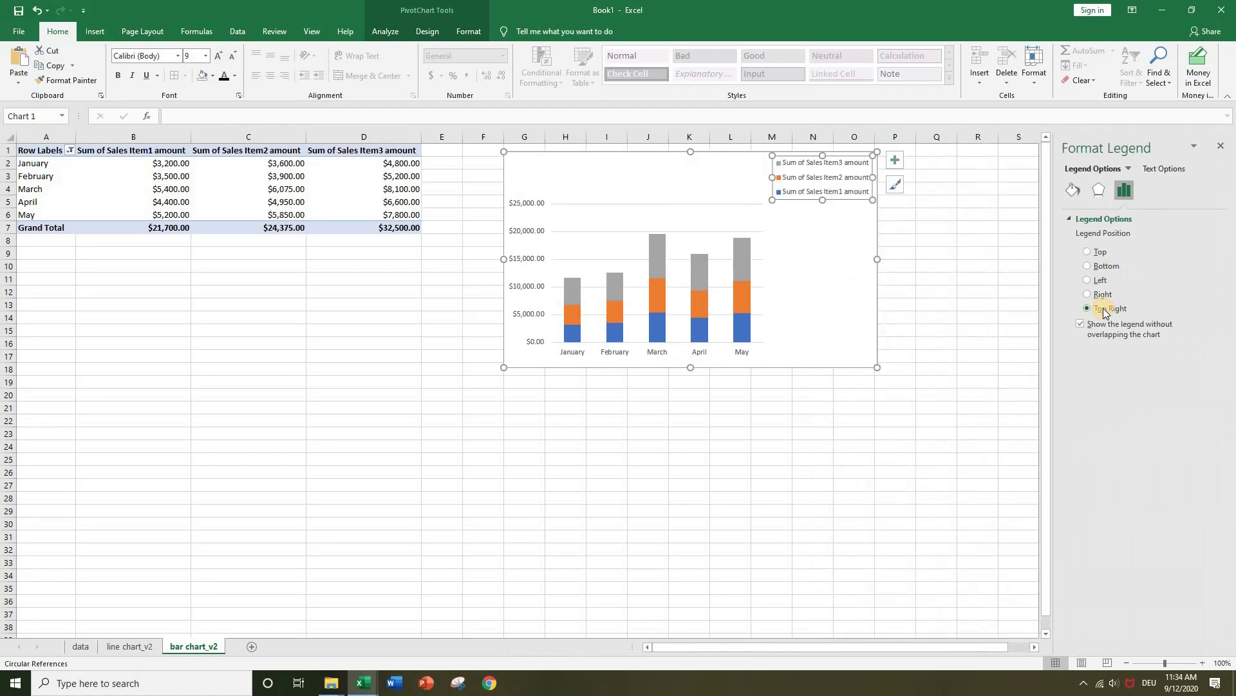
click(1098, 266)
click(964, 370)
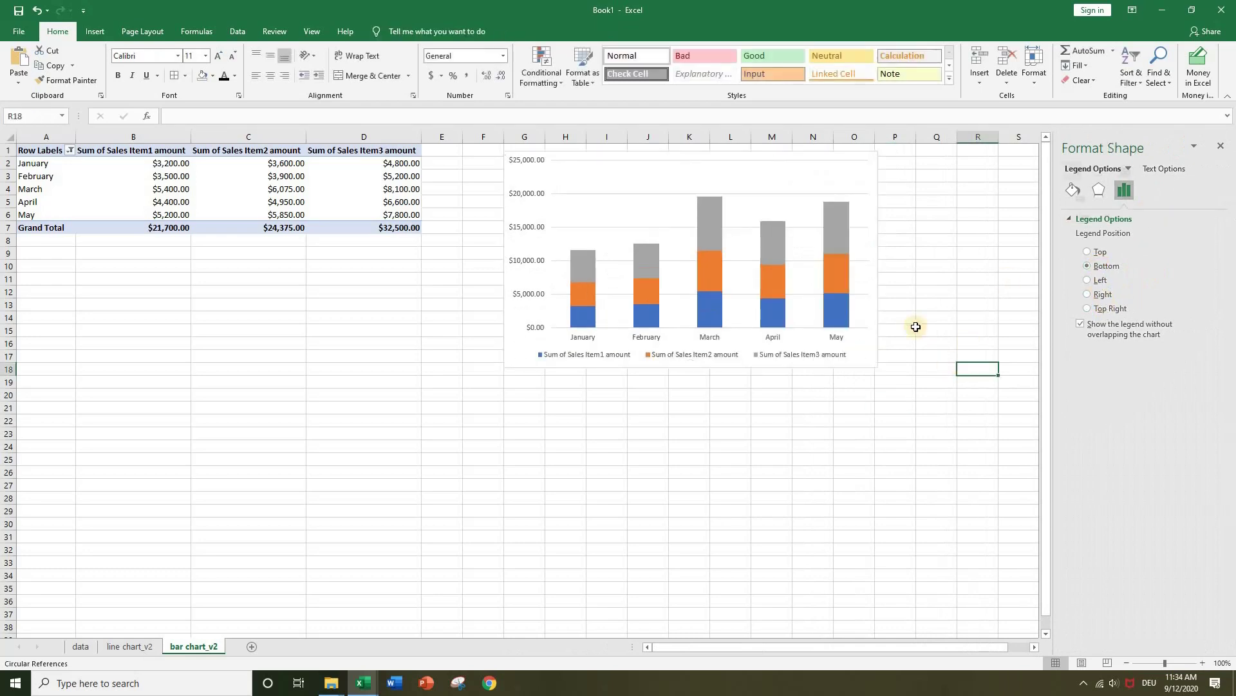
Step: Copy the stacked column chart from bar chart_v2 to the data sheet and place it below the line chart
click(863, 164)
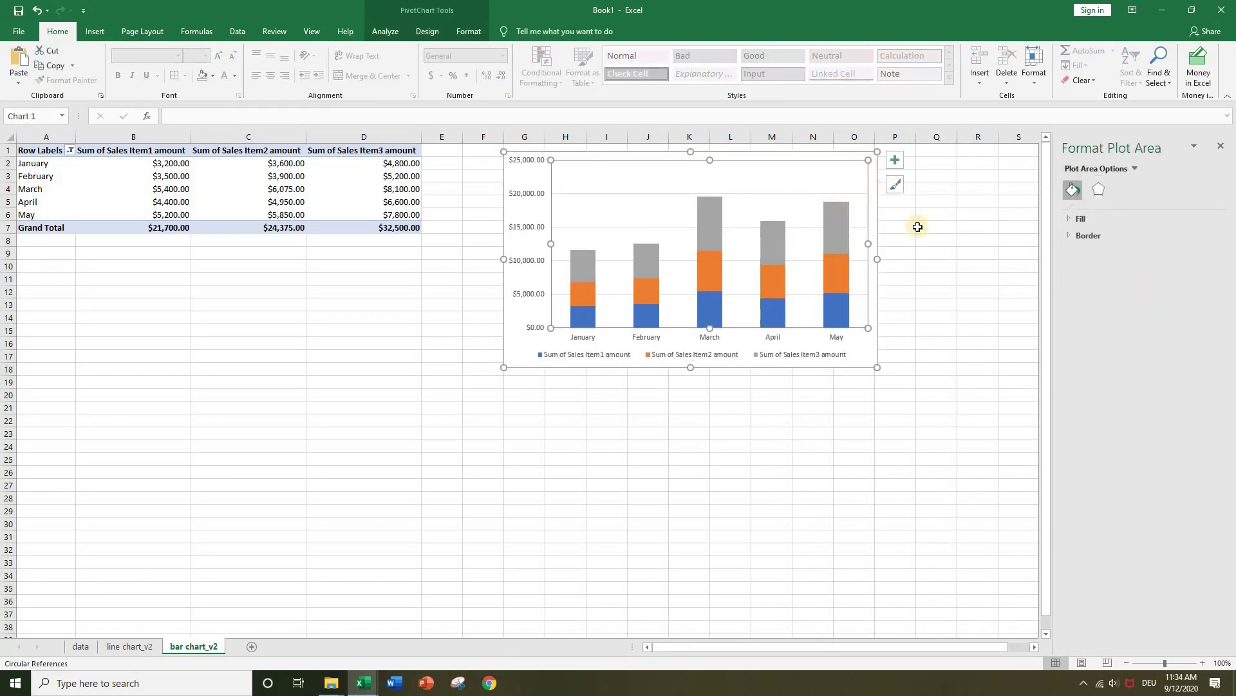
click(879, 212)
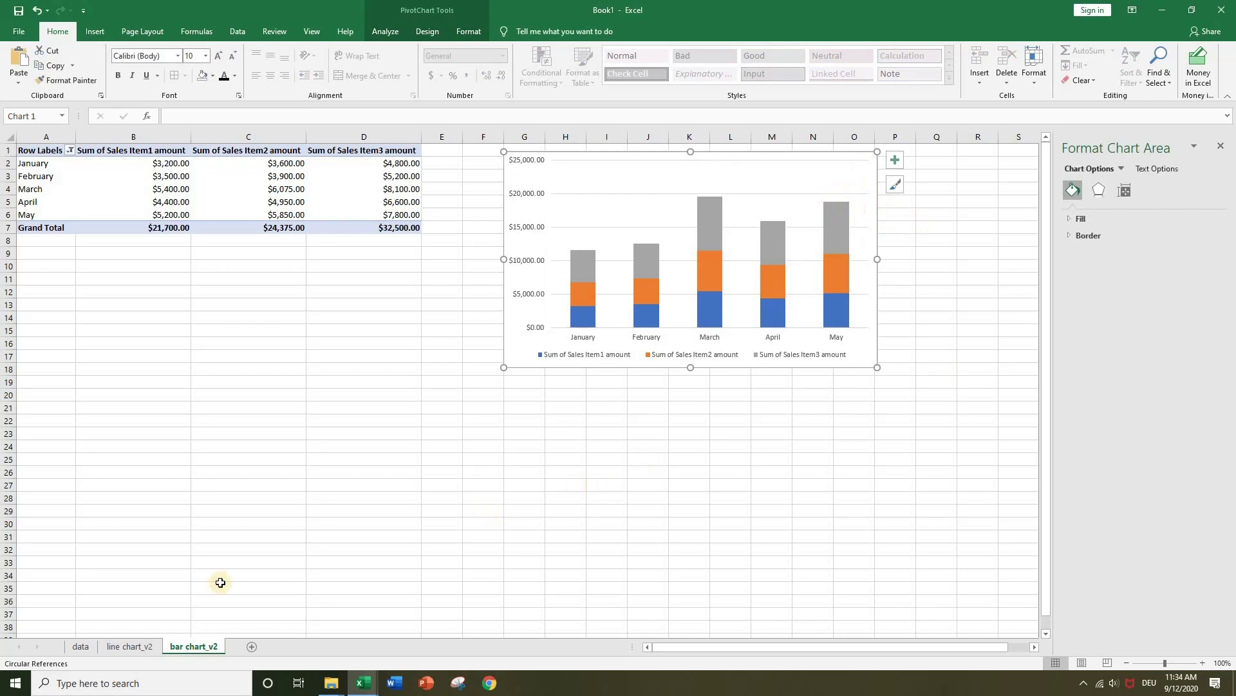
click(94, 653)
click(767, 511)
key(ctrl+v)
drag(837, 523, 764, 378)
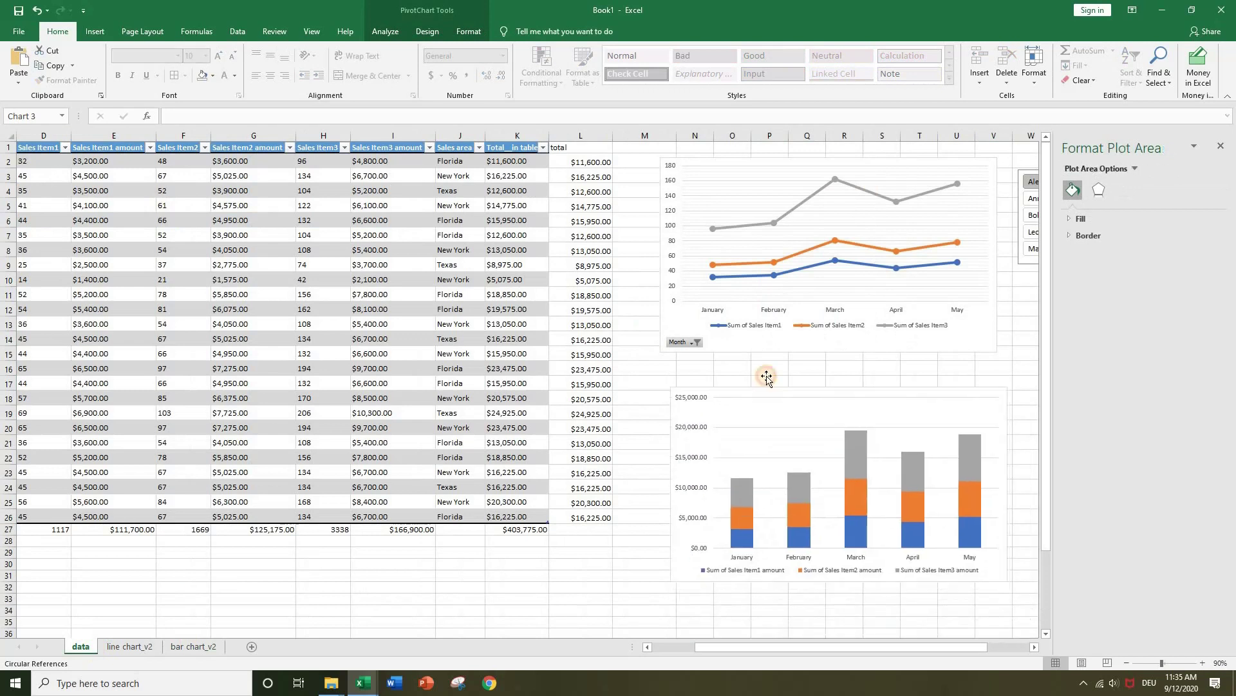
click(1223, 155)
click(1068, 514)
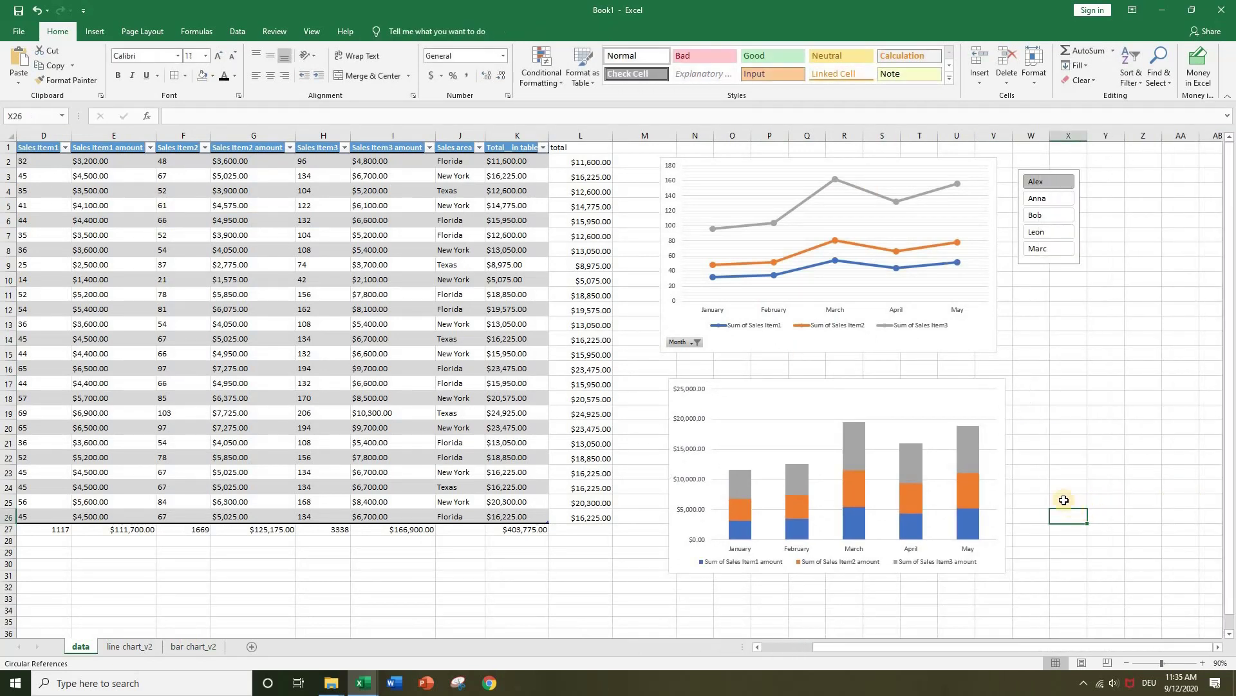
Step: Apply the chart style with a hatched plot area to the copied column chart and align it directly under the line chart
click(993, 385)
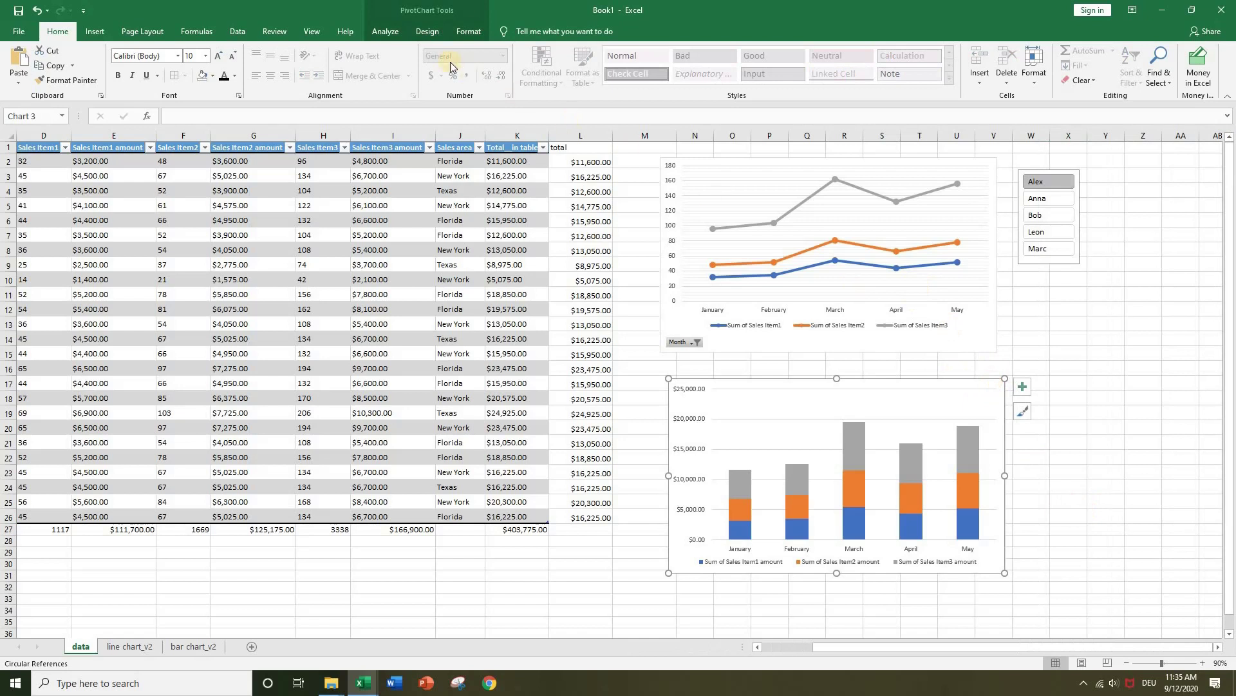
click(429, 34)
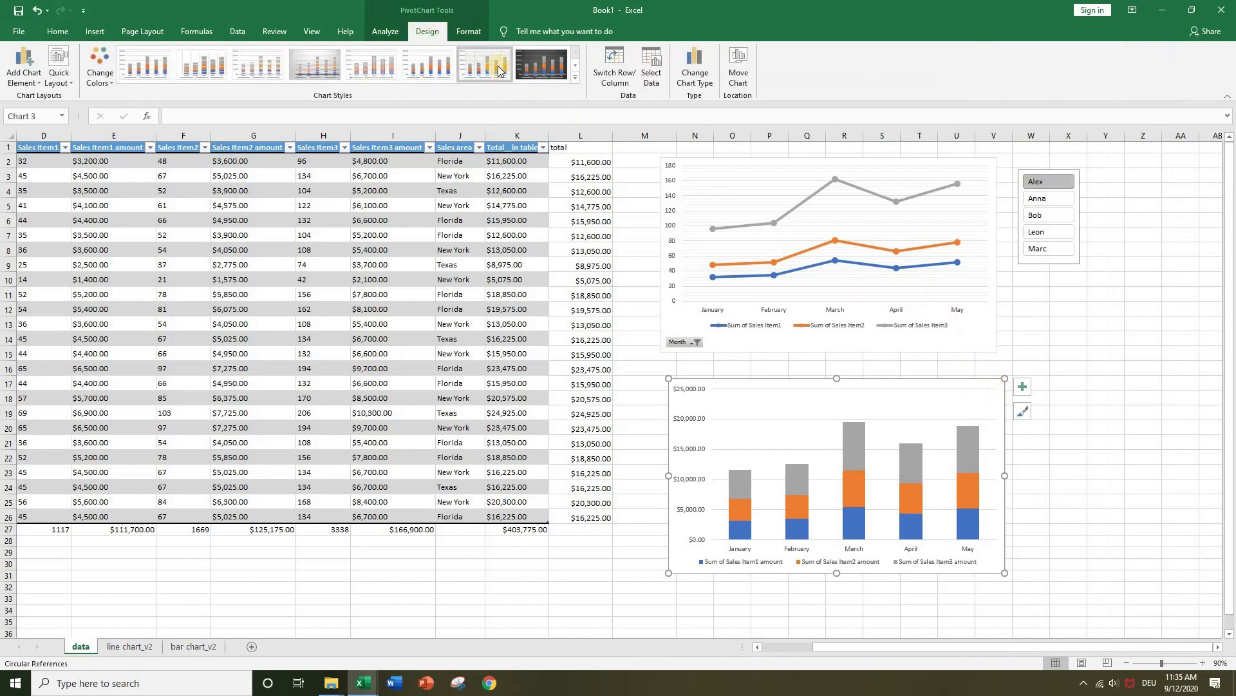
click(1107, 413)
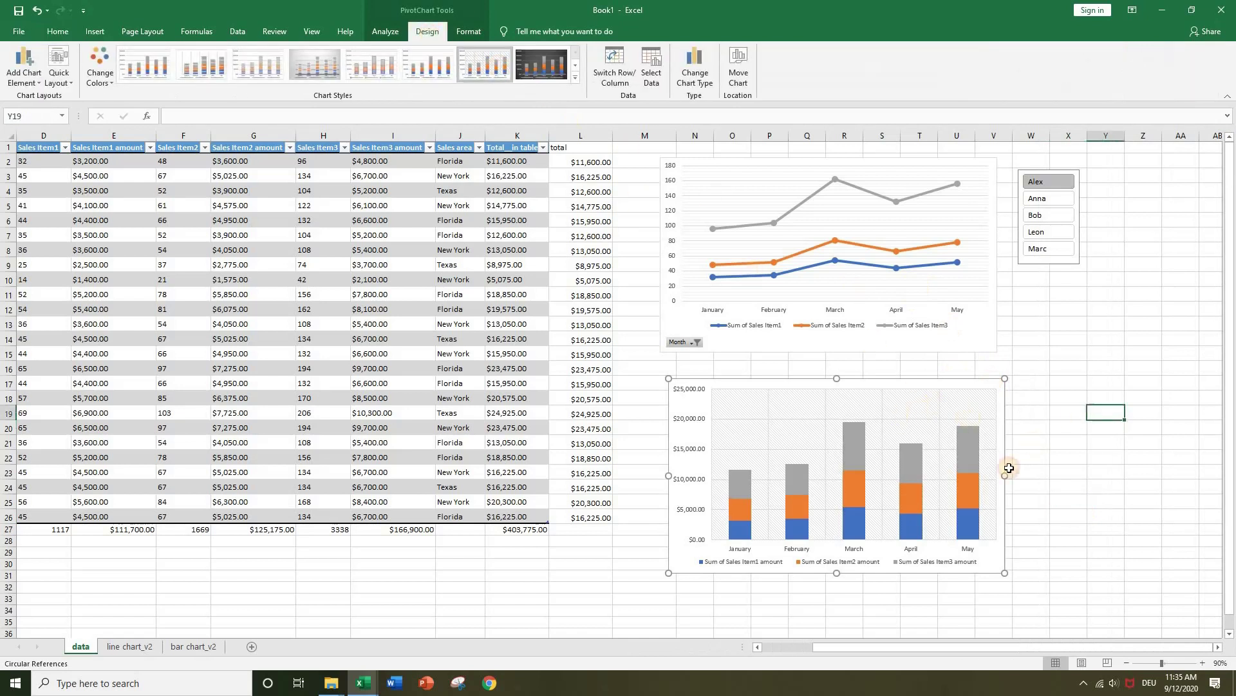
drag(1000, 569, 991, 551)
Step: Move the Employee slicer down so it sits beside both charts, and filter the charts by different employees
drag(1079, 264, 1085, 378)
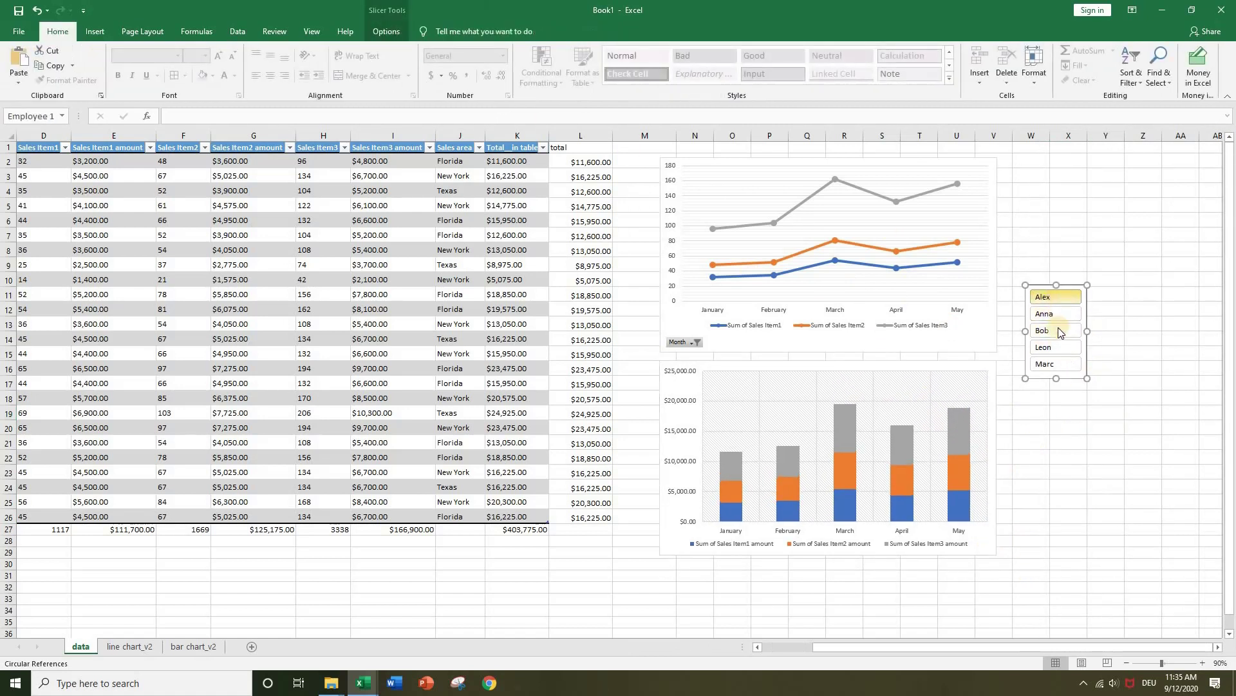
click(1057, 351)
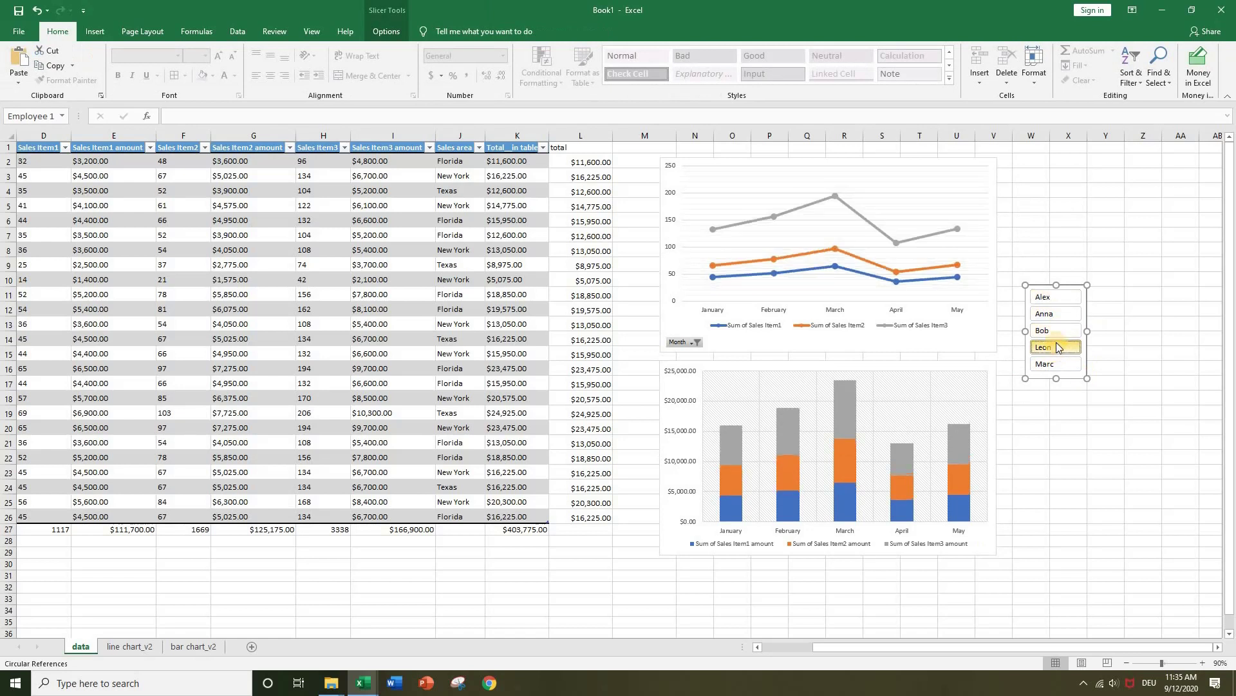
click(1055, 331)
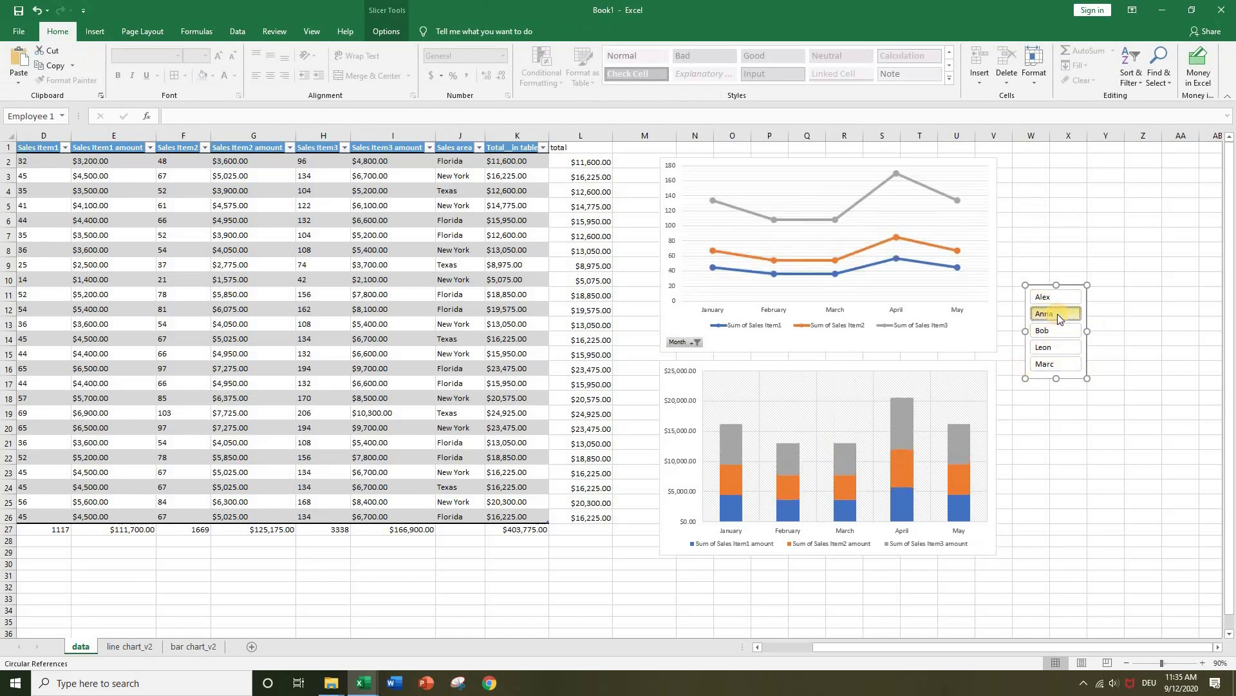
Step: Extend the Employee slicer selection one employee at a time until all five employees are included in both charts
click(1062, 362)
ctrl+click(1057, 347)
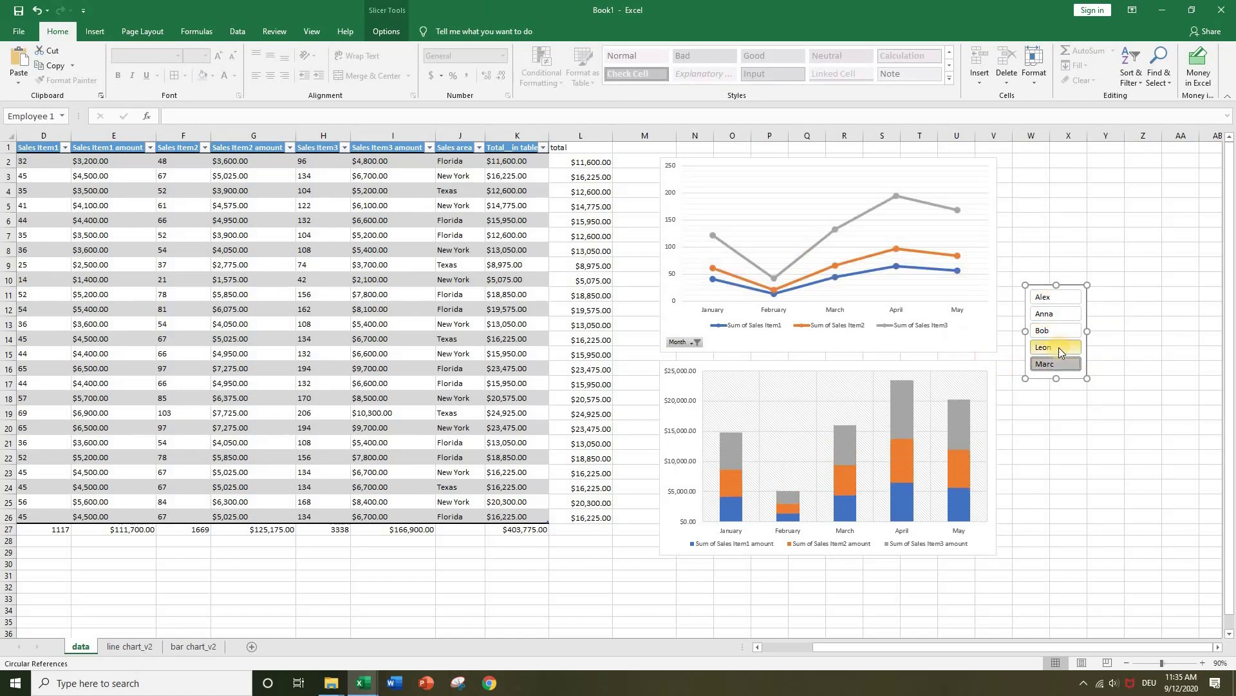
ctrl+click(1065, 329)
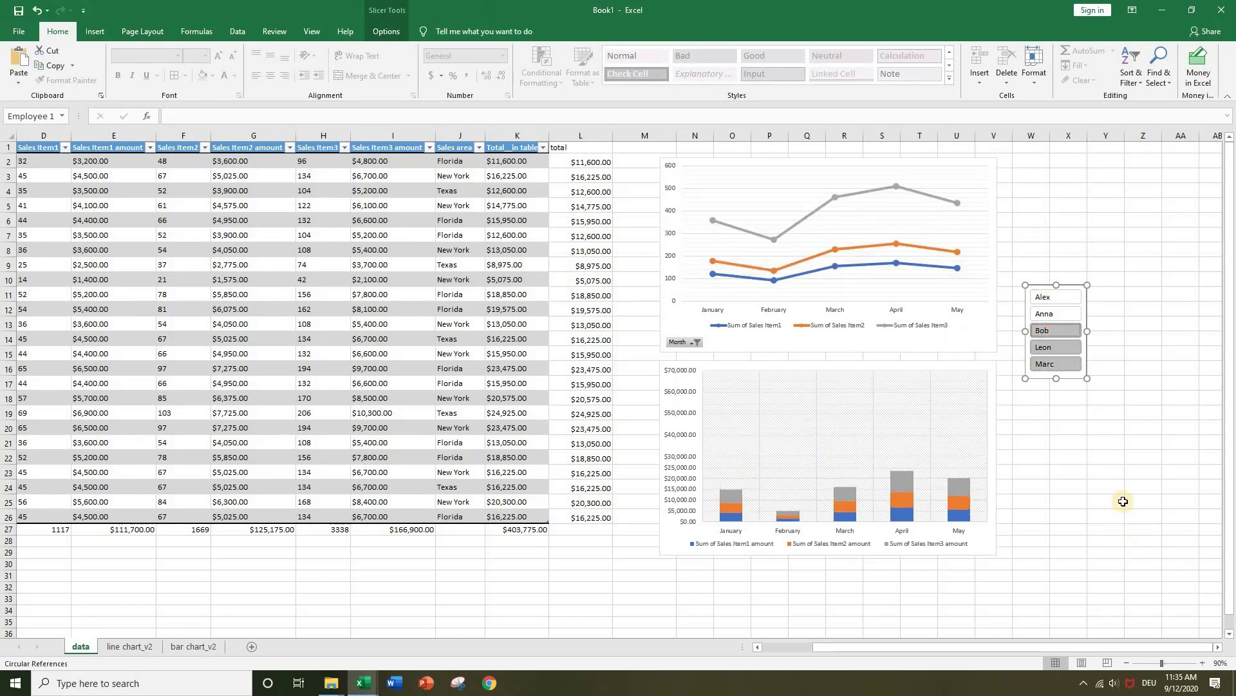
ctrl+click(1055, 313)
ctrl+click(1054, 301)
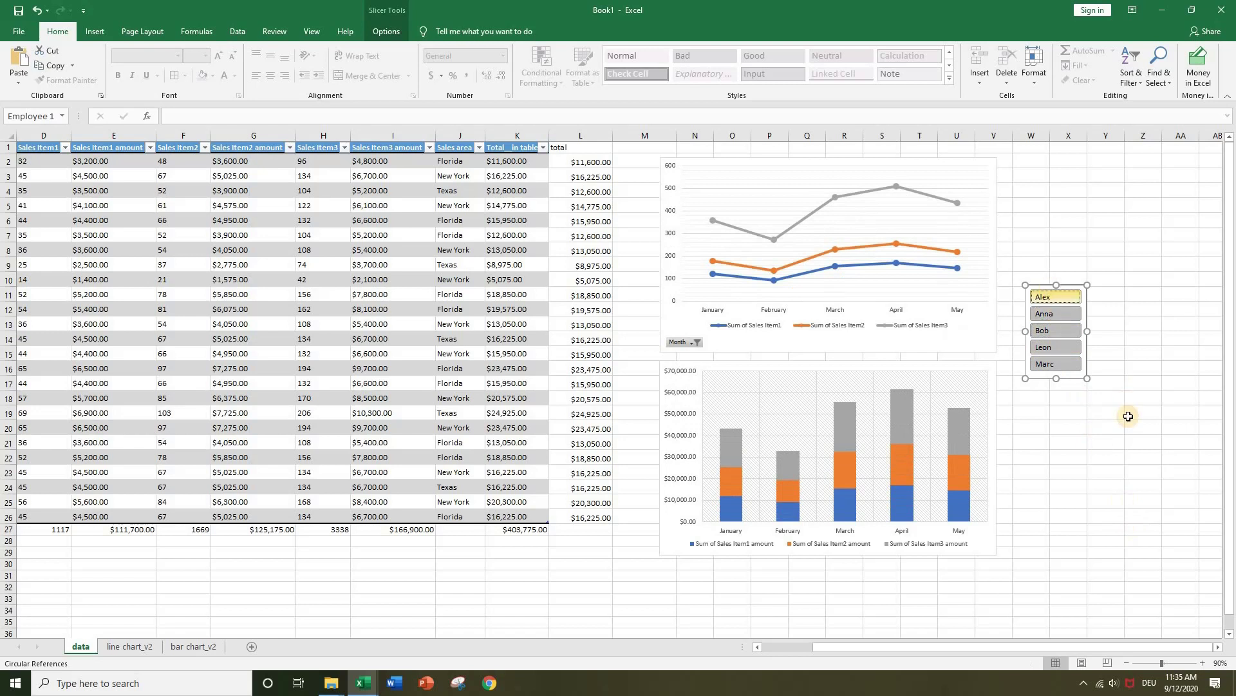
click(1076, 474)
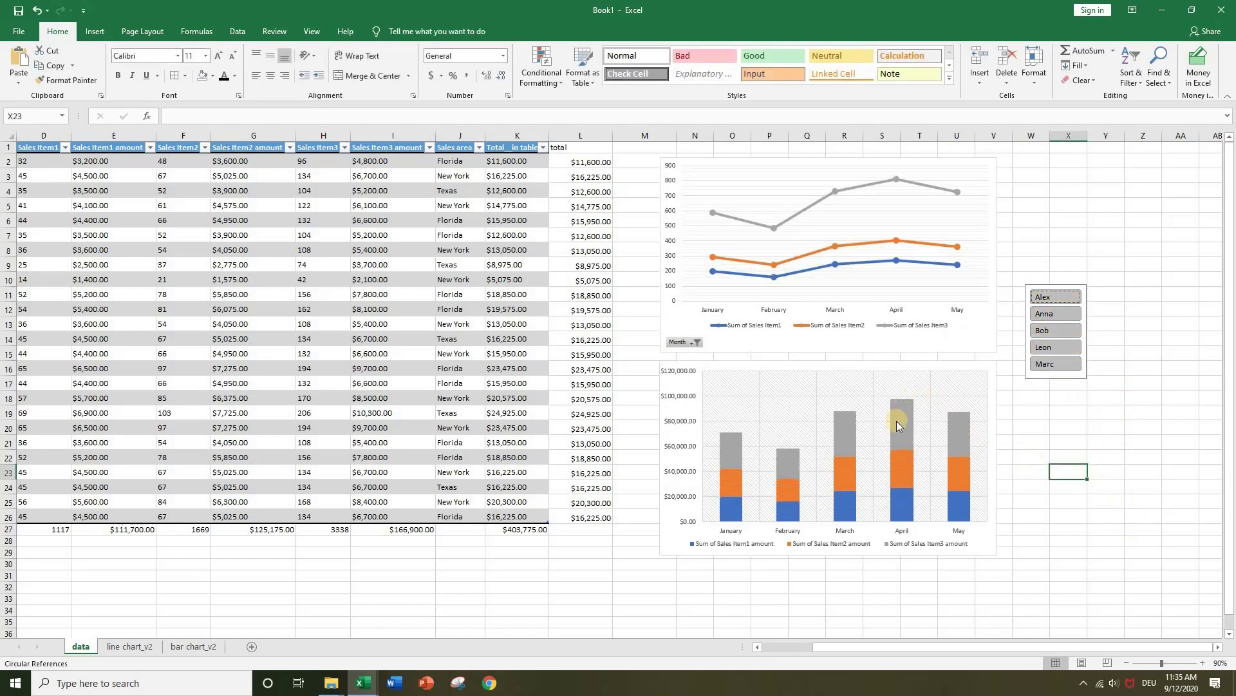
mouse_move(892, 404)
Step: Add a new worksheet, name it dashboard, and move it in front of the data sheet
click(253, 646)
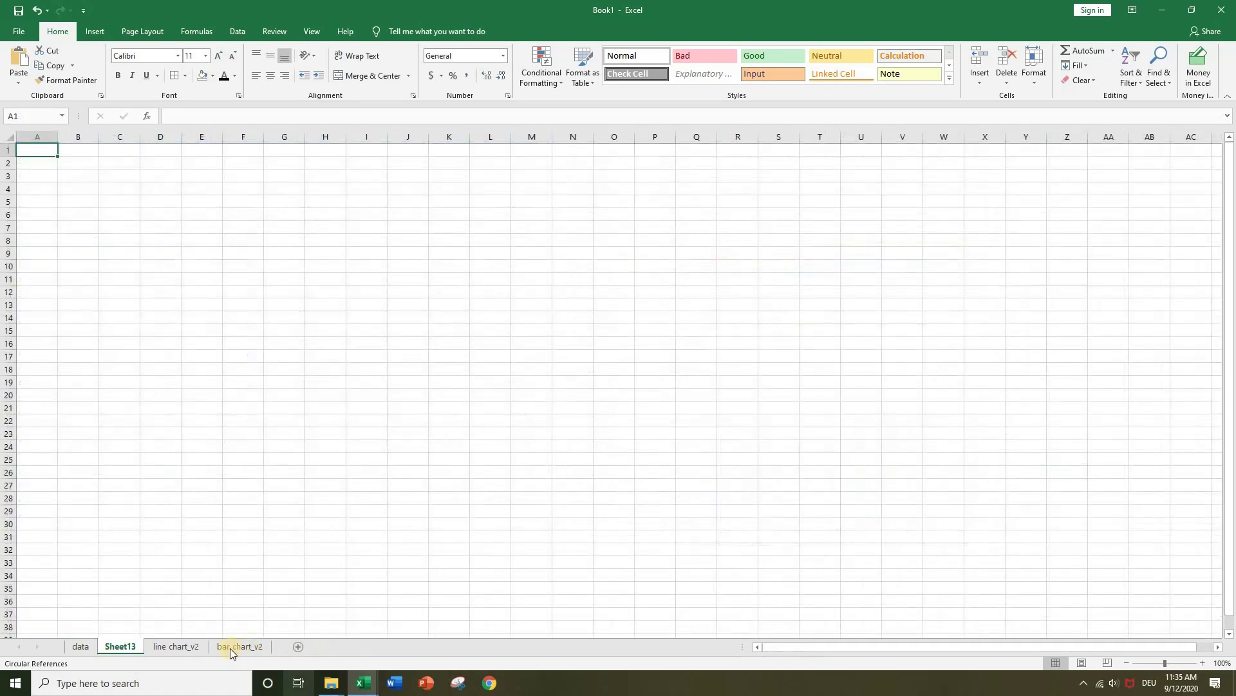
right_click(121, 646)
click(161, 529)
text(dashboard)
key(Return)
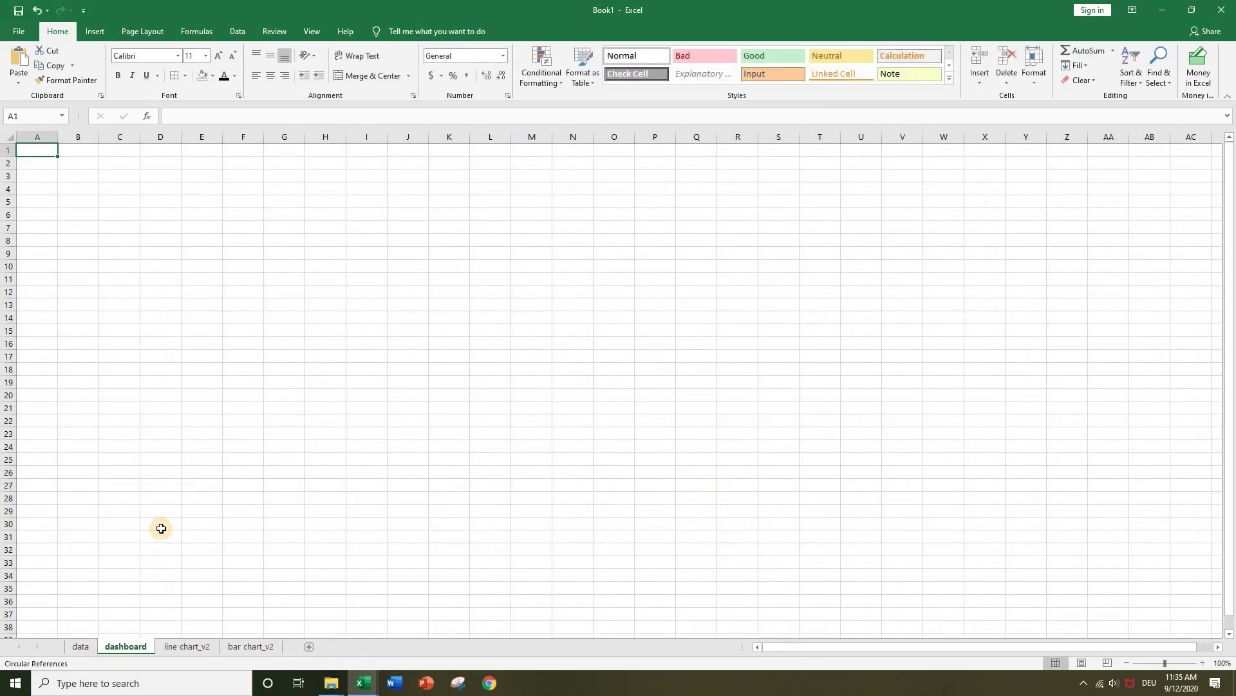
drag(69, 649, 68, 647)
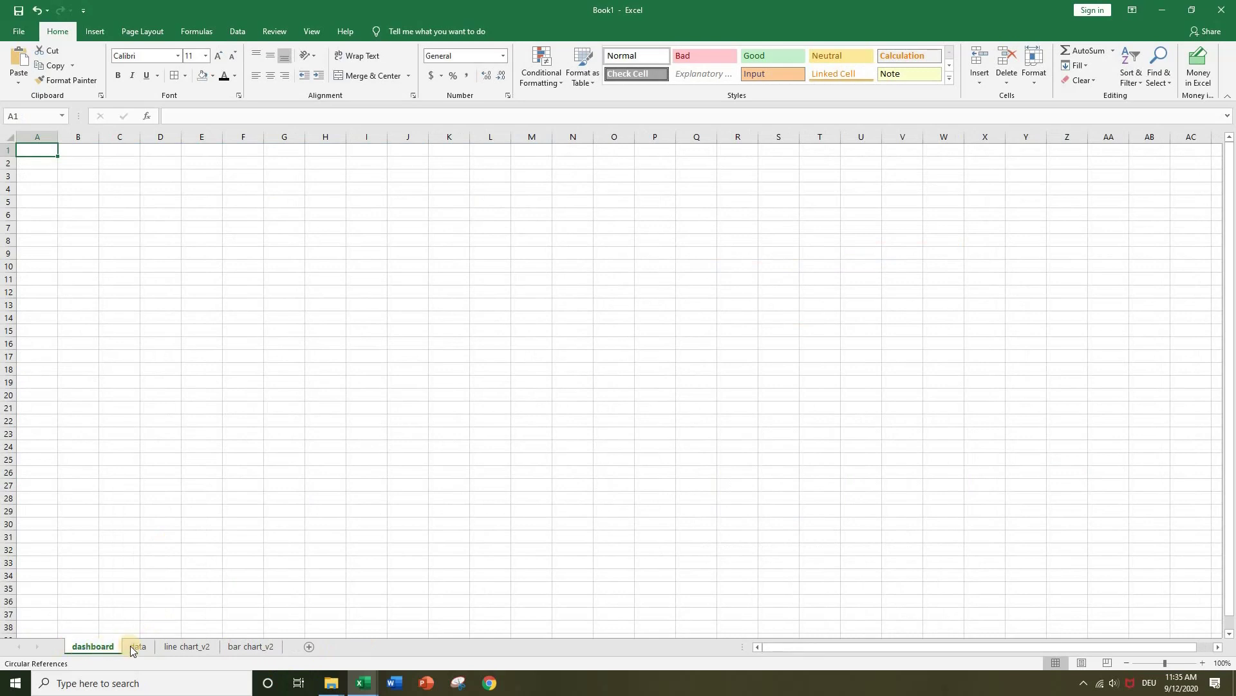
Step: Copy the line chart, the stacked column chart and the Employee slicer together from the data sheet to the dashboard sheet
click(138, 646)
click(994, 191)
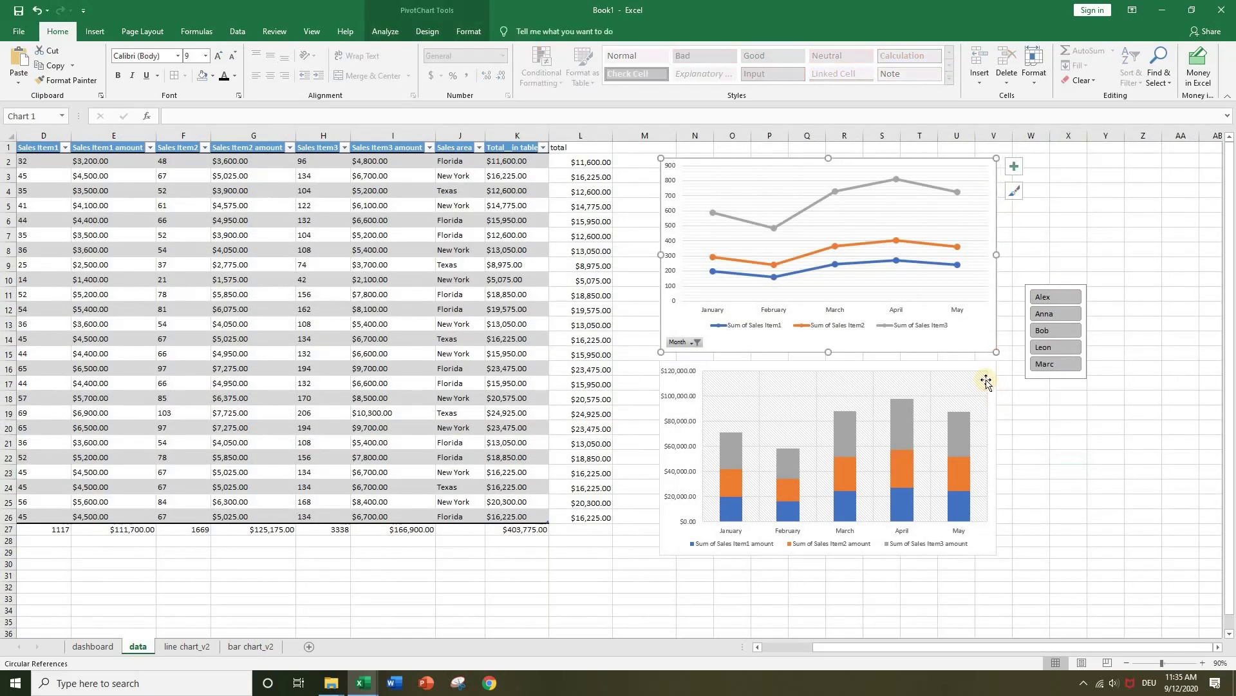
ctrl+click(985, 381)
ctrl+click(1075, 290)
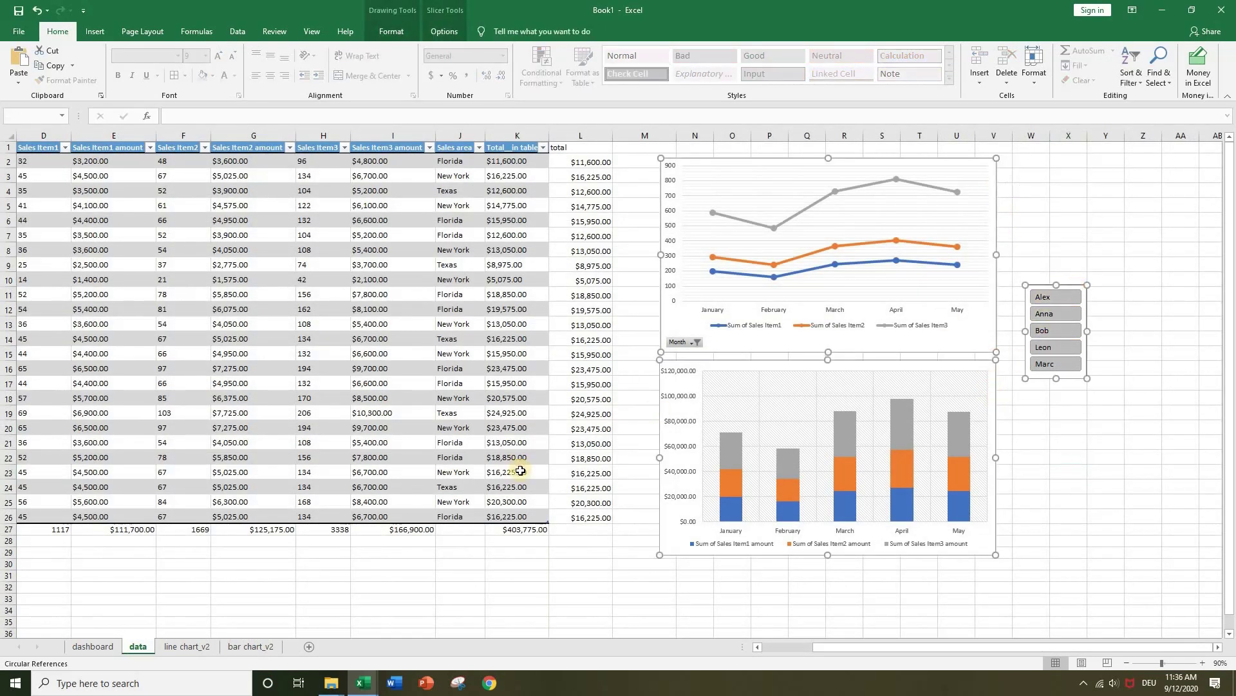
key(ctrl+c)
key(ctrl+Page_Up)
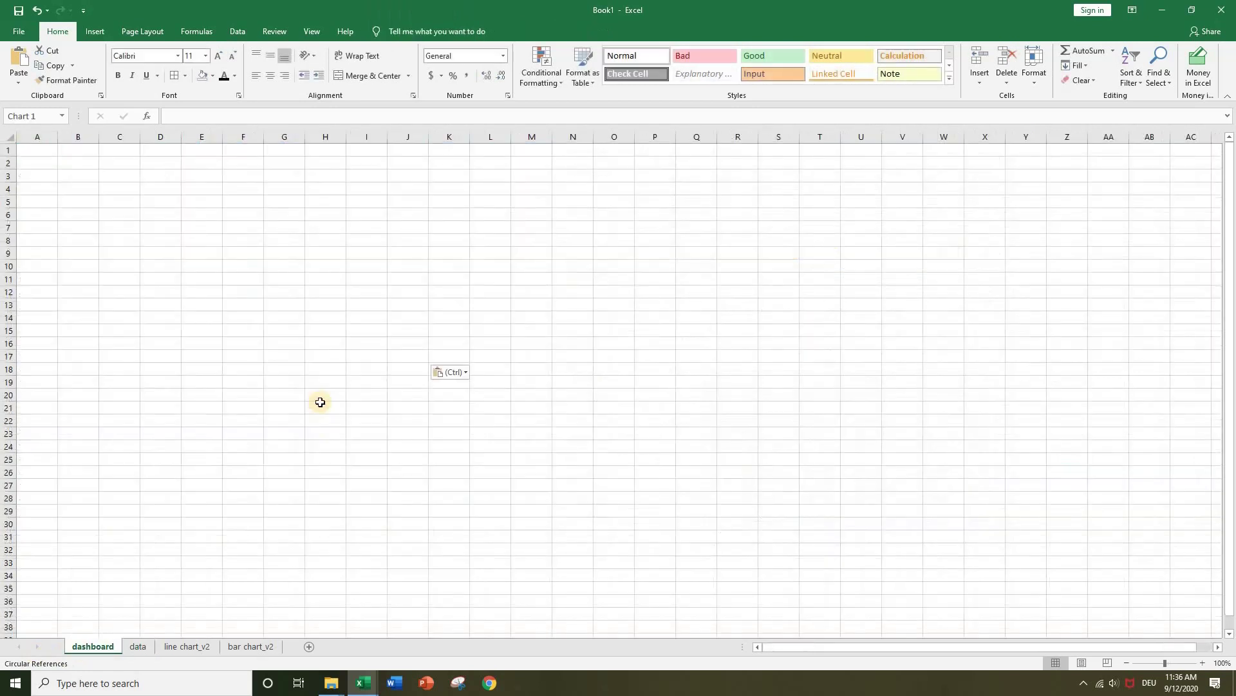
key(ctrl+v)
click(392, 447)
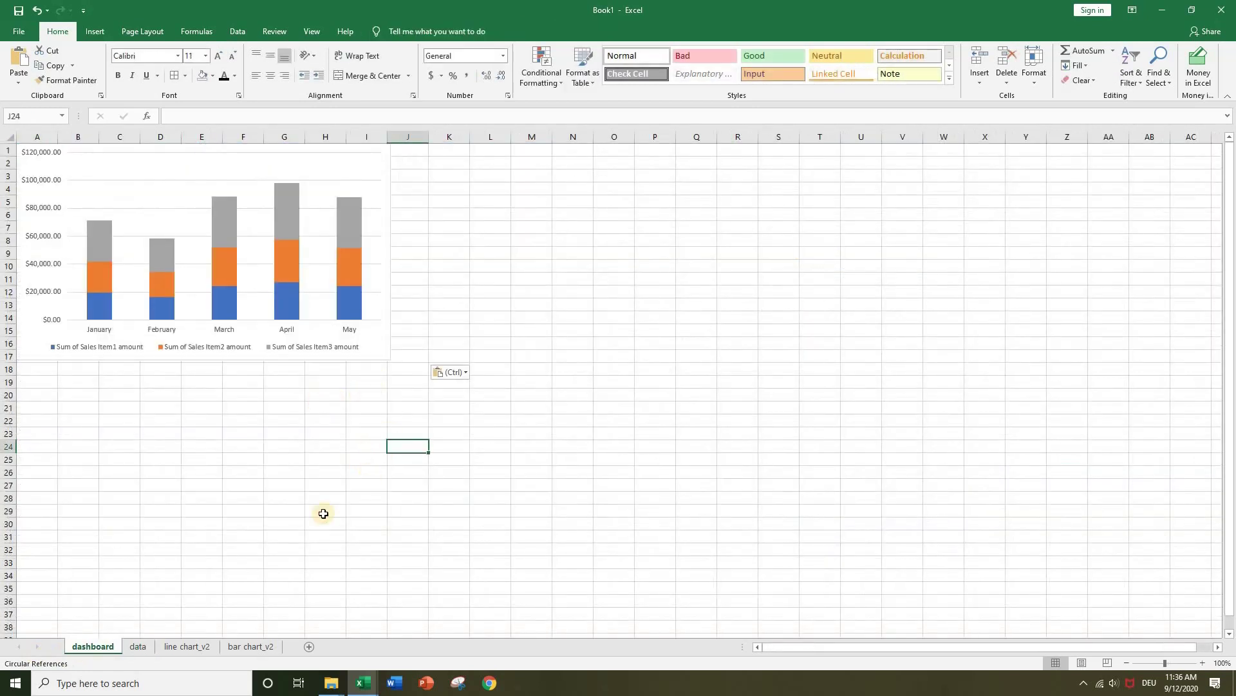
Step: Copy the line chart on its own from the data sheet and paste it on the dashboard sheet
key(ctrl+Page_Down)
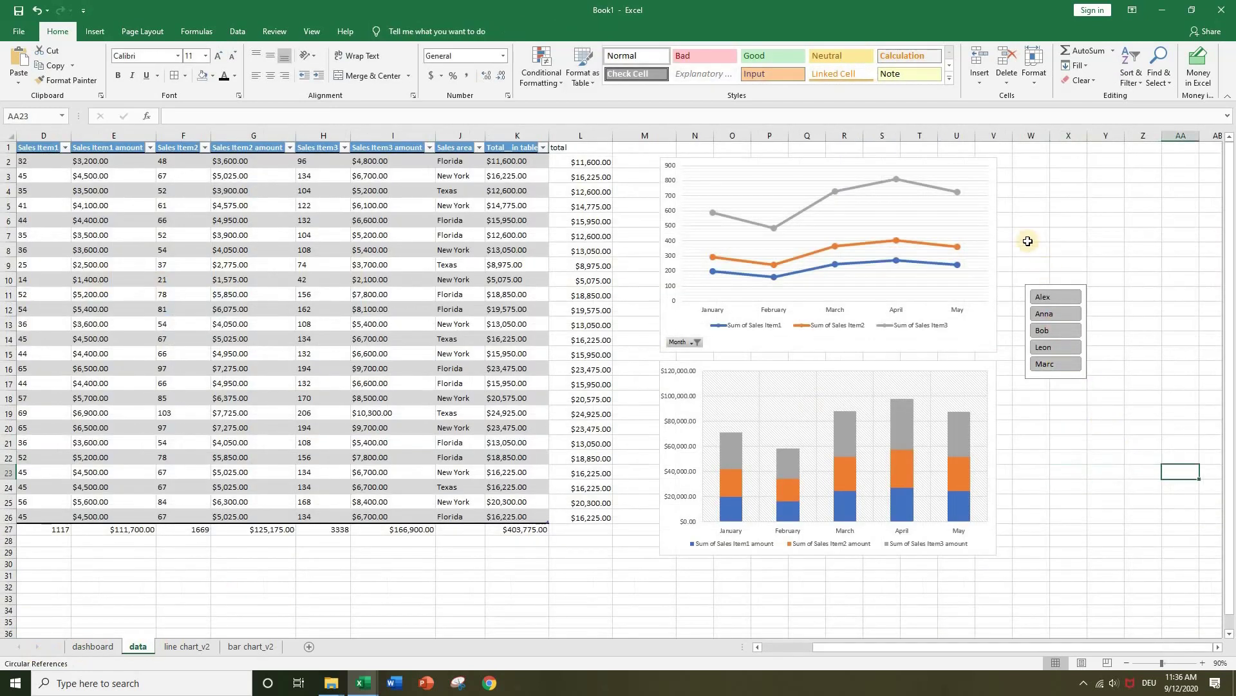
click(989, 239)
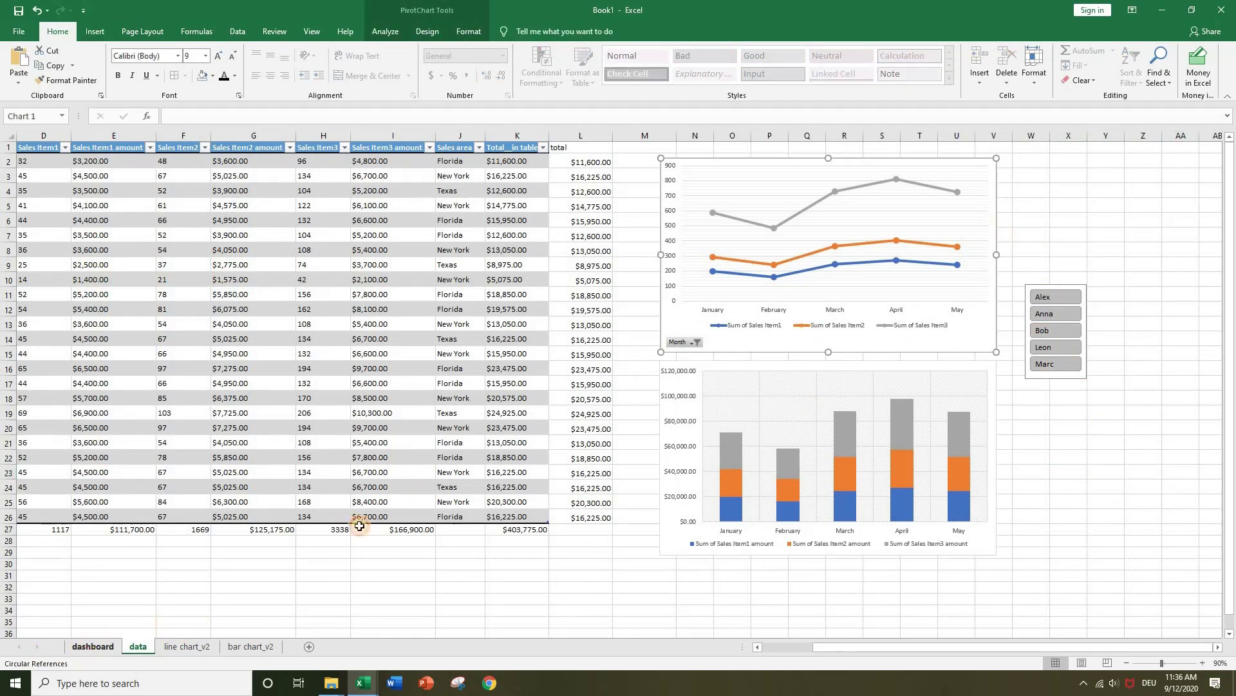
key(ctrl+c)
key(ctrl+Page_Up)
key(ctrl+v)
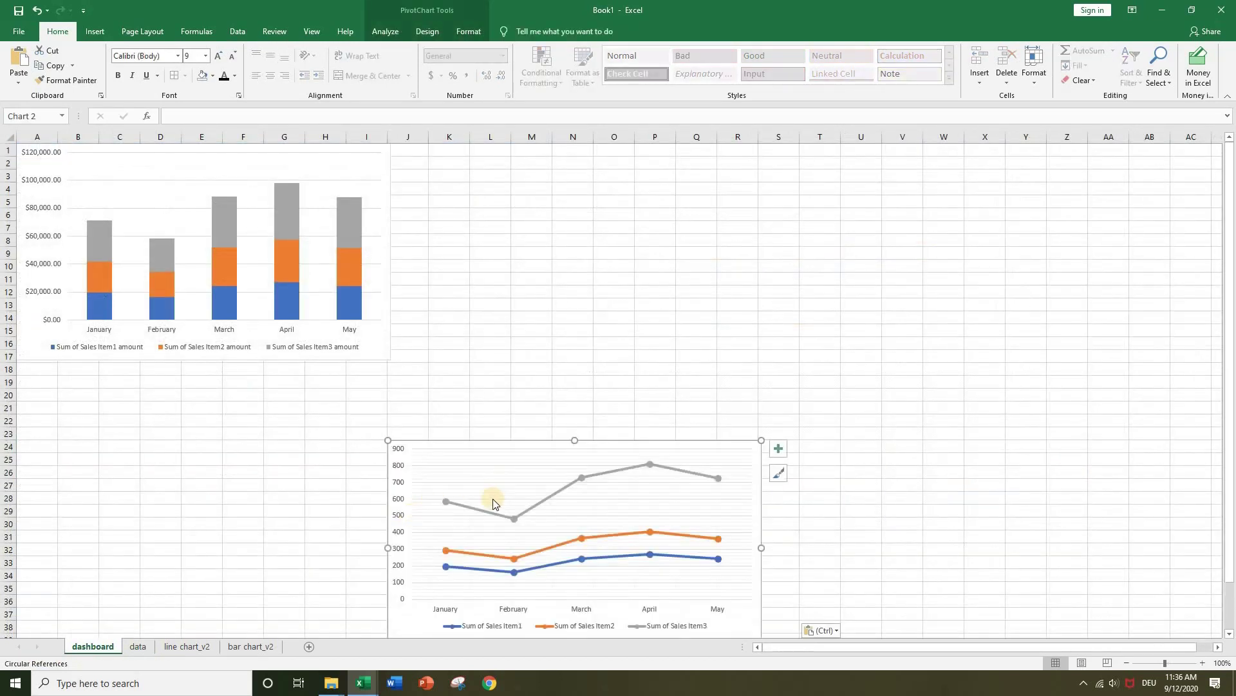
Step: Try to copy the Employee slicer onto the dashboard sheet while the line chart is selected, and delete the pasted picture
click(137, 646)
click(1054, 285)
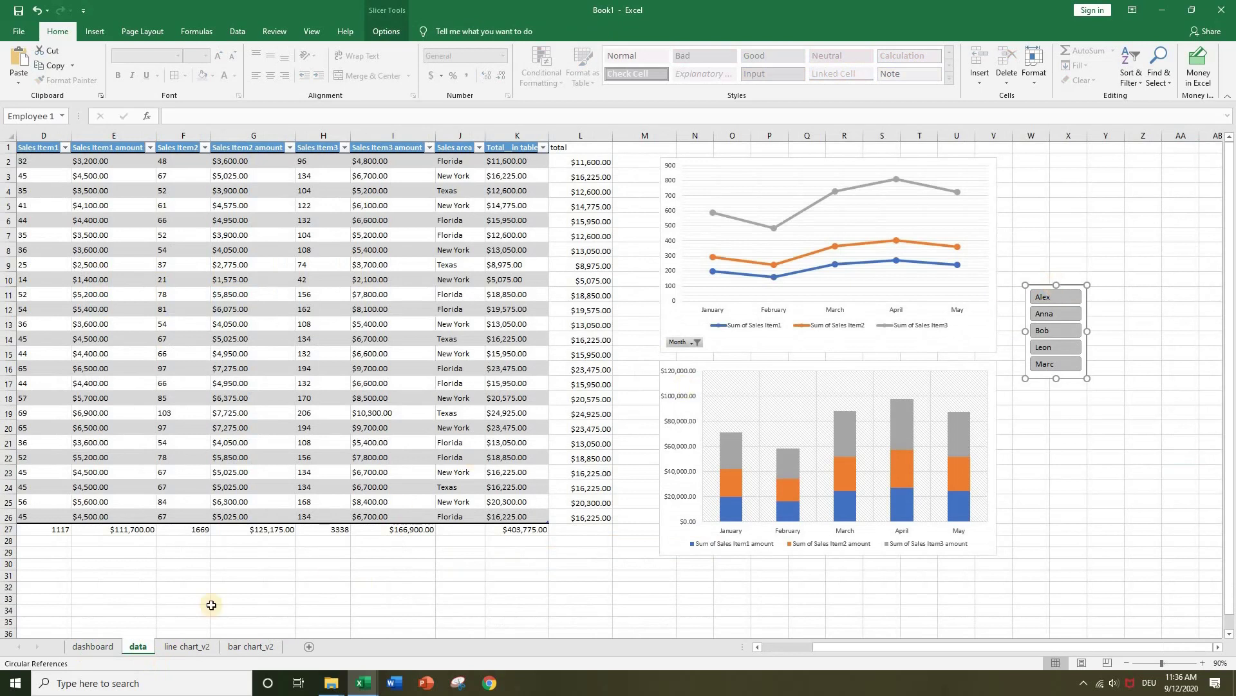
key(ctrl+c)
key(ctrl+Page_Up)
key(ctrl+v)
drag(437, 440, 560, 296)
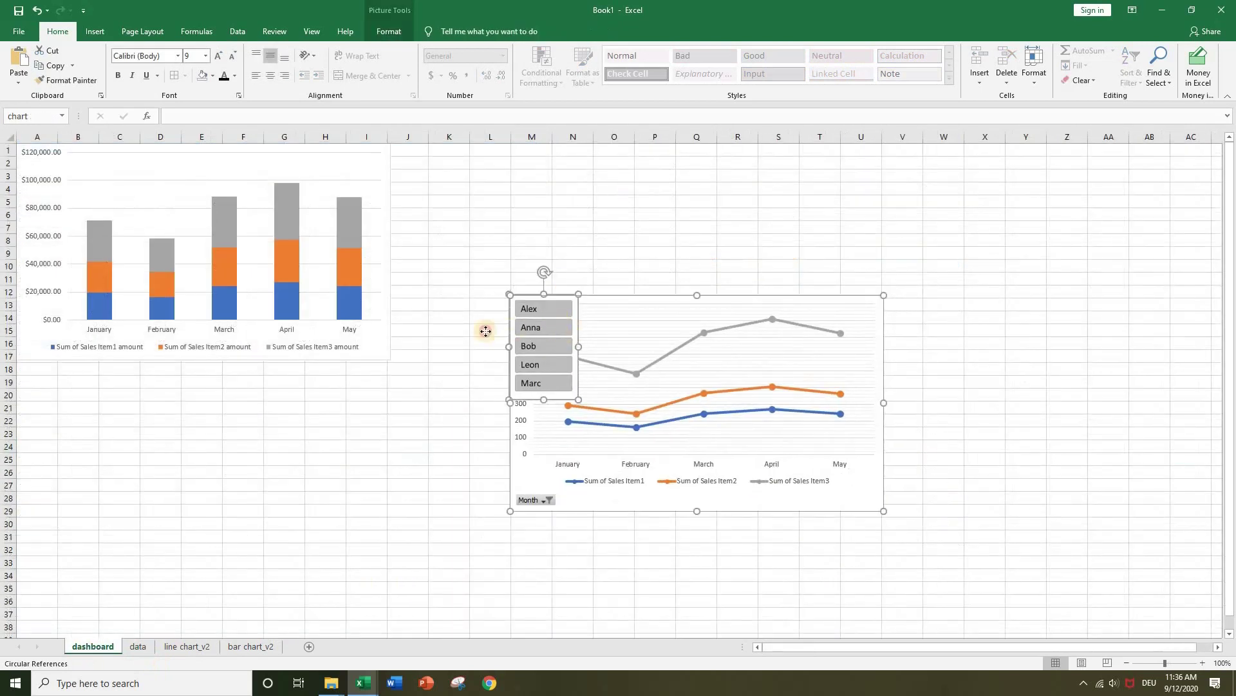
drag(486, 331, 758, 478)
key(Delete)
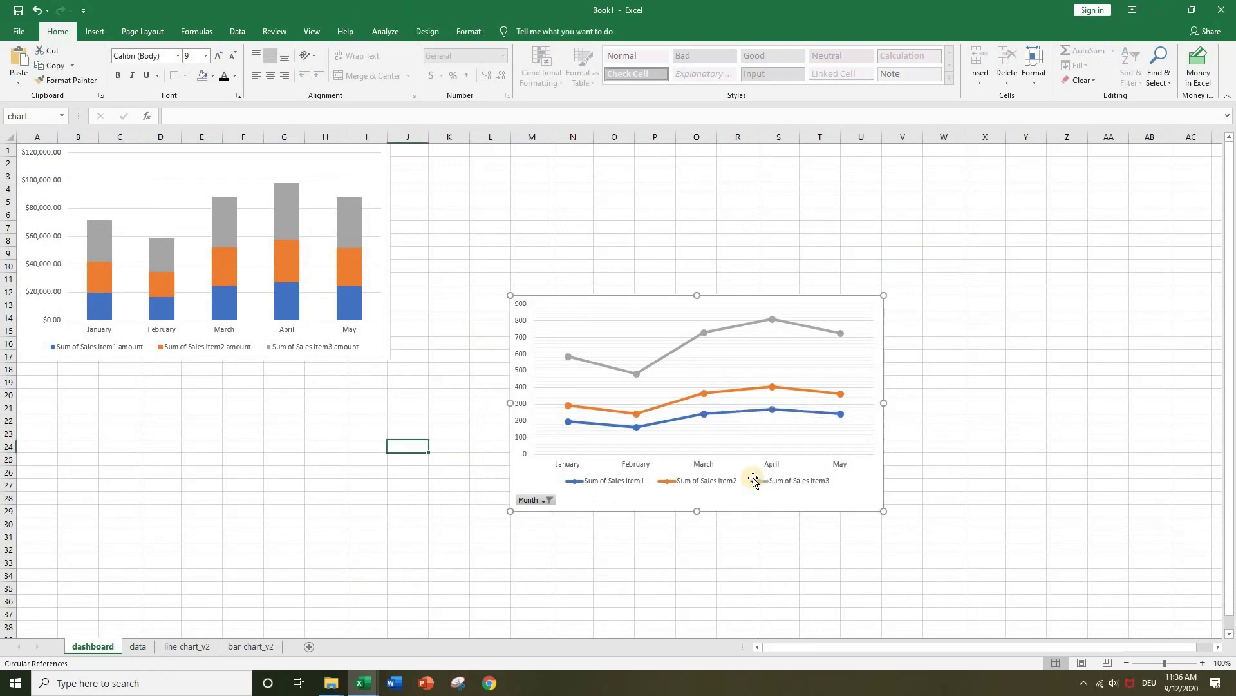
Step: Copy the Employee slicer from the data sheet to an empty area of the dashboard sheet and move it clear of the line chart
click(245, 565)
click(149, 645)
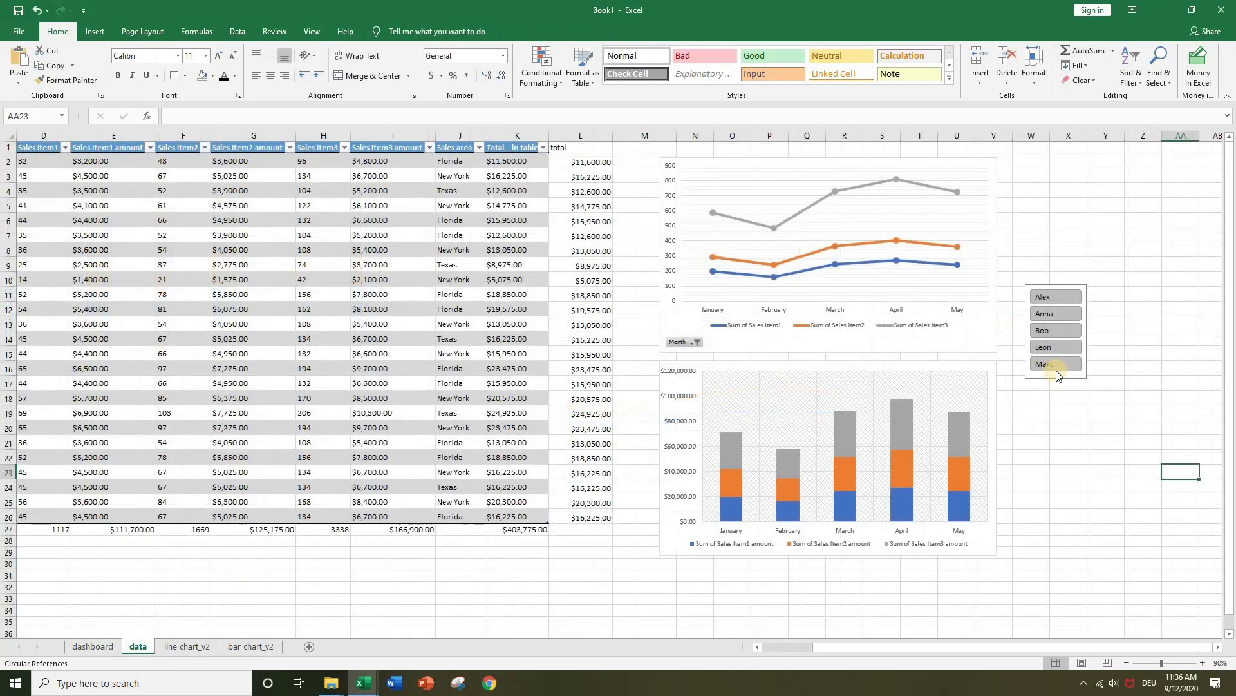
click(1071, 380)
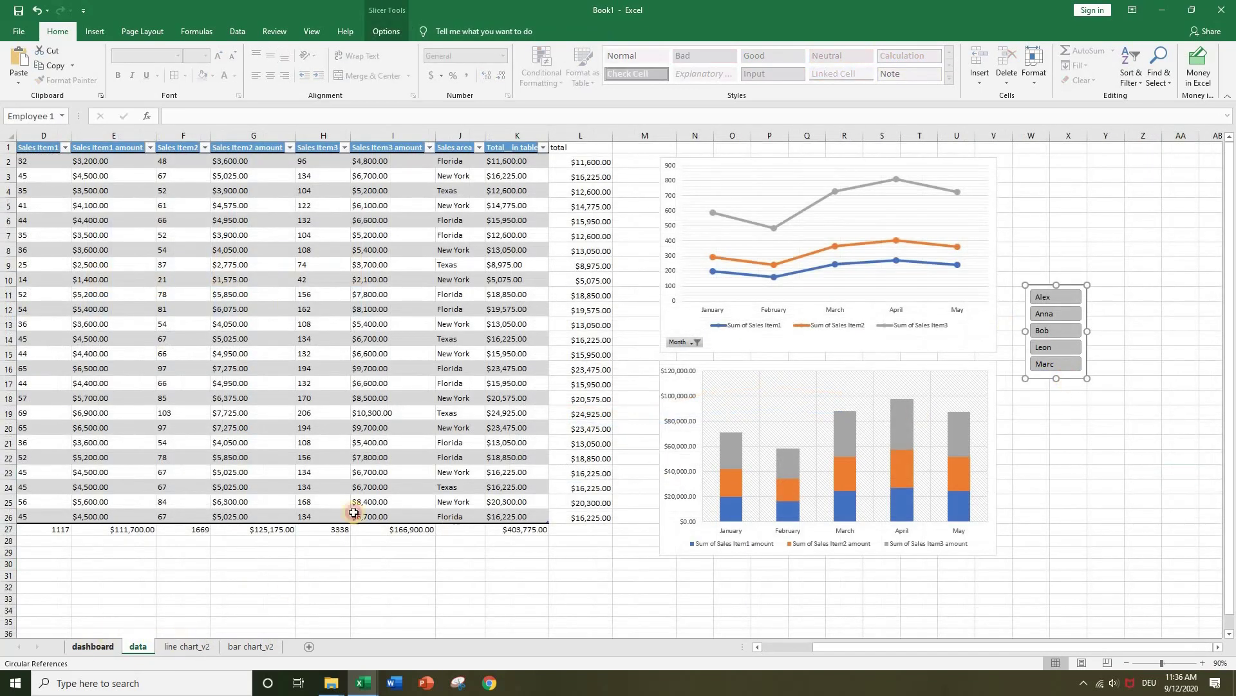
click(92, 645)
click(747, 250)
key(ctrl+v)
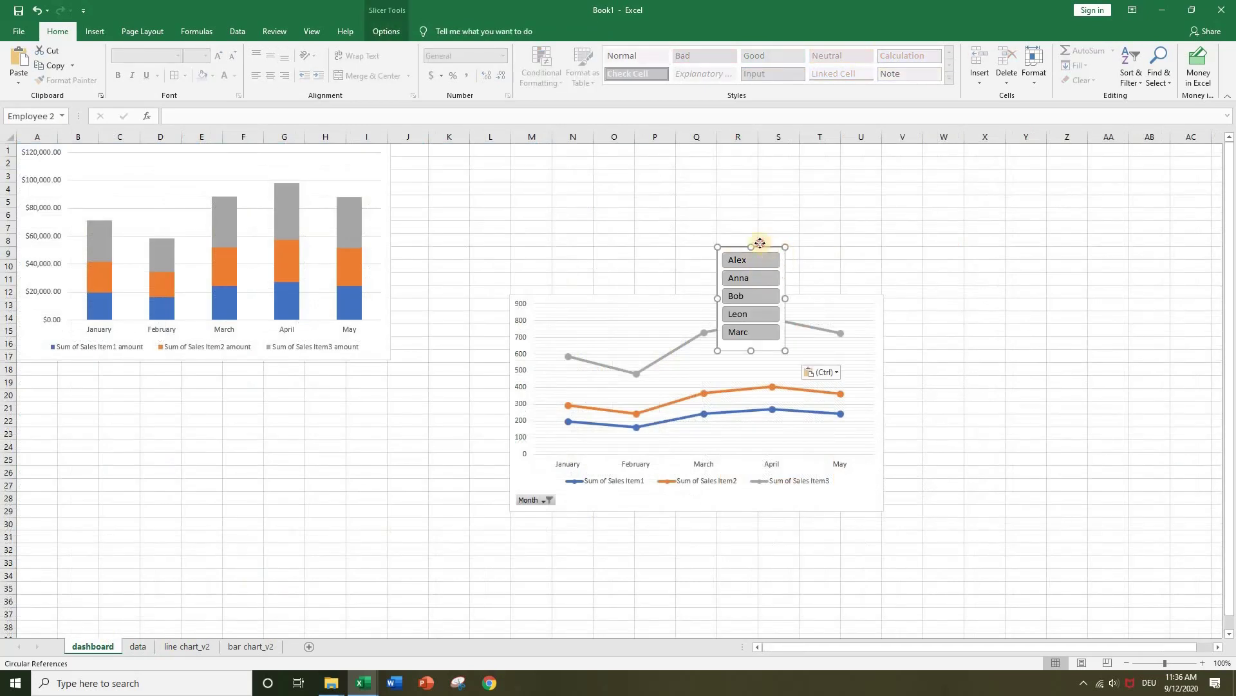
drag(784, 251, 653, 197)
Step: Place the line chart under the column chart, both starting at column B, and stretch the line chart to about column L and row 32
drag(775, 297, 733, 310)
drag(393, 348, 302, 396)
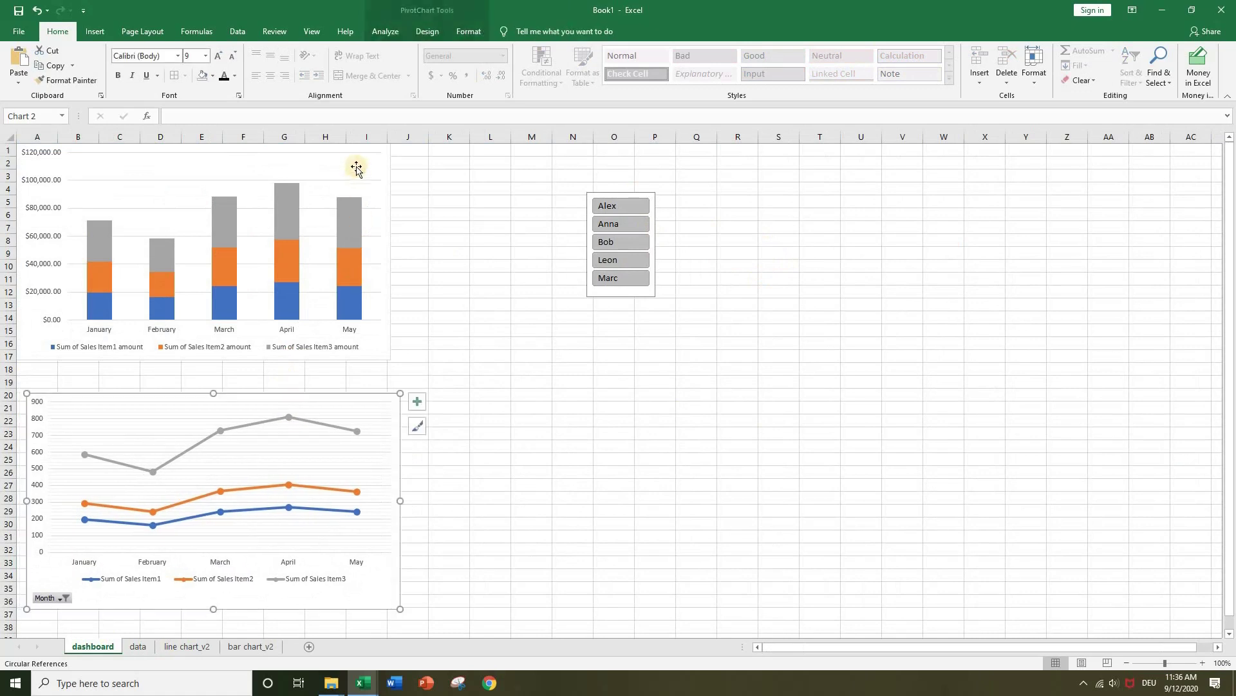
click(346, 163)
drag(390, 253, 432, 277)
drag(400, 394, 439, 413)
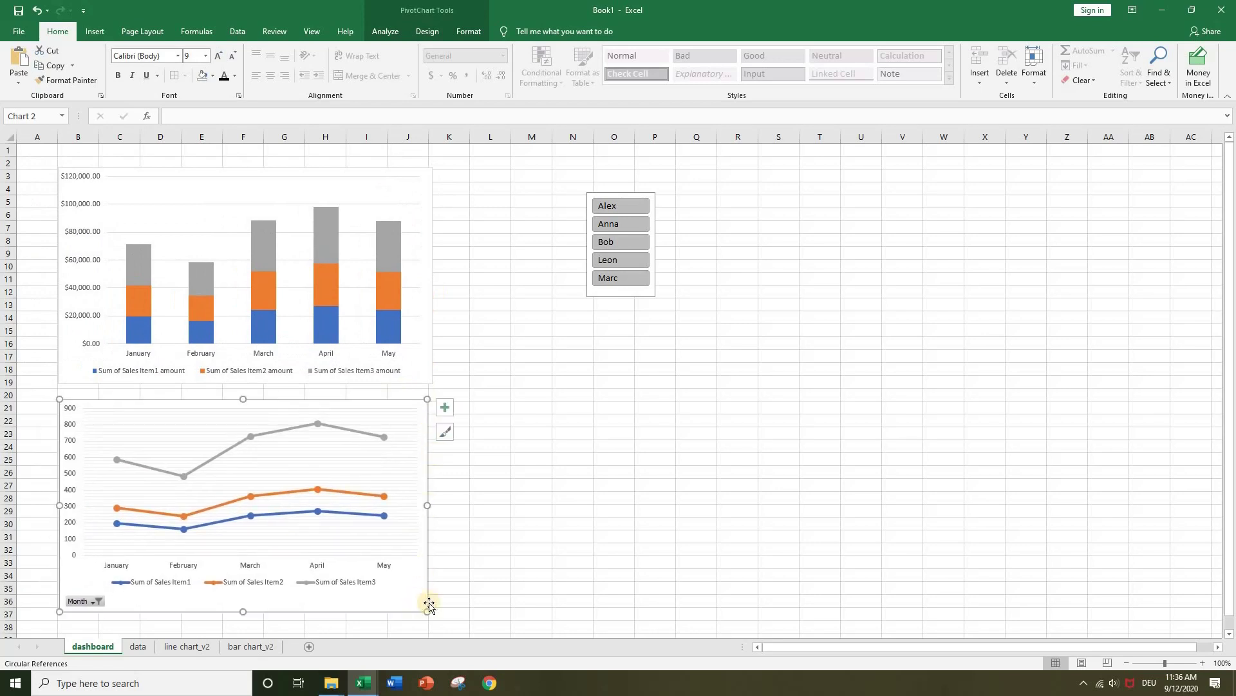
drag(431, 609, 505, 551)
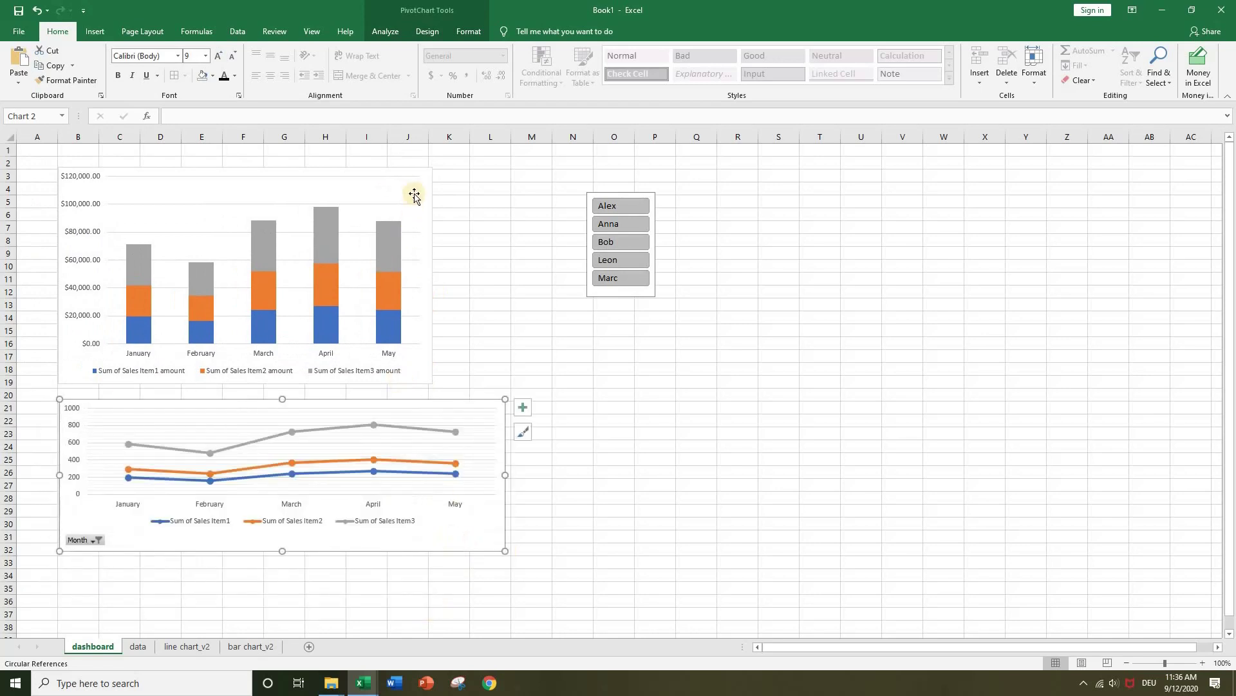
Step: Shrink the column chart to about columns B to H and place the Employee slicer beside it, above the line chart
drag(644, 204, 568, 251)
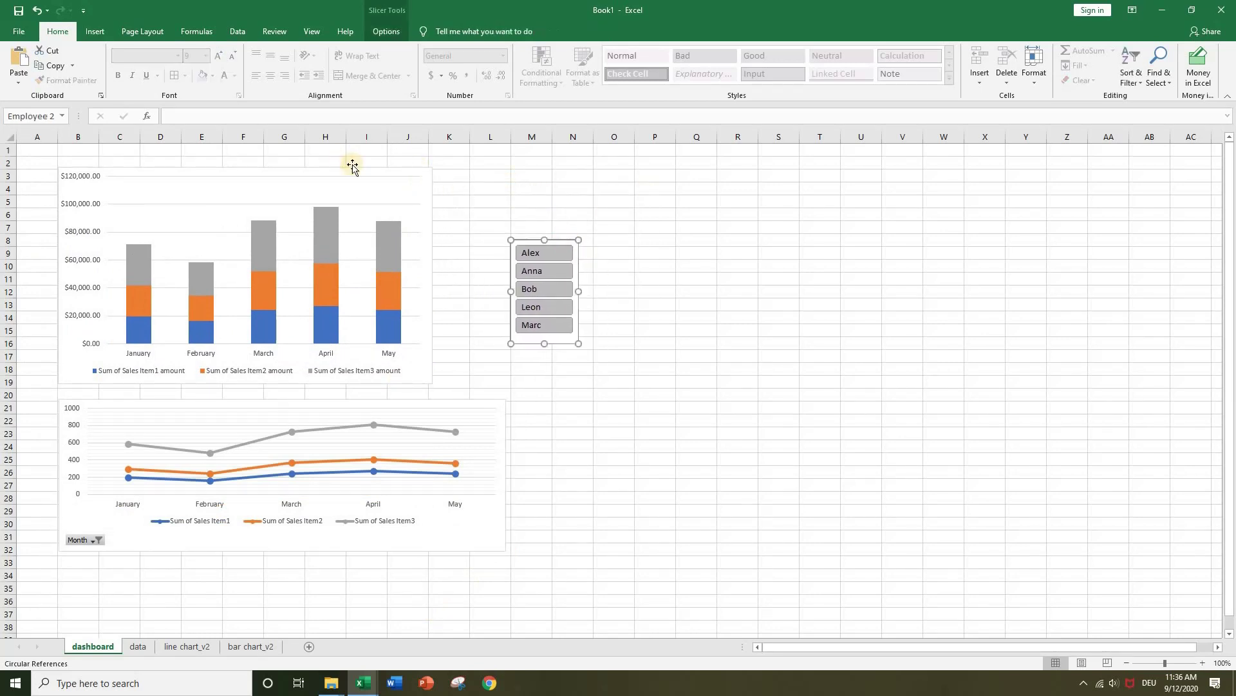
click(386, 170)
drag(434, 167, 344, 199)
drag(571, 245, 459, 246)
click(661, 229)
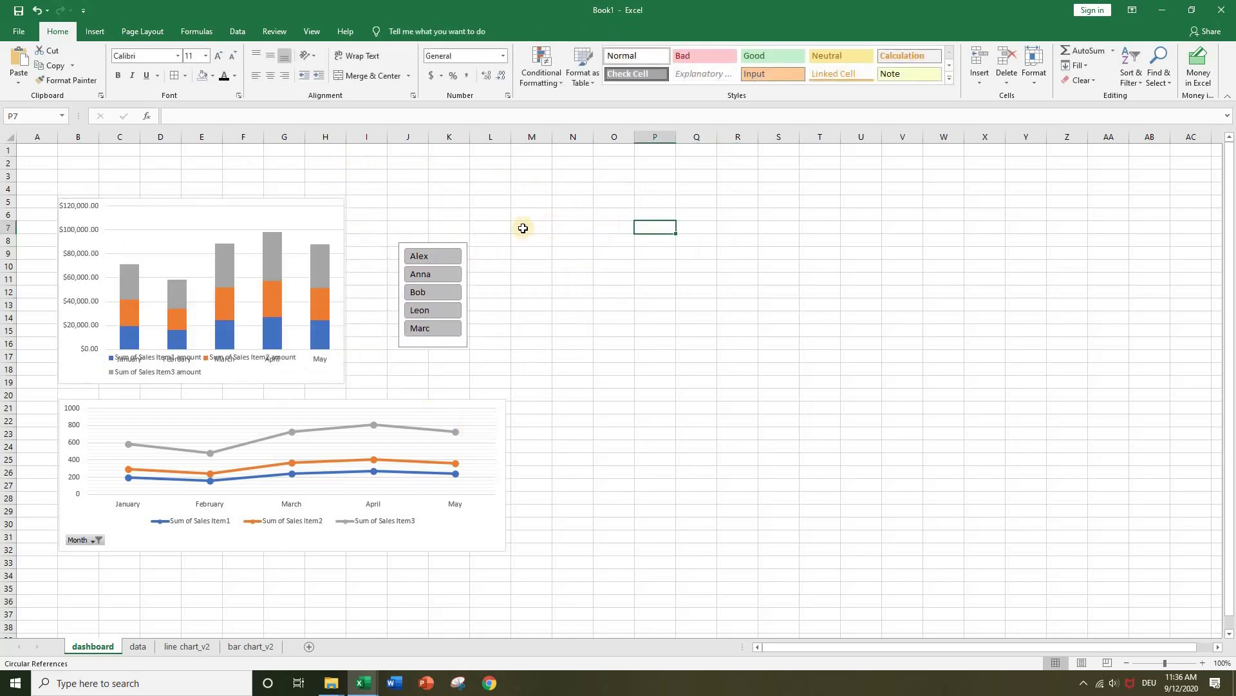
Step: Hide the gridlines on the dashboard sheet
click(310, 39)
click(172, 76)
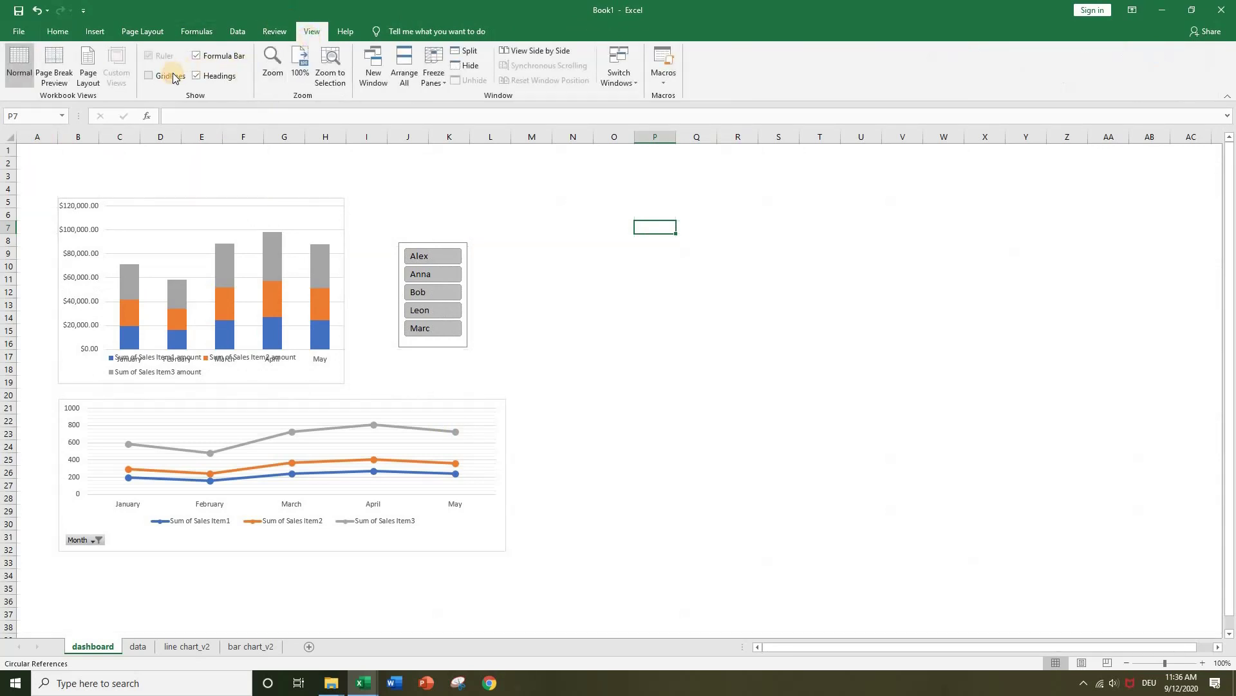
click(669, 395)
Step: Shift the column chart slightly and widen it into column I, and nudge the Employee slicer further away from it
drag(308, 199, 299, 207)
drag(336, 300, 372, 300)
click(574, 366)
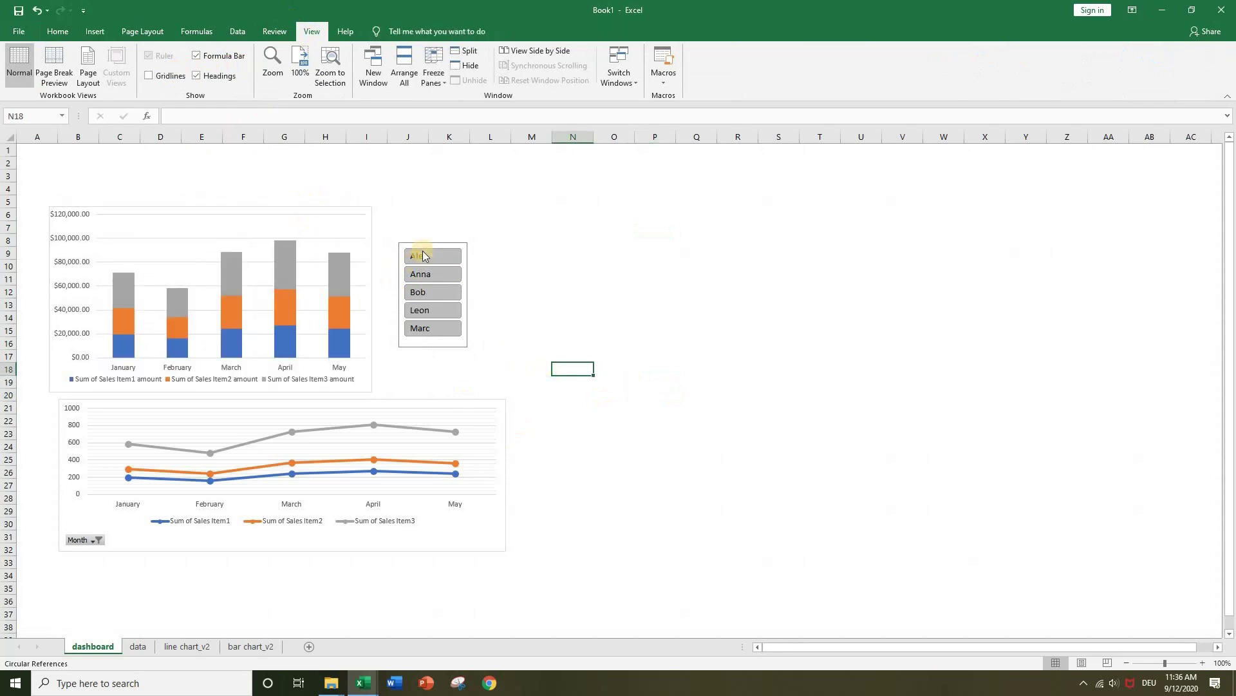
drag(443, 244, 458, 235)
click(590, 281)
Step: Insert a text box above the column chart with the title "Sales Dashboard"
click(94, 31)
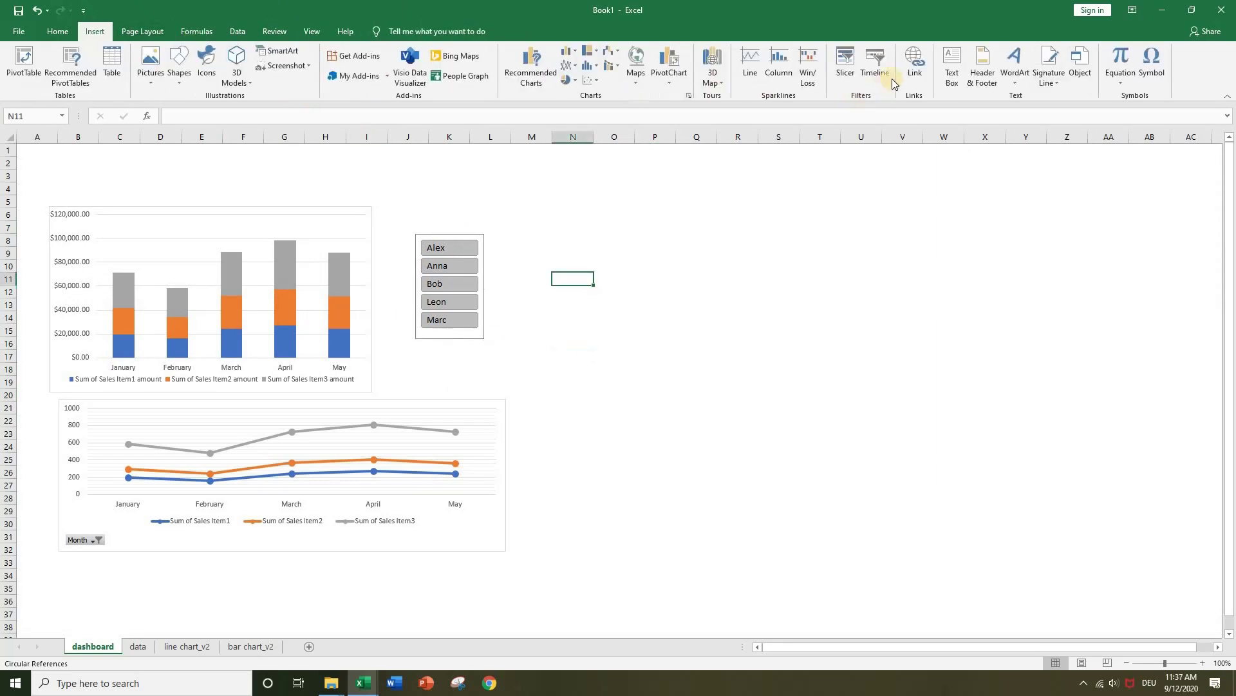
click(951, 66)
drag(58, 160, 311, 194)
text(S)
key(Caps_Lock)
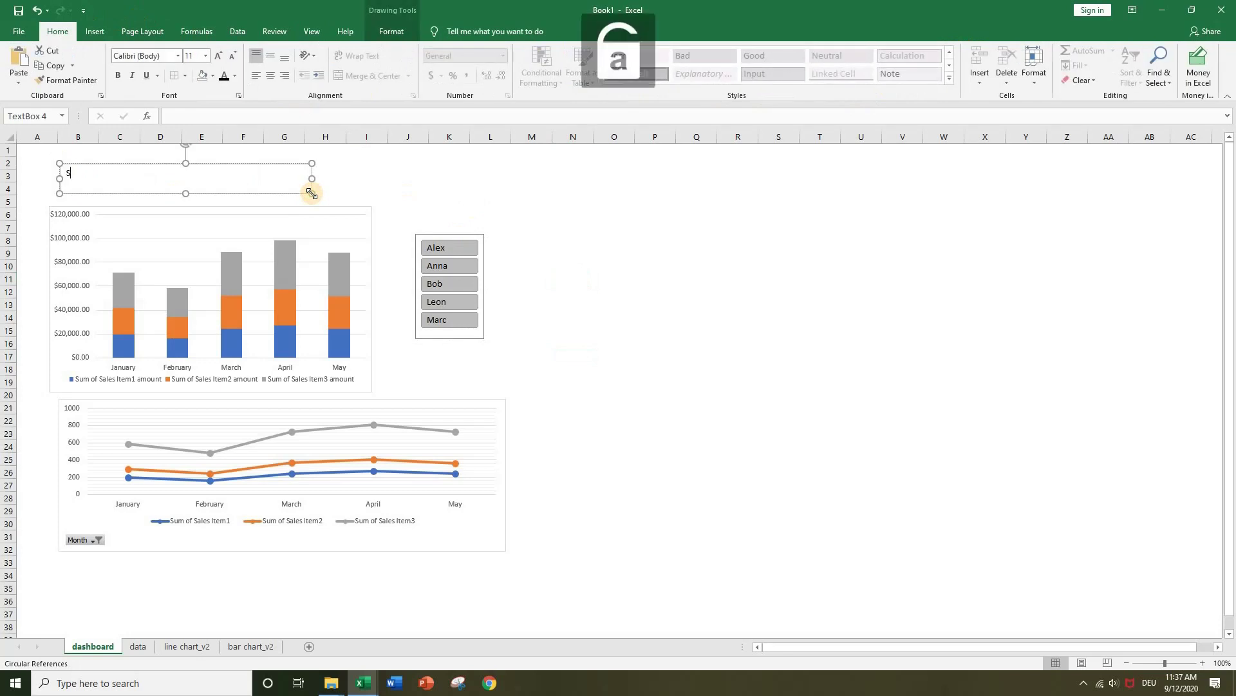
text(ales Dashboard)
Step: Format the title text as 20 pt bold and narrow its text box to about 2.28" wide
key(ctrl+a)
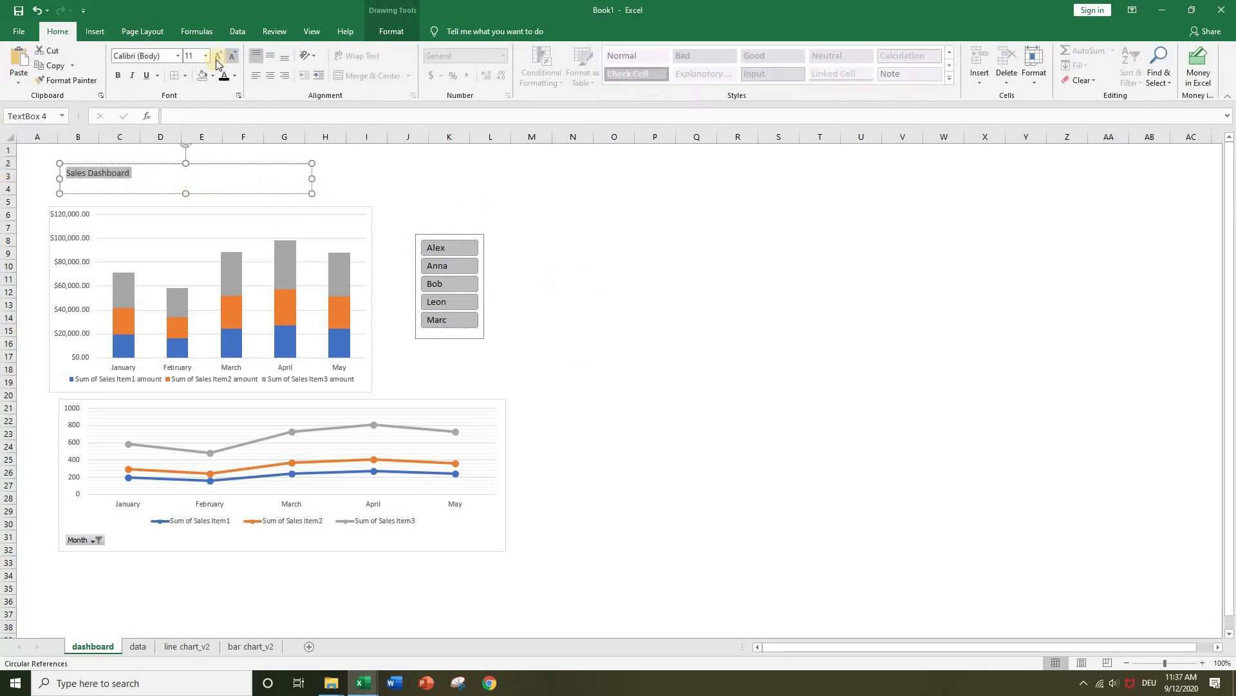
click(217, 58)
click(217, 58)
click(217, 58)
click(217, 58)
click(216, 59)
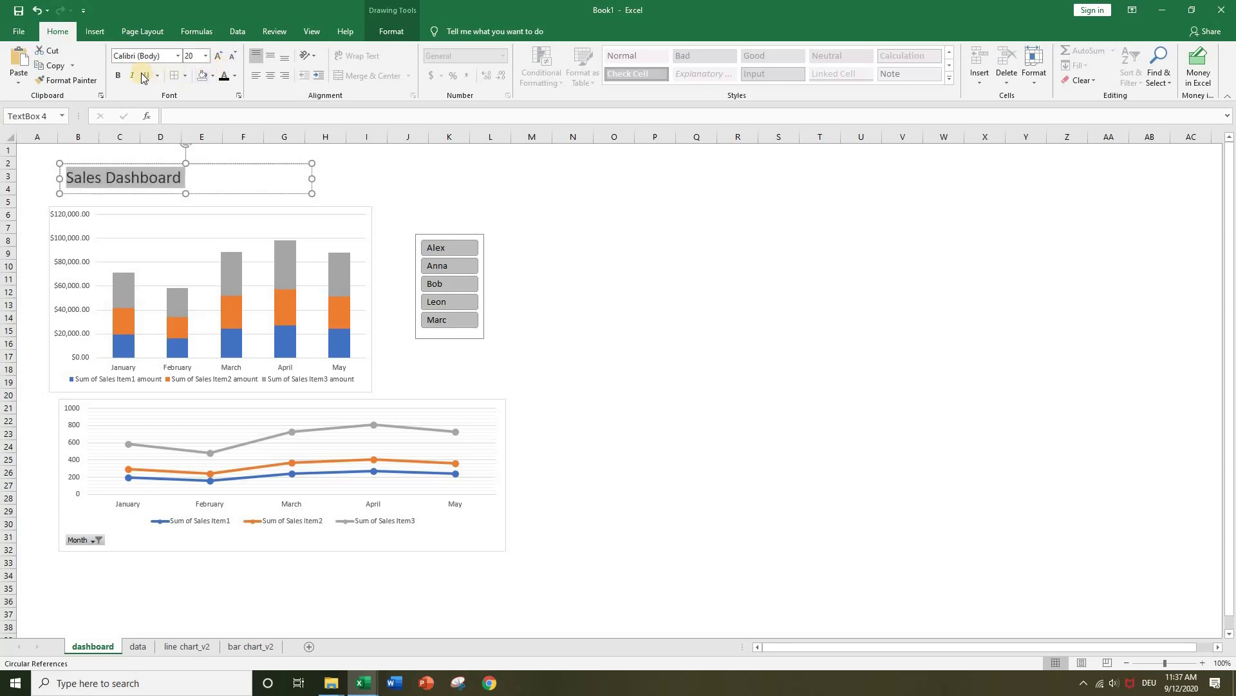
click(117, 77)
drag(313, 179, 201, 179)
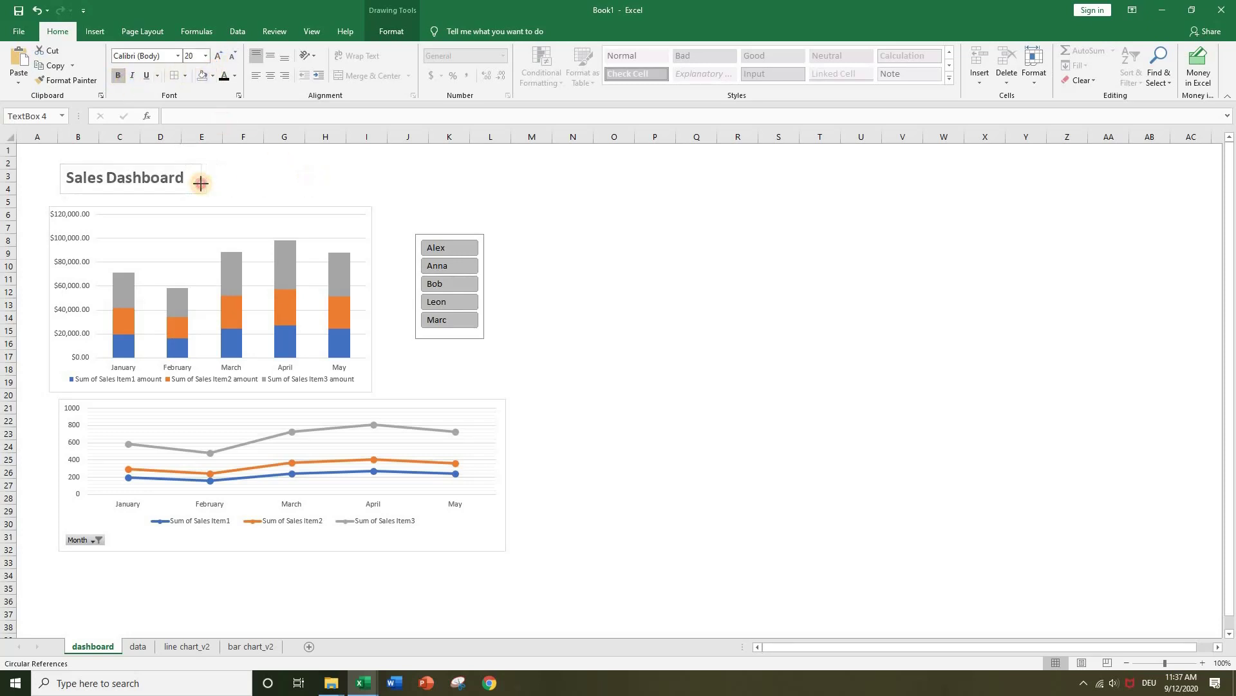
Step: Remove the outline of the Sales Dashboard title text box
click(392, 31)
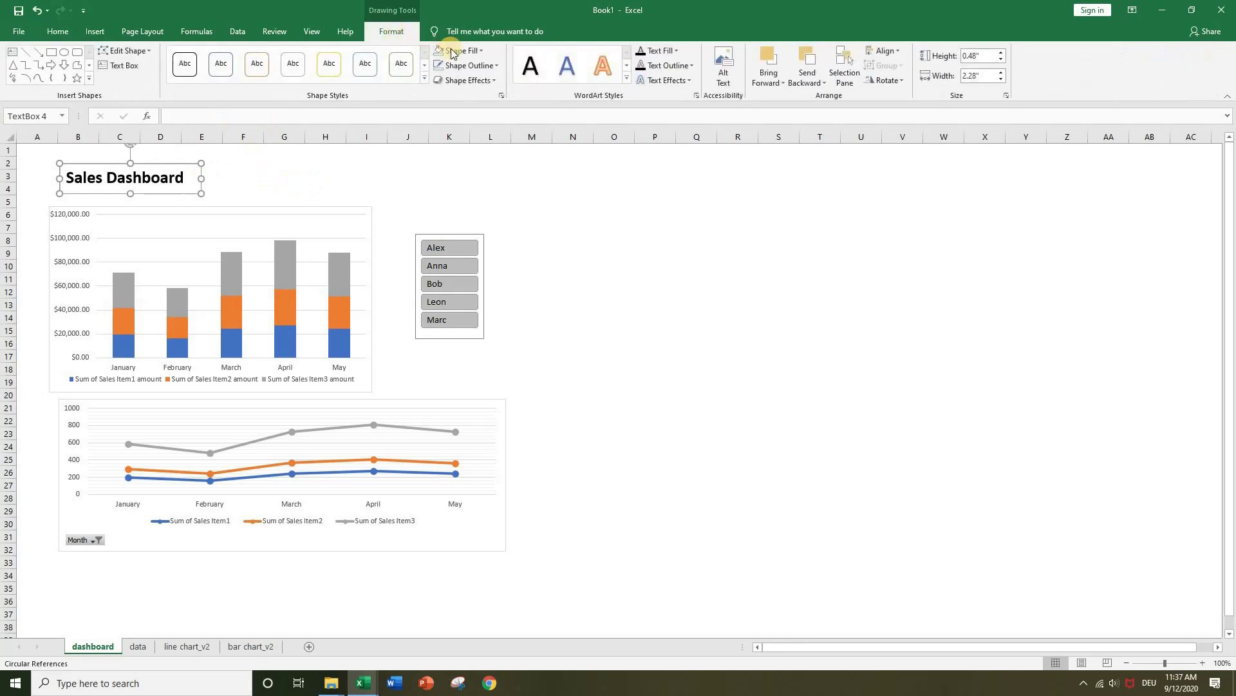
click(467, 65)
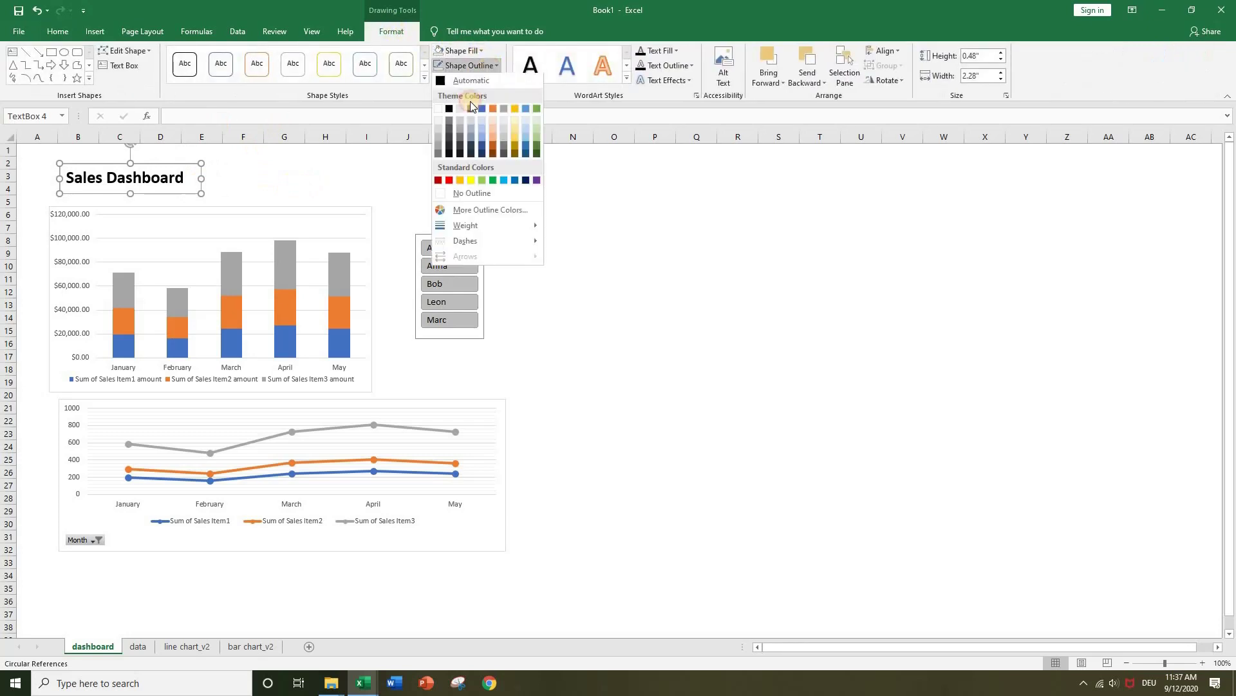
click(470, 192)
click(629, 242)
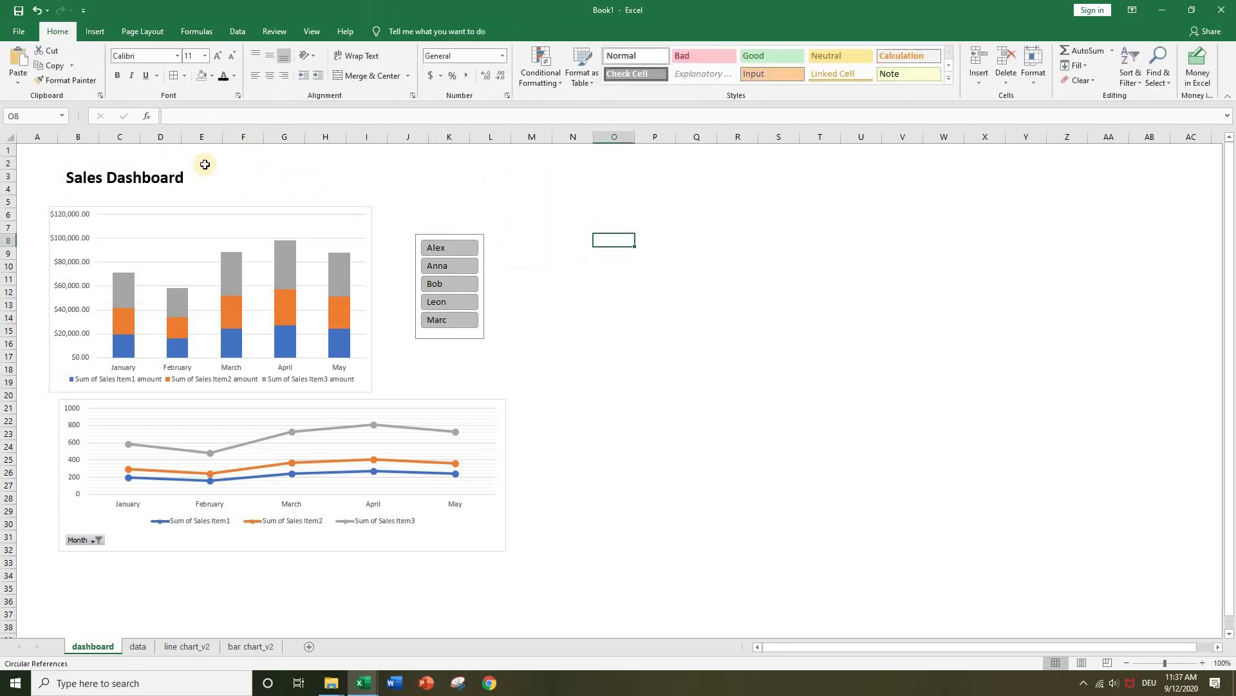
Step: Try a theme-color outline on the Sales Dashboard title text box and set it back to No Outline
click(161, 178)
click(475, 66)
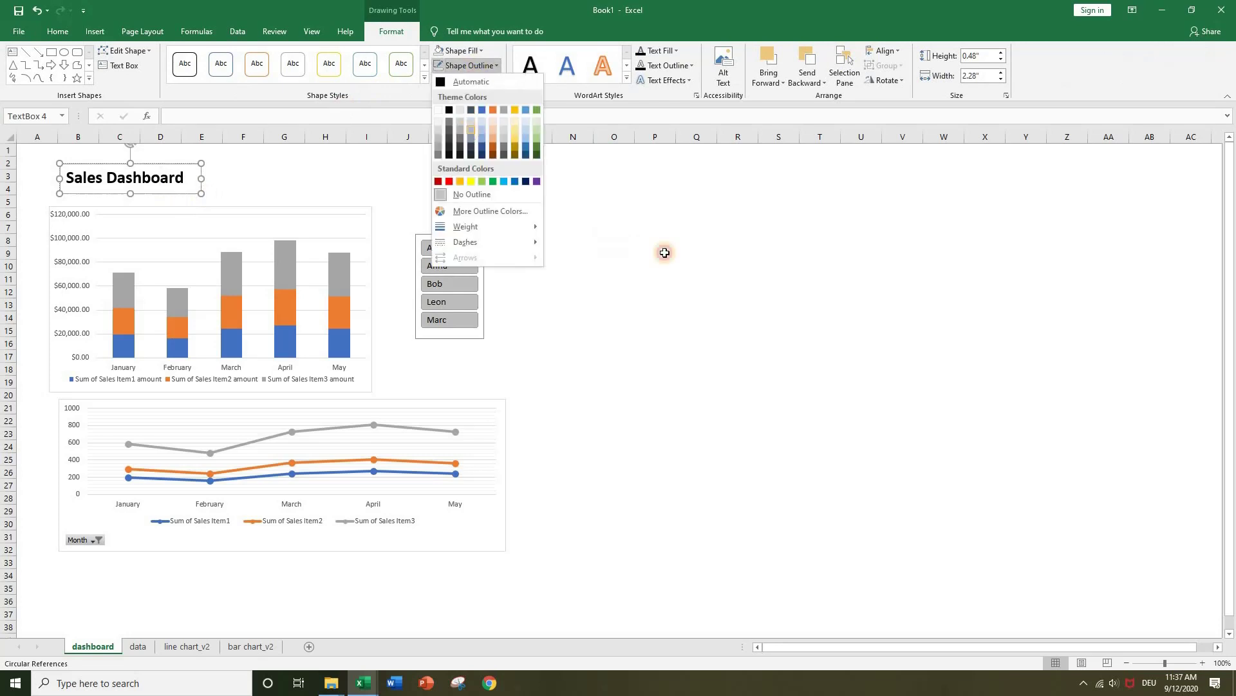
click(468, 129)
click(663, 253)
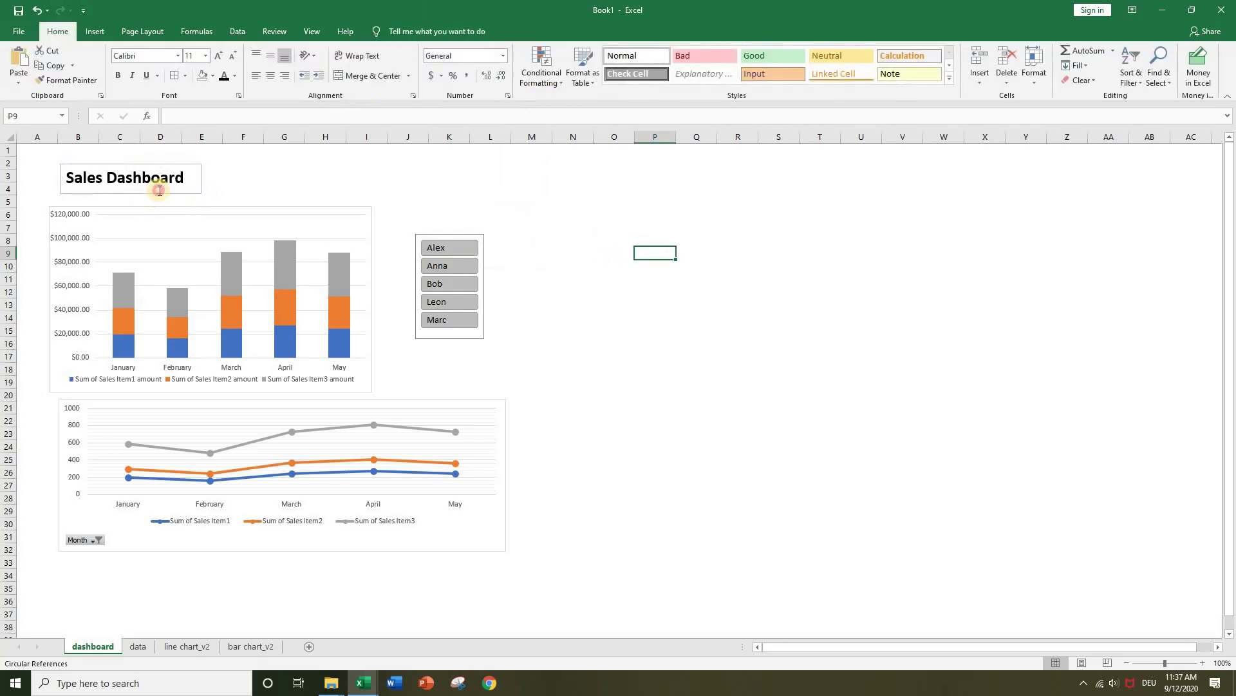
click(159, 190)
click(470, 65)
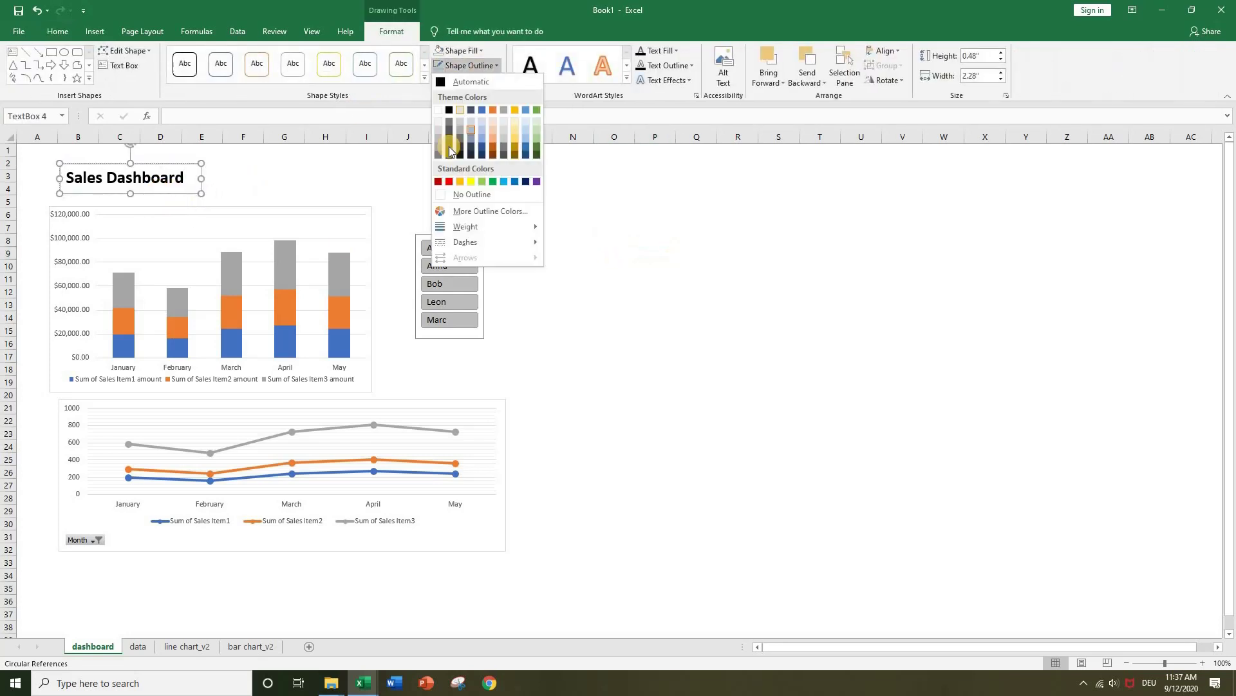
click(472, 195)
click(605, 210)
Step: Shift the title text box slightly right and down, and insert the Analytics icon showing rising bars with an upward arrow
click(192, 195)
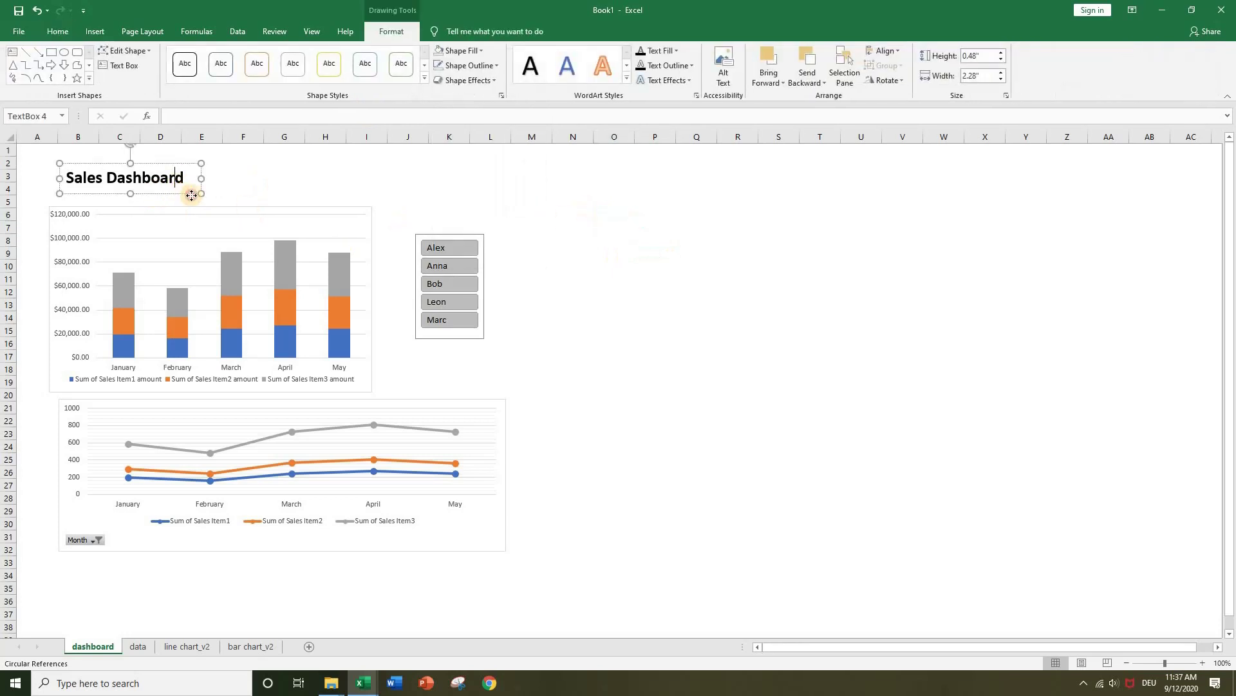
mouse_move(191, 195)
mouse_down()
mouse_move(181, 200)
mouse_move(201, 203)
mouse_up()
click(95, 31)
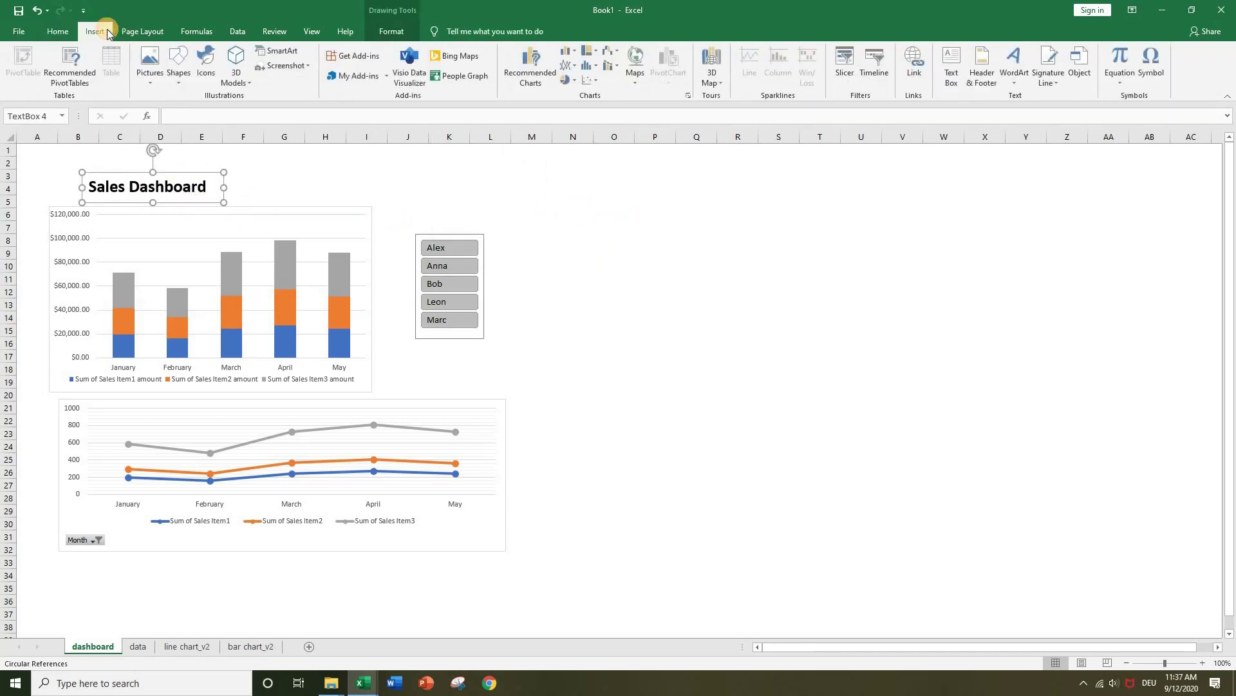
click(205, 65)
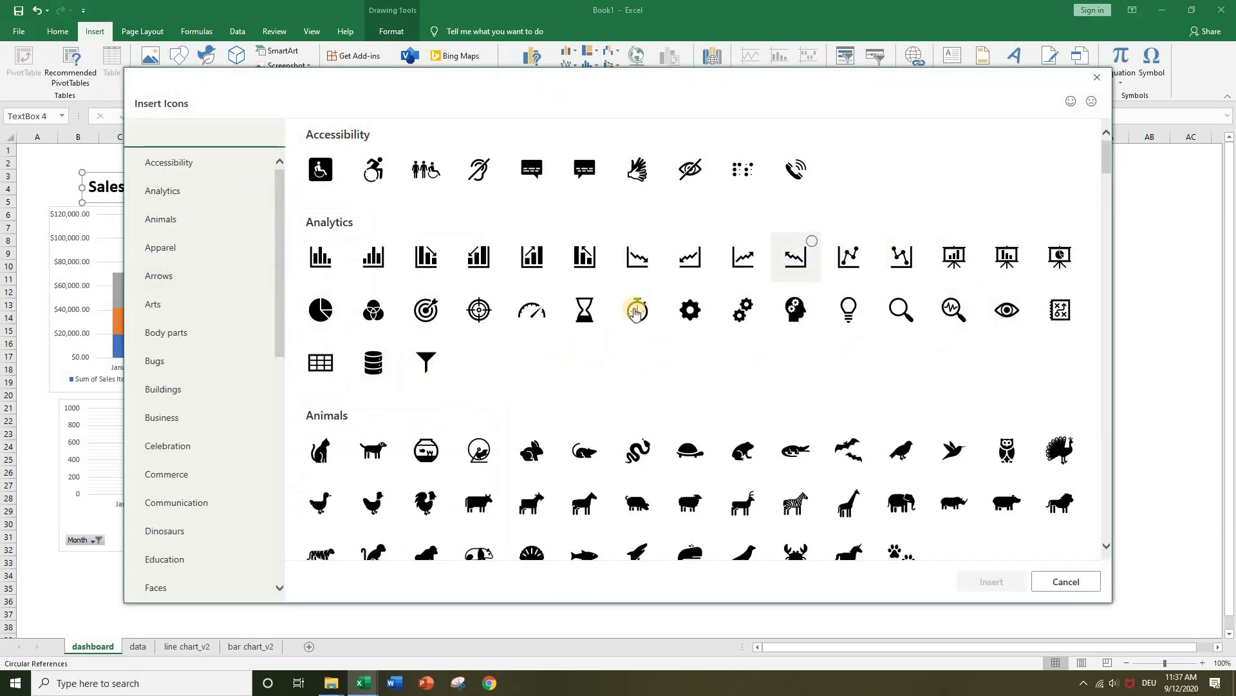
scroll(644, 319, down, 15)
scroll(669, 327, up, 10)
scroll(669, 332, down, 6)
scroll(670, 331, up, 4)
scroll(670, 332, up, 4)
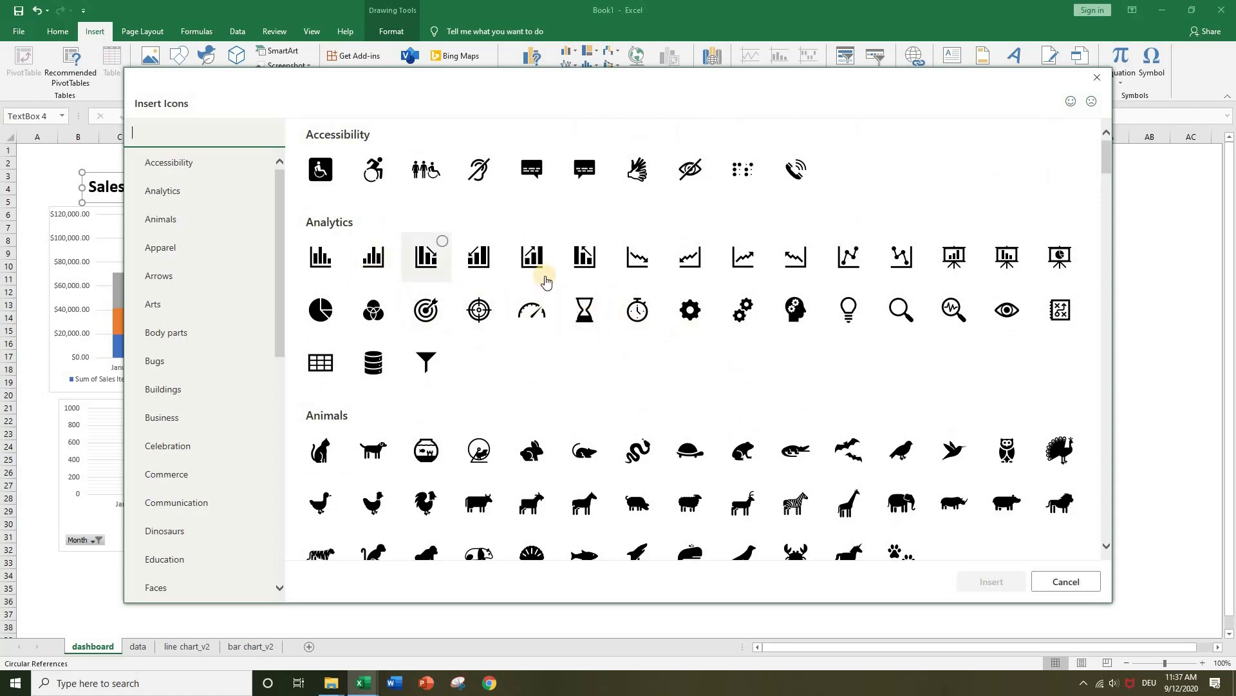
click(535, 258)
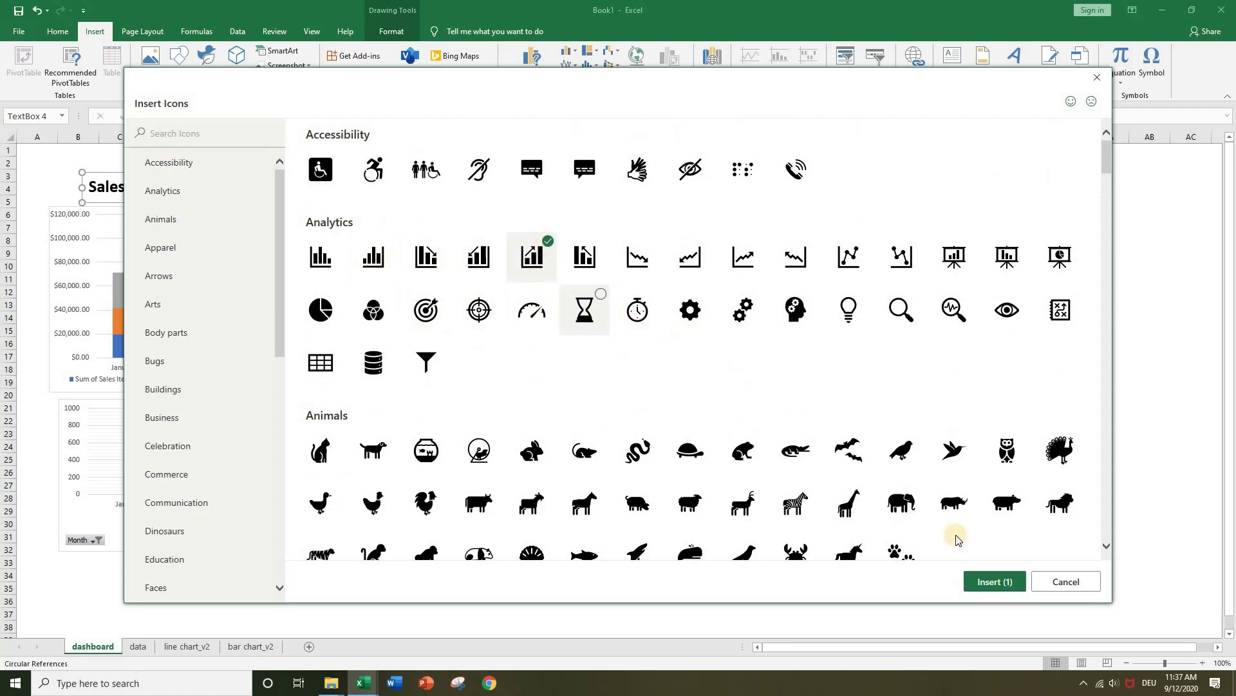
click(979, 582)
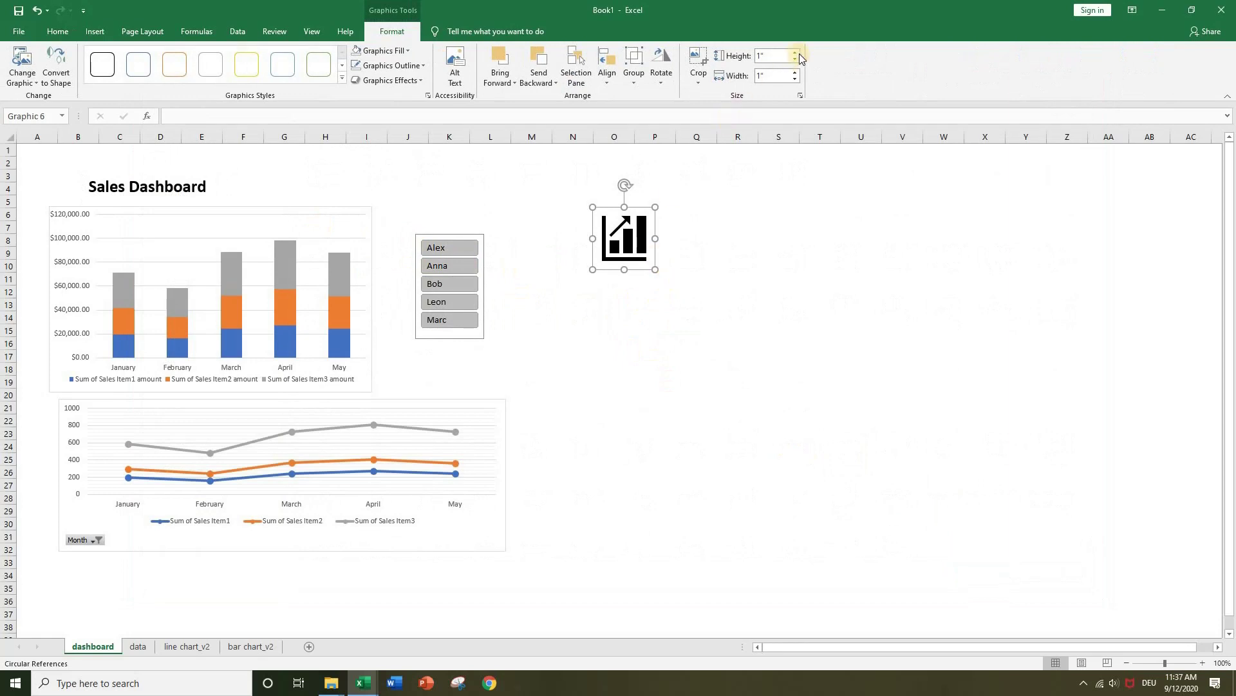
Step: Shrink the inserted chart icon to roughly the title's height and place it just left of the Sales Dashboard title
click(796, 59)
click(796, 59)
click(796, 58)
click(796, 59)
click(796, 58)
drag(606, 228, 61, 193)
click(539, 278)
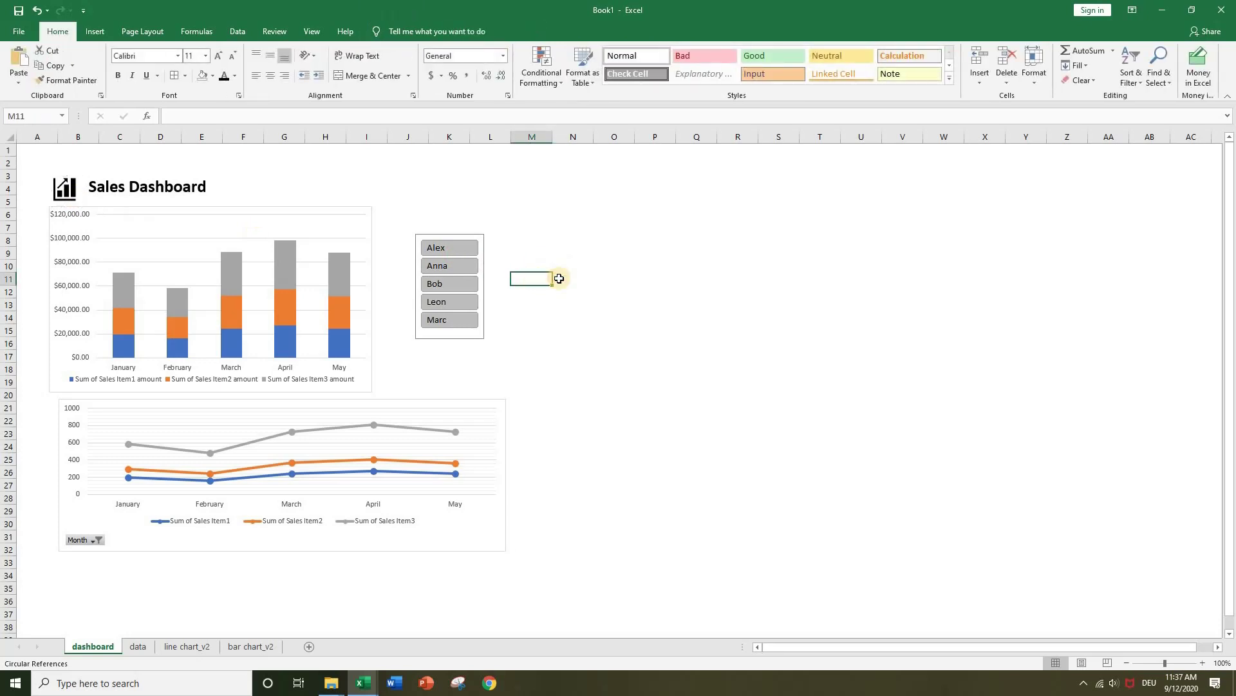
Step: Auto-hide the ribbon to view the dashboard with more of the sheet
click(1132, 10)
click(1132, 33)
click(946, 321)
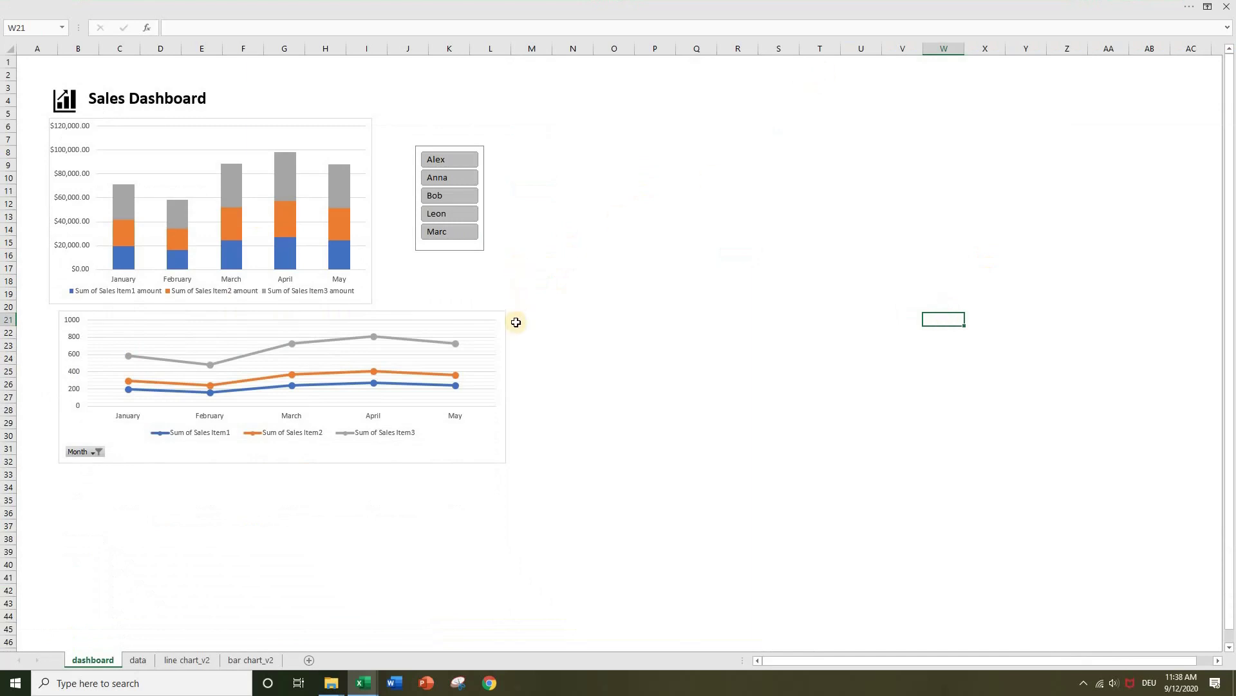
Step: Align the line chart's left edge with the column chart, and widen the column chart toward the Employee slicer, whose right edge matches the line chart
drag(481, 309, 482, 309)
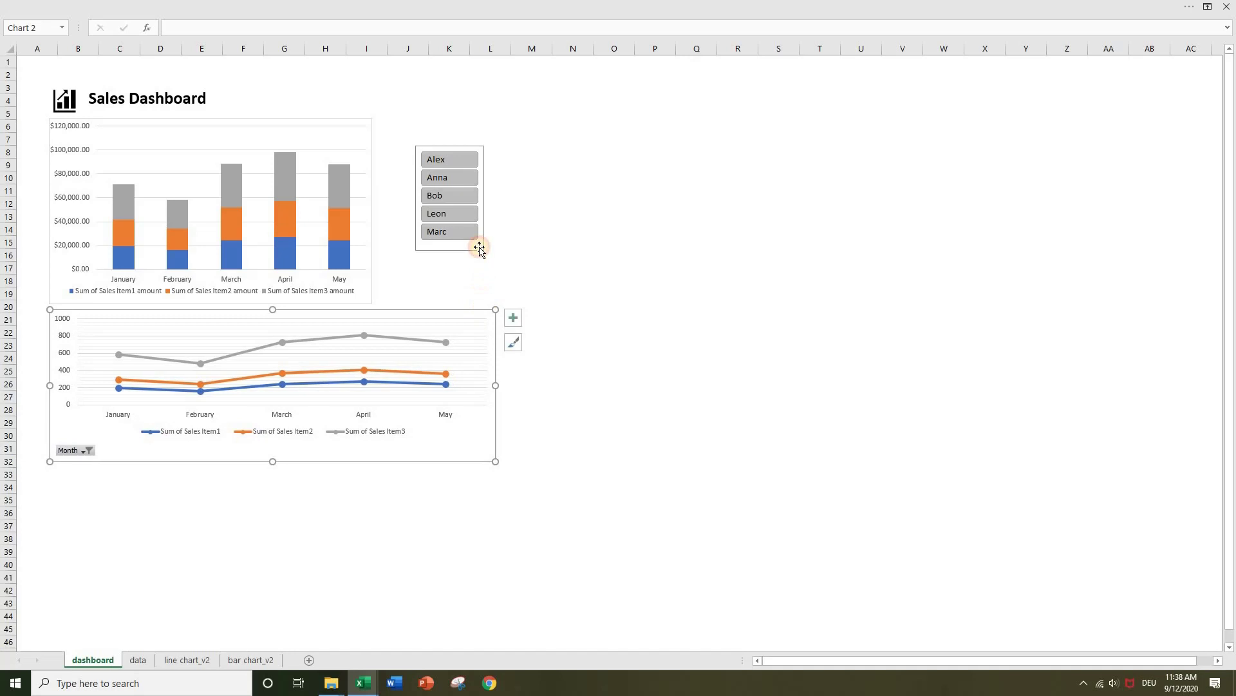
click(369, 238)
drag(372, 211, 406, 215)
drag(466, 251, 476, 215)
Step: Filter both charts by the first three employees in turn, ending on the third employee
click(474, 134)
click(472, 155)
click(473, 169)
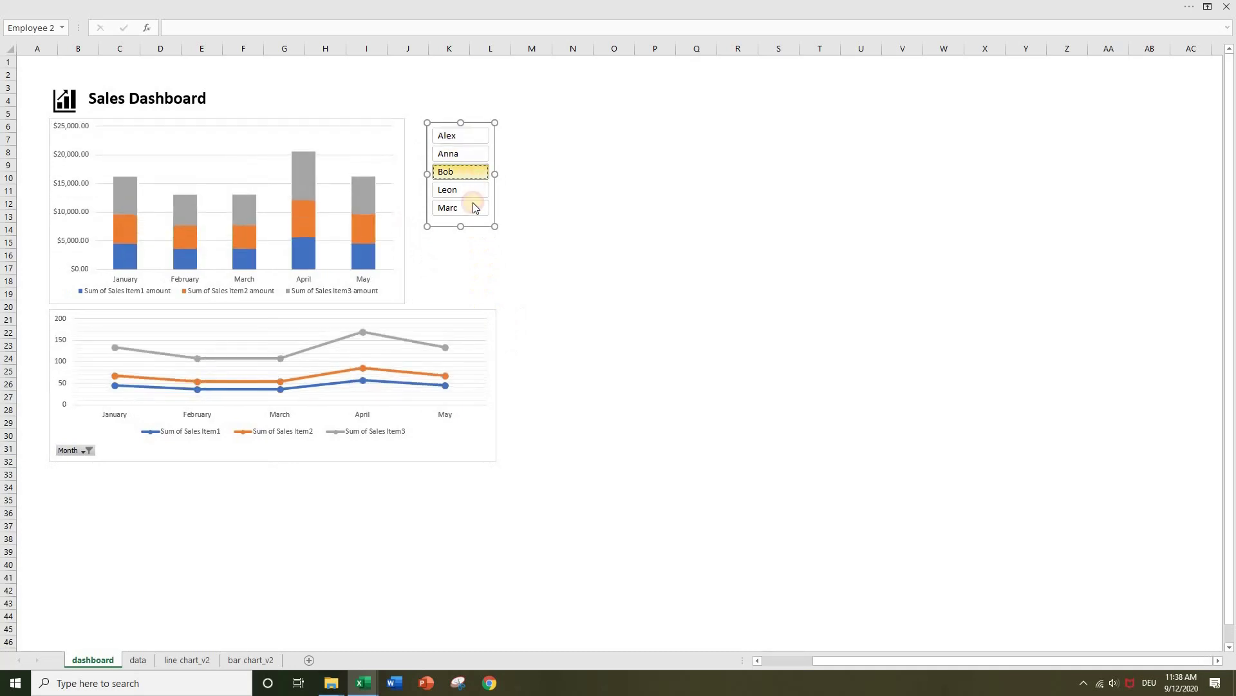
Step: Bring back the full ribbon with tabs and commands, and insert a Month slicer for the stacked column chart
click(386, 122)
click(1208, 7)
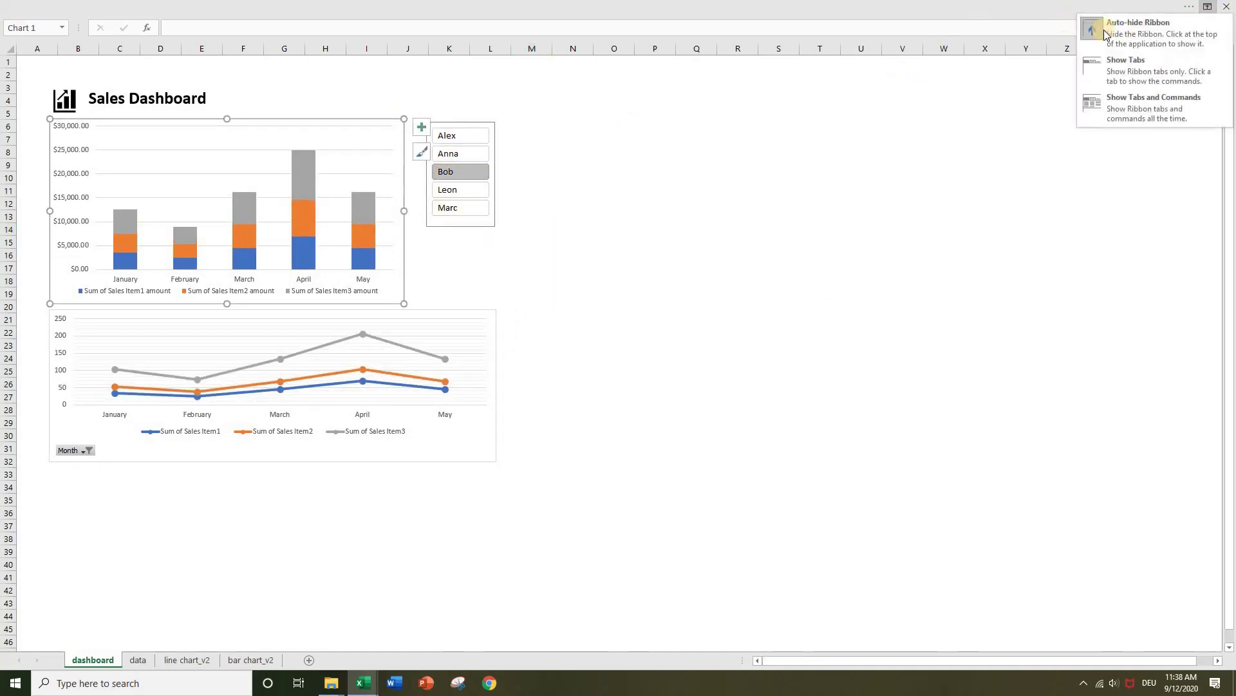
click(1150, 114)
click(392, 214)
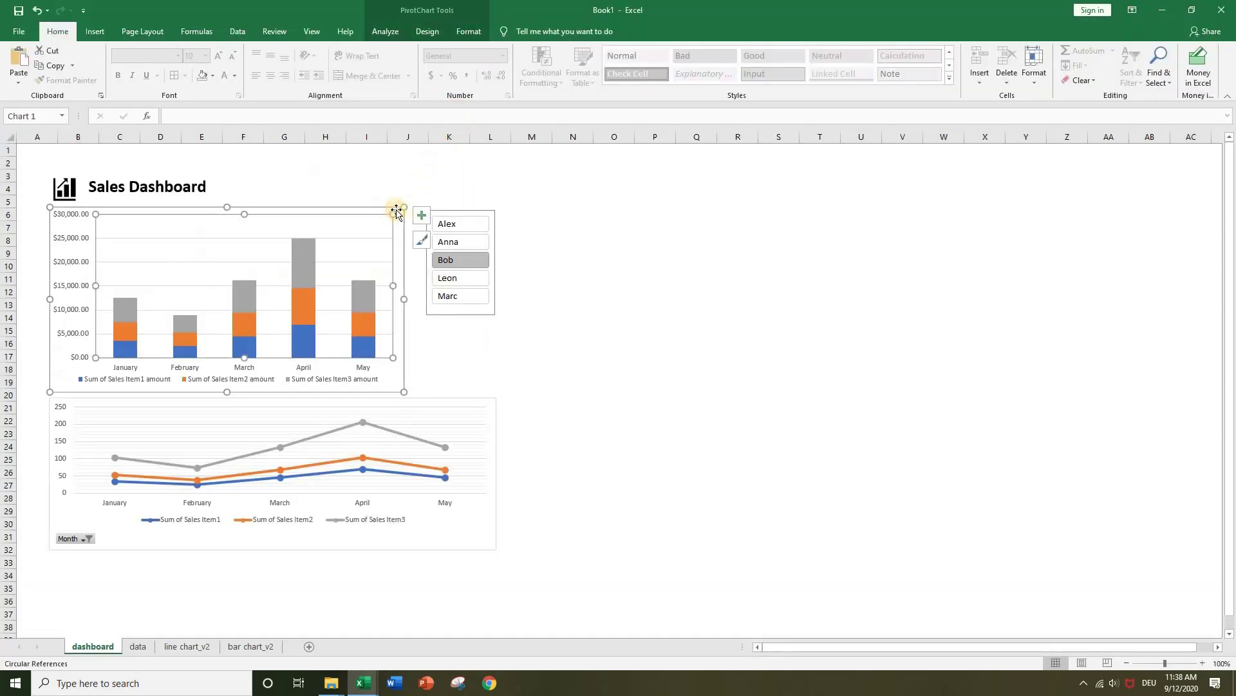
click(393, 208)
click(388, 29)
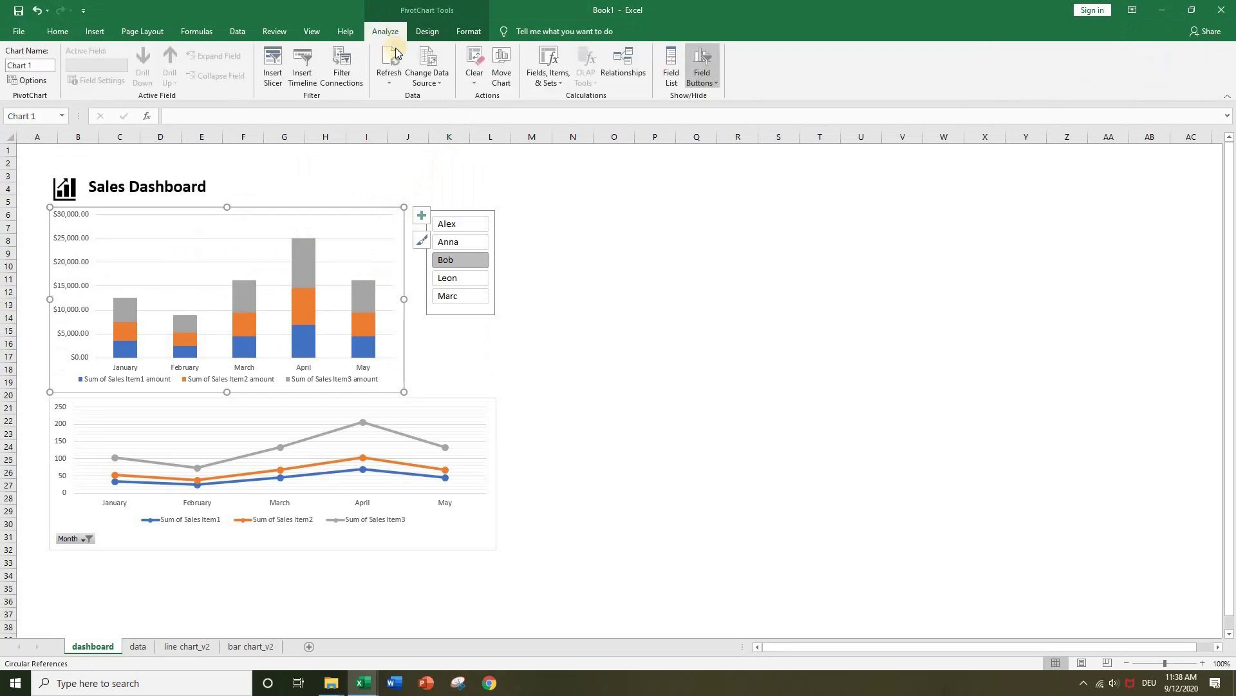
click(273, 65)
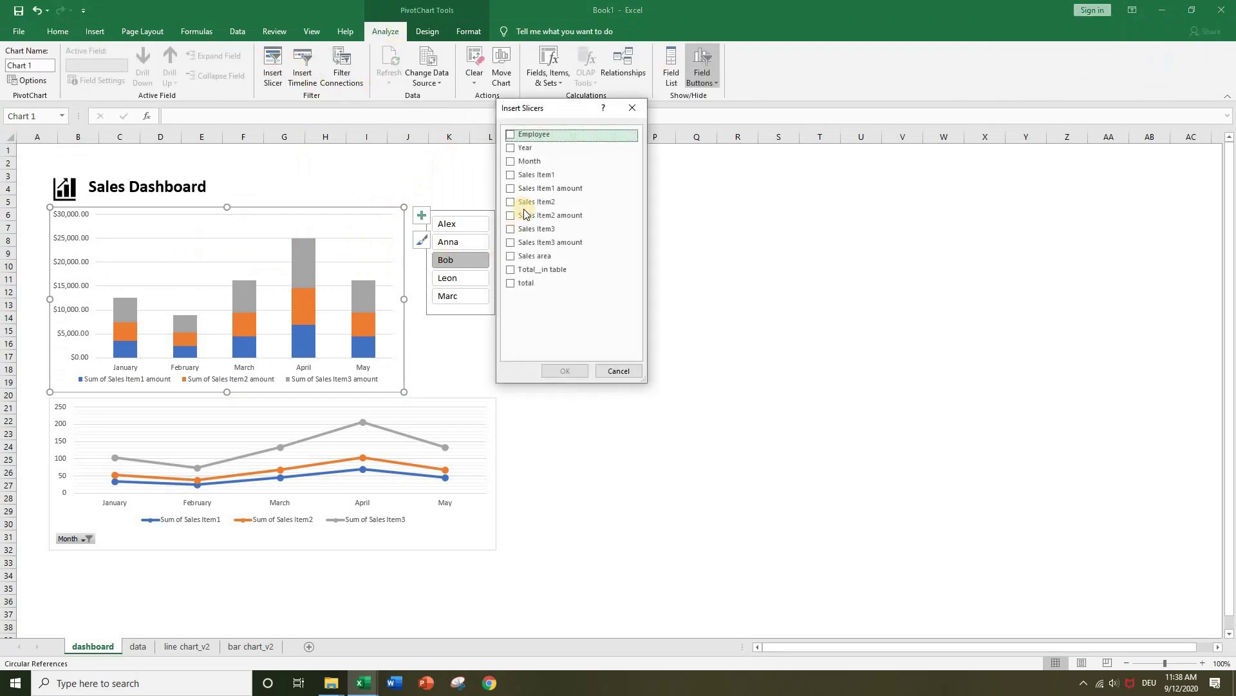
click(511, 161)
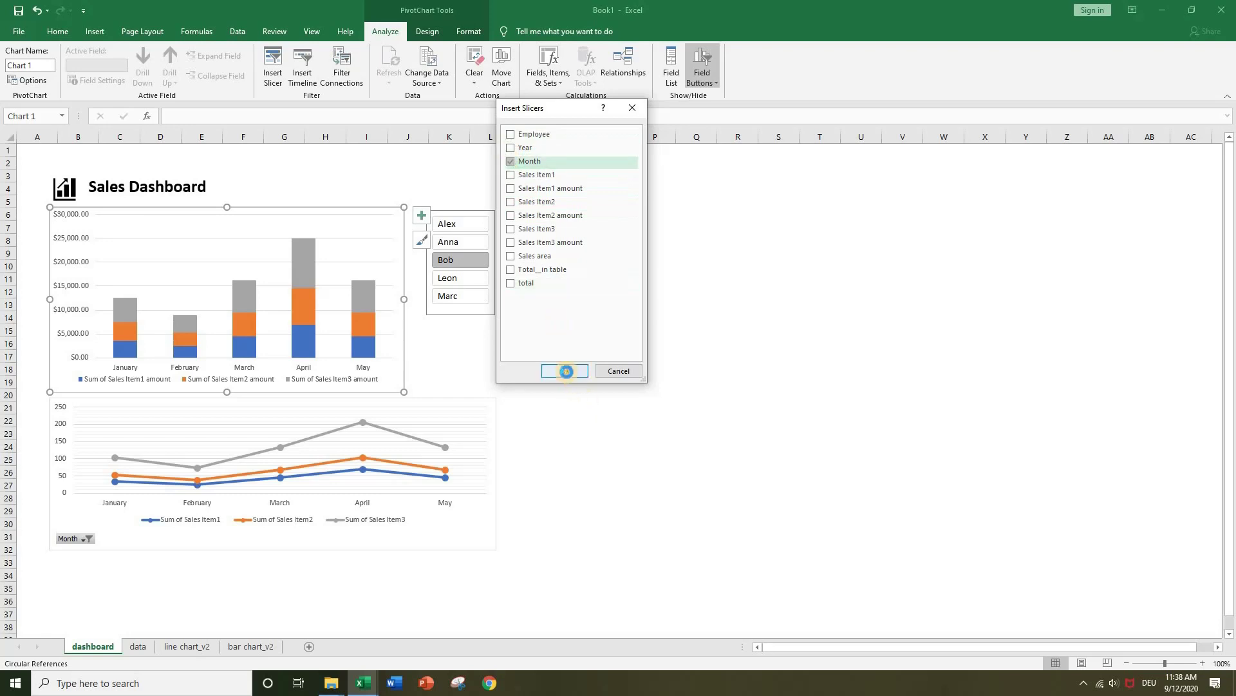
click(565, 371)
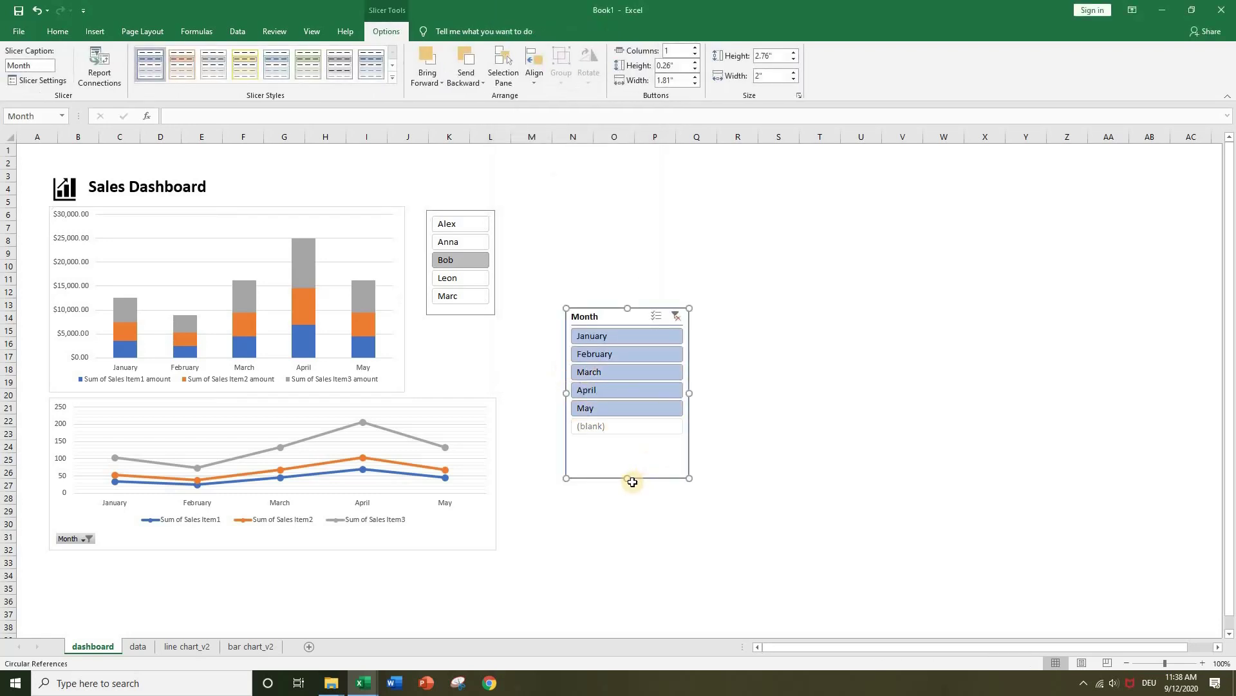
Step: Set the Month slicer to display no header and to hide items with no data
right_click(622, 315)
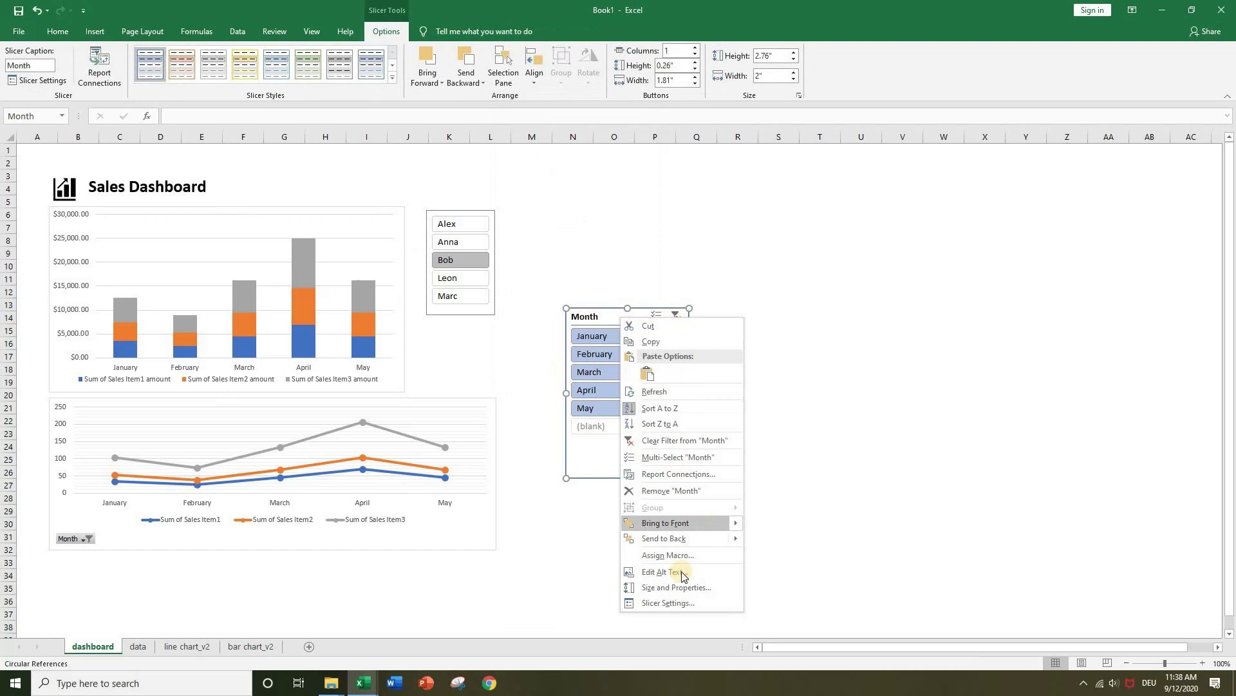
click(660, 603)
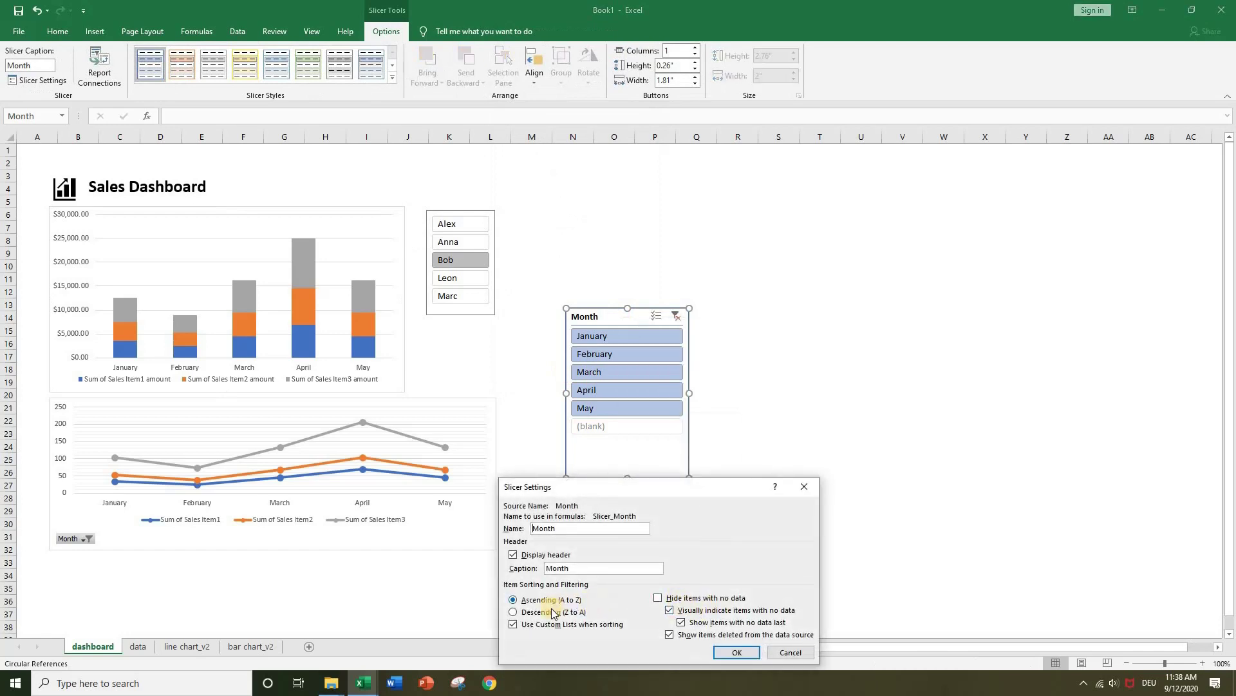
click(513, 555)
click(700, 598)
click(737, 653)
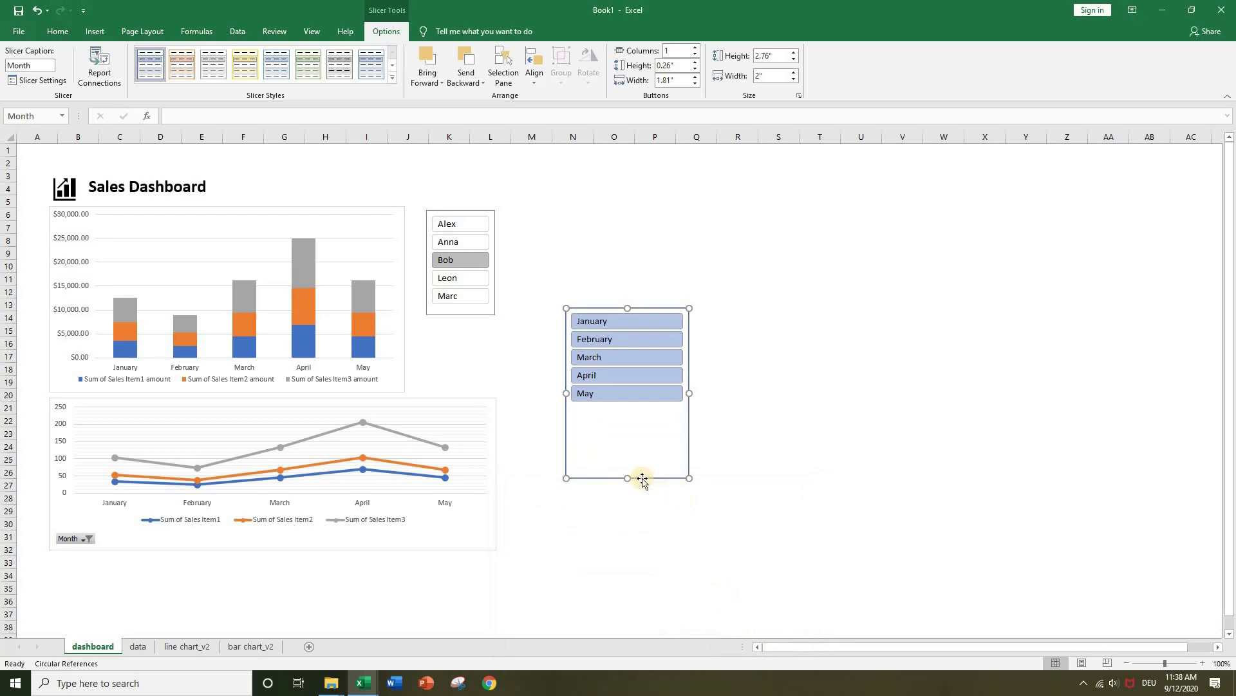
Step: Shrink the Month slicer to about 1.77" high by 1.2" wide in a gray style, and stack it with the Employee slicer beside the column chart
drag(689, 478, 637, 417)
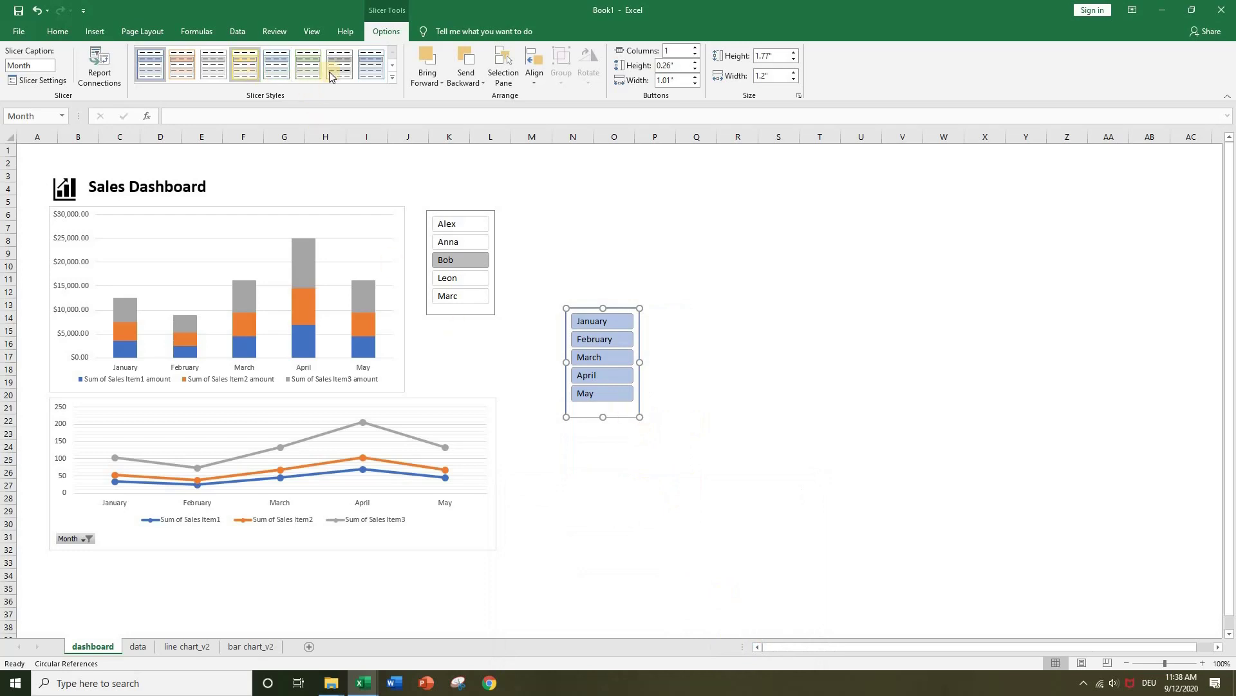
click(219, 67)
drag(478, 316, 467, 306)
drag(628, 416, 519, 391)
drag(554, 328, 480, 334)
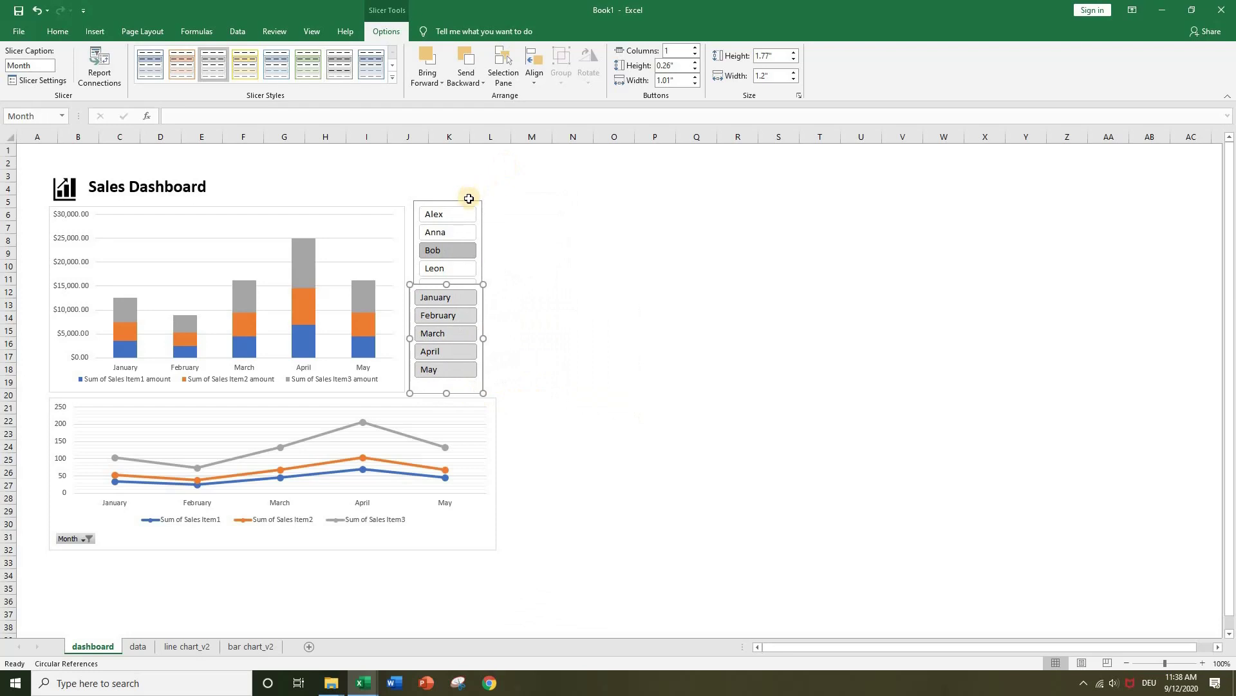
Step: Move the line chart down to row 24 and extend the column chart to row 23, with the Month slicer fully below the Employee slicer
drag(463, 544, 462, 586)
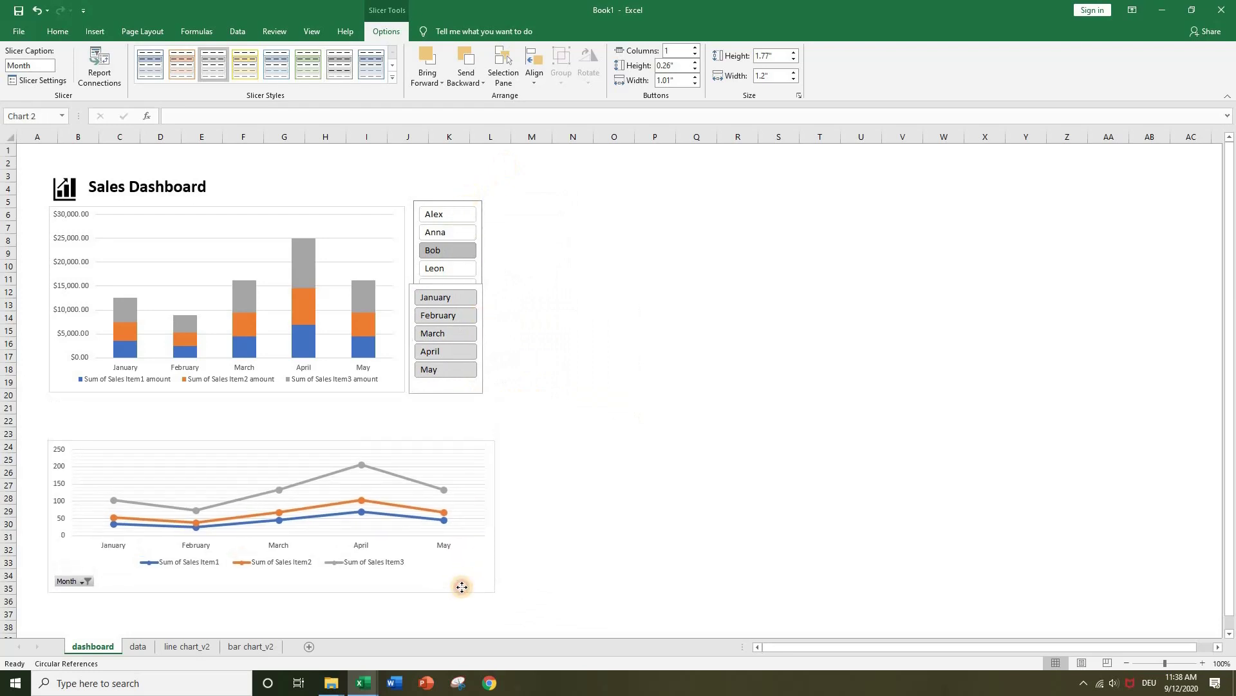
click(270, 394)
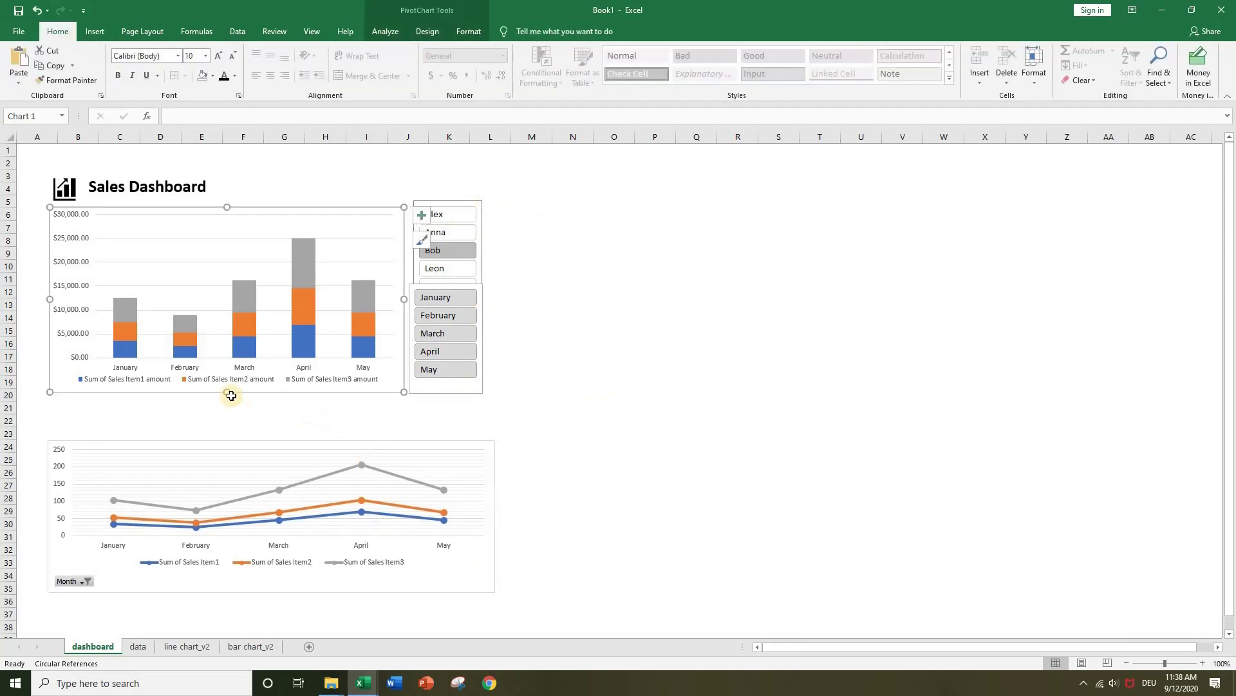
drag(226, 393, 227, 432)
drag(469, 394, 474, 420)
Step: Filter by January and by February in turn with the Month slicer, leaving February selected
click(464, 332)
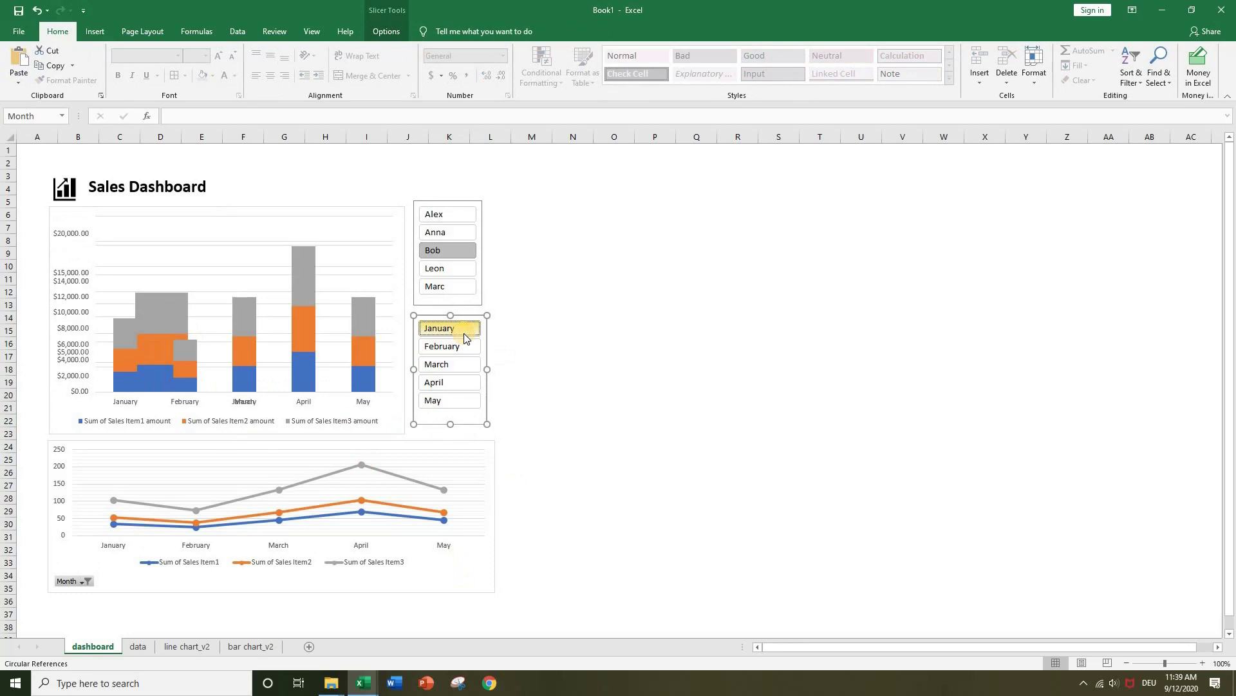
click(467, 351)
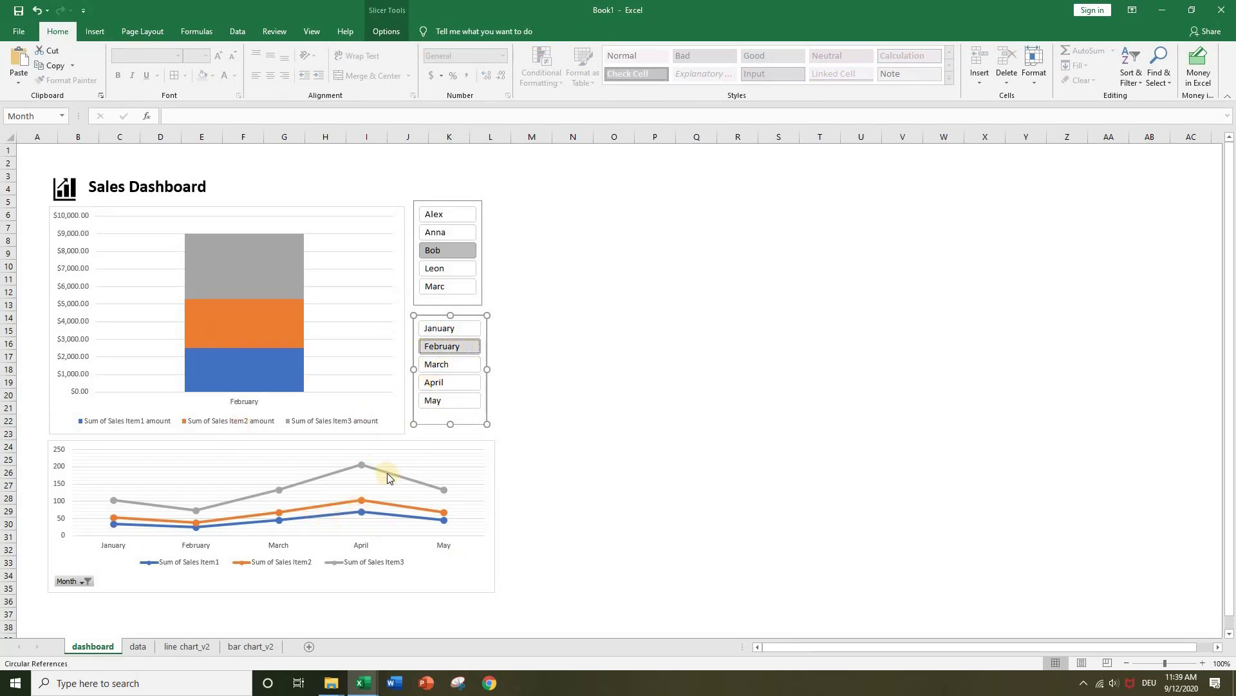
click(598, 433)
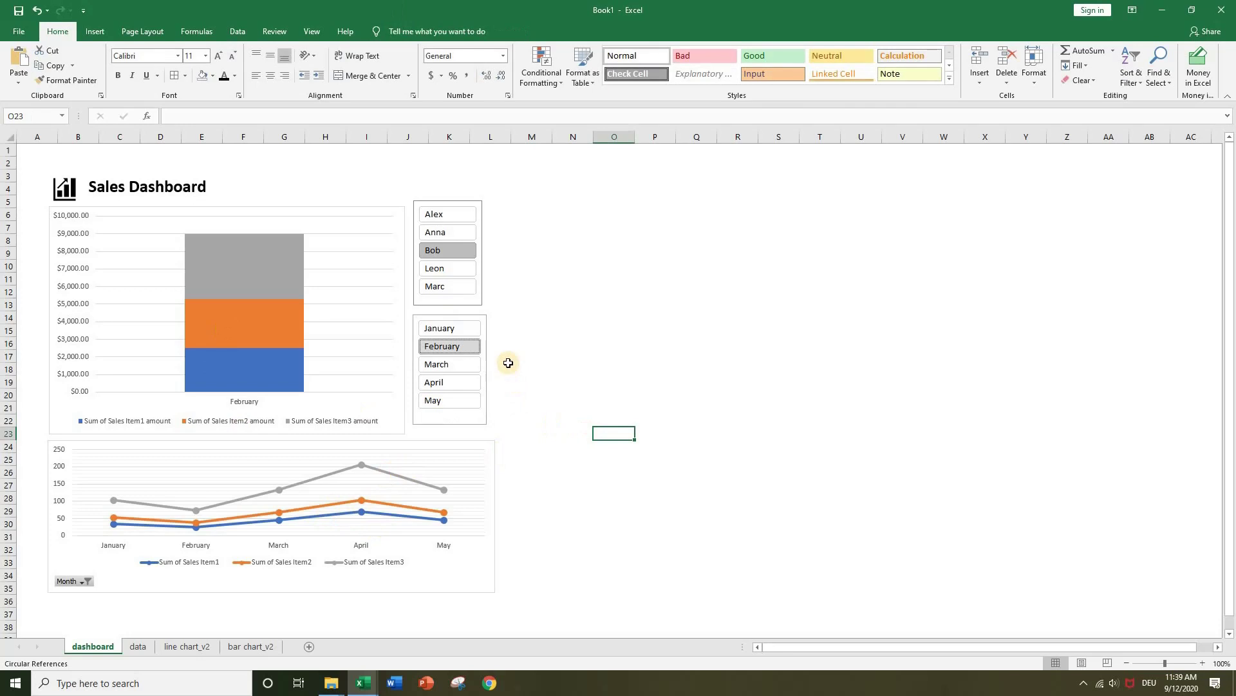
Step: Connect the Month slicer to the PivotTable on the line chart_v2 sheet as well, through its report connections
click(486, 372)
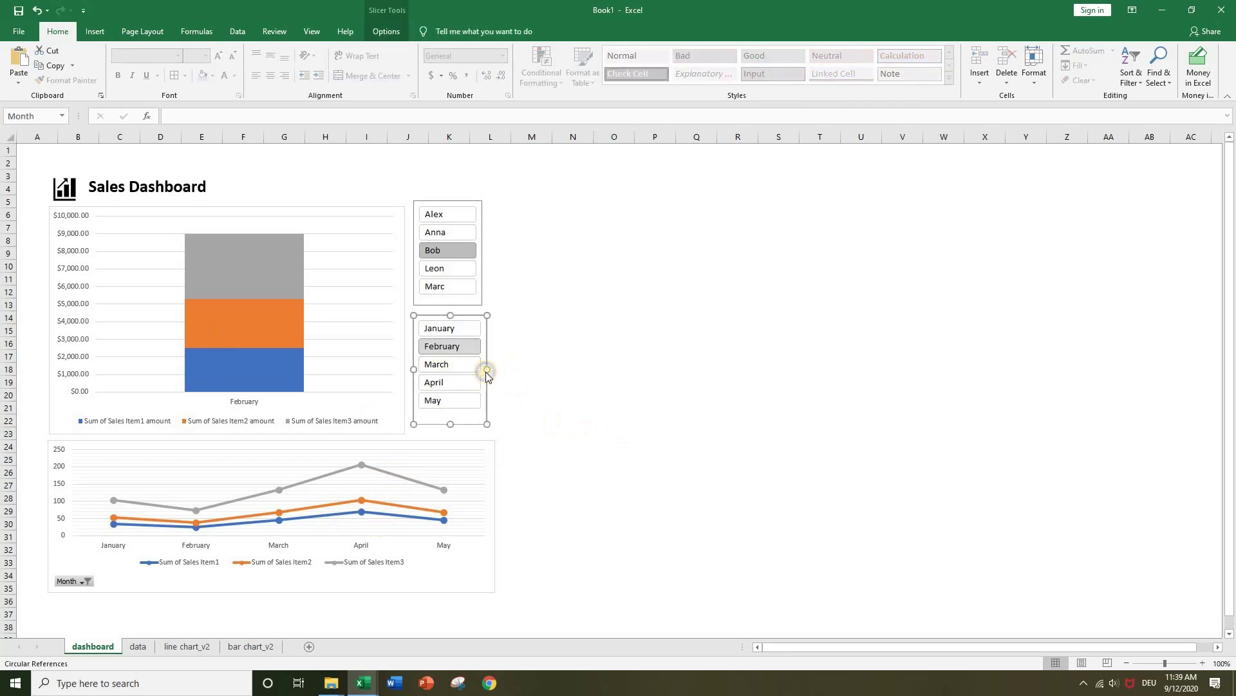
right_click(487, 373)
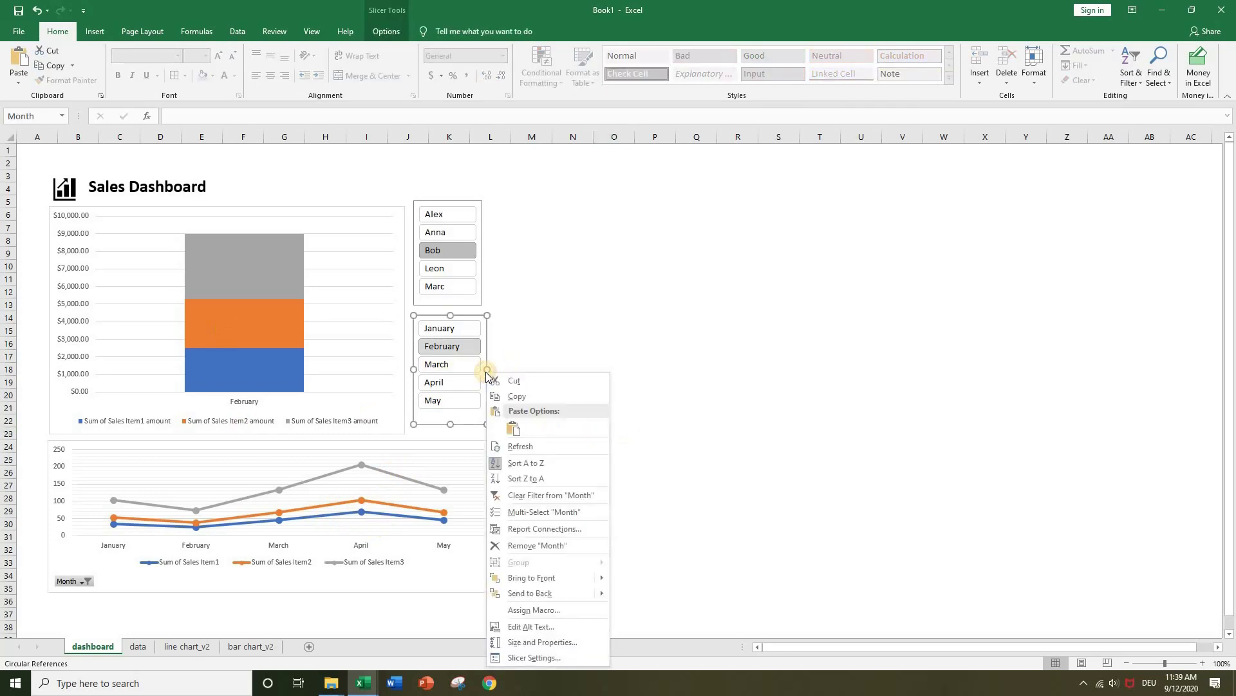
click(551, 529)
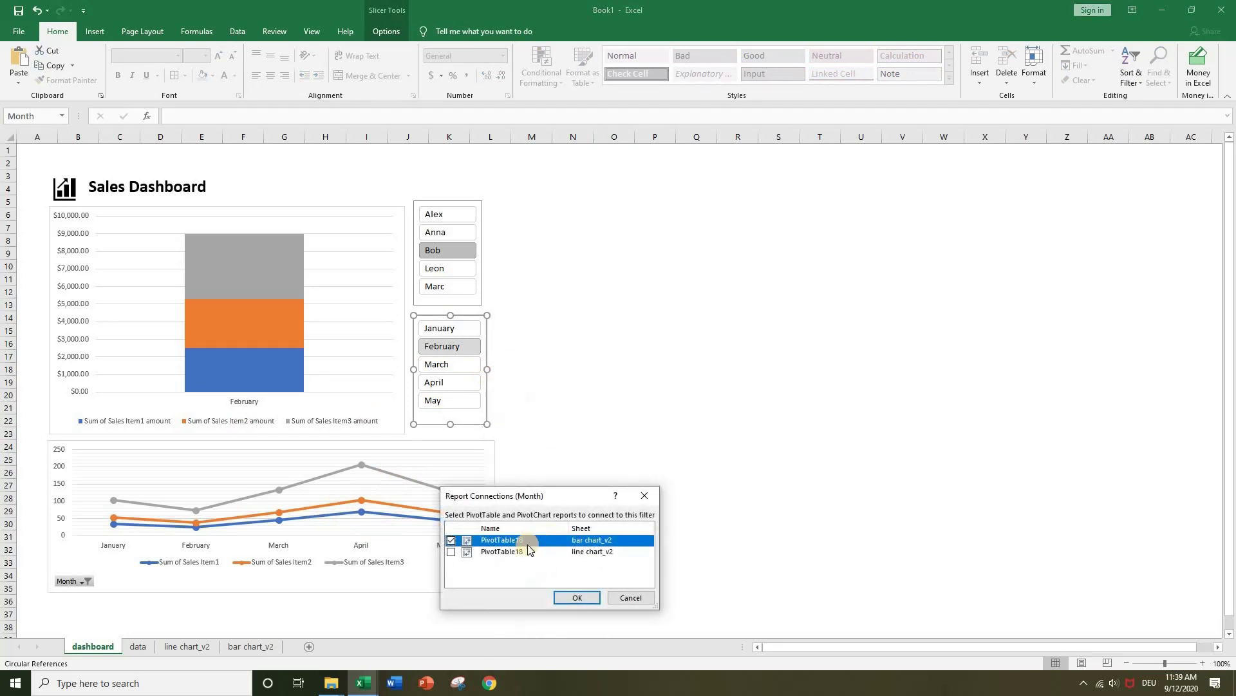
click(452, 552)
click(571, 598)
click(624, 487)
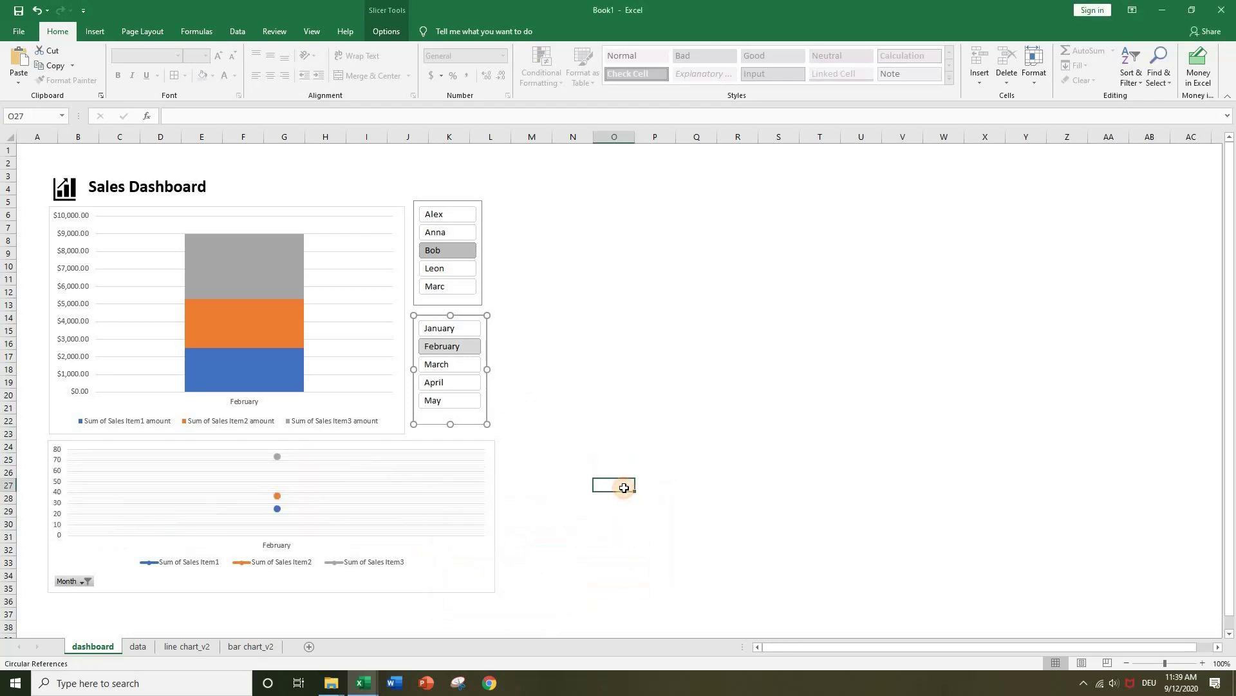
Step: Add March and April to the Month slicer selection, and the second and last employees to the Employee slicer selection
click(462, 370)
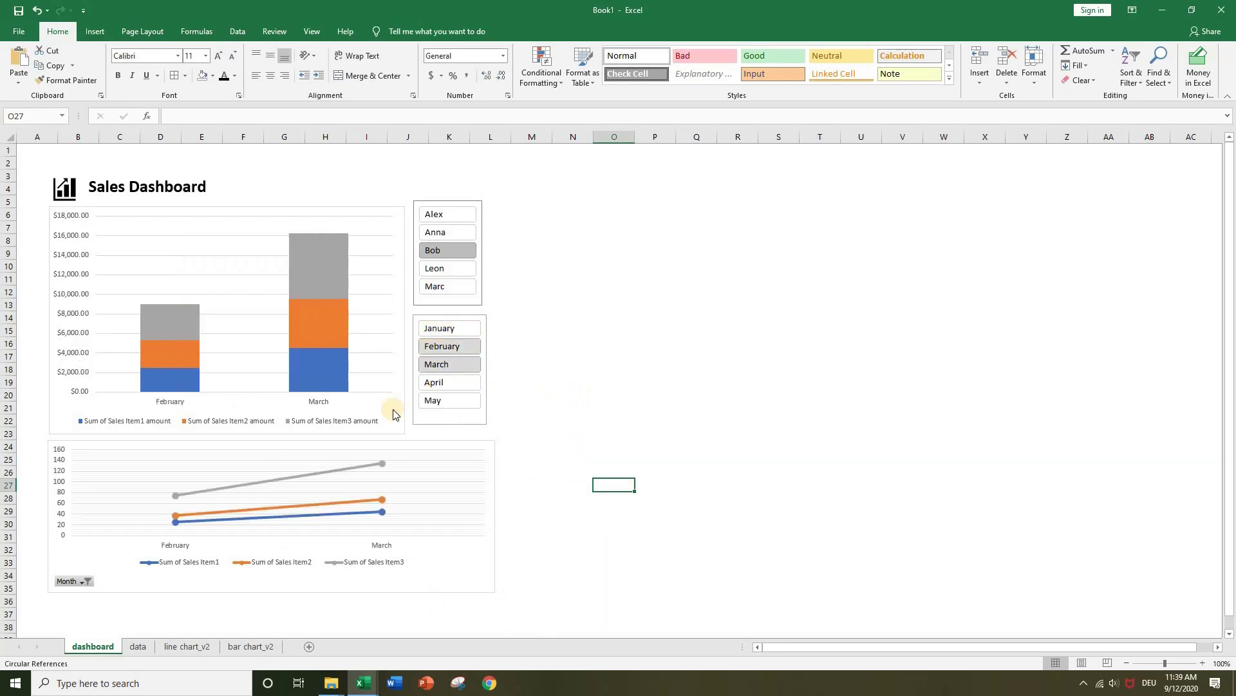
click(454, 384)
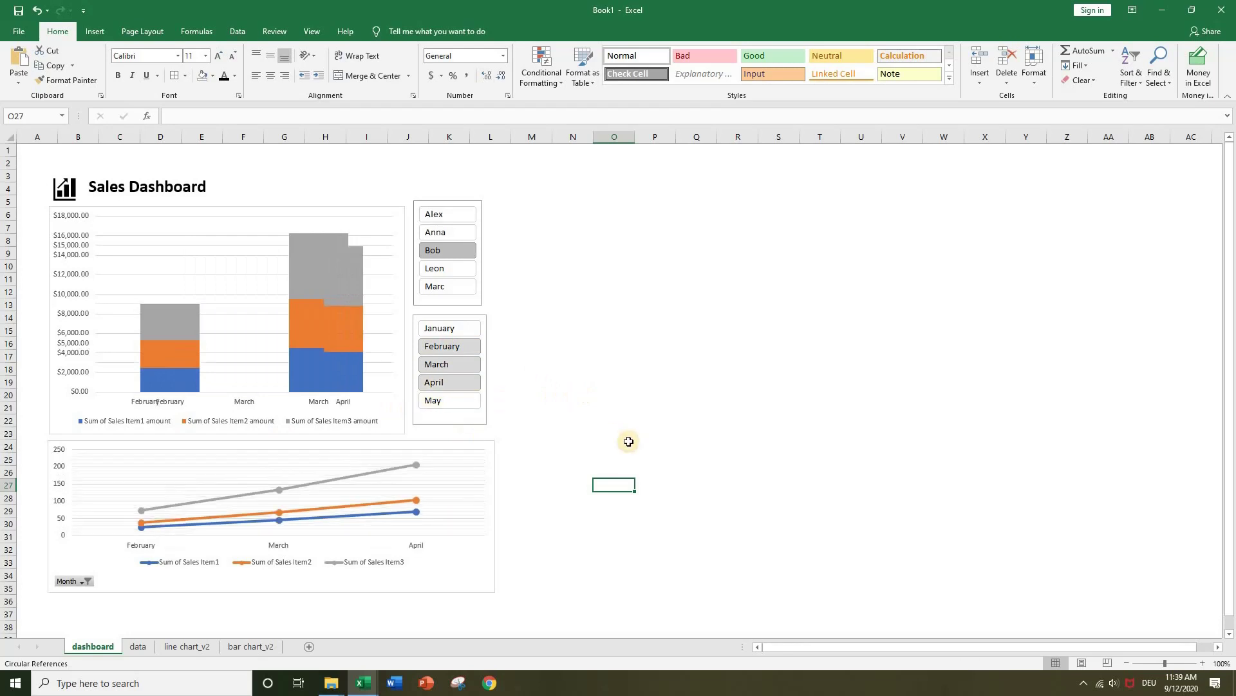
click(446, 230)
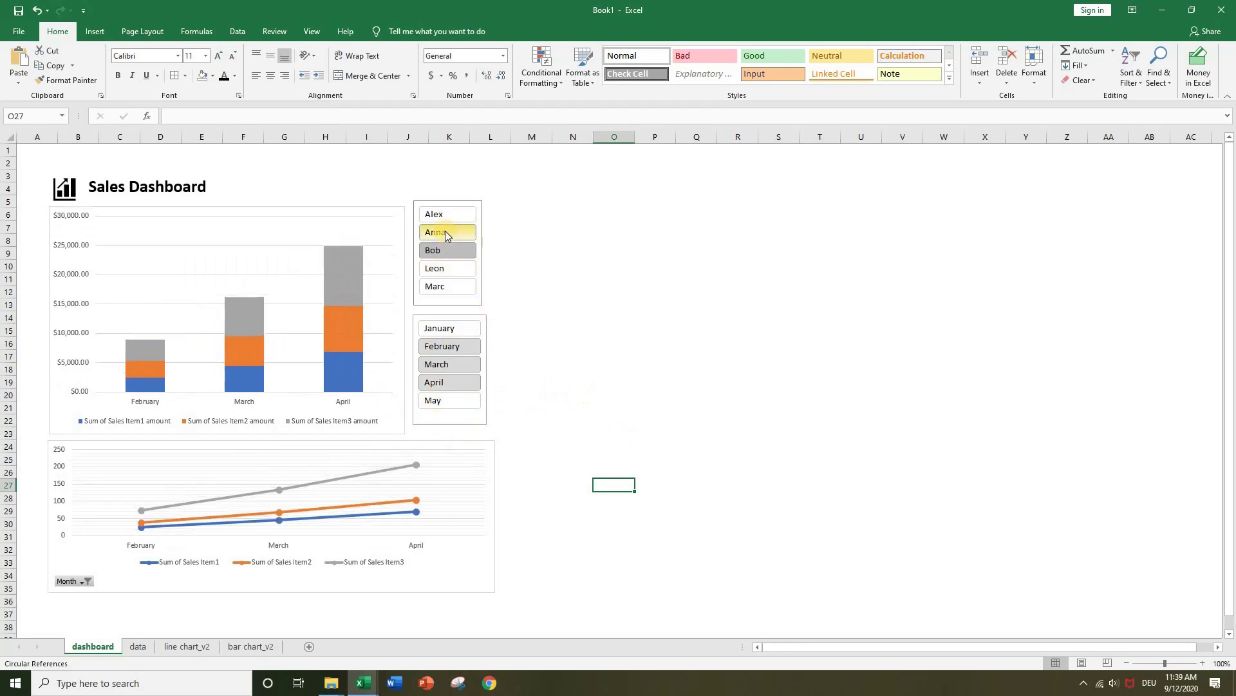
click(469, 288)
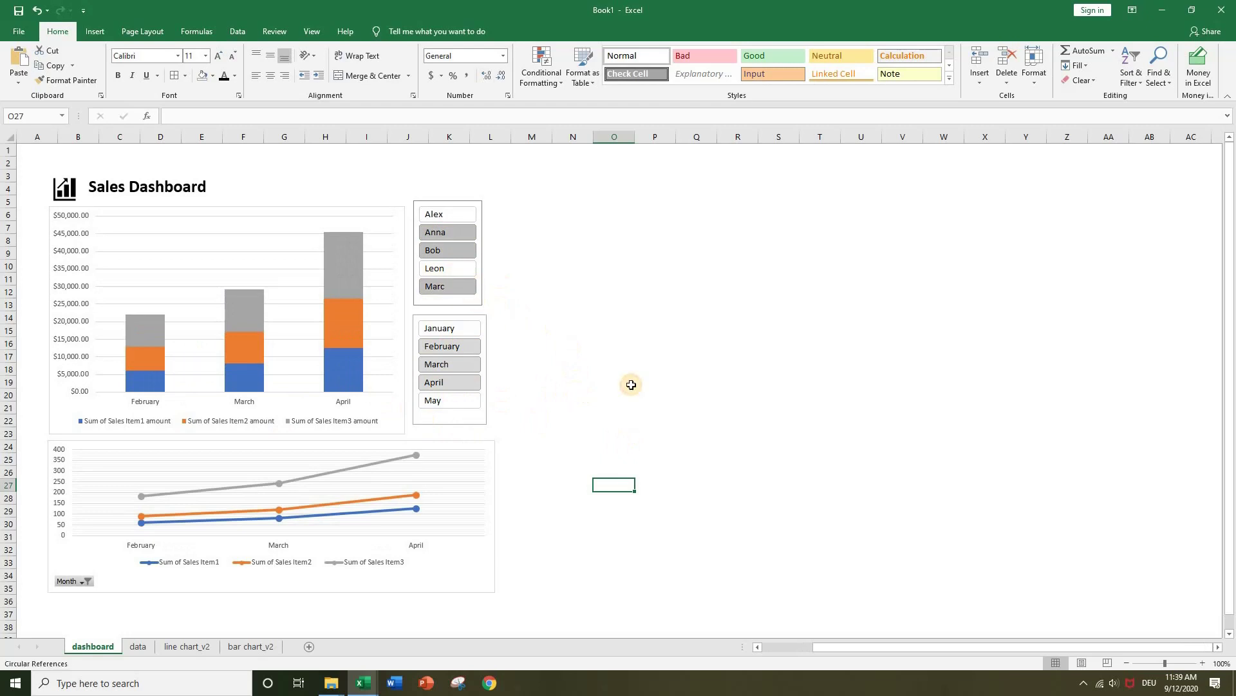
click(670, 381)
Step: Auto-hide the ribbon to present the finished dashboard, with an empty cell away from the charts selected
click(1132, 10)
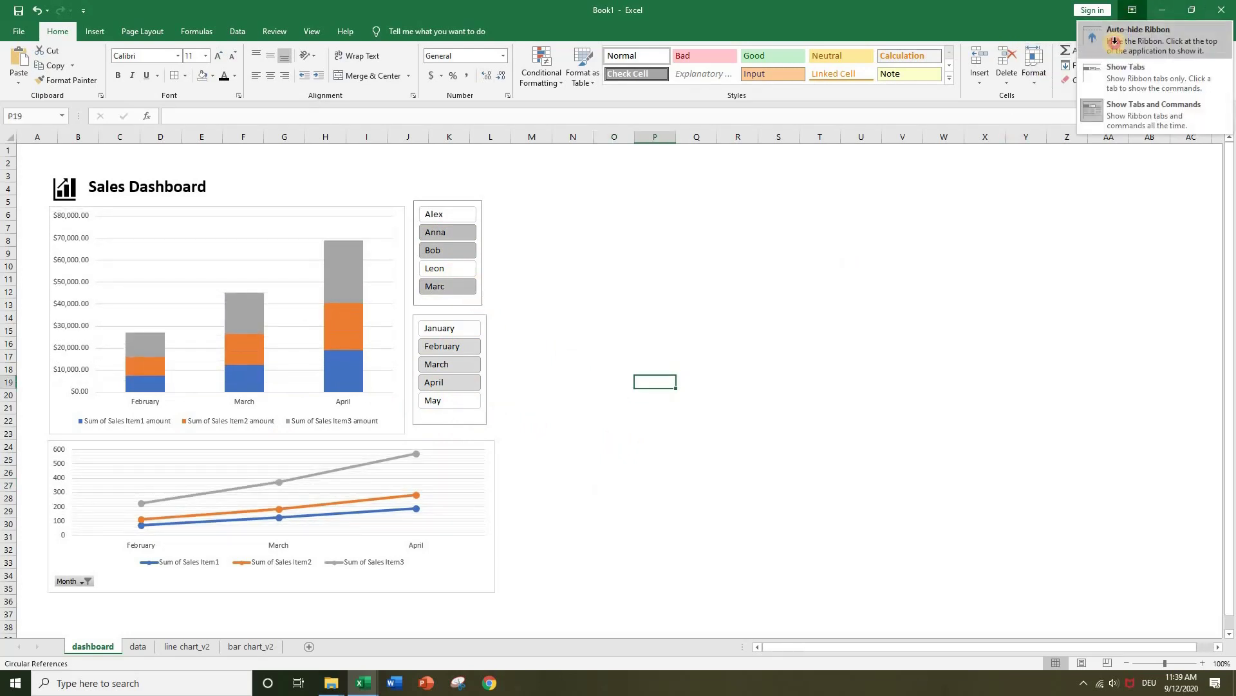
click(1146, 27)
click(901, 315)
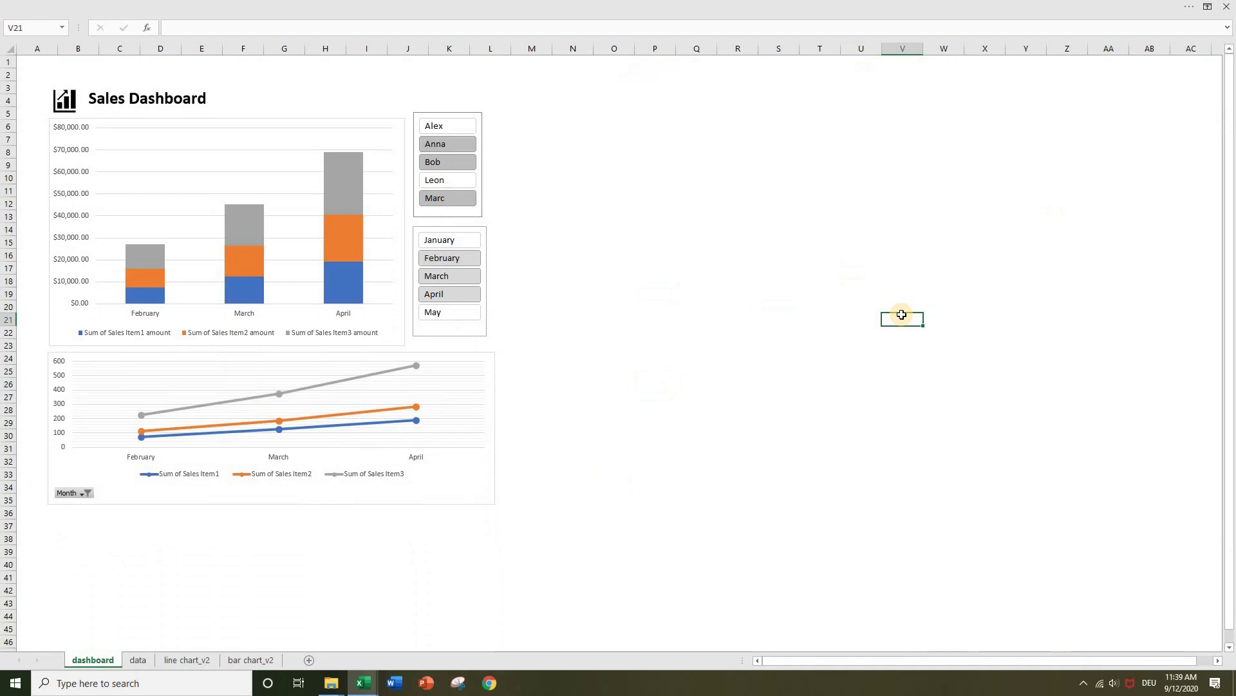